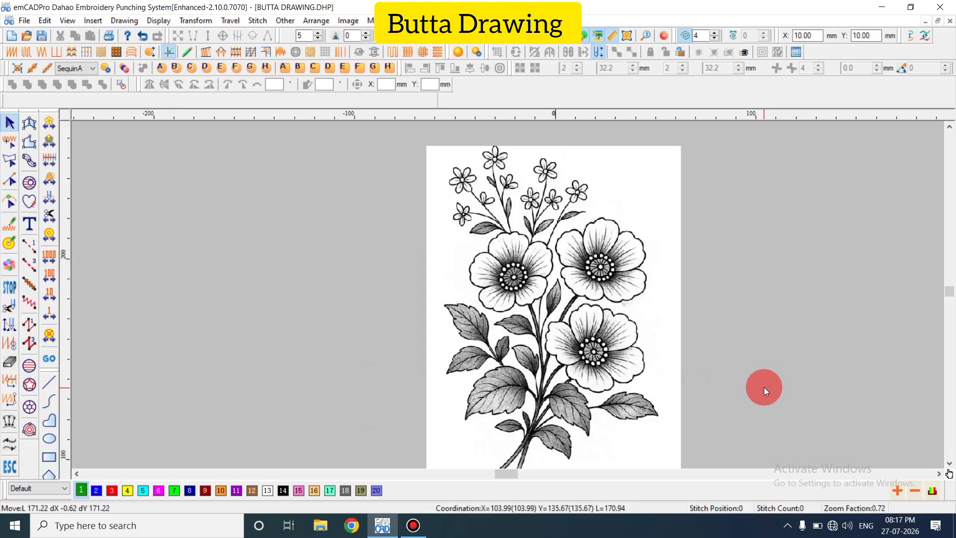
Move the flower drawing image about 104 mm right and 37 mm down
key("z")
key("shift+z")
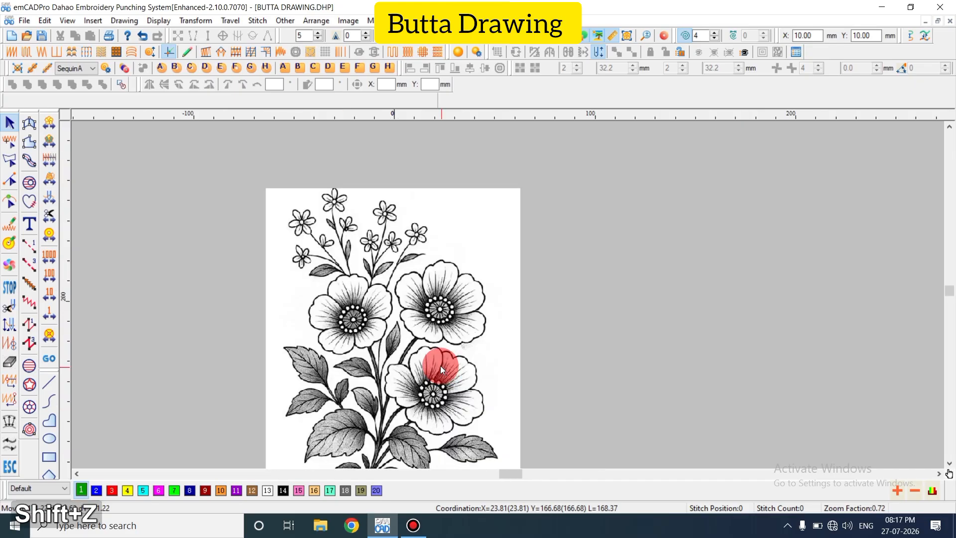
key("shift+z")
key("Escape")
scroll(409, 324, "up", 1)
key("shift+z")
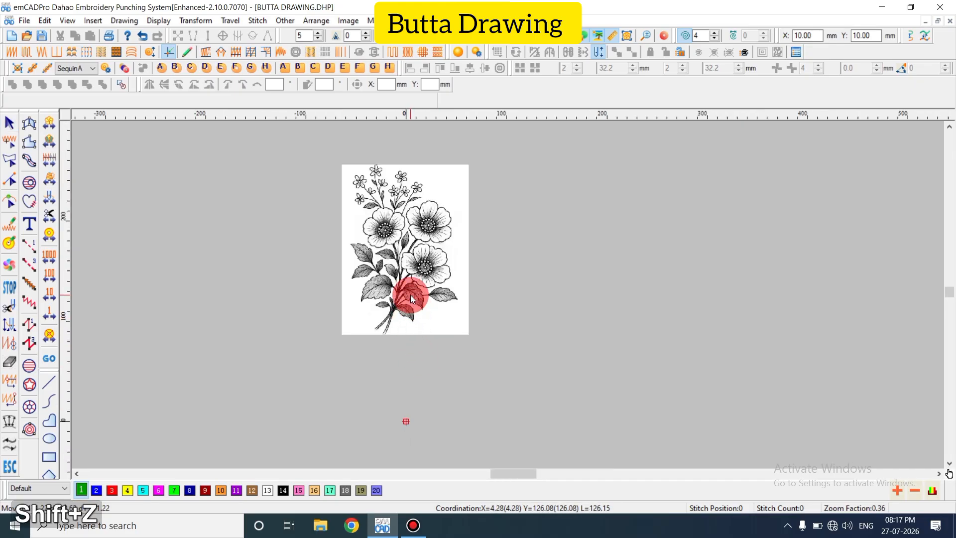
left_click_drag(423, 266, 524, 301)
key("Escape")
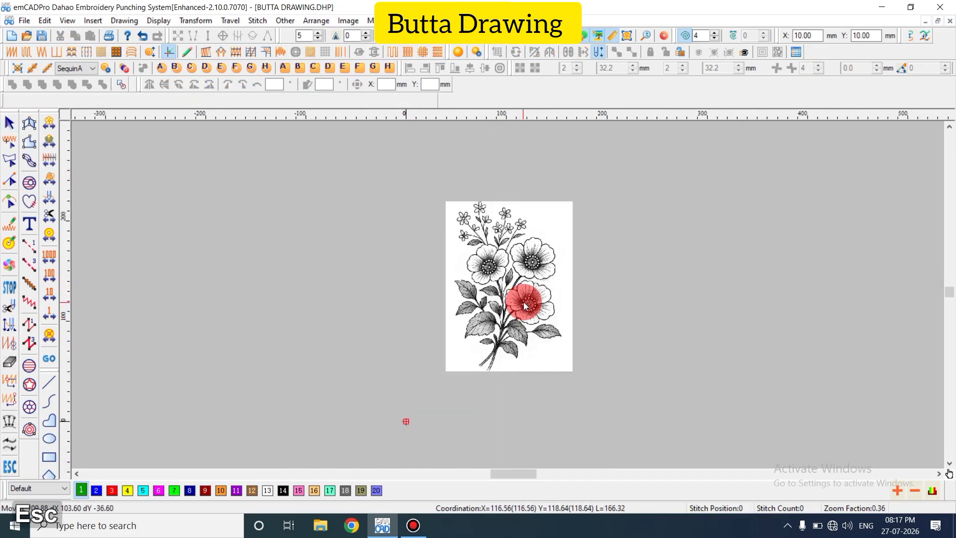
Lock the flower drawing image in place and test with selection windows whether it can still be picked
key("z")
key("shift+z")
key("Escape")
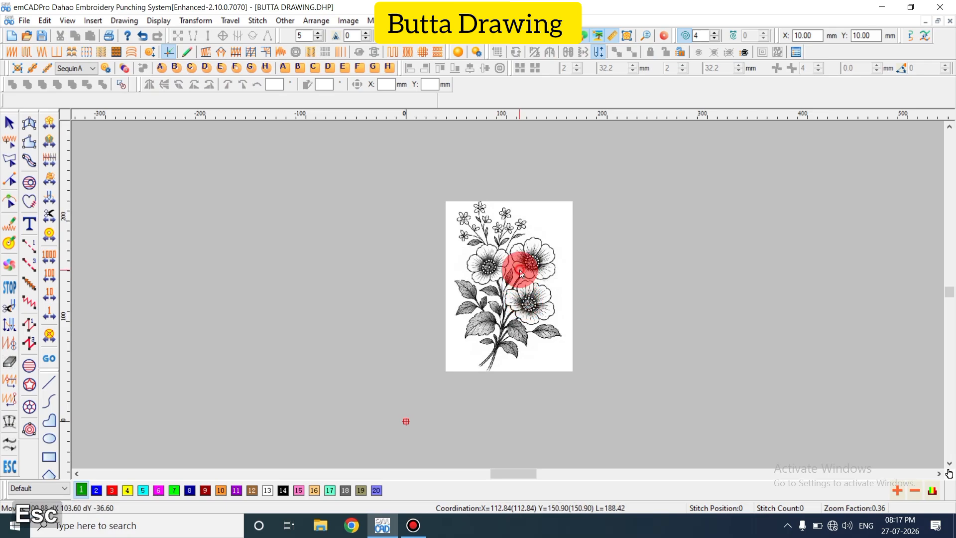
left_click(518, 270)
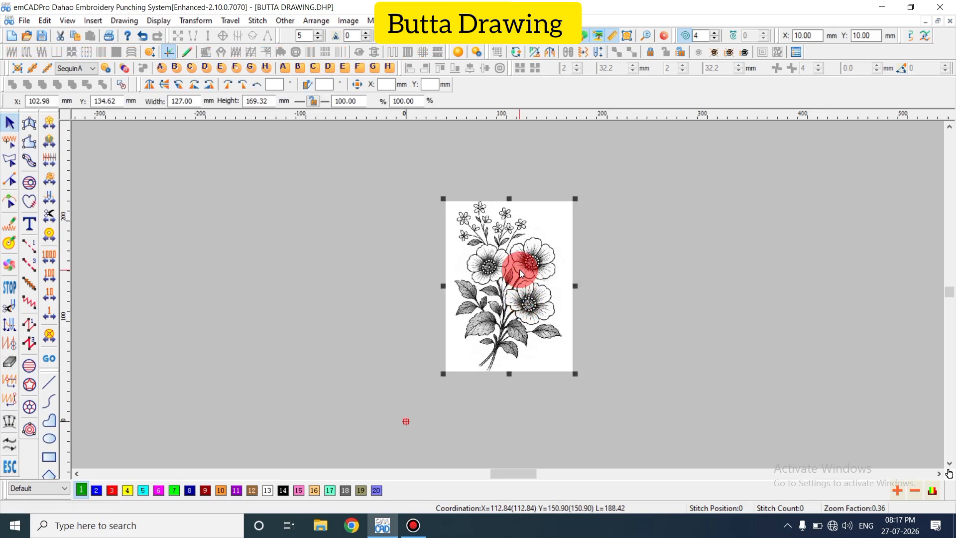
key("k")
key("z")
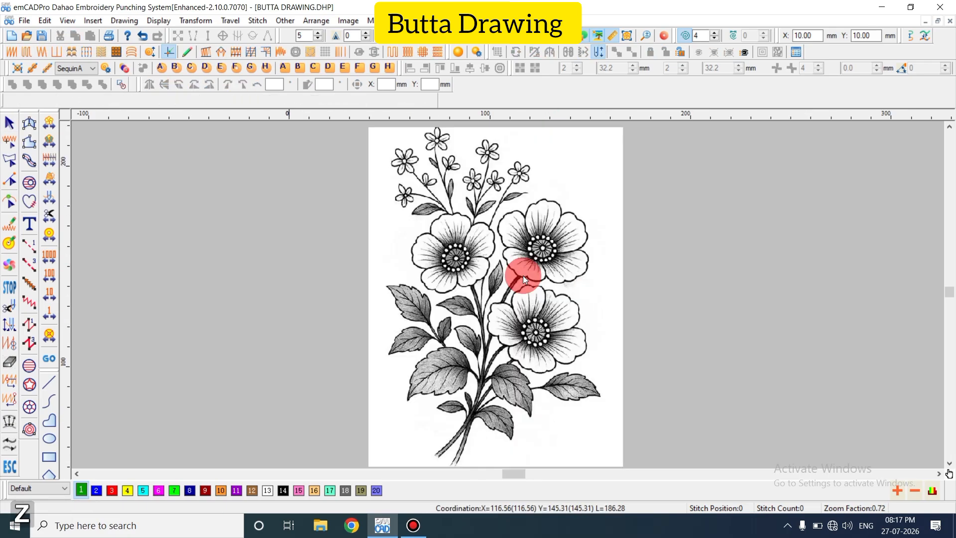
key("shift+z")
left_click_drag(396, 164, 636, 399)
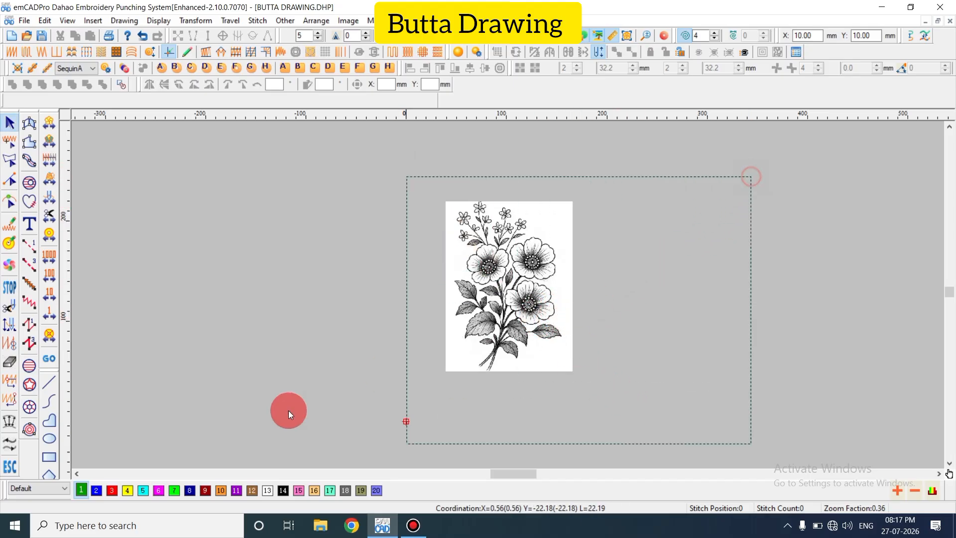
left_click_drag(288, 410, 165, 448)
Examine the drawing's flowers, leaves and stems at several magnifications to plan the tracing
scroll(467, 348, "up", 1)
key("z")
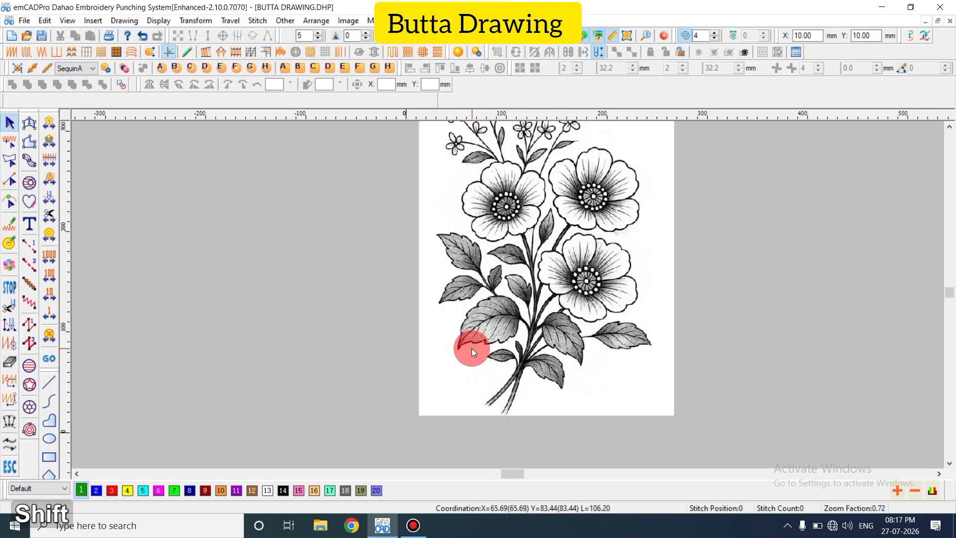
key("z")
key("shift+z")
scroll(572, 350, "up", 2)
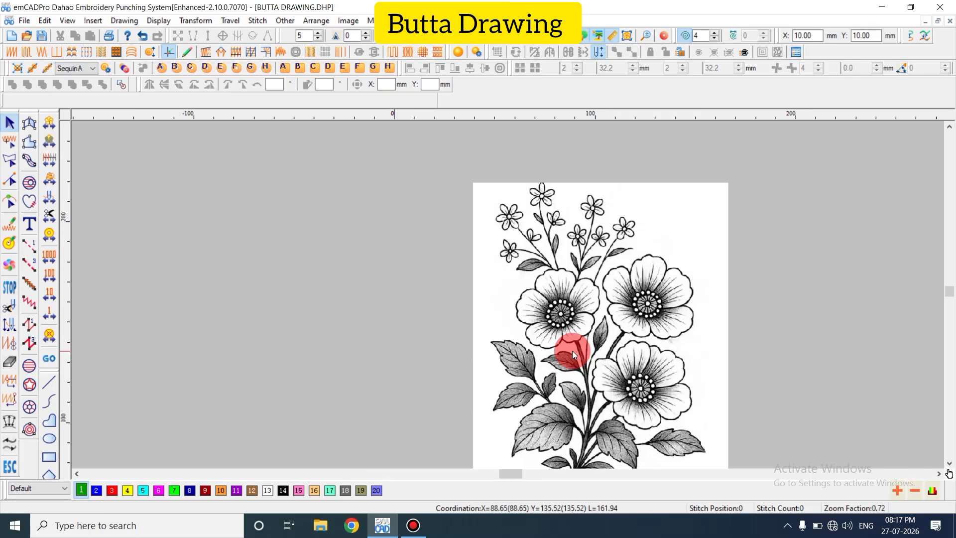
scroll(572, 350, "down", 3)
key("z")
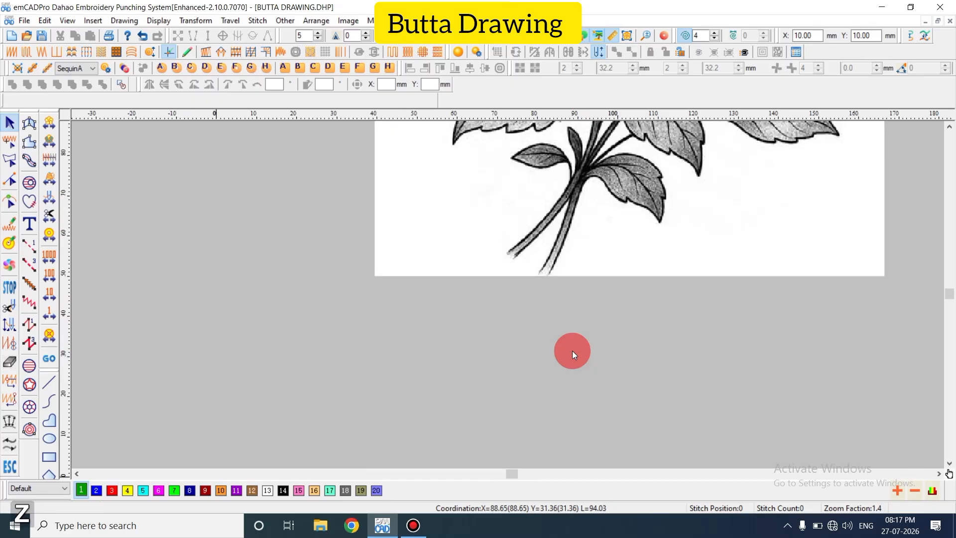
scroll(572, 350, "up", 4)
key("z")
key("shift+z")
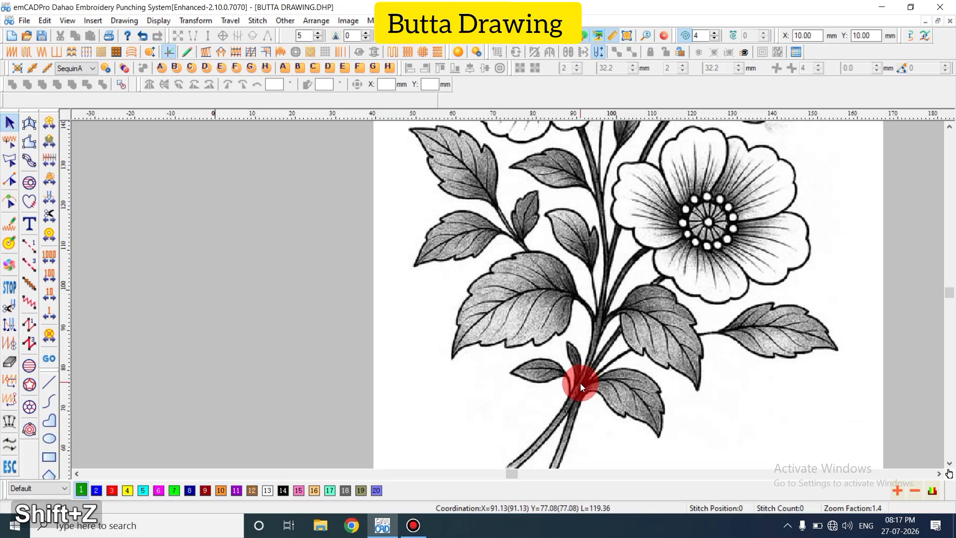
key("z")
key("shift+z")
key("z")
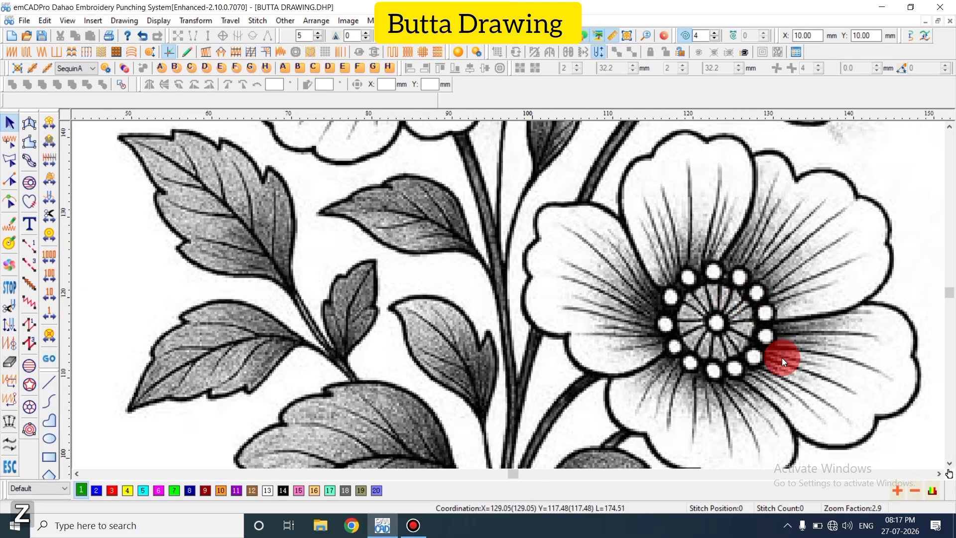
scroll(761, 368, "down", 3)
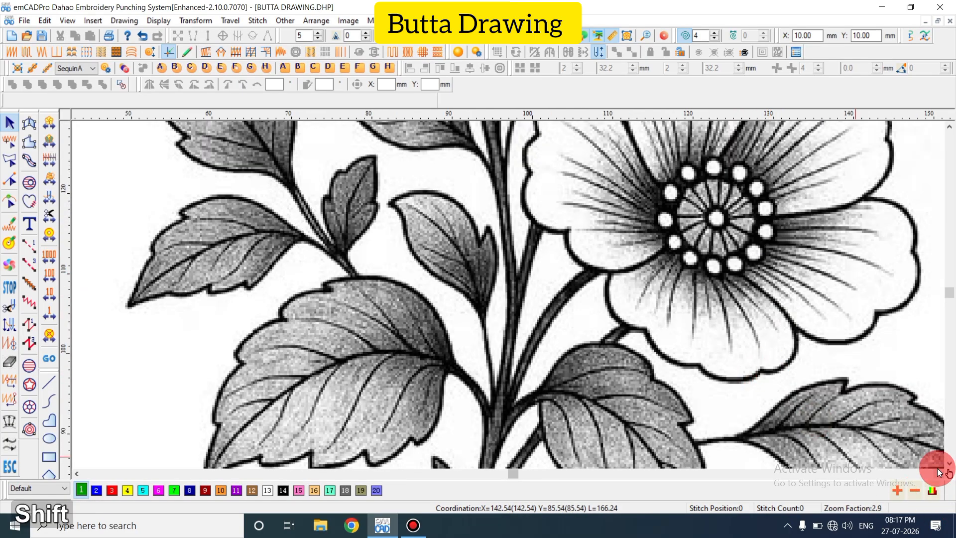
key("shift+z")
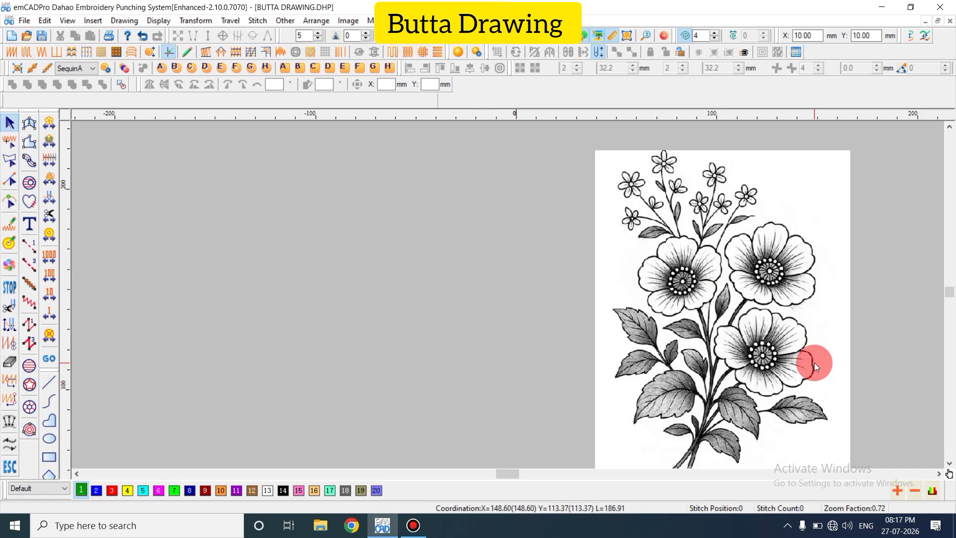
key("z")
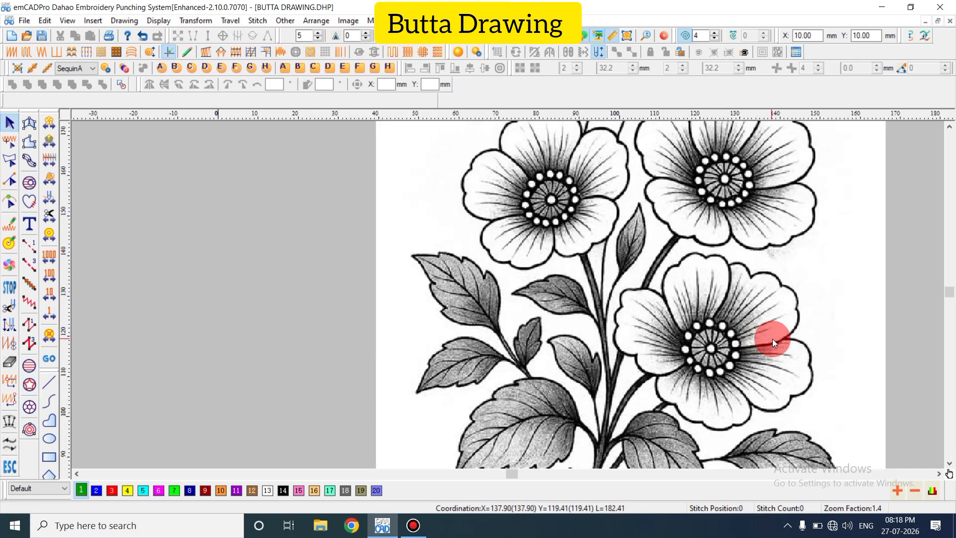
key("z")
key("z")
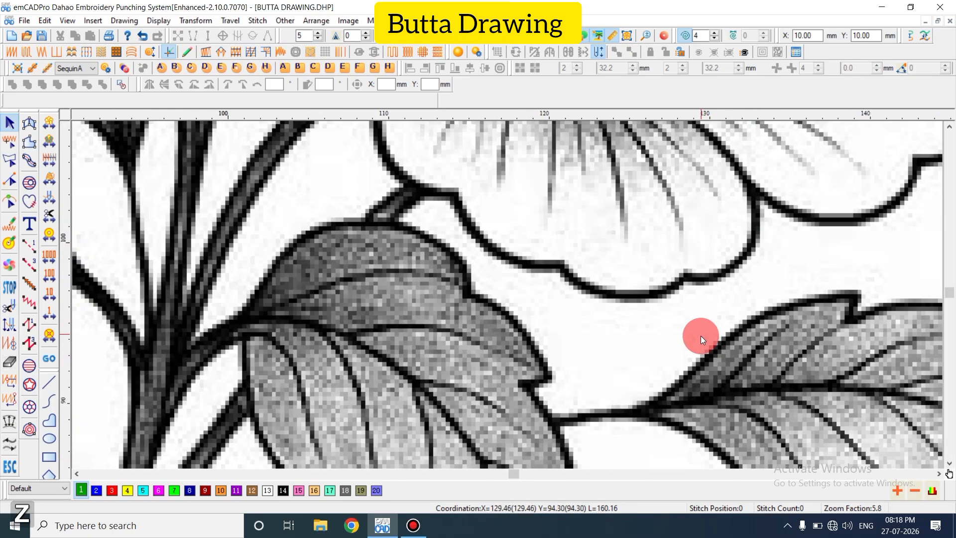
key("shift+z")
Configure the Run outline stitch with a 2.50 mm run length, Change Stitch Length enabled, 1.5 mm minimum stitch and 0.07 mm chord gap
double_click(29, 242)
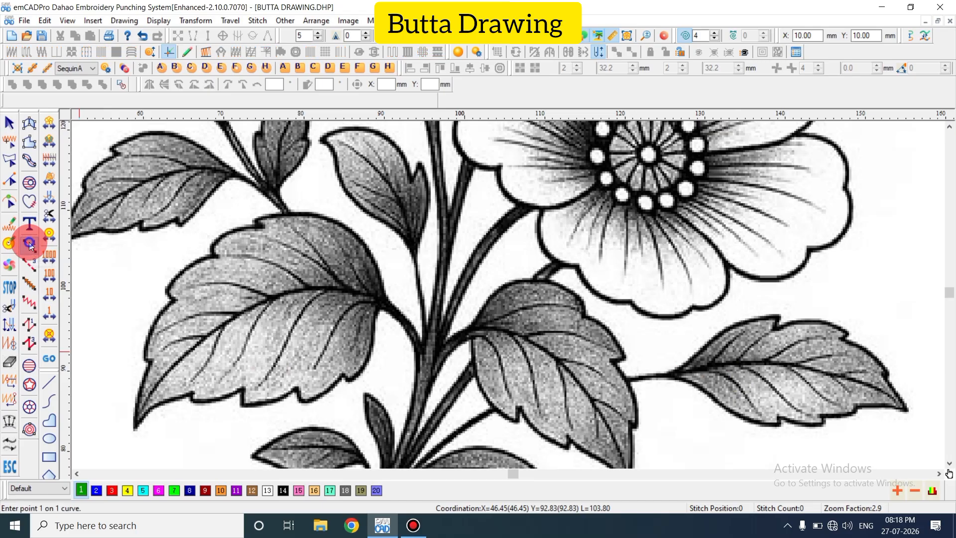
type("2.50")
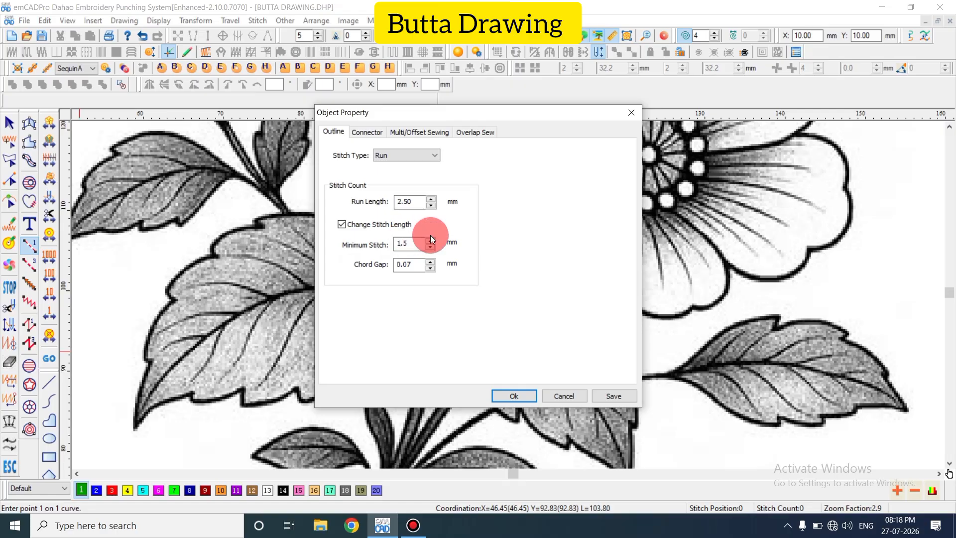
left_click(413, 201)
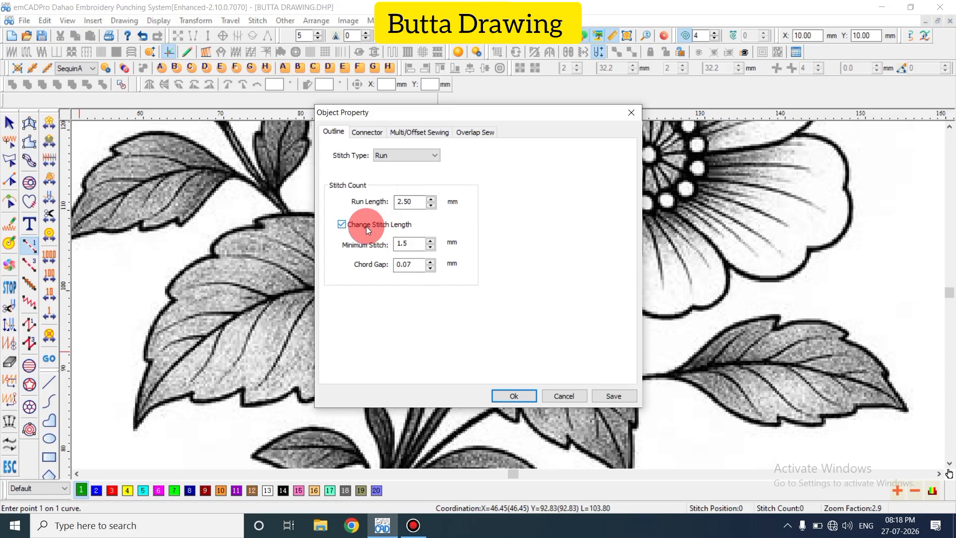
left_click(408, 243)
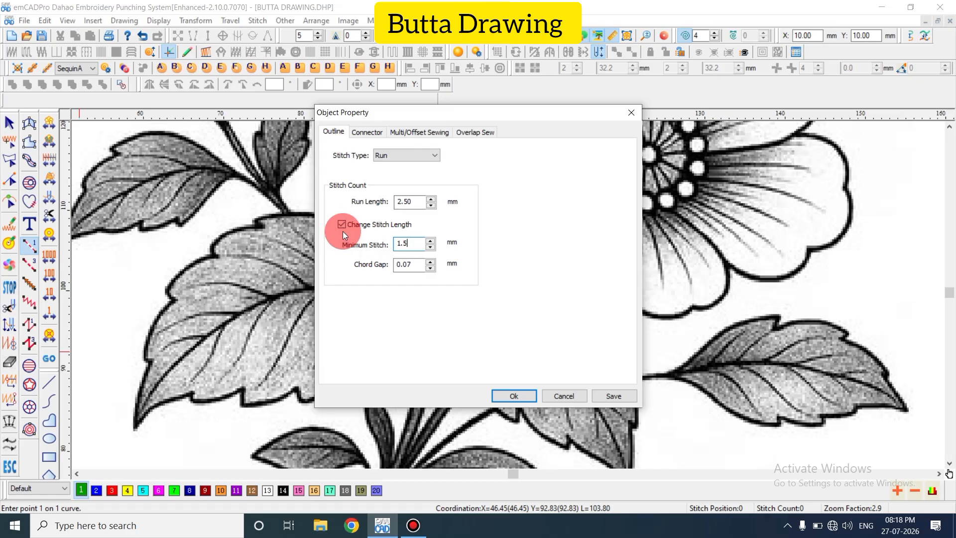
left_click(514, 396)
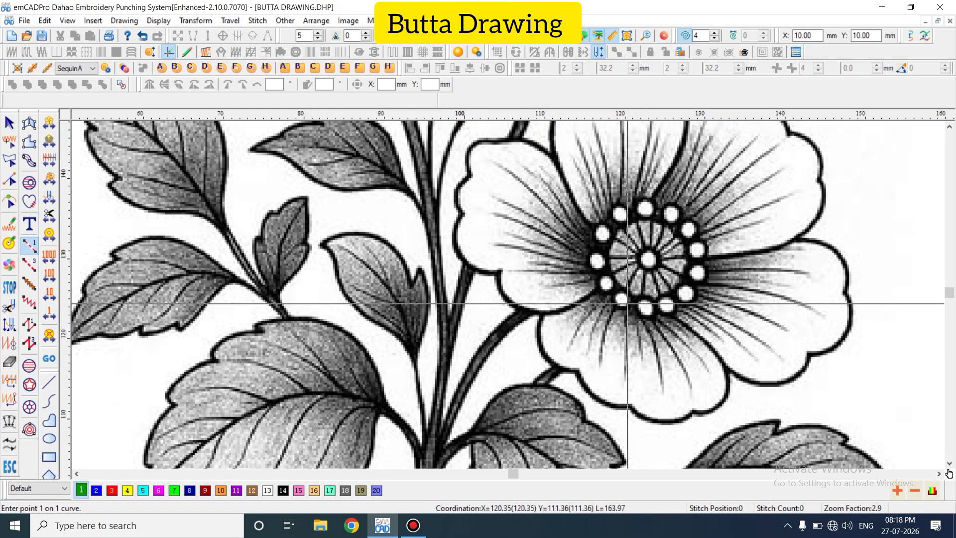
Start a Run outline at the centre of the lowest flower and trace its top petal's left edge up to the first notch
scroll(616, 304, "up", 2)
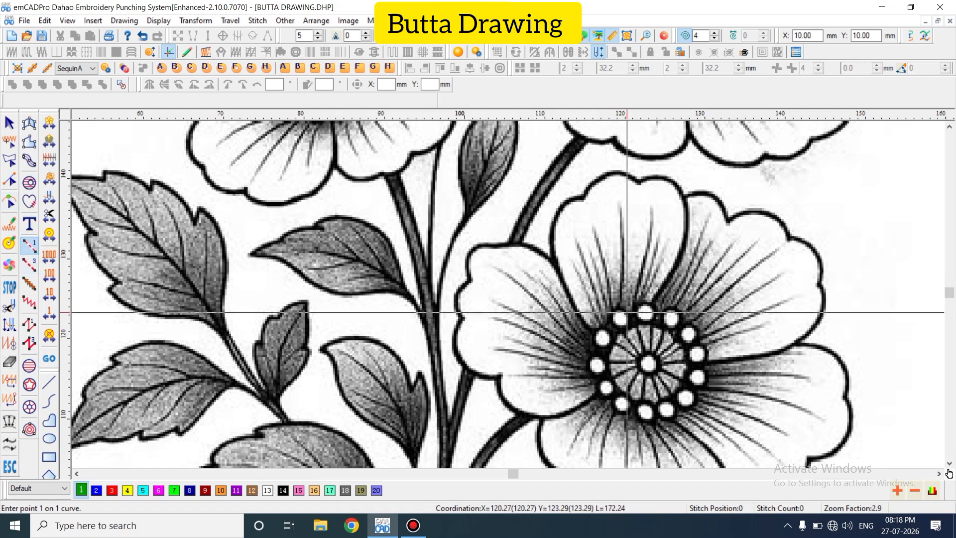
key("shift+z")
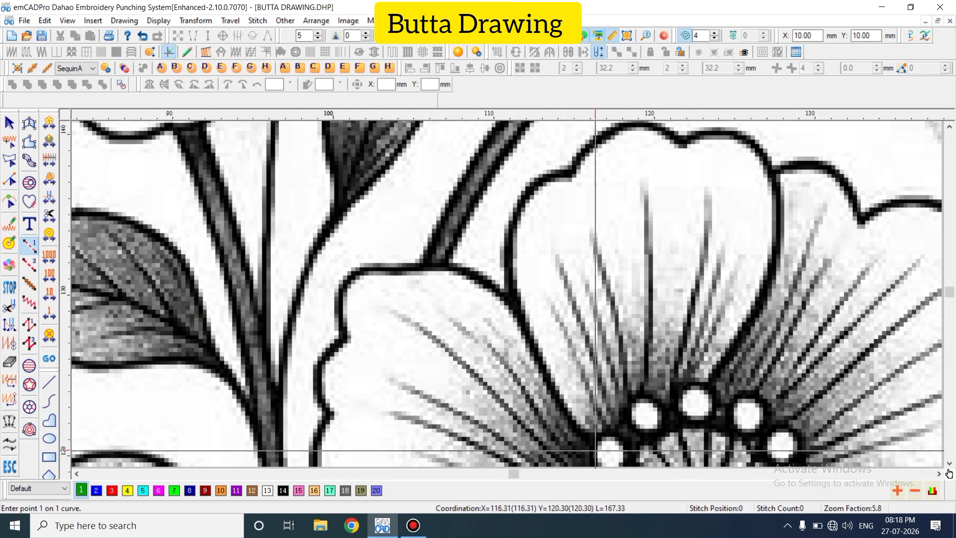
left_click(595, 446)
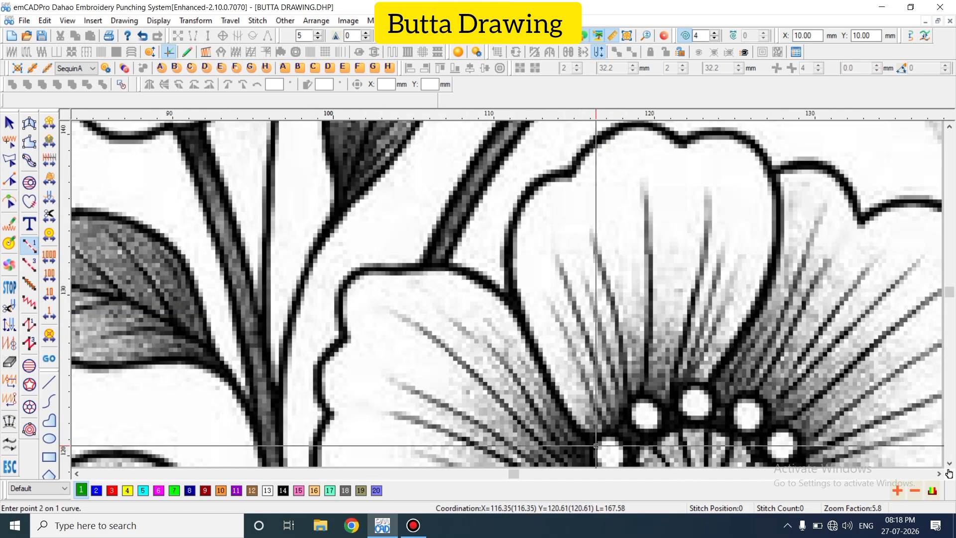
left_click(552, 394)
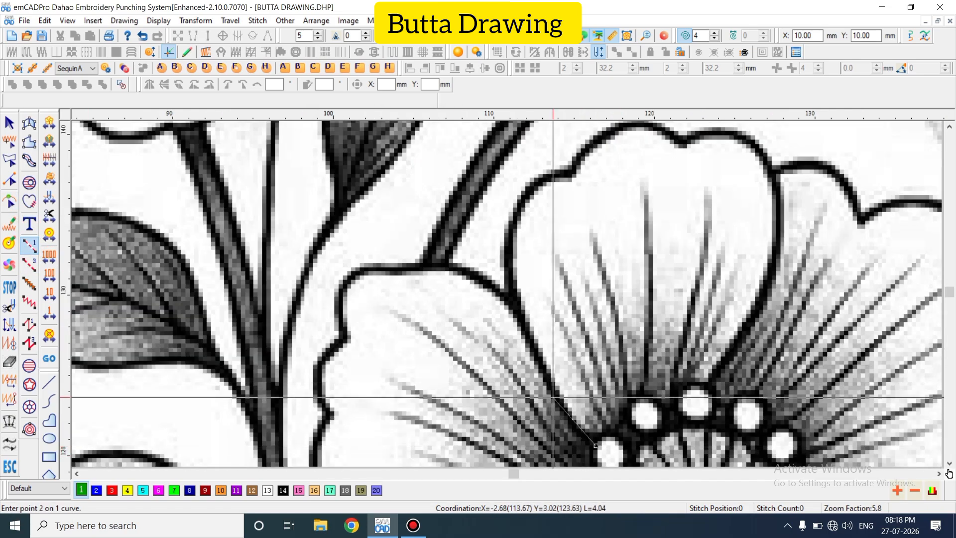
left_click(509, 298)
left_click(513, 208)
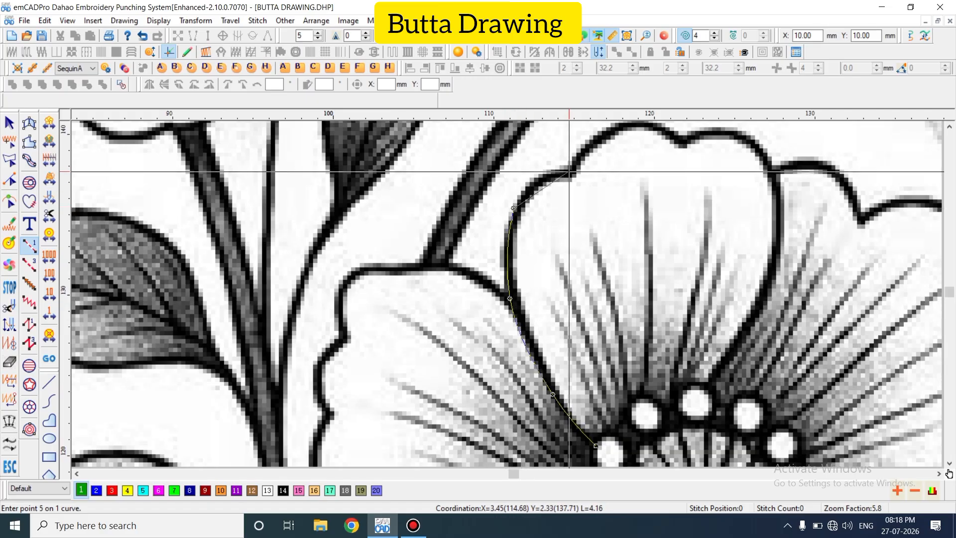
left_click(570, 173)
Continue the outline across the petal's scalloped top and down its right edge to the flower centre, and finish the curve
scroll(629, 217, "up", 2)
left_click(609, 327)
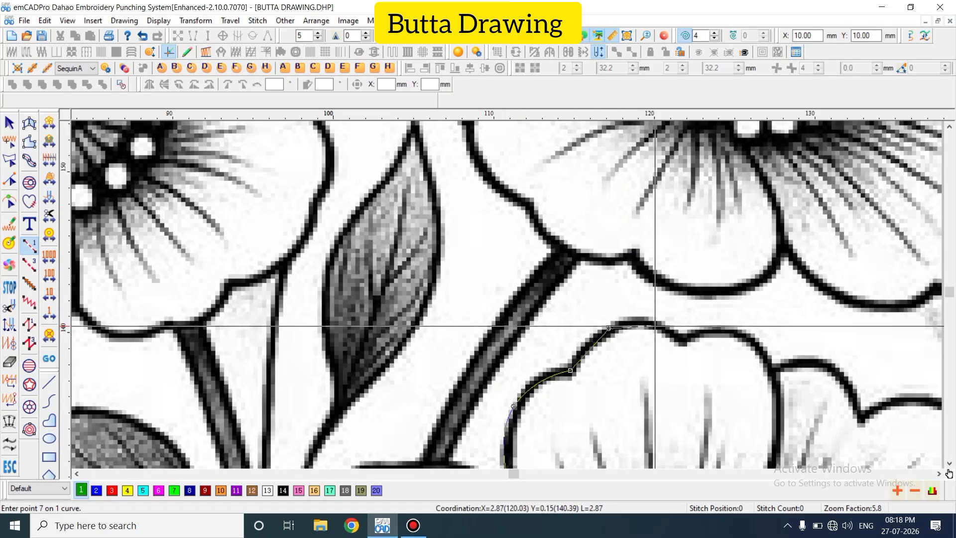
left_click(685, 341)
left_click(737, 332)
left_click(778, 378)
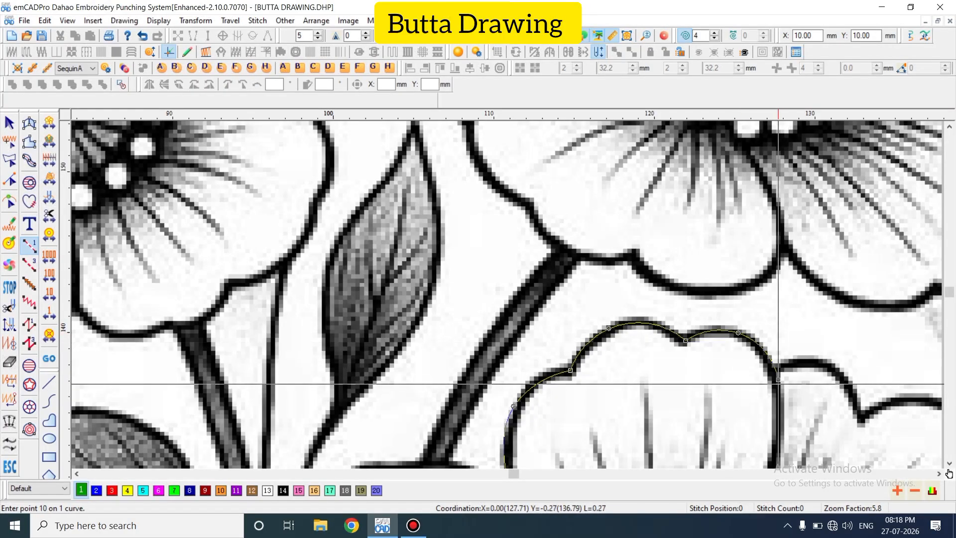
scroll(776, 379, "down", 2)
left_click(775, 372)
scroll(775, 372, "down", 2)
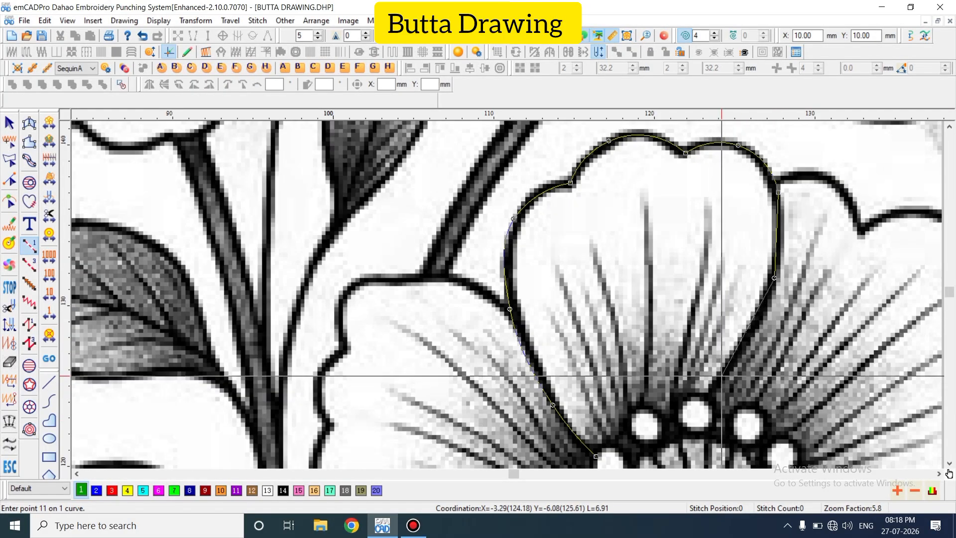
left_click(720, 377)
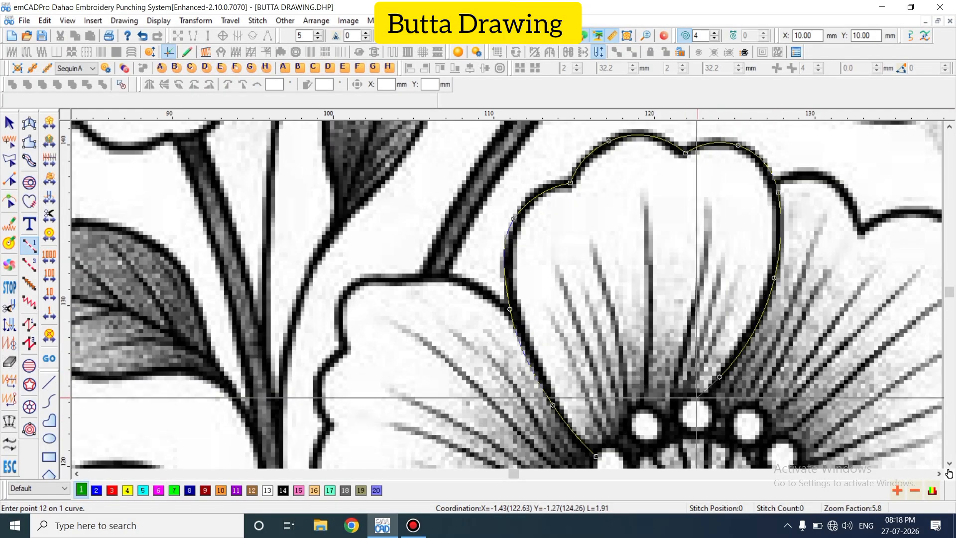
left_click(705, 397)
key("Return")
key("Escape")
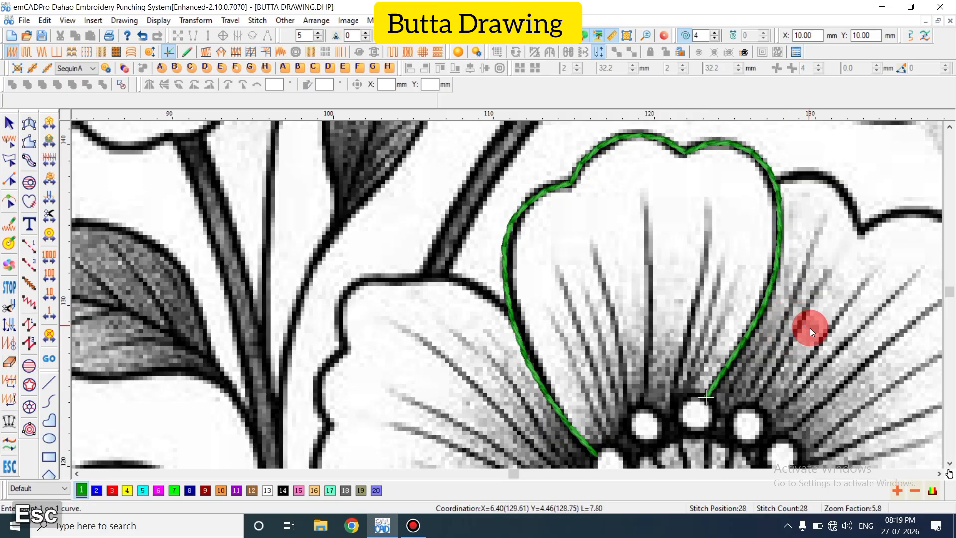
Start a Run outline where the upper-right petal meets the top petal and trace its first two scallops to the second notch
key("shift+z")
scroll(833, 345, "down", 3)
left_click(938, 473)
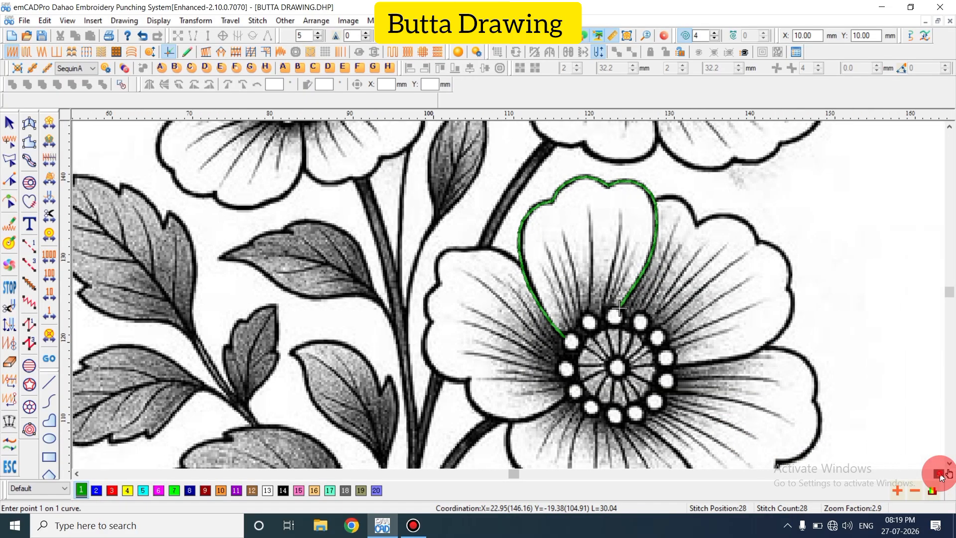
key("z")
key("shift+n")
left_click(634, 298)
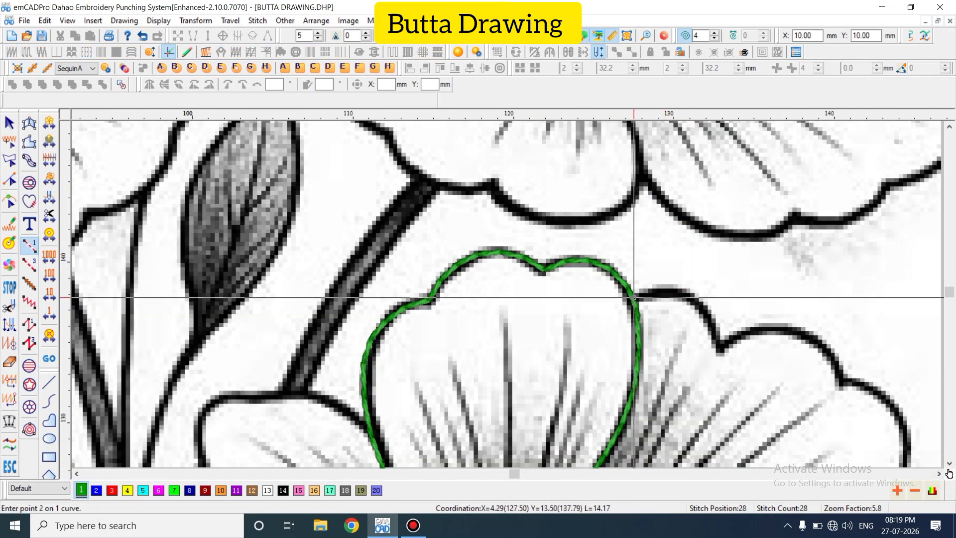
left_click(687, 293)
left_click(715, 321)
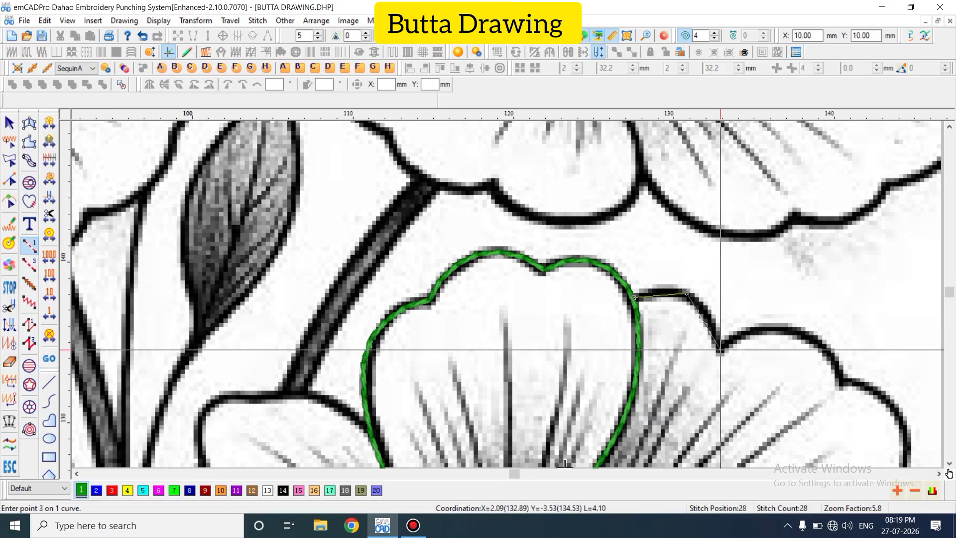
left_click(719, 350)
left_click(784, 328)
left_click(843, 385)
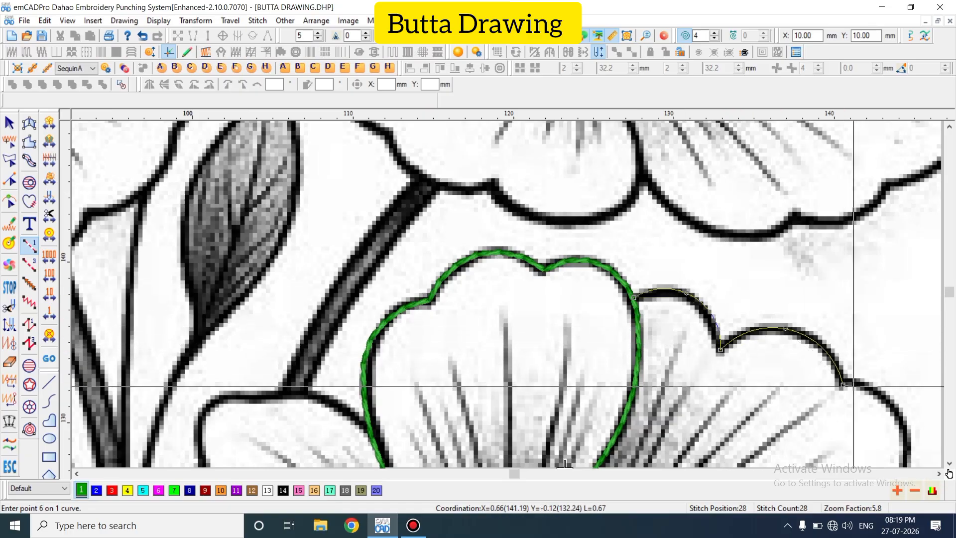
Continue the outline down the upper-right petal's outer edge and back along its lower edge to the flower centre, and finish the curve
scroll(843, 385, "down", 3)
left_click(901, 371)
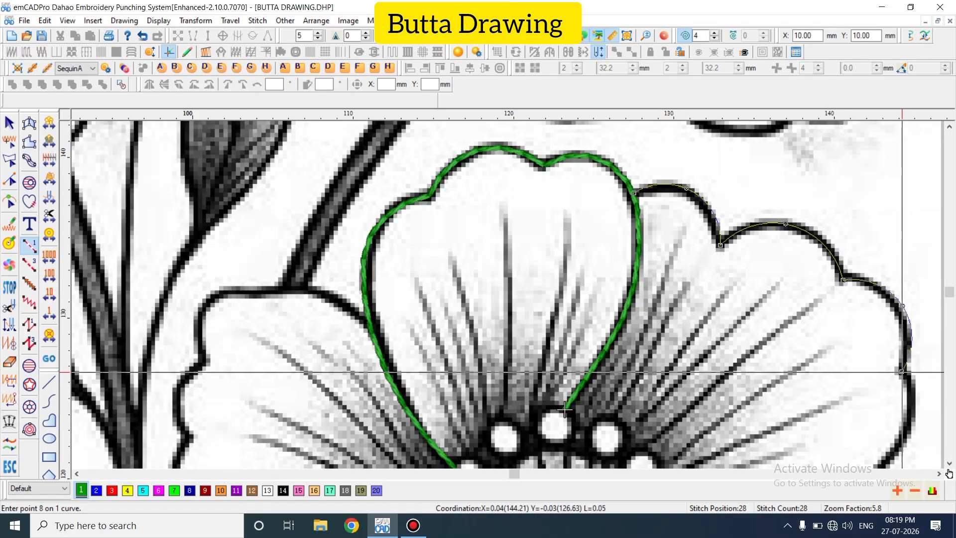
left_click(704, 329)
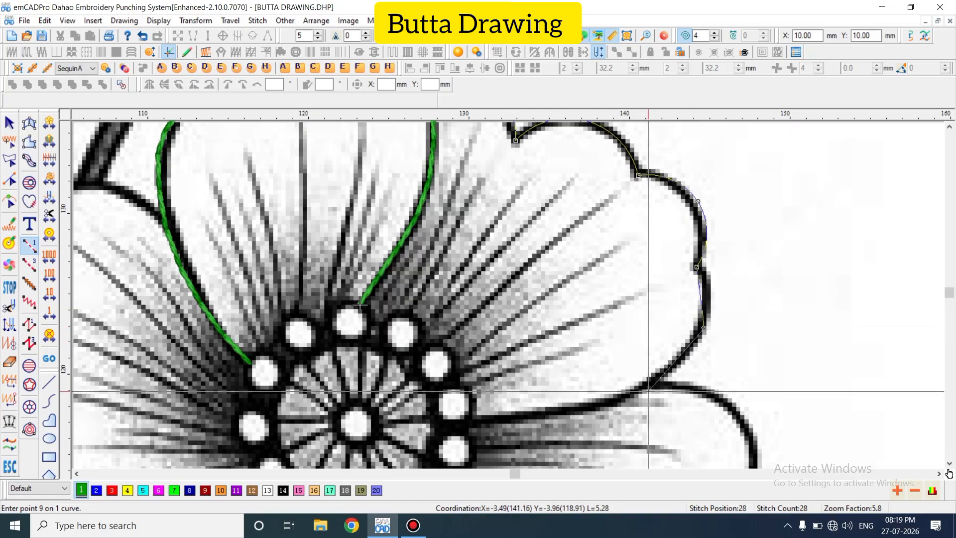
left_click(648, 385)
left_click(565, 412)
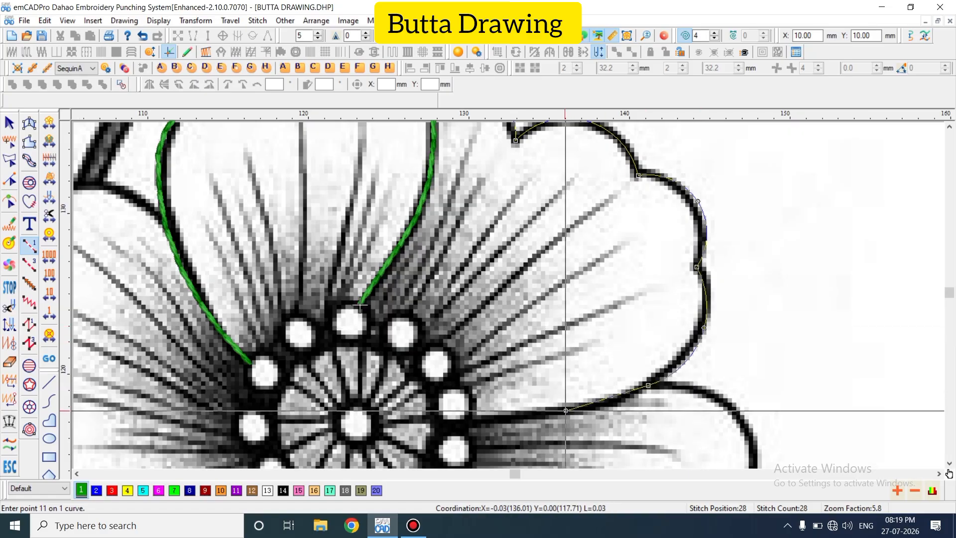
left_click(466, 417)
key("Return")
Start a Run outline at the top of the lower-right petal and trace its outer edge down to the lower notch
scroll(476, 375, "down", 3)
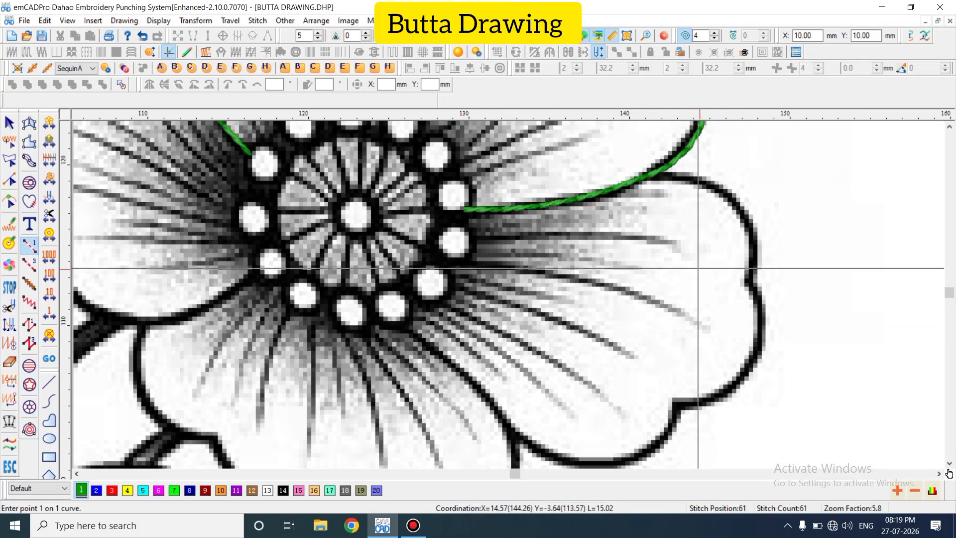
key("shift+n")
left_click(653, 174)
left_click(738, 202)
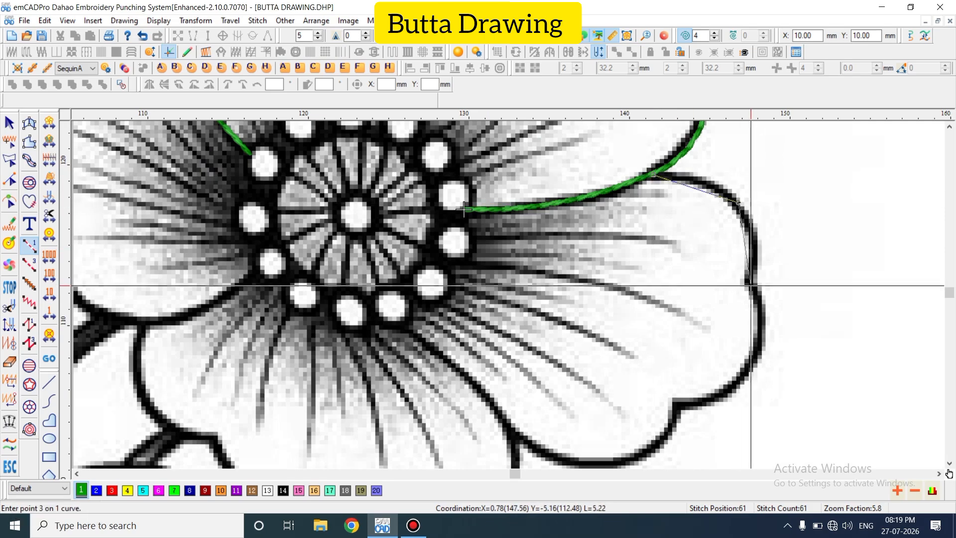
left_click(748, 284)
left_click(755, 367)
left_click(677, 404)
Continue around the lower-right petal's bottom scallop and up its inner edge to the flower centre, and finish the curve
scroll(647, 389, "down", 1)
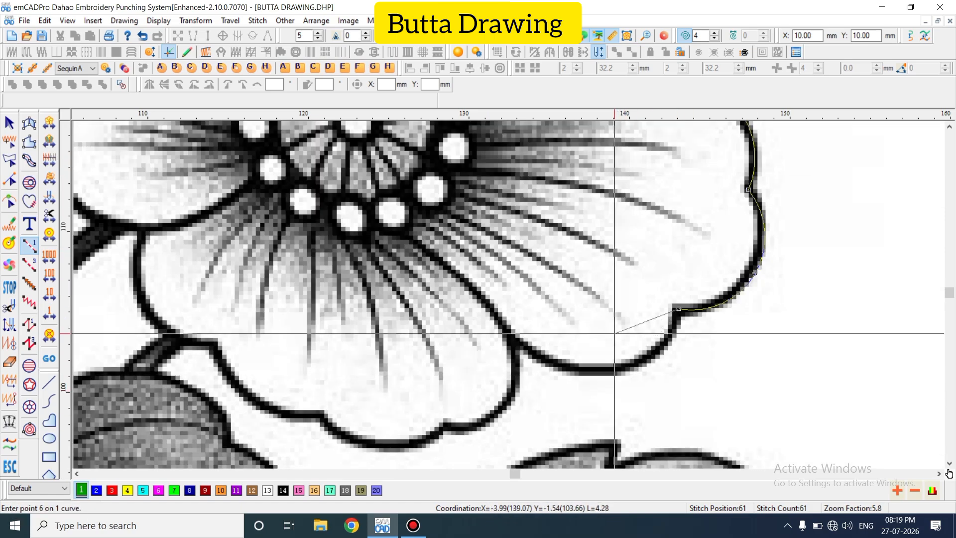
left_click(600, 370)
left_click(504, 326)
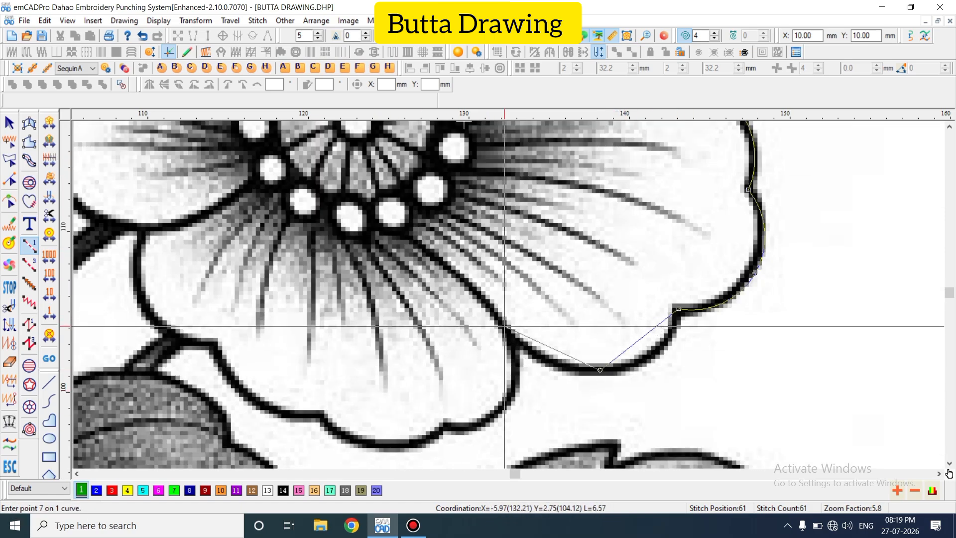
left_click(405, 235)
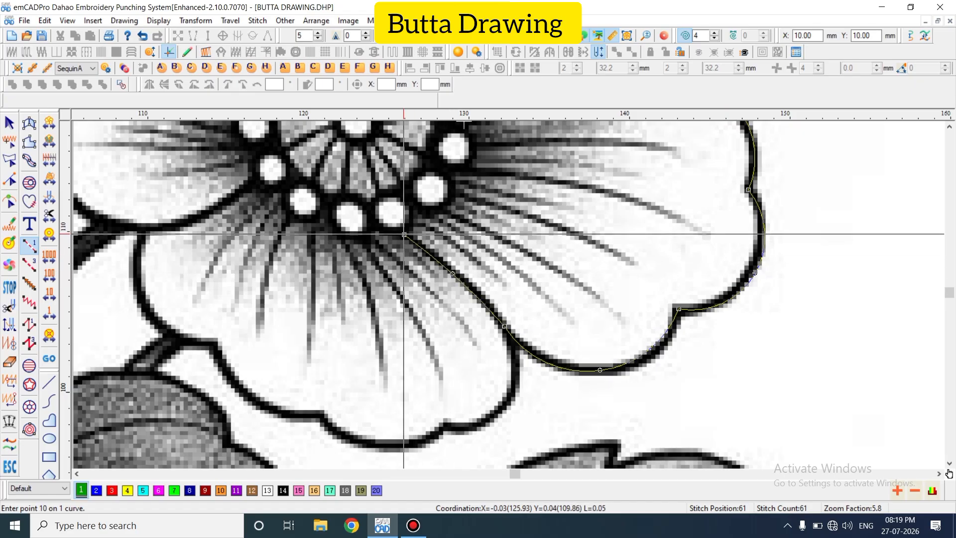
key("Return")
Start a Run outline on the bottom petal at the lower-right petal's edge and trace its scallops to the second notch
key("shift+n")
left_click(510, 342)
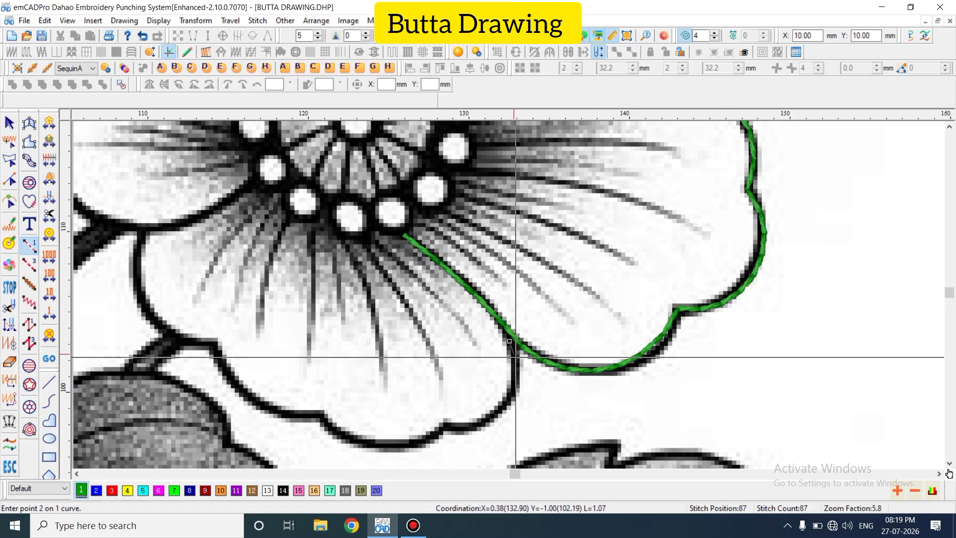
left_click(510, 391)
left_click(445, 426)
scroll(445, 426, "down", 3)
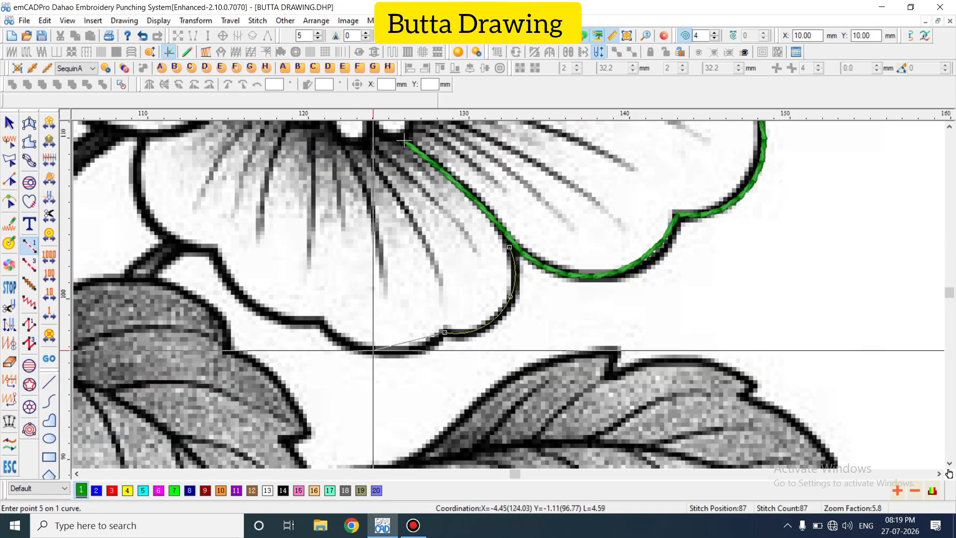
left_click(373, 350)
left_click(318, 320)
Continue the bottom petal's outline up its left side to where it meets the left petal, and finish the curve
left_click(250, 305)
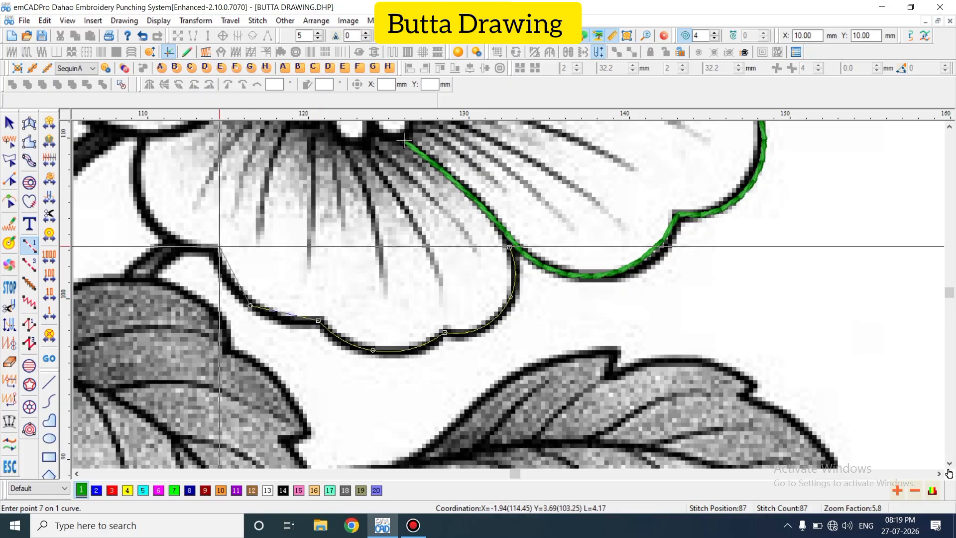
left_click(216, 250)
left_click(143, 214)
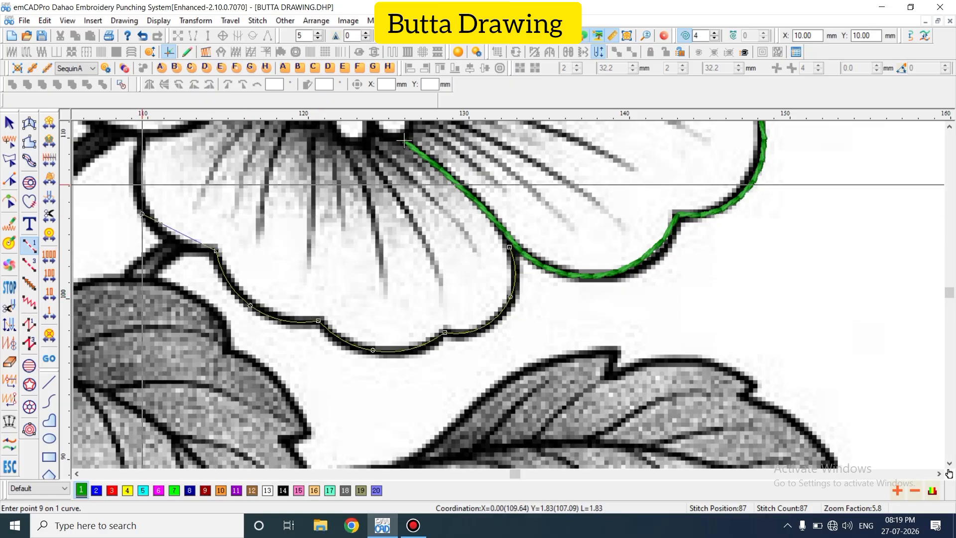
scroll(141, 184, "up", 3)
left_click(145, 230)
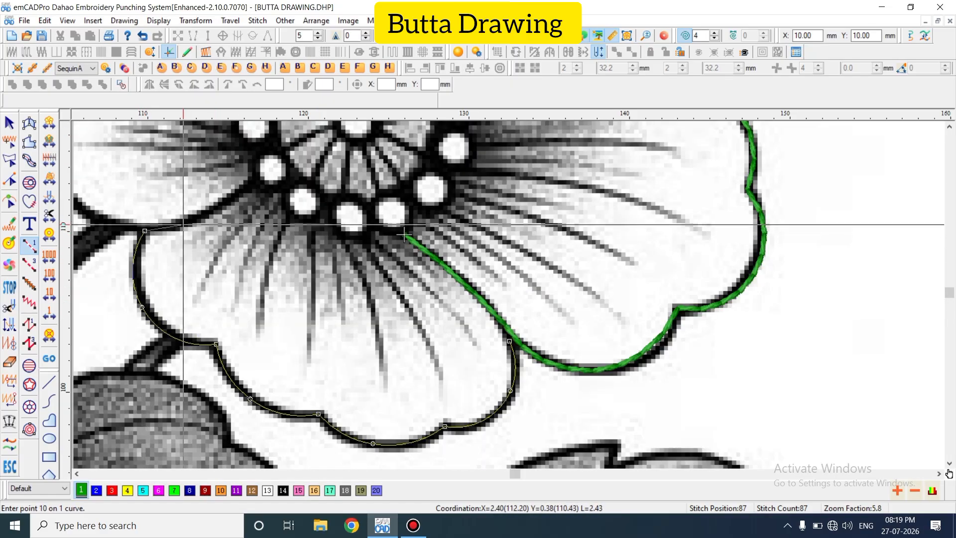
key("Return")
key("Escape")
Start a Run outline at the flower centre and trace the left petal's lower edge and outer scallops to the second notch
key("shift+z")
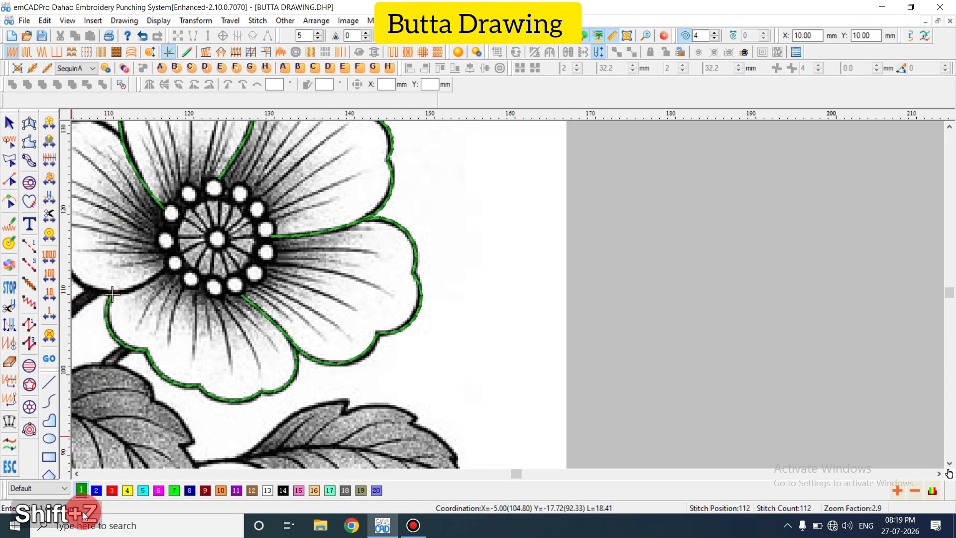
left_click(76, 473)
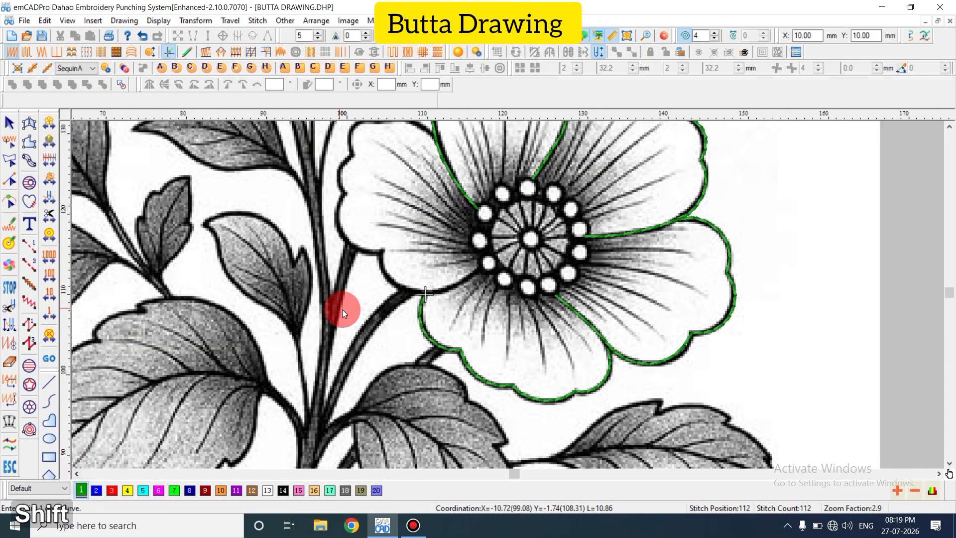
key("shift+n")
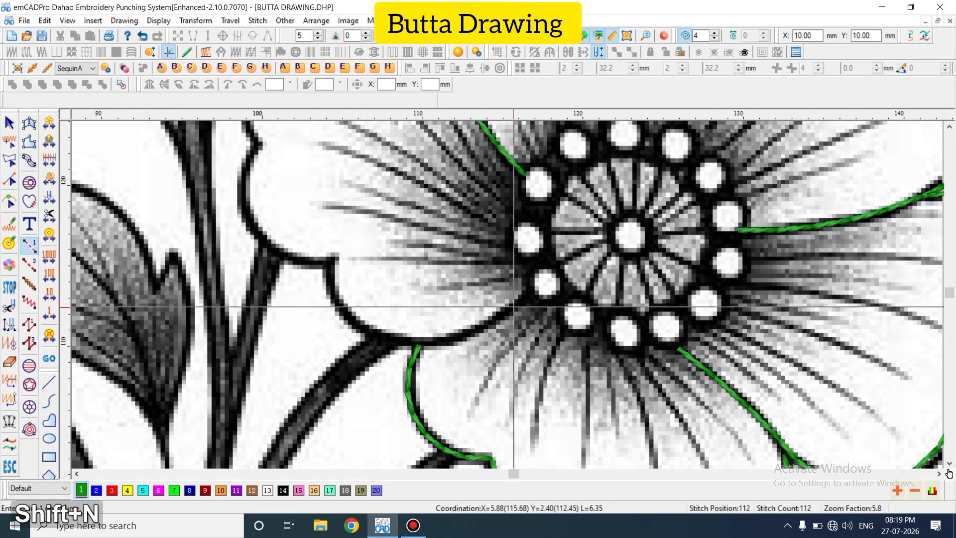
left_click(529, 288)
left_click(462, 333)
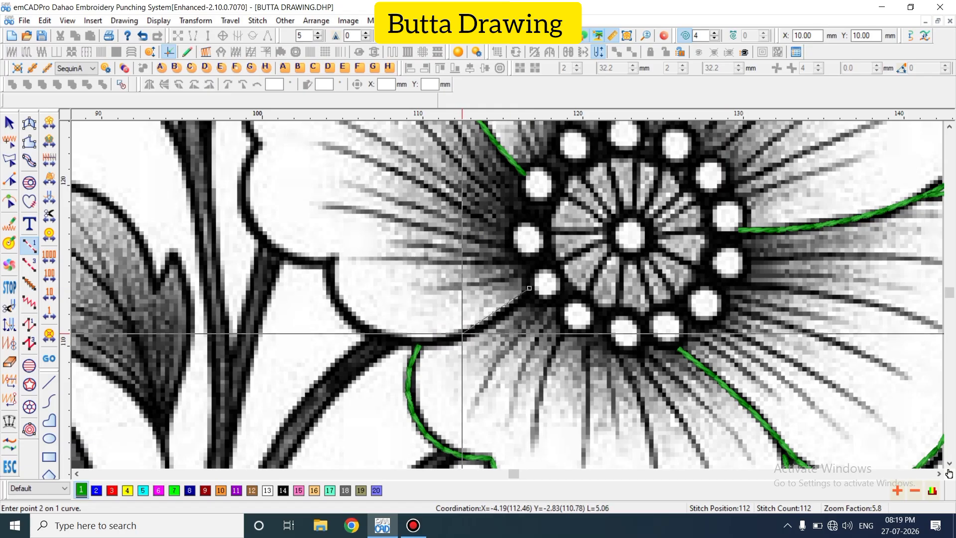
left_click(375, 334)
left_click(330, 261)
scroll(283, 332, "up", 2)
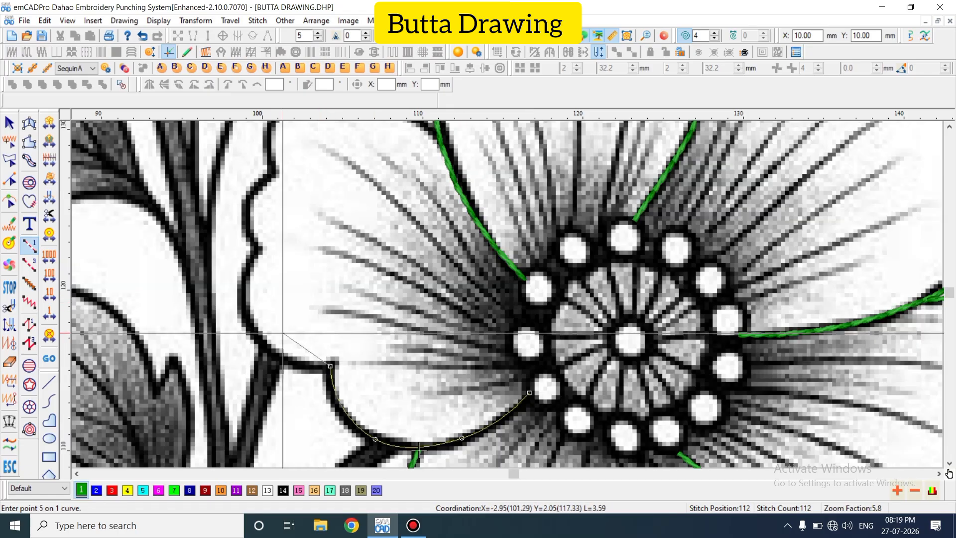
left_click(244, 323)
left_click(260, 249)
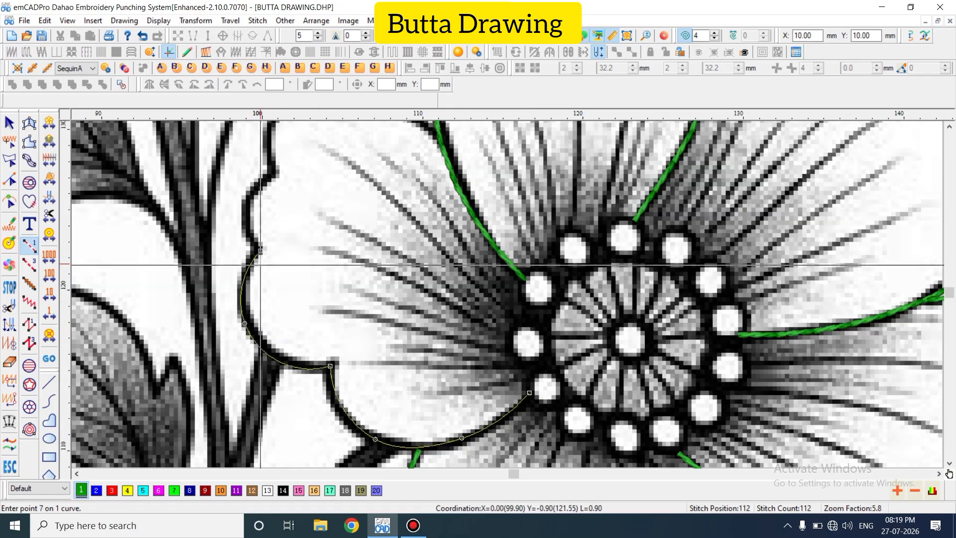
Continue the left petal's outline up its outer scallops and over the top to the top petal's edge, and finish the curve
scroll(261, 265, "up", 2)
left_click(243, 311)
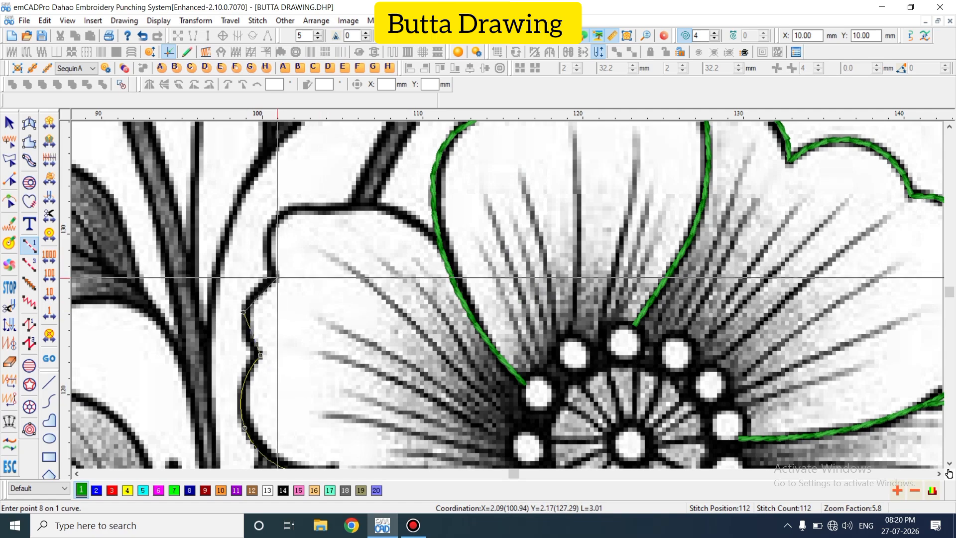
left_click(277, 278)
left_click(268, 232)
left_click(317, 207)
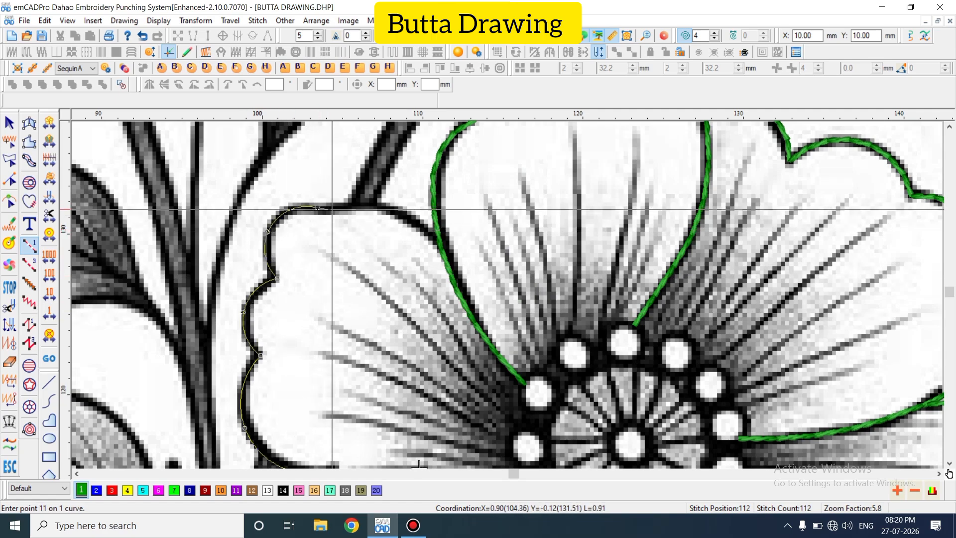
left_click(393, 208)
left_click(440, 244)
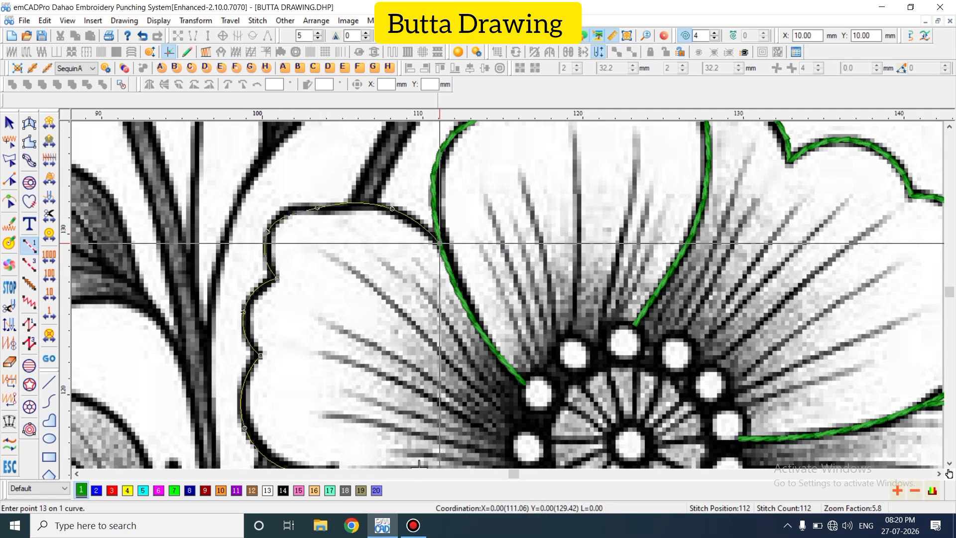
key("Return")
key("Escape")
Hide the drawing and reshape the left petal's outline by moving the curve point at its top slightly upward
key("d")
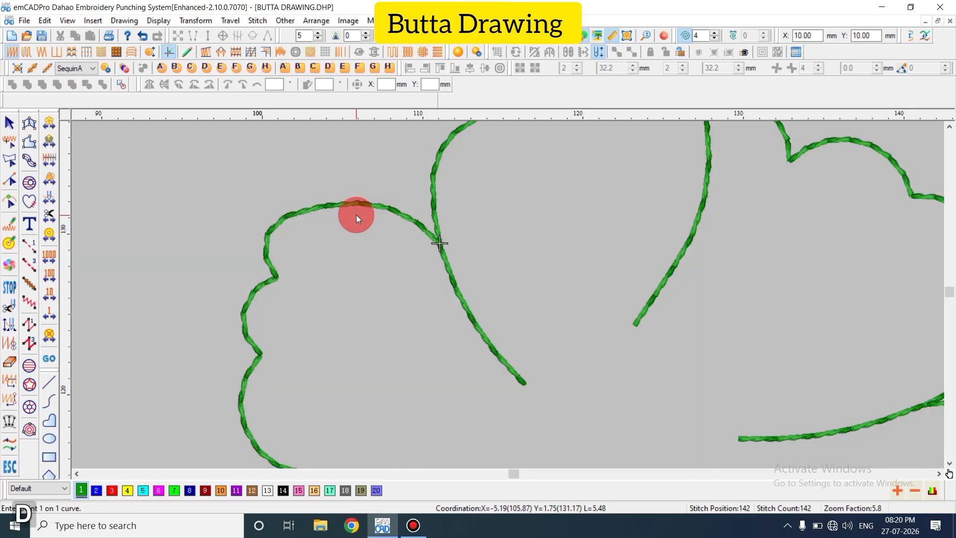
left_click(318, 209)
key("h")
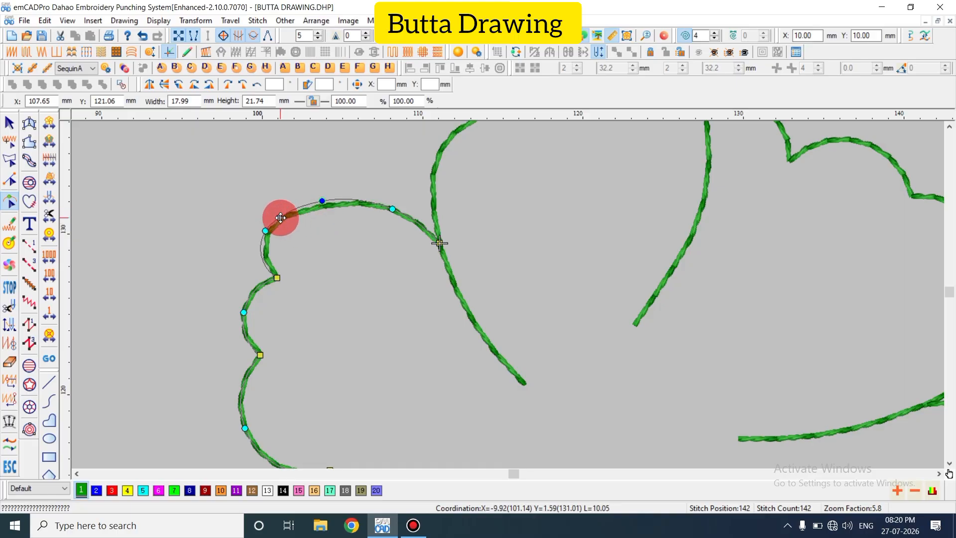
key("Return")
Show the drawing again and draw a circle about 9.5 mm in diameter around the disc inside the flower's ring of dots
key("shift+z")
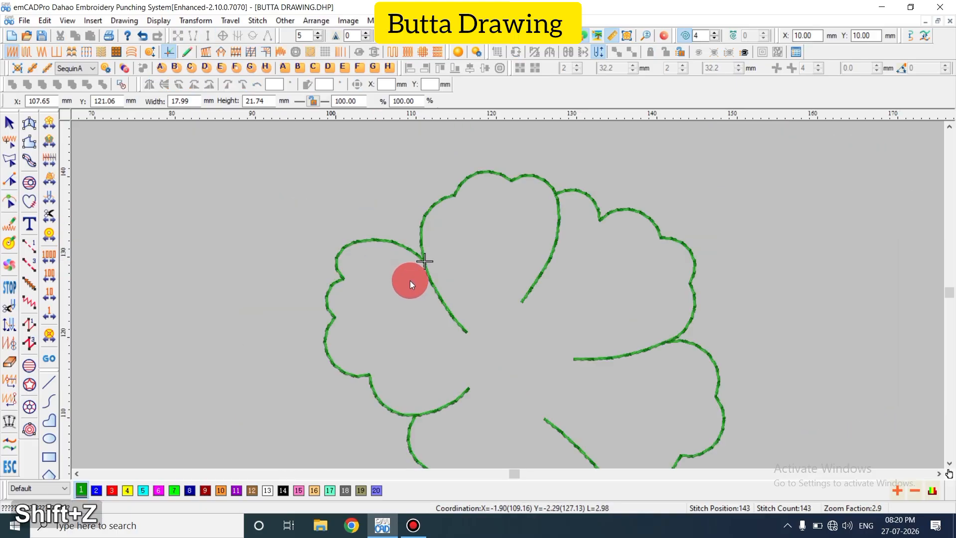
key("z")
key("shift+z")
key("z")
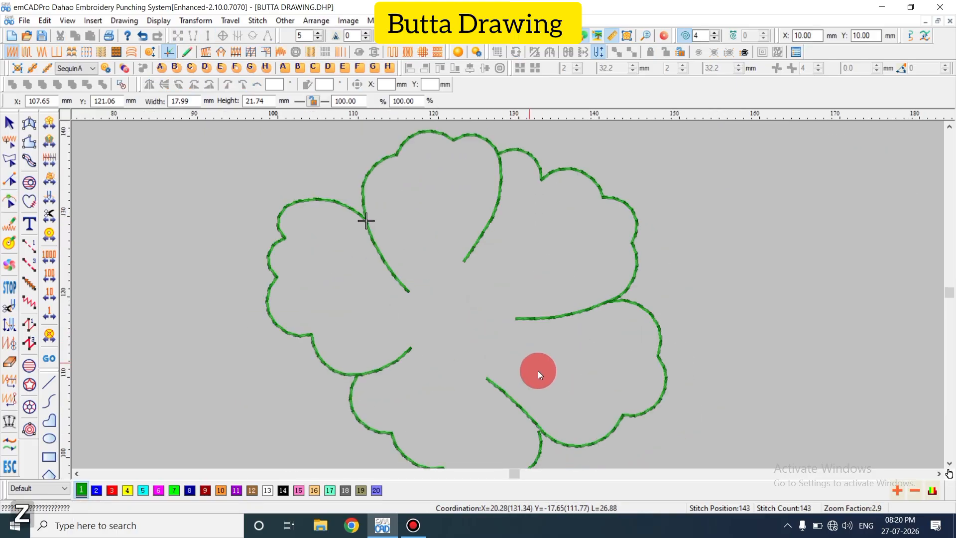
key("z")
key("shift+z")
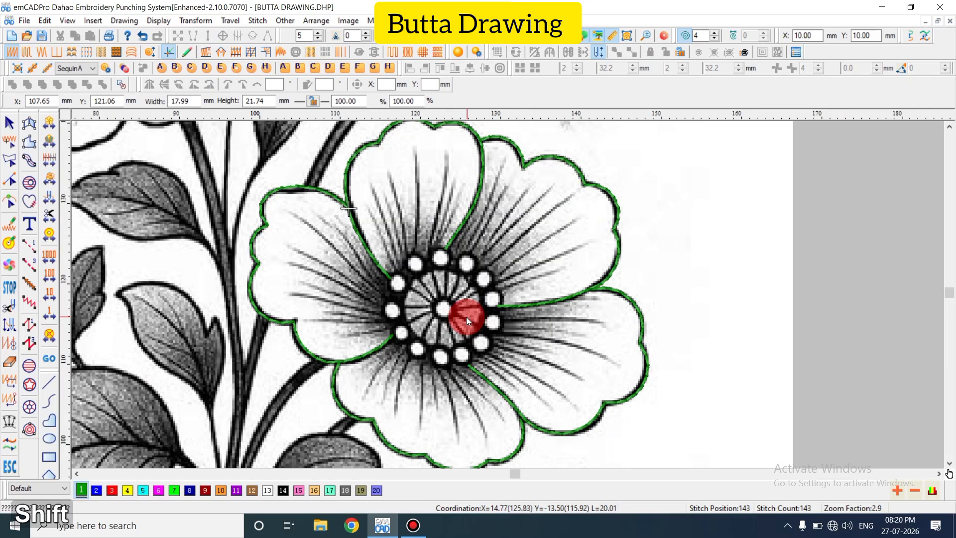
key("z")
left_click(56, 442)
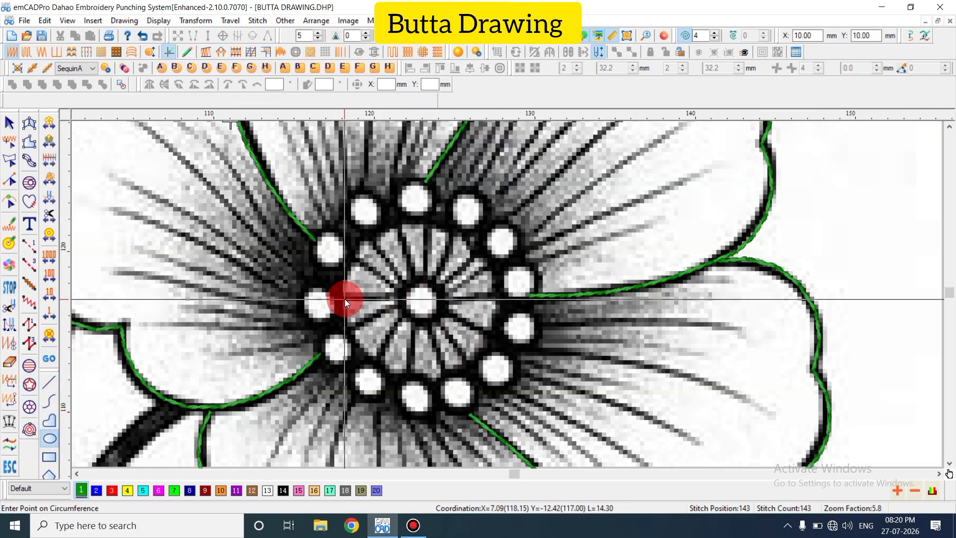
left_click(497, 299)
key("Return")
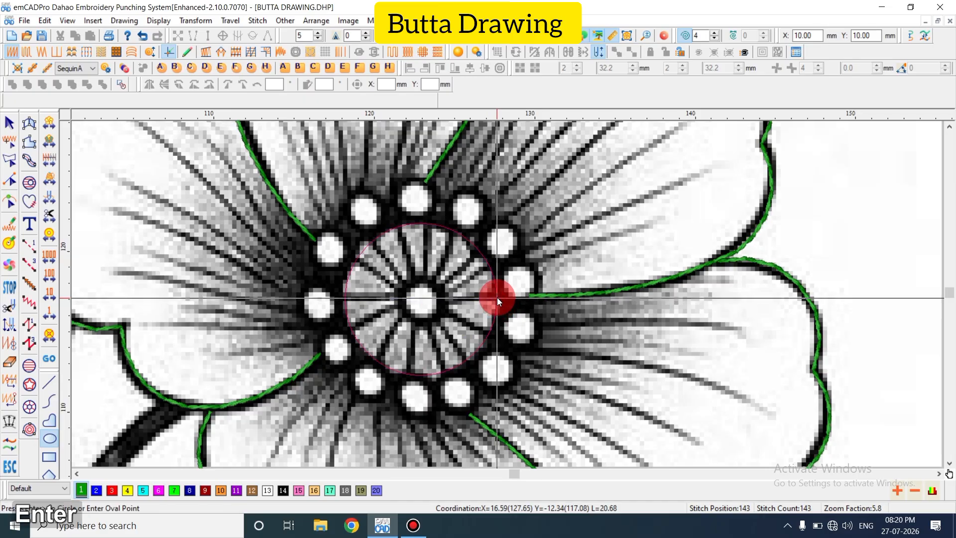
key("Escape")
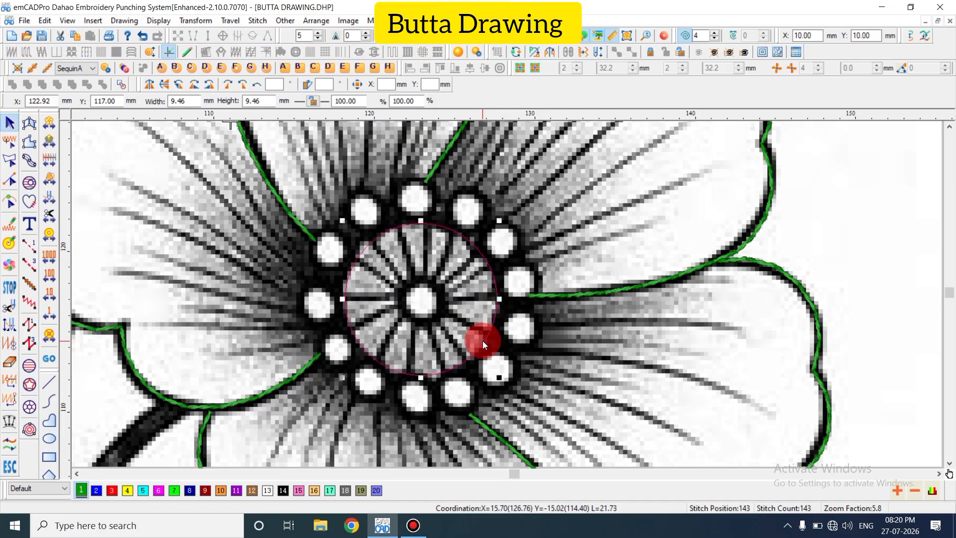
Create a new blank design
key("ctrl+n")
key("Return")
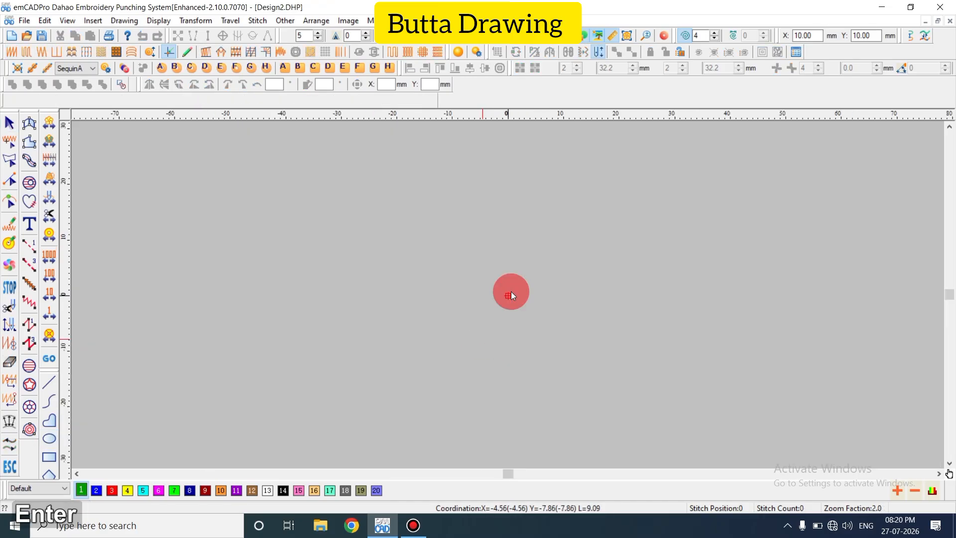
Close the blank design and convert the circle around the flower's centre disc to a Run stitch outline
left_click(949, 21)
left_click(457, 353)
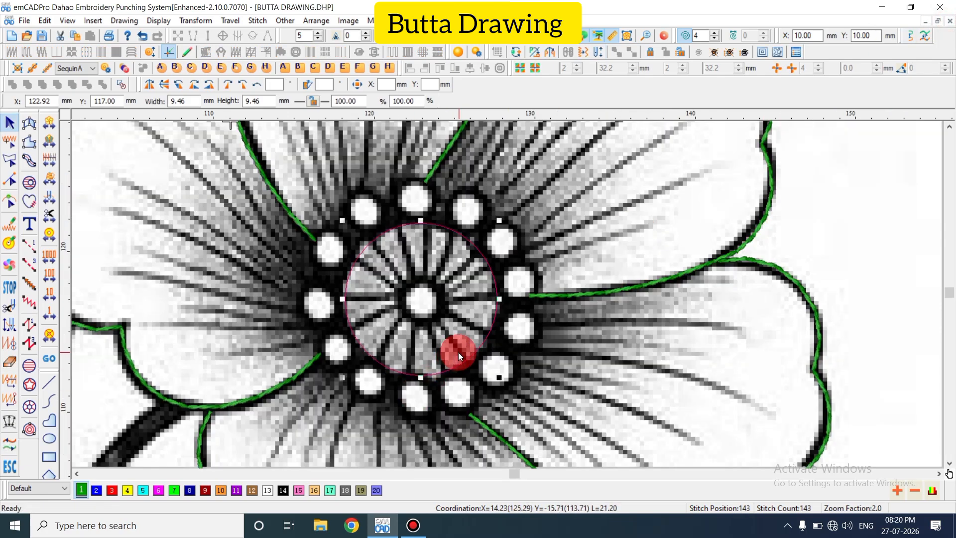
left_click(35, 247)
key("Return")
key("Escape")
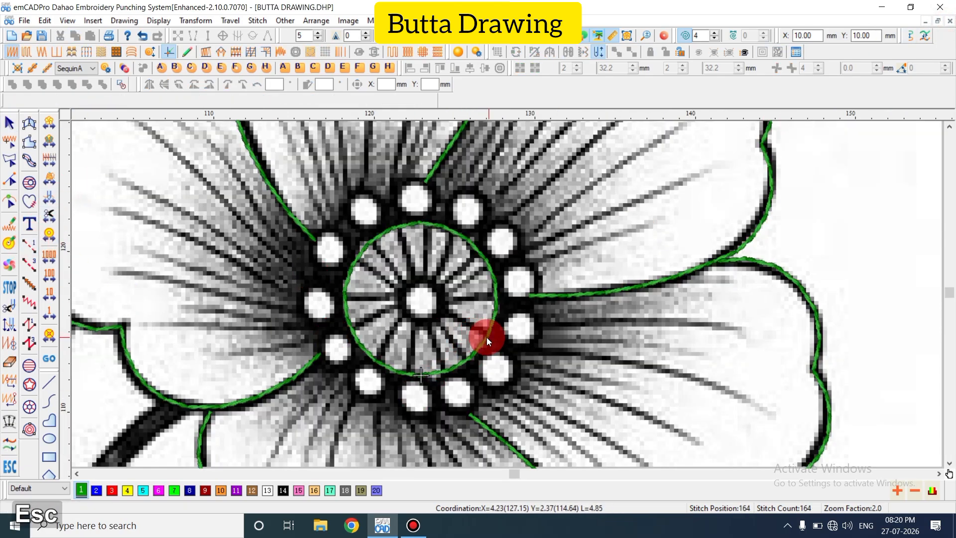
Examine the traced petal outlines and where the top petal meets the flower's centre ring
left_click(483, 338)
key("Escape")
key("shift+z")
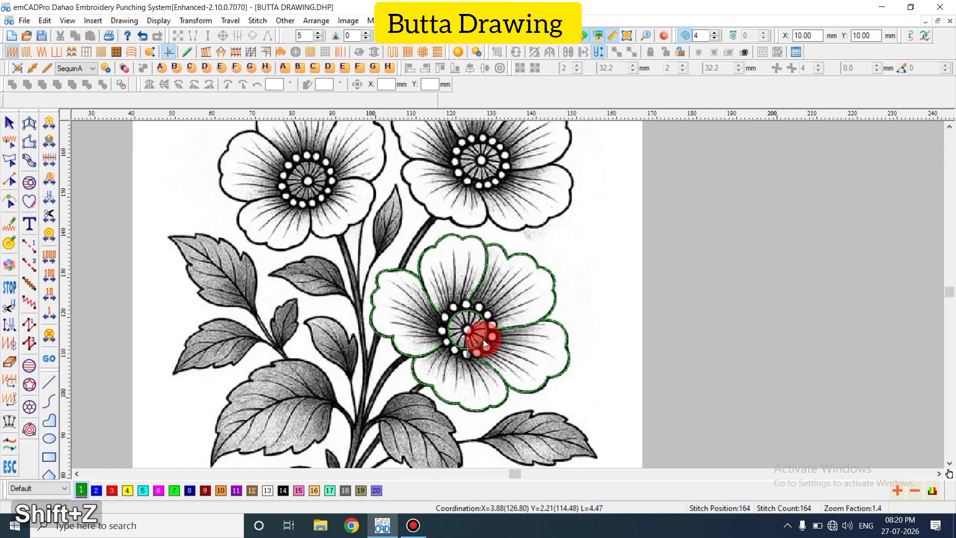
key("z")
key("z")
scroll(494, 315, "up", 3)
key("shift+z")
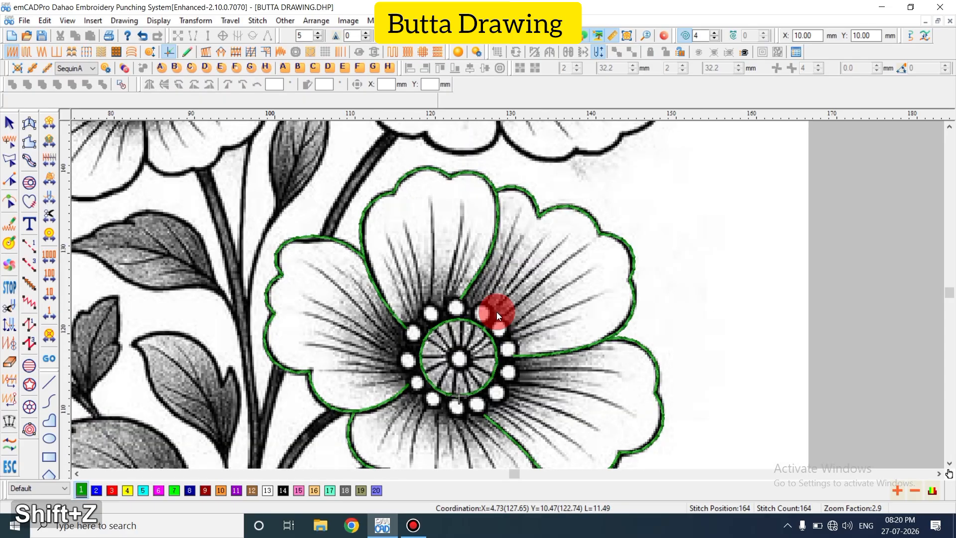
key("z")
scroll(527, 284, "up", 1)
scroll(522, 287, "down", 1)
scroll(520, 279, "up", 1)
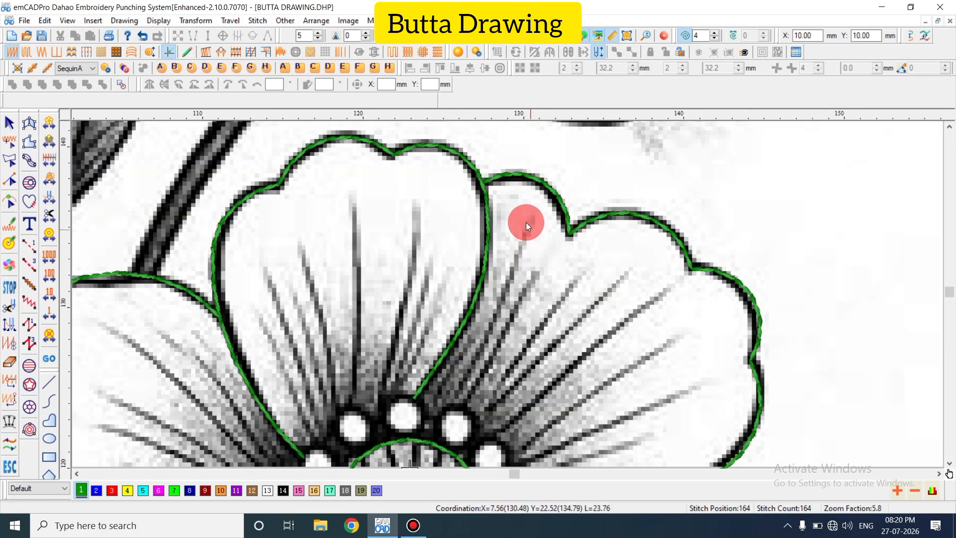
scroll(349, 347, "down", 1)
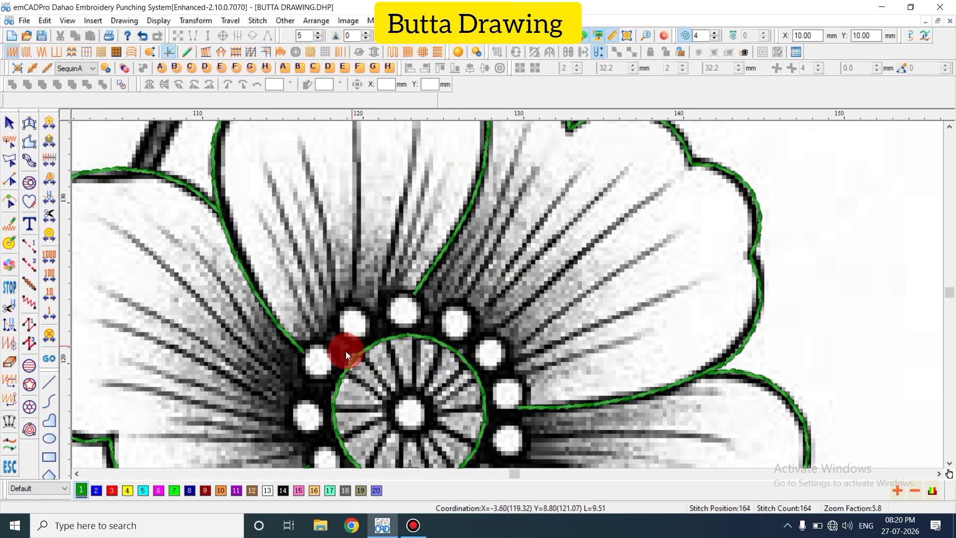
left_click(296, 350)
key("Escape")
scroll(426, 417, "up", 1)
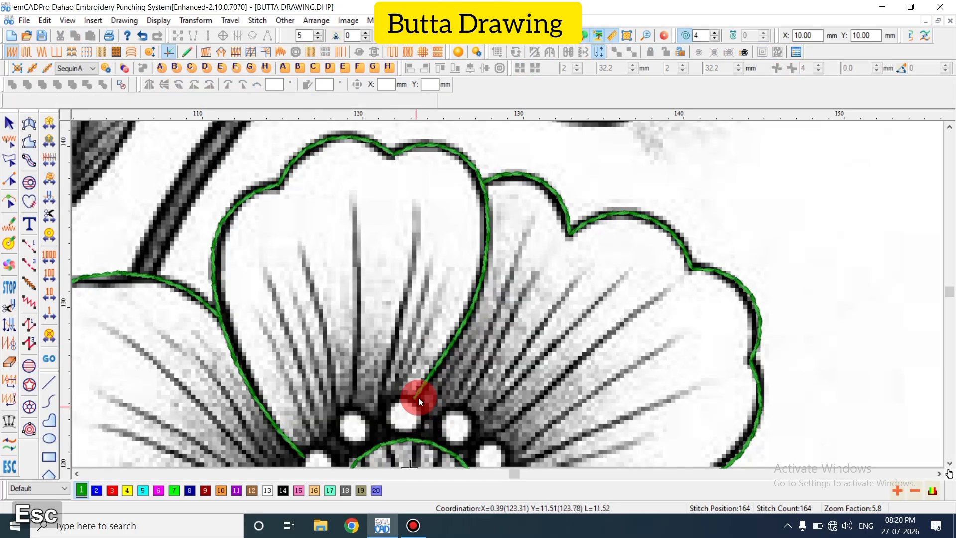
left_click(404, 384)
key("Escape")
Start a fill shape at the centre circle's upper left edge and trace the top petal's left side up to its first notch
left_click(27, 175)
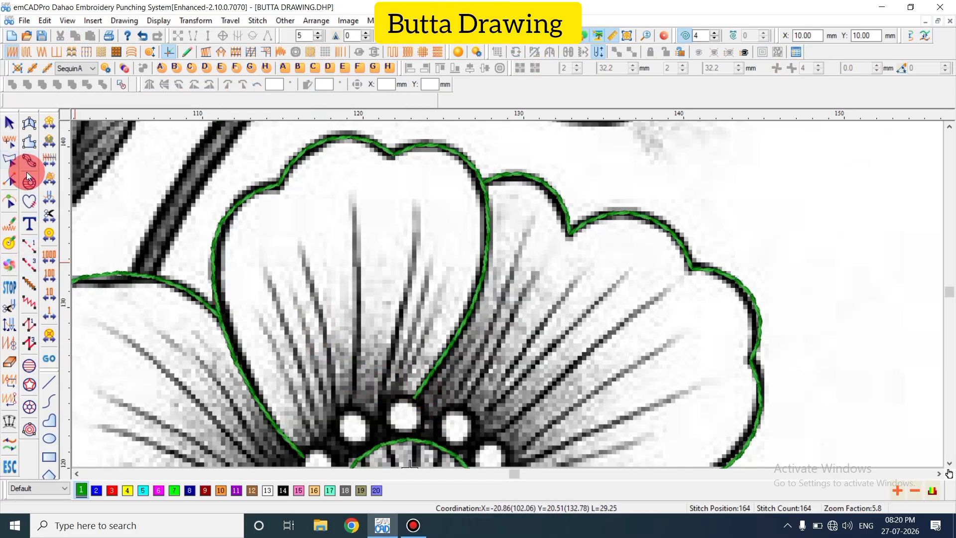
scroll(132, 259, "down", 1)
left_click(339, 377)
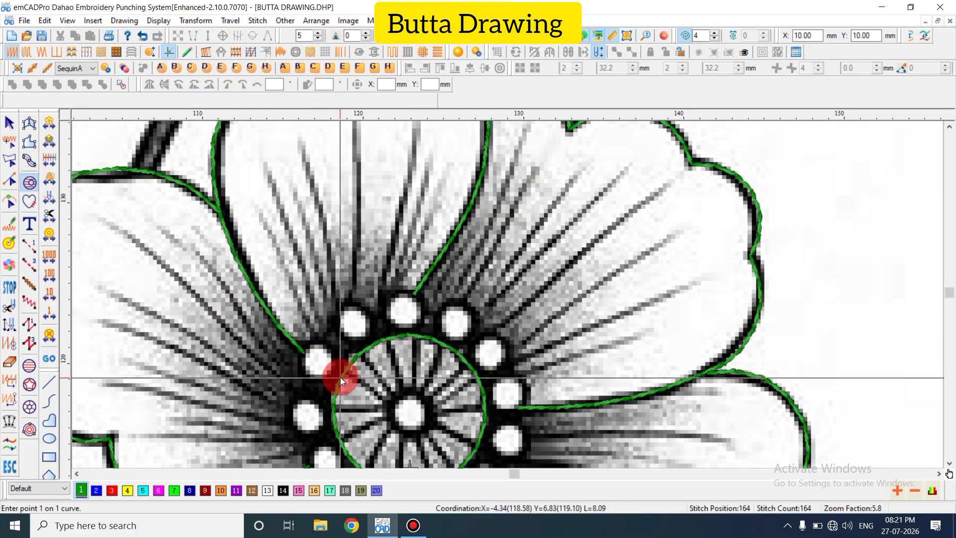
key("t")
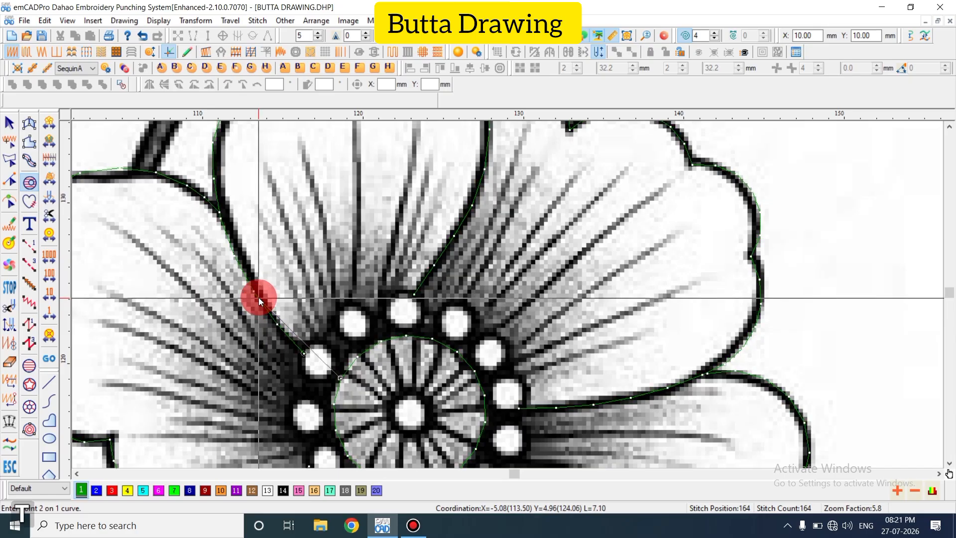
left_click(304, 354)
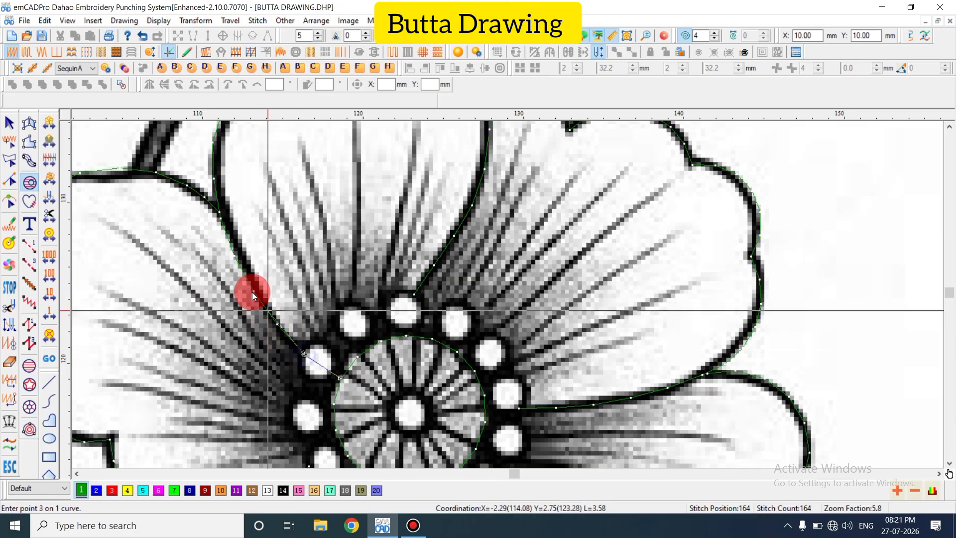
left_click(241, 270)
scroll(219, 215, "up", 1)
left_click(213, 256)
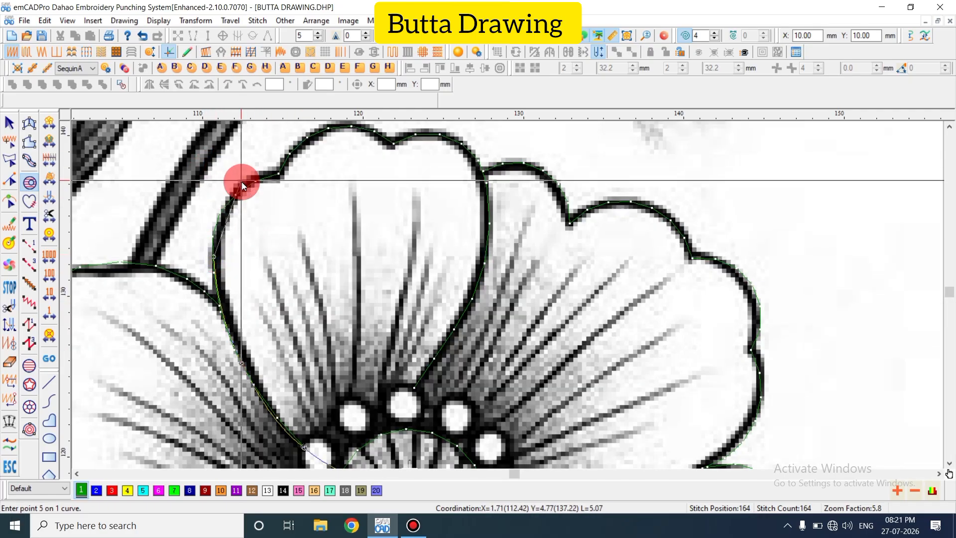
left_click(236, 195)
left_click(279, 175)
Continue the fill outline over the top petal's scallops and down its right side towards the dots
scroll(304, 189, "up", 1)
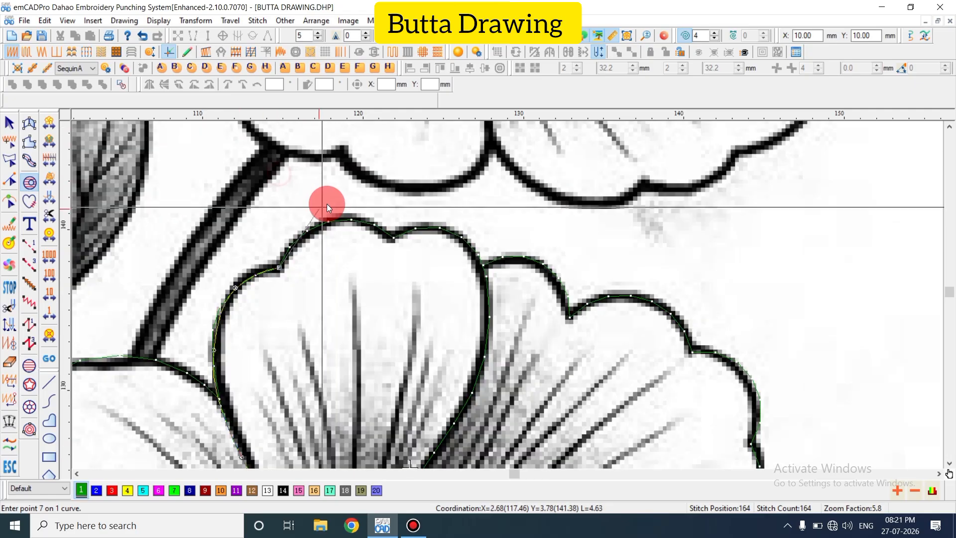
left_click(395, 240)
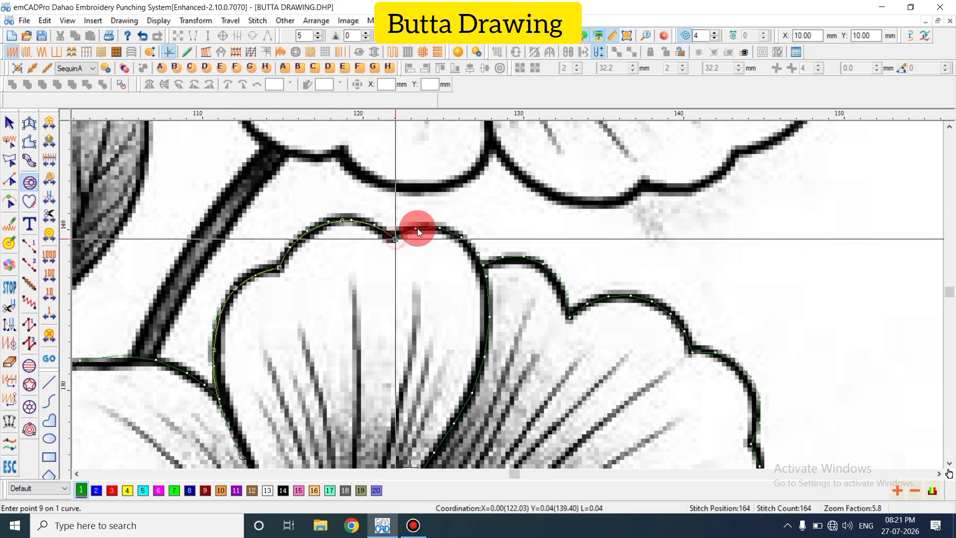
right_click(450, 233)
right_click(488, 289)
scroll(486, 314, "down", 3)
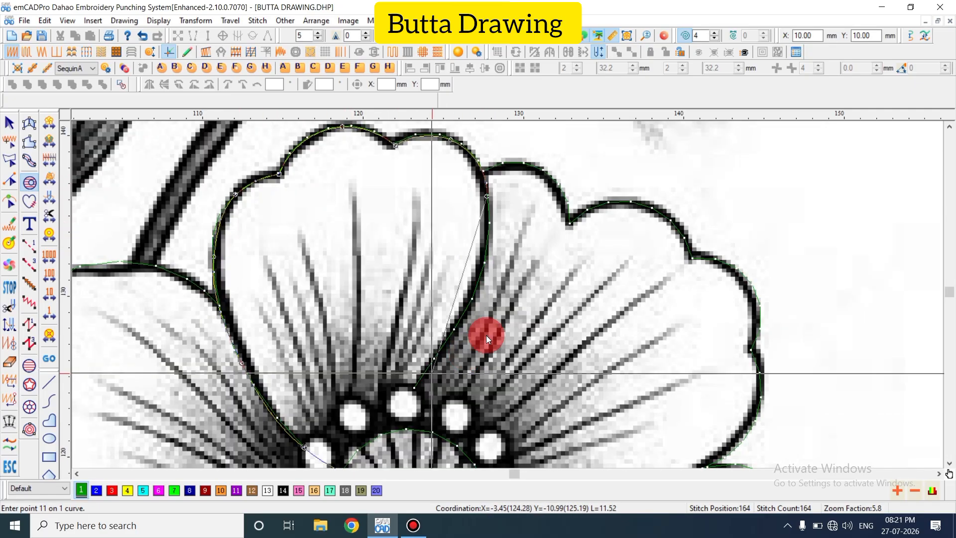
right_click(477, 284)
right_click(436, 356)
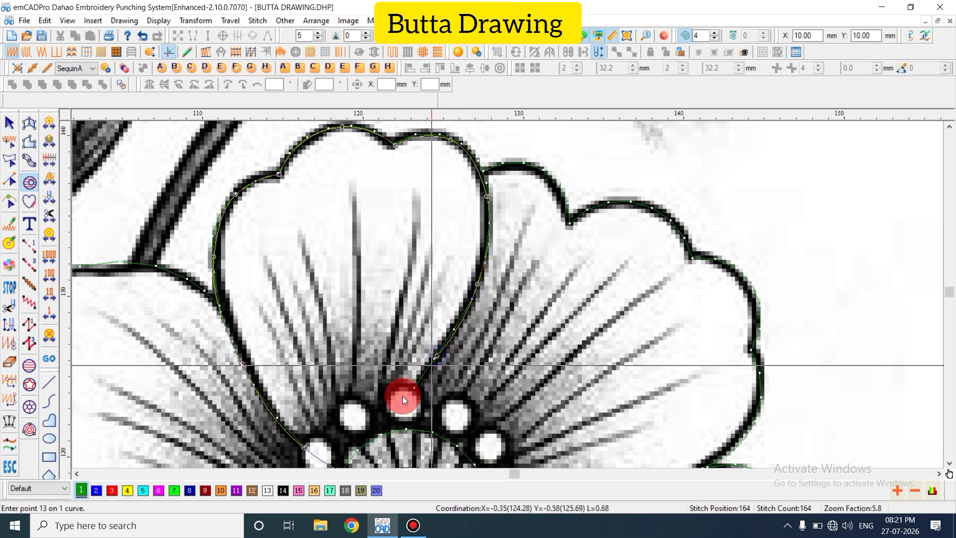
Close the fill outline along the centre circle back to its start point and generate the top petal's stitches
left_click(385, 429)
scroll(368, 393, "down", 3)
right_click(357, 353)
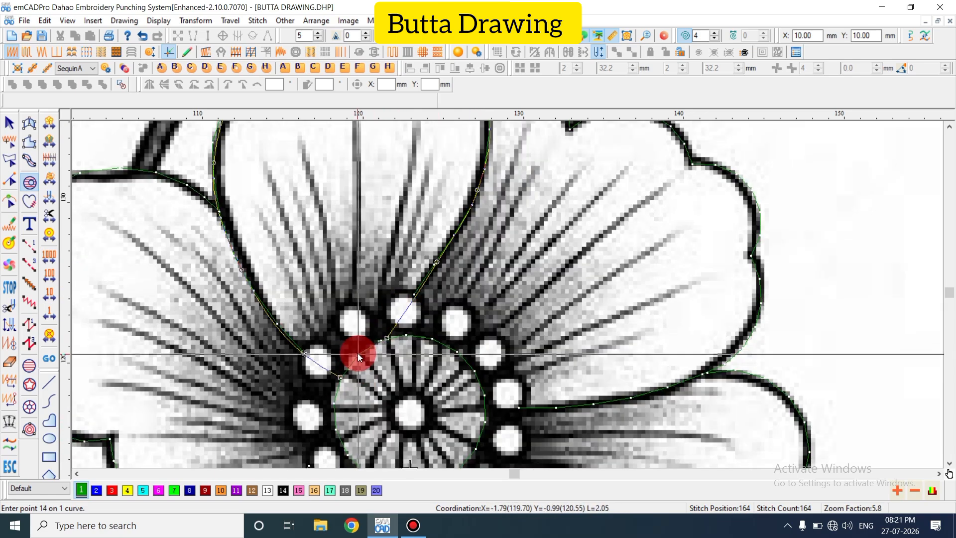
left_click(340, 377)
key("Return")
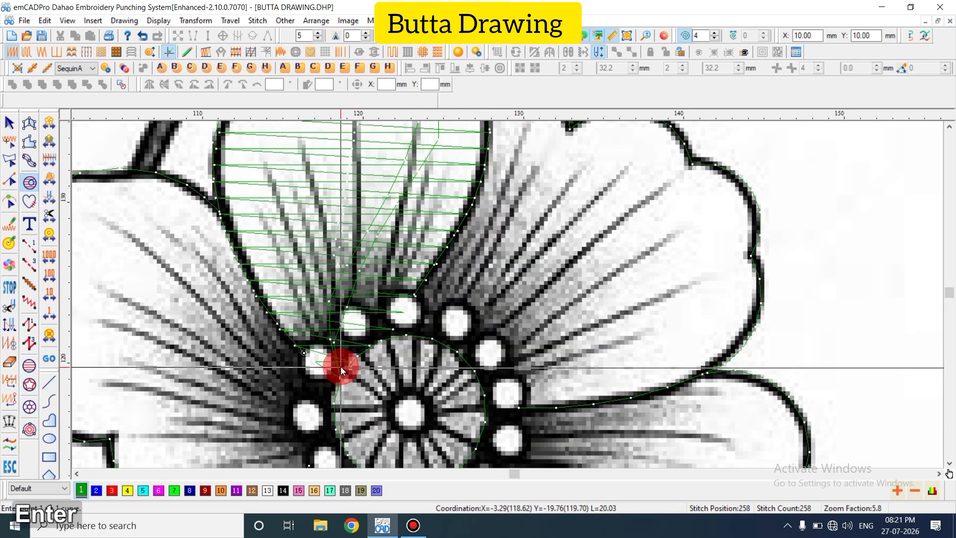
key("Escape")
Set the top petal fill's stitch distance to 0.7 mm and turn on Auto Split
key("shift+z")
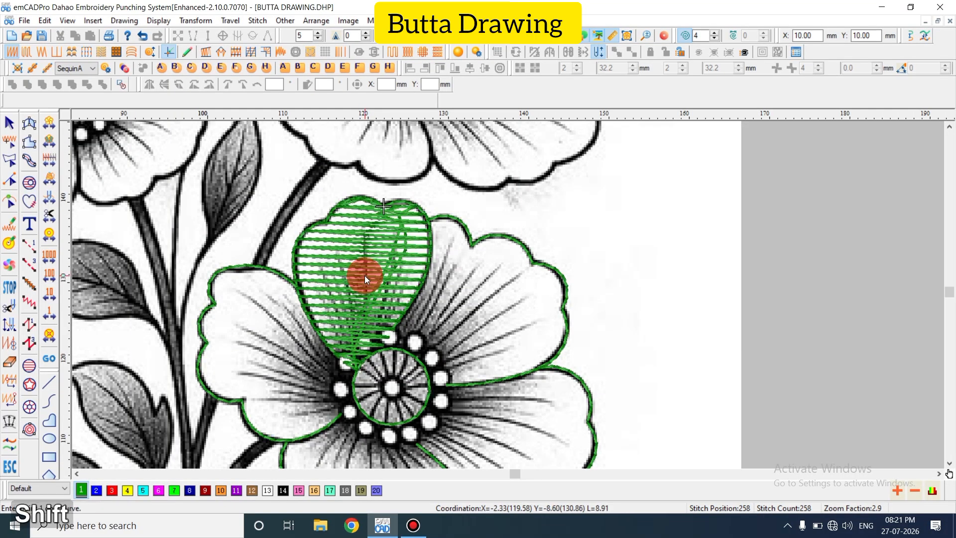
key("z")
key("shift+z")
double_click(384, 228)
left_click(343, 143)
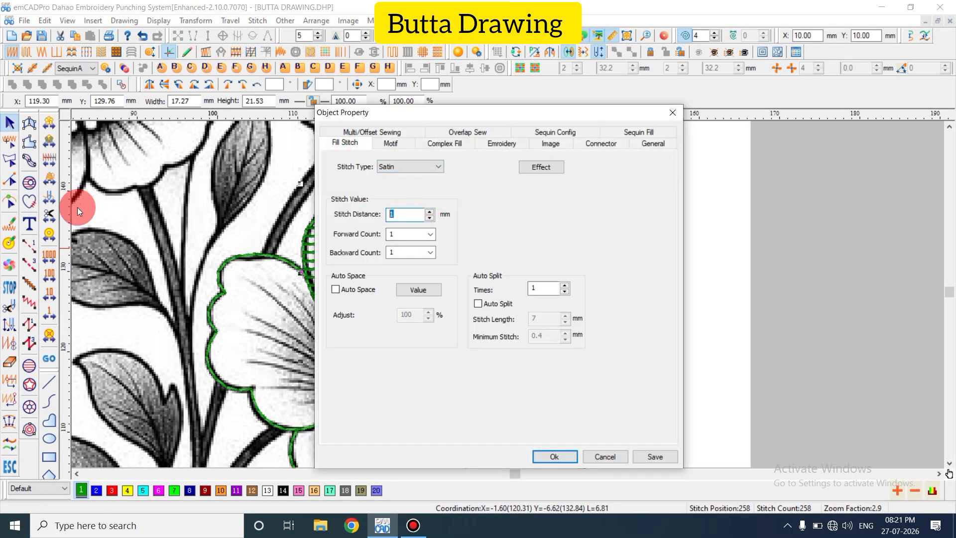
type("0.7")
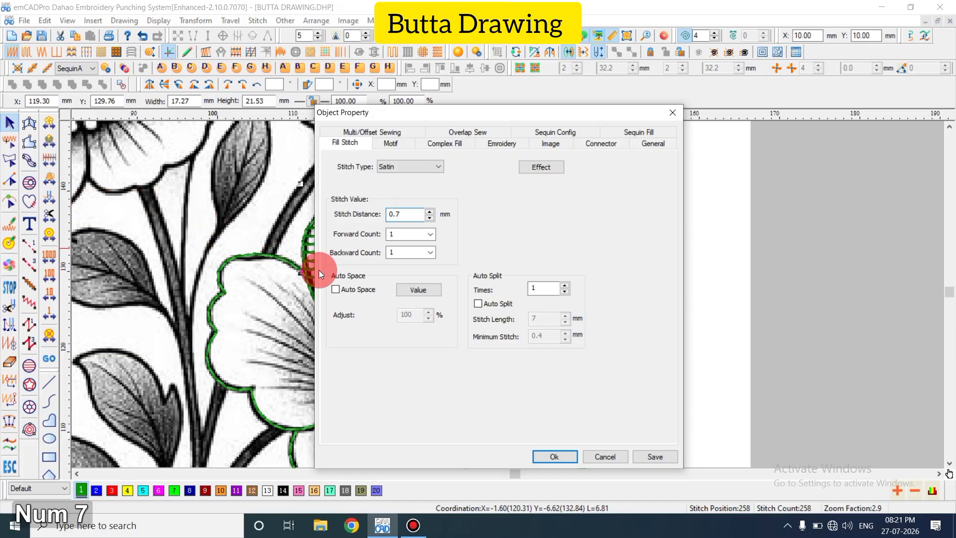
left_click(476, 304)
key("Return")
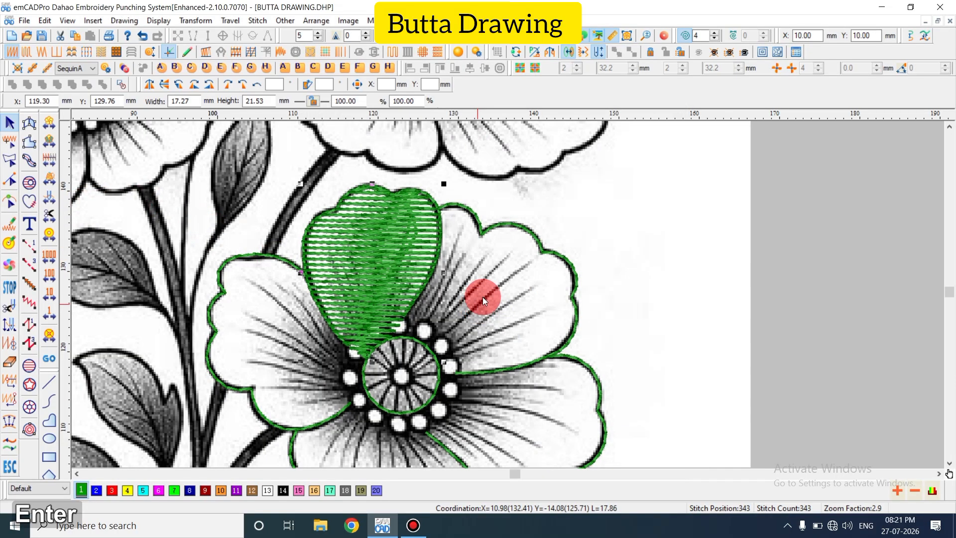
key("Escape")
Examine the top petal's fill stitches and split points with the drawing hidden and the stitches shown as thin lines
scroll(364, 244, "up", 2)
key("shift+z")
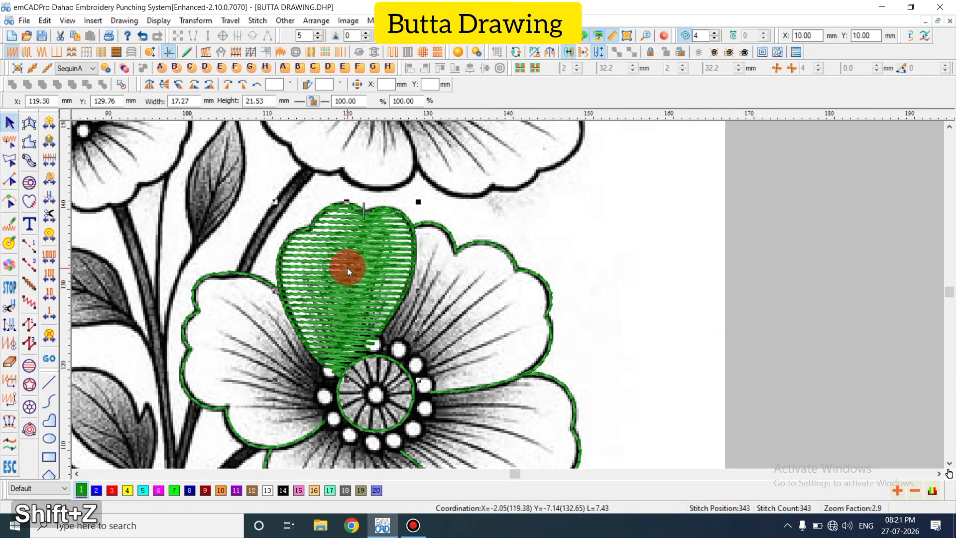
key("h")
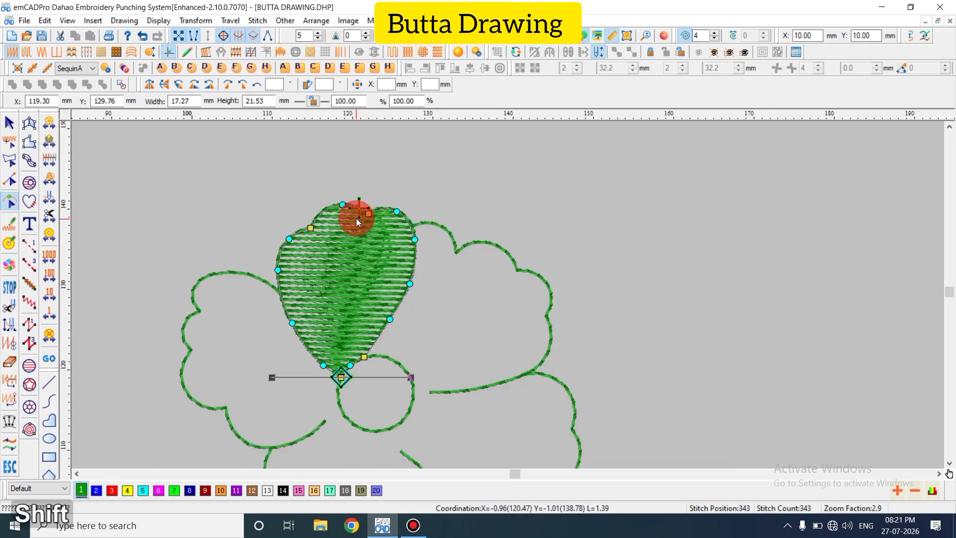
scroll(356, 217, "up", 2, "shift")
key("shift+z")
key("z")
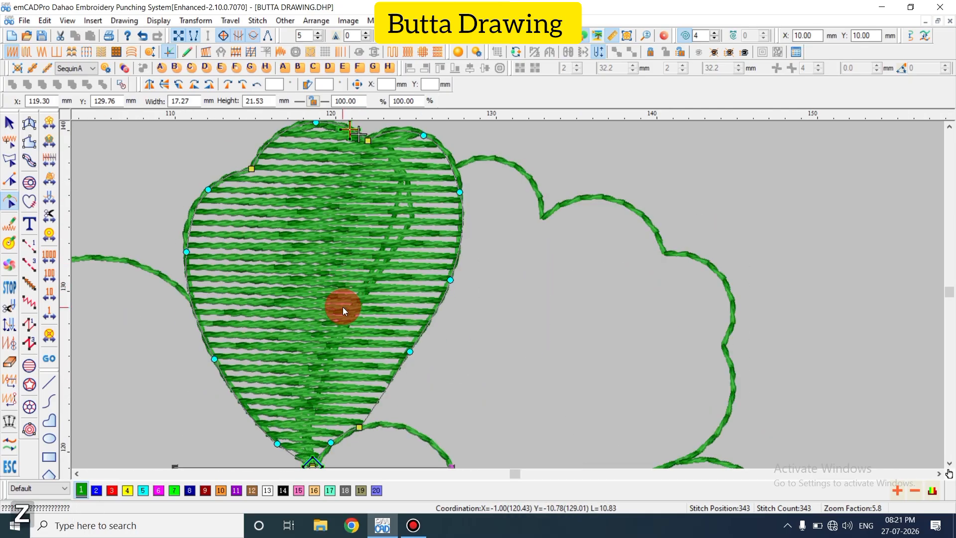
key("t")
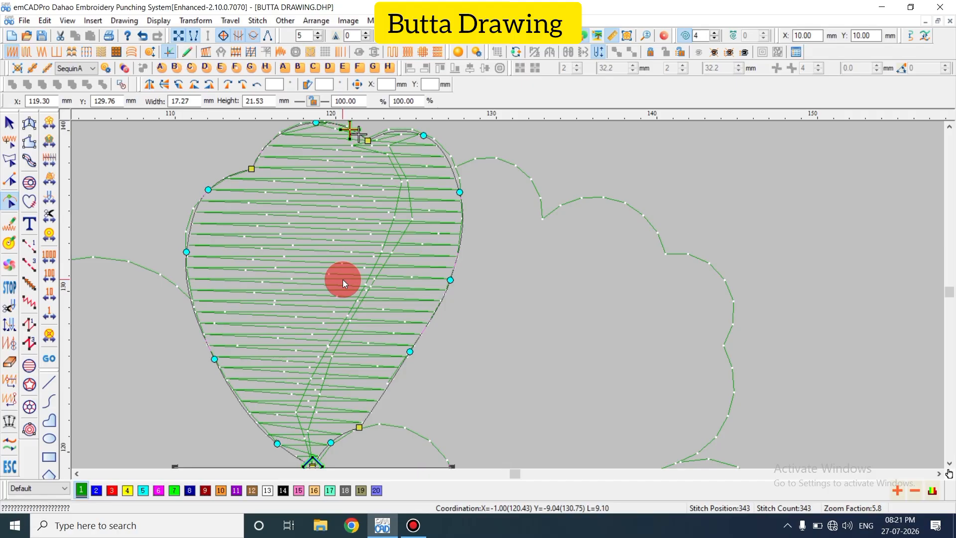
key("shift+z")
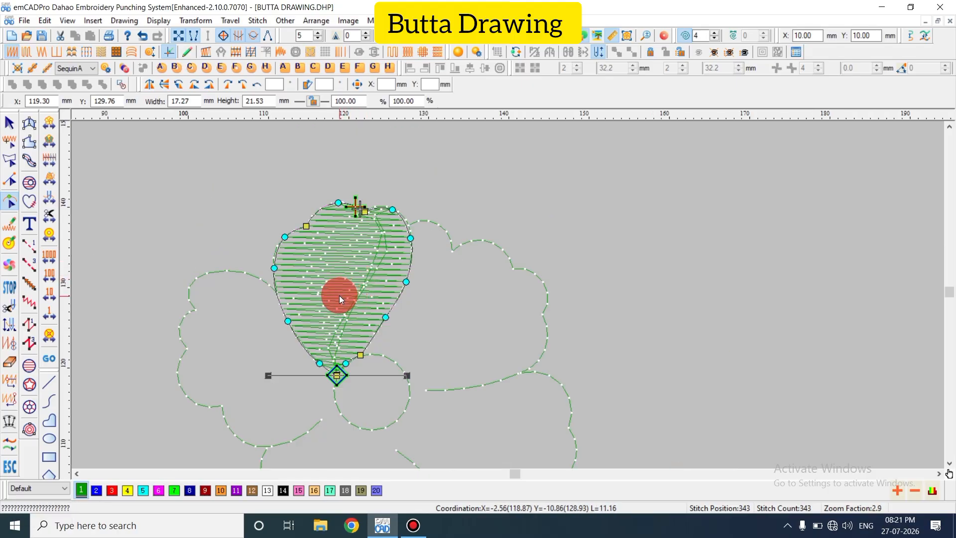
scroll(339, 295, "up", 2, "shift")
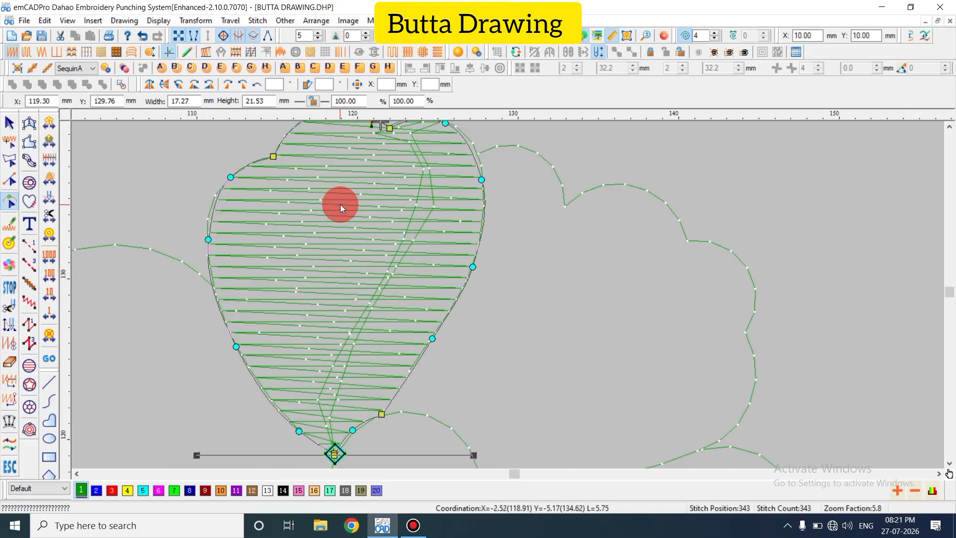
scroll(341, 294, "up", 3)
key("shift+z")
key("Escape")
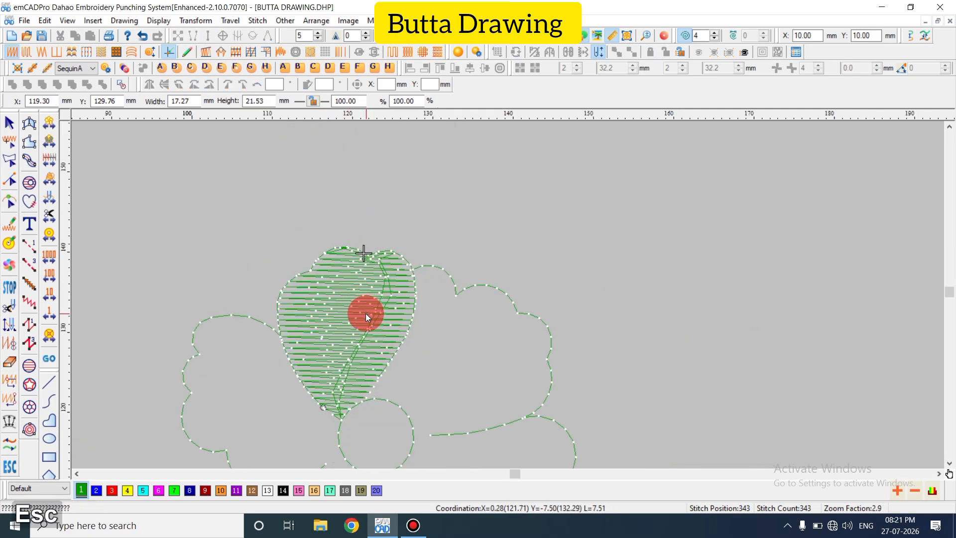
key("z")
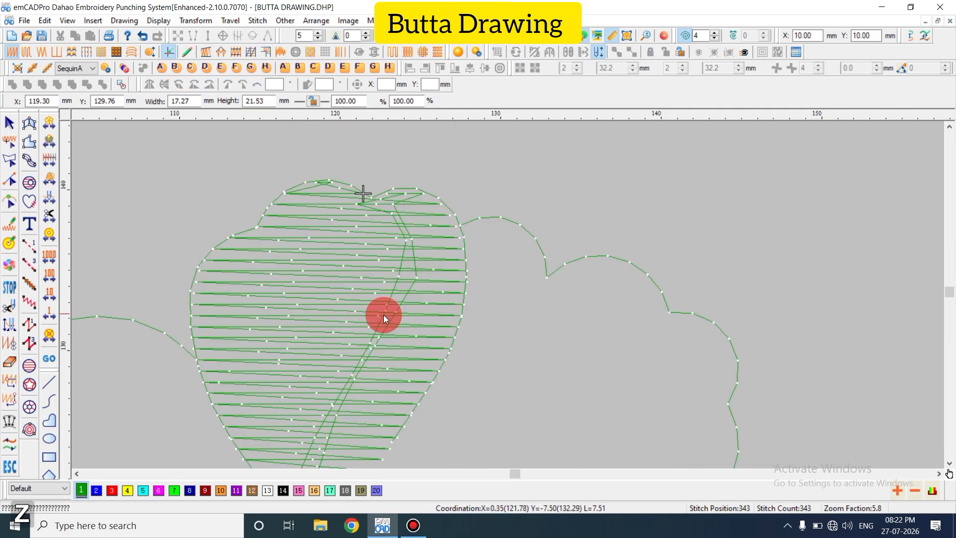
Measure the length of a stitch row across the top petal's fill
left_click(464, 304)
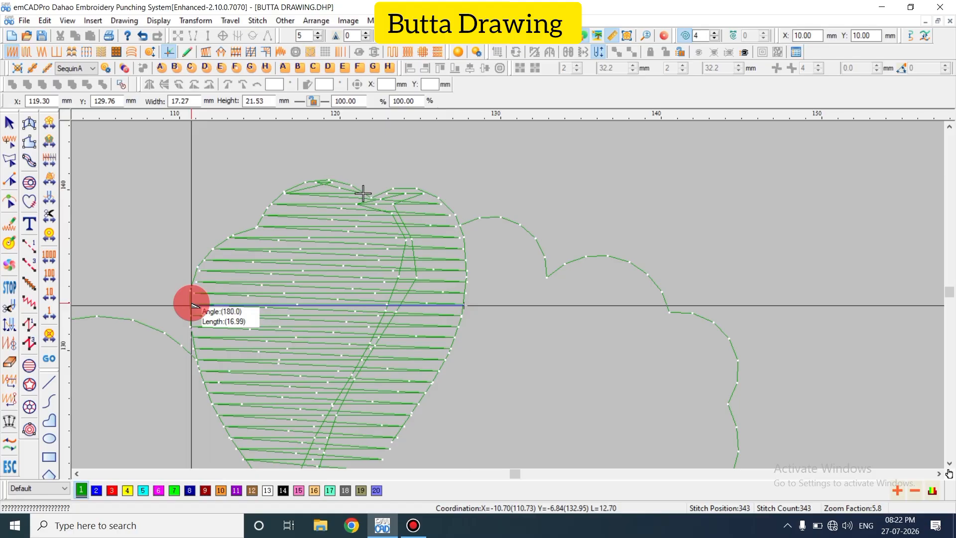
key("Escape")
left_click(295, 316)
key("Escape")
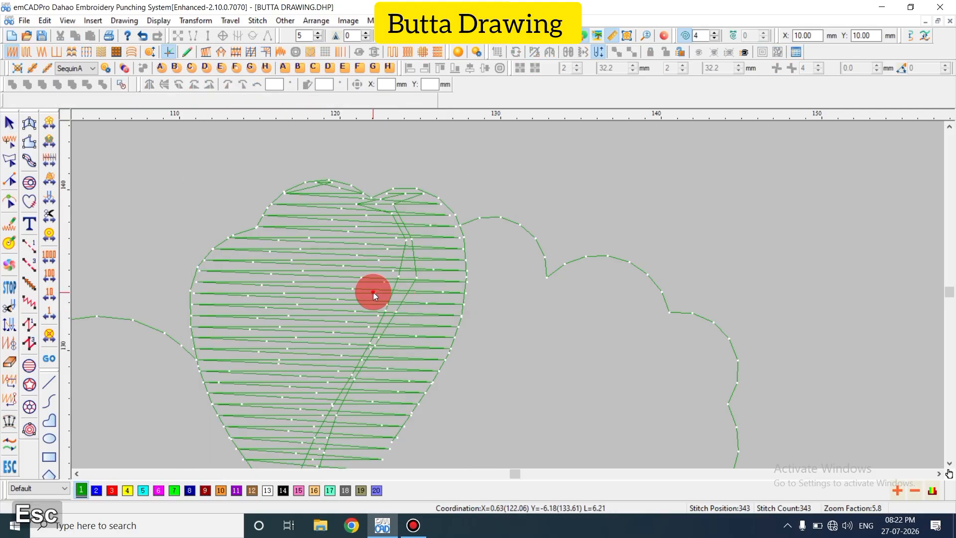
Adjust the Auto Split settings of the top petal's satin fill so its wide rows split once near the middle
left_click(372, 292)
key("a")
left_click(338, 144)
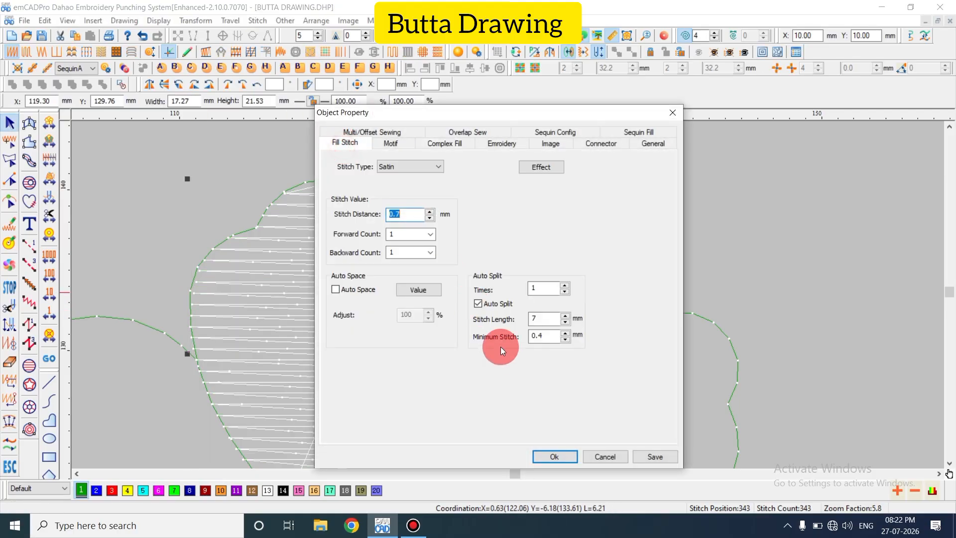
key("Escape")
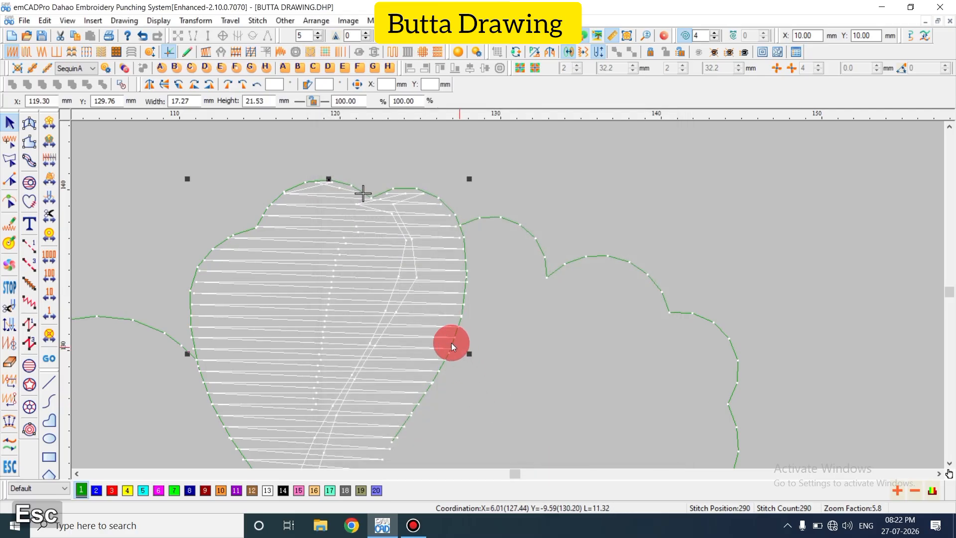
key("z")
key("shift+z")
key("shift+z")
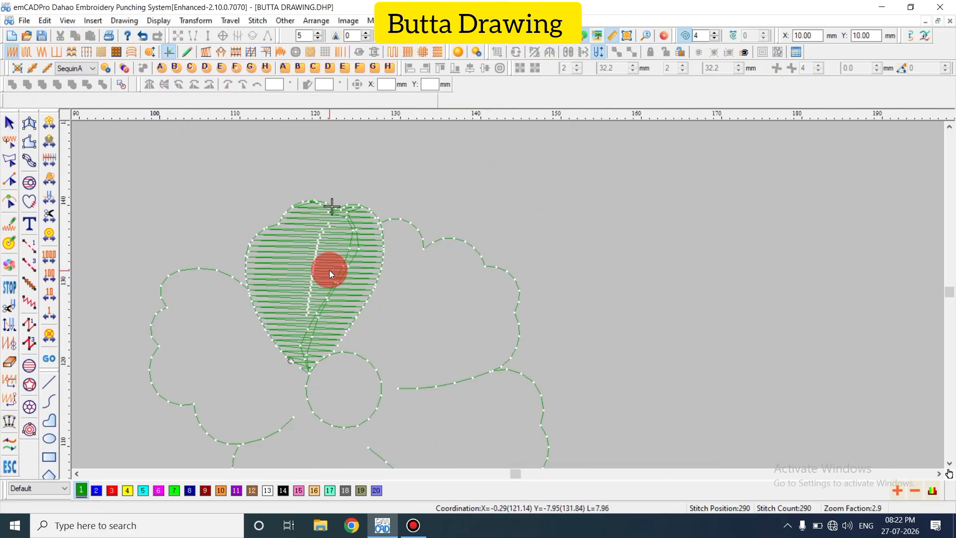
Move the end point of the top petal's fill onto the right-hand lobe of its upper edge
key("z")
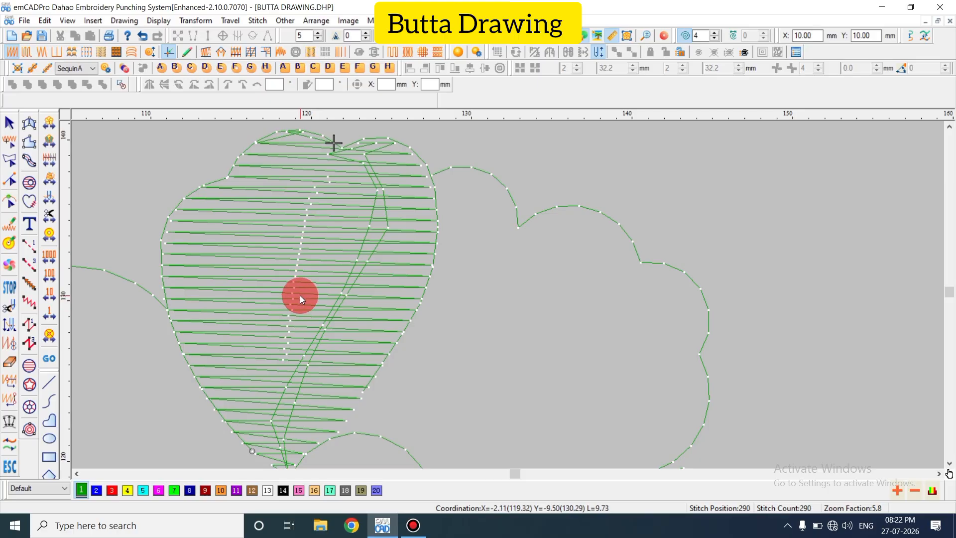
left_click(318, 274)
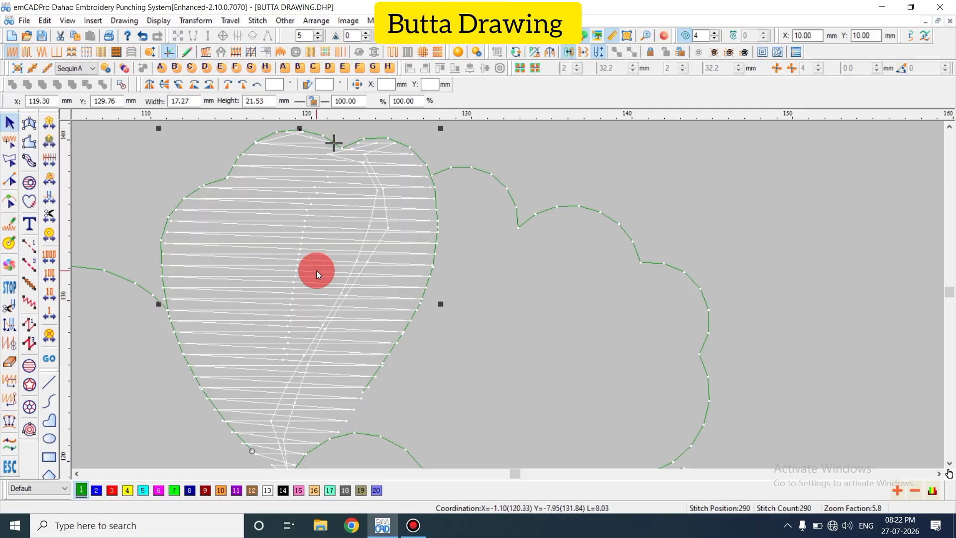
key("h")
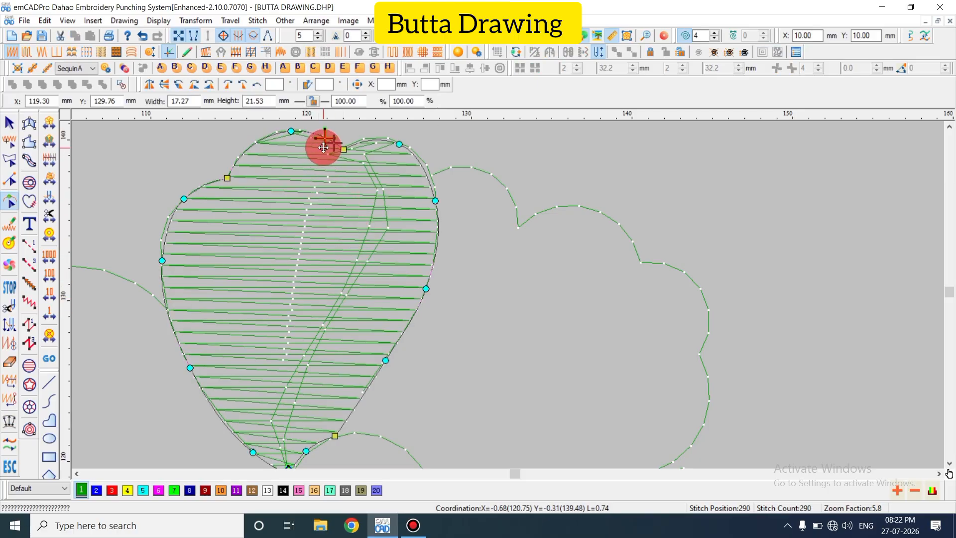
left_click(389, 150)
scroll(378, 314, "down", 2)
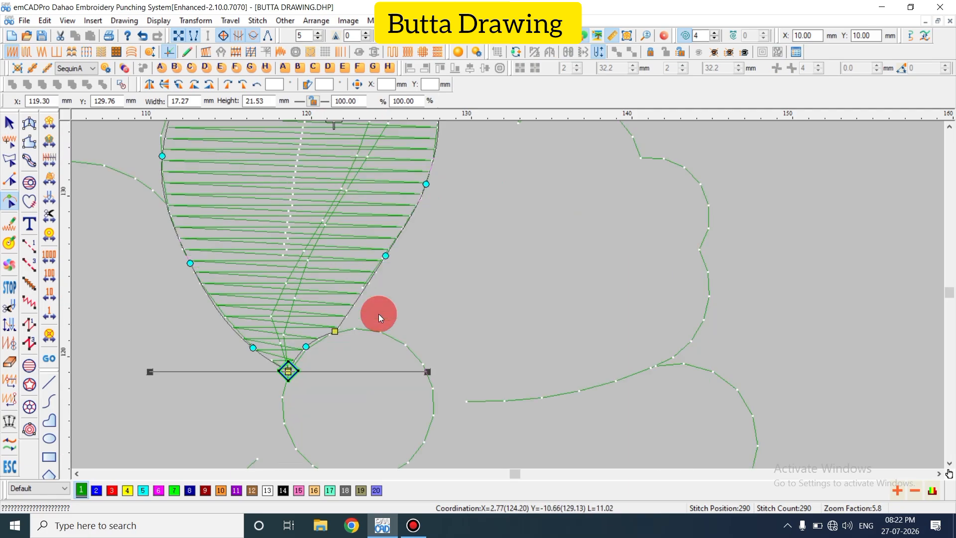
key("Return")
scroll(351, 261, "up", 2)
key("Escape")
Turn on Auto Split for the top petal's satin fill with a 7 mm stitch length
double_click(353, 265)
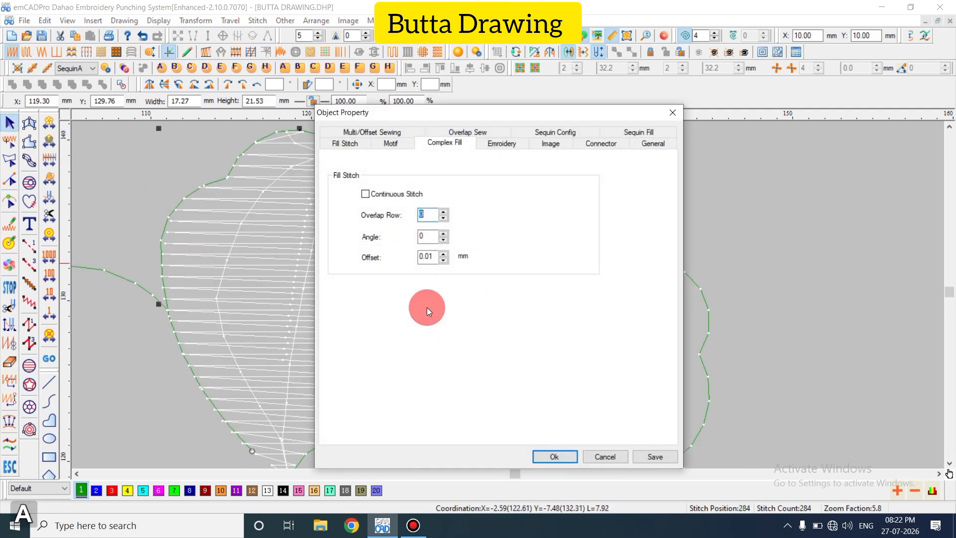
left_click(343, 151)
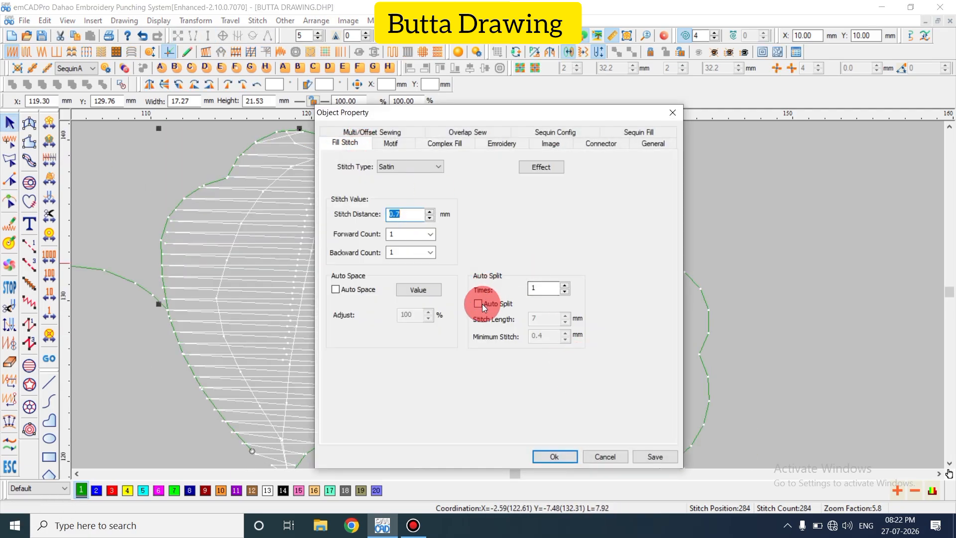
left_click(481, 304)
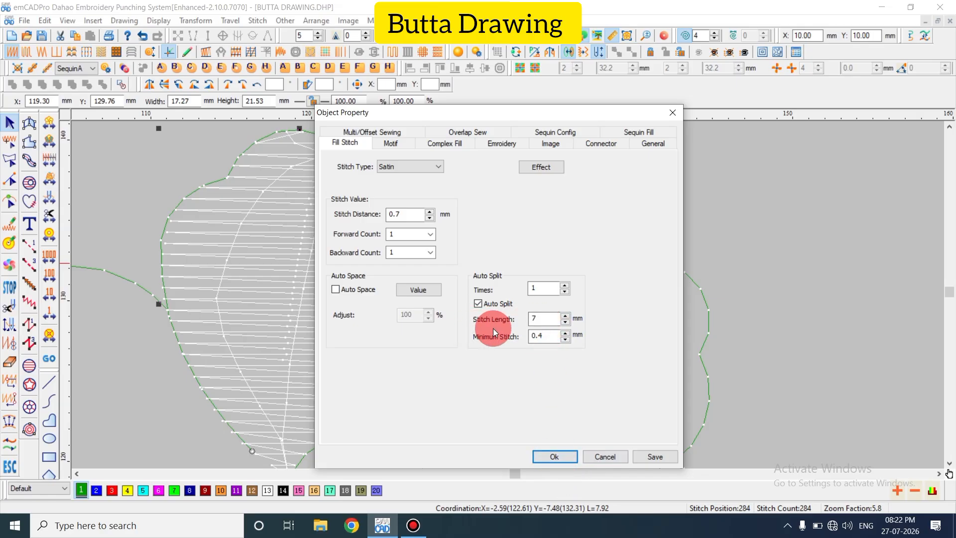
left_click(537, 319)
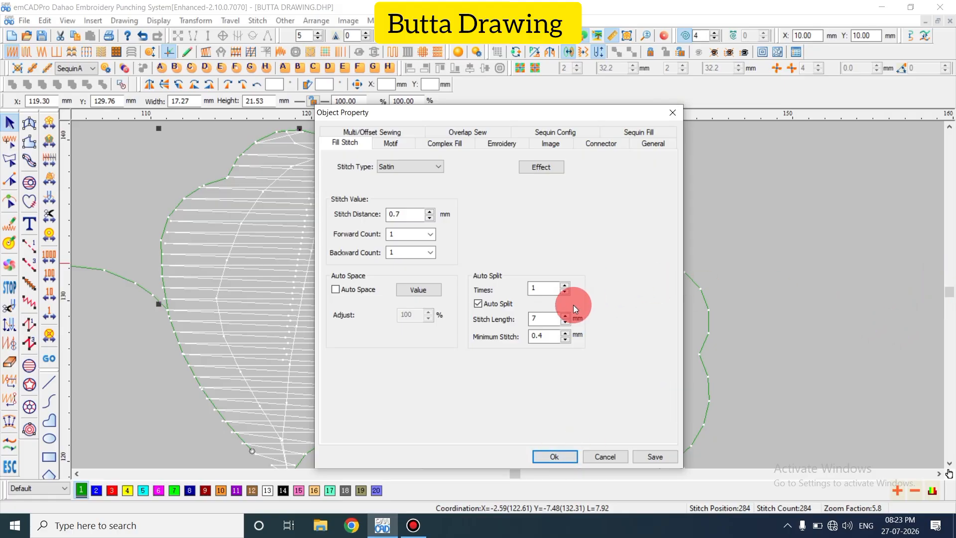
left_click(549, 457)
key("shift+z")
key("z")
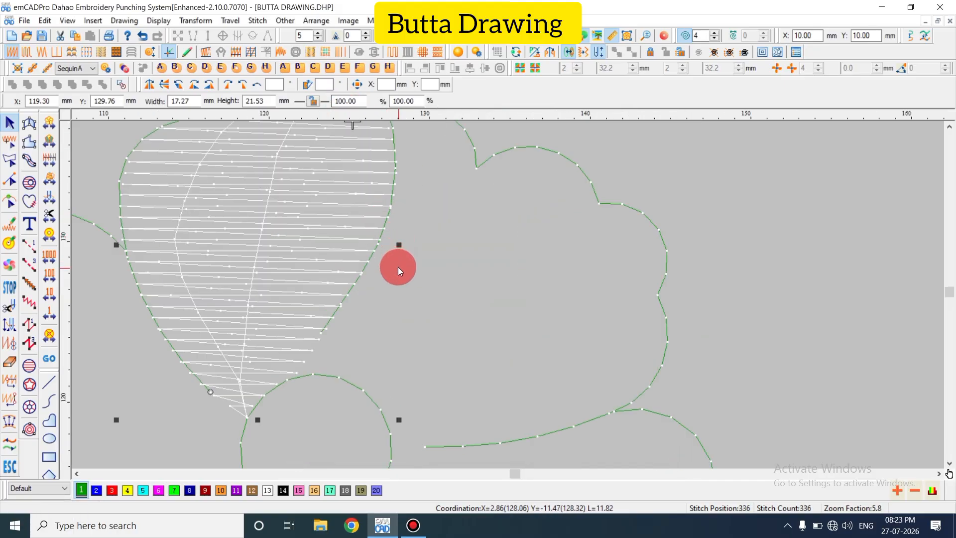
Start a Run outline of the upper-right petal from the centre circle up along the top petal's right edge
key("shift+n")
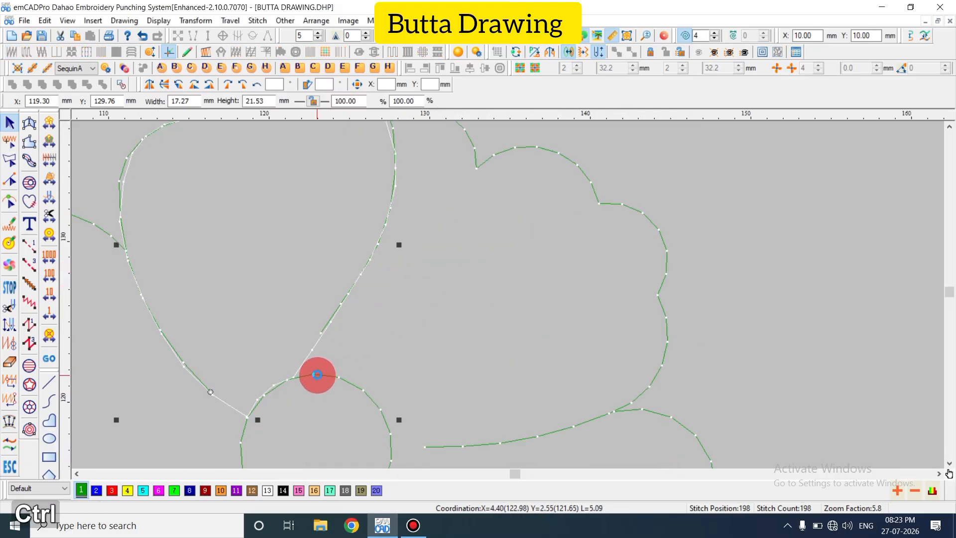
key("Escape")
key("shift+n")
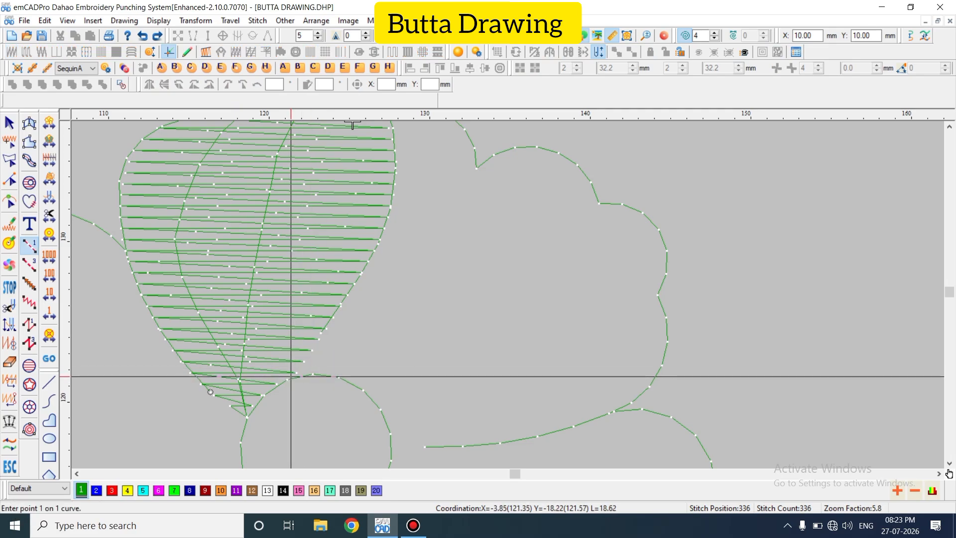
left_click(292, 378)
left_click(343, 303)
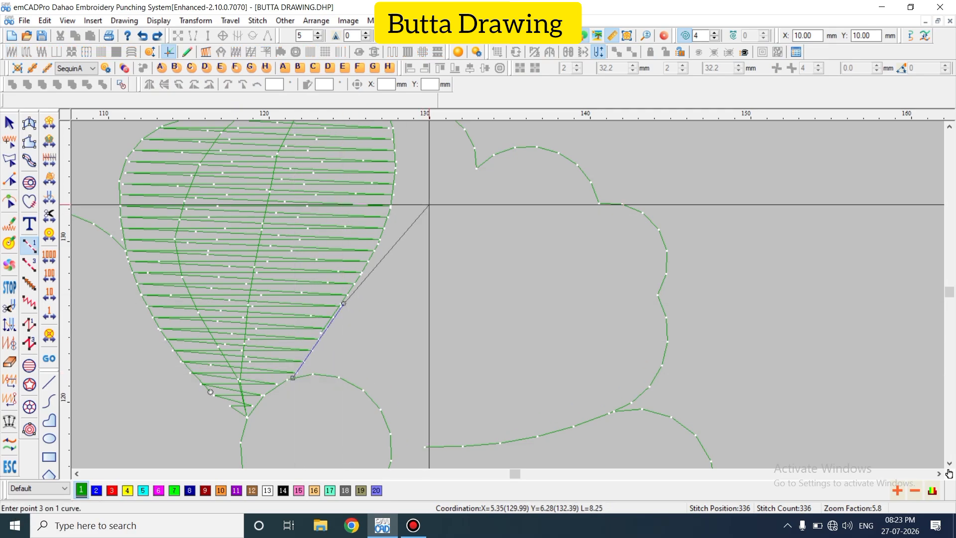
left_click(392, 206)
scroll(400, 142, "up", 2)
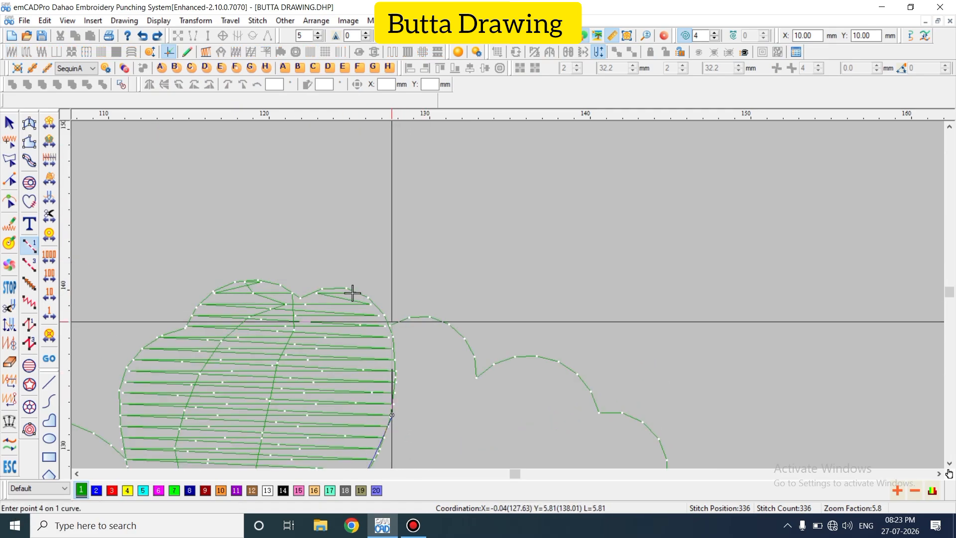
left_click(392, 325)
Continue the Run outline around the upper-right petal's scalloped outer edge to where it meets the lower-right petal
left_click(428, 316)
left_click(478, 375)
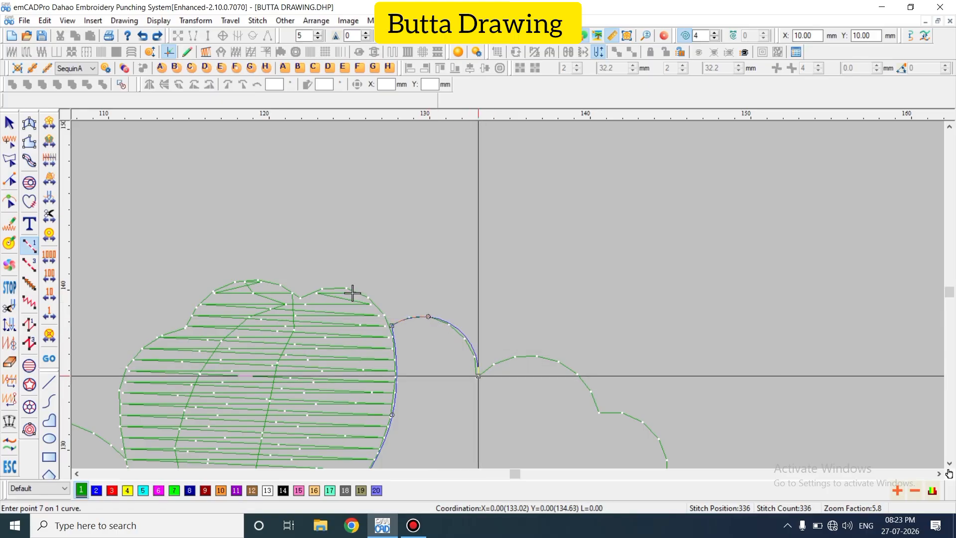
left_click(540, 356)
left_click(598, 413)
scroll(657, 333, "down", 1)
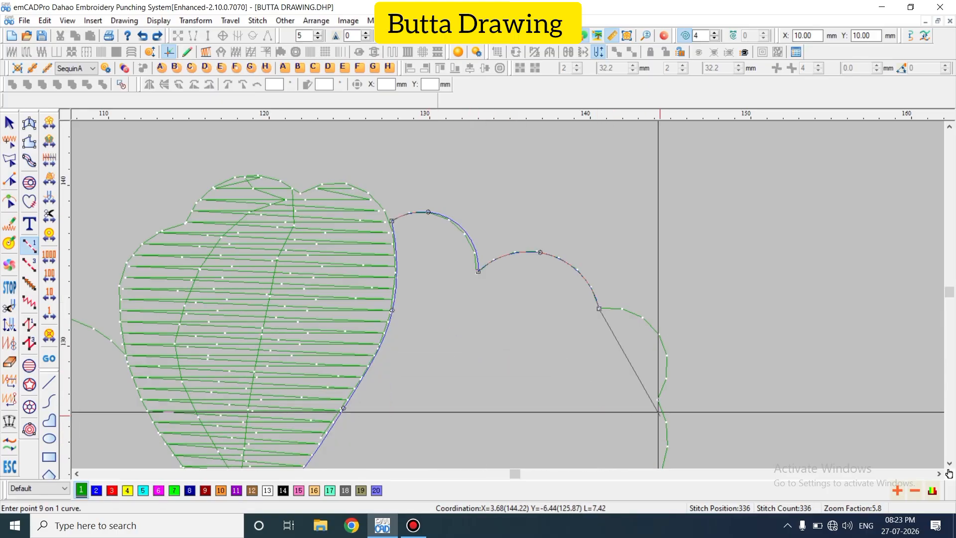
left_click(657, 330)
left_click(655, 402)
scroll(663, 256, "down", 2)
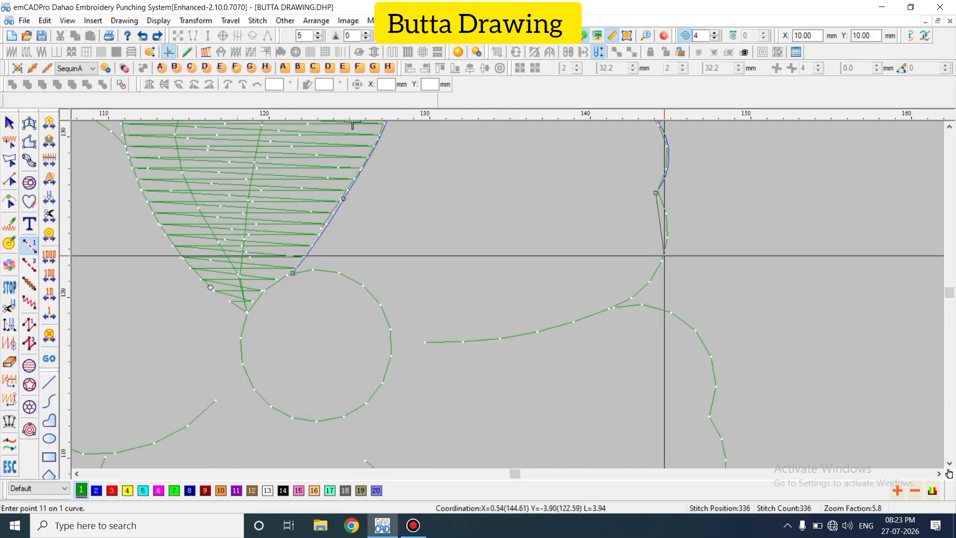
left_click(663, 256)
left_click(607, 310)
Close the upper-right petal's Run outline along its lower edge and the centre circle's arc, ending at the starting point
left_click(525, 334)
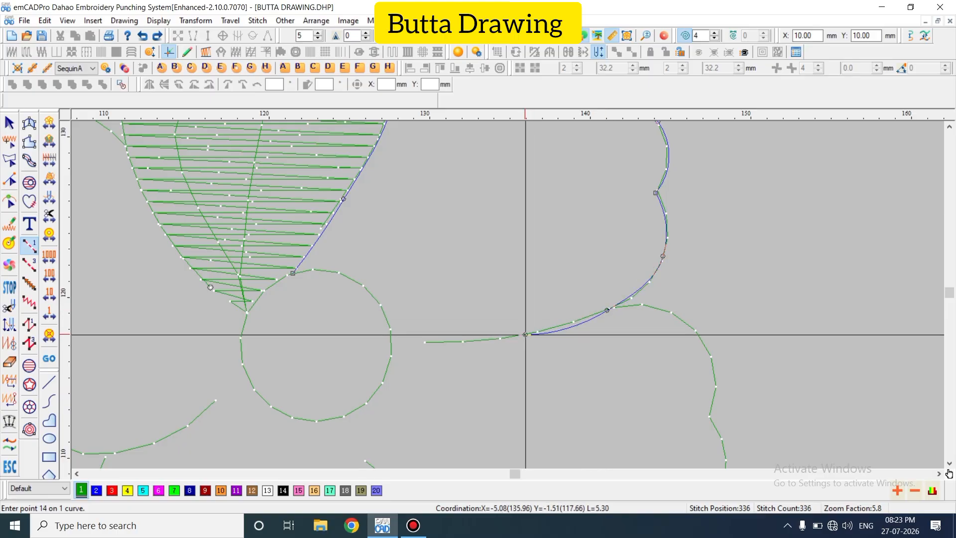
left_click(389, 337)
left_click(367, 286)
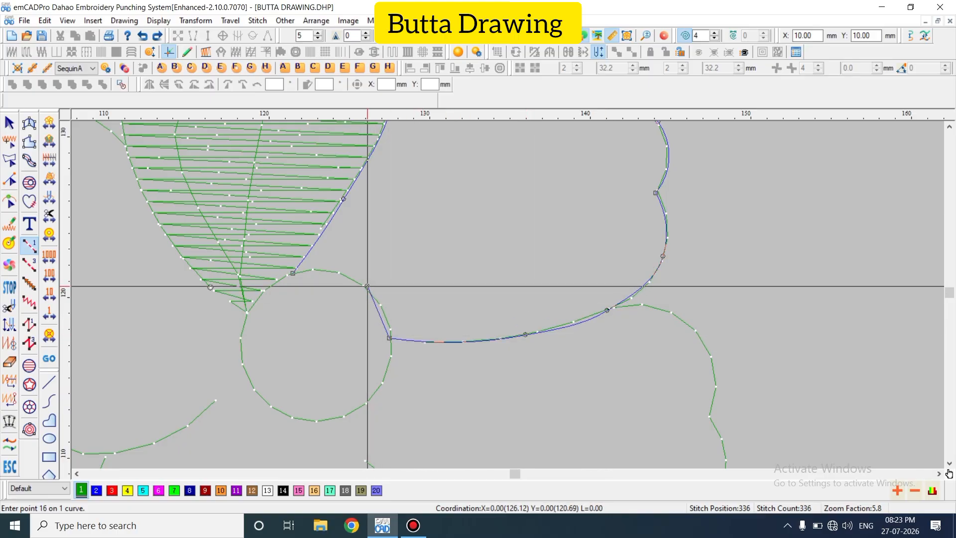
left_click(298, 272)
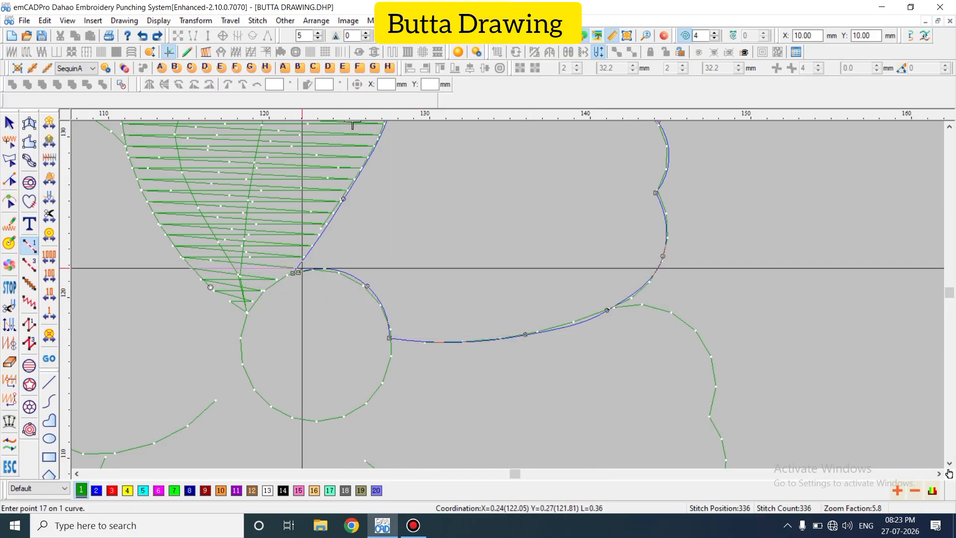
key("BackSpace")
left_click(293, 272)
key("Return")
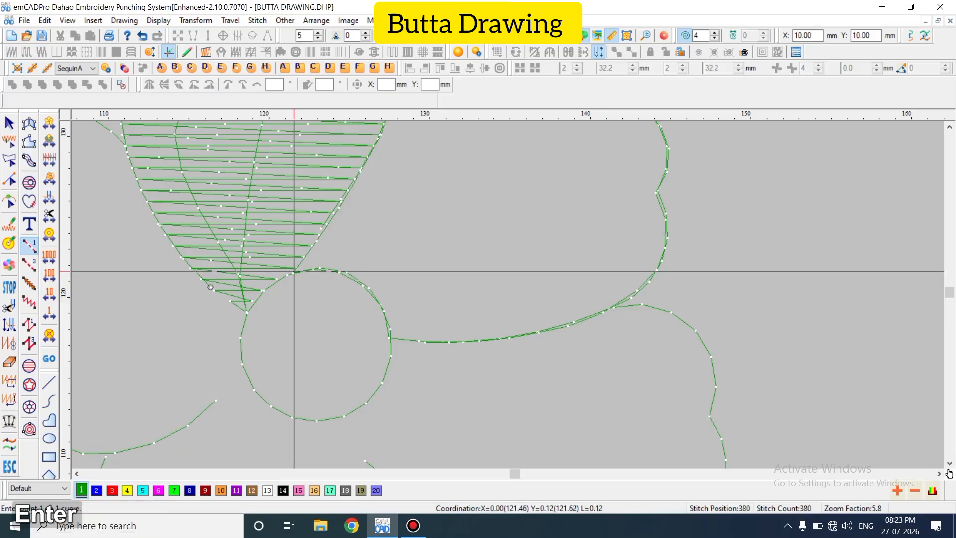
key("Escape")
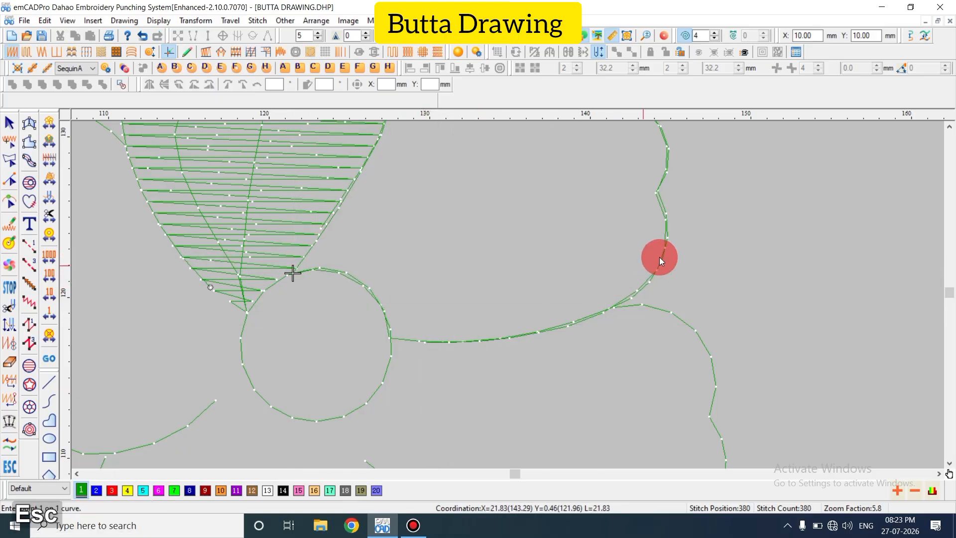
Convert the closed upper-right petal outline into a Complex Fill
left_click(656, 218)
scroll(350, 321, "up", 2)
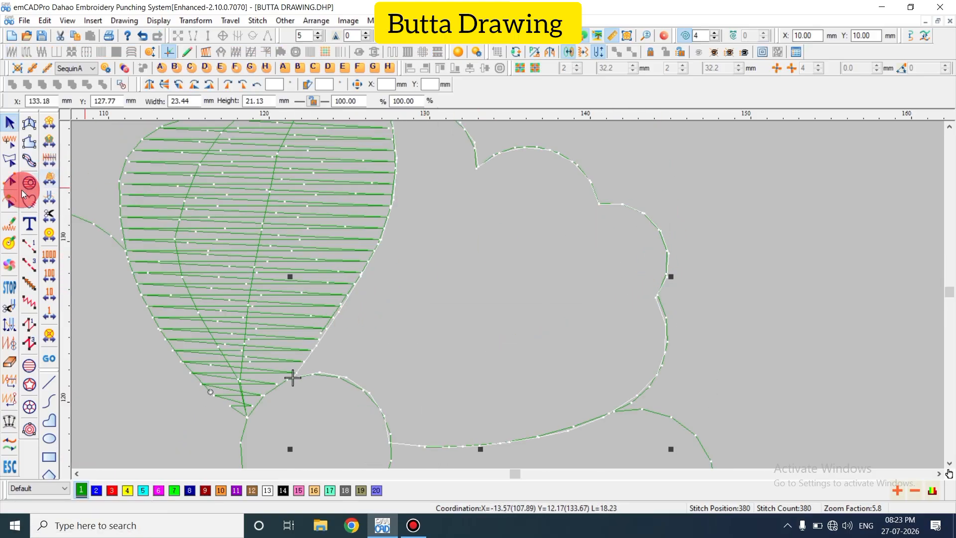
key("Return")
left_click(356, 219)
left_click(538, 307)
key("Escape")
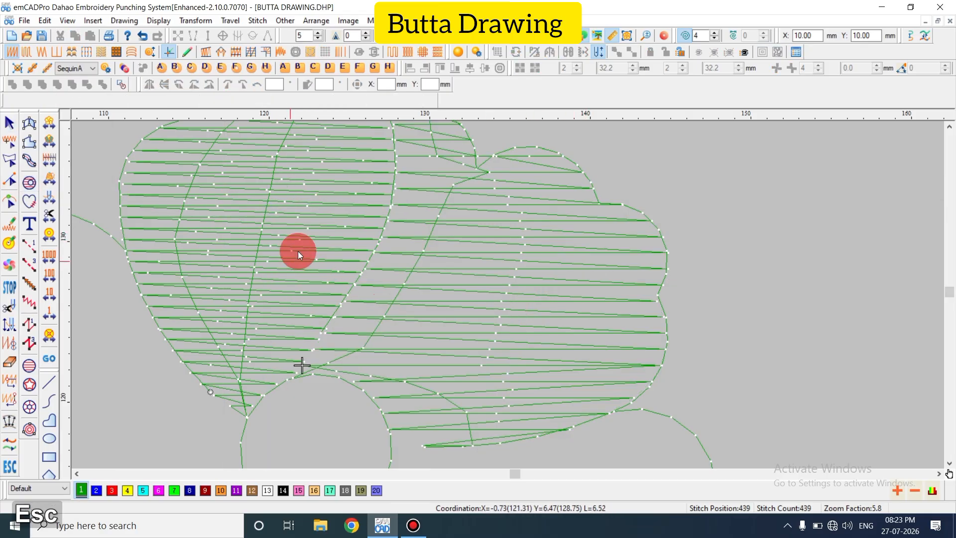
Make the top petal fill's properties current and apply them to the upper-right petal's fill
left_click(301, 197)
right_click(301, 197)
left_click(358, 232)
right_click(465, 211)
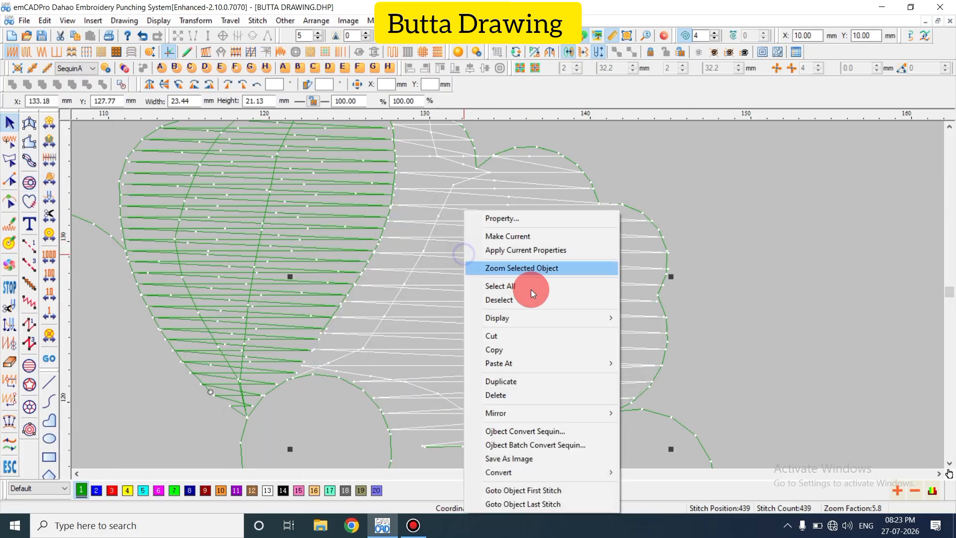
left_click(526, 253)
Tilt the upper-right petal's stitch direction so its rows slope upward from the centre circle toward the outer edge
key("shift+z")
key("shift+z")
key("shift+z")
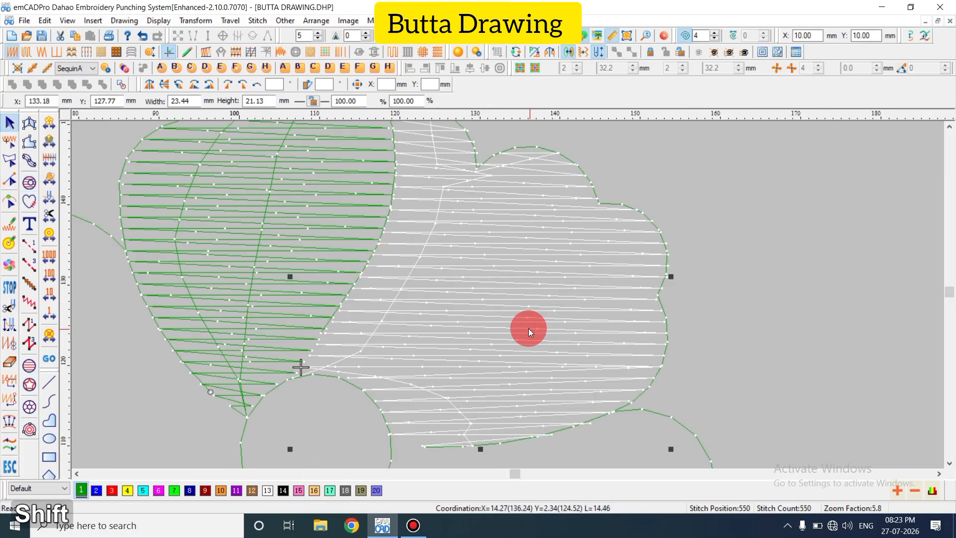
key("h")
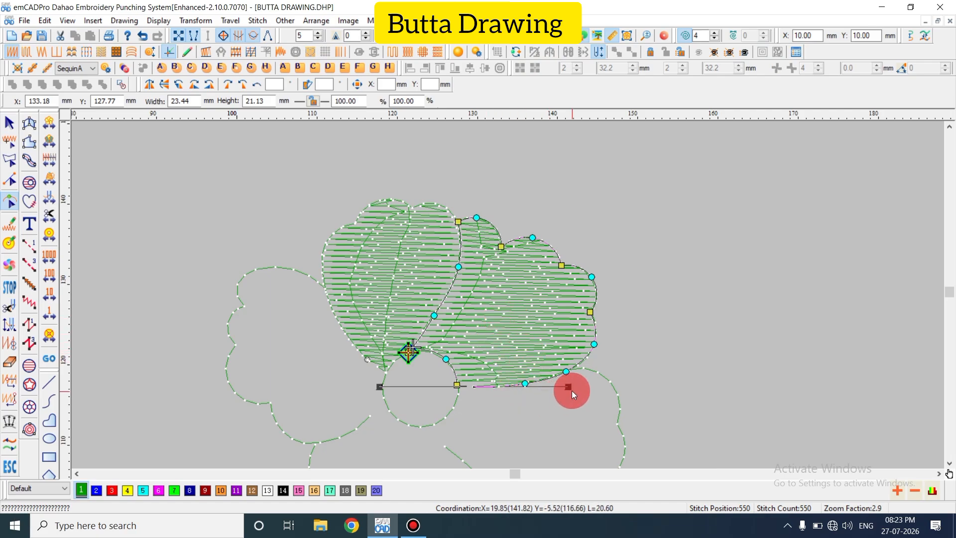
left_click_drag(567, 388, 679, 276)
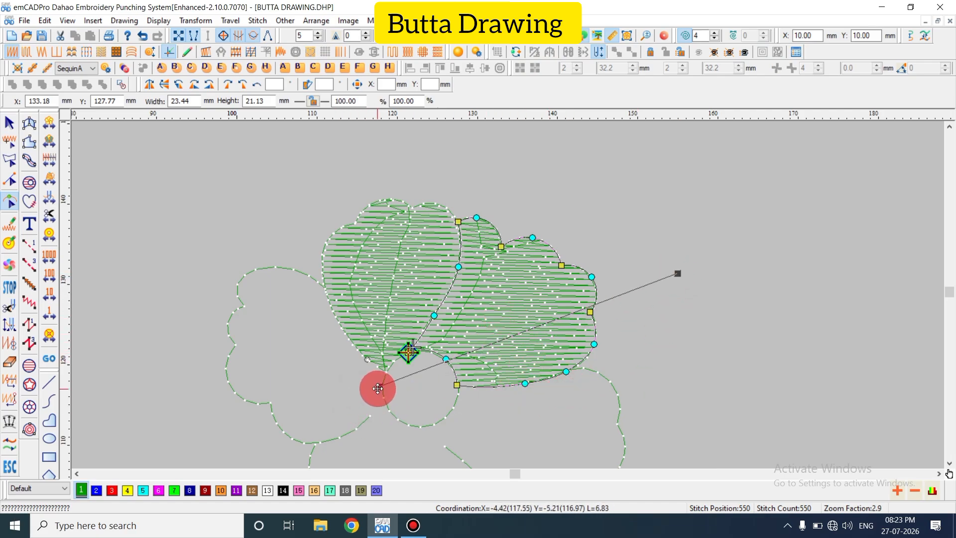
key("Return")
key("Escape")
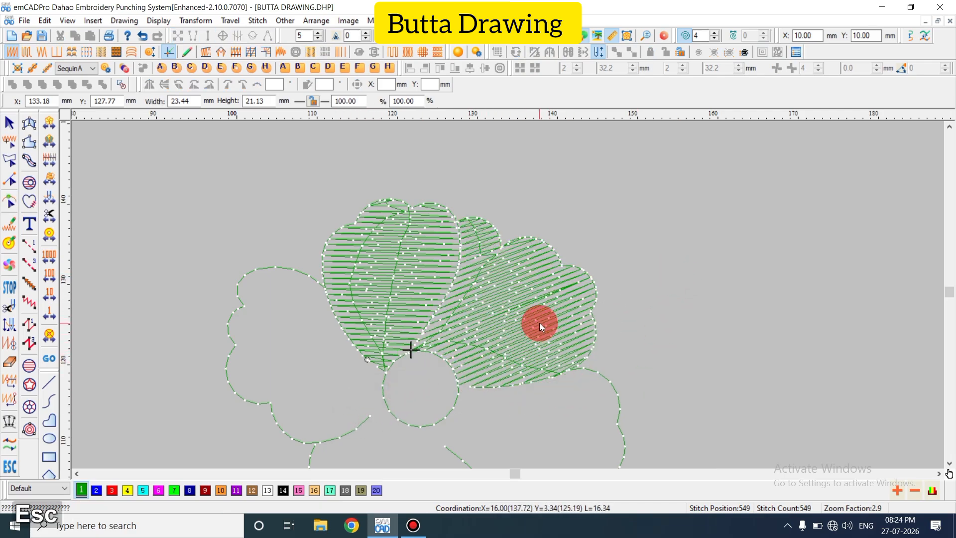
Examine the two filled petals in the realistic stitch view and return to the thin-line stitch display
key("t")
key("z")
key("shift+z")
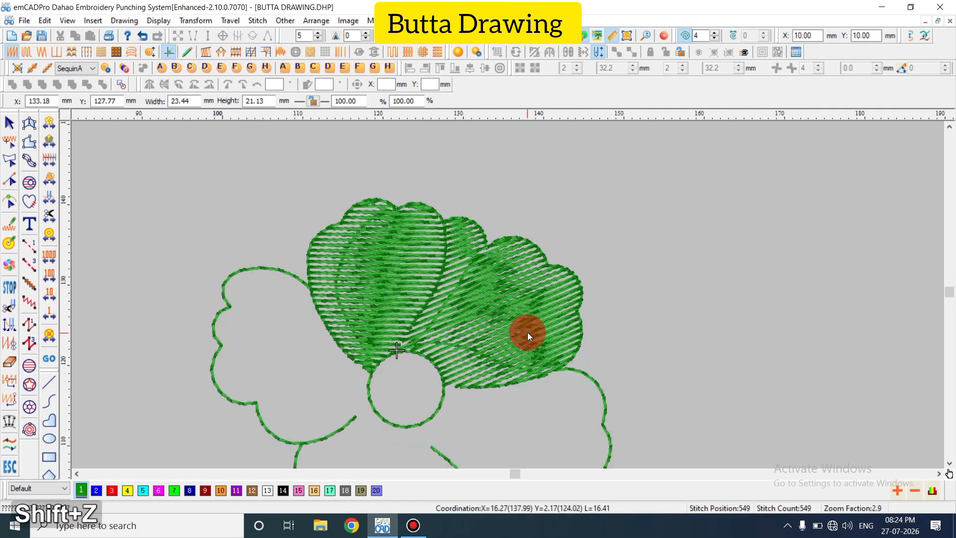
scroll(514, 324, "down", 3)
key("z")
key("shift+z")
key("t")
Start a Complex Fill for the lower-right petal, tracing its upper edge from the centre circle and around its two outer scallops
key("z")
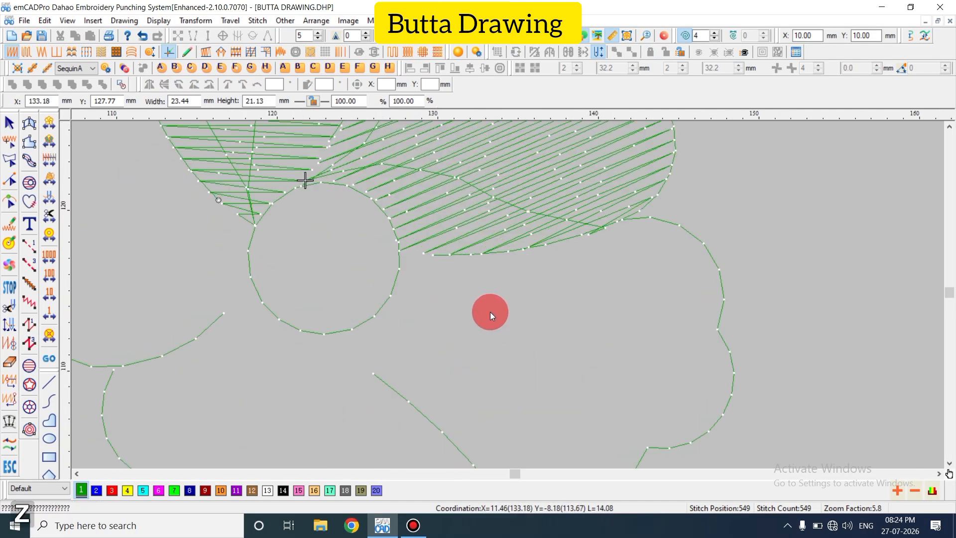
left_click(397, 401)
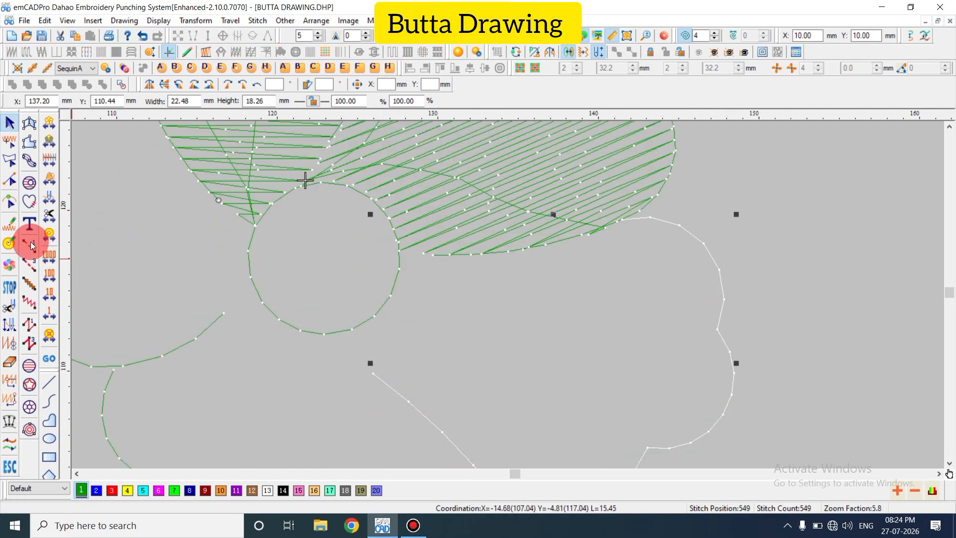
key("Escape")
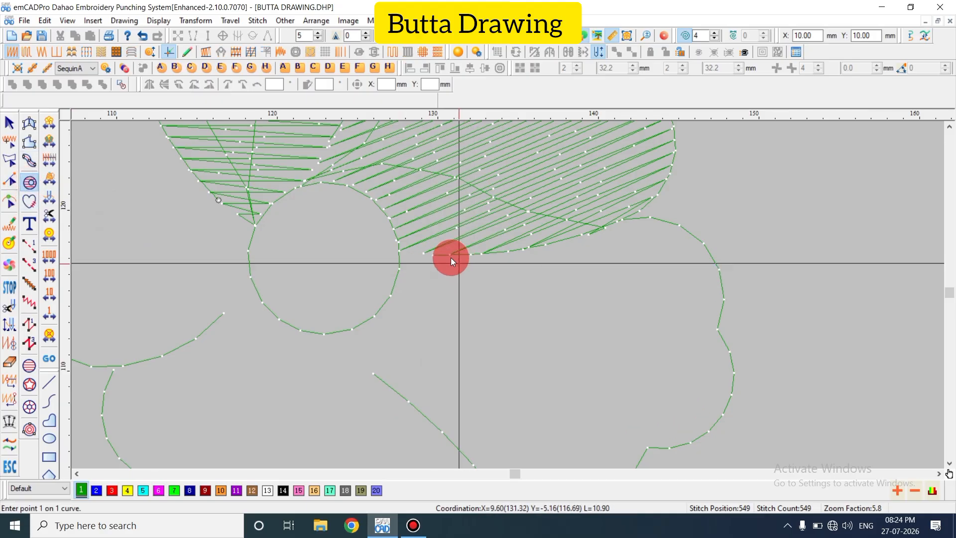
left_click(399, 250)
left_click(496, 254)
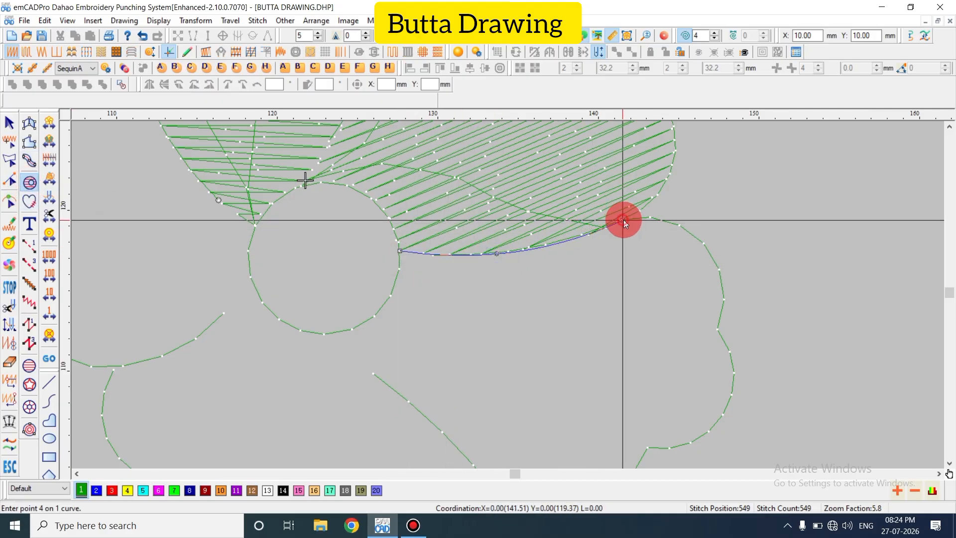
left_click(622, 220)
left_click(703, 243)
left_click(717, 330)
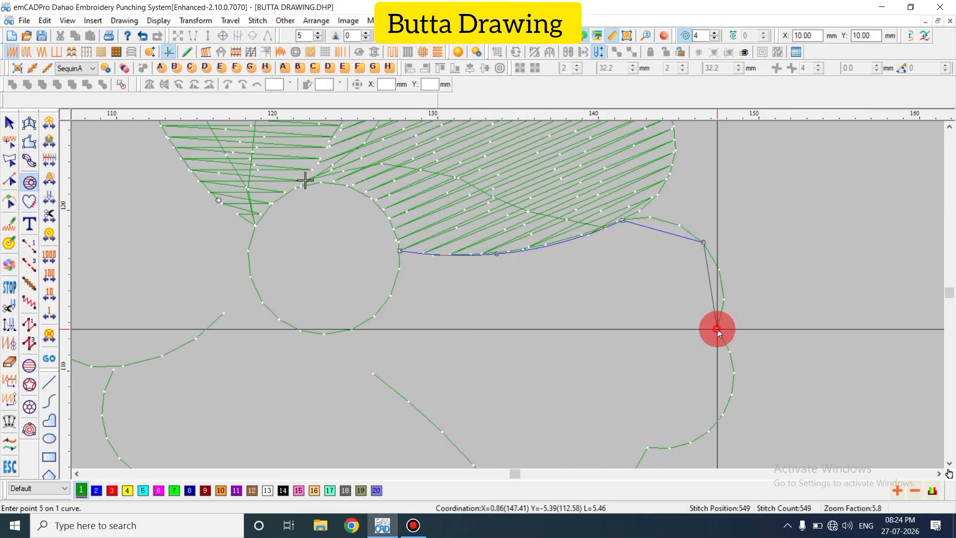
left_click(729, 405)
left_click(643, 447)
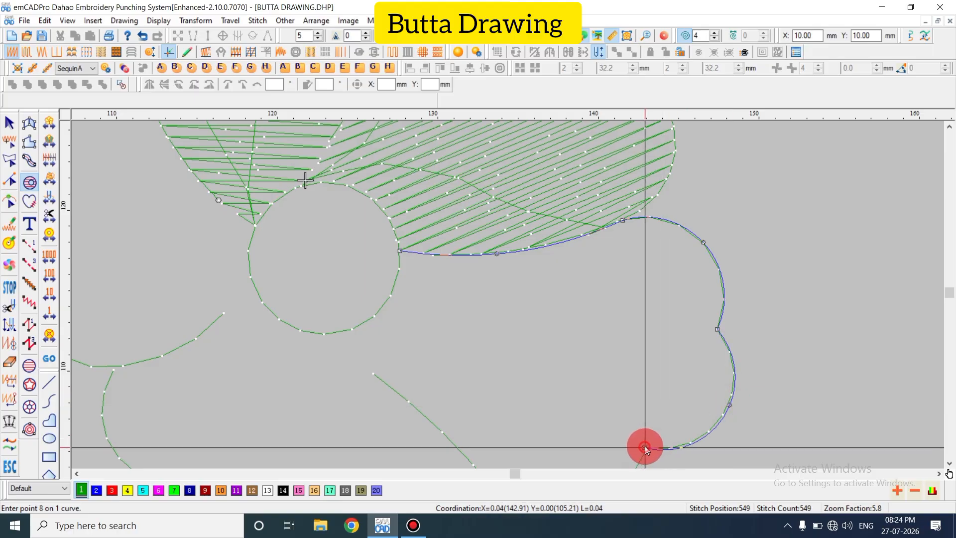
Trace the lower-right petal's bottom lobe, inner edge and centre-circle arc back to the start point, and generate the fill
left_click(583, 297)
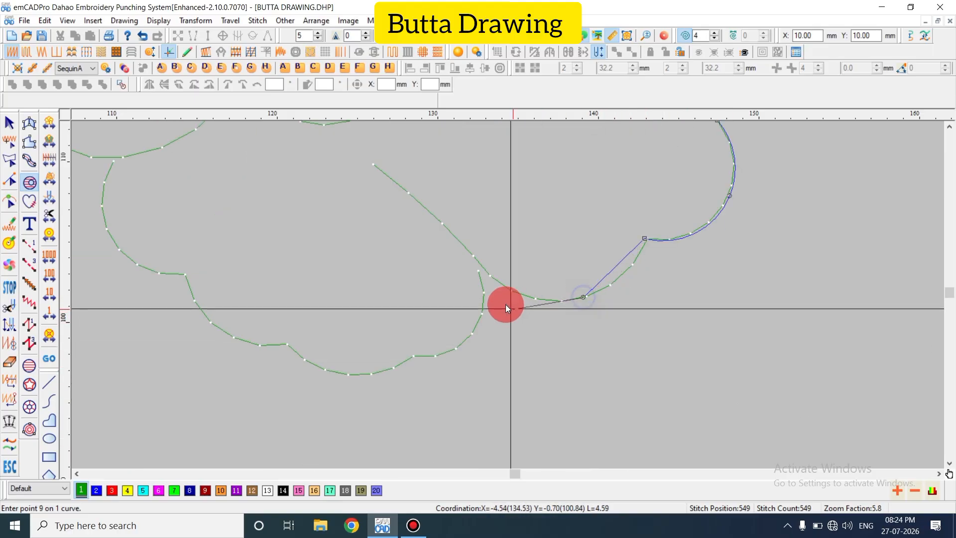
left_click(483, 268)
left_click(436, 215)
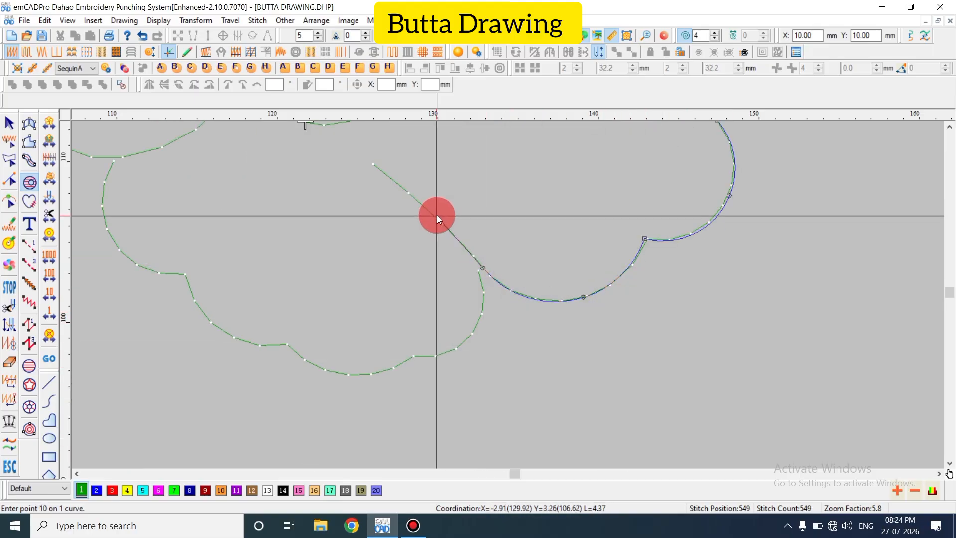
left_click(372, 163)
left_click(320, 228)
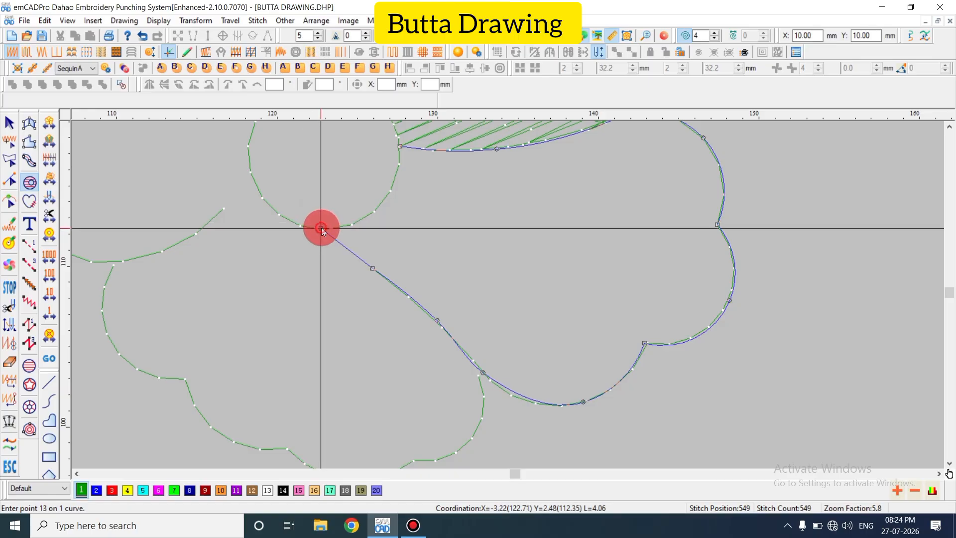
left_click(381, 204)
left_click(400, 241)
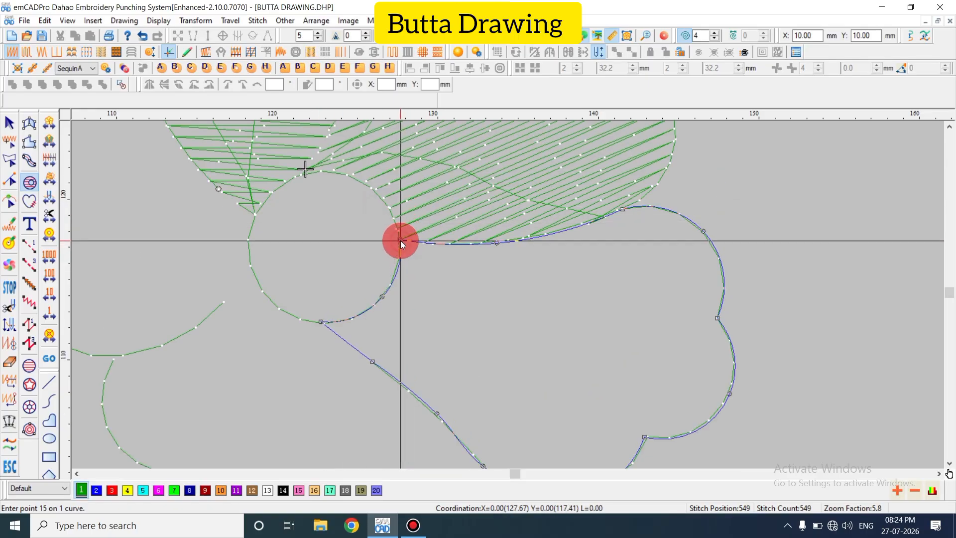
key("Return")
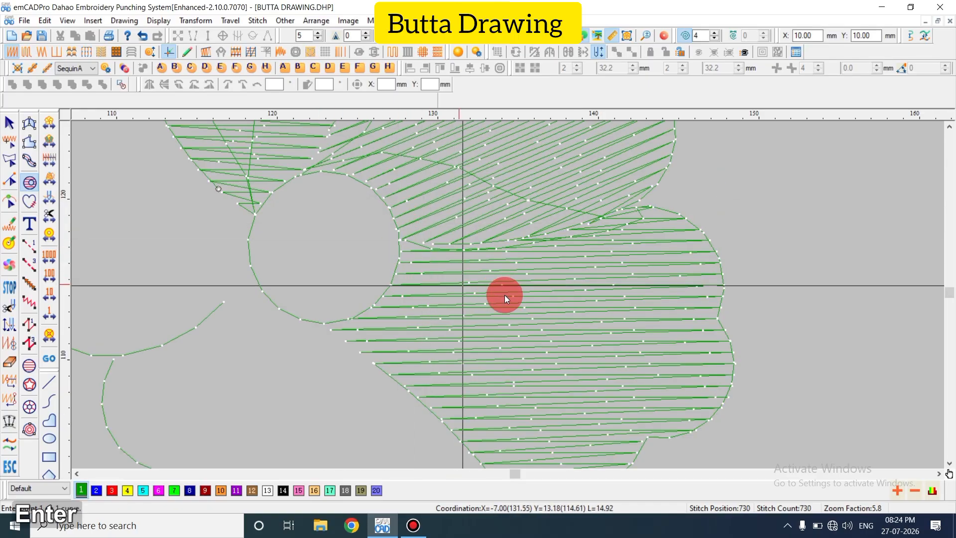
key("Escape")
Examine the three filled petals in the realistic stitch view and return to the thin-line stitch display
key("shift+z")
key("z")
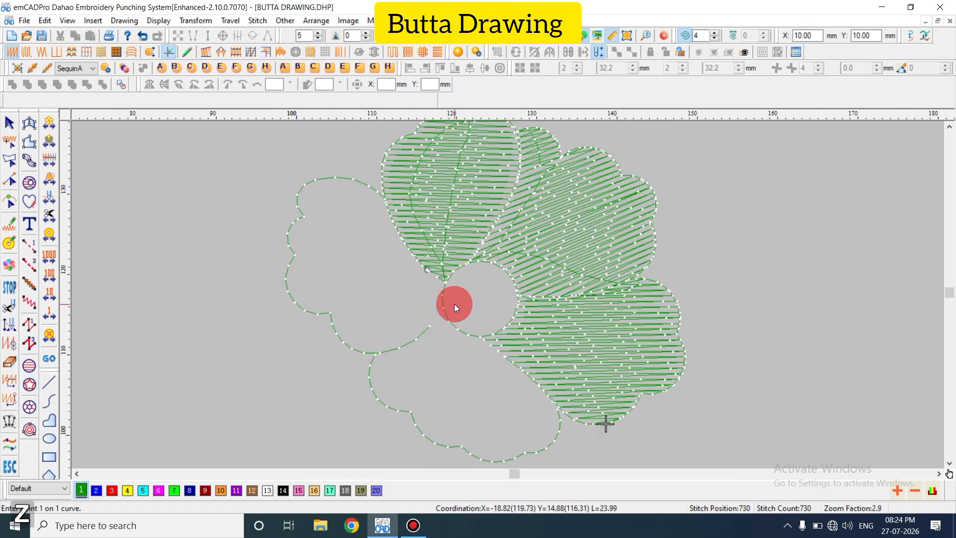
key("z")
key("shift+t")
key("shift+z")
key("shift+z")
key("shift+z")
key("z")
key("z")
key("z")
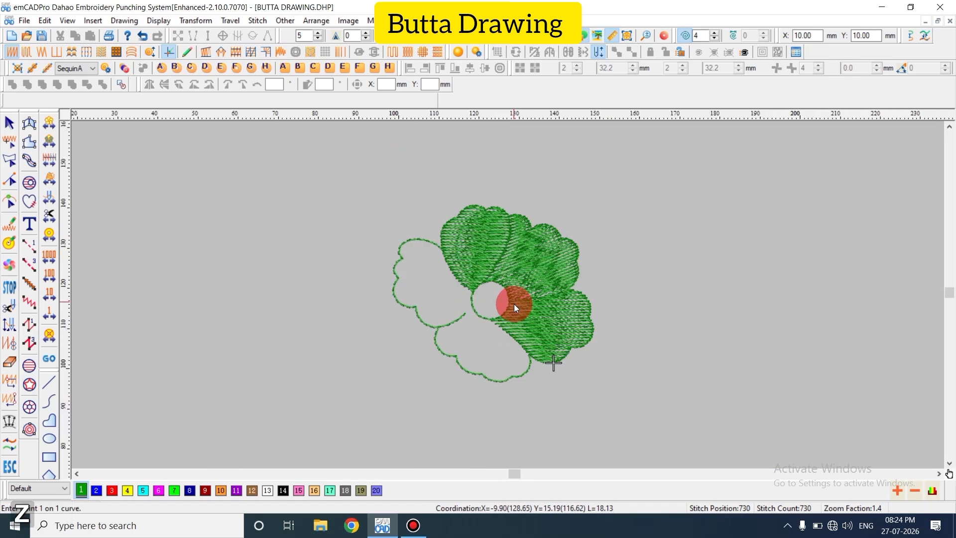
key("shift+z")
key("t")
Start a Complex Fill for the bottom petal, tracing from the centre circle along its right edge and the first two lower scallops
key("z")
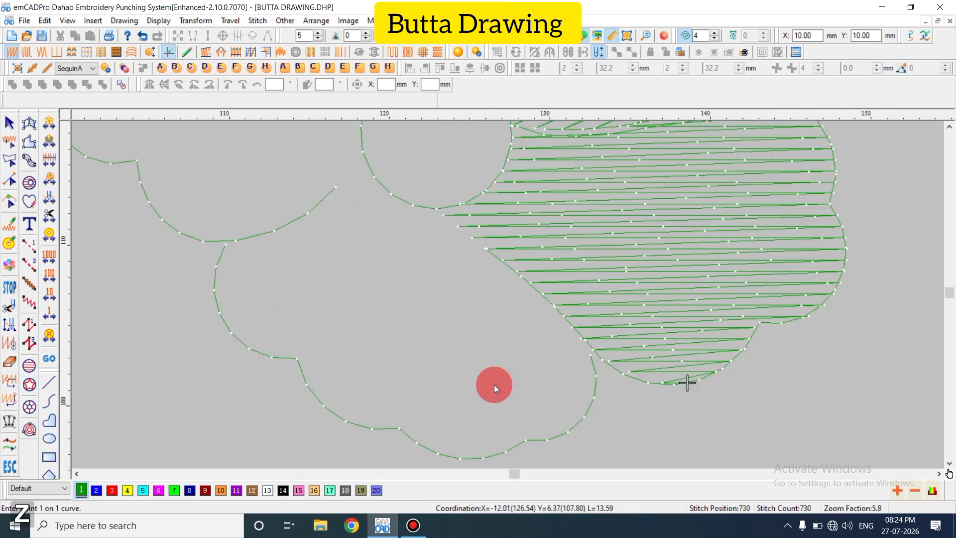
left_click(26, 187)
left_click(433, 208)
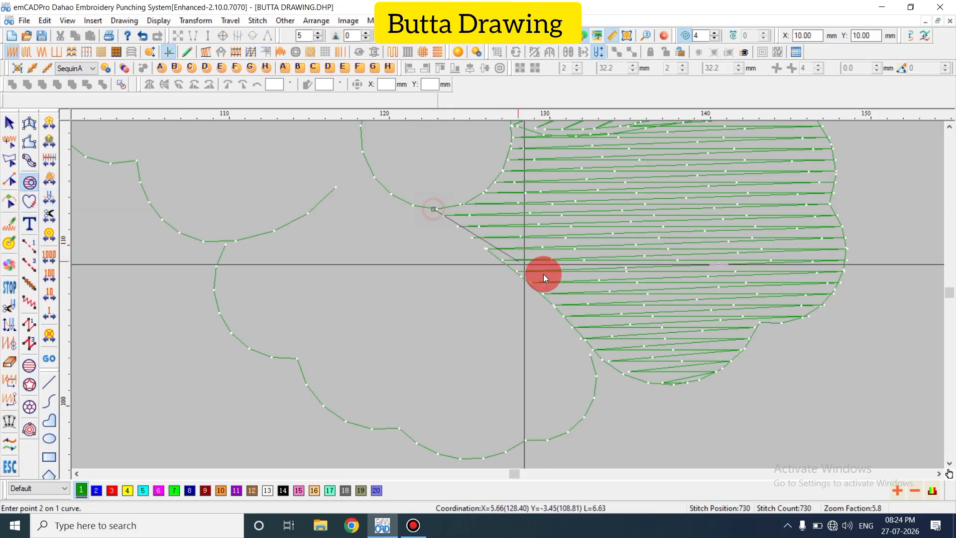
left_click(527, 282)
left_click(592, 348)
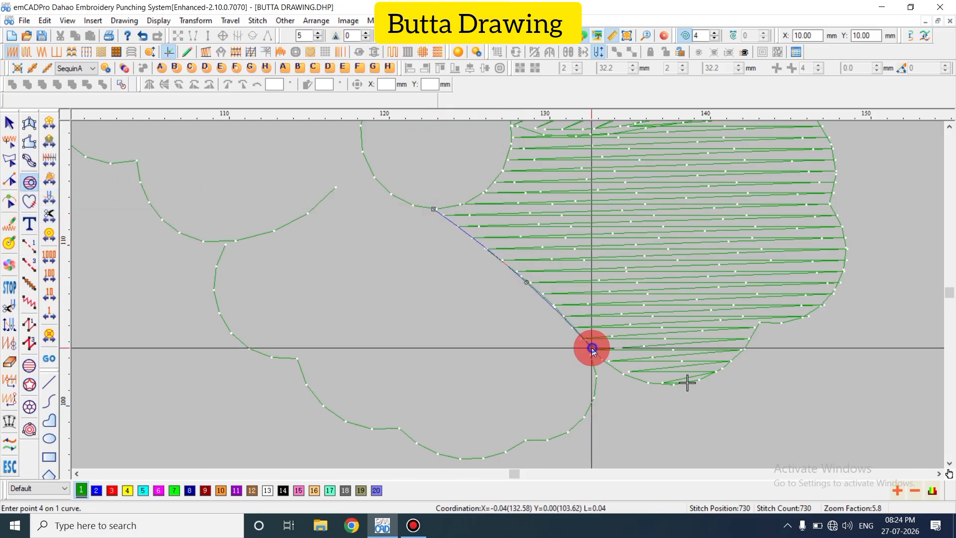
left_click(580, 420)
left_click(525, 438)
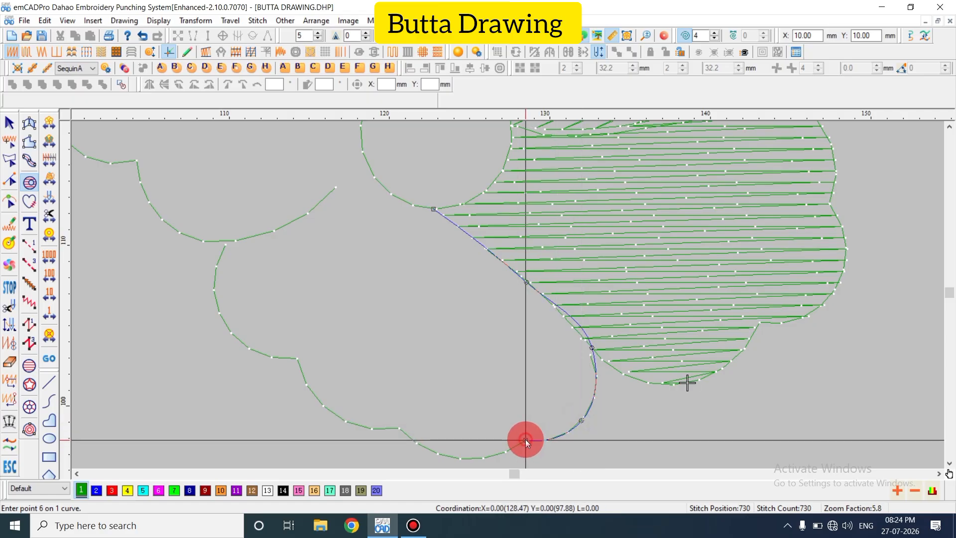
scroll(525, 439, "down", 3)
left_click(459, 365)
left_click(400, 333)
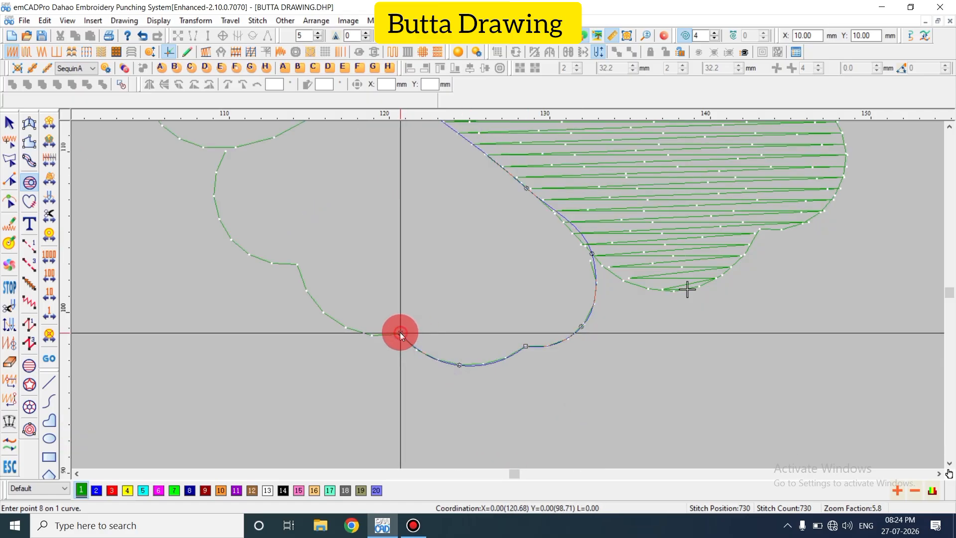
Trace the bottom petal's remaining left scallops, upper edge and centre-circle arc back to the start point, and generate the fill
left_click(335, 323)
left_click(296, 264)
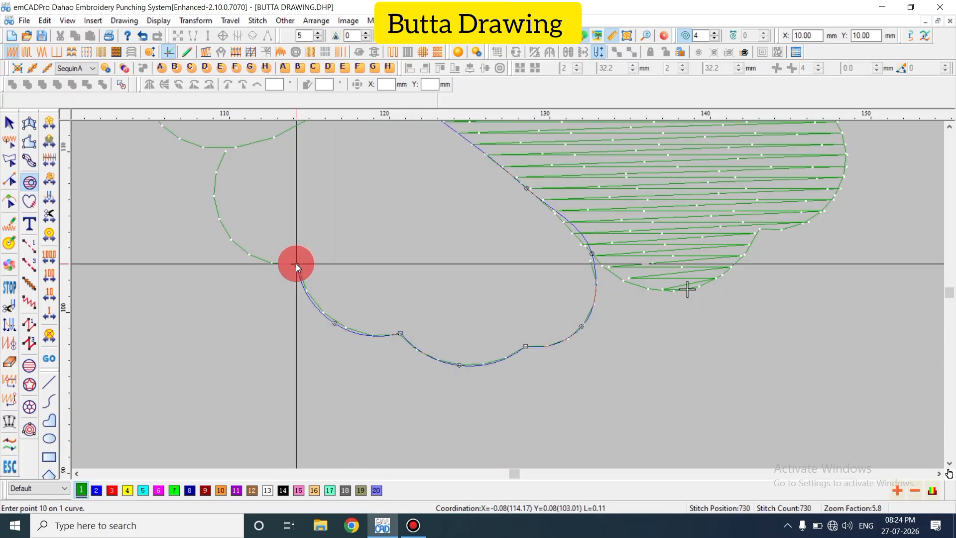
left_click(222, 228)
left_click(225, 149)
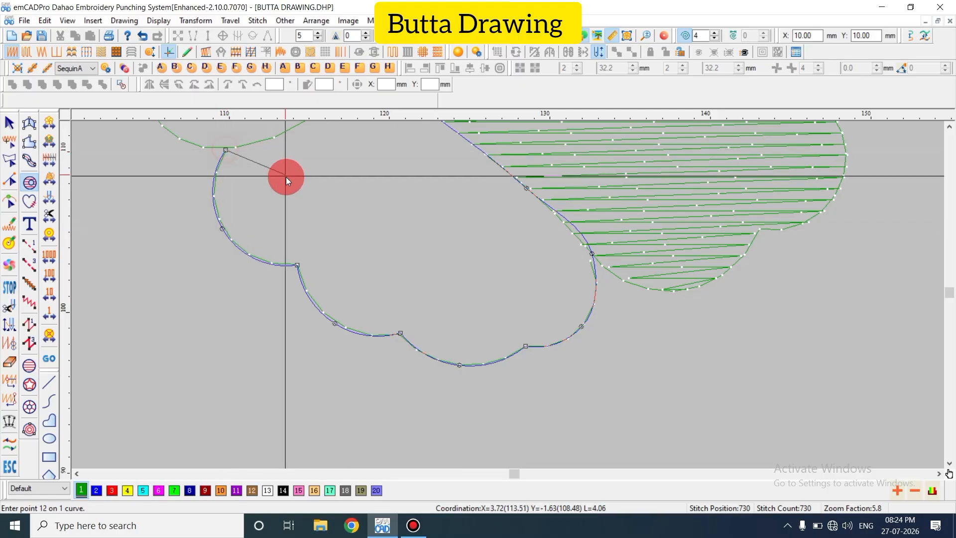
scroll(294, 204, "up", 3)
left_click(302, 230)
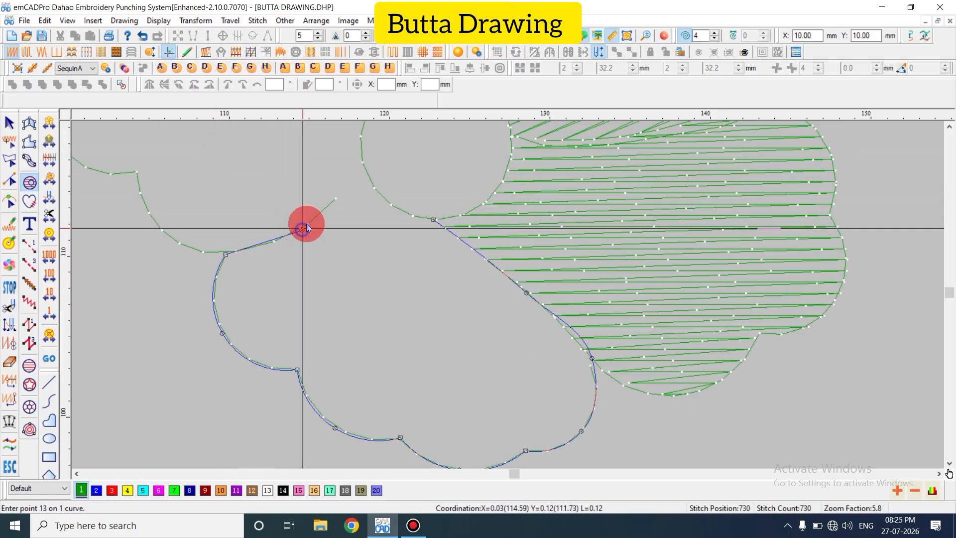
left_click(366, 170)
left_click(395, 206)
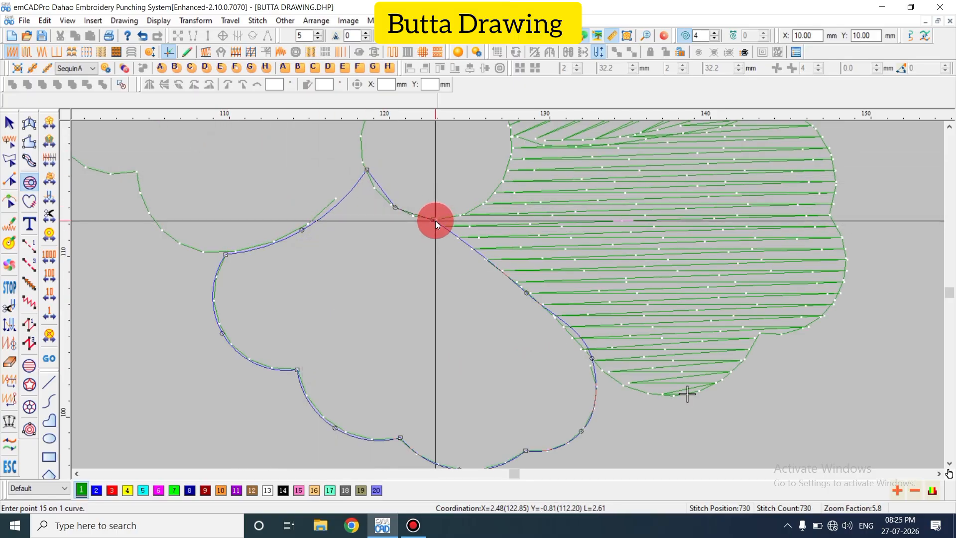
left_click(435, 220)
key("Return")
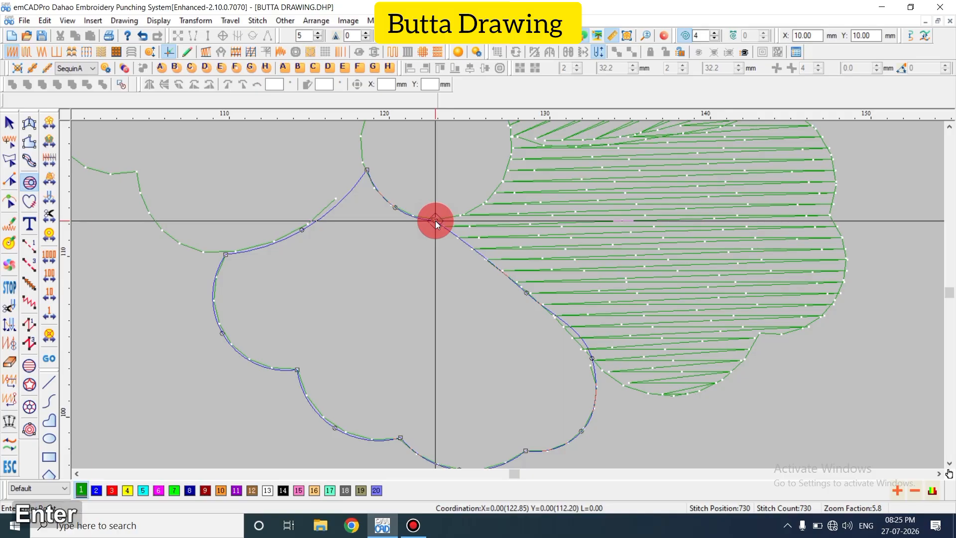
key("Escape")
Try a steep upward-right stitch direction on the bottom petal's fill, check it in the realistic stitch view and undo it
key("shift+z")
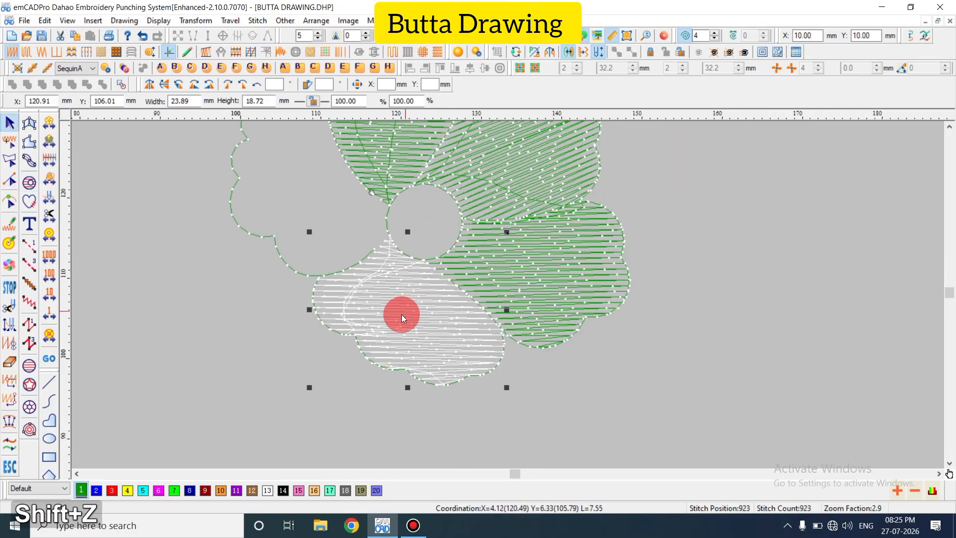
key("h")
left_click_drag(532, 384, 416, 229, "ctrl")
key("Return")
key("Escape")
key("shift+z")
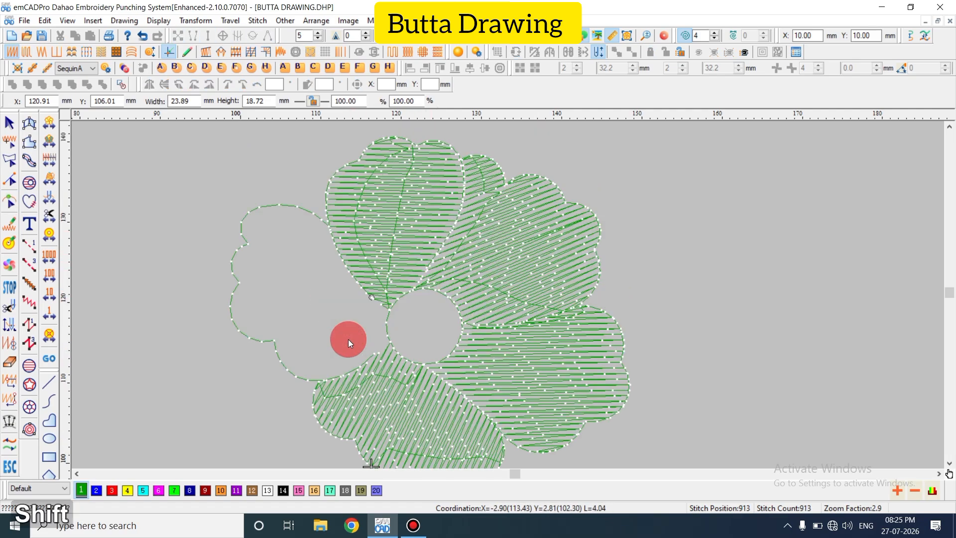
left_click(384, 243)
key("t")
scroll(423, 381, "down", 6)
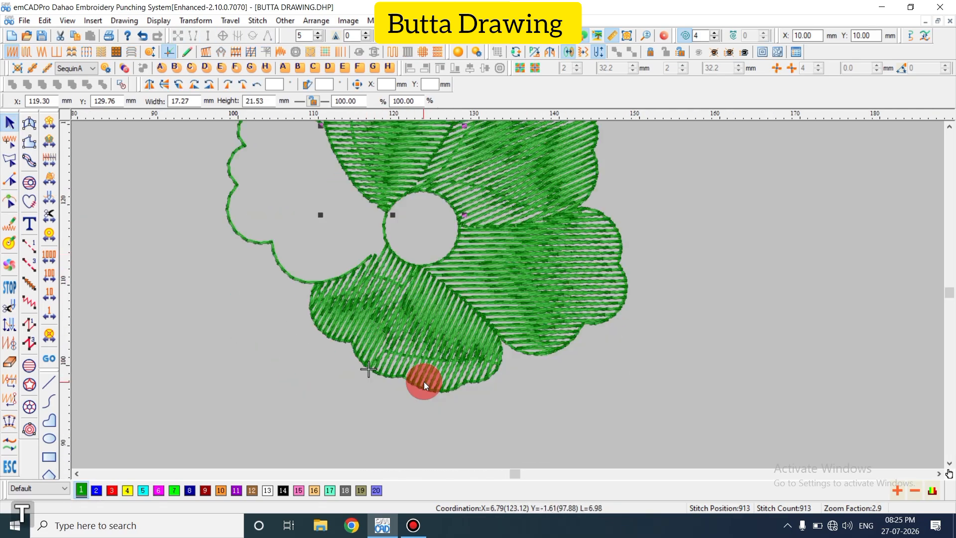
key("ctrl+z")
Tilt the bottom petal's stitch direction so its rows run diagonally upward to the right, less steeply than the undone attempt
scroll(428, 306, "up", 3)
left_click(426, 344)
key("h")
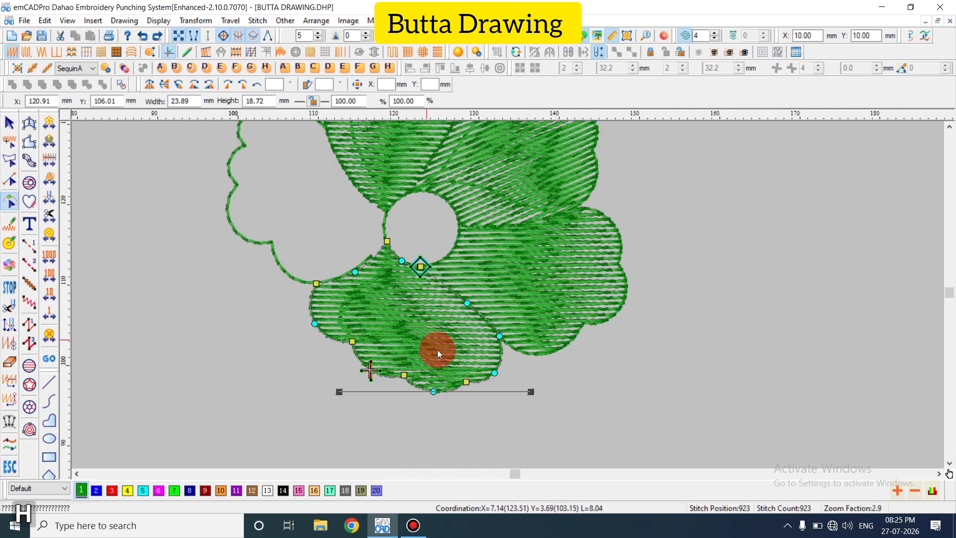
left_click_drag(532, 393, 467, 267, "ctrl")
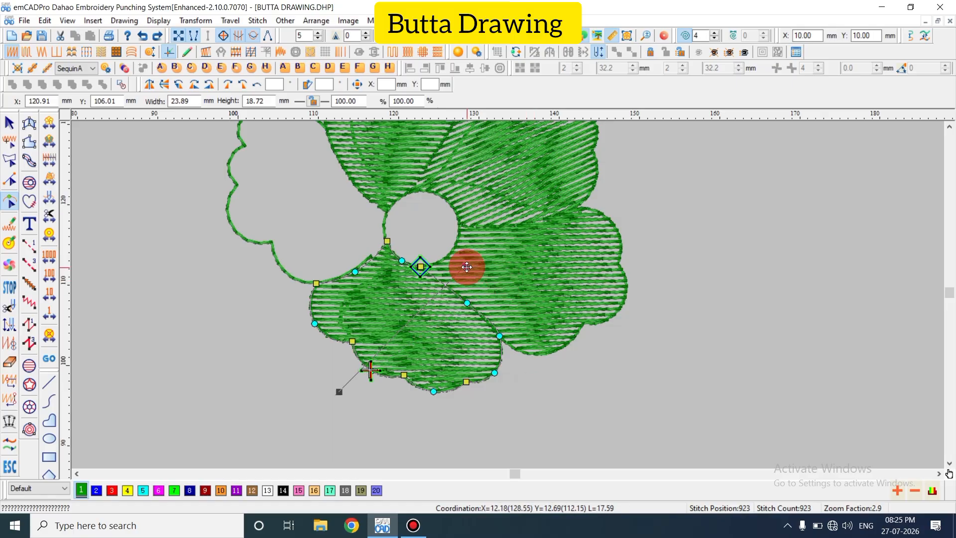
key("Return")
key("Escape")
Examine the four filled petals in the realistic stitch view, return to the thin-line display and clear the selection
key("shift+z")
key("z")
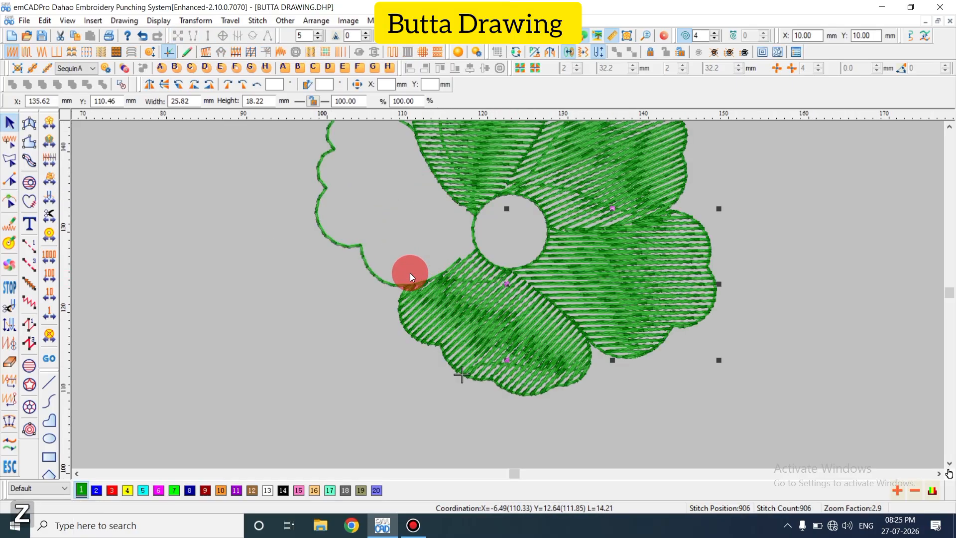
scroll(398, 328, "up", 3)
key("z")
key("shift+z")
key("t")
key("z")
key("shift+z")
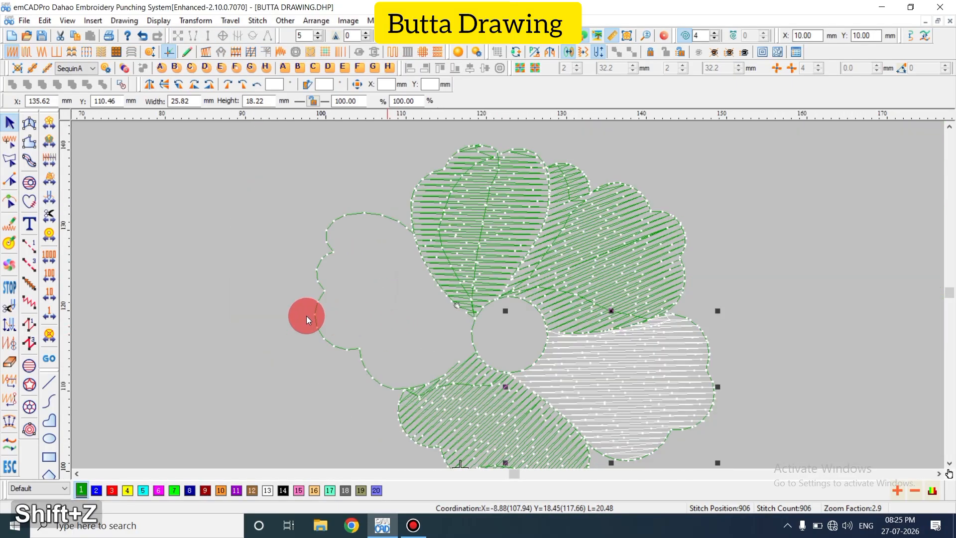
key("Escape")
key("z")
key("shift+z")
Start a Complex Fill on the left petal, tracing from the centre circle along its lower edge and around the lower scallops
left_click(28, 187)
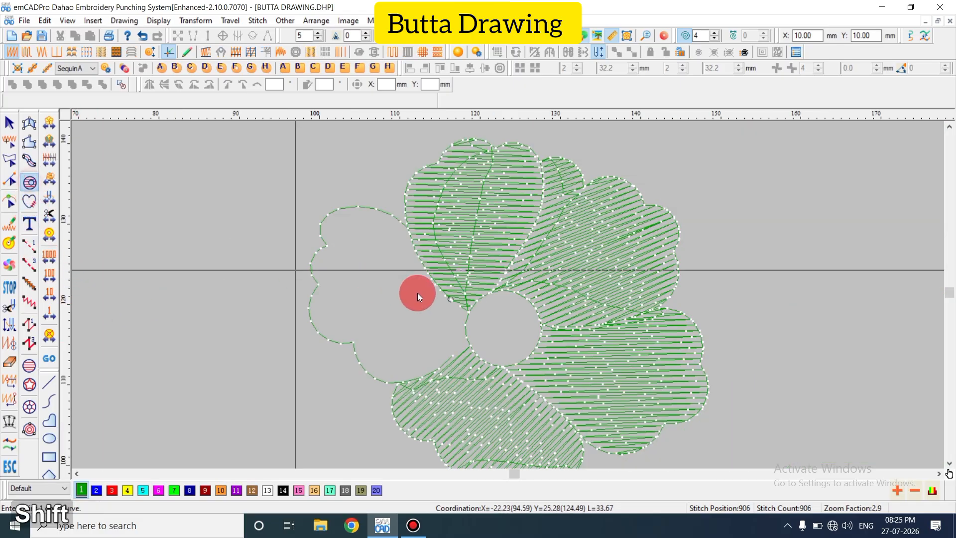
key("z")
left_click(514, 386)
scroll(448, 363, "down", 2)
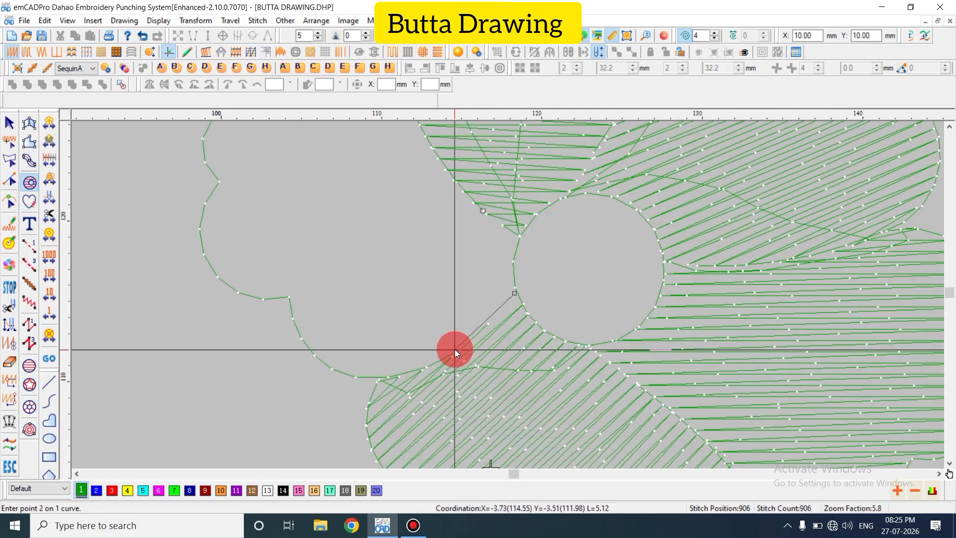
left_click(456, 351)
left_click(312, 351)
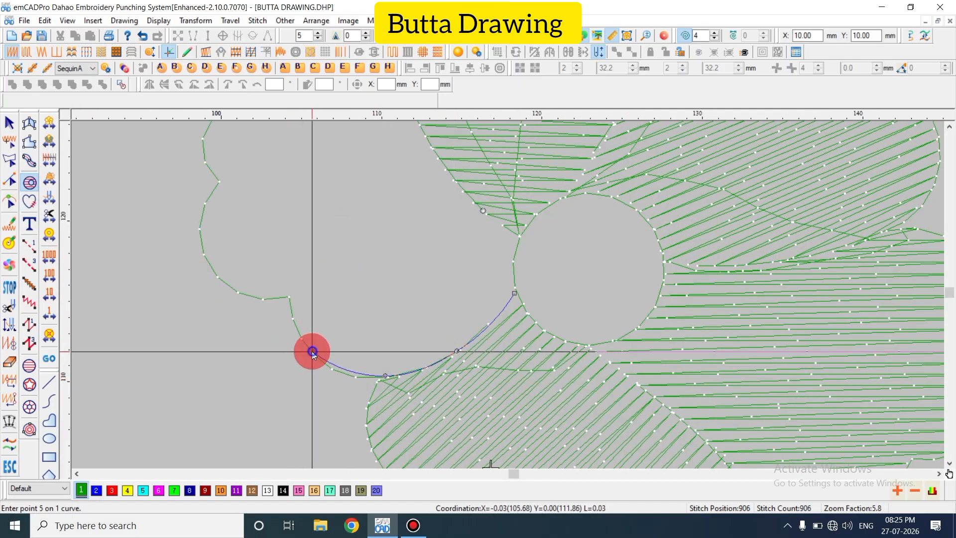
left_click(287, 297)
left_click(209, 267)
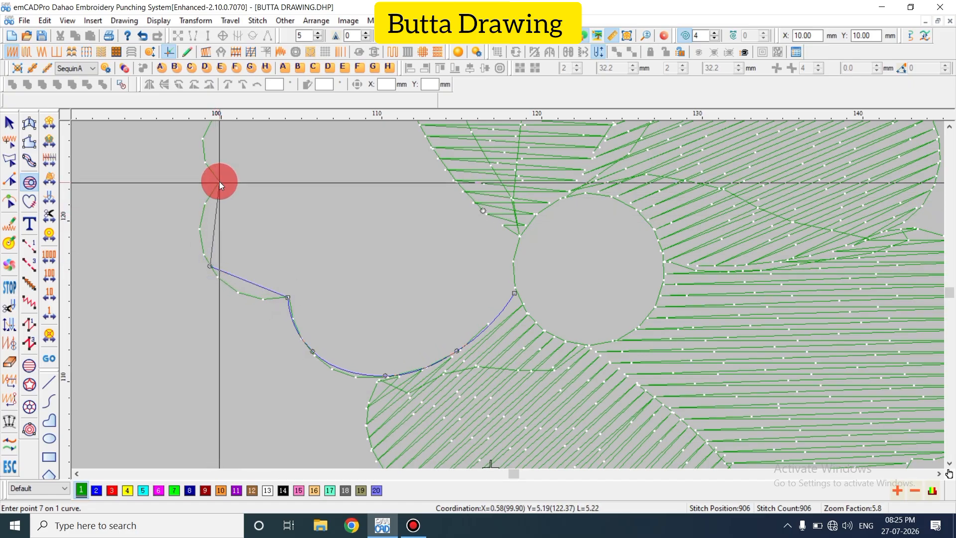
Trace the left petal's remaining outer scallops, its rounded upper end and the upper part of its border with the top petal
scroll(219, 261, "up", 2)
left_click(202, 242)
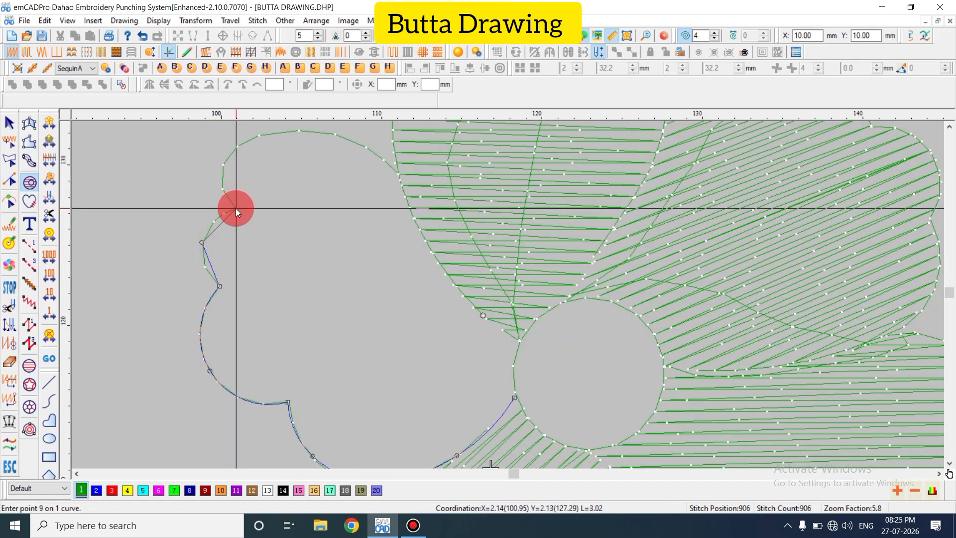
left_click(236, 208)
left_click(225, 161)
scroll(237, 149, "up", 2)
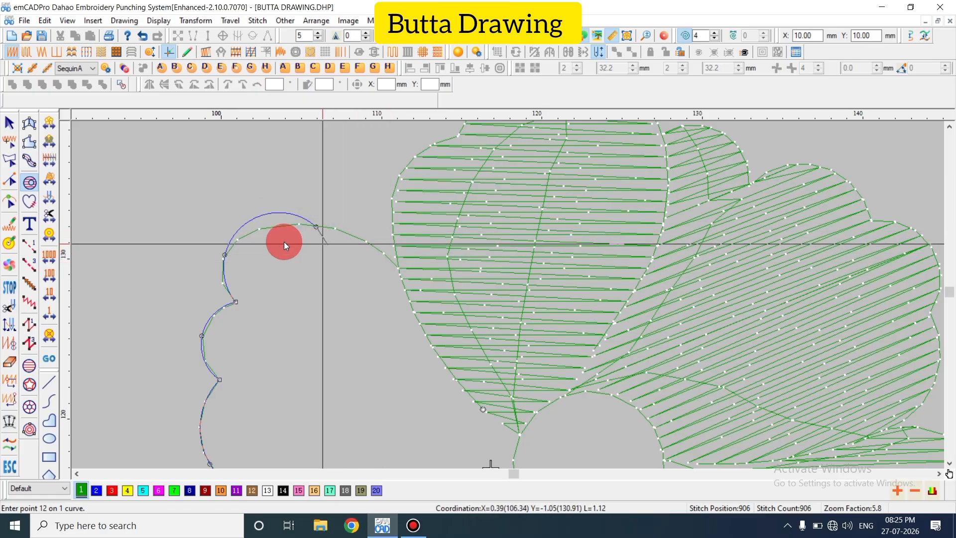
key("BackSpace")
left_click(249, 233)
left_click(334, 230)
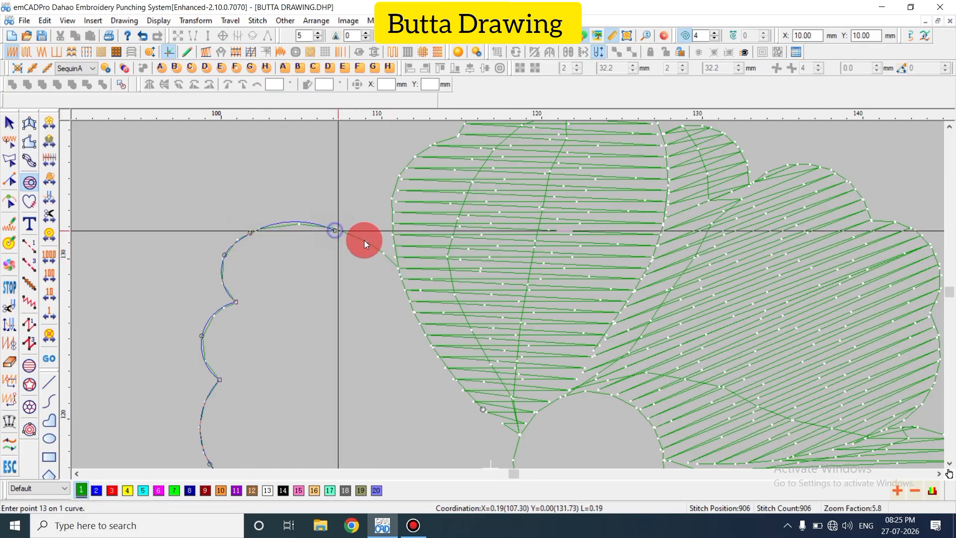
left_click(399, 269)
left_click(429, 339)
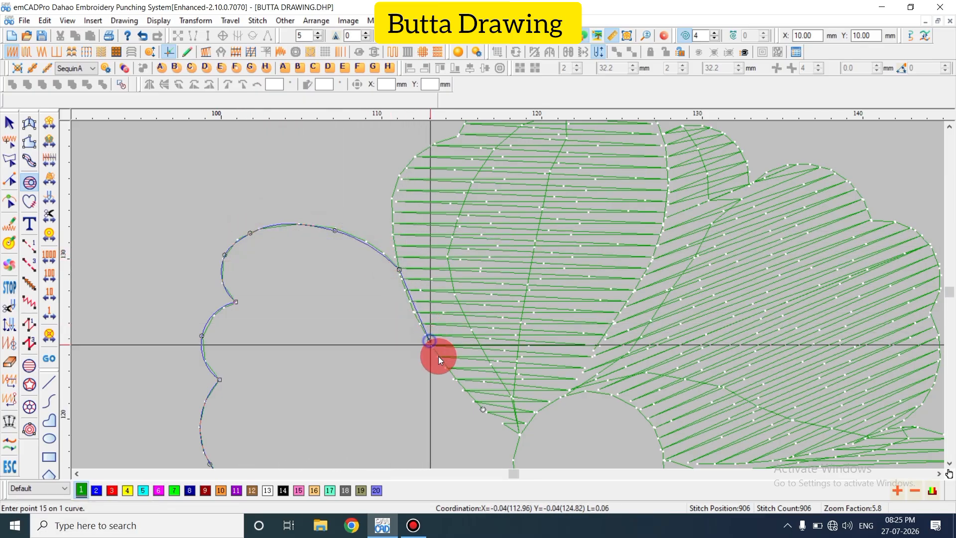
Finish the left petal's boundary down to the centre circle, correcting the last points and following the circle's arc, and generate the fill
left_click(520, 435)
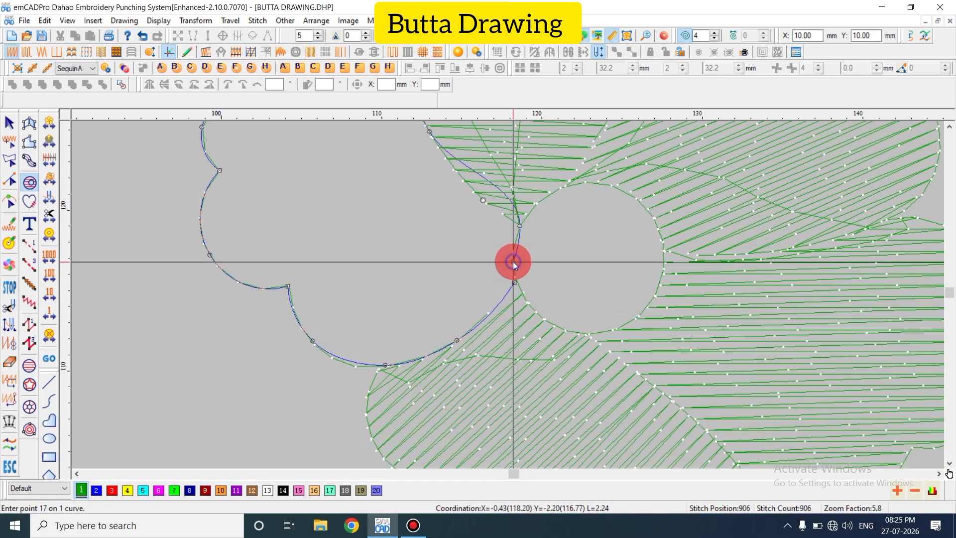
key("BackSpace")
key("BackSpace")
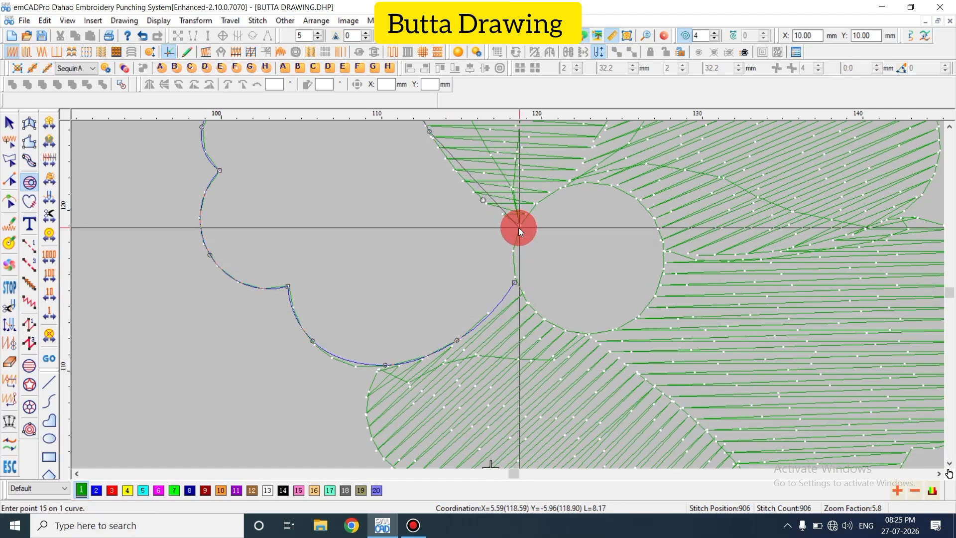
left_click(518, 228)
left_click(513, 262)
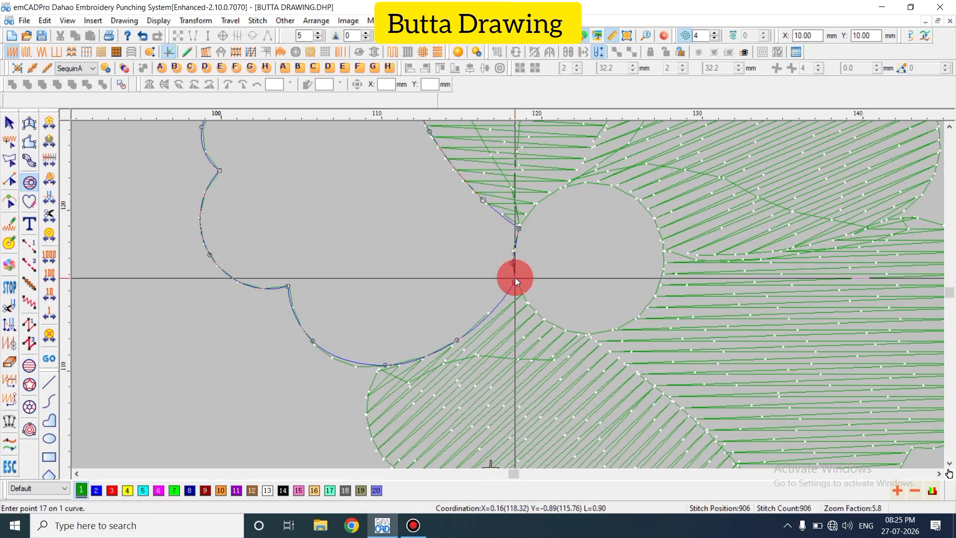
key("Return")
scroll(475, 281, "down", 1)
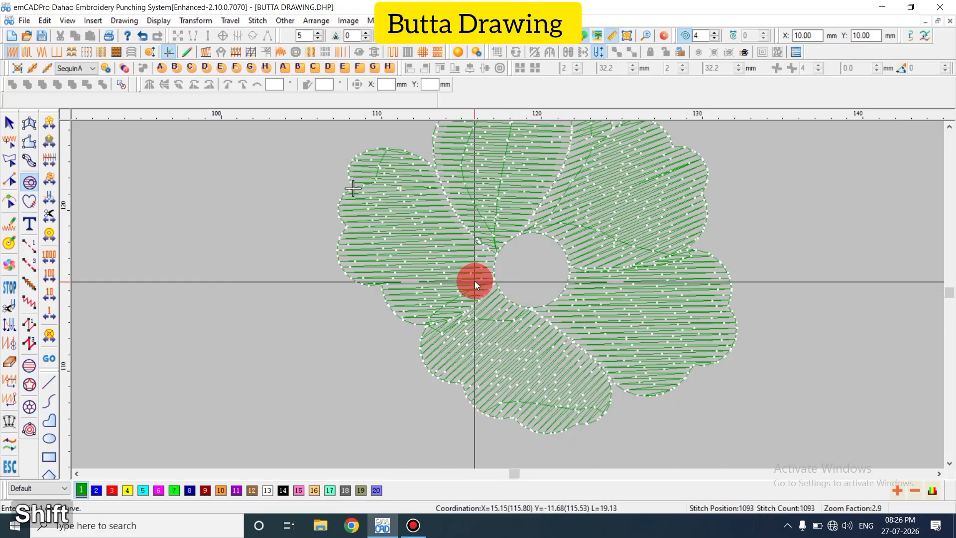
Examine the five filled petals in the realistic stitch view, show the drawing behind them, and return to the thin-line display
key("shift+z")
key("z")
key("t")
key("shift+z")
key("shift+z")
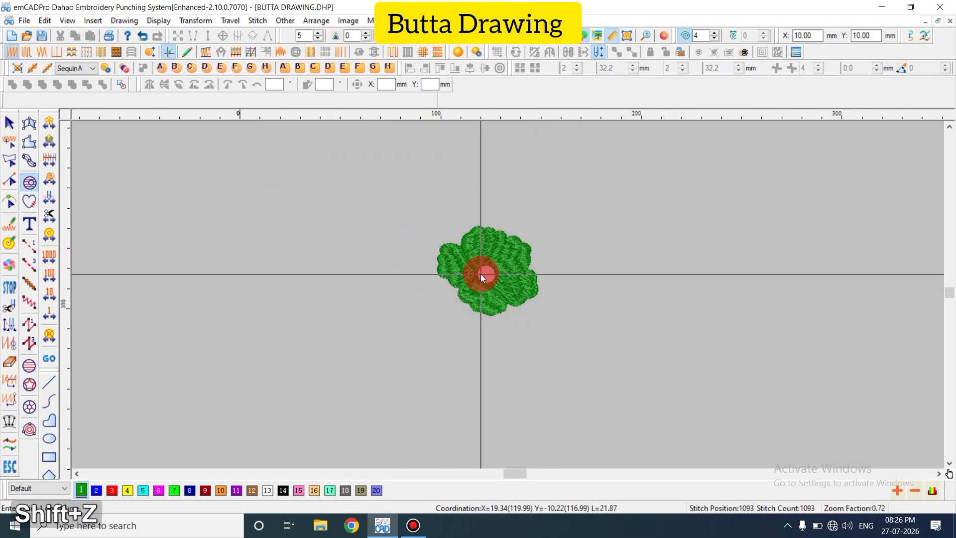
key("z")
key("z")
key("z")
key("shift+z")
key("z")
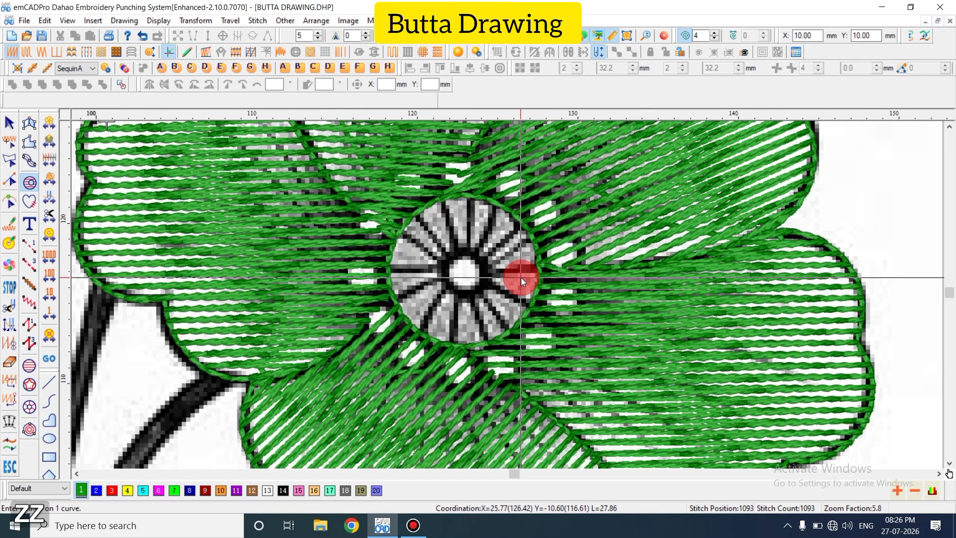
key("z")
key("shift+z")
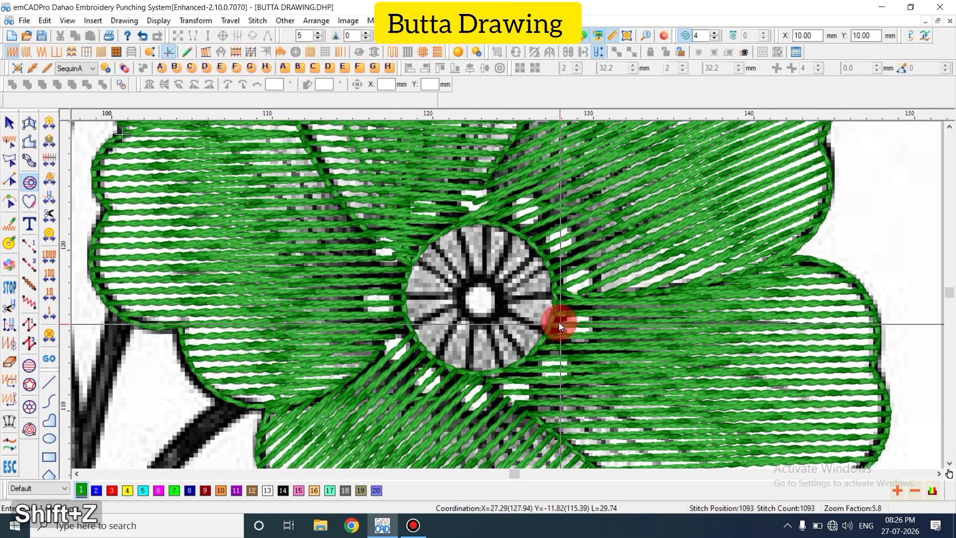
key("z")
key("t")
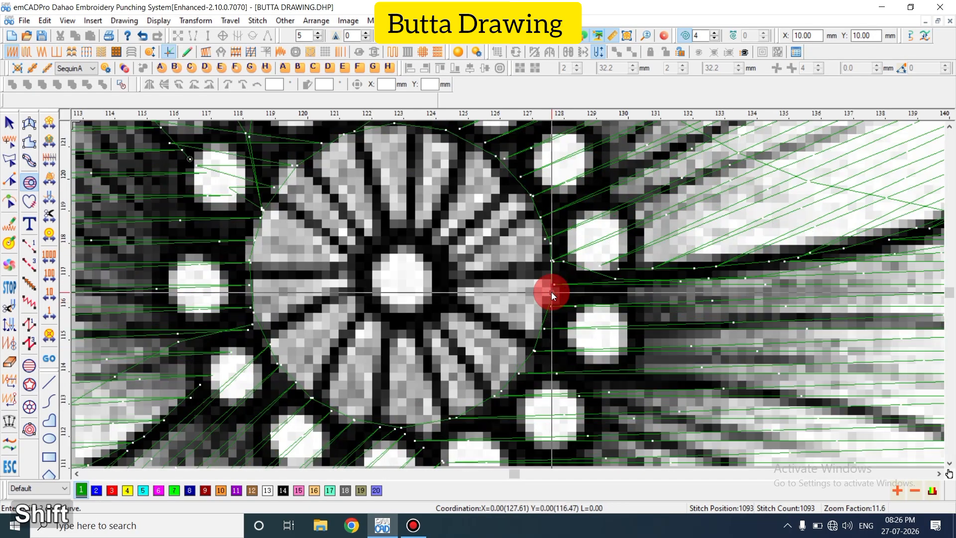
Undo the accidental move of the lower-right petal's fill and assign thread colour 2 to the centre circle's outline
key("Escape")
left_click(548, 296)
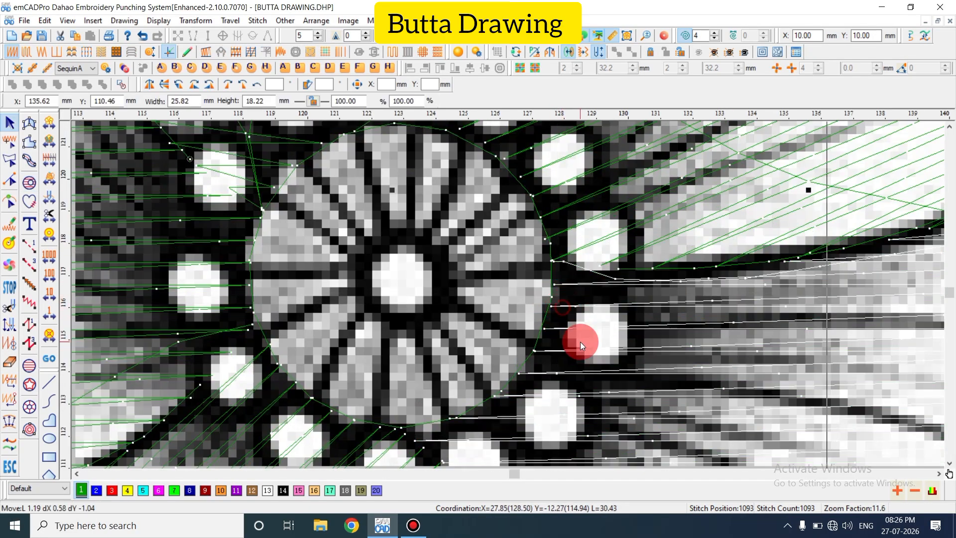
key("ctrl+z")
left_click(97, 490)
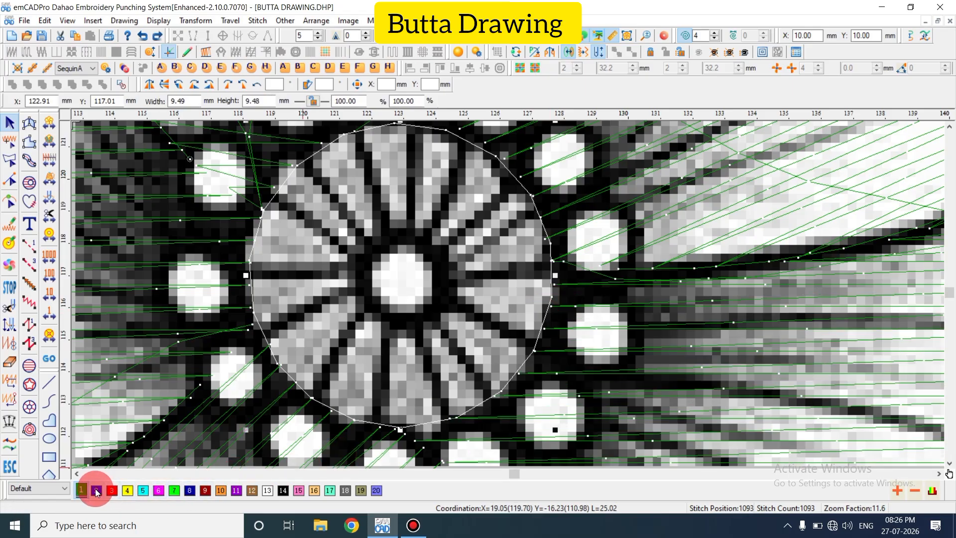
key("Escape")
Undo the accidental shift of the upper-right petal's fill and assign thread colour 2 to that petal's outline
left_click(663, 269)
left_click_drag(665, 290, 668, 300)
left_click(675, 272)
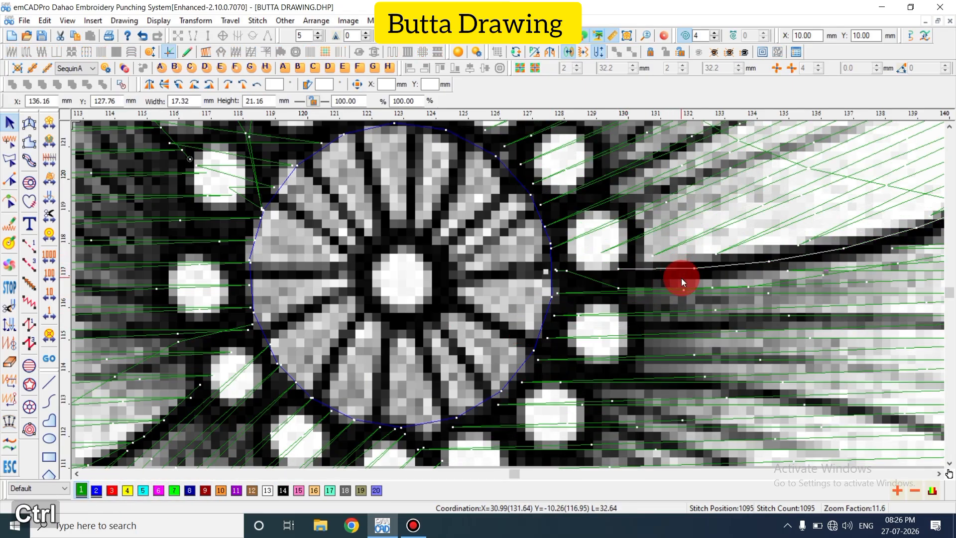
key("ctrl+z")
left_click(413, 429)
left_click(101, 490)
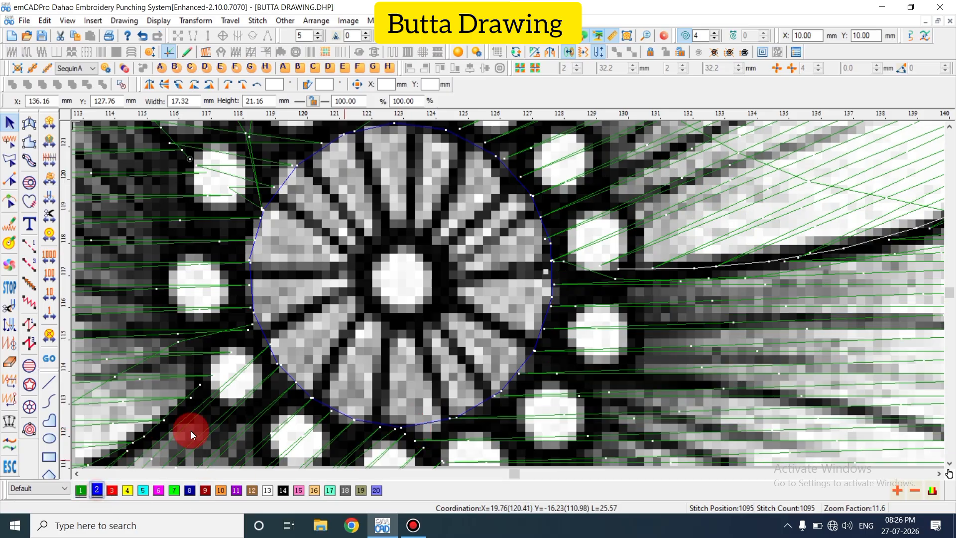
key("Escape")
Check the recoloured outlines in the realistic stitch view, then cut and repaste the upper-right petal's outline
scroll(476, 340, "down", 1, "shift")
key("shift+t")
scroll(593, 300, "up", 2)
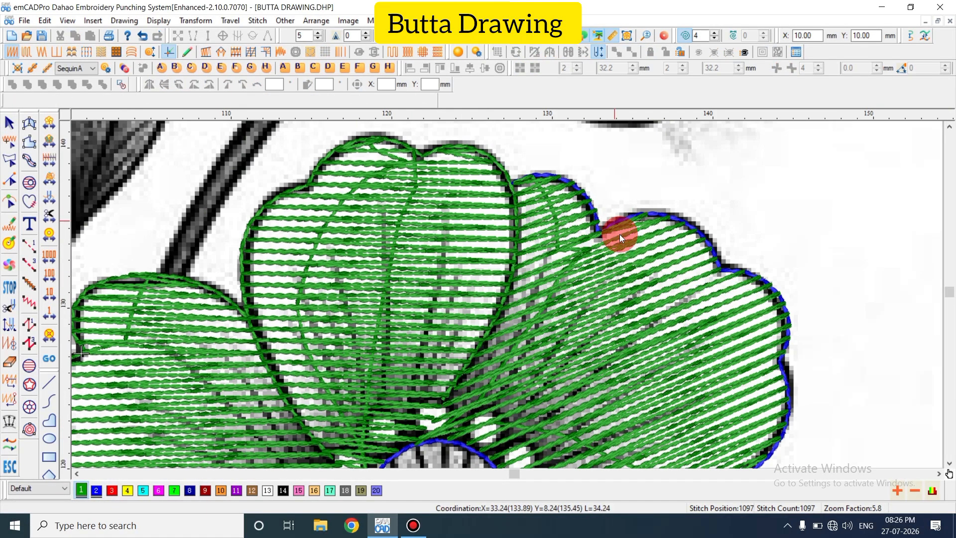
key("t")
left_click(620, 240)
left_click(619, 221)
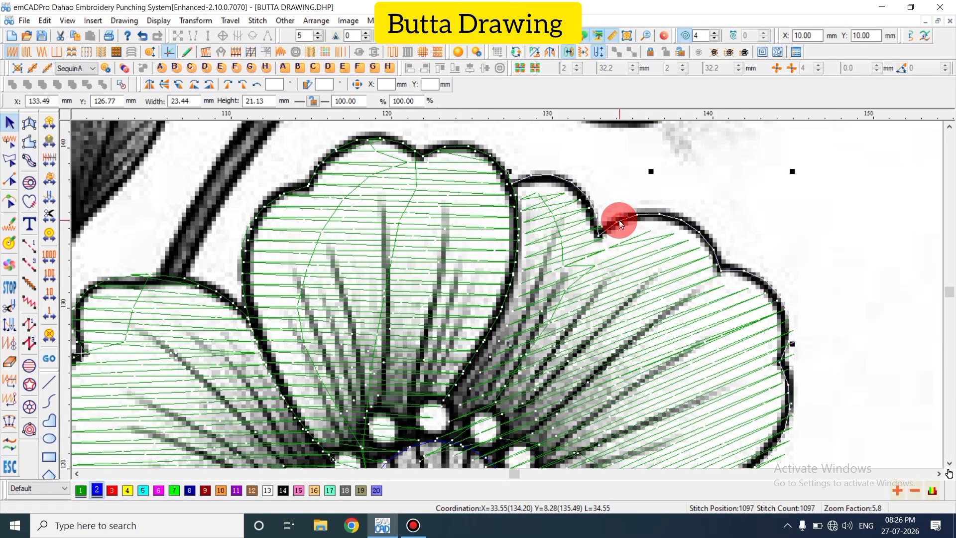
key("ctrl+x")
key("ctrl+v")
key("Escape")
left_click_drag(530, 280, 548, 286)
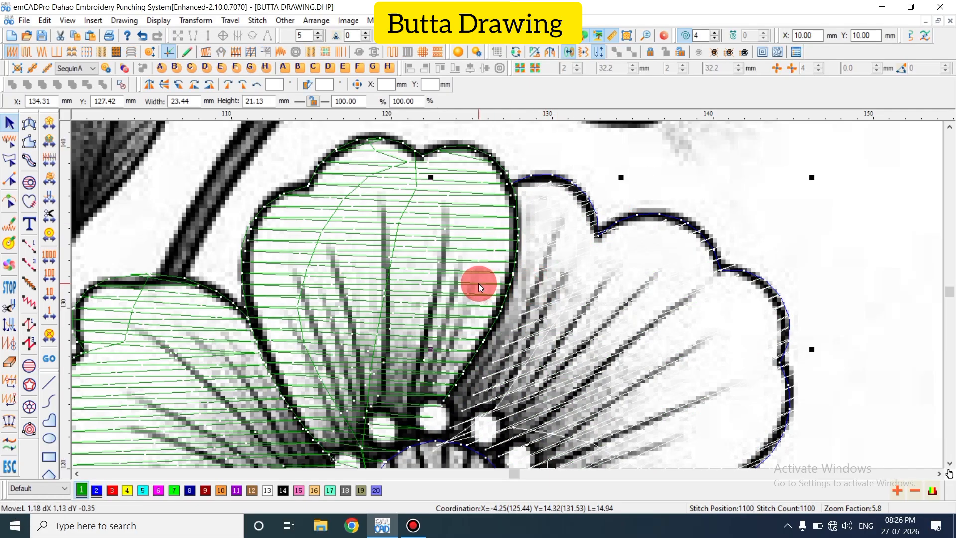
left_click_drag(478, 283, 456, 282)
left_click(502, 302)
key("ctrl+z")
key("ctrl+x")
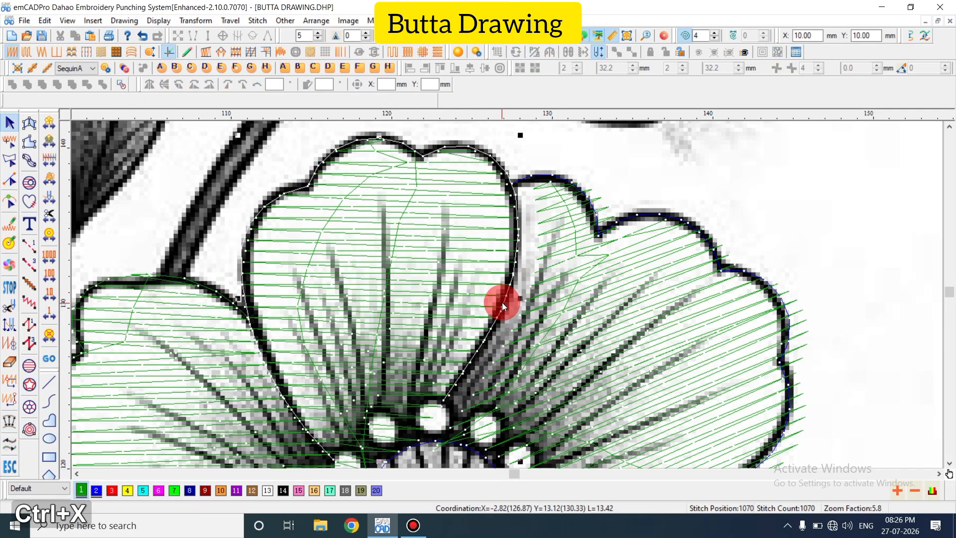
key("Escape")
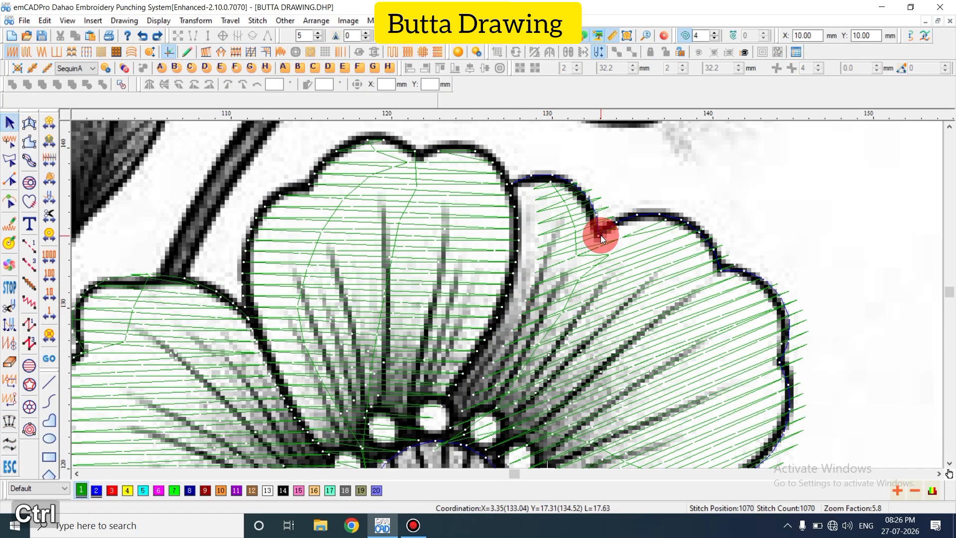
key("ctrl+z")
key("ctrl+z")
Undo the stray fill moves, then cut and repaste the top petal's outline in thread colour 2
left_click_drag(512, 325, 528, 333)
left_click_drag(466, 312, 443, 307)
key("ctrl+z")
key("ctrl+z")
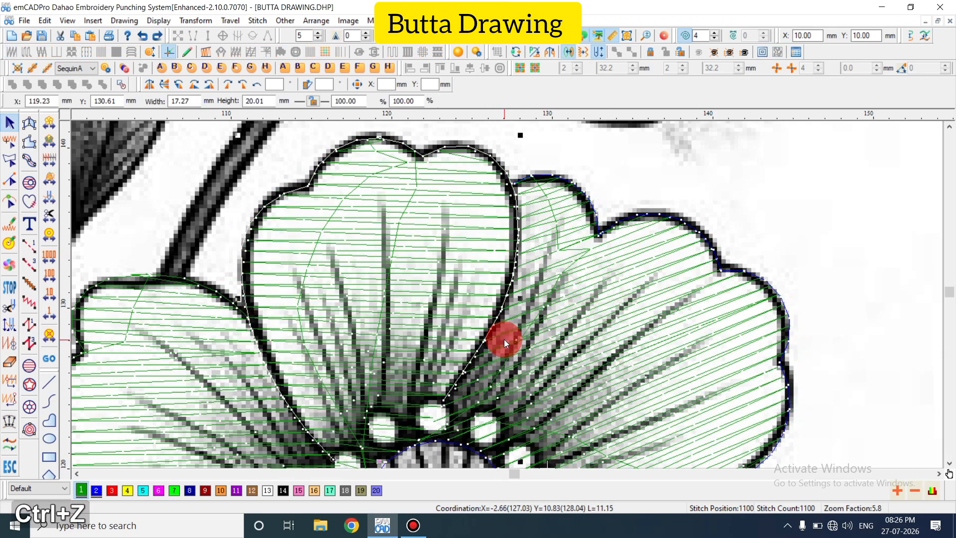
key("ctrl+v")
key("Escape")
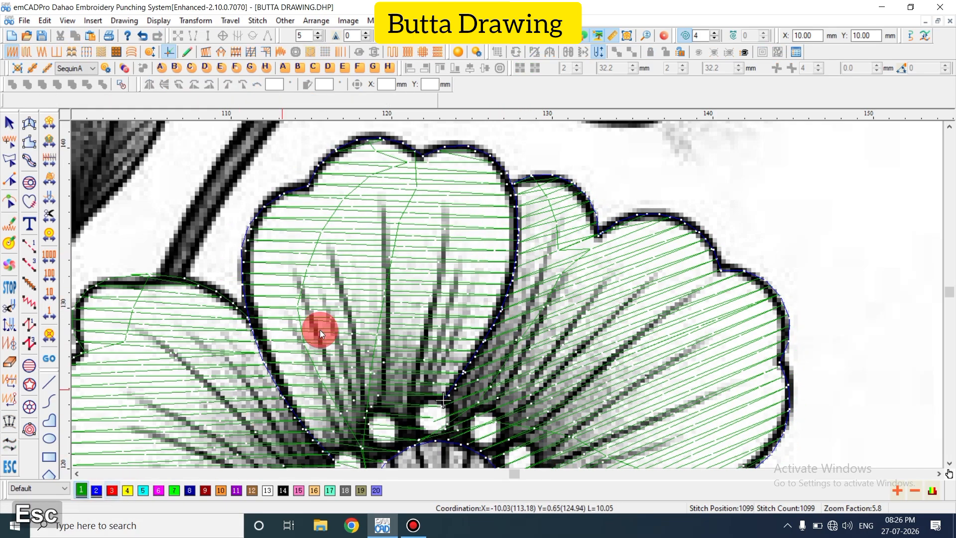
Switch to the realistic stitch view, undo the left fill's accidental move and repaste the left petal's outline in thread colour 2
key("t")
key("shift+z")
left_click(268, 308)
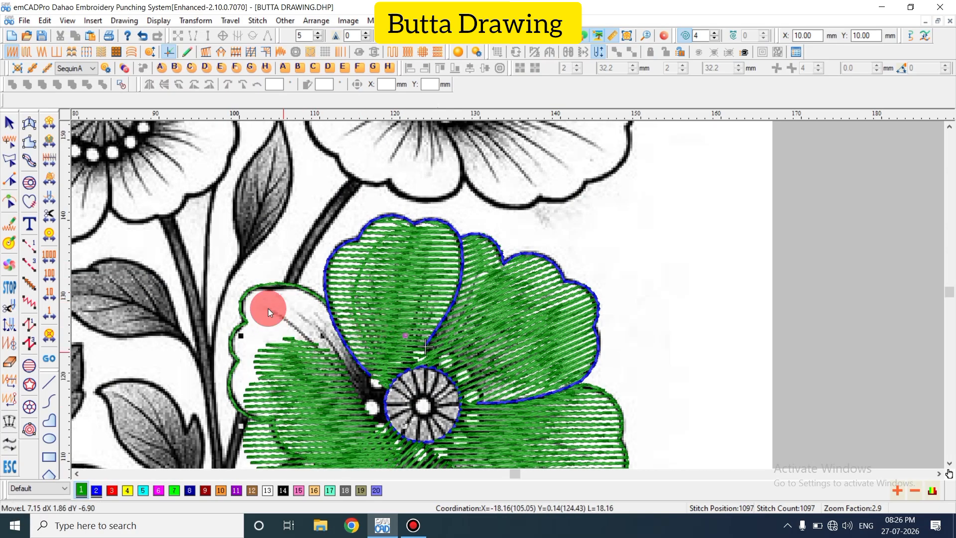
key("ctrl+z")
key("ctrl+v")
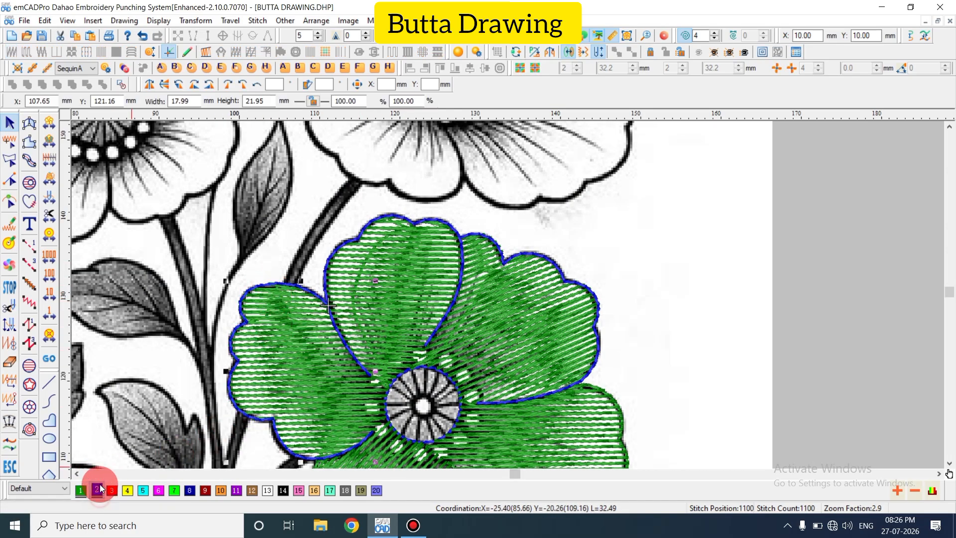
Undo the bottom fill's accidental move, then cut and repaste the bottom petal's outline in thread colour 2
scroll(318, 411, "down", 3)
left_click_drag(352, 398, 382, 355)
left_click(377, 438)
key("ctrl+z")
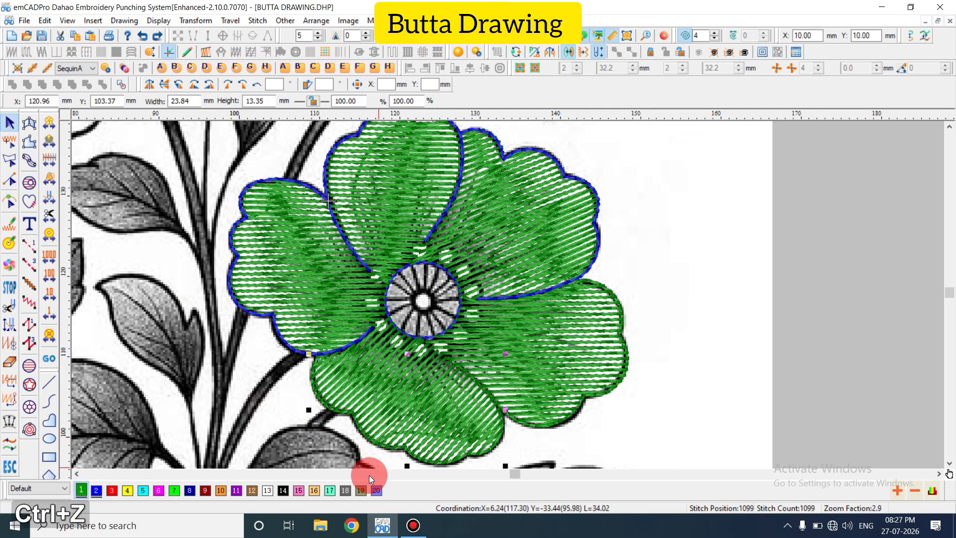
key("ctrl+v")
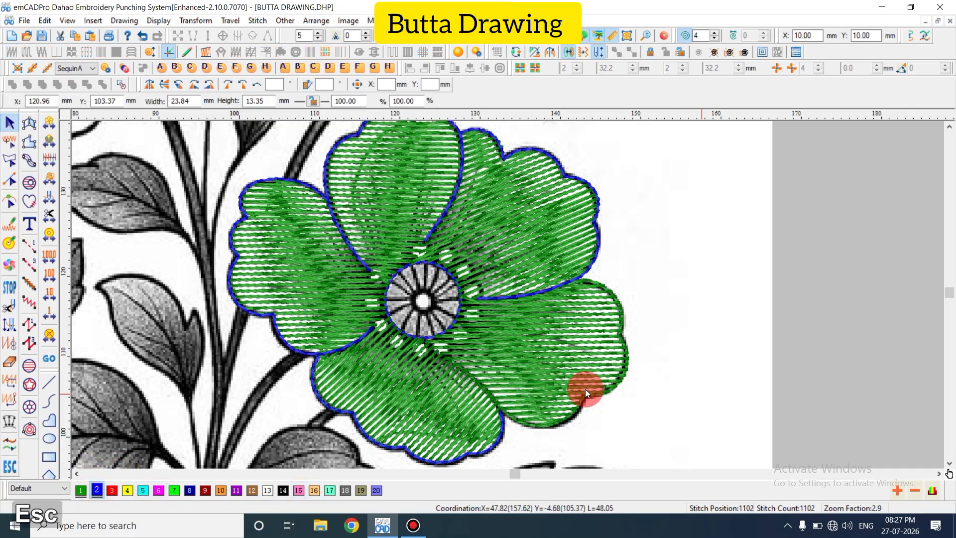
Undo the lower-right fill's accidental move, then cut and repaste the lower-right petal's outline in thread colour 2
left_click_drag(584, 389, 599, 356)
left_click(569, 417)
key("ctrl+z")
key("ctrl+x")
key("ctrl+v")
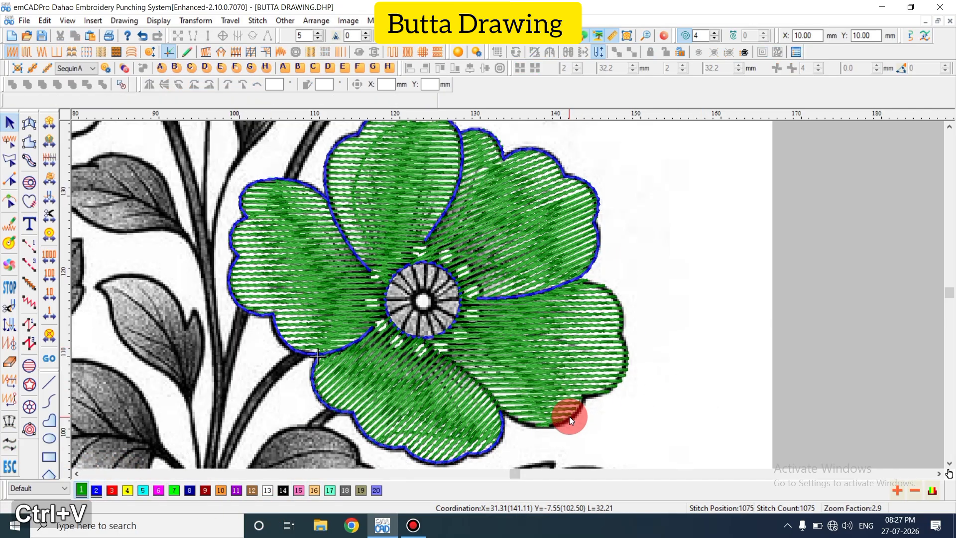
key("Escape")
left_click(534, 429)
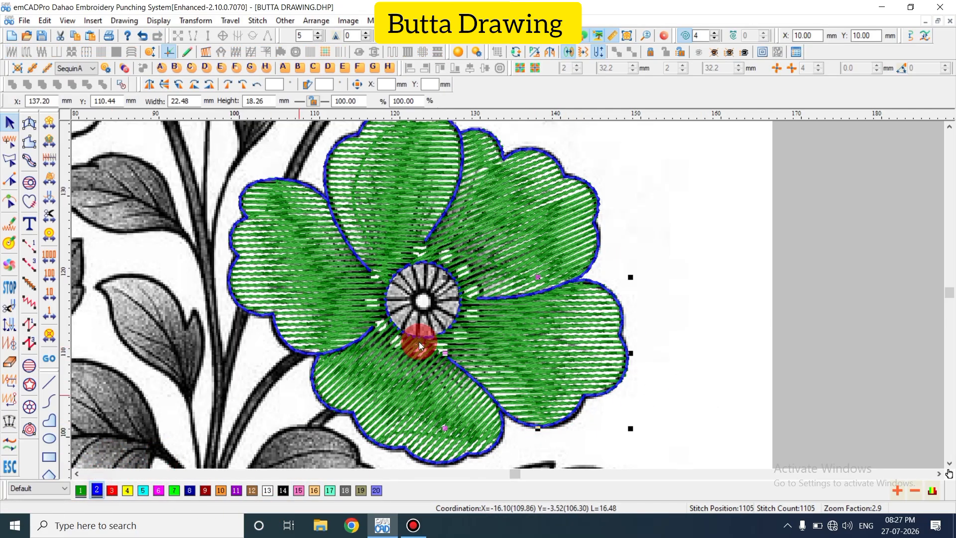
Clear the selection and examine the recoloured outlines around the centre circle and across the whole flower
key("Escape")
key("z")
key("z")
key("shift+z")
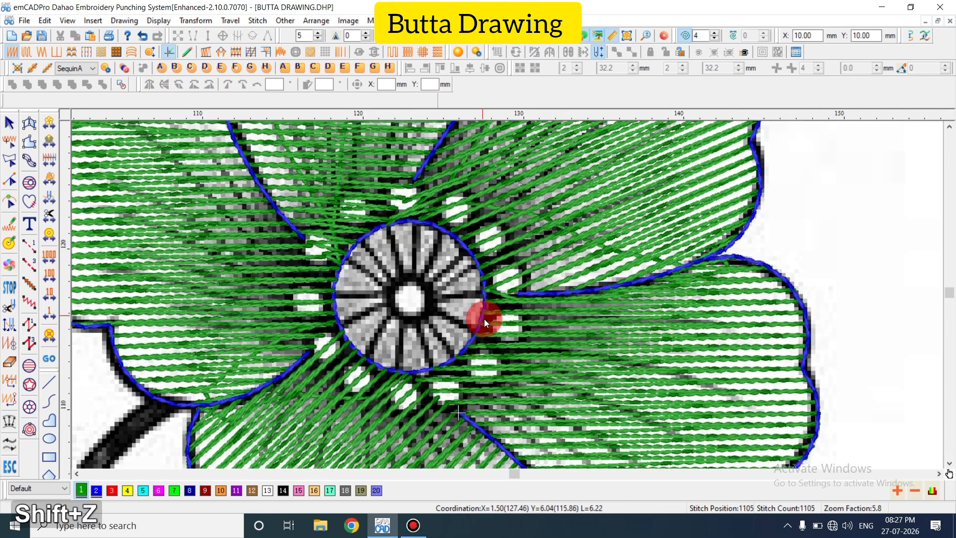
key("shift+z")
key("z")
key("shift+z")
key("z")
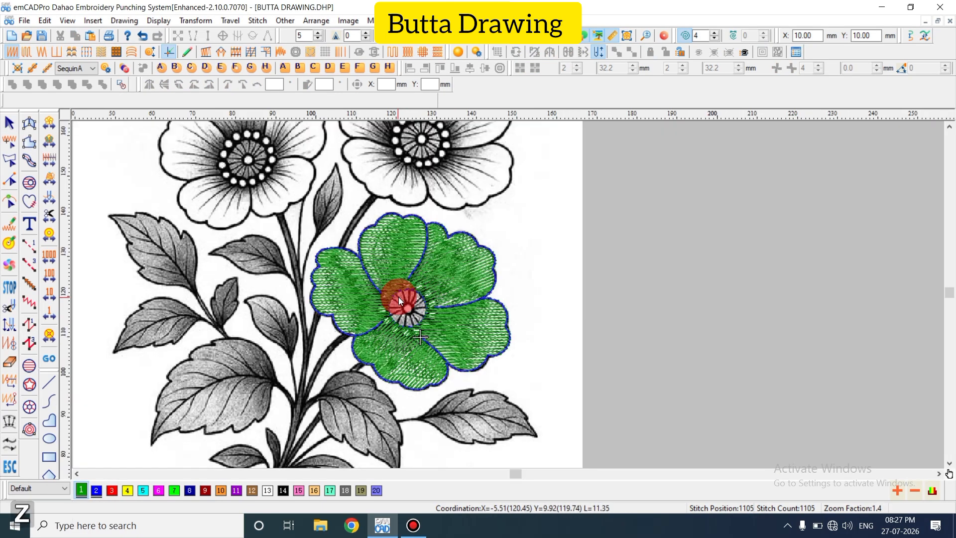
Use the By Color filter to display only the green petal fill stitches
key("z")
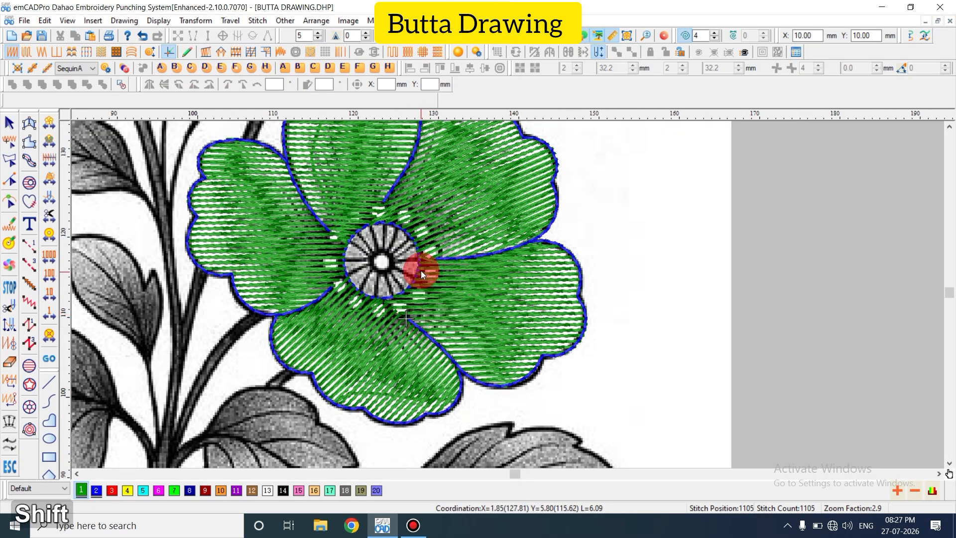
key("z")
key("shift+z")
key("shift+z")
key("z")
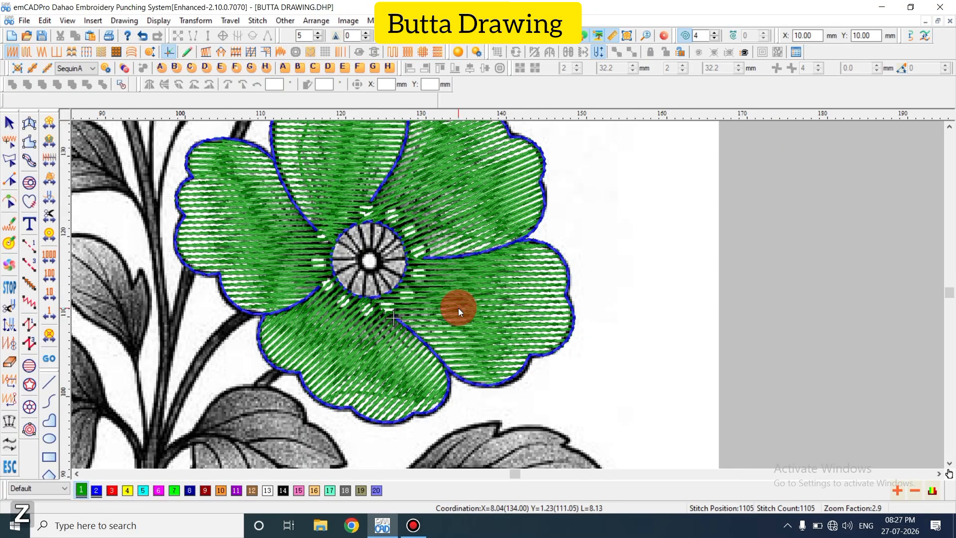
key("alt+v")
left_click(389, 158)
key("Return")
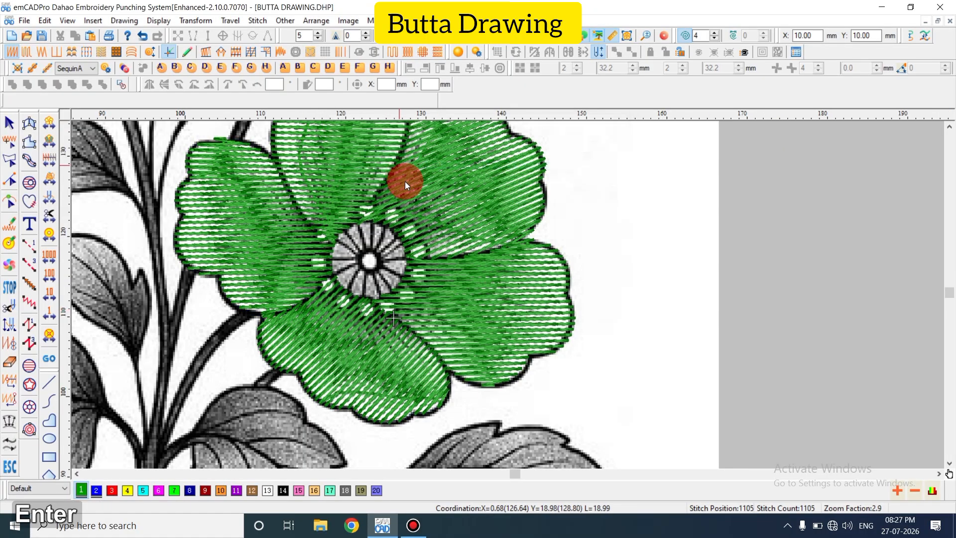
Recolour all five petal fills to thread colour 9 and restore the display of all stitches
left_click(360, 168)
key("t")
key("d")
left_click(426, 185, "ctrl")
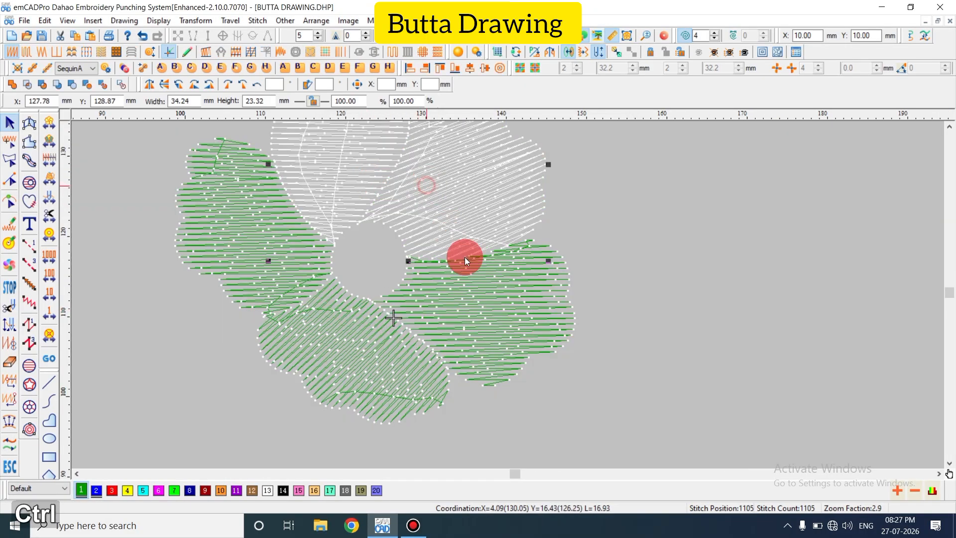
left_click(479, 290, "ctrl")
left_click(398, 364, "ctrl")
left_click(287, 265, "ctrl")
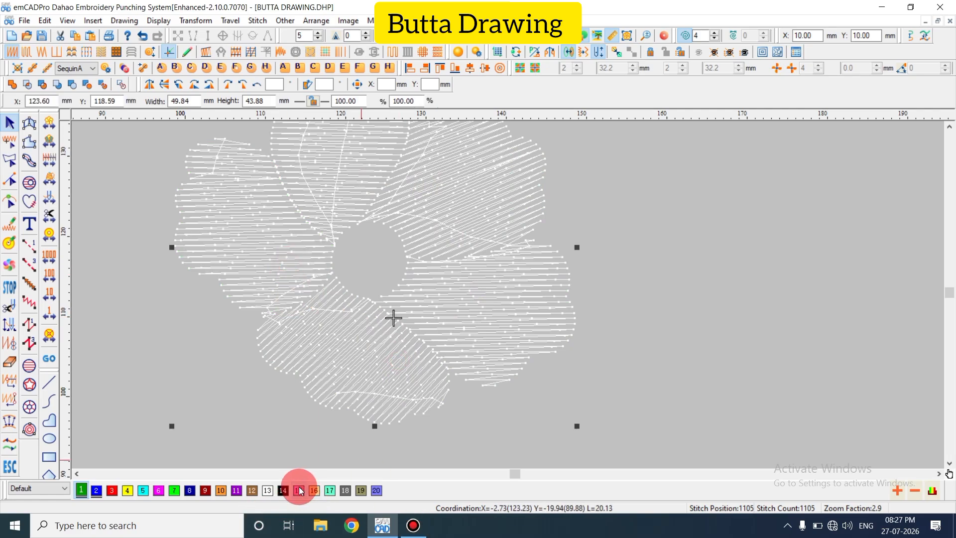
left_click(208, 493)
key("Escape")
key("shift+s")
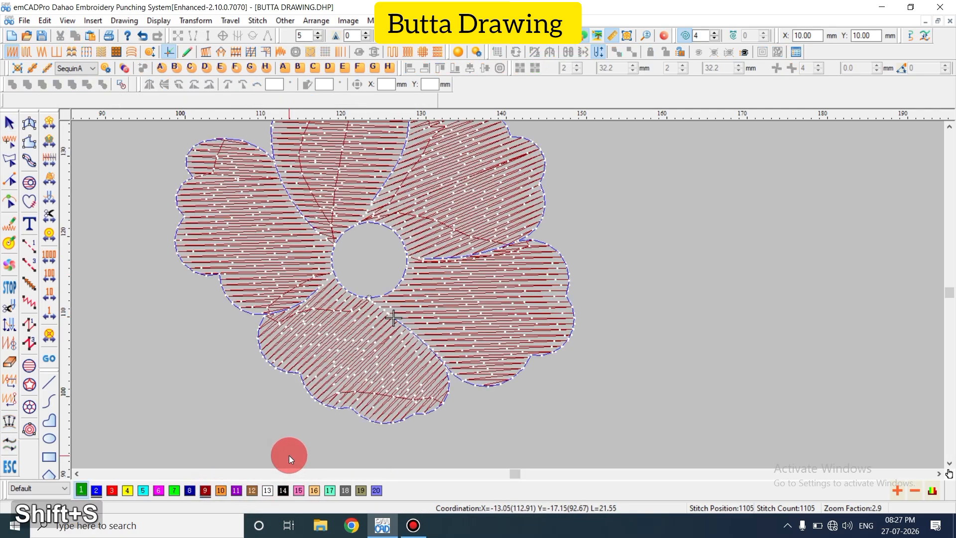
Use the By Color filter to display only the blue colour 2 outlines
key("Escape")
key("alt+v")
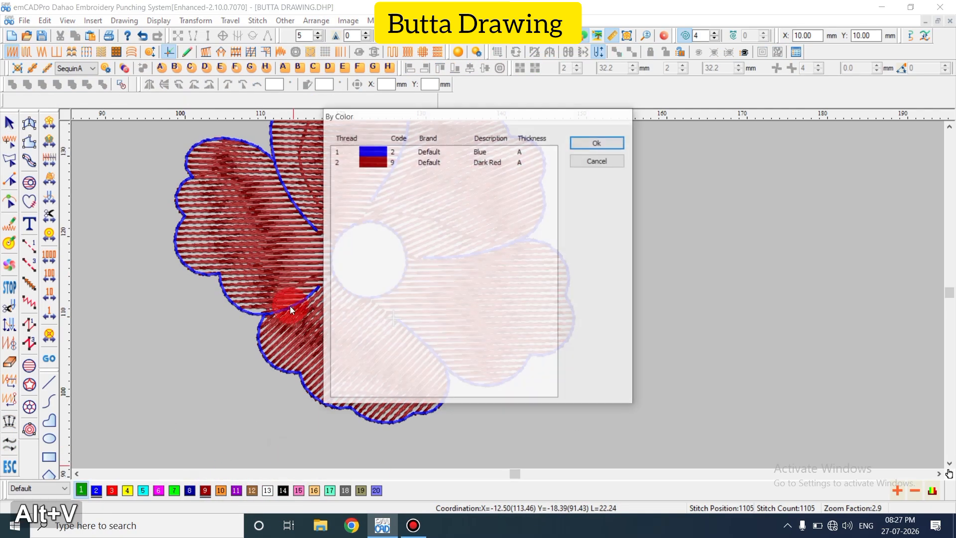
left_click(374, 162)
left_click(378, 150)
key("Return")
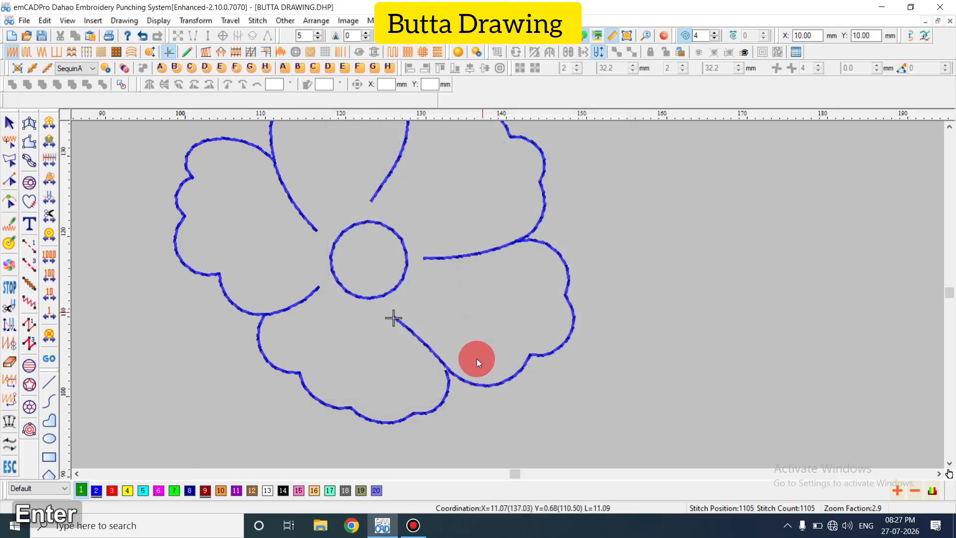
Recolour all petal outlines and the centre circle to thread colour 4, then display all stitches over the drawing again
key("shift+z")
left_click_drag(646, 183, 219, 412)
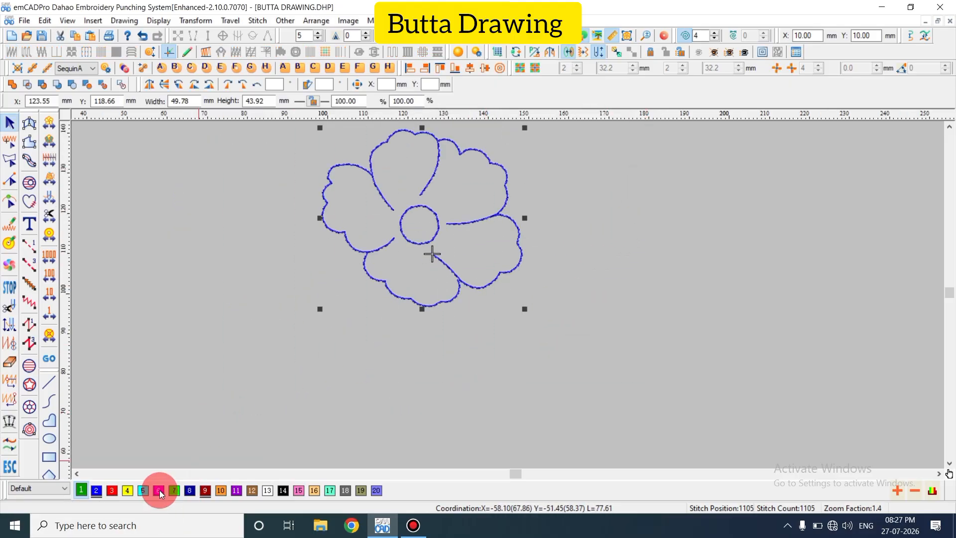
left_click(127, 490)
key("Escape")
key("shift+v")
key("Escape")
key("p")
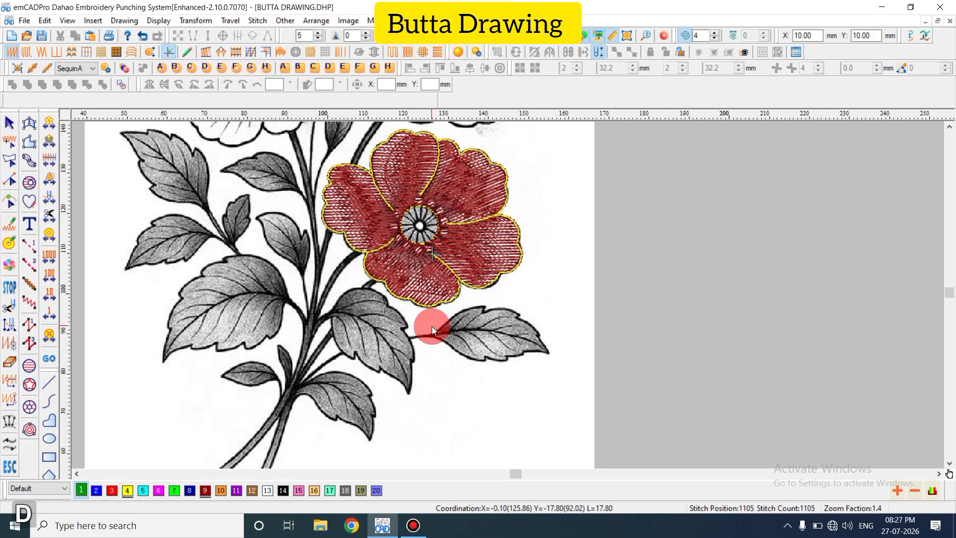
Examine the whole recoloured flower against the background drawing
key("z")
key("shift+z")
key("shift+z")
key("z")
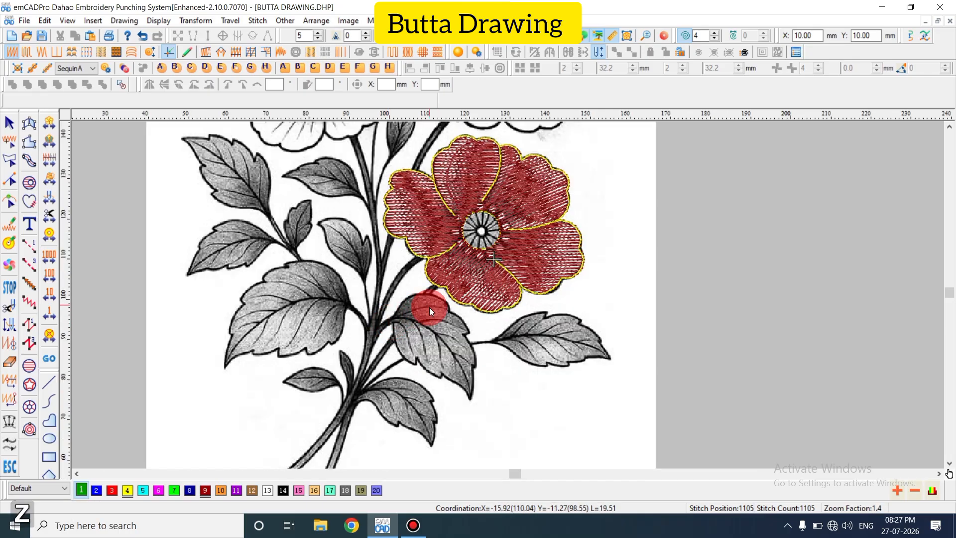
key("z")
key("z")
key("shift+z")
key("z")
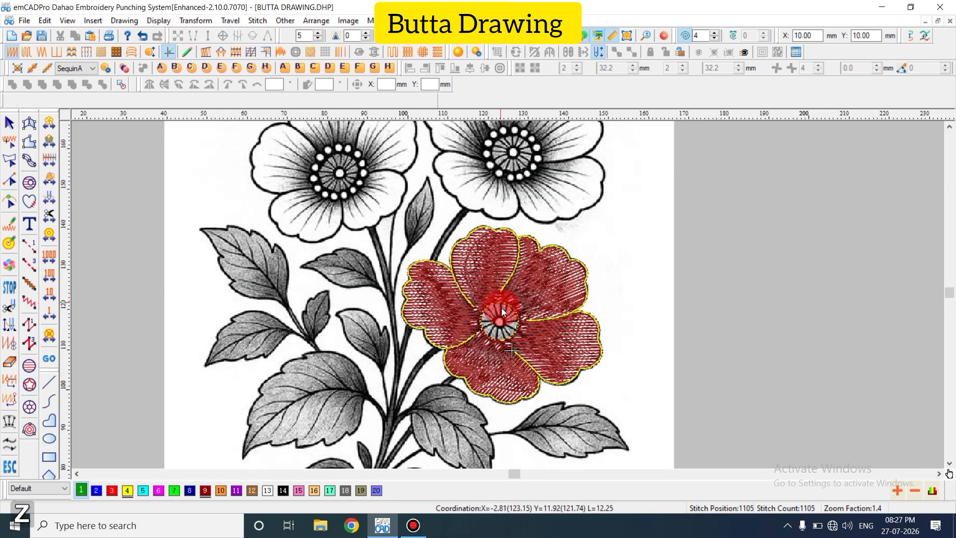
key("z")
scroll(517, 348, "down", 5)
key("z")
key("shift+z")
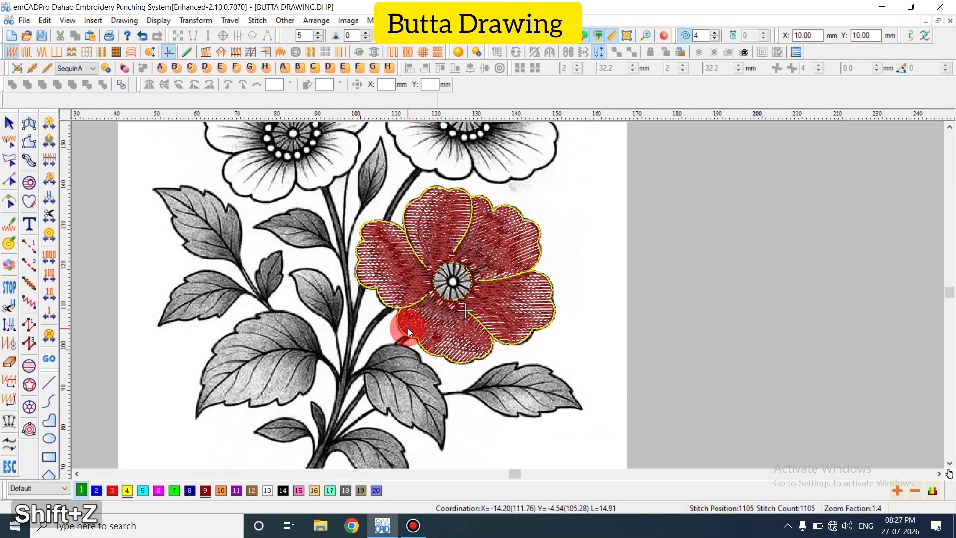
scroll(407, 328, "up", 5)
scroll(408, 327, "down", 3)
key("shift+z")
key("z")
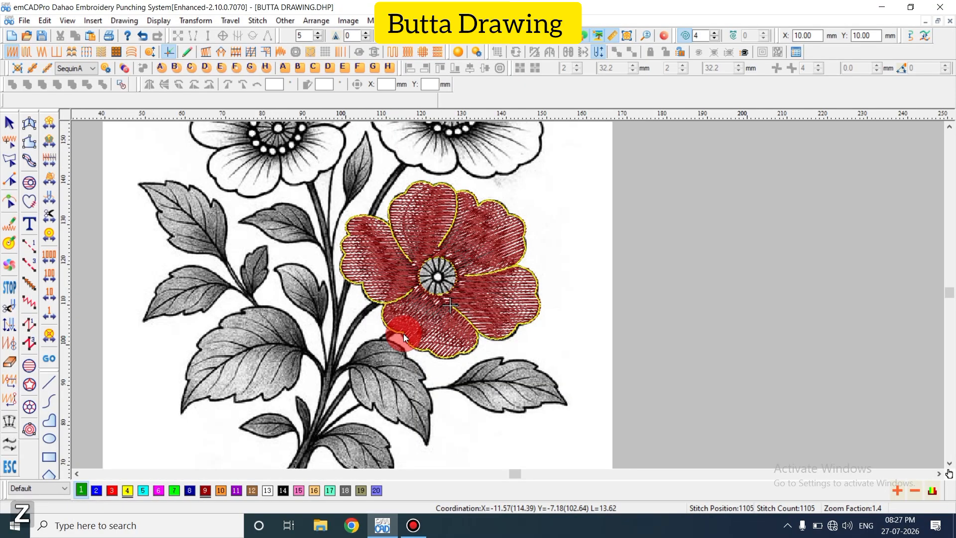
Examine the leaves and stems below the flower to find the next part to digitize
key("z")
key("z")
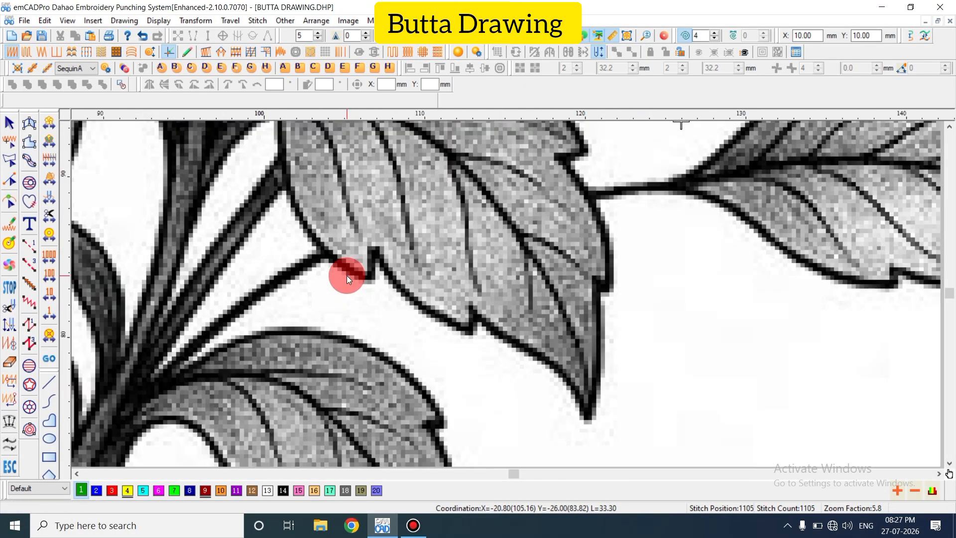
key("shift+z")
scroll(349, 288, "up", 3)
key("z")
key("shift+z")
key("shift+z")
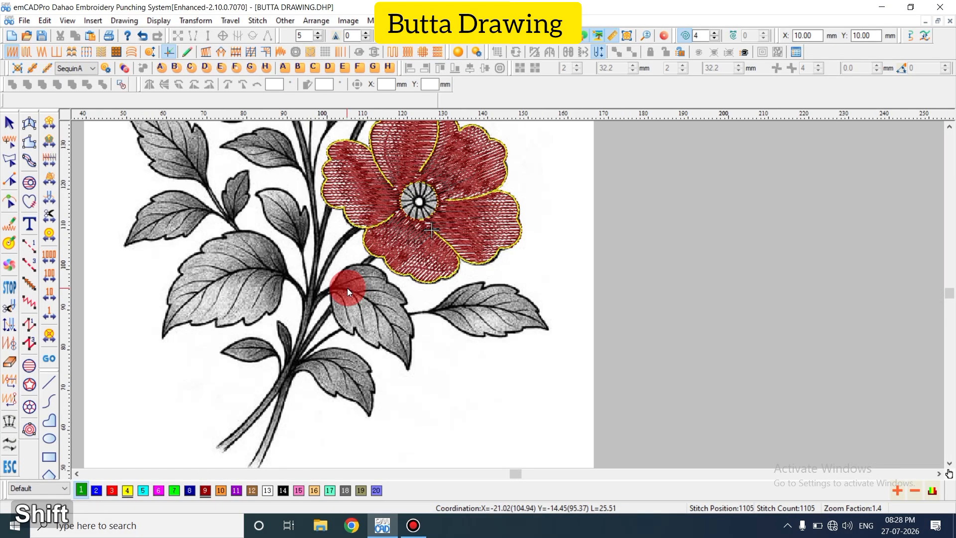
key("shift+z")
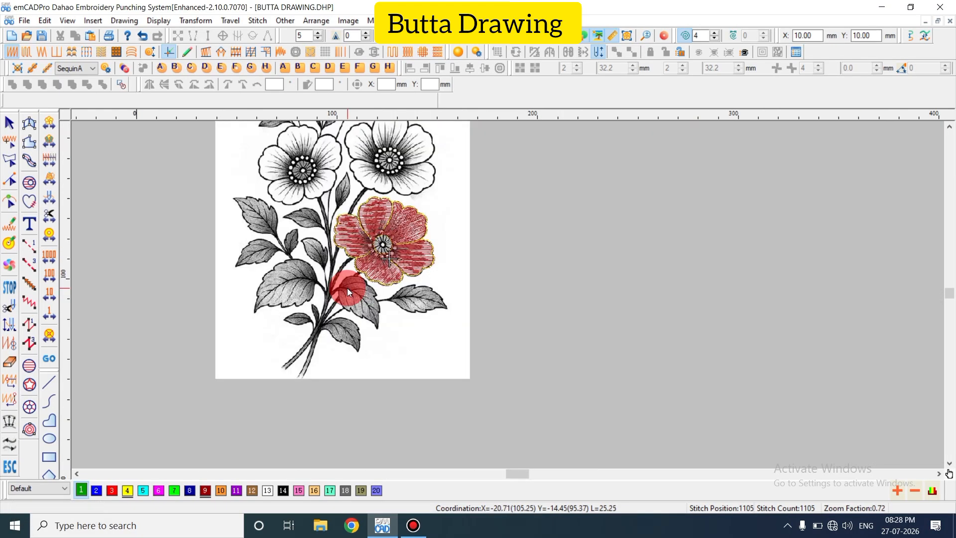
key("z")
key("z")
key("shift+z")
key("z")
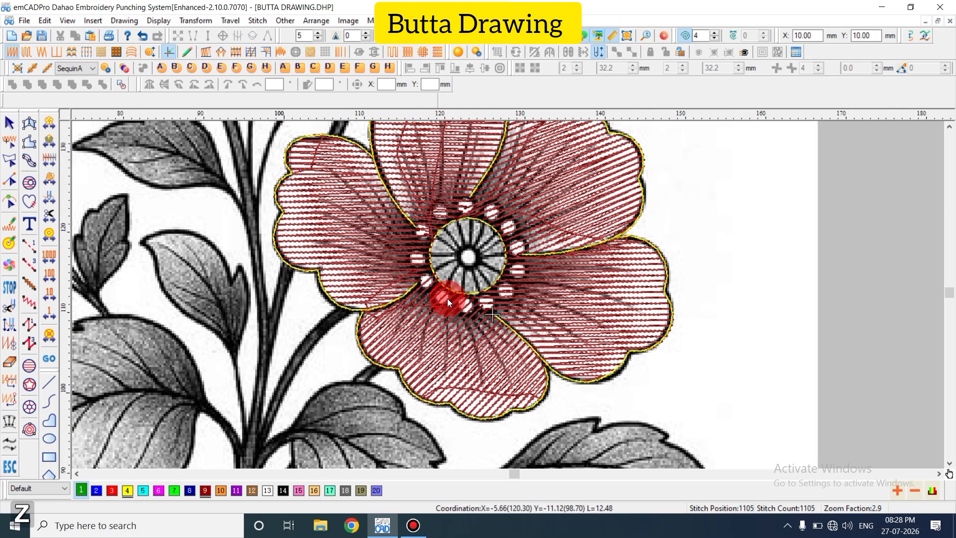
key("z")
key("shift+z")
key("z")
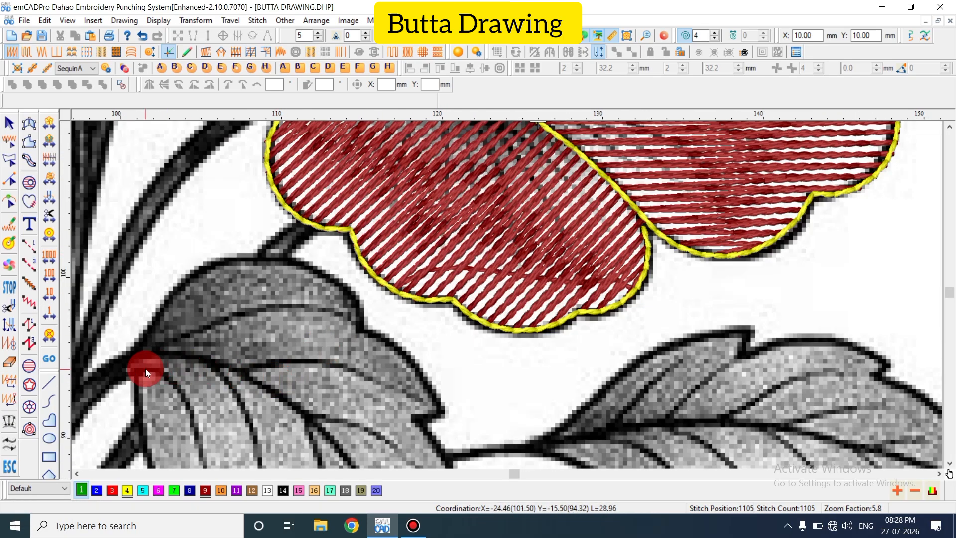
key("shift+z")
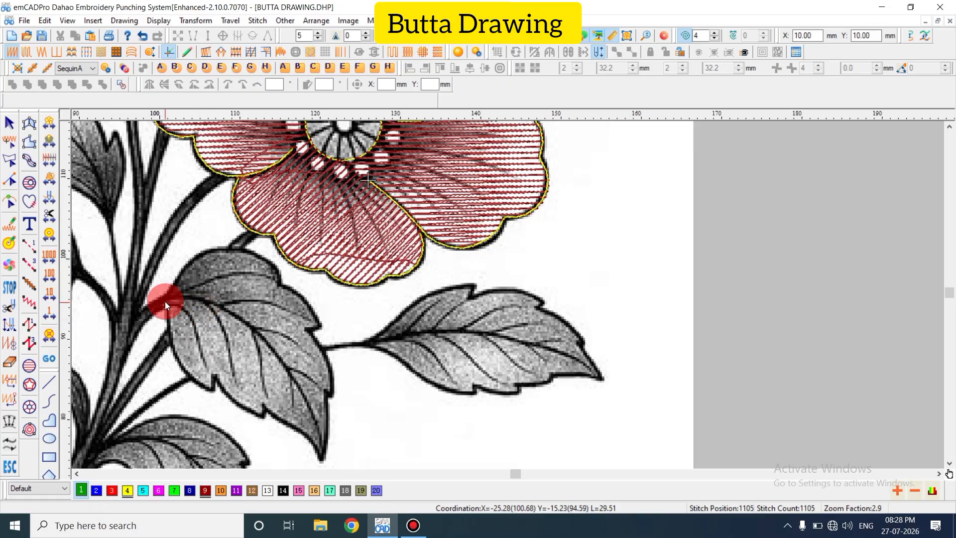
Start a Run stitch in colour 1 at the stem end of the lower-right leaf and trace its upper edge to the first serration
key("z")
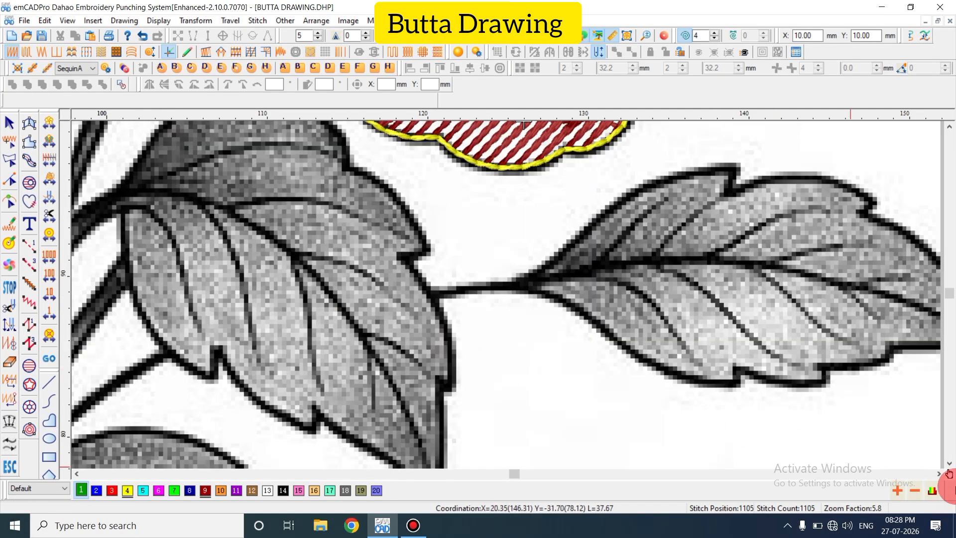
left_click(937, 477)
scroll(388, 365, "up", 1)
scroll(249, 331, "down", 2)
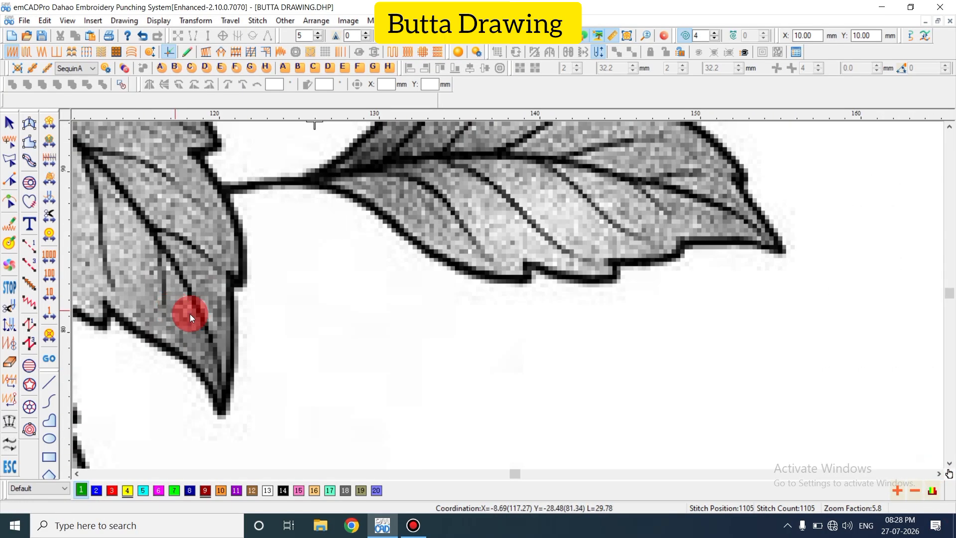
scroll(184, 310, "up", 1)
left_click(28, 248)
left_click(308, 285)
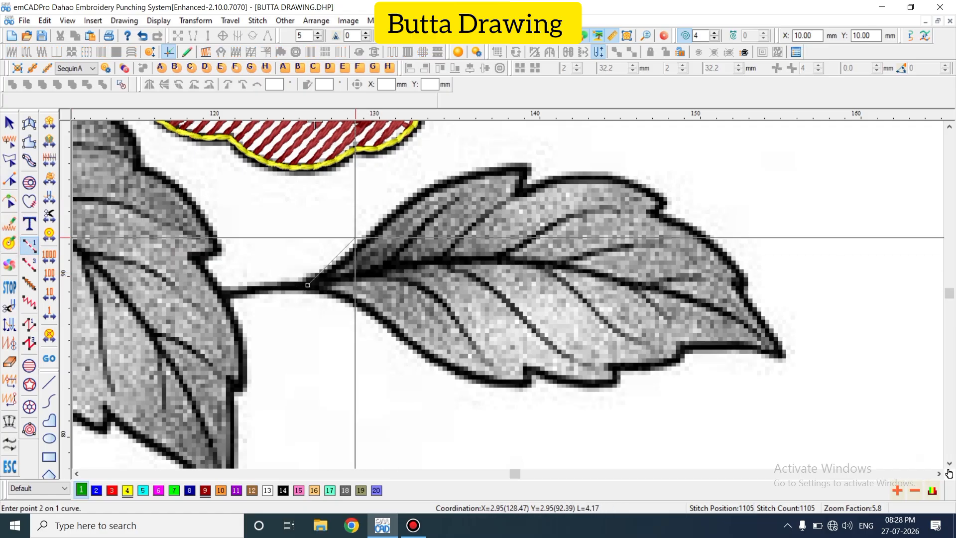
left_click(376, 229)
left_click(441, 182)
left_click(528, 168)
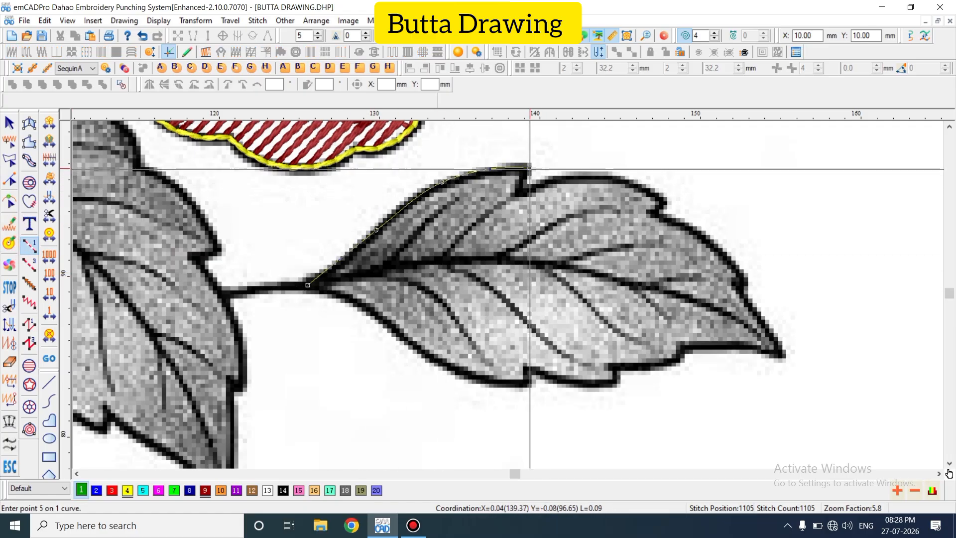
Continue the leaf outline along the serrated upper edge as far as the leaf's pointed tip
left_click(518, 192)
left_click(588, 175)
left_click(669, 202)
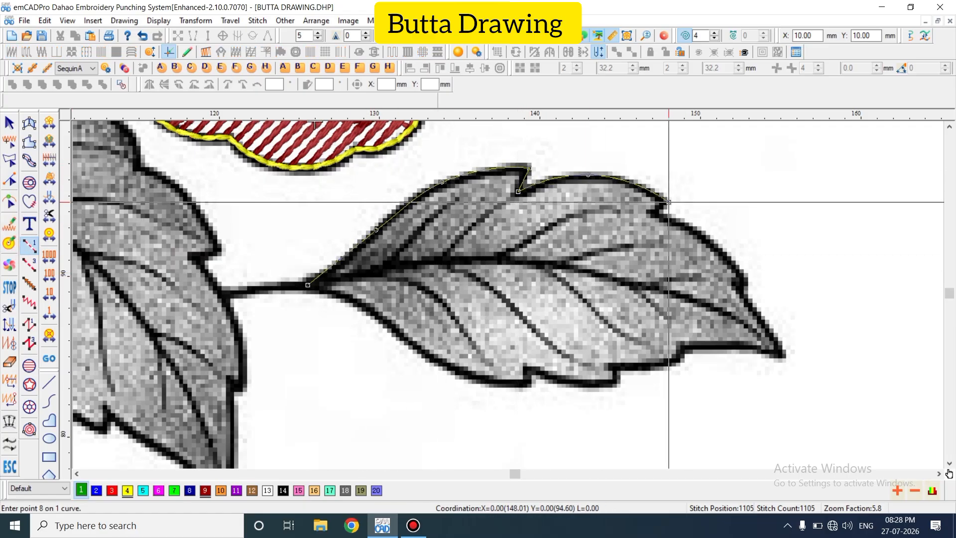
left_click(654, 212)
left_click(725, 251)
left_click(739, 285)
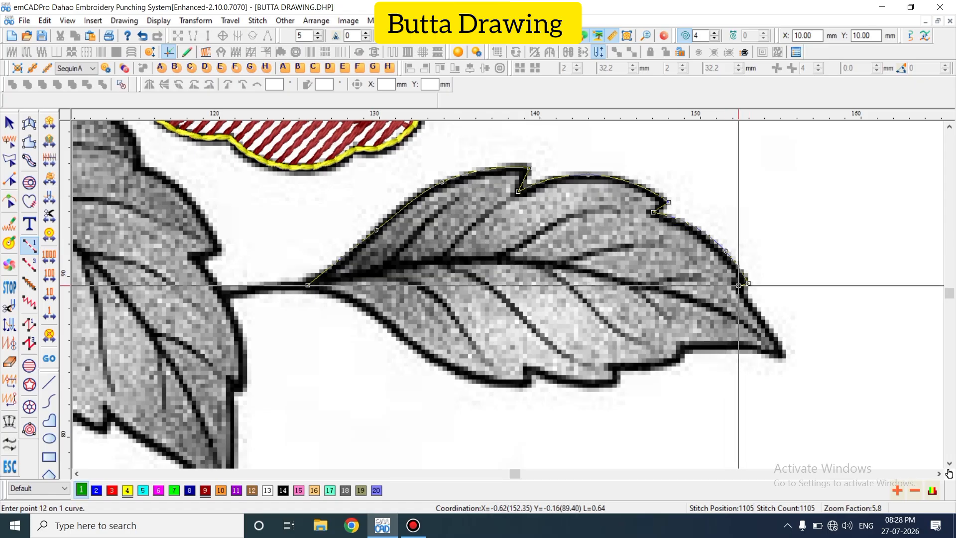
left_click(748, 283)
left_click(765, 323)
left_click(779, 355)
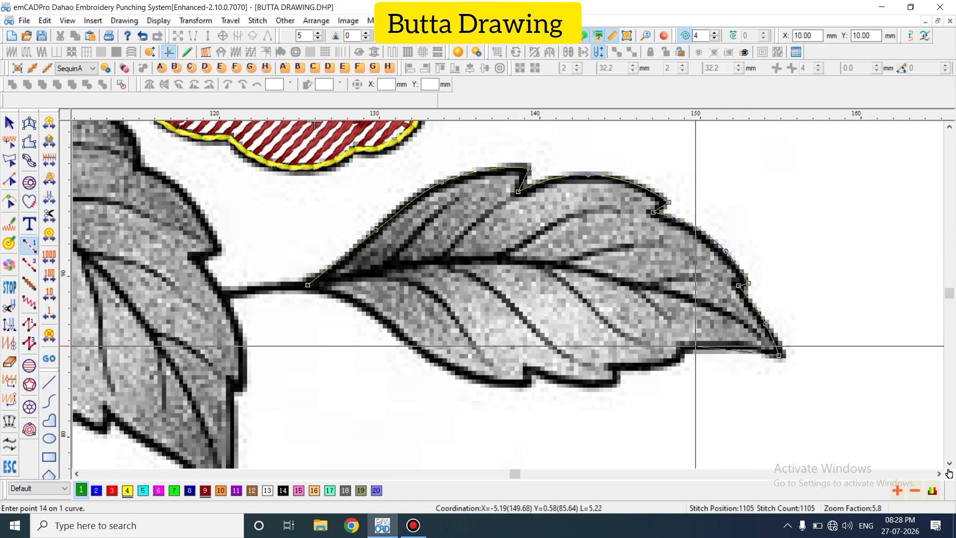
Trace the leaf's serrated lower edge back towards the stem and complete the closed Run stitch outline
left_click(710, 345)
left_click(682, 347)
left_click(673, 360)
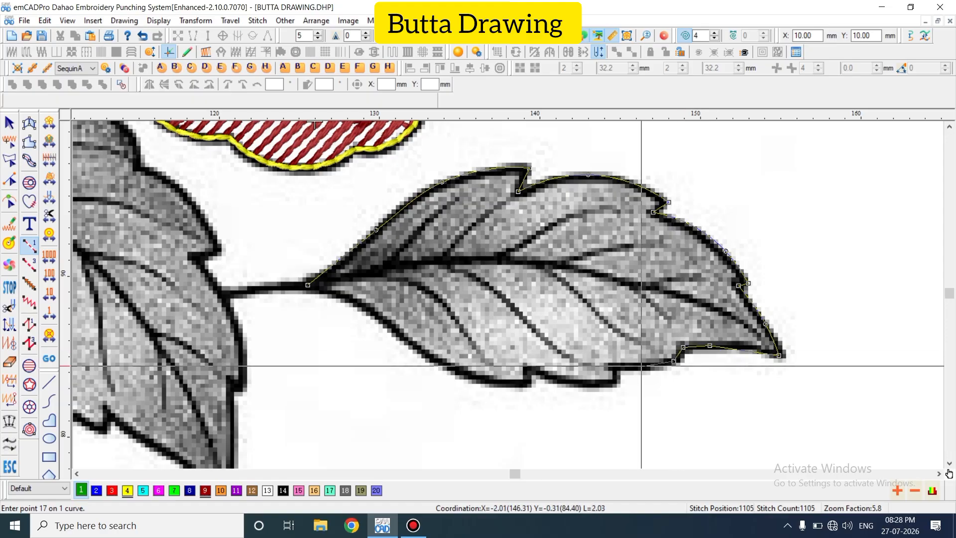
left_click(608, 368)
left_click(615, 383)
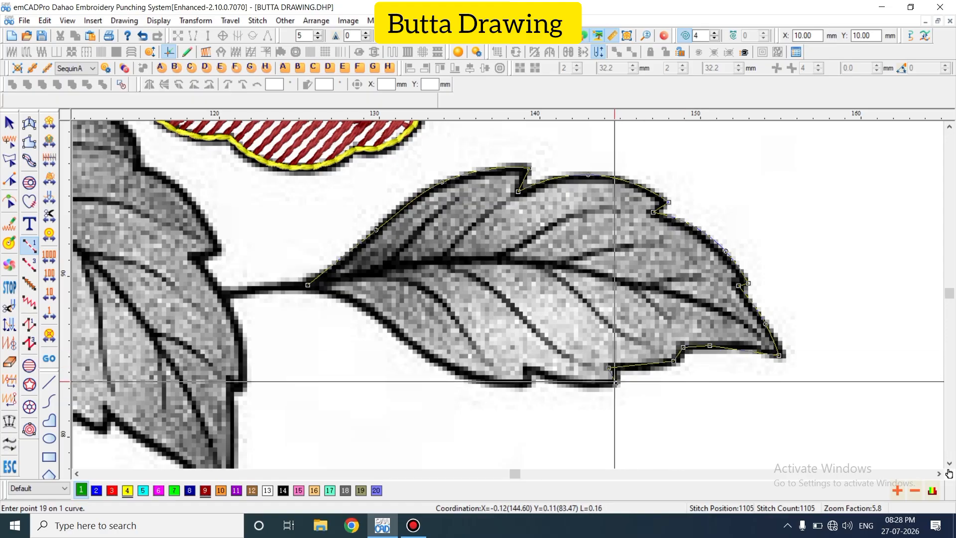
left_click(528, 383)
left_click(525, 369)
left_click(437, 362)
left_click(354, 301)
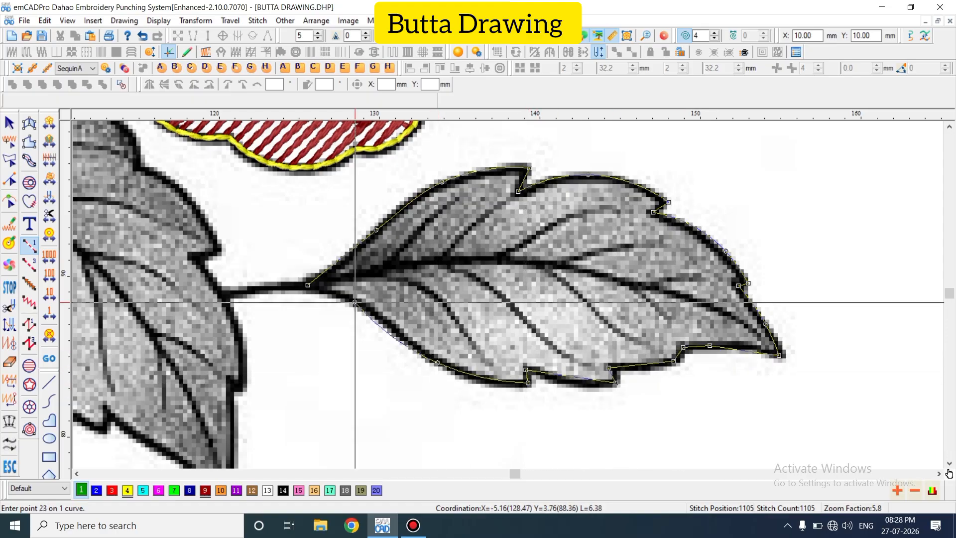
key("Return")
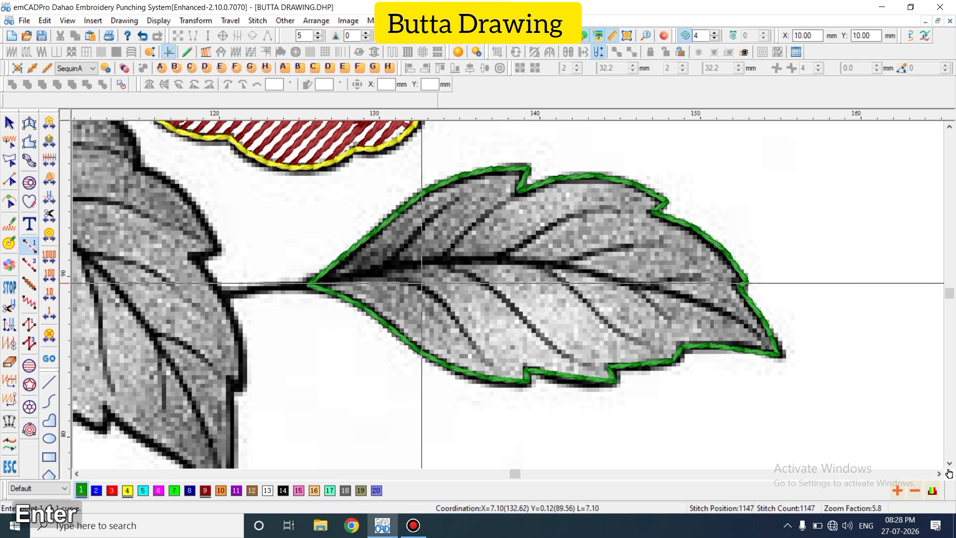
Reshape the leaf outline's lower notch nearest the tip by moving its corner nodes and smoothing the adjacent node, then show the drawing again
key("d")
key("t")
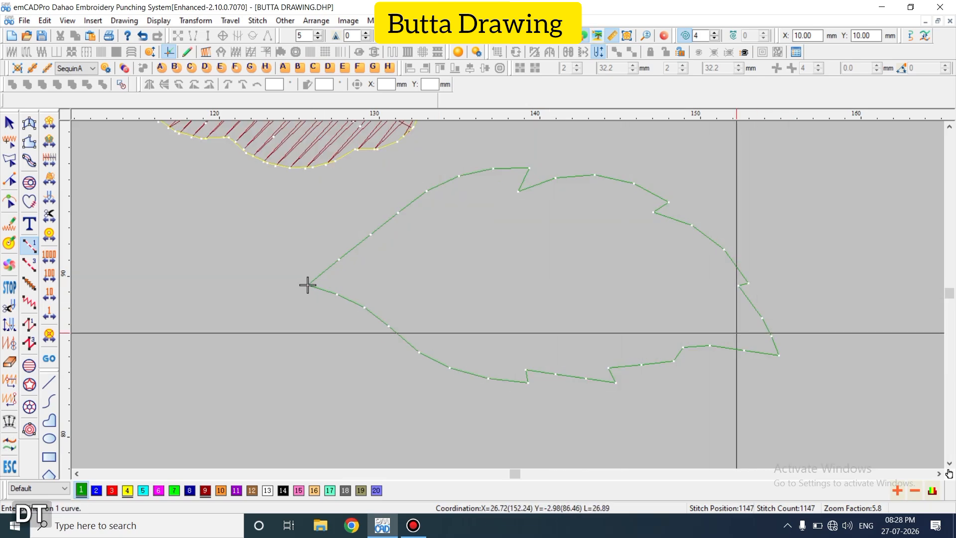
key("Escape")
left_click(661, 362)
key("h")
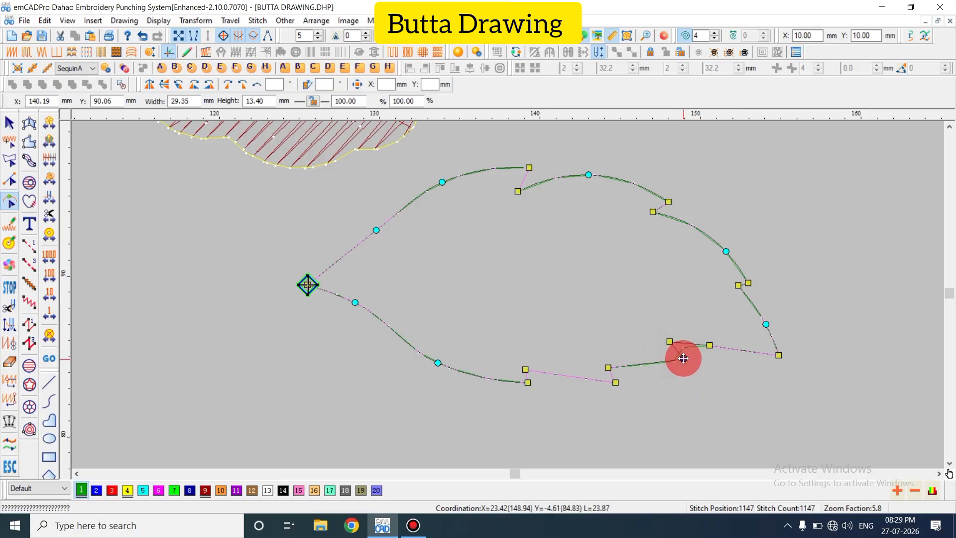
key("space")
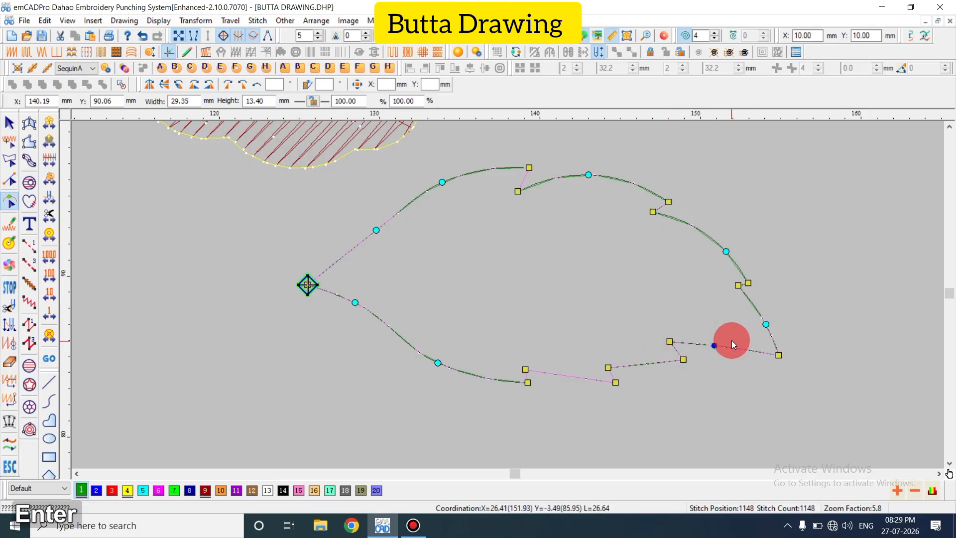
key("Escape")
key("d")
key("z")
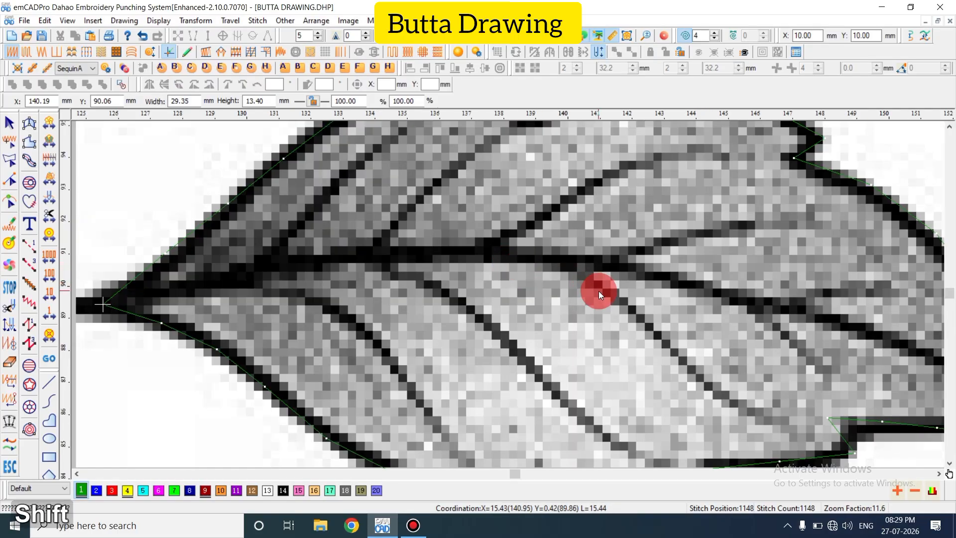
Draw a Run stitch midrib curve from the leaf's stem end to its pointed tip and hide the drawing
key("shift+z")
left_click(939, 473)
left_click(938, 473)
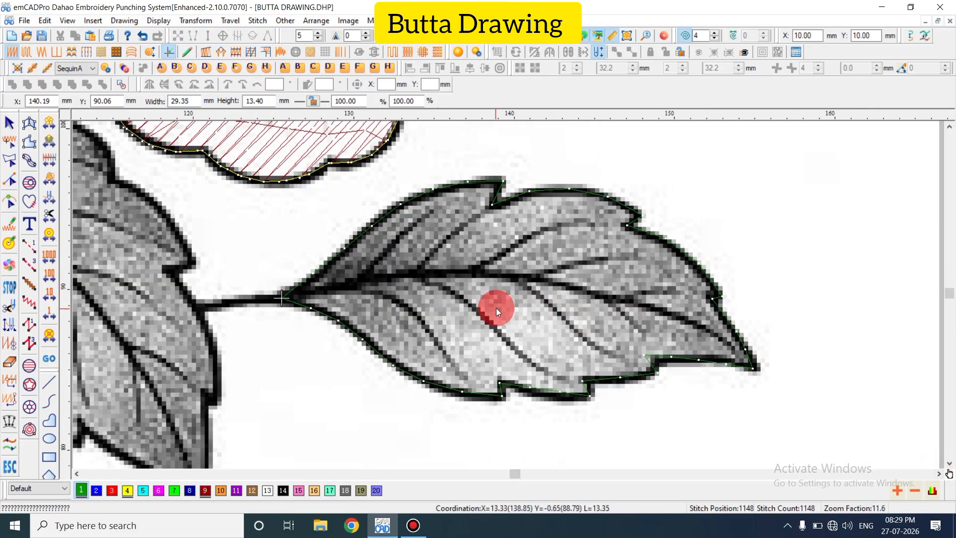
key("shift+z")
key("shift+n")
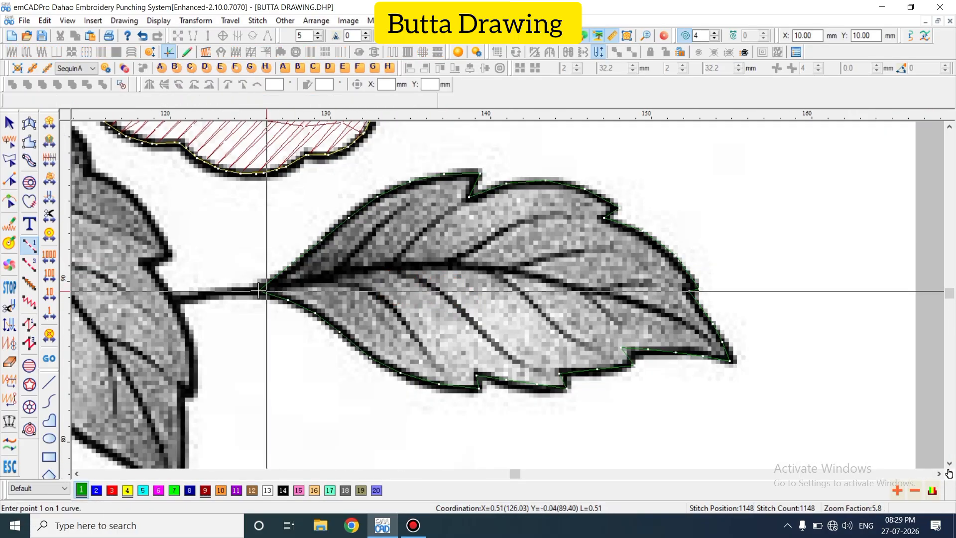
left_click(263, 291)
left_click(400, 266)
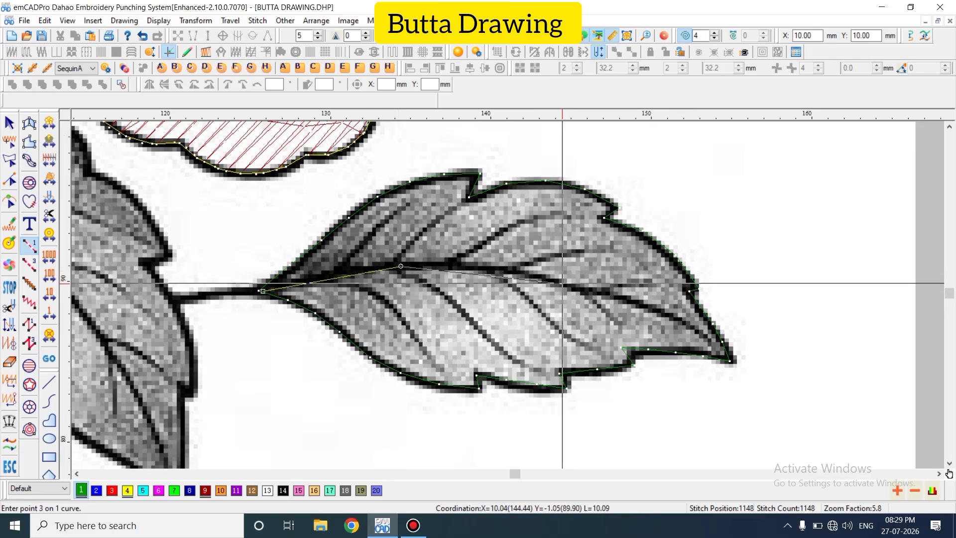
left_click(563, 282)
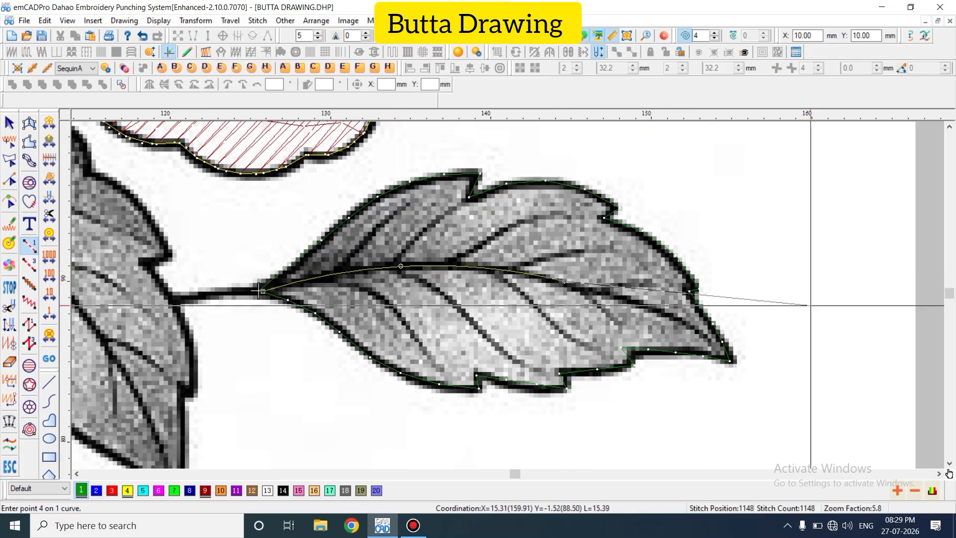
left_click(731, 360)
key("d")
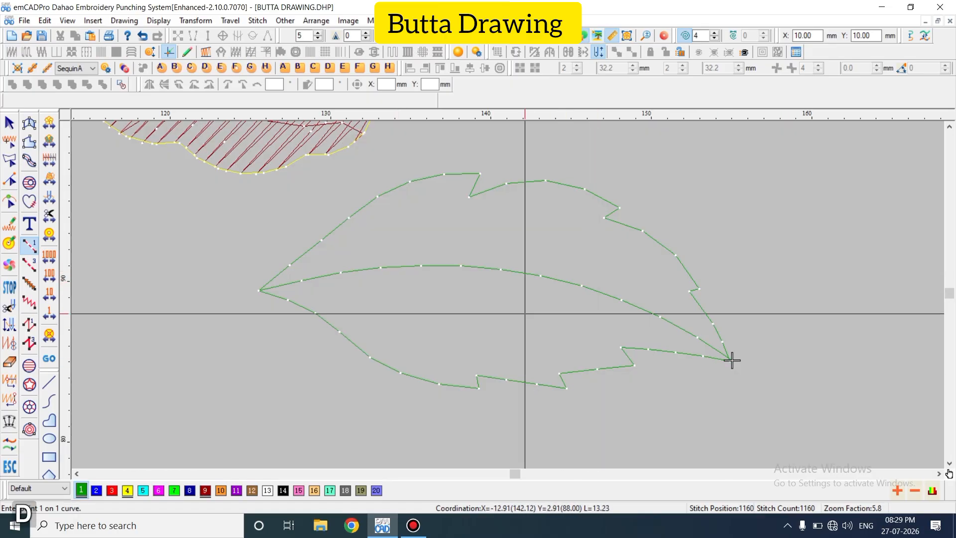
key("Escape")
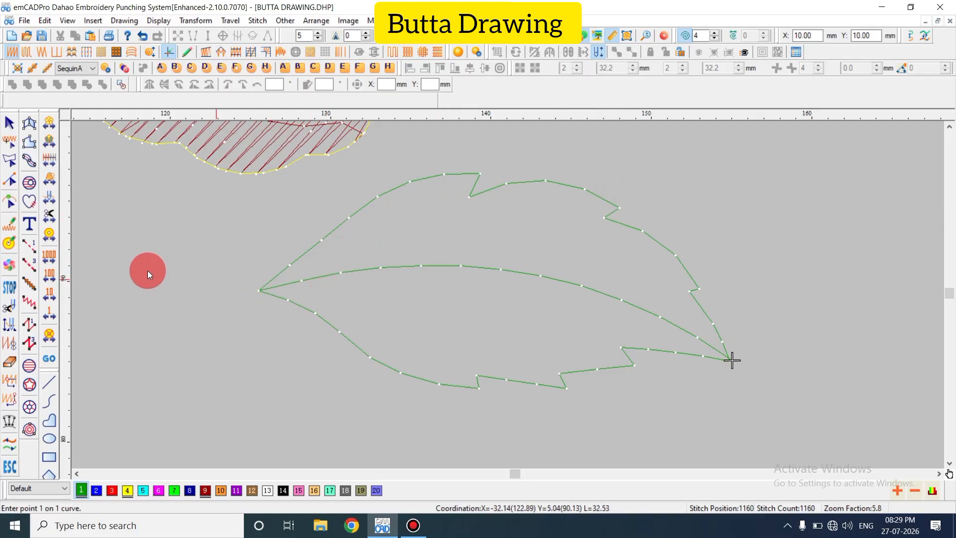
Start a Complex Fill in colour 1 at the leaf's stem end
left_click(31, 146)
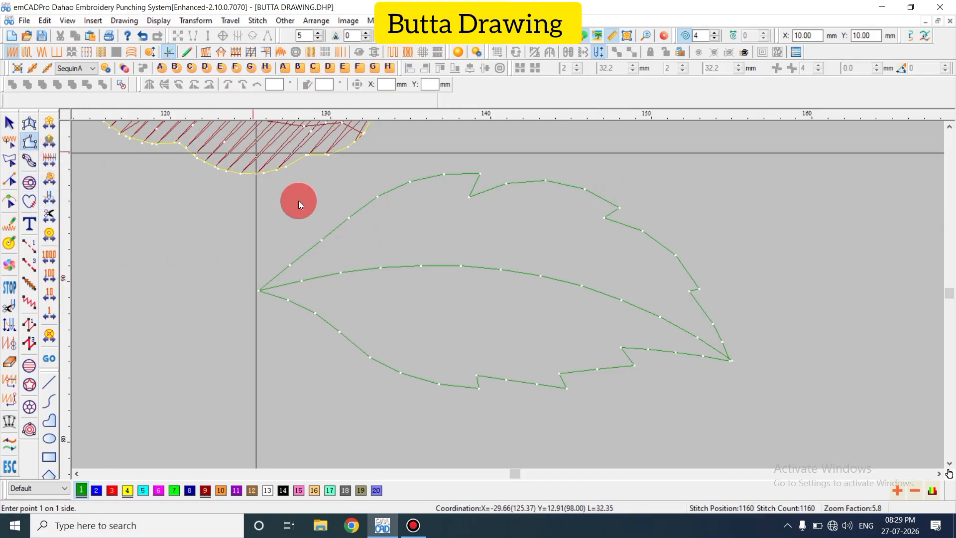
left_click(258, 290)
left_click(369, 200)
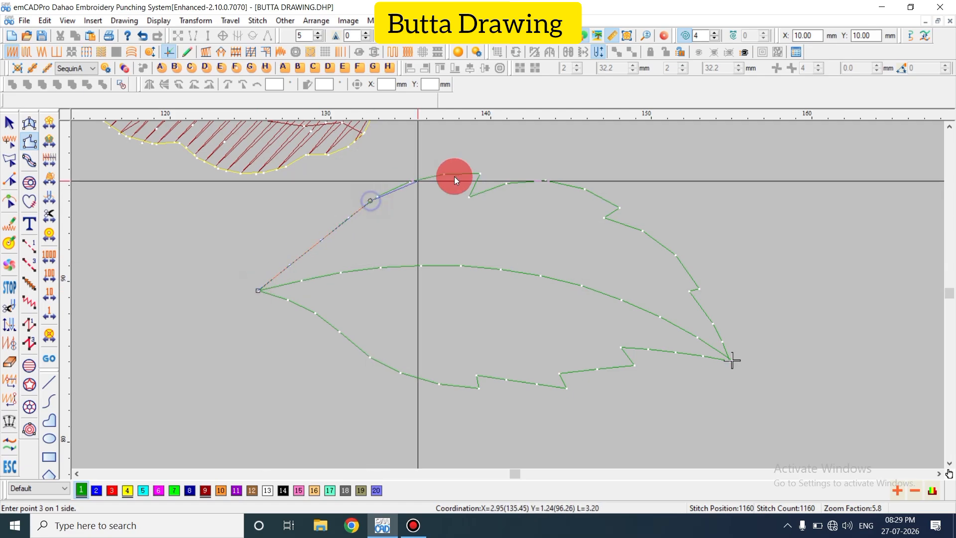
left_click(444, 173)
left_click(481, 173)
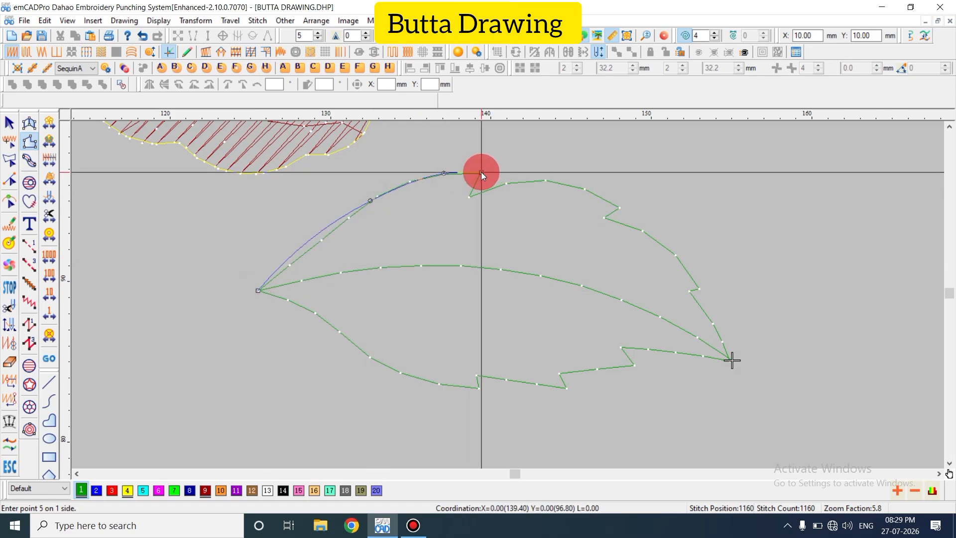
key("BackSpace")
key("BackSpace")
key("BackSpace")
Trace the fill's first side along the leaf's upper edge, following the first and second serrations
left_click(316, 243)
left_click(387, 192)
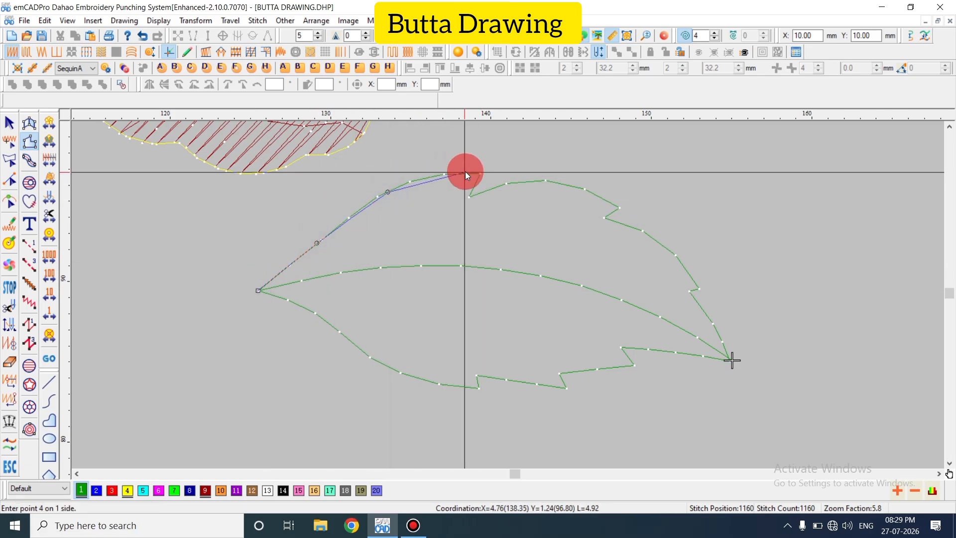
left_click(476, 173)
left_click(470, 196)
left_click(535, 181)
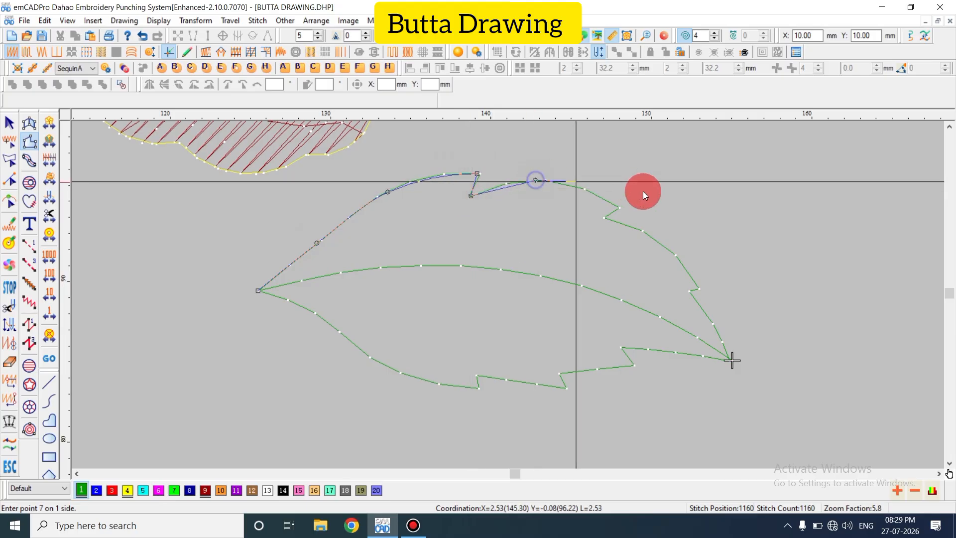
left_click(620, 207)
left_click(606, 217)
Continue the first side around the third serration to the leaf's pointed tip and finish that side
left_click(671, 251)
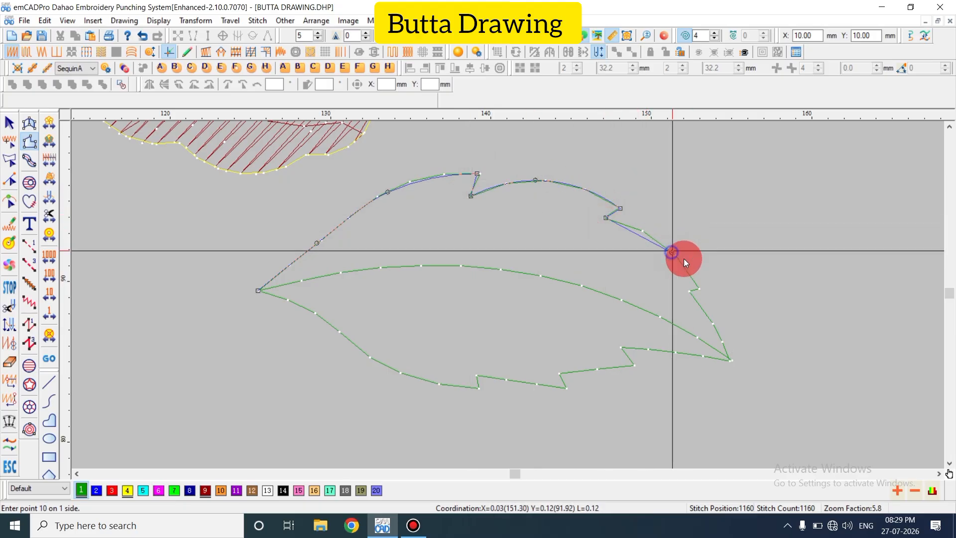
left_click(697, 288)
left_click(686, 292)
left_click(715, 327)
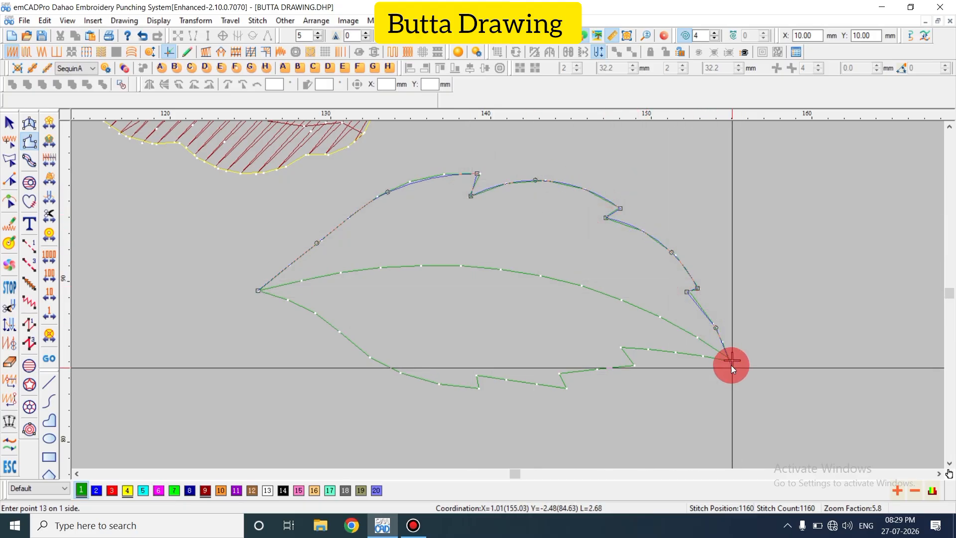
left_click(724, 353)
key("Return")
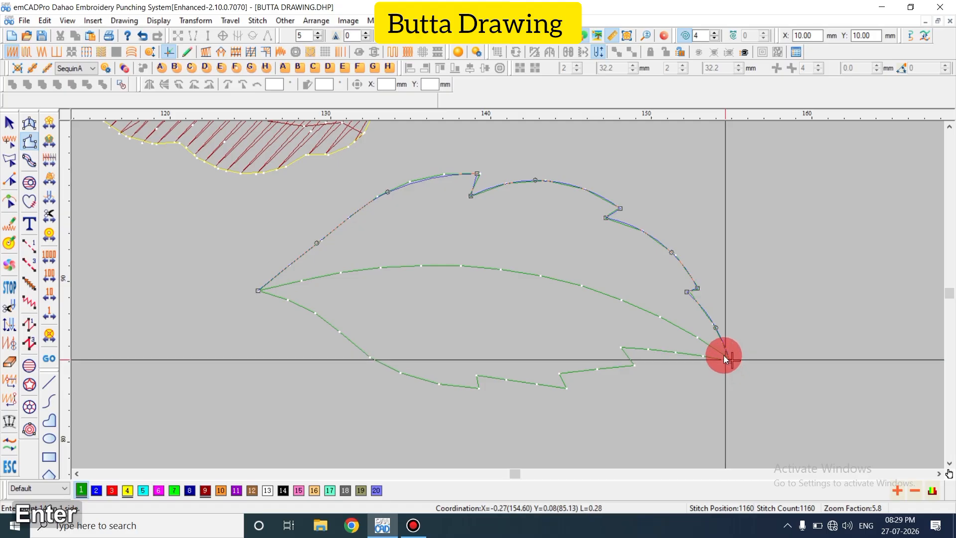
Trace the fill's second side along the midrib from stem end to tip and generate the upper half's Complex Fill
left_click(258, 291)
left_click(394, 269)
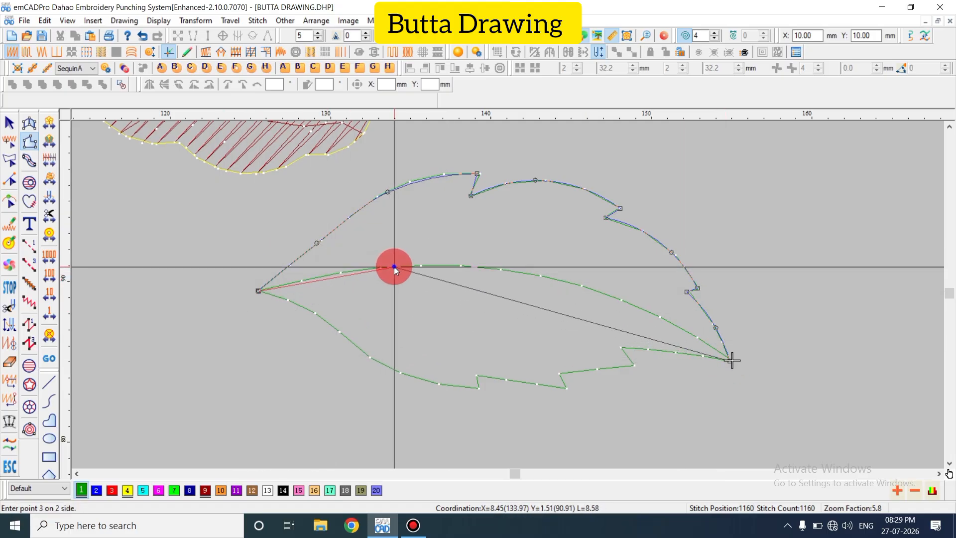
left_click(556, 279)
left_click(676, 323)
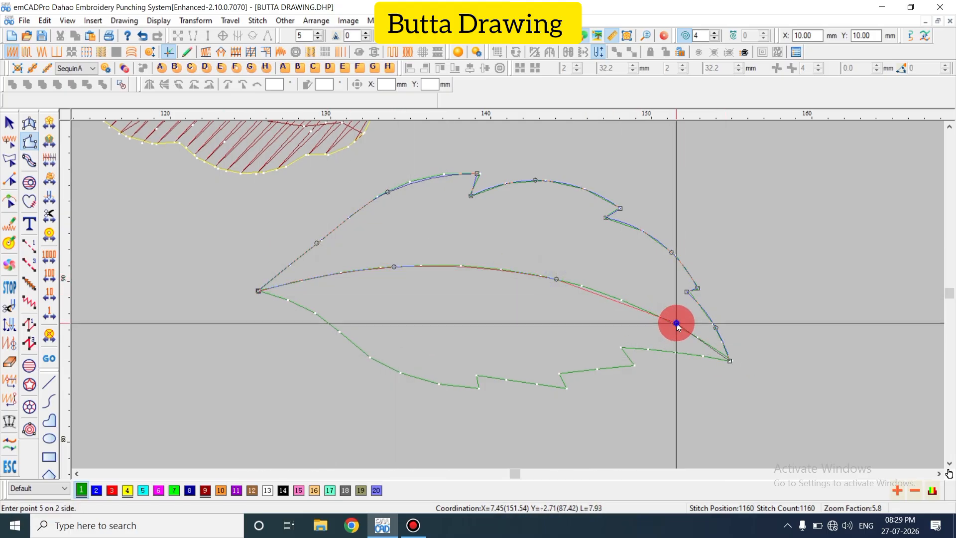
left_click(731, 360)
key("Return")
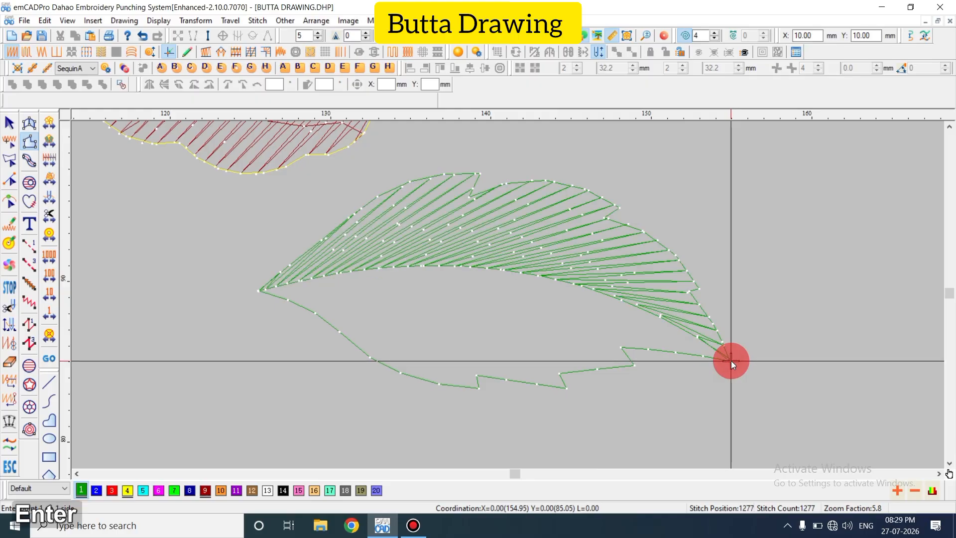
key("Escape")
Reshape the stitch direction line of the upper leaf half's fill so the stitches slant diagonally from the midrib to the serrated edge
key("d")
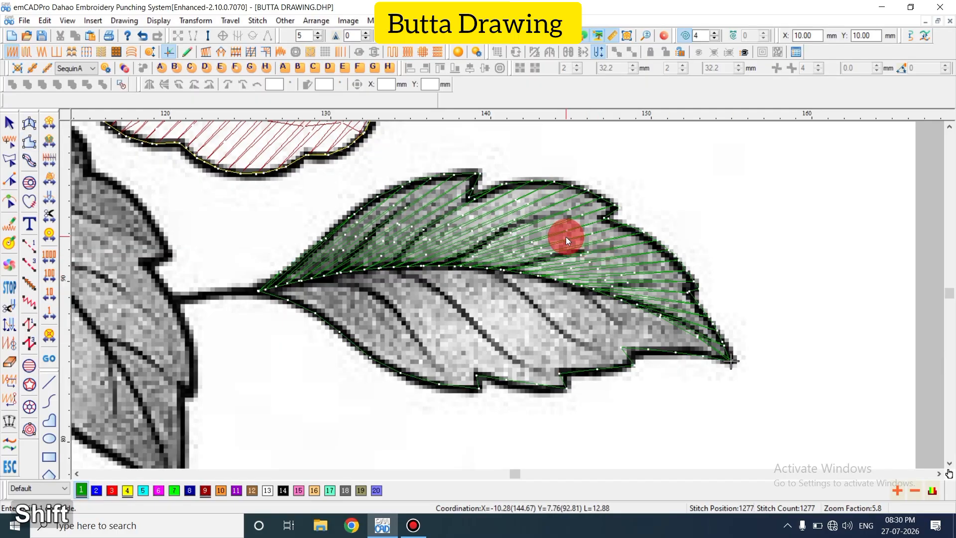
key("shift+z")
key("z")
key("t")
key("t")
left_click(513, 234)
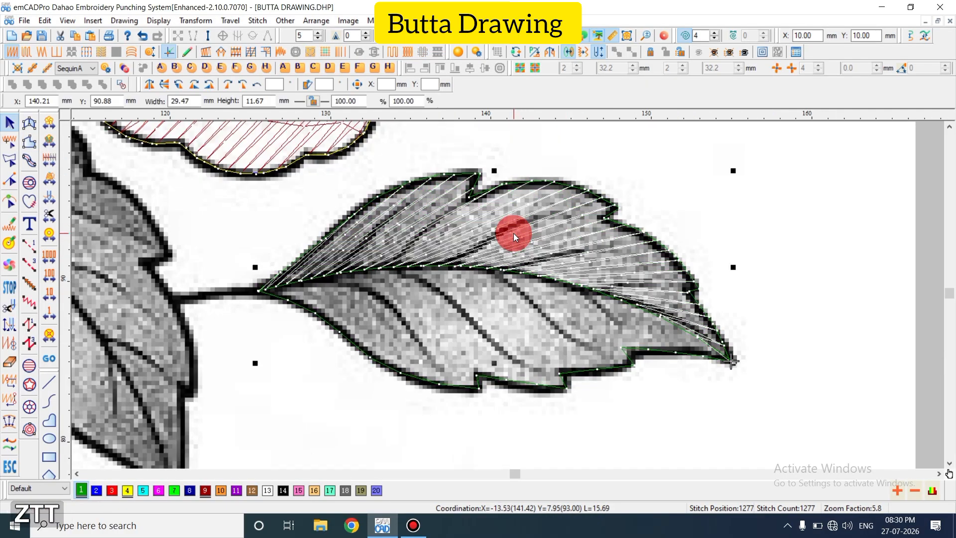
key("d")
key("h")
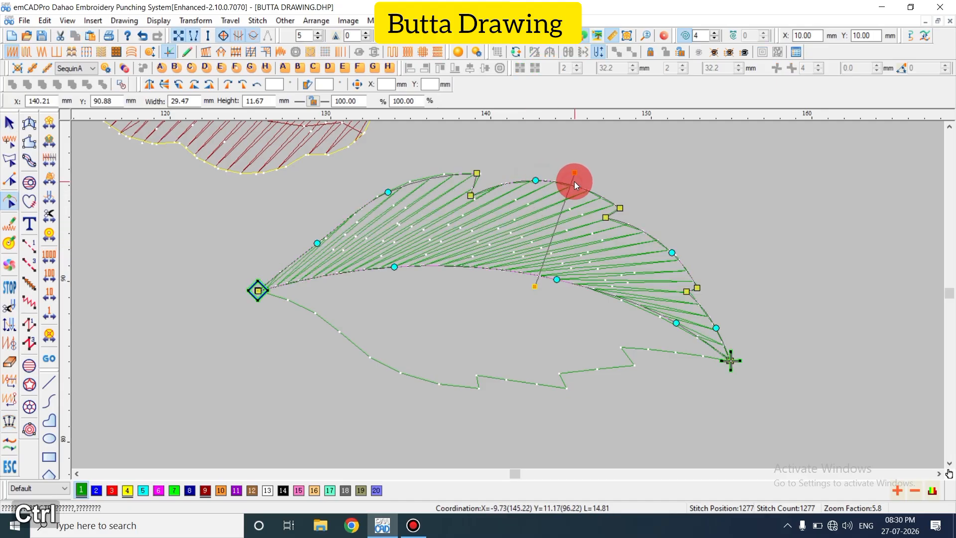
key("Return")
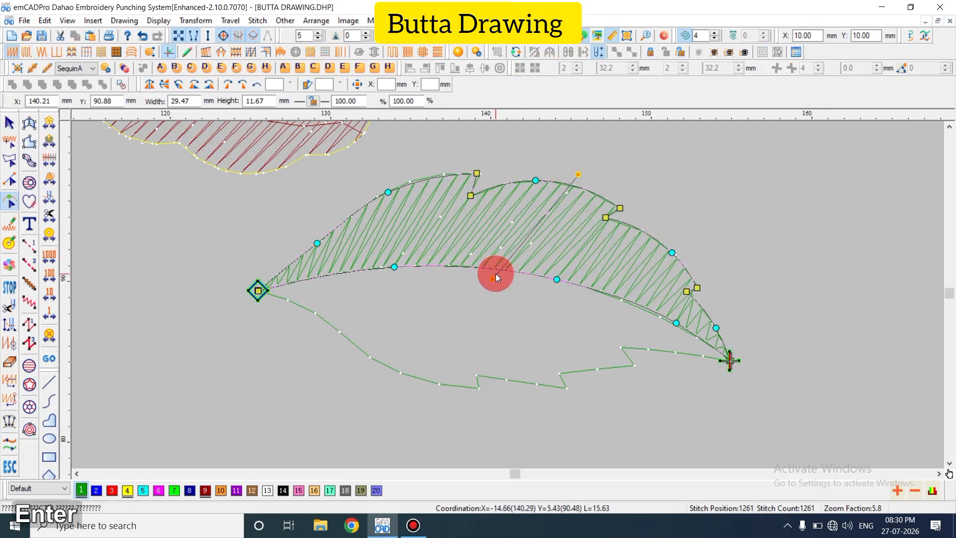
key("Return")
left_click(629, 184)
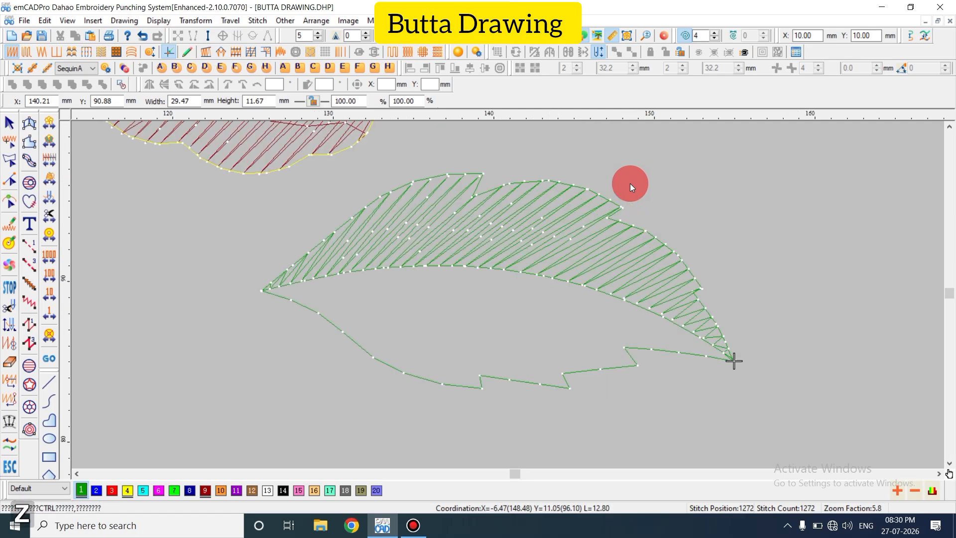
Recolour the upper leaf half's fill to colour 17 and check it in the realistic stitch view
left_click(592, 243)
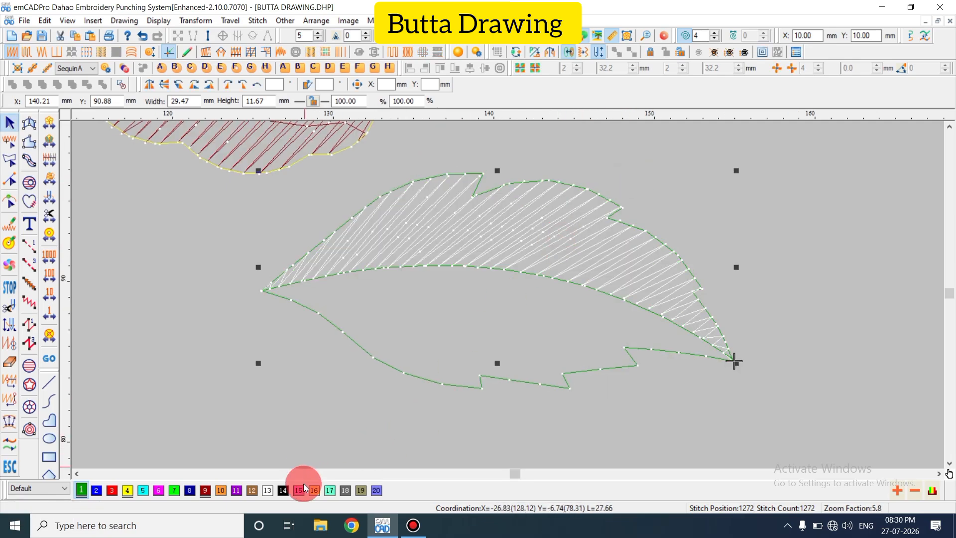
left_click(330, 492)
key("Escape")
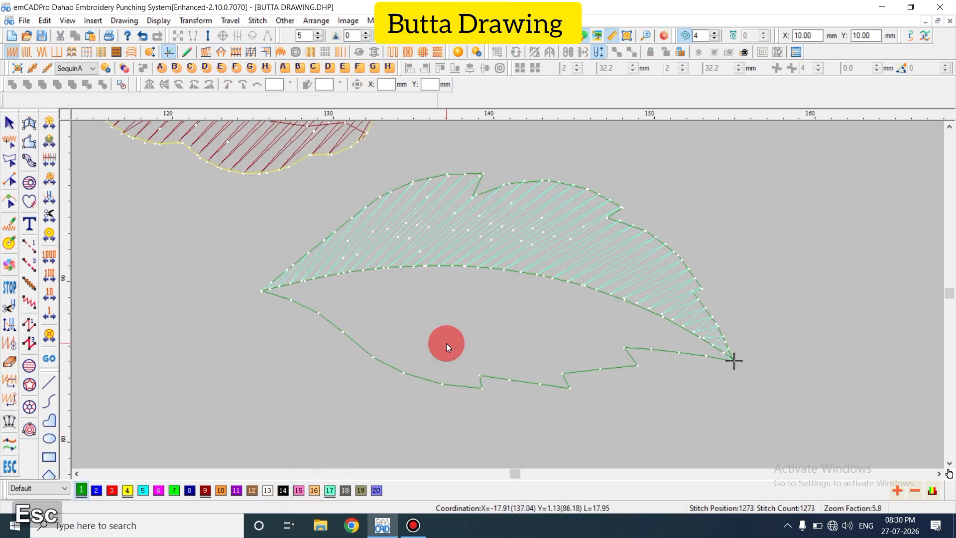
key("t")
key("z")
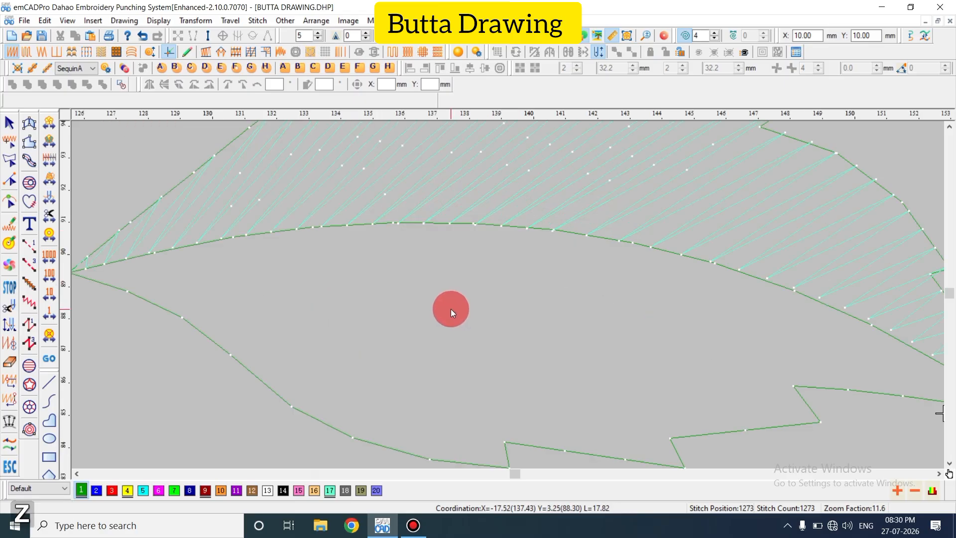
key("Escape")
key("z")
key("shift")
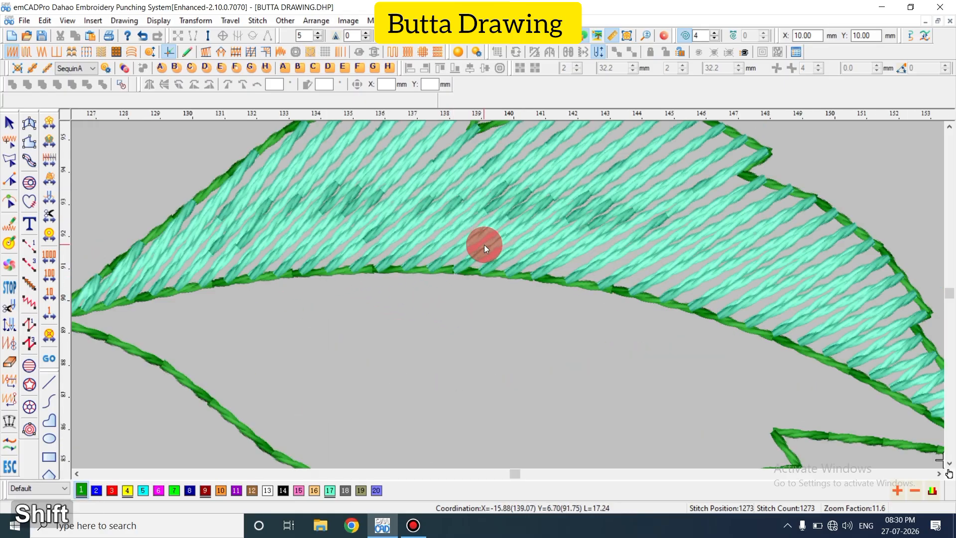
Return to the plain stitch view and start a Complex Fill at the stem end, tracing the leaf's lower edge through its first notch
left_click(28, 158)
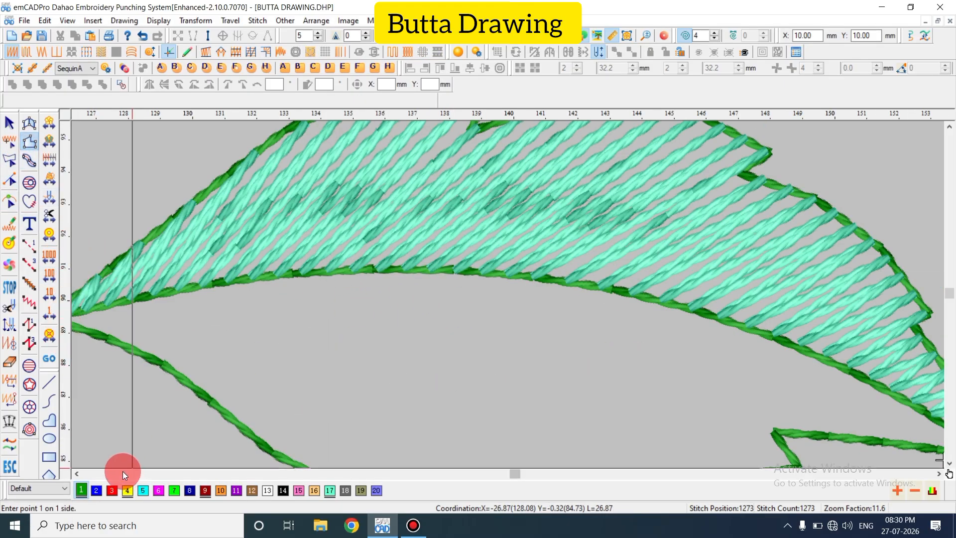
key("t")
left_click(75, 473)
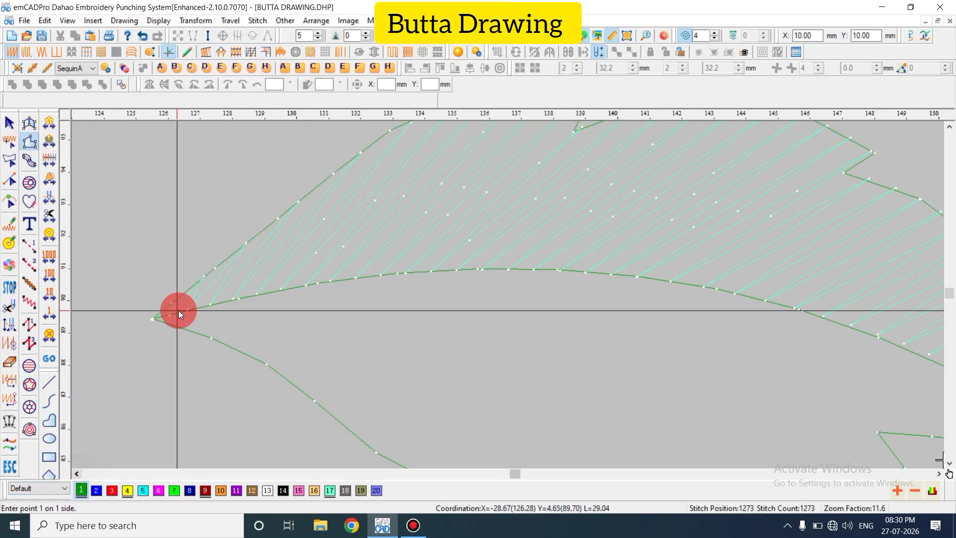
left_click(154, 319)
key("BackSpace")
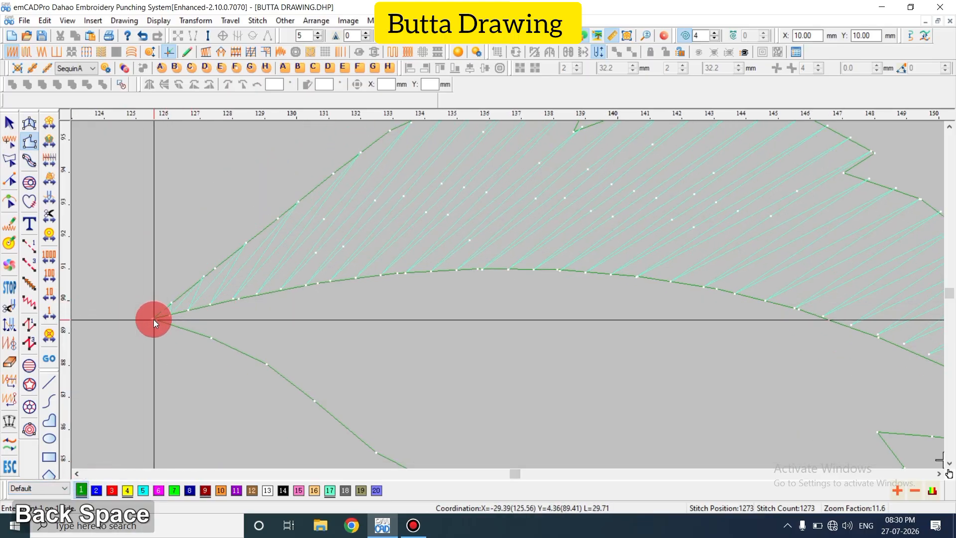
left_click(154, 319)
scroll(274, 304, "down", 3)
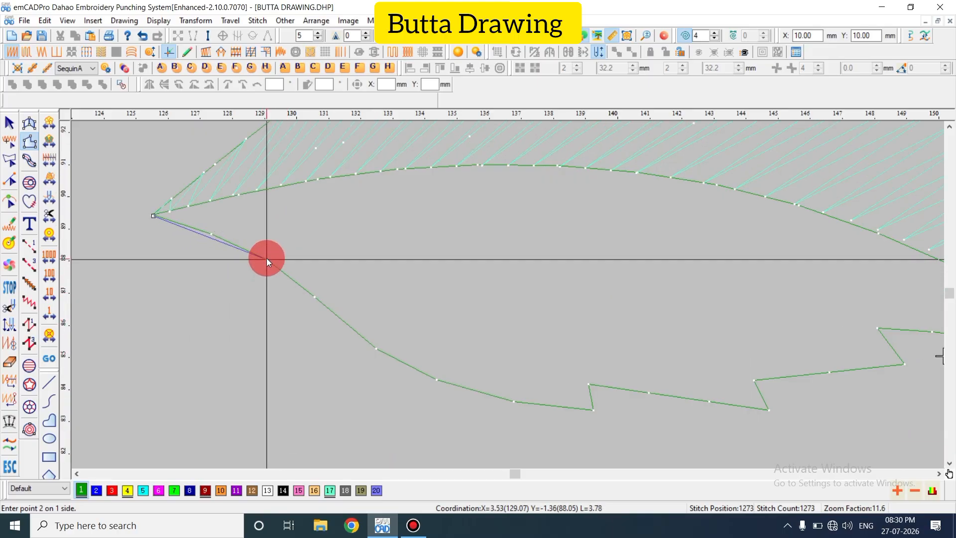
left_click(267, 261)
left_click(360, 334)
left_click(463, 387)
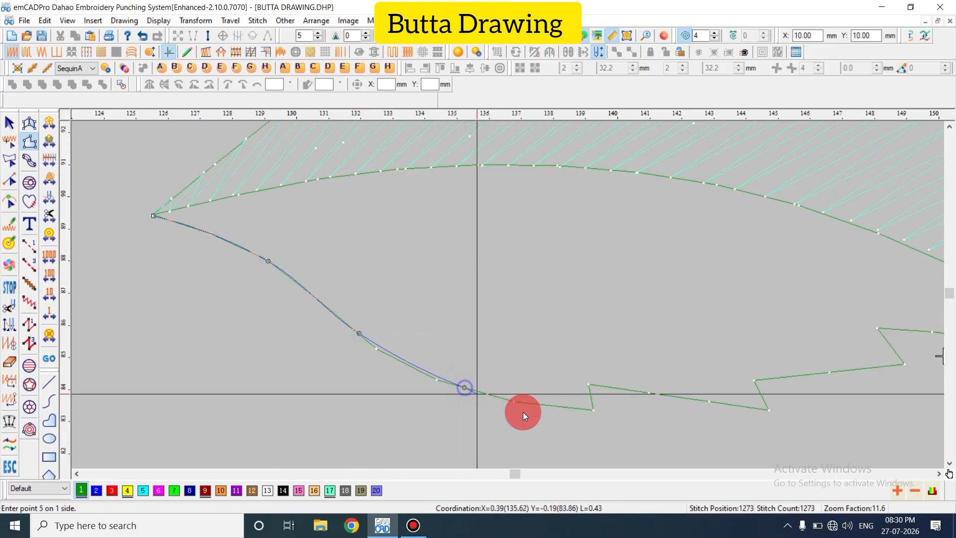
left_click(592, 408)
left_click(588, 384)
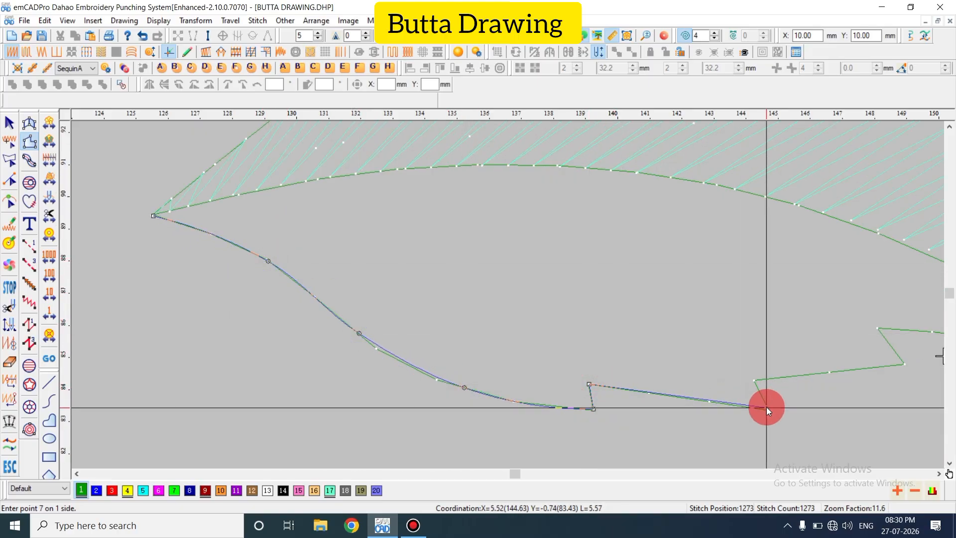
Continue the fill's first side along the two remaining lower notches to the pointed tip and finish that side
left_click(766, 409)
left_click(753, 382)
left_click(904, 362)
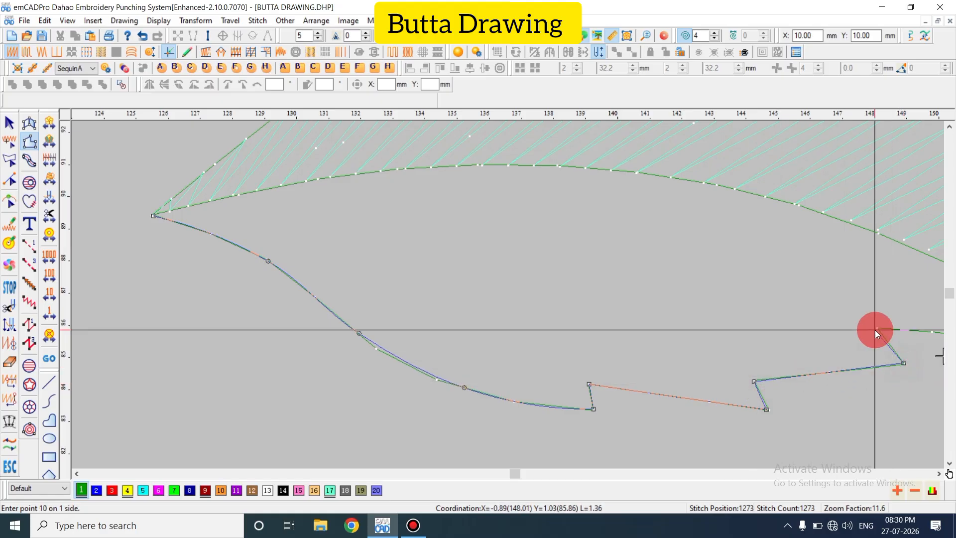
left_click(876, 328)
scroll(890, 331, "right", 5)
left_click(891, 354)
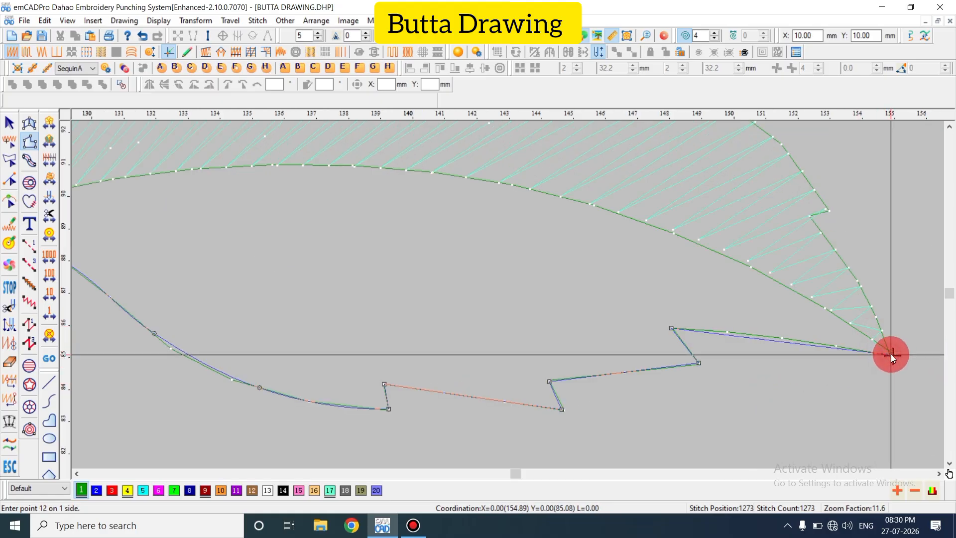
key("Return")
scroll(160, 190, "left", 15)
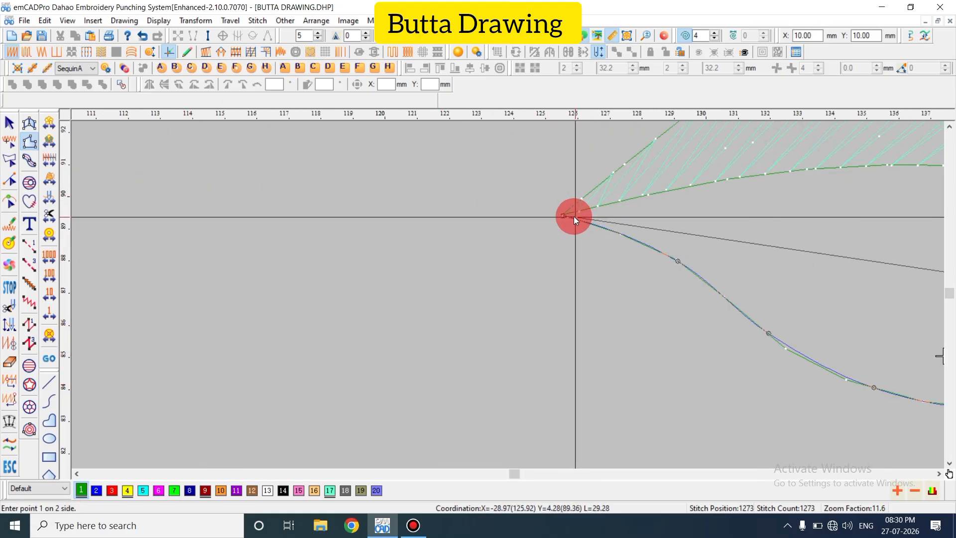
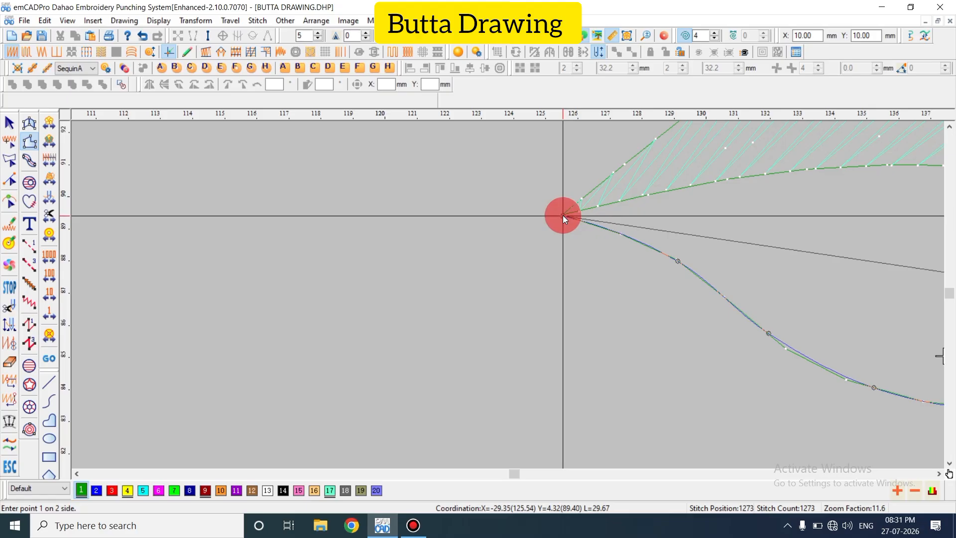
Trace the Complex Fill's second side along the midrib from the stem end to the pointed tip and generate the fill
left_click(562, 215)
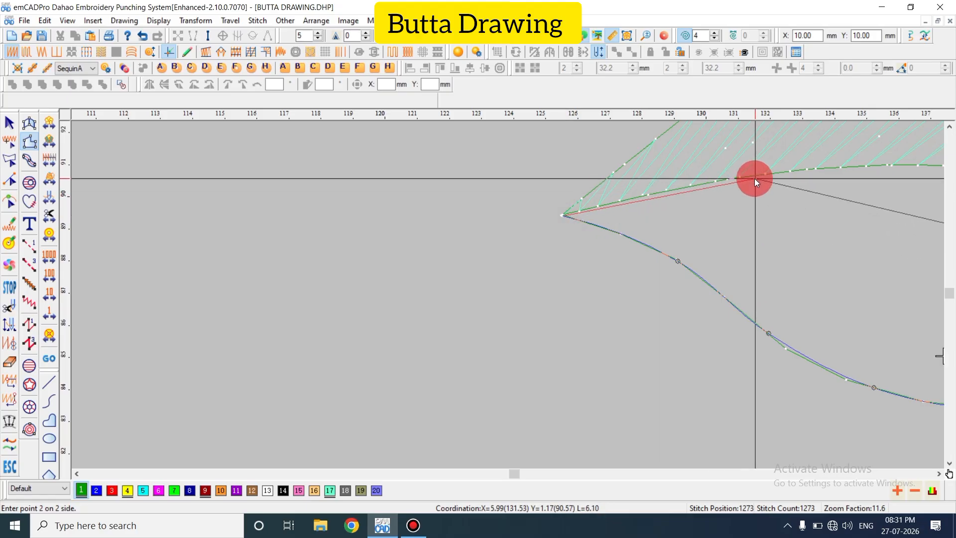
left_click(718, 180)
left_click(763, 259)
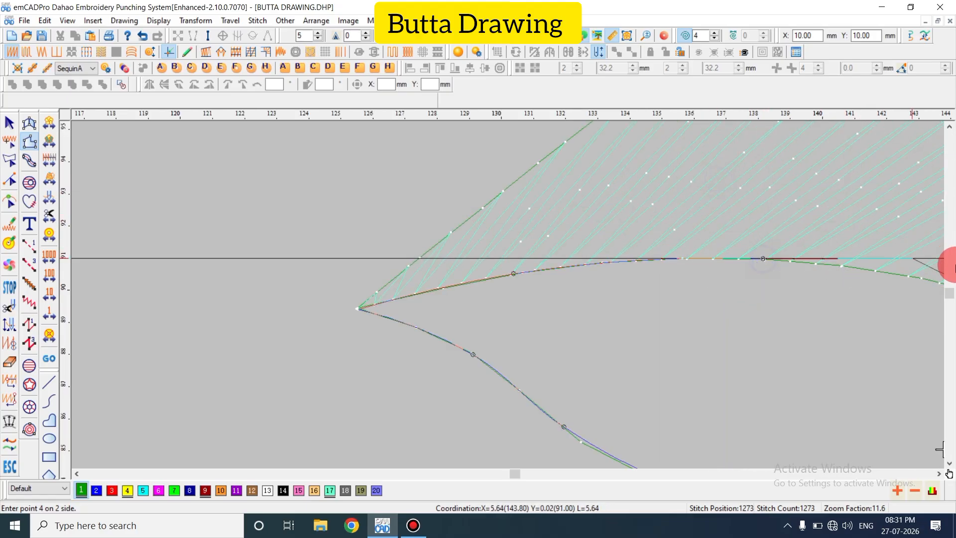
left_click(819, 304)
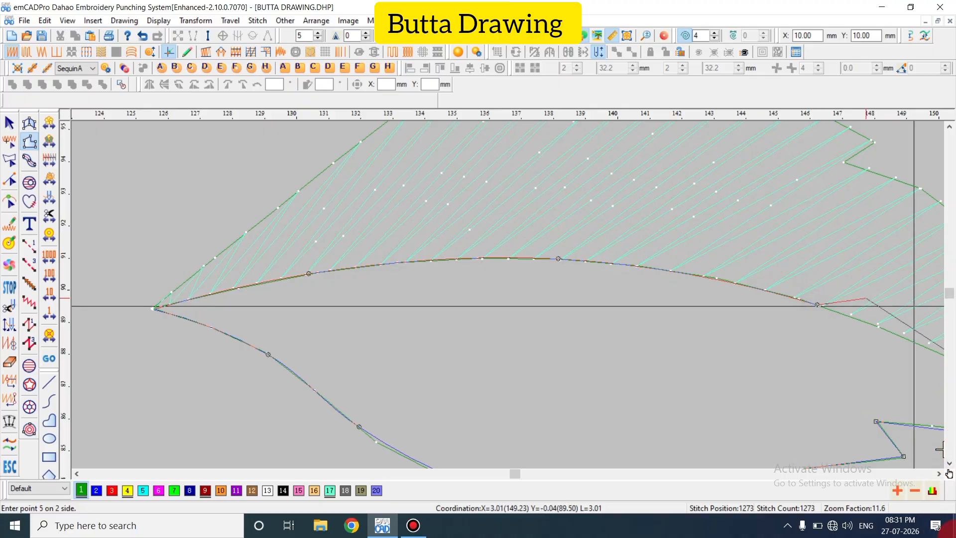
left_click(599, 294)
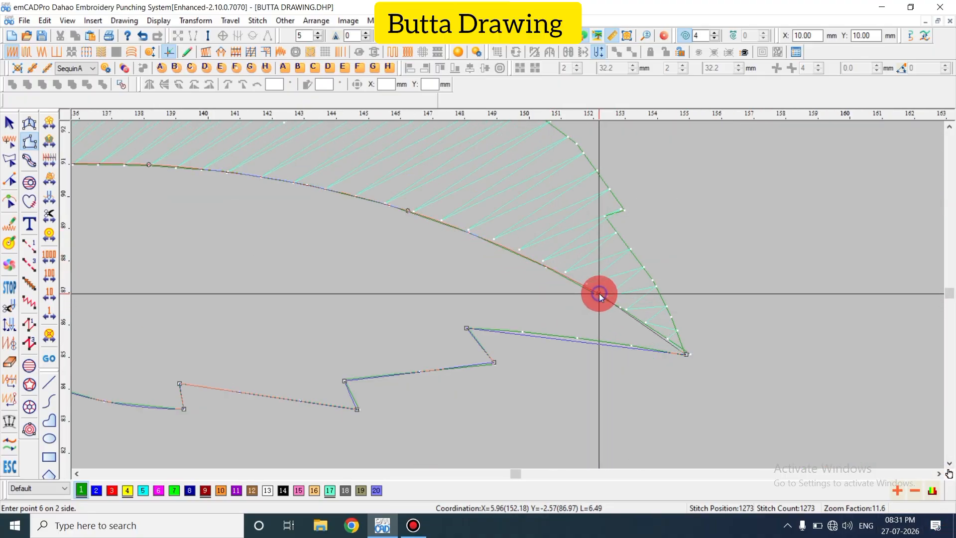
left_click(687, 354)
key("Return")
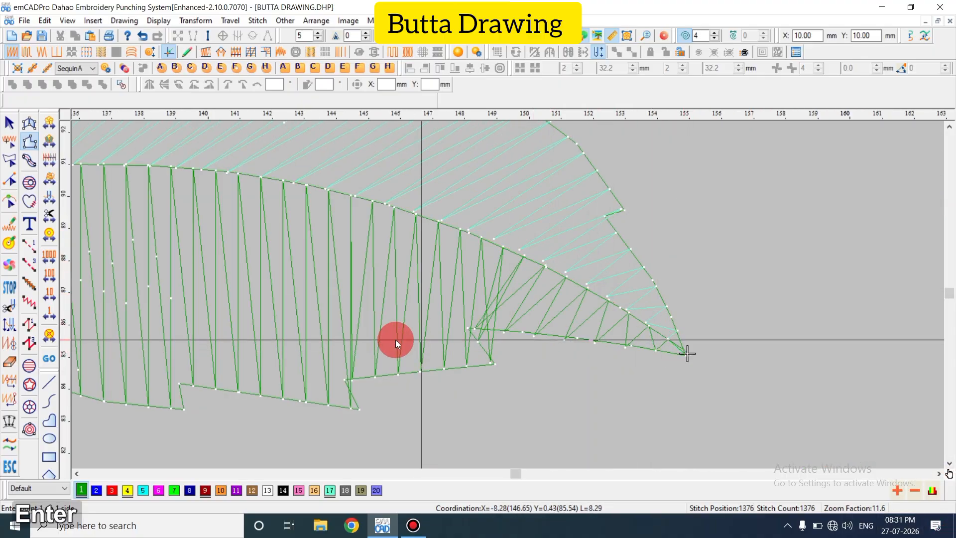
Reshape the stitch direction line of the lower leaf half's fill so the stitches slant diagonally from the midrib to the lower edge
key("shift+z")
key("shift+z")
key("z")
right_click(303, 330)
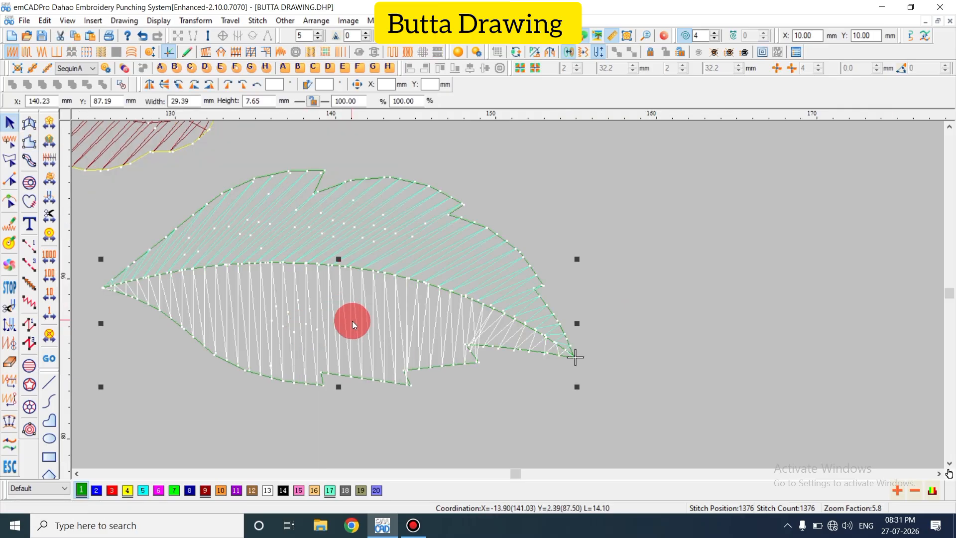
key("h")
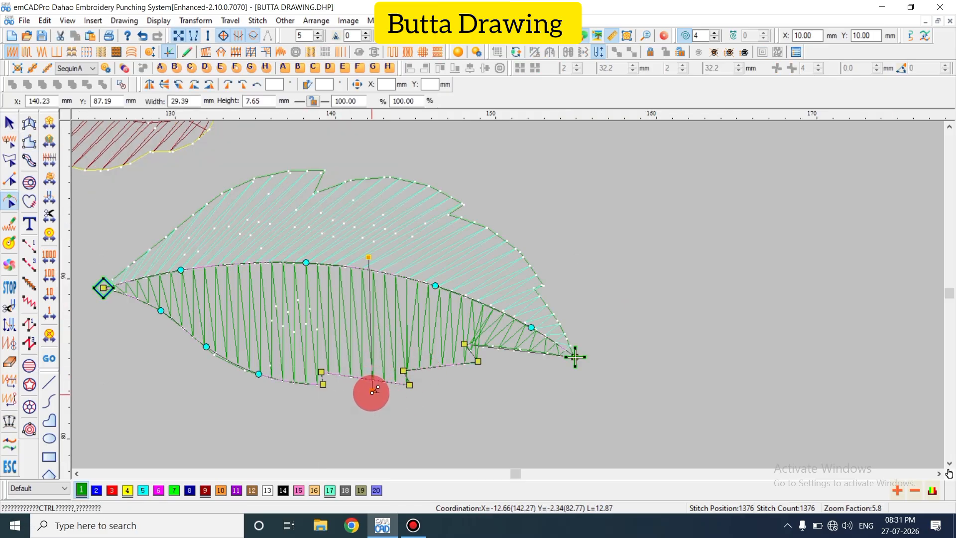
left_click(427, 384)
key("Return")
key("Escape")
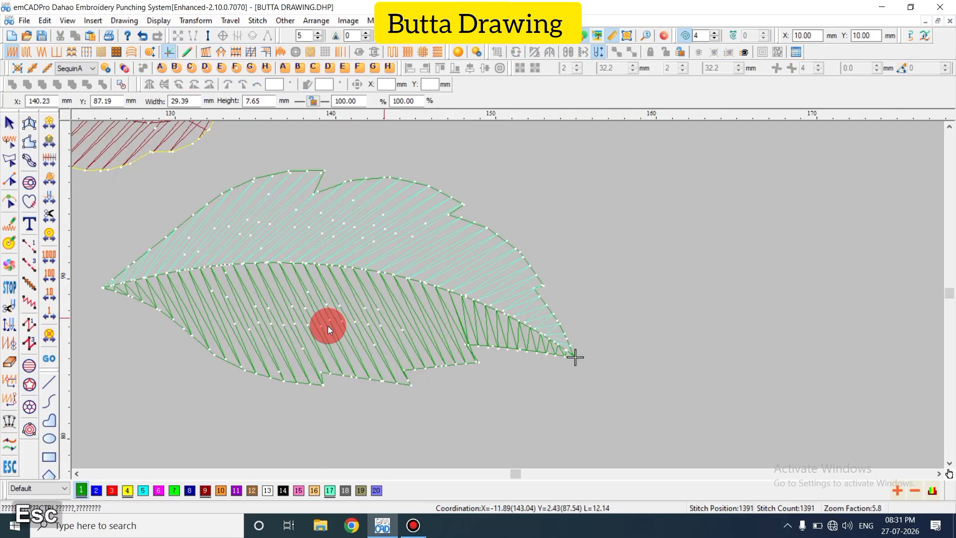
Recolour the lower leaf half's fill to colour 17 and check the leaf in the realistic stitch view
left_click(317, 316)
left_click(324, 490)
key("Escape")
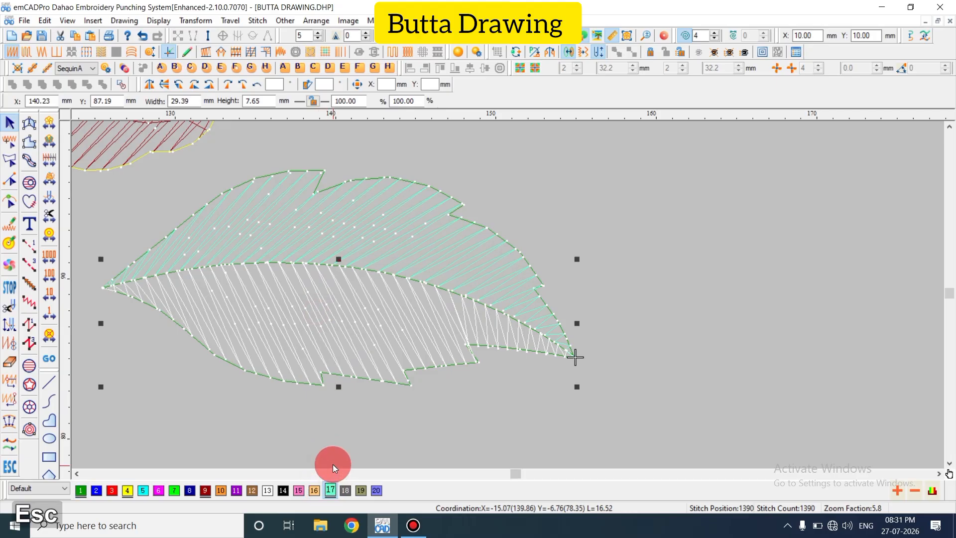
key("t")
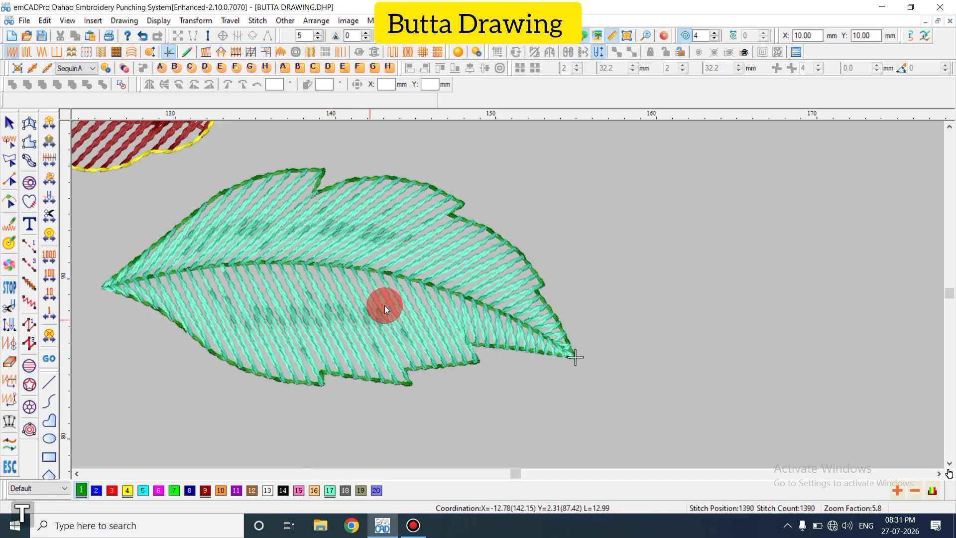
Undo the move of the lower fill and cut and paste the leaf's green outline so it stitches over the fills
left_click_drag(415, 258, 372, 351)
key("ctrl+z")
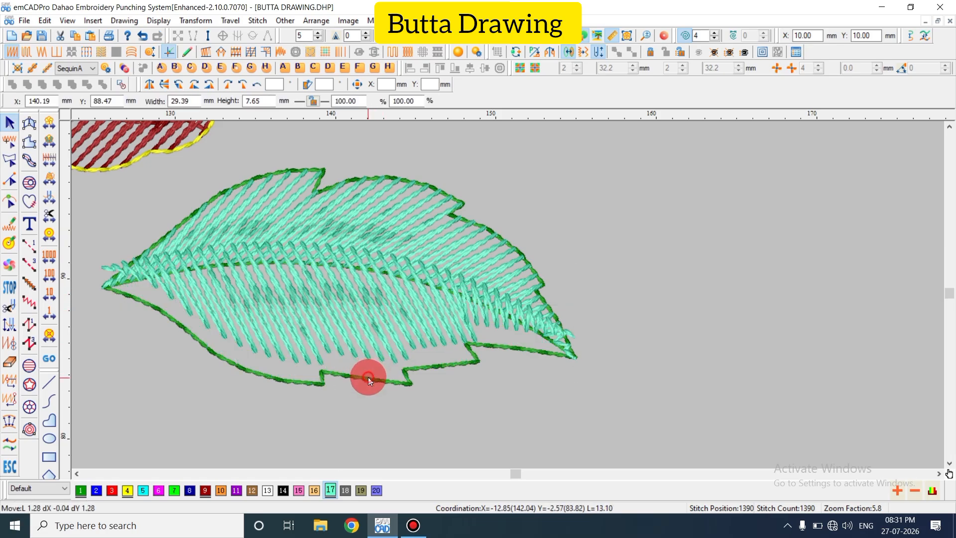
key("ctrl+z")
key("ctrl+v")
key("Escape")
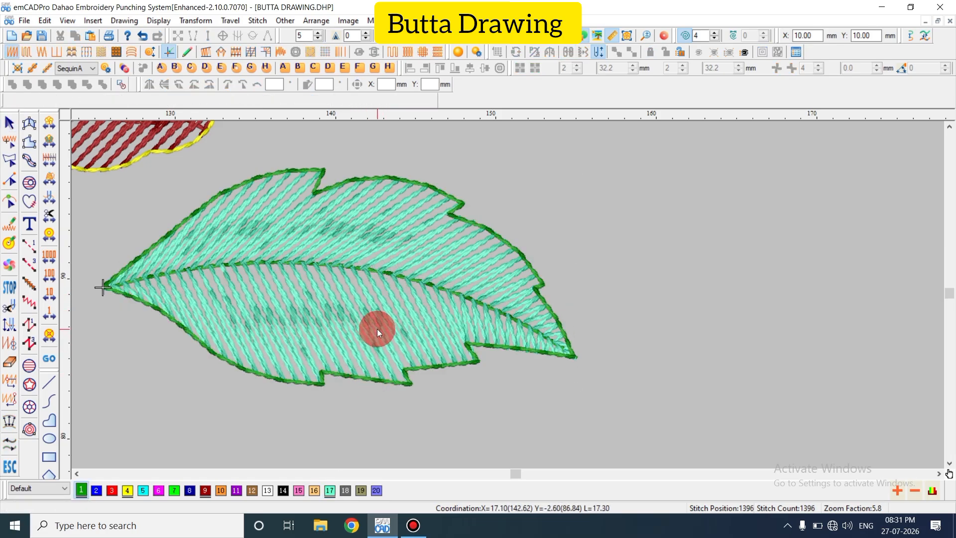
Show the background drawing behind the leaf and switch to the plain stitch view
key("shift+t")
key("shift+t")
key("shift+d")
key("z")
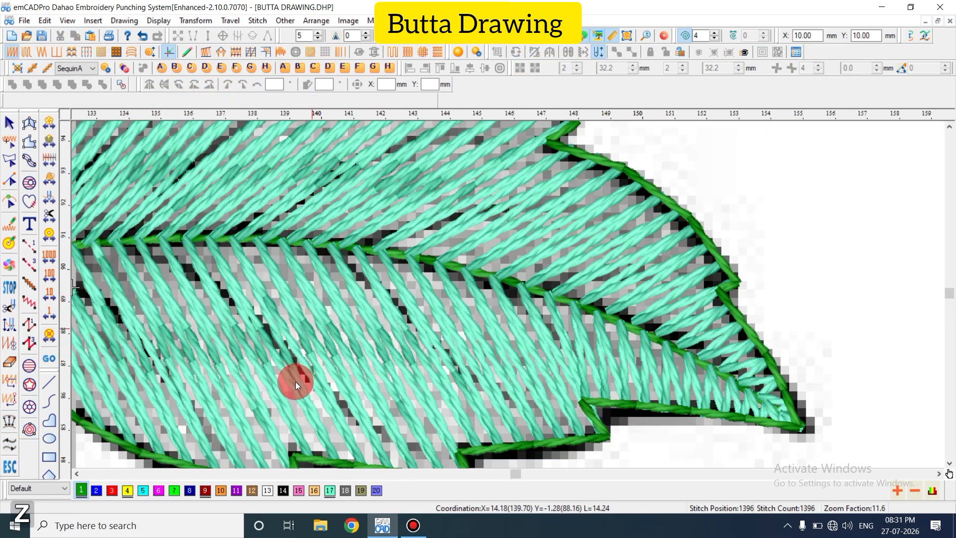
scroll(295, 381, "up", 3)
key("shift+t")
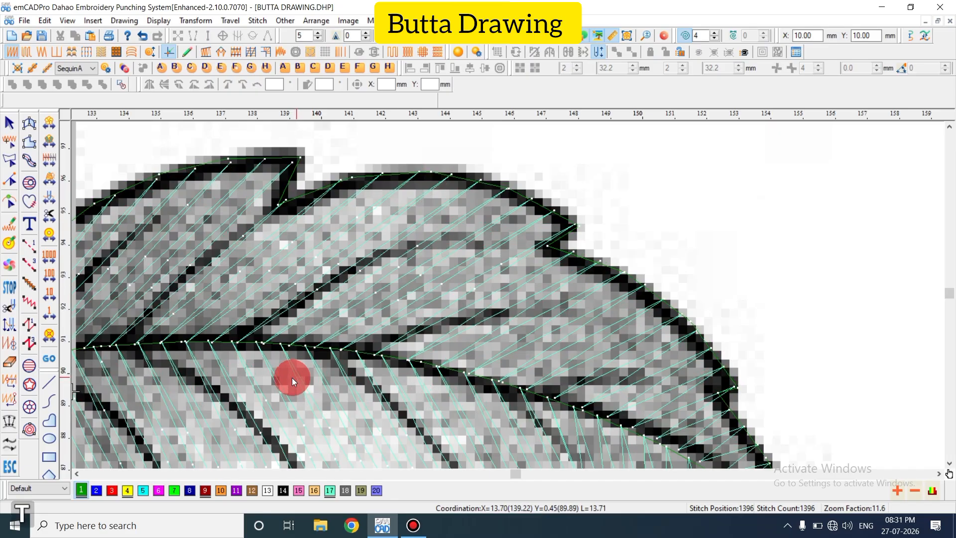
Cut the leaf's midrib line and paste it back so it stitches after both fills
left_click(76, 475)
left_click_drag(345, 401, 346, 401)
left_click_drag(366, 337, 367, 310)
left_click(365, 343)
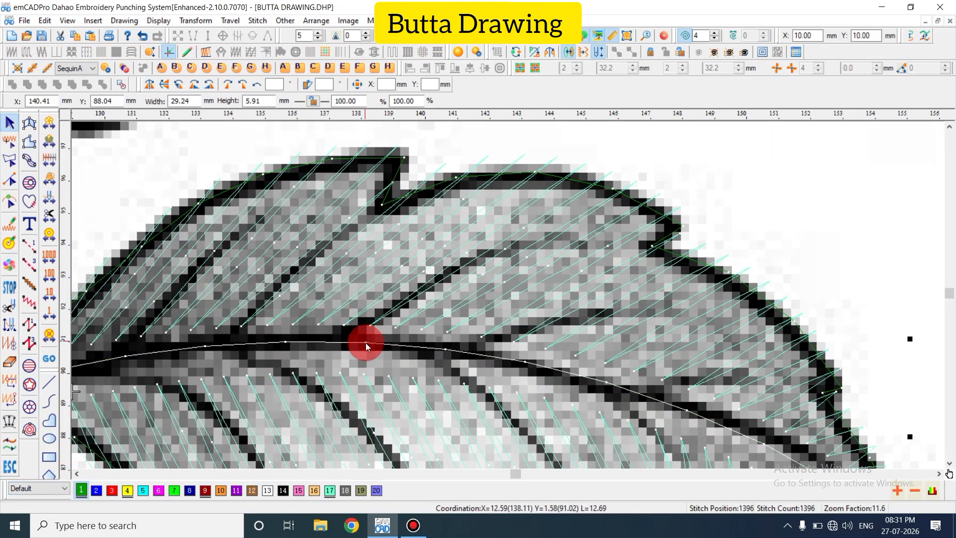
key("ctrl+z")
key("ctrl+z")
key("ctrl+x")
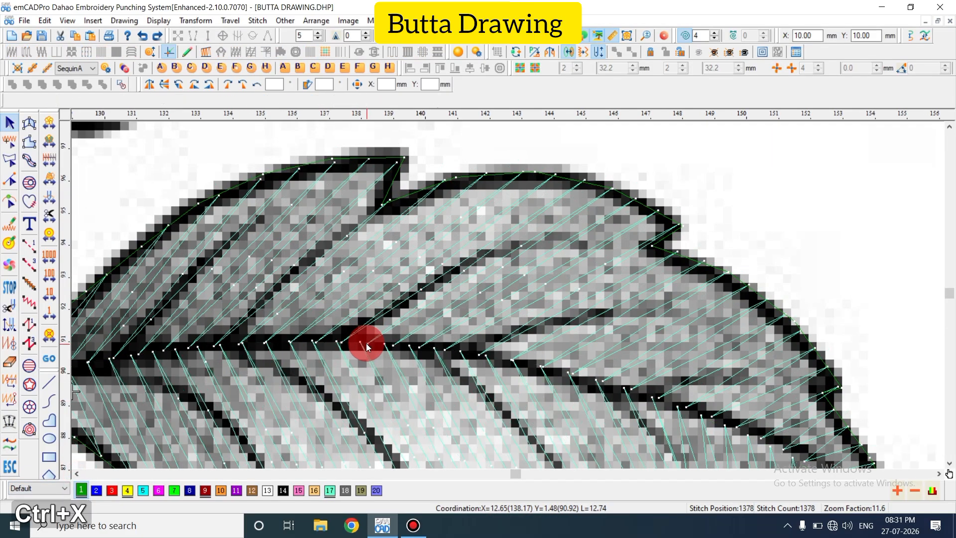
key("ctrl+v")
Examine the leaf over the drawing in the realistic view and again in the plain stitch view
key("shift+t")
key("shift+z")
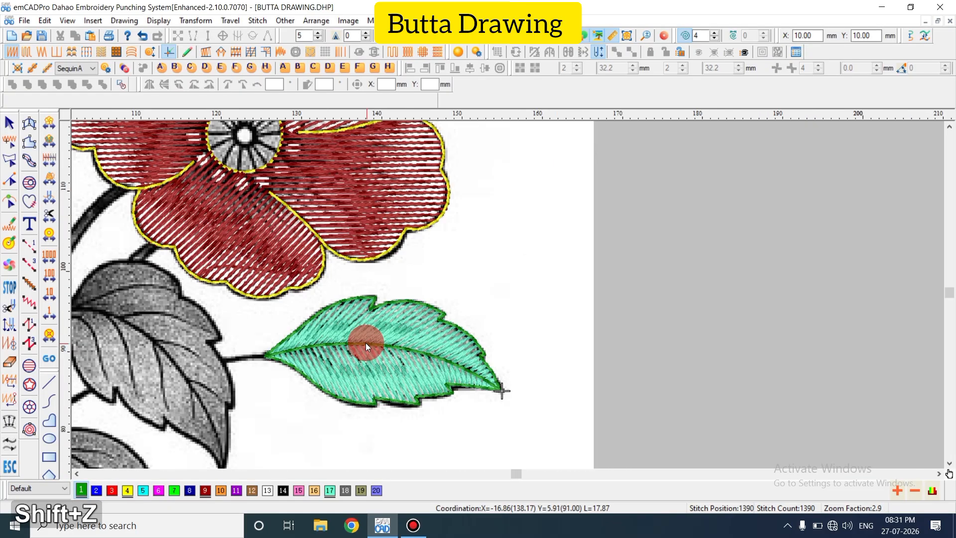
key("z")
key("z")
key("t")
key("shift+z")
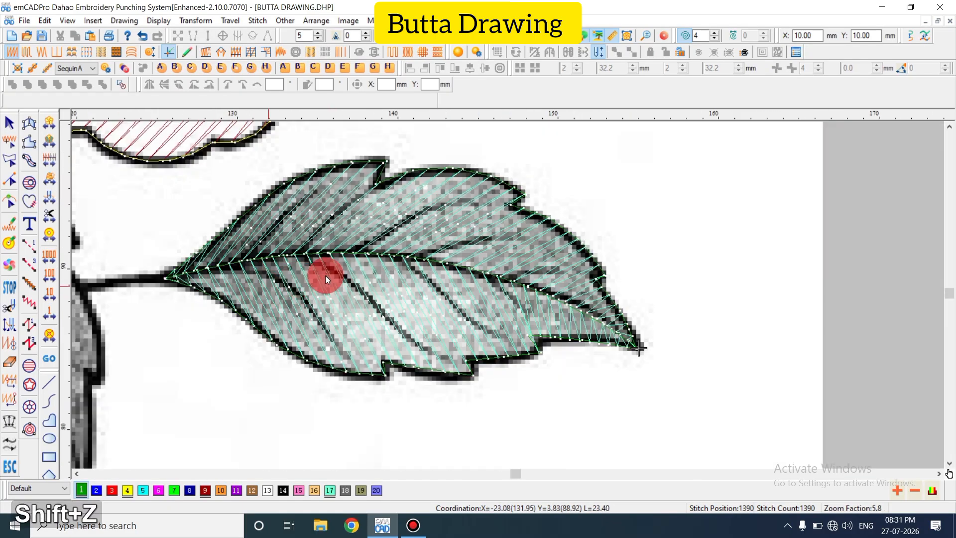
key("z")
key("shift+z")
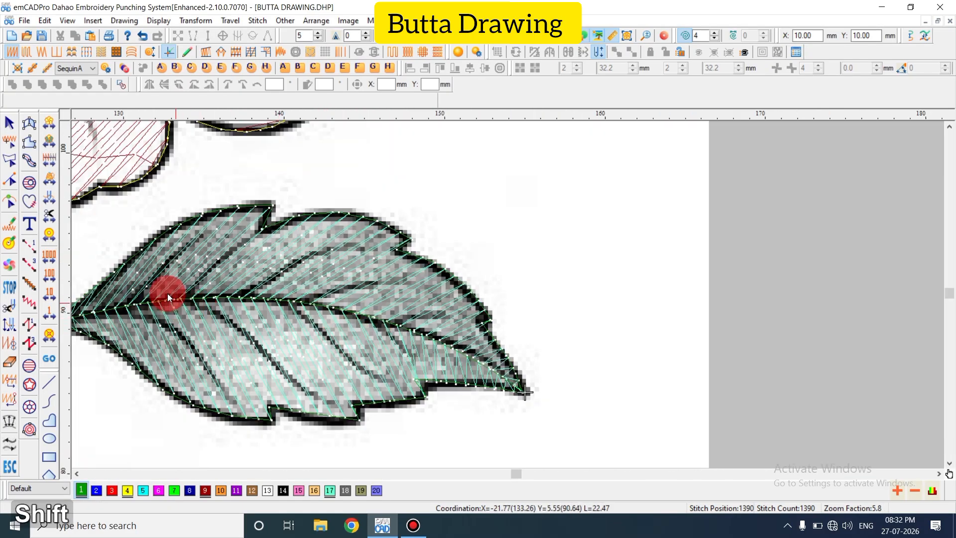
key("shift+z")
left_click(77, 474)
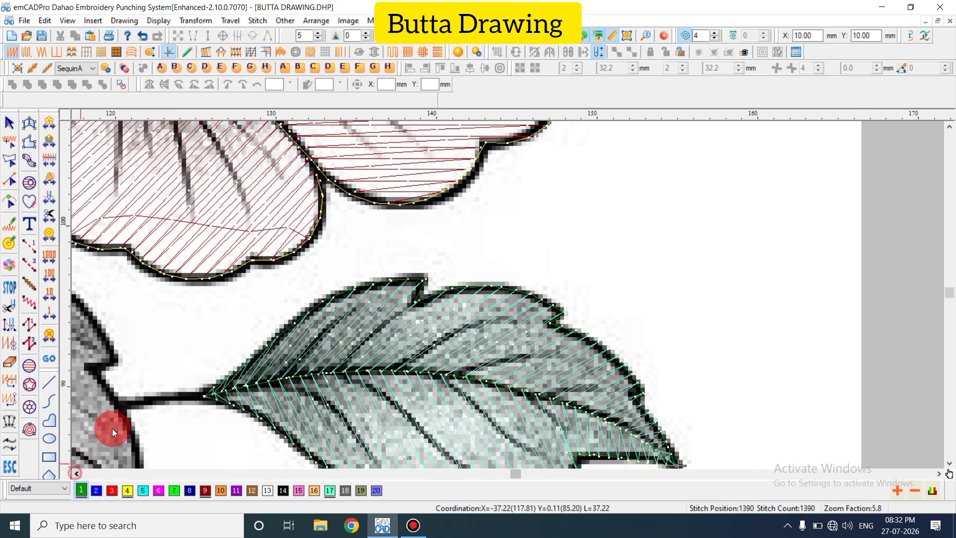
Draw green Run stitch lines from the midrib along the two upper-half veins nearest the stem
key("z")
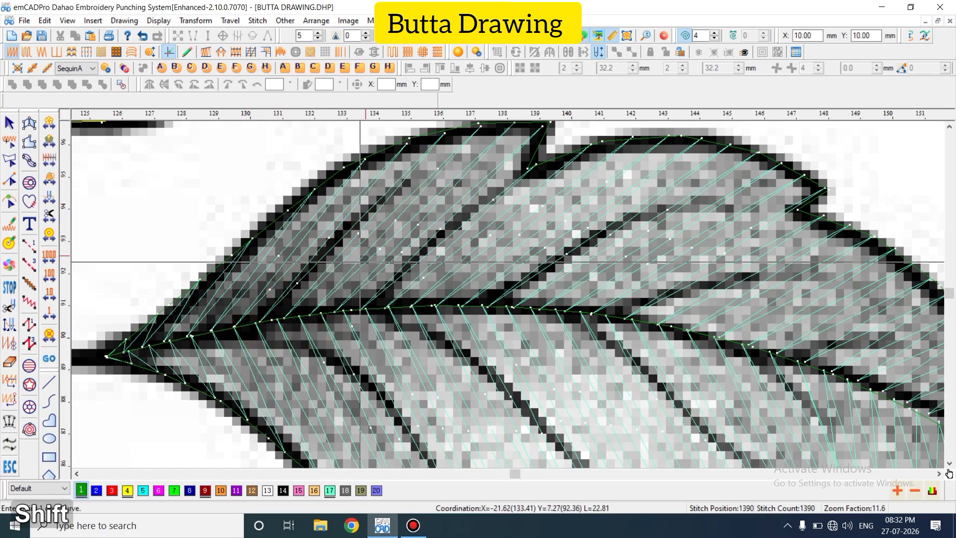
key("shift+n")
left_click(254, 322)
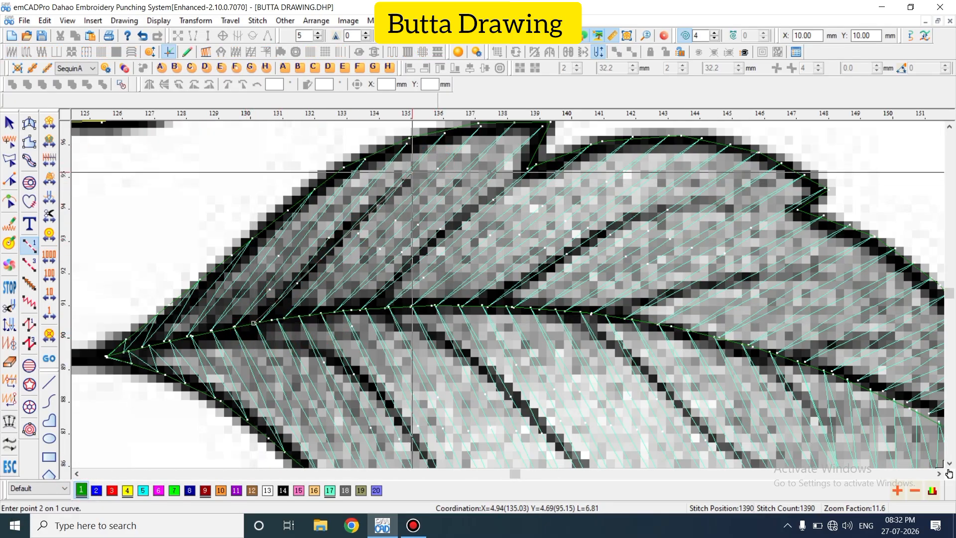
key("shift+n")
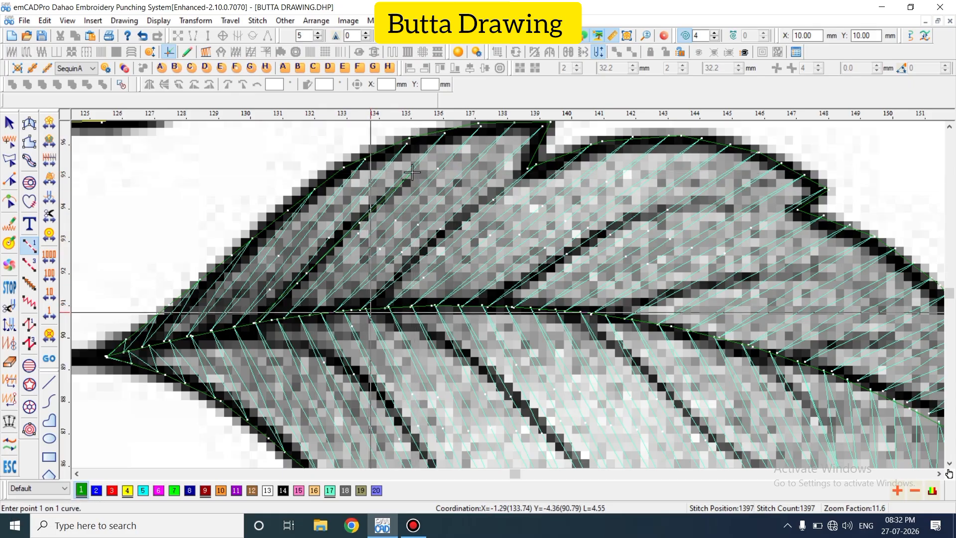
left_click(370, 312)
left_click(430, 238)
left_click(506, 185)
key("Return")
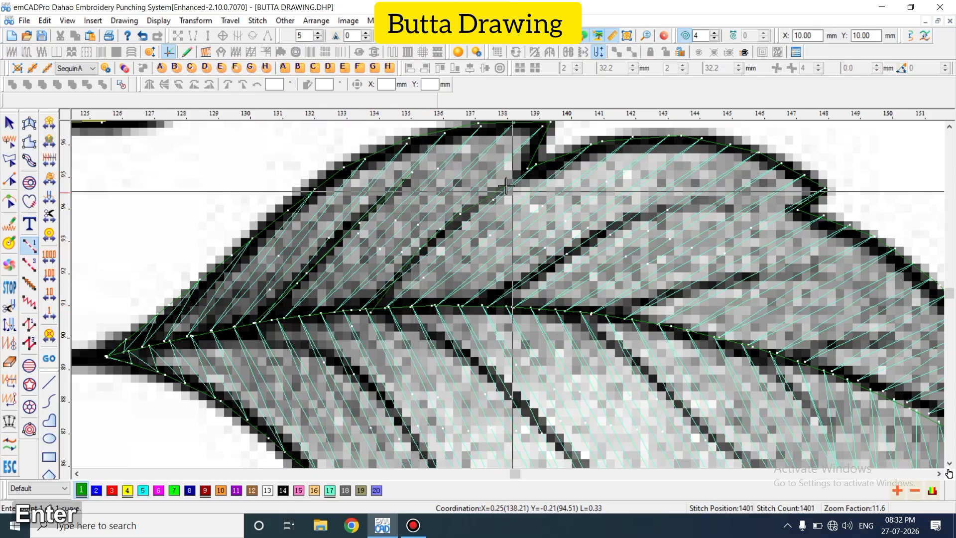
Draw green Run stitch lines from the midrib along the third and fourth upper-half veins
key("shift+n")
left_click(483, 305)
left_click(576, 241)
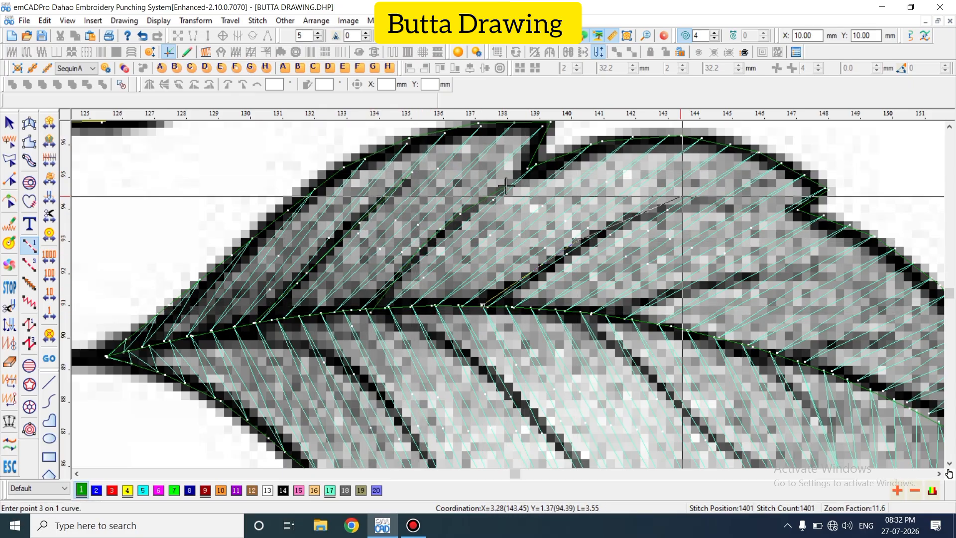
left_click(702, 199)
key("Return")
key("shift+n")
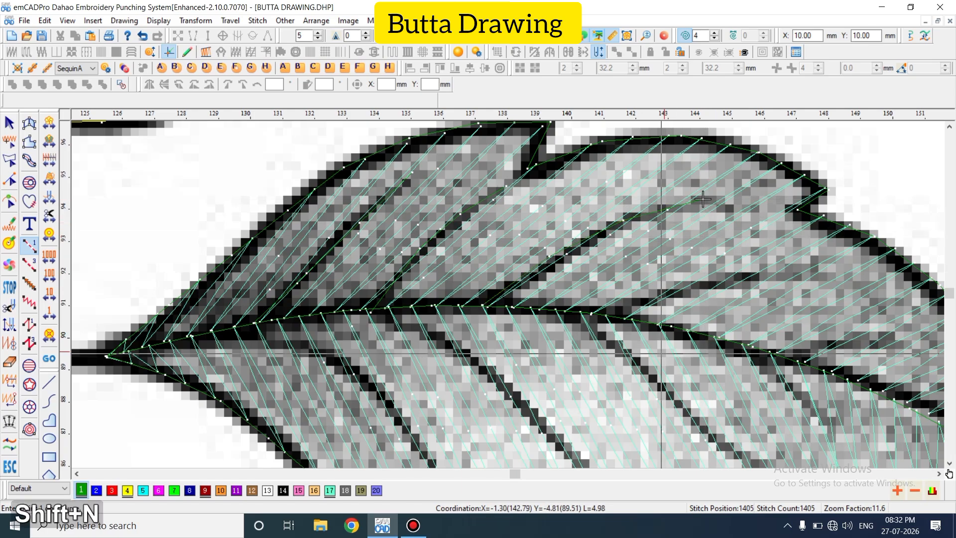
left_click(618, 317)
left_click(670, 293)
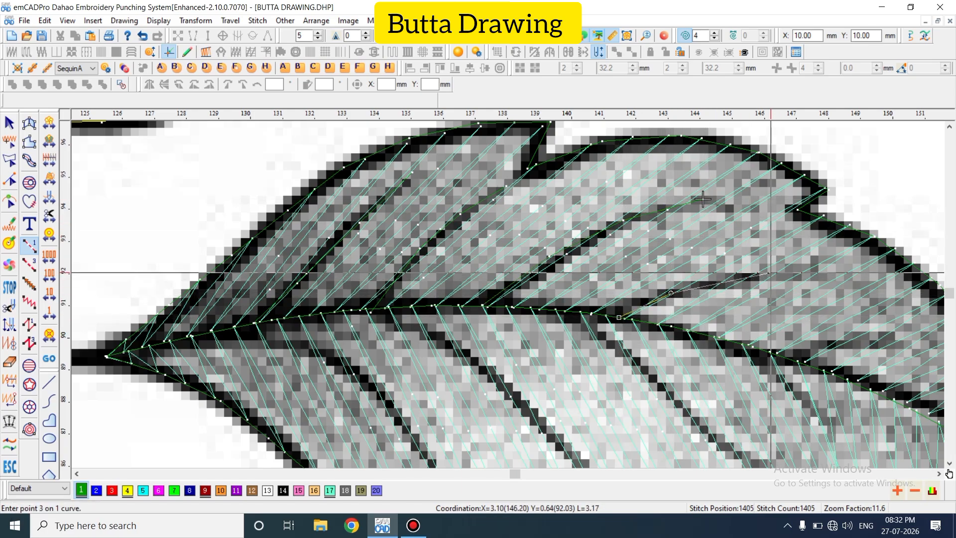
Draw a green Run stitch line from the midrib along the short upper-half vein nearest the leaf tip
scroll(771, 272, "down", 3)
left_click(920, 492)
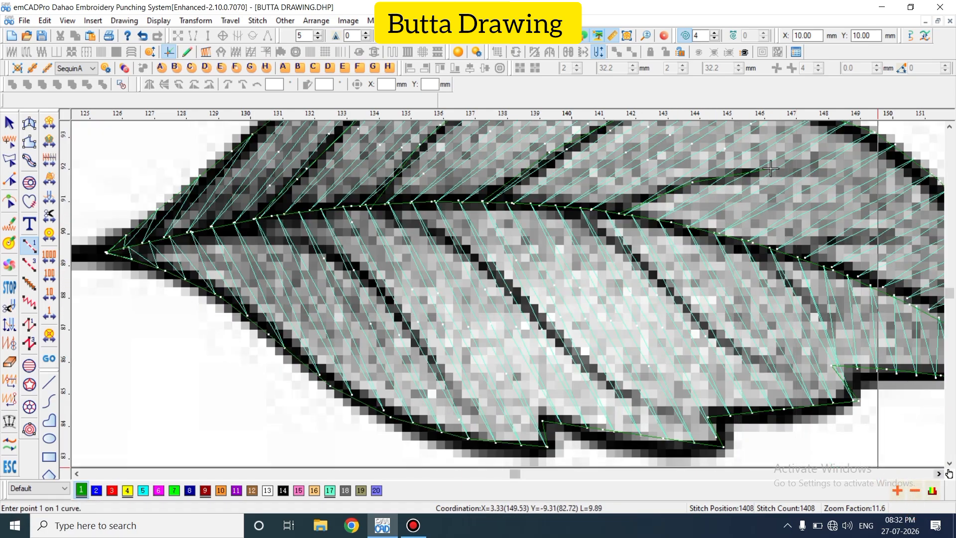
left_click(927, 461)
key("Escape")
scroll(521, 258, "up", 1)
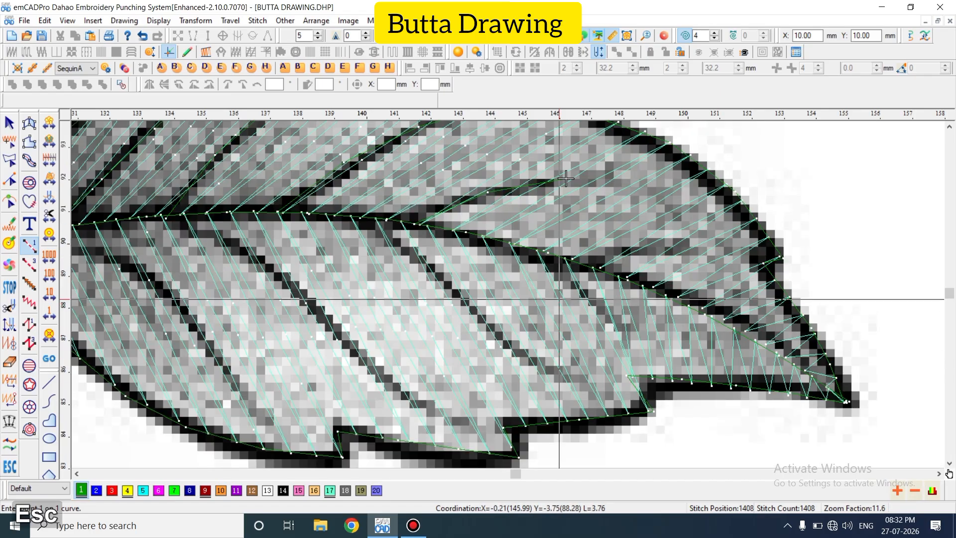
key("shift+n")
left_click(571, 261)
left_click(681, 246)
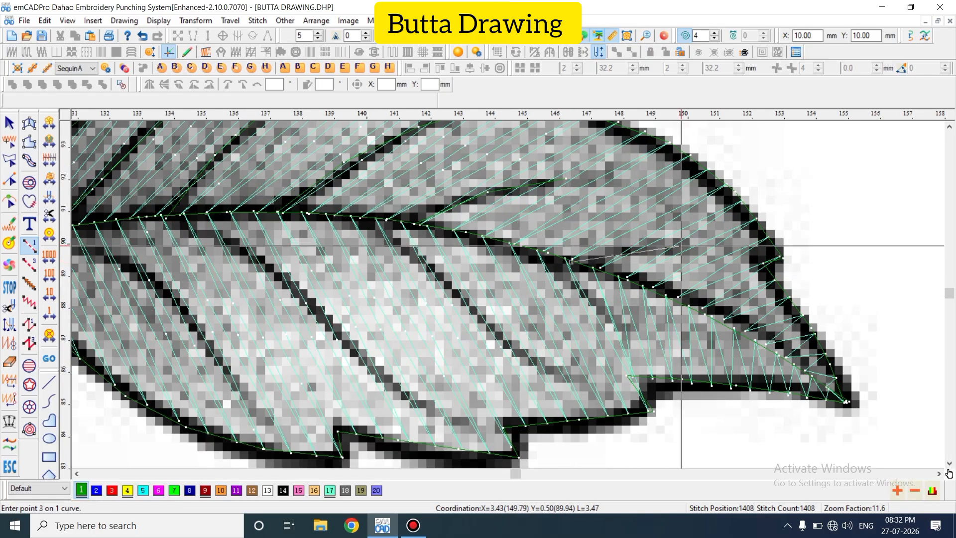
Draw green Run stitch lines from the midrib along the two lower-half veins nearest the leaf tip
key("shift+n")
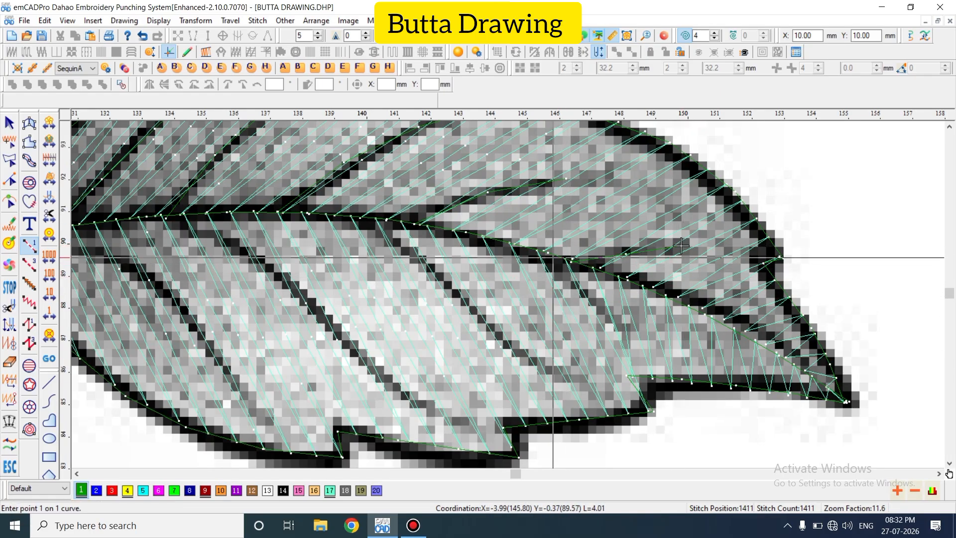
left_click(539, 250)
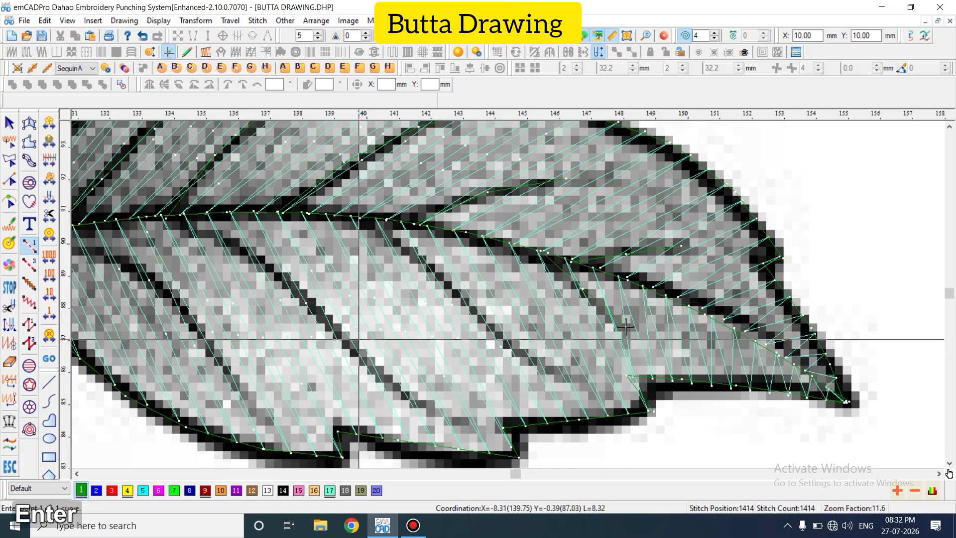
key("shift+n")
left_click(381, 217)
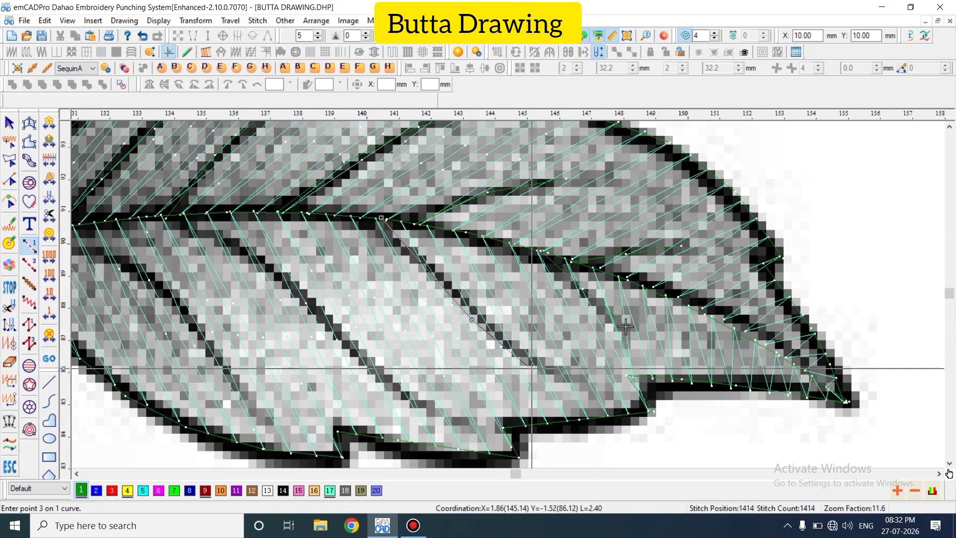
left_click(559, 373)
key("Return")
key("shift+n")
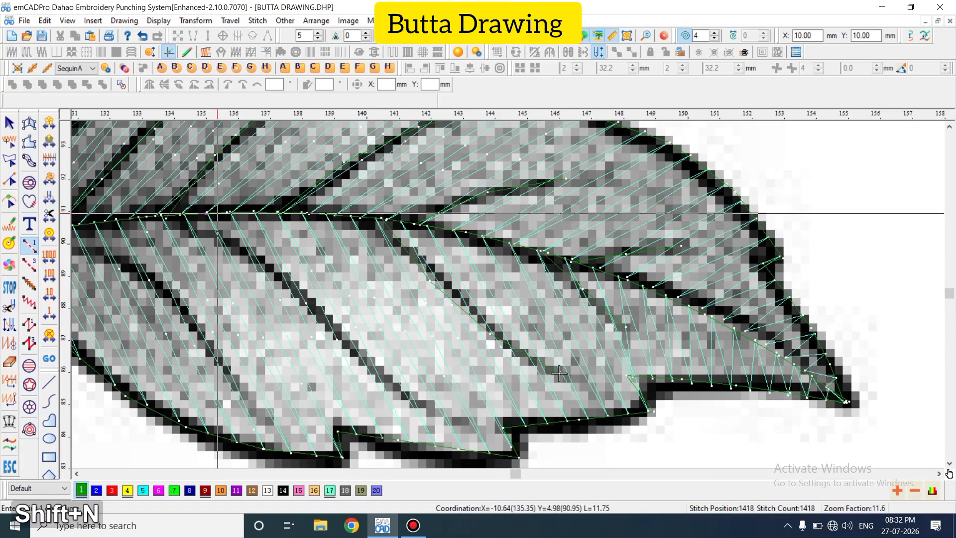
Draw green Run stitch lines from the midrib along the two lower-half veins nearest the stem
left_click(205, 211)
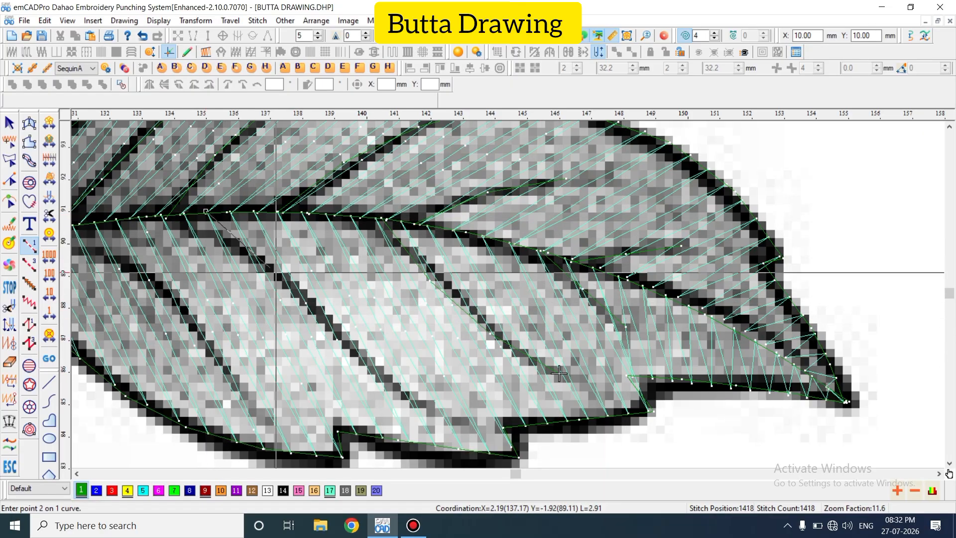
left_click(413, 400)
key("Return")
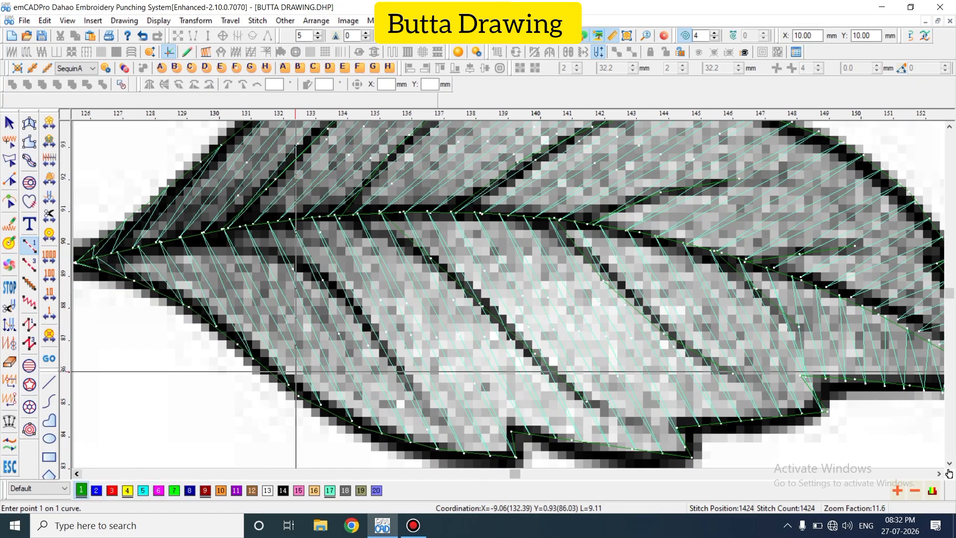
key("shift+n")
left_click(239, 226)
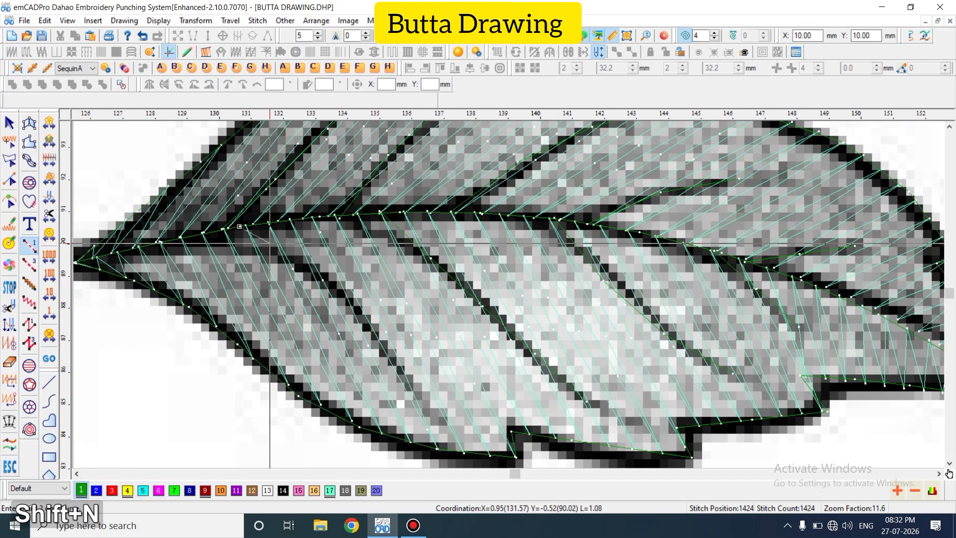
left_click(322, 279)
left_click(394, 364)
left_click(586, 400)
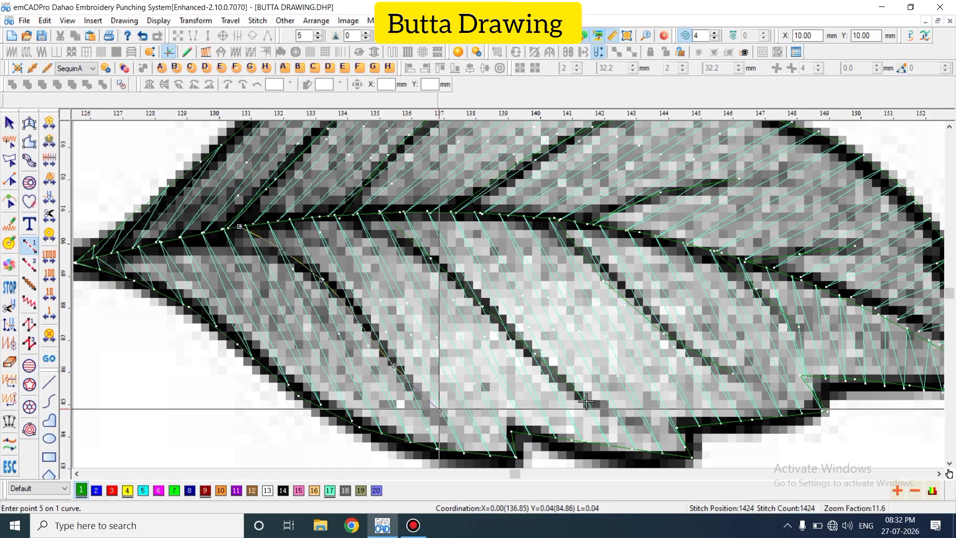
key("Return")
Examine the completed leaf and its veins in the realistic stitch preview with the background drawing hidden
key("shift+z")
key("d")
key("z")
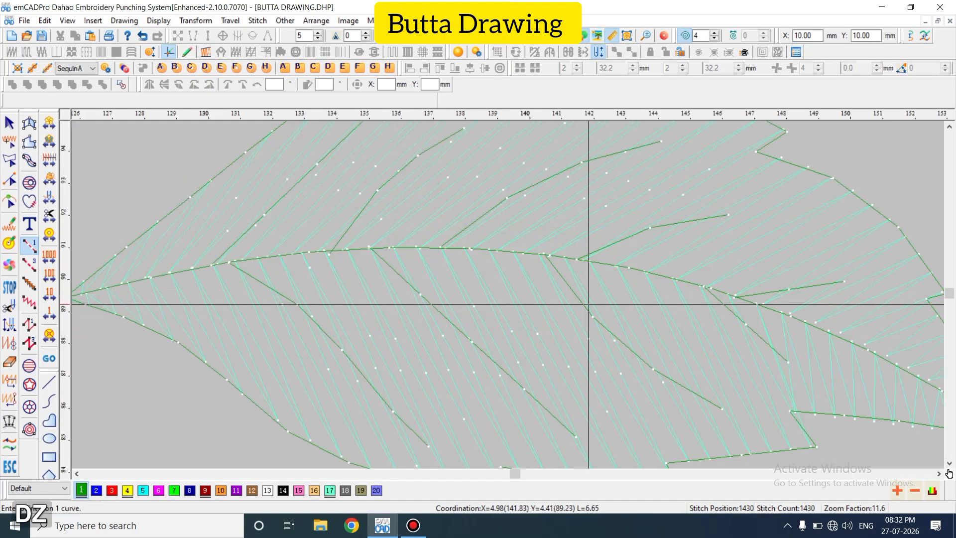
key("t")
key("shift+z")
key("shift+z")
key("z")
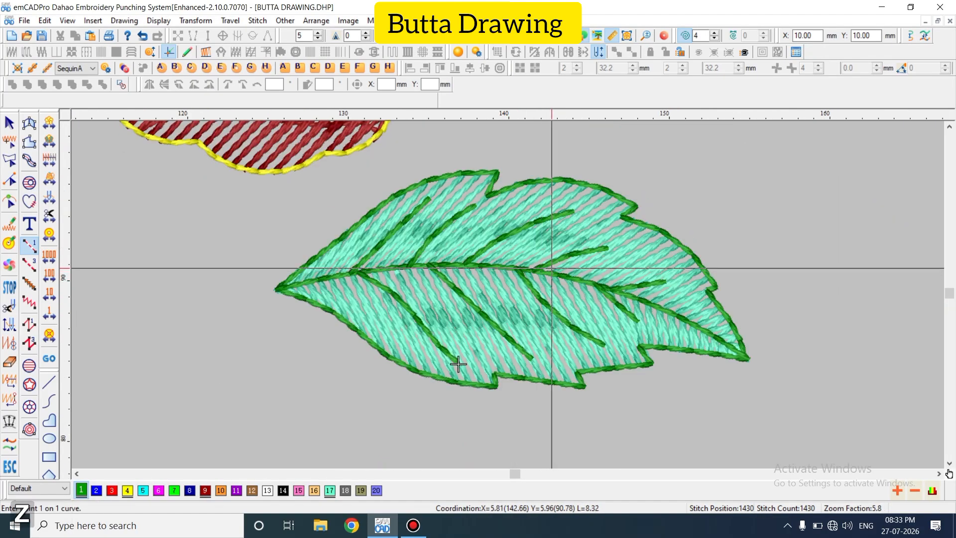
key("Escape")
Select the leaf's vein lines in both halves together and set their Run Length to 2 mm
key("t")
left_click(536, 299)
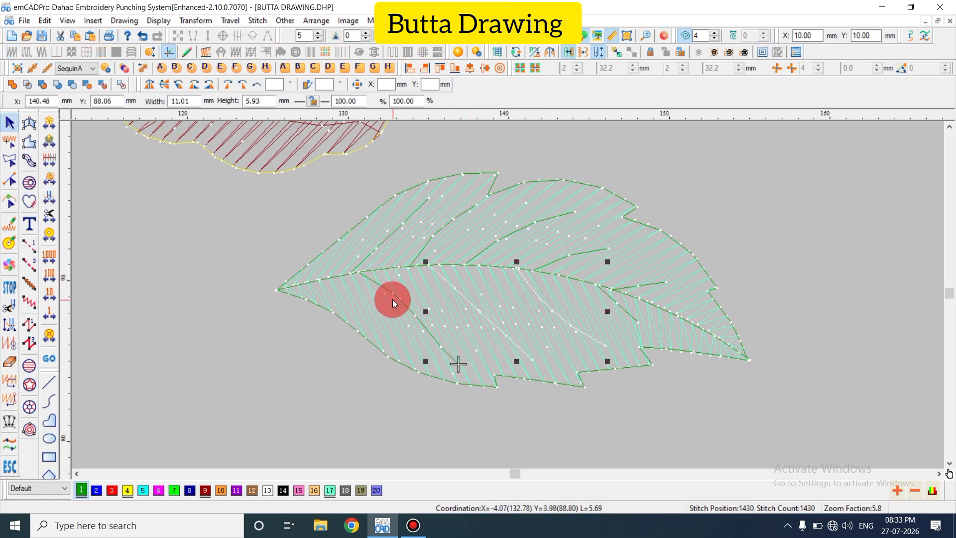
left_click(445, 237)
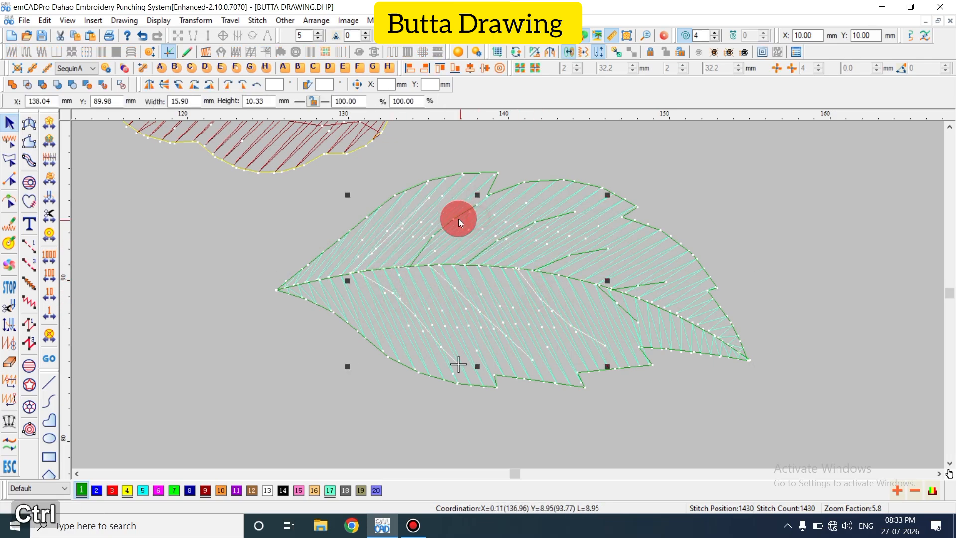
left_click(531, 247, "ctrl")
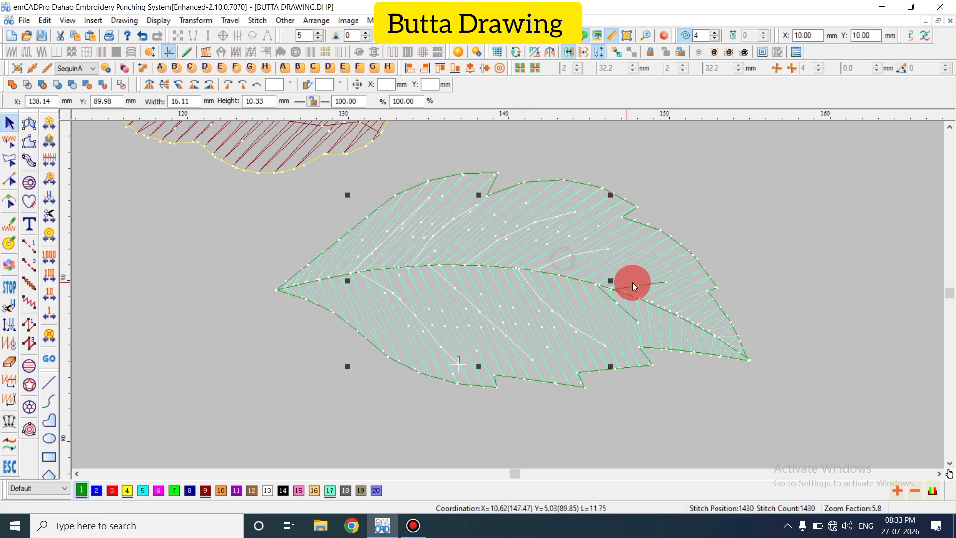
key("a")
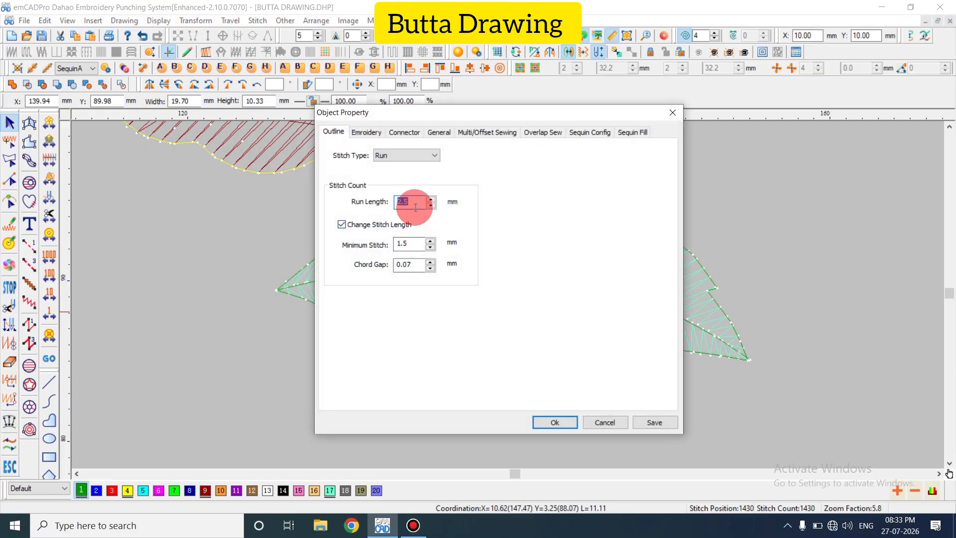
type("2")
key("Return")
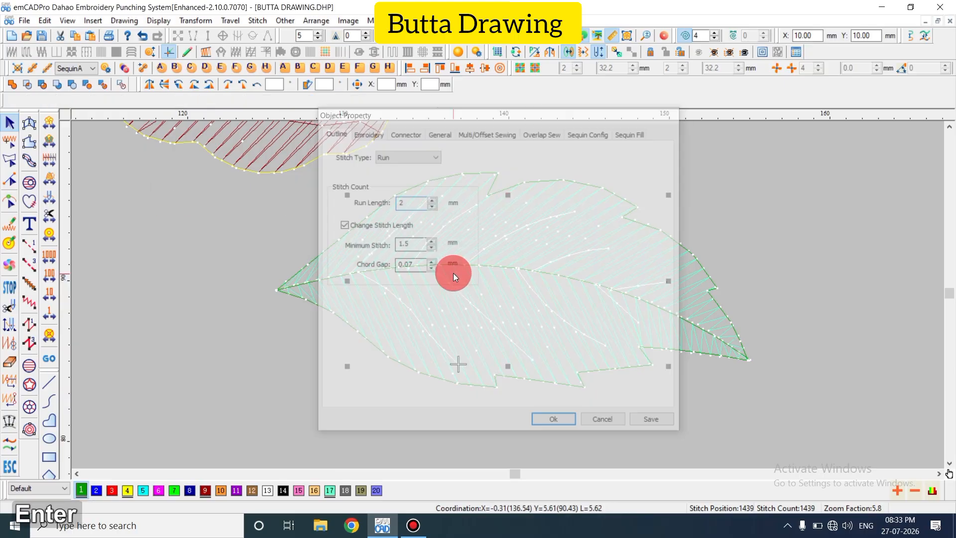
key("Escape")
Examine the leaf's vein stitching beside the flower in the realistic preview, with the background drawing hidden
key("d")
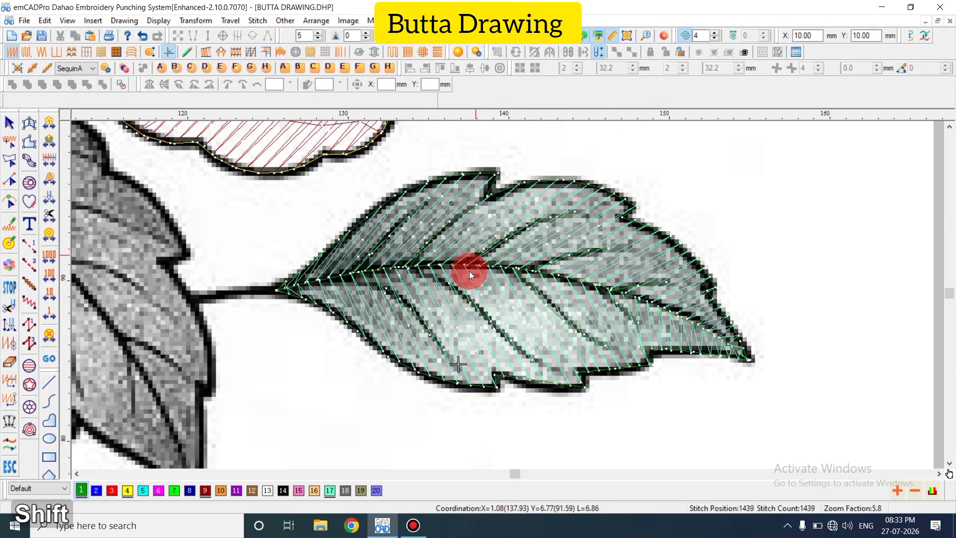
key("shift+z")
key("d")
key("shift+z")
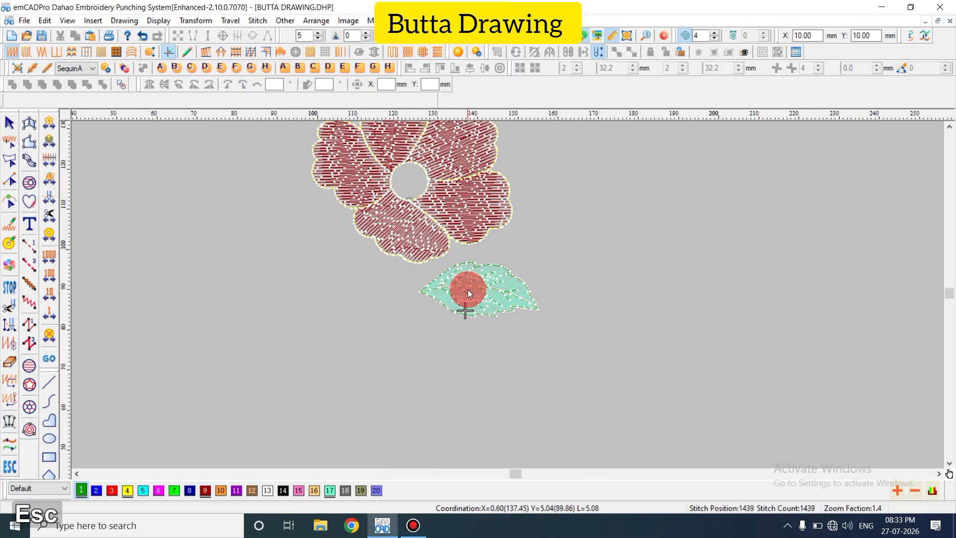
key("d")
key("shift+z")
key("d")
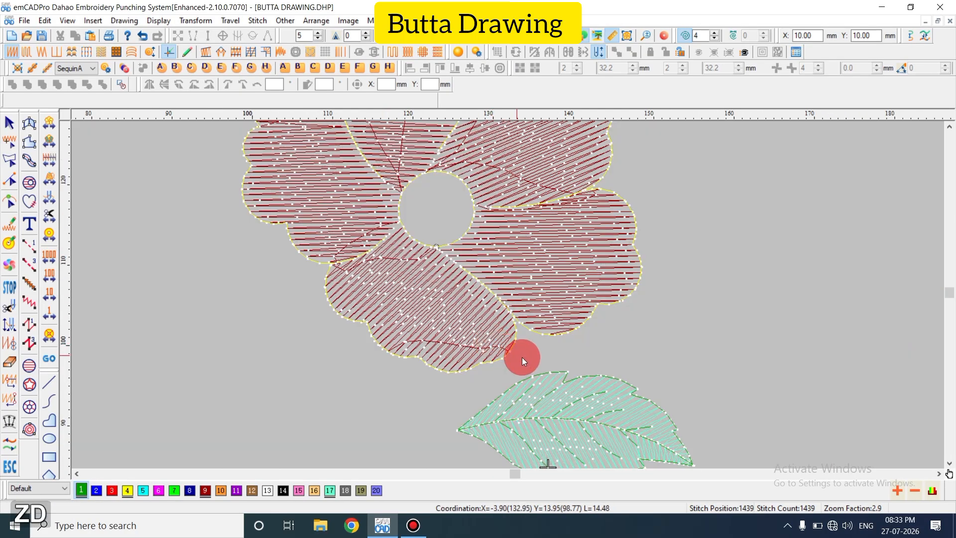
key("shift+z")
key("Escape")
key("t")
key("z")
scroll(524, 351, "down", 1)
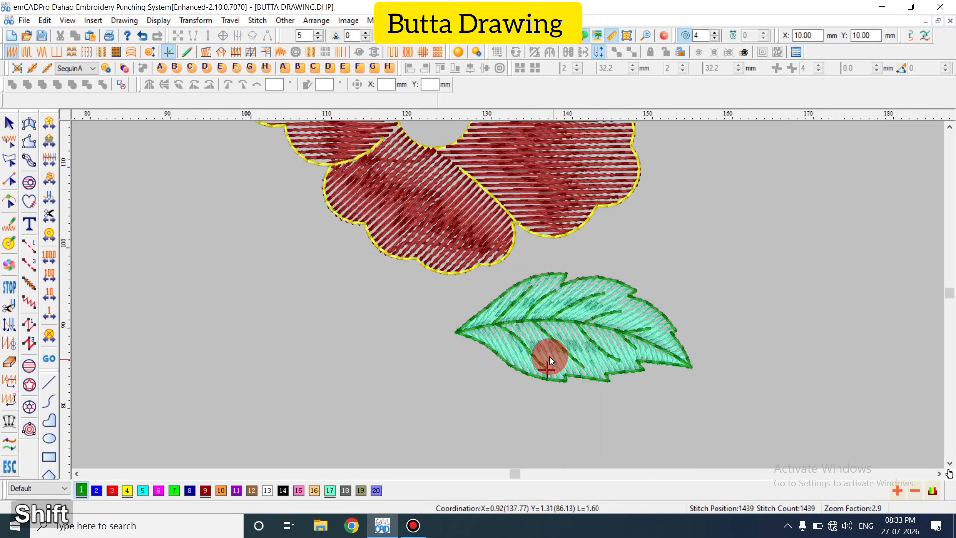
Compare the digitized flower and leaf with the restored background drawing
key("d")
key("shift+z")
key("shift+z")
key("shift+z")
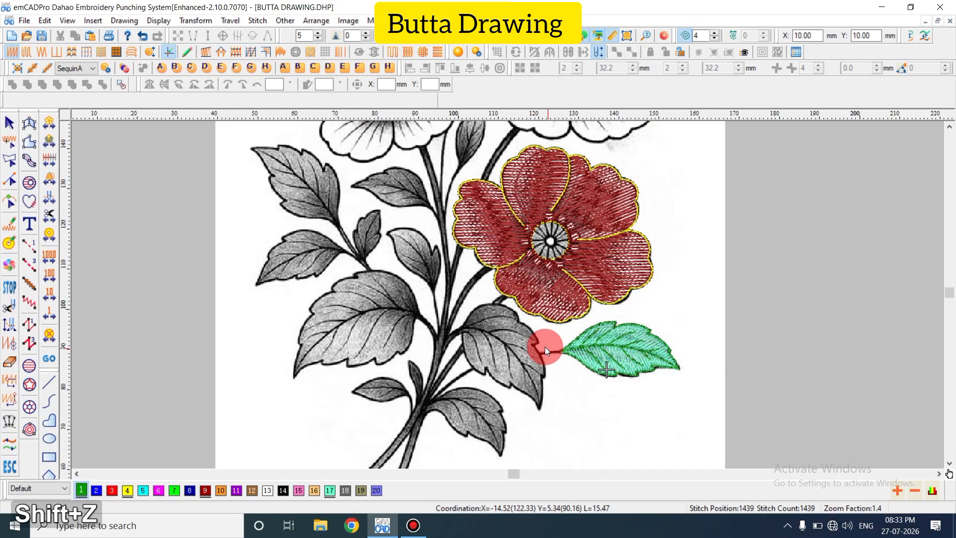
key("z")
key("shift+z")
key("z")
key("shift+z")
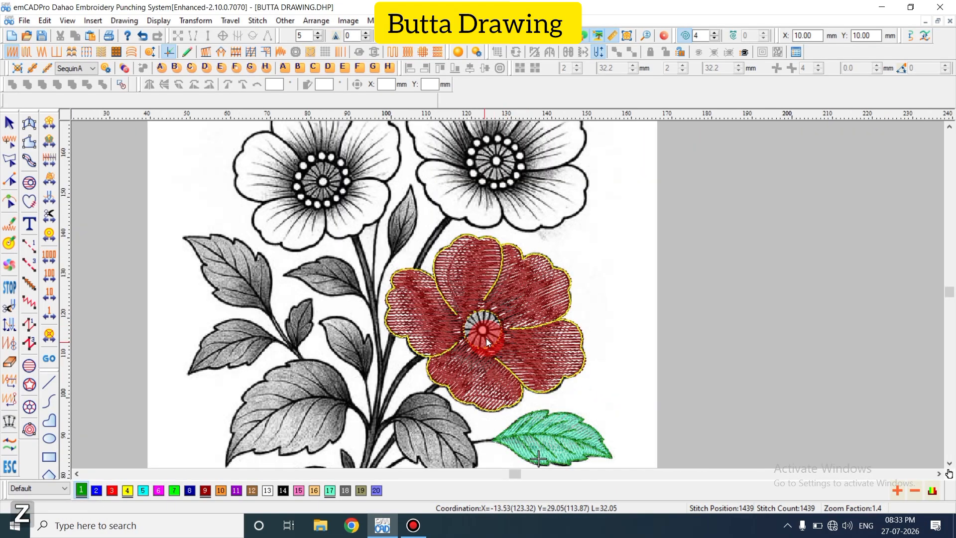
scroll(506, 286, "up", 1)
scroll(442, 340, "down", 1)
scroll(394, 351, "down", 1)
key("Escape")
key("shift+z")
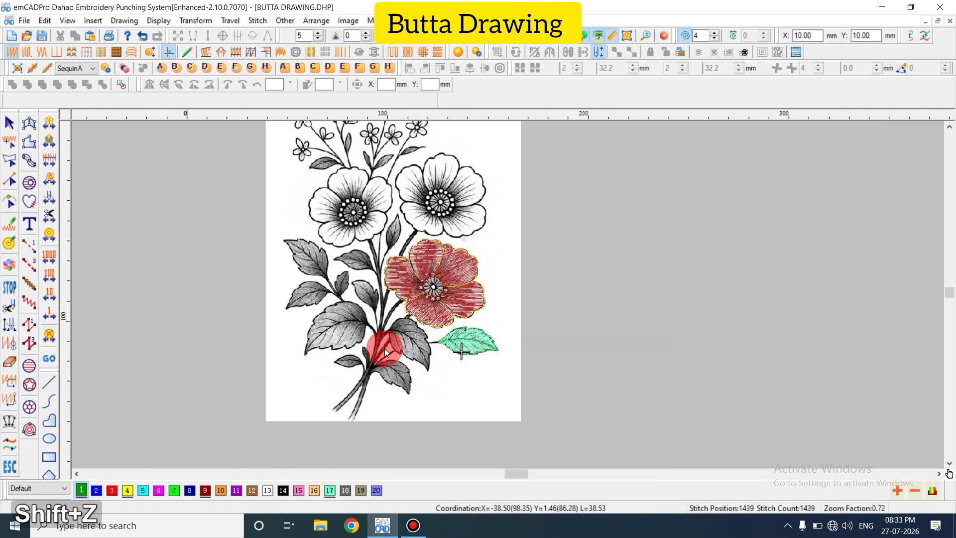
Look over the drawing's upper large flowers, small blossoms and lower leaves that still need digitizing
key("shift+z")
key("z")
key("z")
key("z")
scroll(428, 299, "down", 1)
scroll(460, 337, "up", 2)
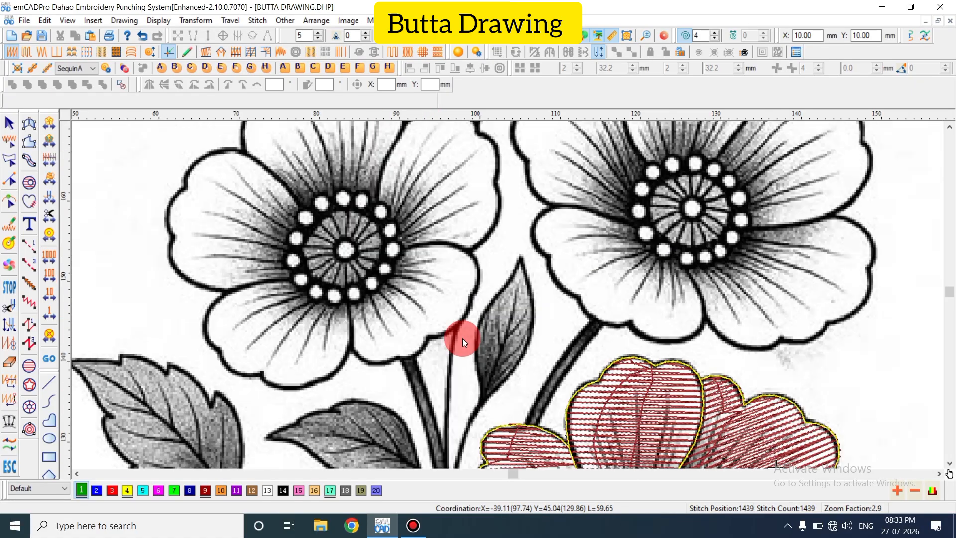
scroll(448, 351, "up", 2)
key("shift+z")
key("z")
key("z")
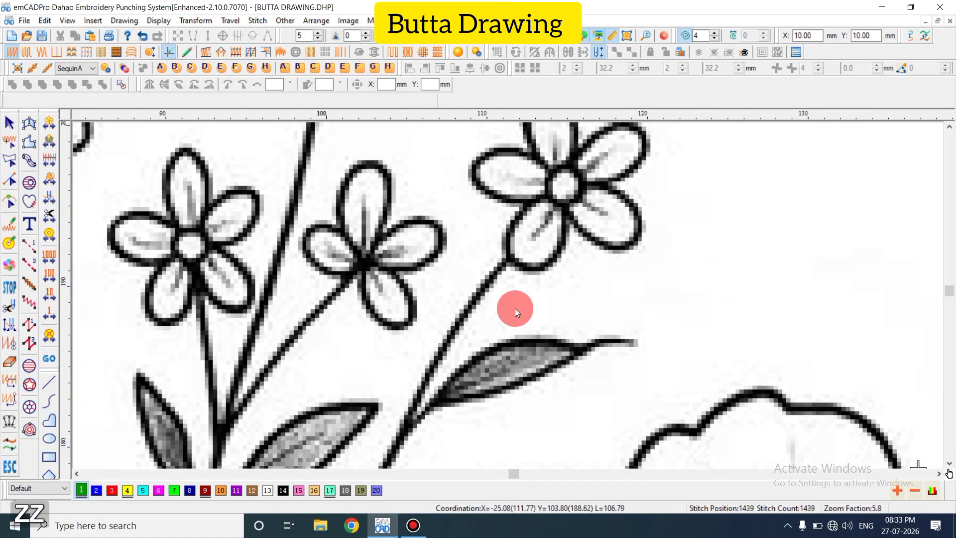
scroll(514, 308, "down", 3)
key("shift+z")
key("shift+z")
scroll(498, 338, "down", 1)
key("z")
scroll(553, 354, "down", 1)
key("z")
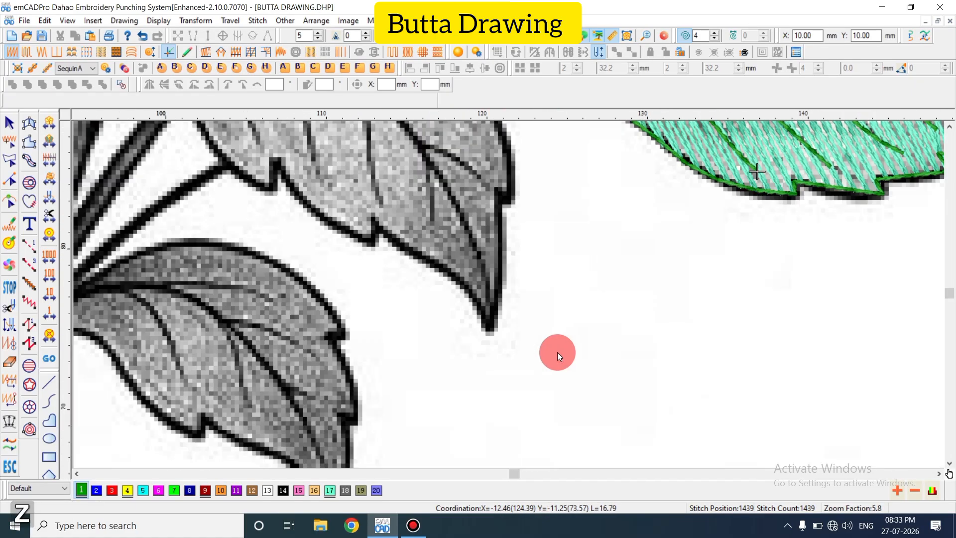
Inspect the undigitized lower leaves and stems next to the digitized leaf and flower
key("shift+z")
key("shift+z")
key("z")
key("z")
key("shift+z")
key("shift+z")
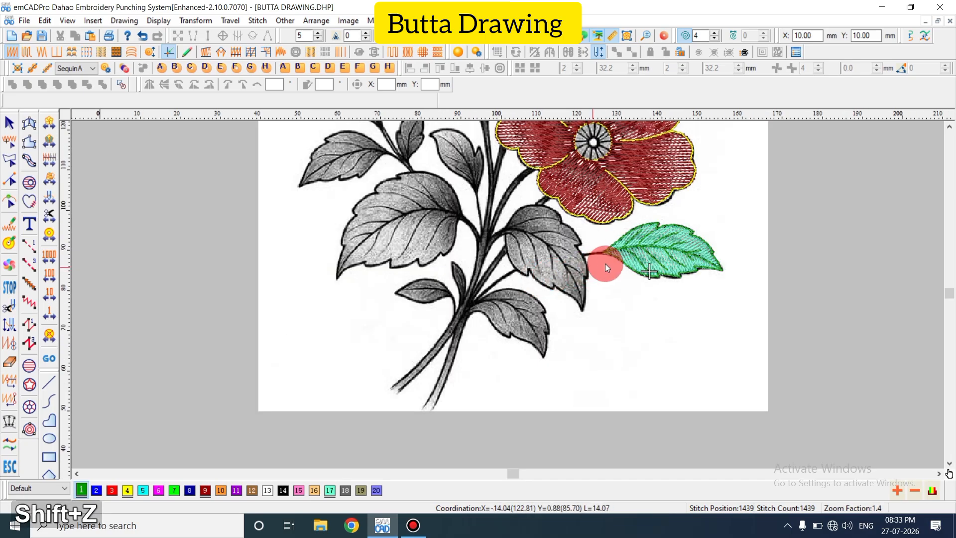
key("z")
key("shift+z")
key("z")
scroll(449, 368, "up", 2)
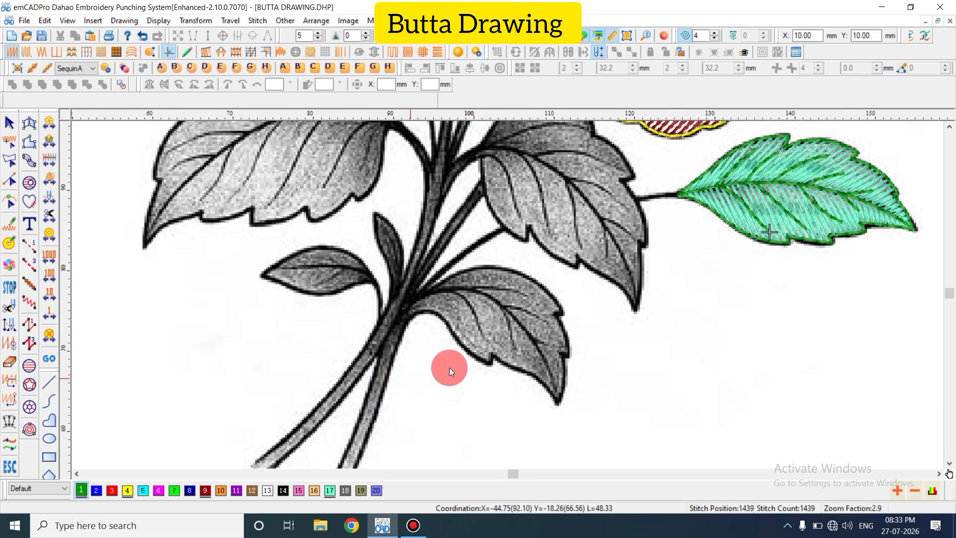
scroll(523, 355, "up", 2)
key("shift+z")
key("z")
key("shift+z")
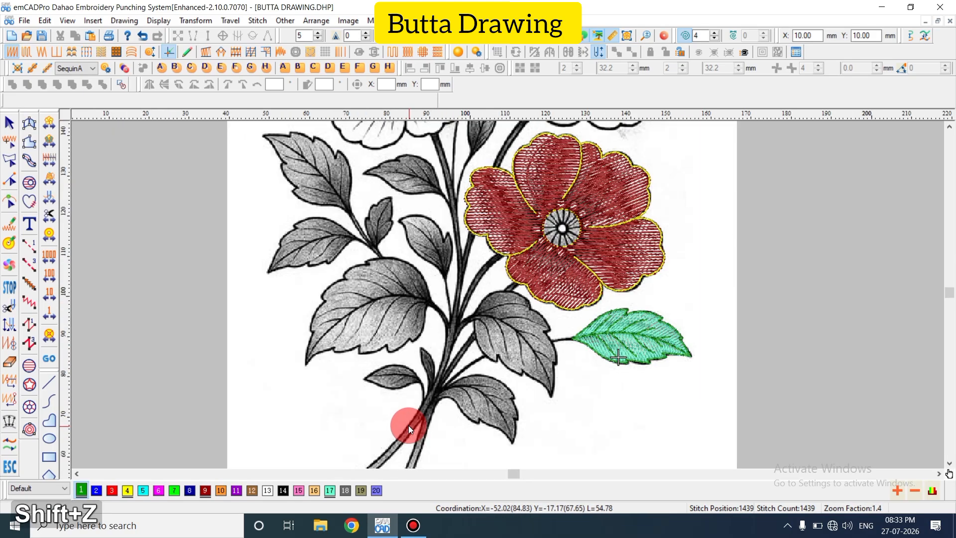
key("z")
View the digitized leaf up close, and inspect the two large undigitized flowers above
scroll(408, 376, "right", 3, "shift")
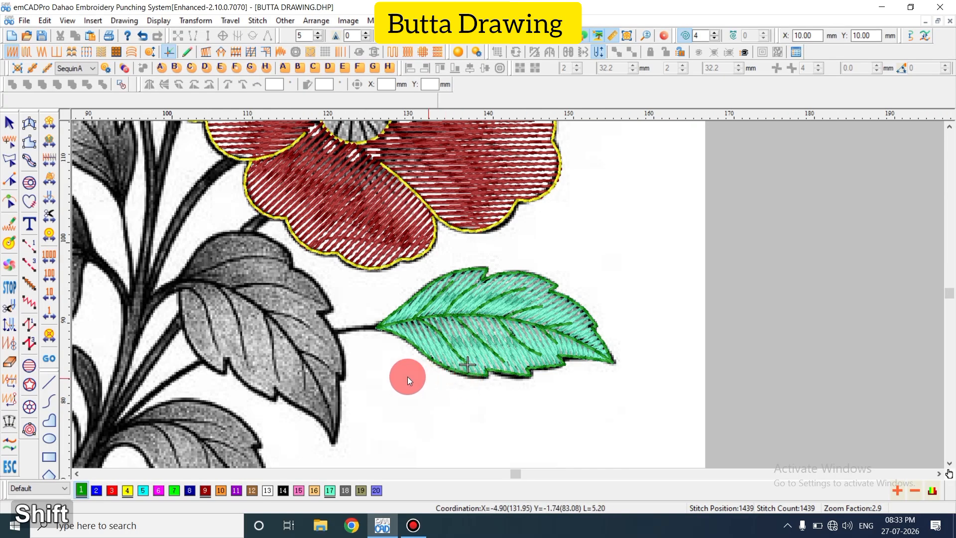
key("z")
key("shift+z")
key("shift+z")
left_click(74, 477)
left_click(74, 476)
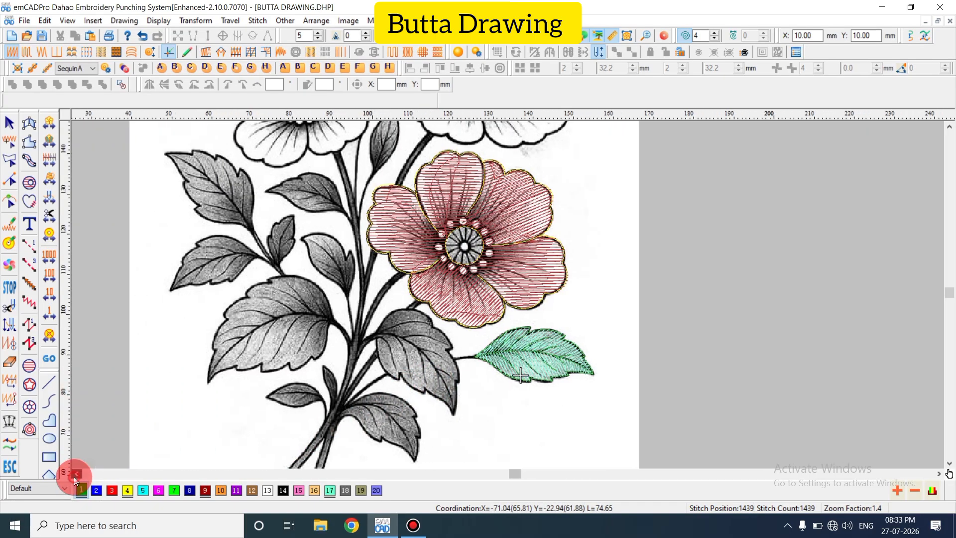
left_click(73, 476)
scroll(447, 381, "up", 3)
key("z")
scroll(476, 354, "down", 2)
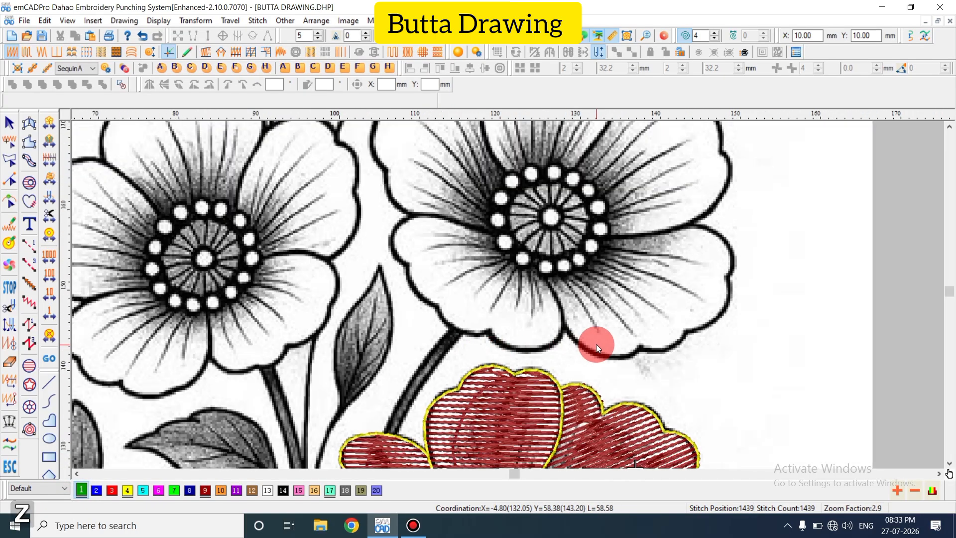
key("shift+z")
scroll(586, 345, "down", 2)
key("z")
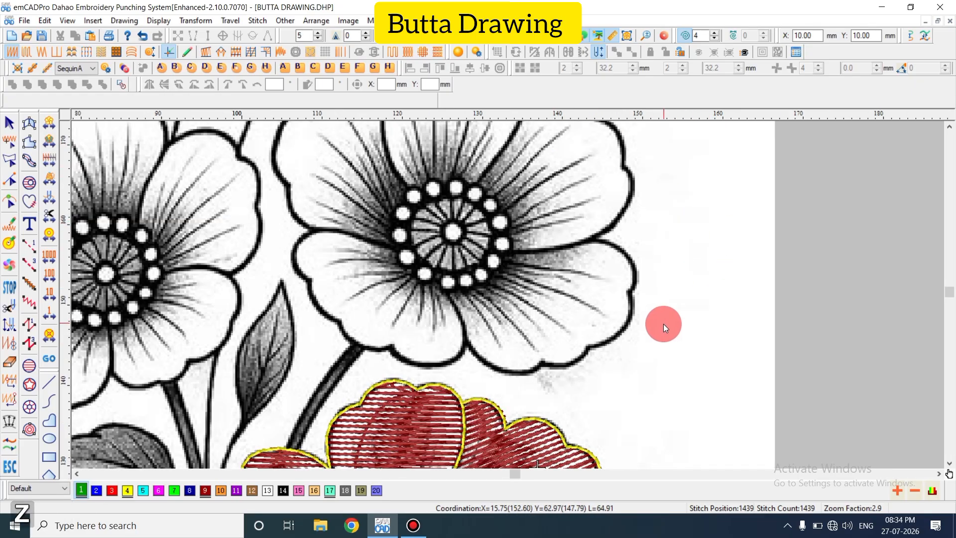
Cut the yellow circle outline at the flower's centre and paste it back in place to stitch last
scroll(661, 326, "down", 2)
key("z")
key("shift+z")
key("z")
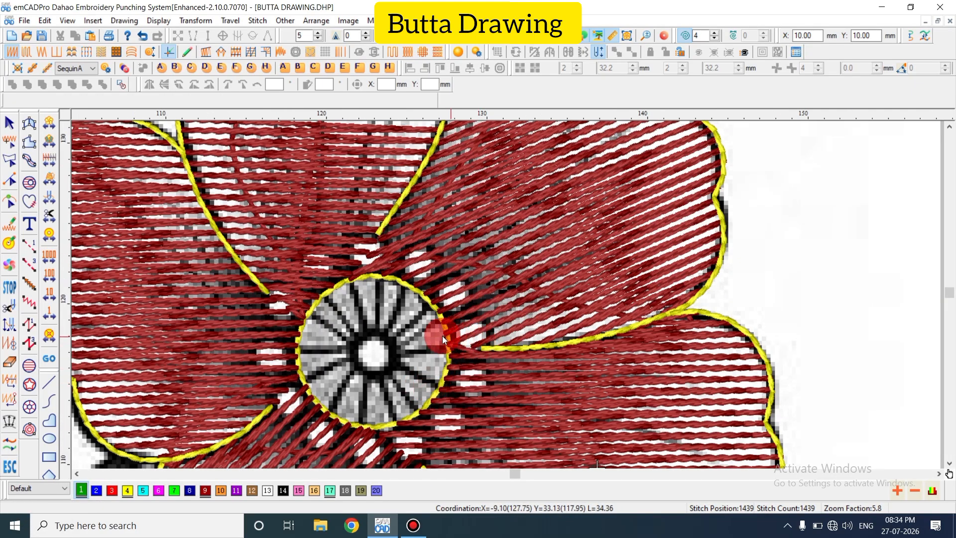
key("t")
left_click(427, 304)
left_click_drag(433, 295, 446, 282)
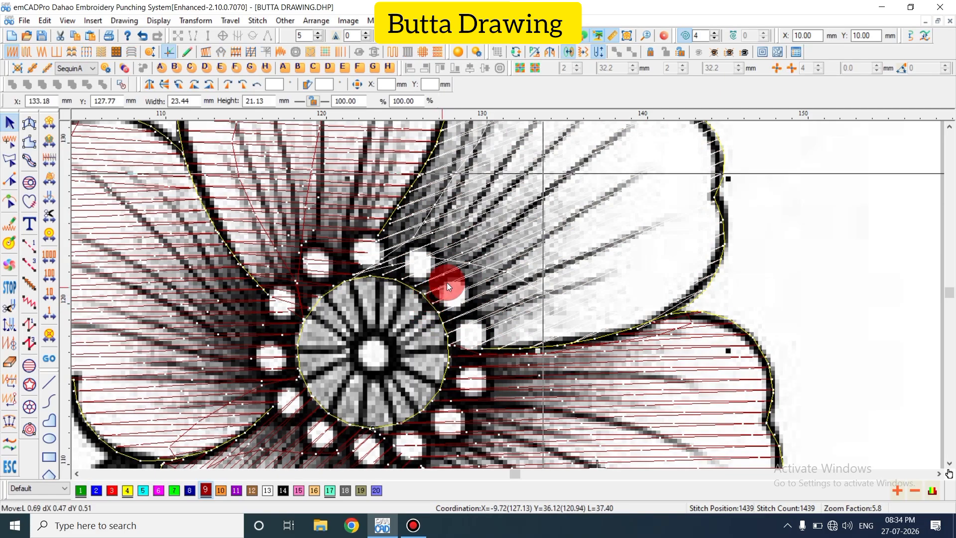
key("ctrl+x")
key("Escape")
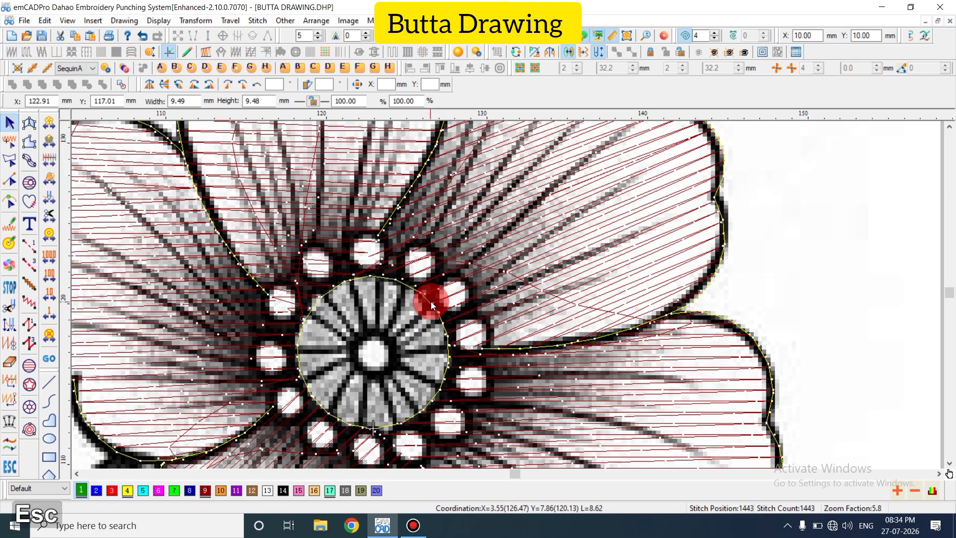
Reshape the digitized flower's top petal outline so that its open right end meets the yellow centre circle
key("t")
key("shift+z")
key("z")
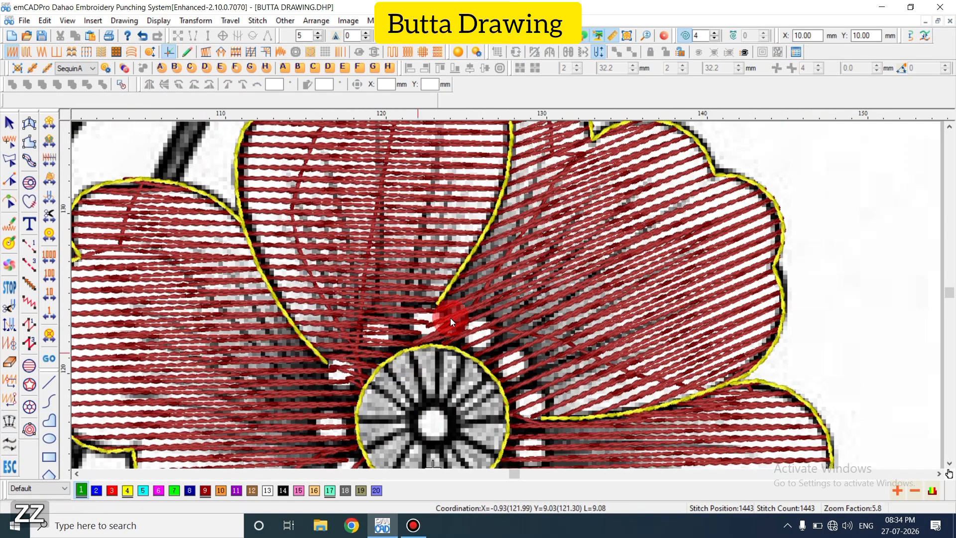
left_click(462, 274)
key("h")
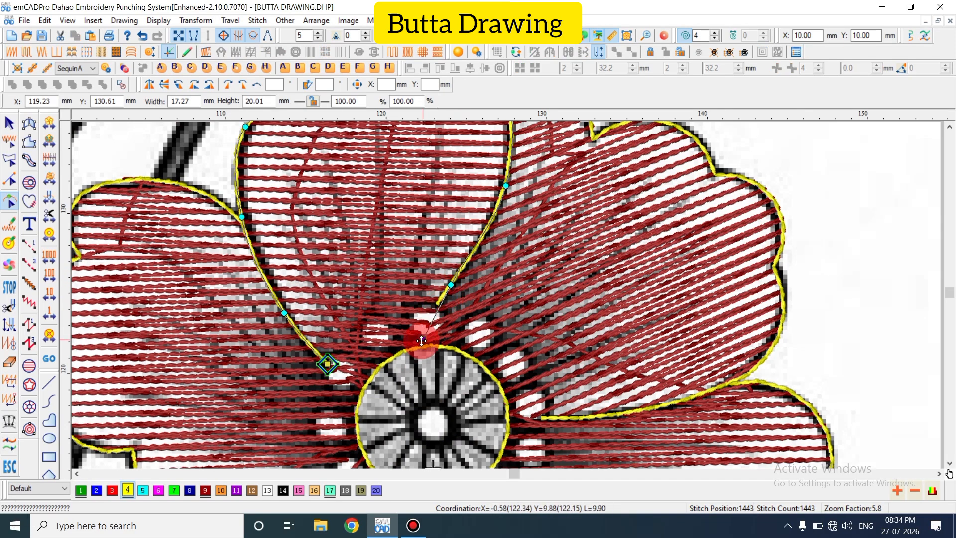
scroll(450, 334, "down", 3)
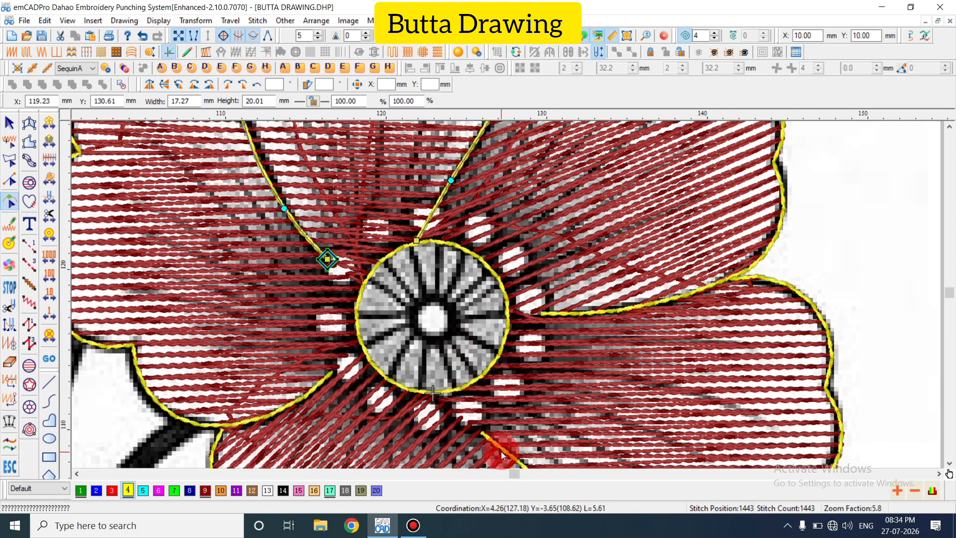
Extend the open outline ends of the digitized flower's lower-right, left and upper-right petals to the centre circle
left_click(497, 446)
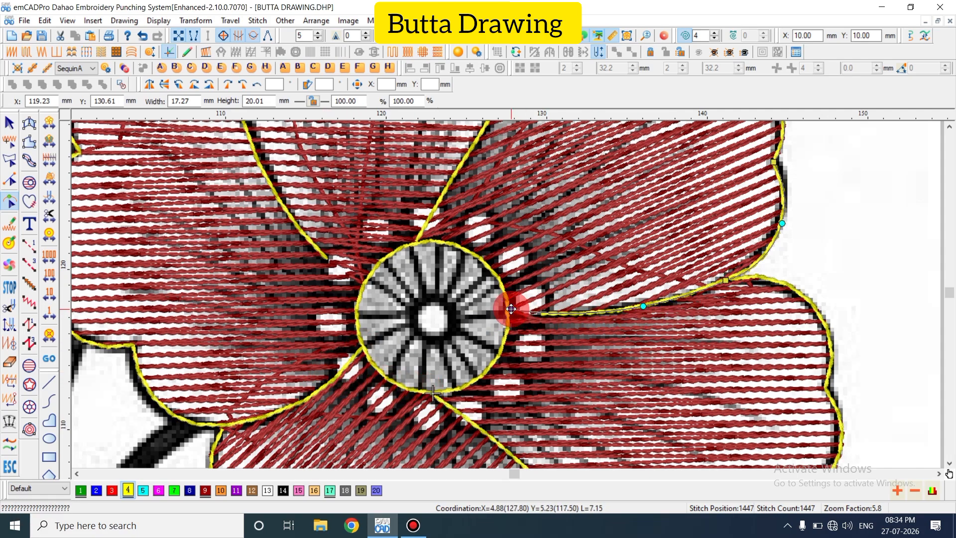
key("Escape")
key("shift+z")
key("z")
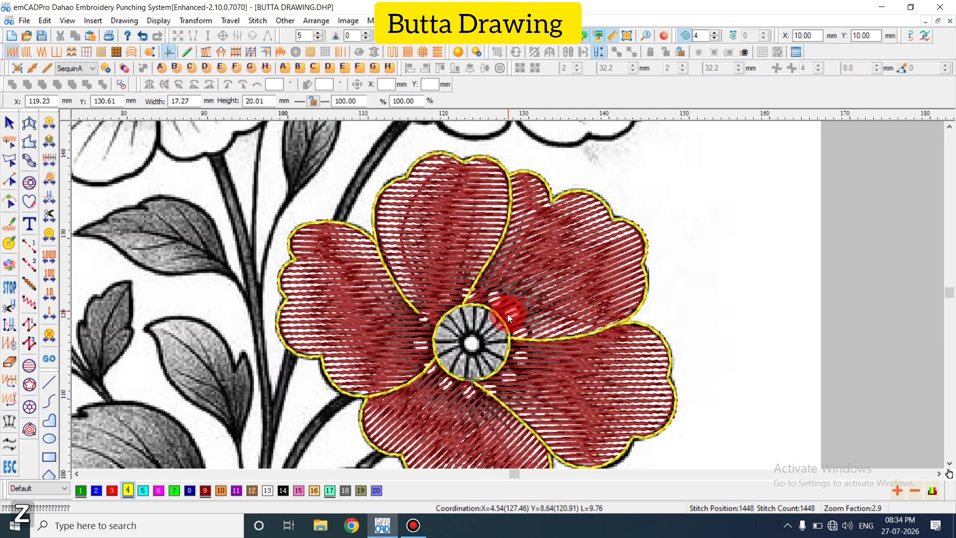
Trace the upper-right petal of the undigitized flower above with a Run outline, from one side of the centre beads around to the other
key("z")
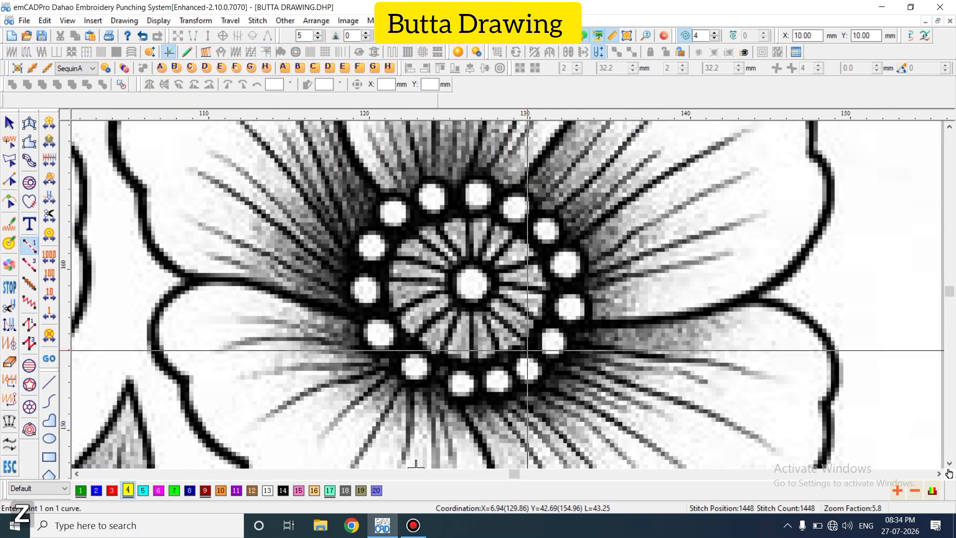
left_click(573, 327)
right_click(703, 313)
right_click(812, 247)
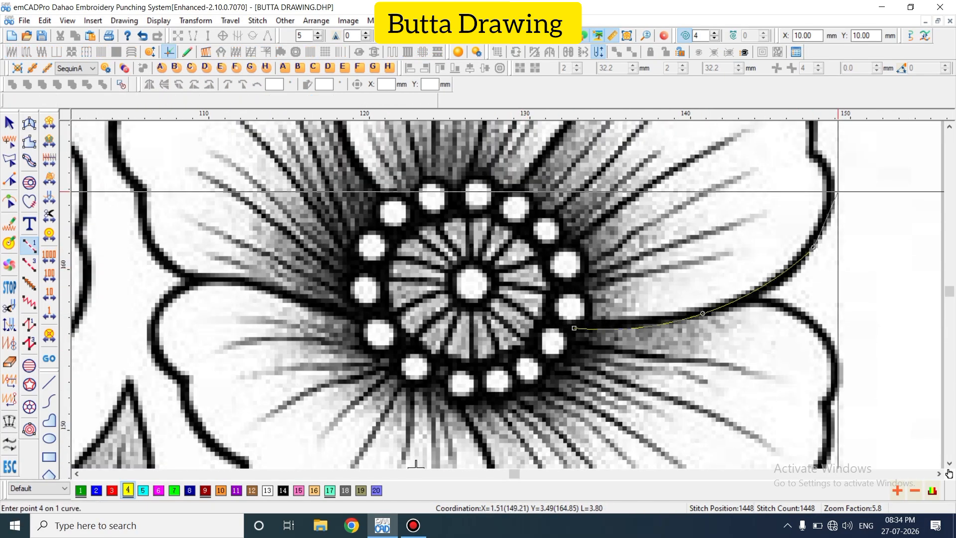
right_click(837, 187)
left_click(816, 156)
scroll(808, 250, "up", 1)
right_click(800, 181)
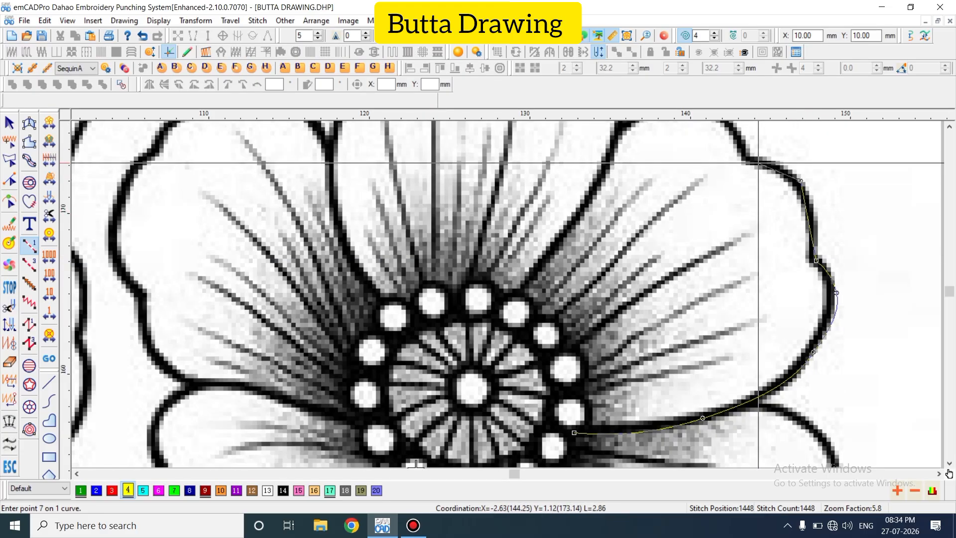
left_click(742, 161)
scroll(744, 214, "up", 1)
right_click(695, 208)
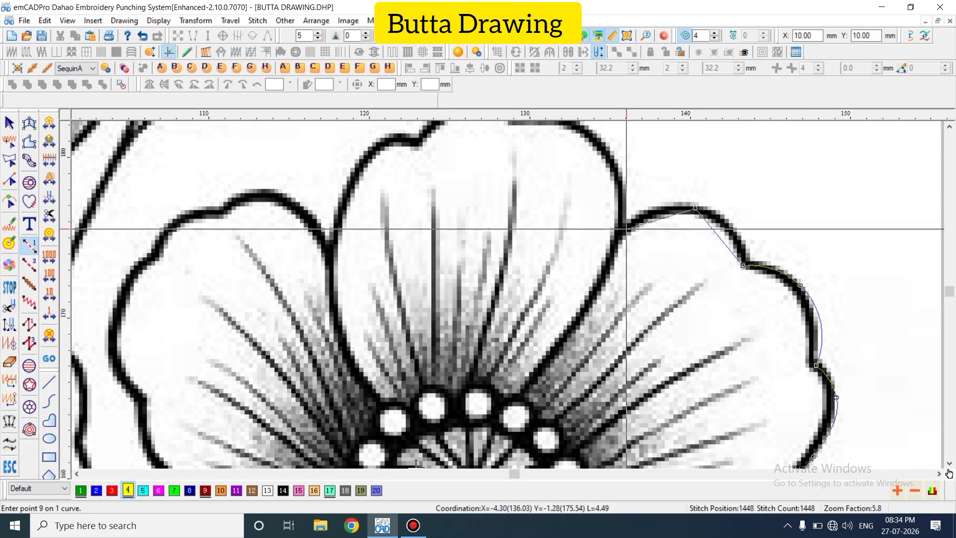
left_click(626, 229)
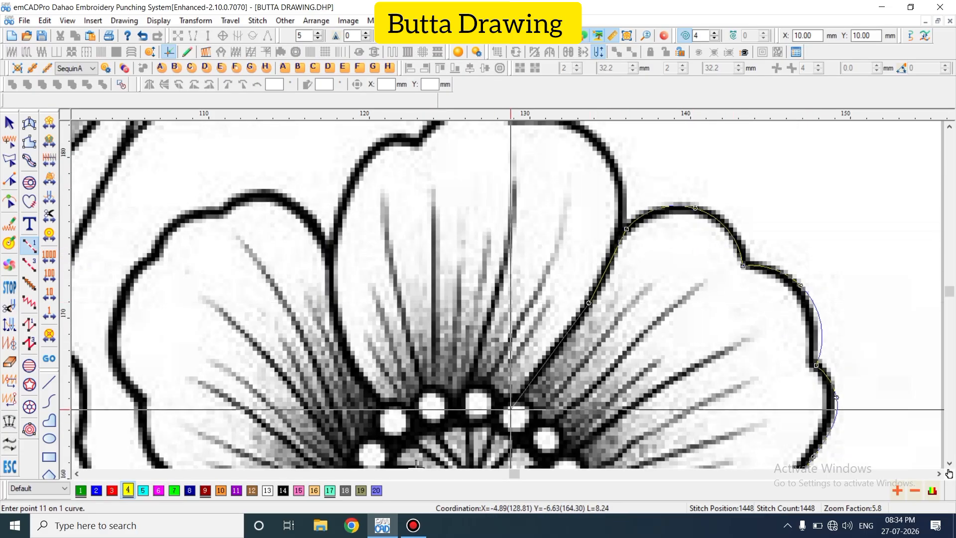
left_click(514, 403)
key("Return")
Trace the same flower's top petal with a Run outline, from its junction with the upper-right petal around to the centre beads
scroll(547, 410, "up", 1)
key("shift+n")
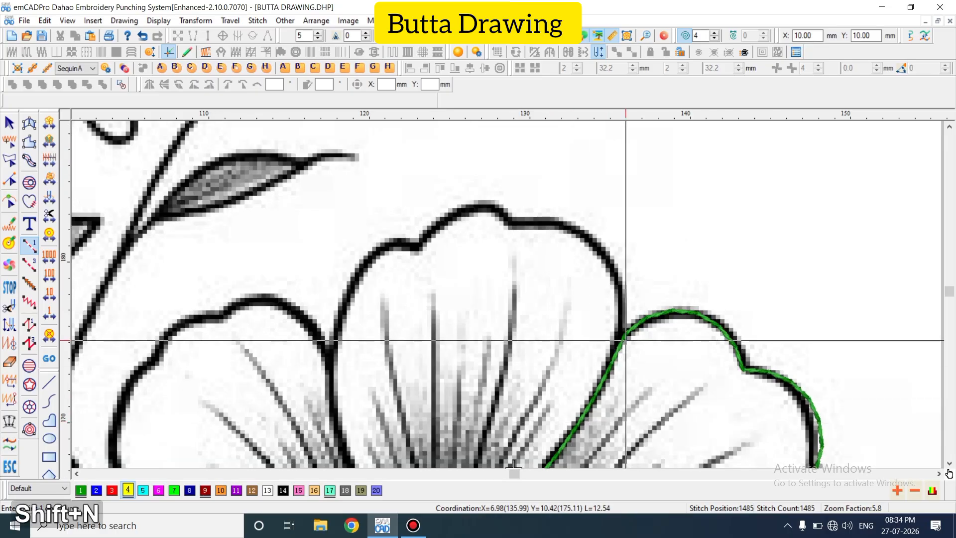
left_click(623, 338)
left_click(608, 255)
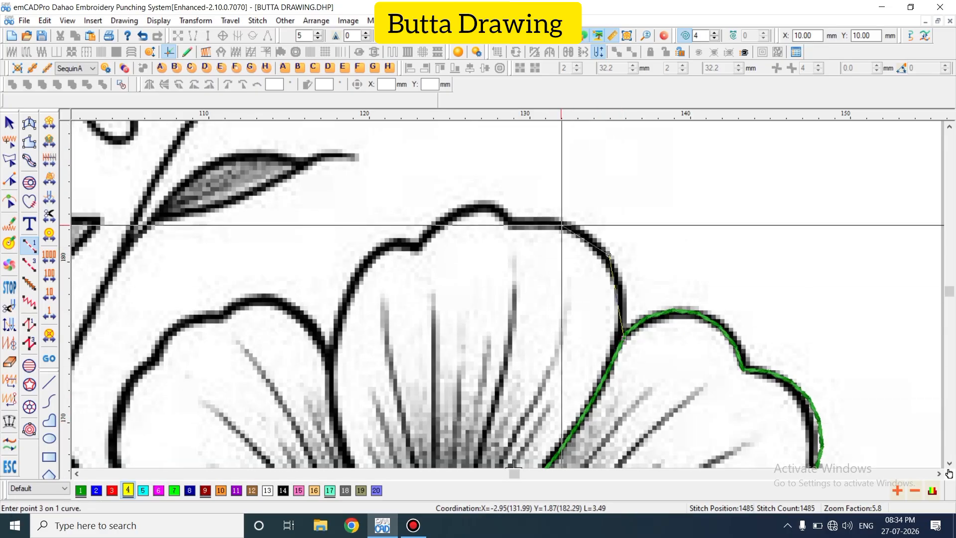
left_click(510, 225)
left_click(459, 212)
left_click(422, 246)
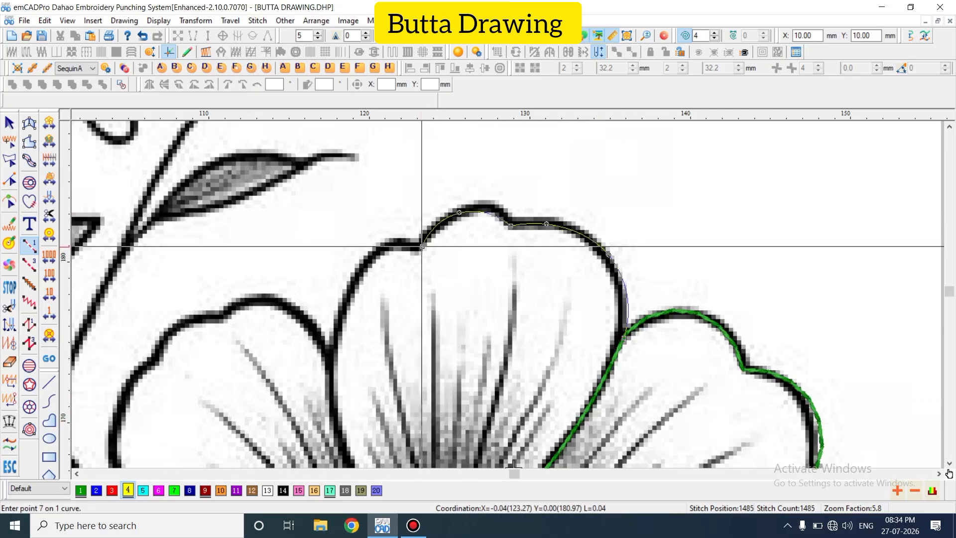
left_click(379, 248)
left_click(350, 281)
left_click(331, 387)
scroll(349, 388, "down", 2)
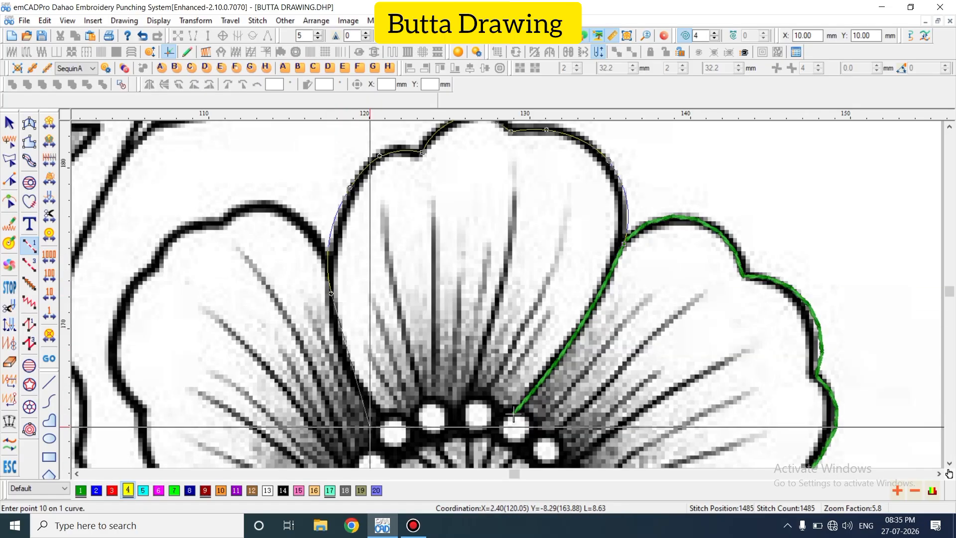
left_click(391, 420)
key("Return")
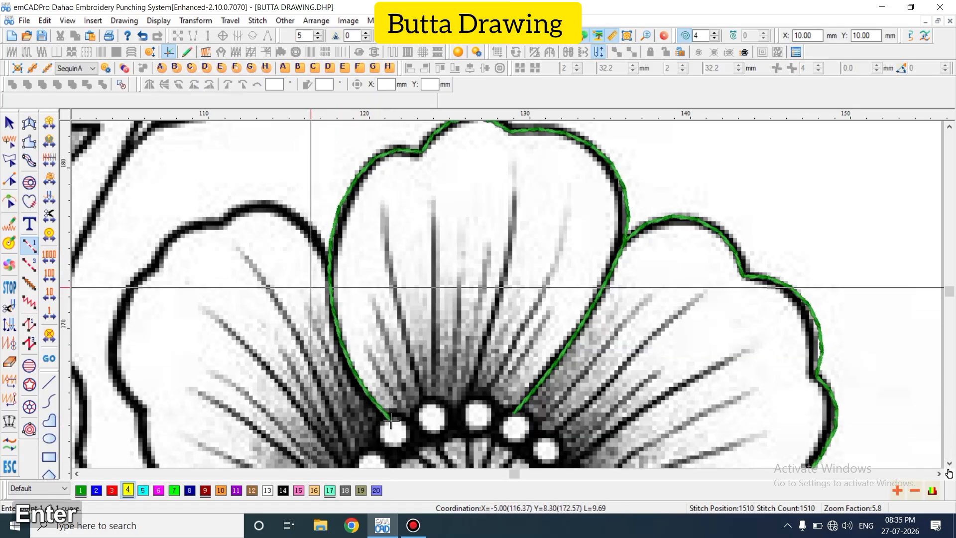
Recolour the two new petal outlines to yellow, colour 4
key("Escape")
key("shift+z")
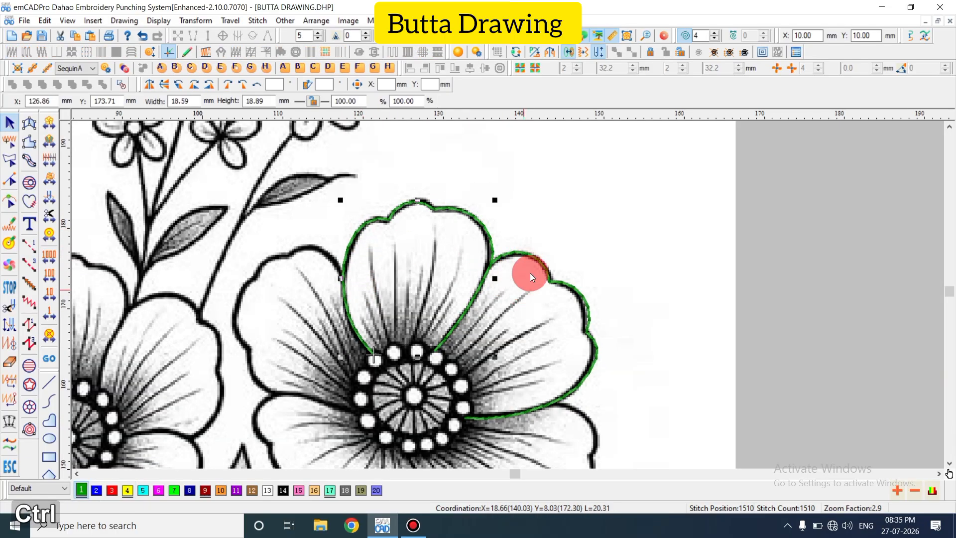
left_click(128, 490)
key("shift+z")
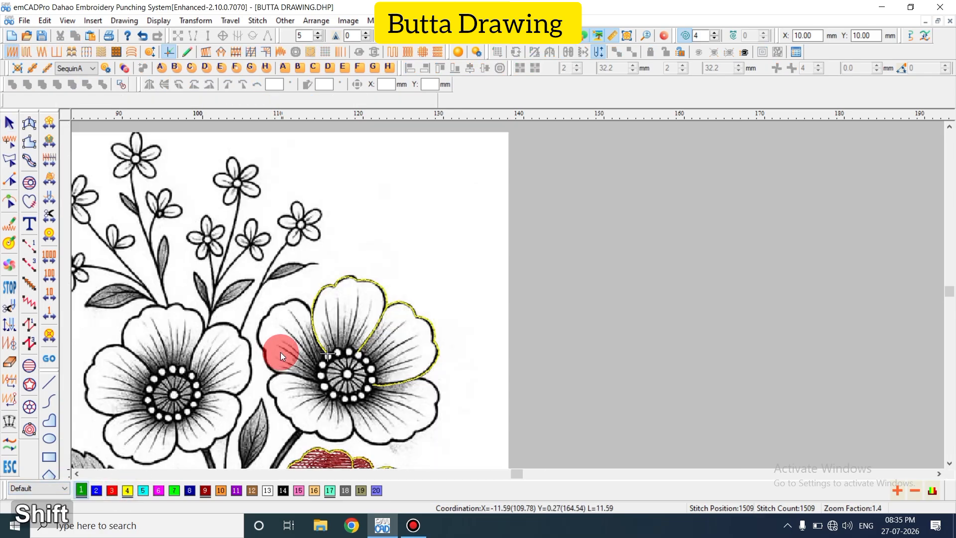
key("shift+z")
key("z")
key("z")
key("shift+z")
key("z")
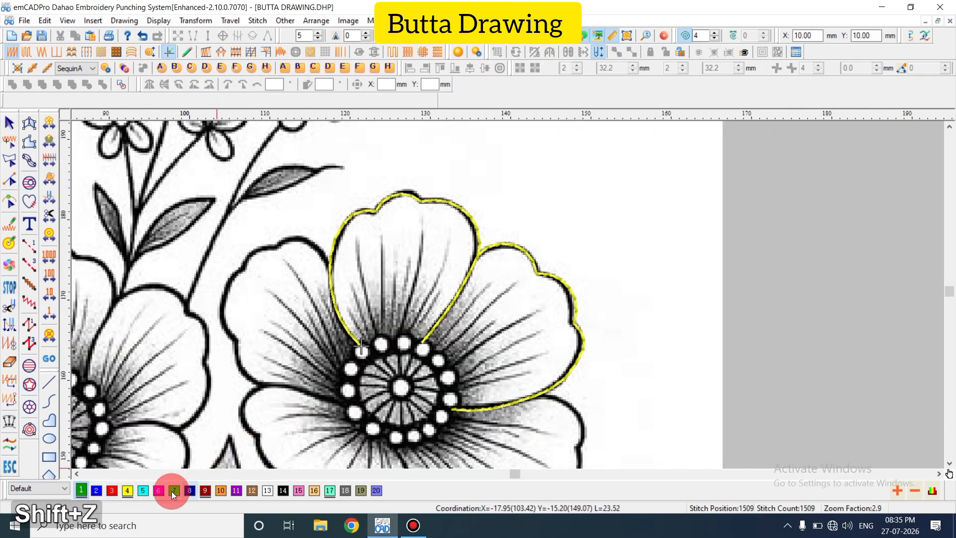
Trace the same flower's upper-left petal with a colour 4 Run outline, from its junction with the top petal around to the centre beads
key("shift+z")
key("z")
key("z")
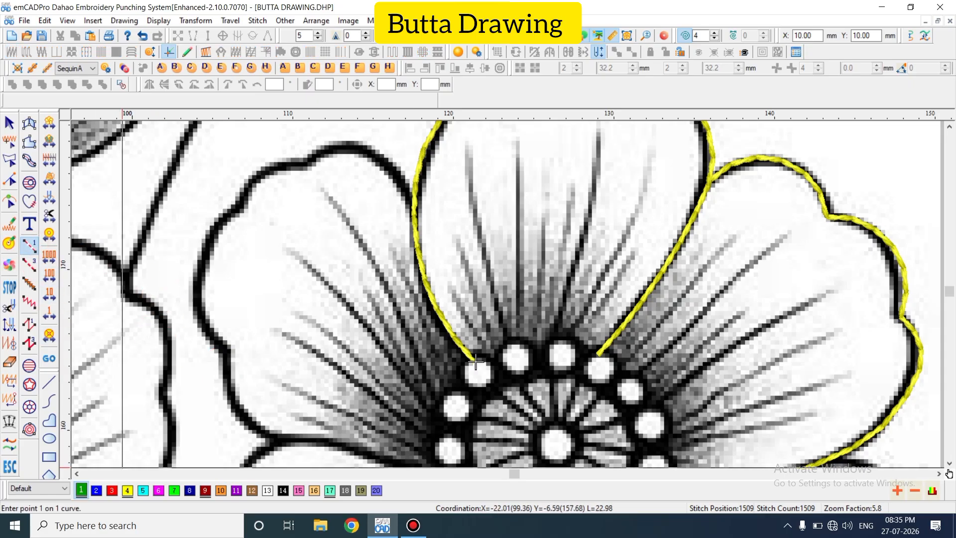
key("Escape")
scroll(304, 399, "up", 1)
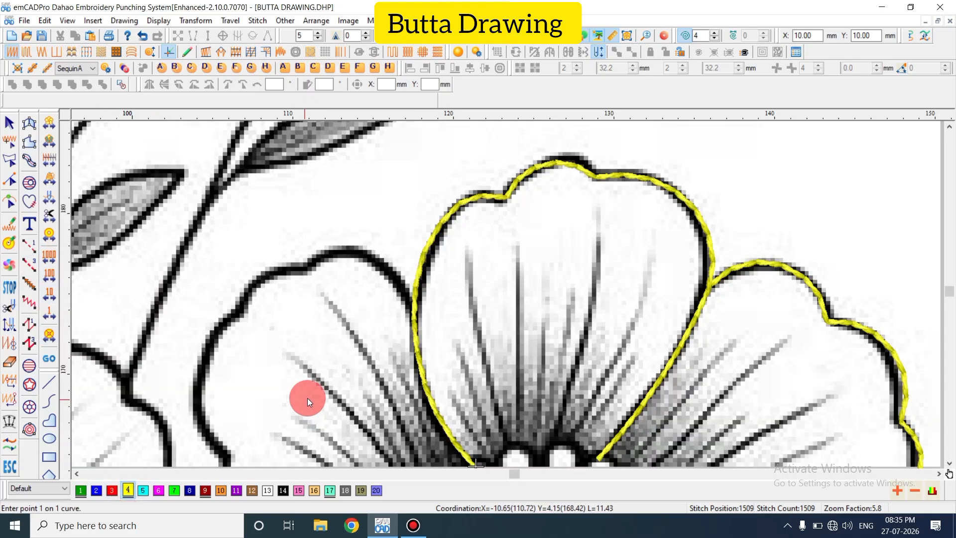
key("t")
left_click(414, 317)
key("shift+n")
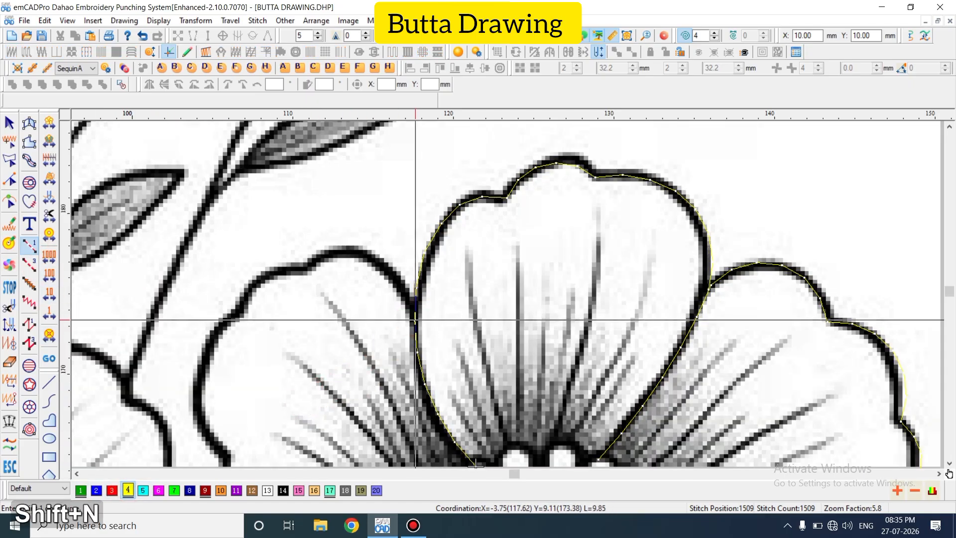
left_click(387, 269)
left_click(340, 251)
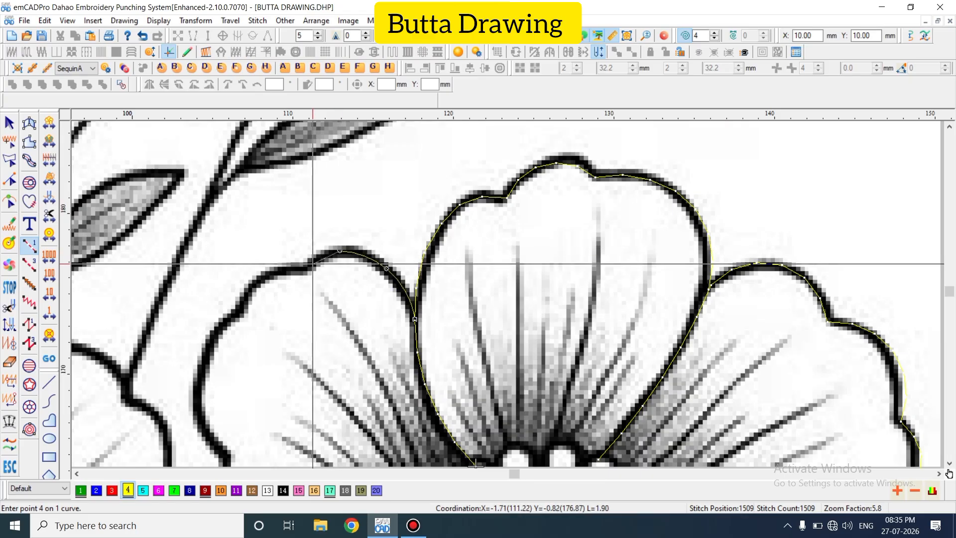
left_click(312, 265)
left_click(257, 275)
left_click(237, 314)
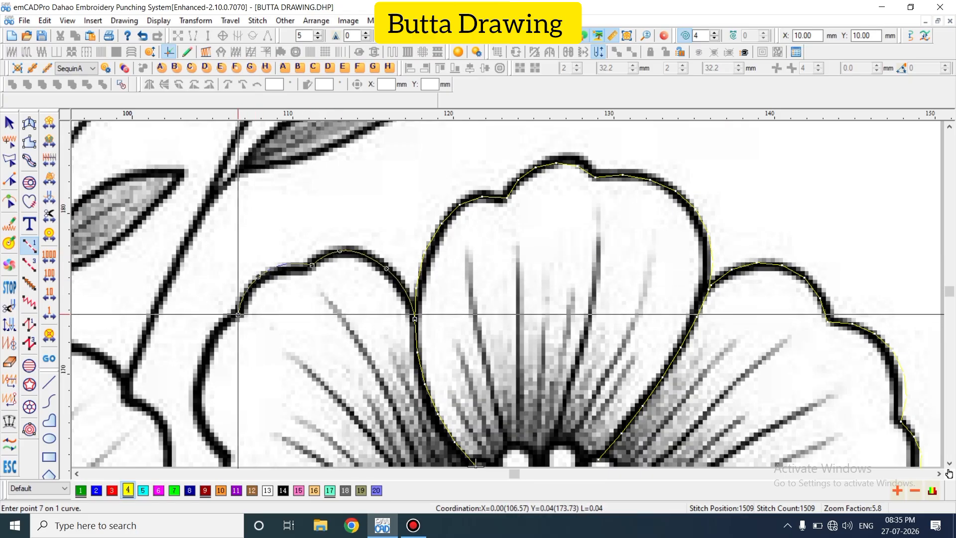
left_click(200, 369)
left_click(223, 451)
scroll(225, 448, "down", 2)
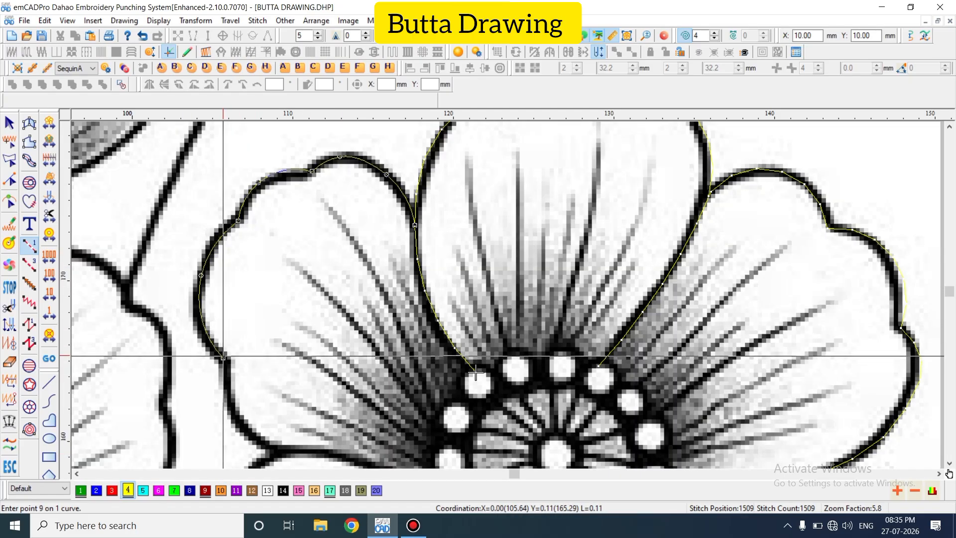
scroll(229, 319, "down", 2)
left_click(235, 321)
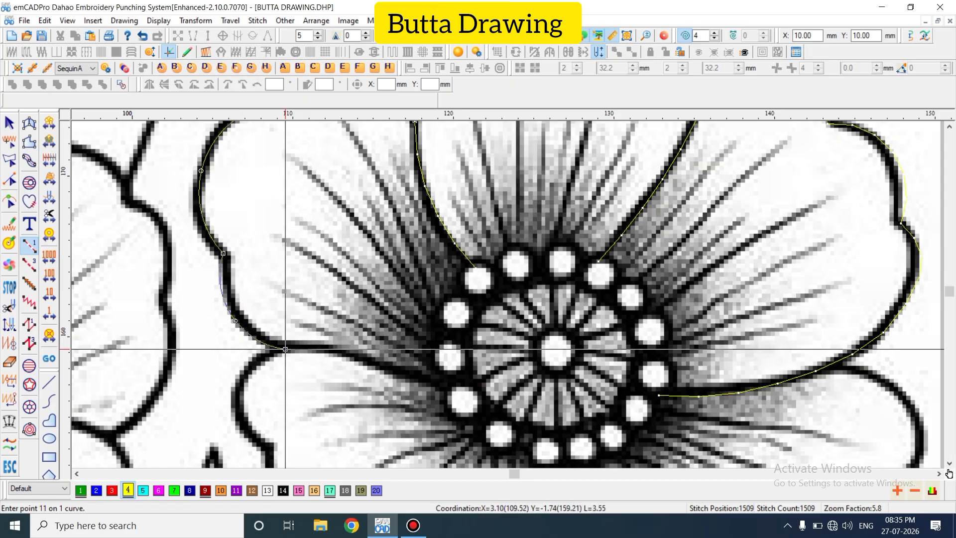
left_click(346, 352)
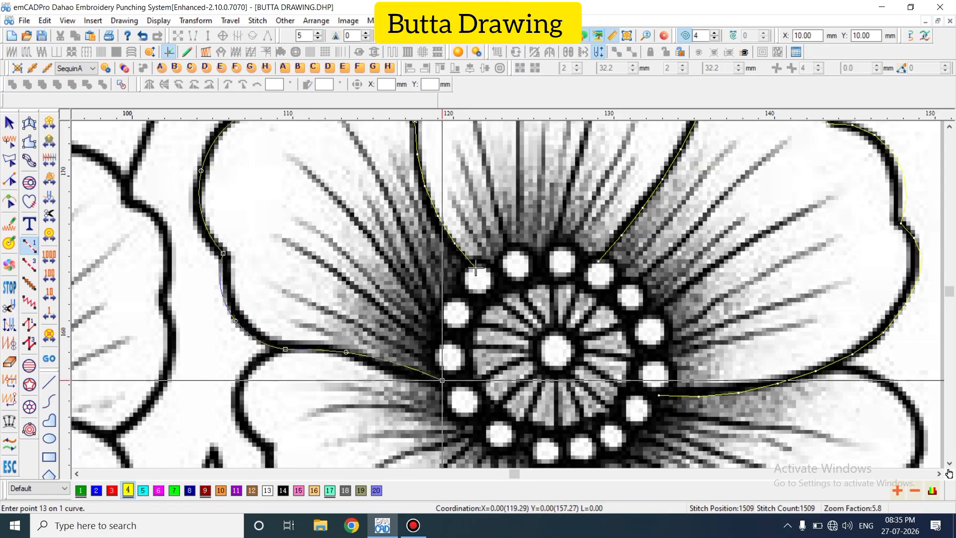
Finish the upper-left petal's curve and trace the lower-left petal's outline from the petal junction to its bottom scallop
key("Return")
scroll(442, 380, "down", 2)
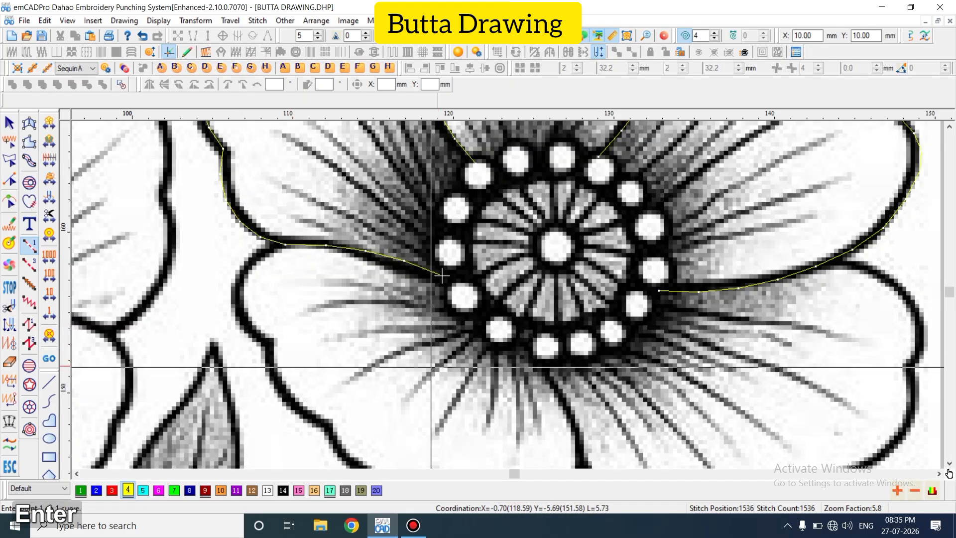
left_click(280, 244)
left_click(239, 286)
left_click(269, 342)
scroll(270, 358, "down", 2)
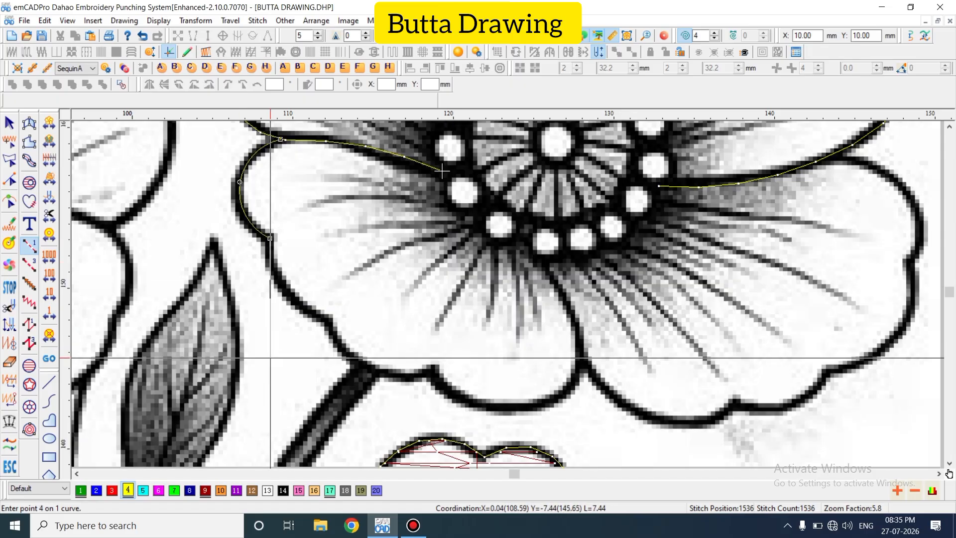
left_click(289, 300)
left_click(330, 320)
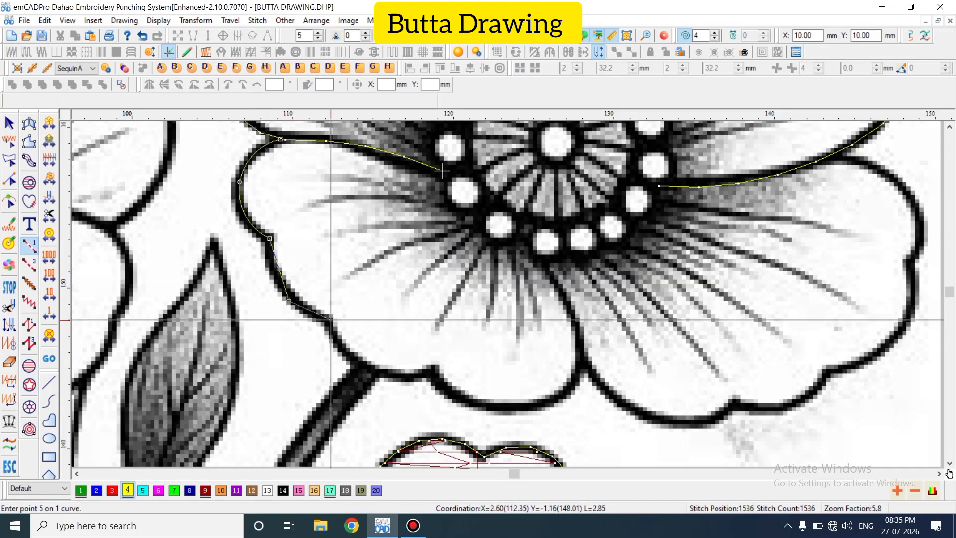
left_click(367, 370)
left_click(433, 373)
left_click(500, 408)
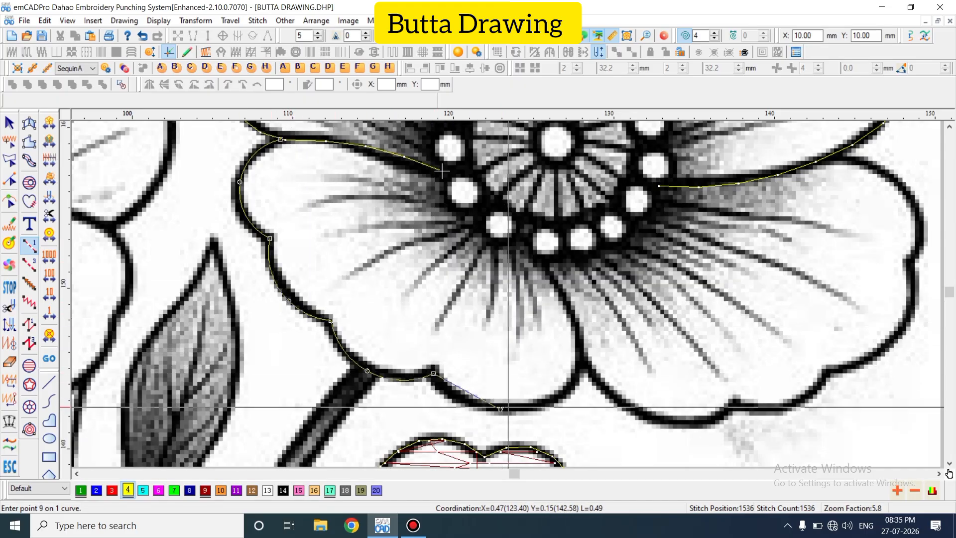
left_click(580, 375)
left_click(574, 320)
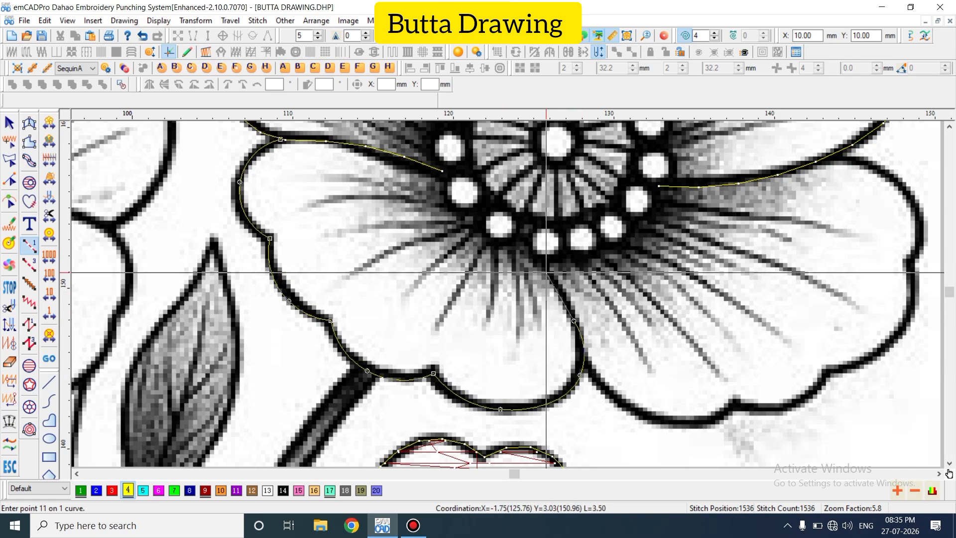
left_click(531, 248)
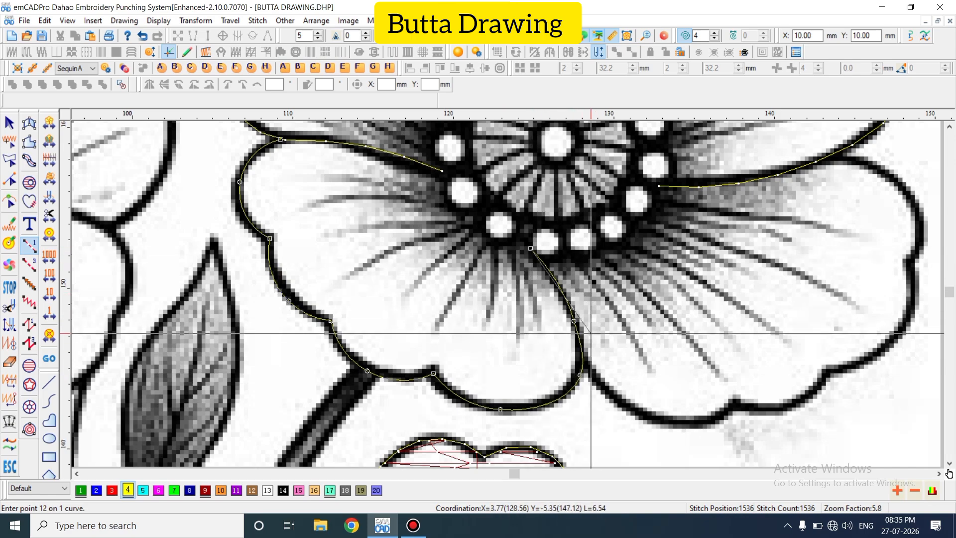
key("BackSpace")
key("BackSpace")
key("BackSpace")
Finish the lower-left petal's outline at the junction of the two lower petals and trace the dividing edge between them from the flower centre
left_click(563, 394)
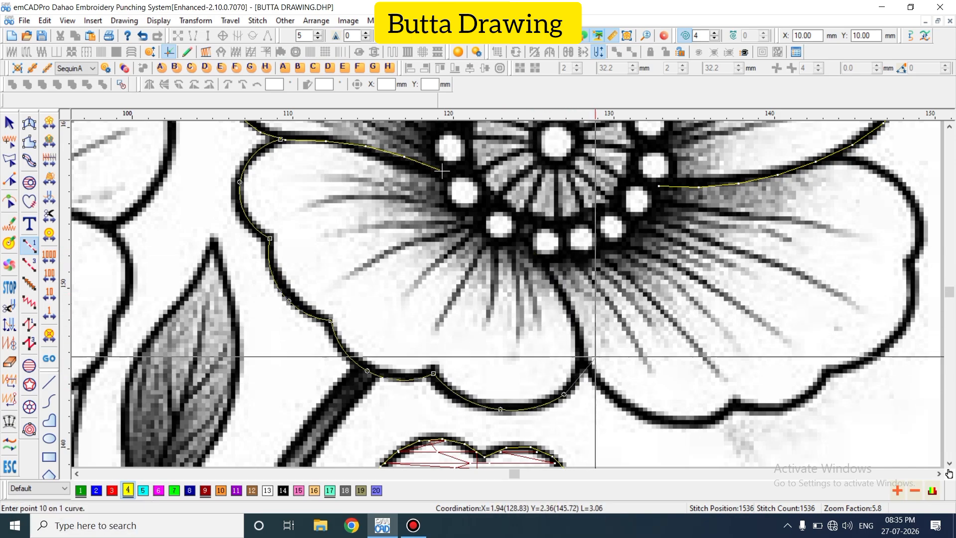
key("Return")
key("shift+n")
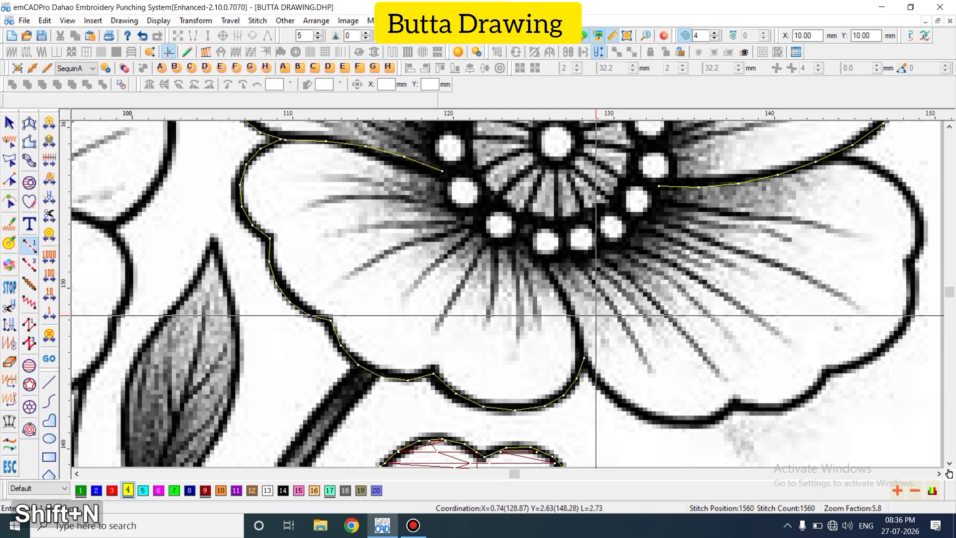
left_click(543, 265)
left_click(570, 303)
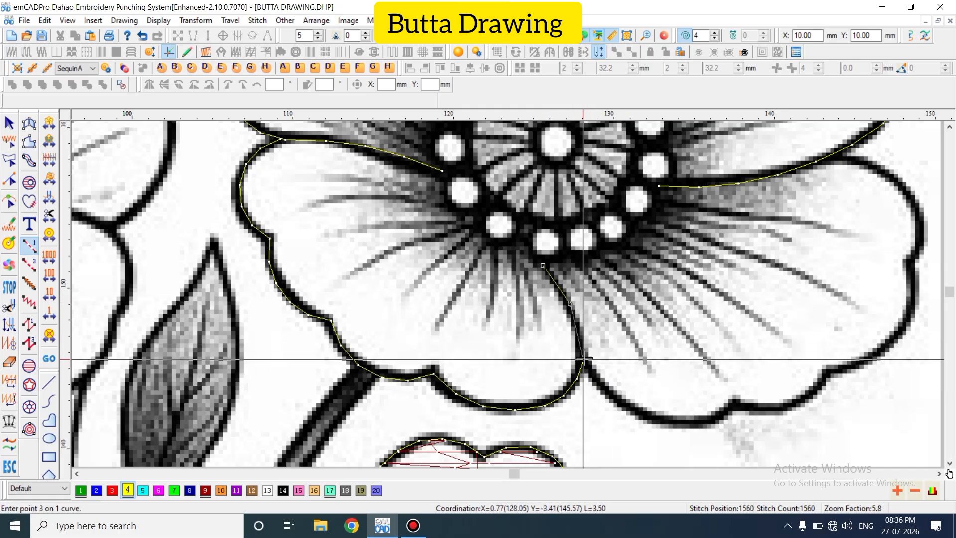
key("Return")
Trace the lower-right petal's scalloped outline from the junction of the lower petals up to the upper-right petal's lower edge
key("shift+n")
left_click(583, 359)
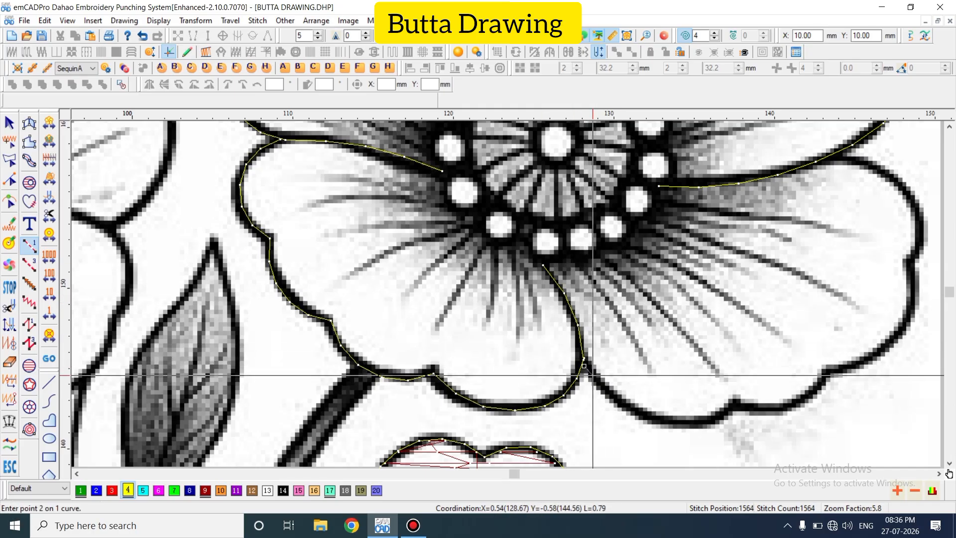
left_click(637, 414)
left_click(736, 403)
left_click(789, 404)
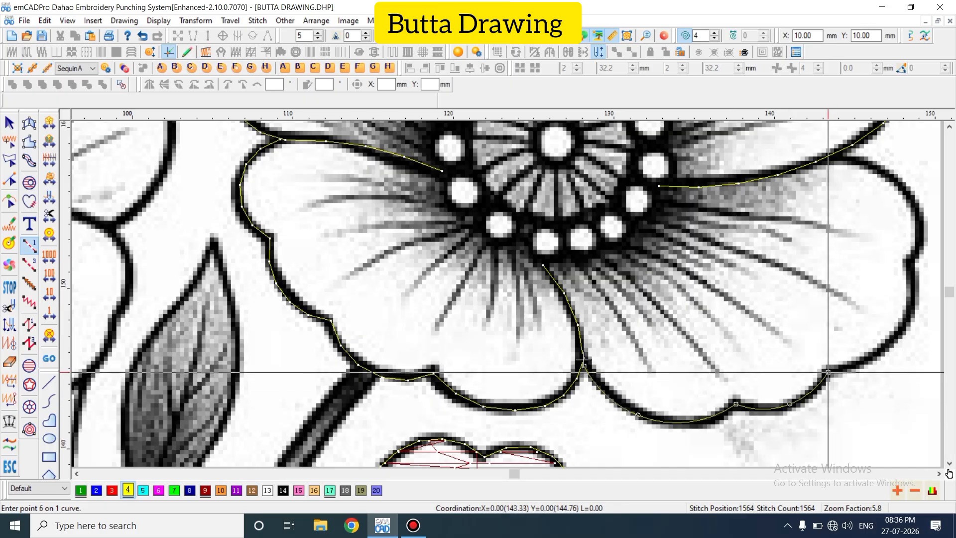
right_click(901, 335)
left_click(706, 263)
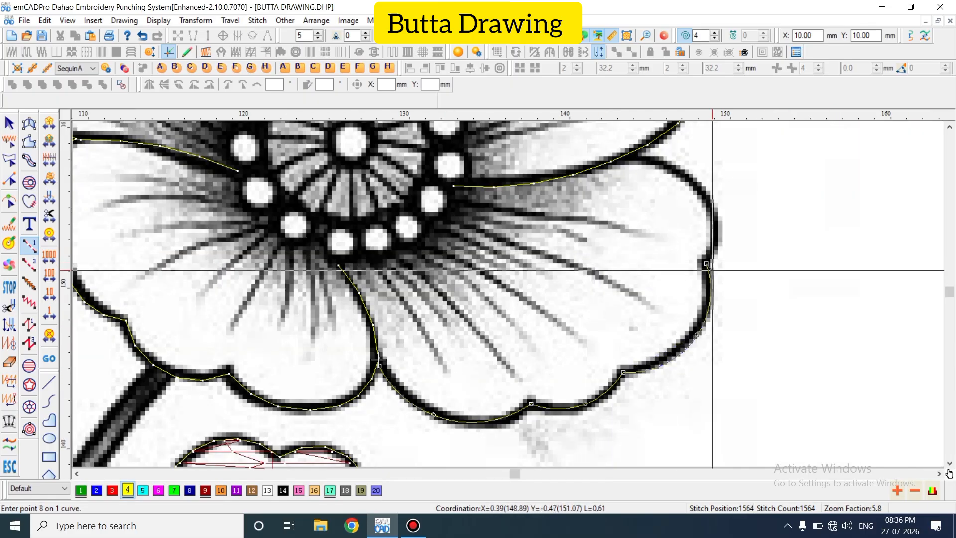
right_click(715, 214)
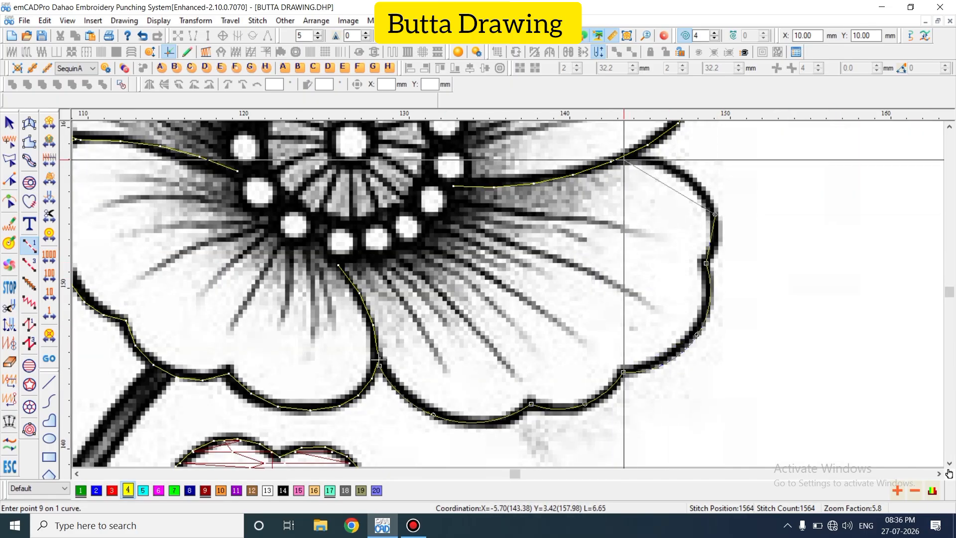
scroll(624, 159, "up", 3)
key("Return")
key("Escape")
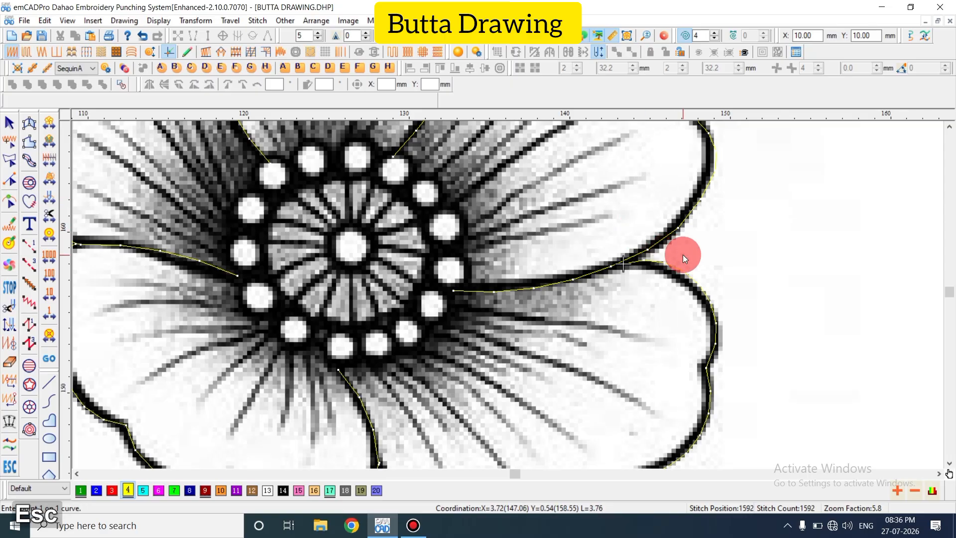
Check the traced petal outlines with the background drawing hidden and shown
key("shift+z")
key("d")
key("shift+z")
key("z")
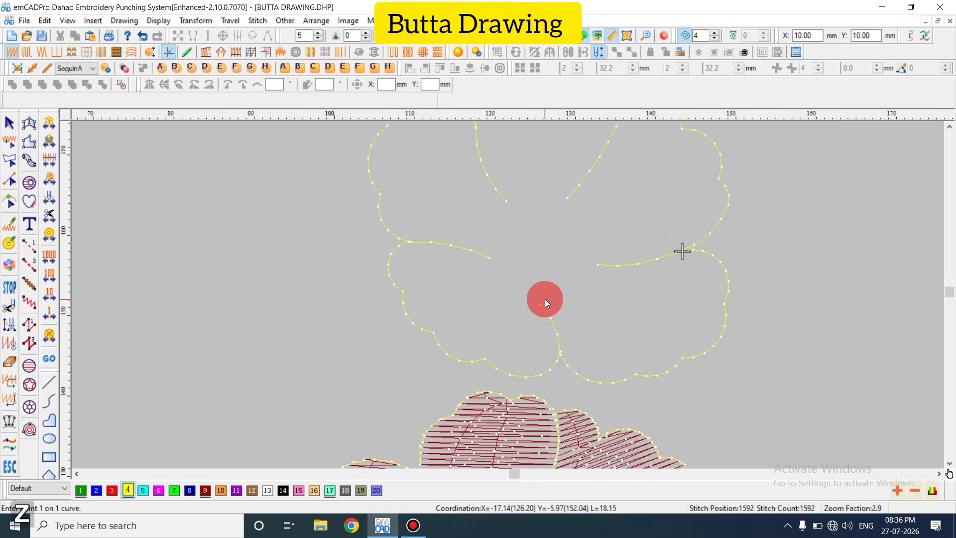
key("d")
key("z")
key("shift+z")
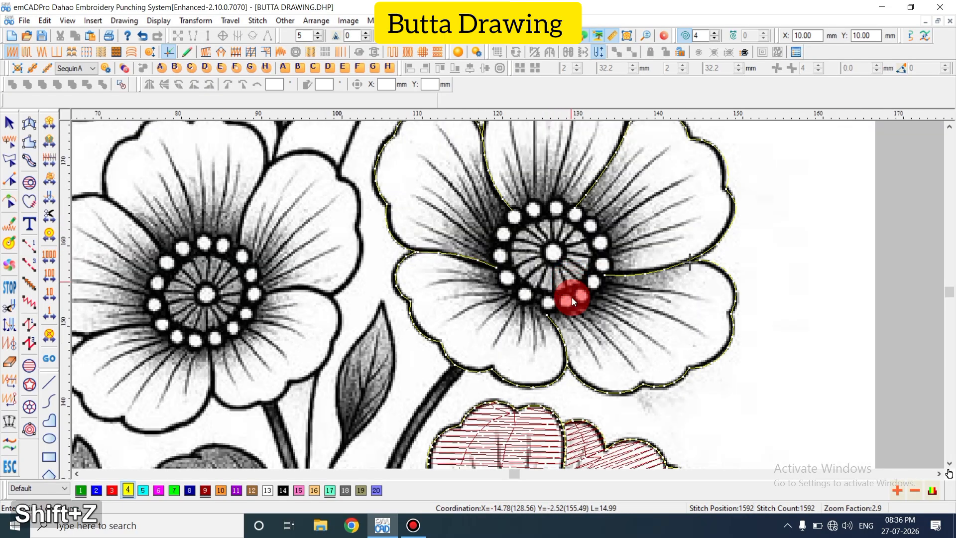
Copy the centre circle of the filled lower flower onto the centre of the newly traced flower
key("shift+z")
key("z")
left_click(566, 333)
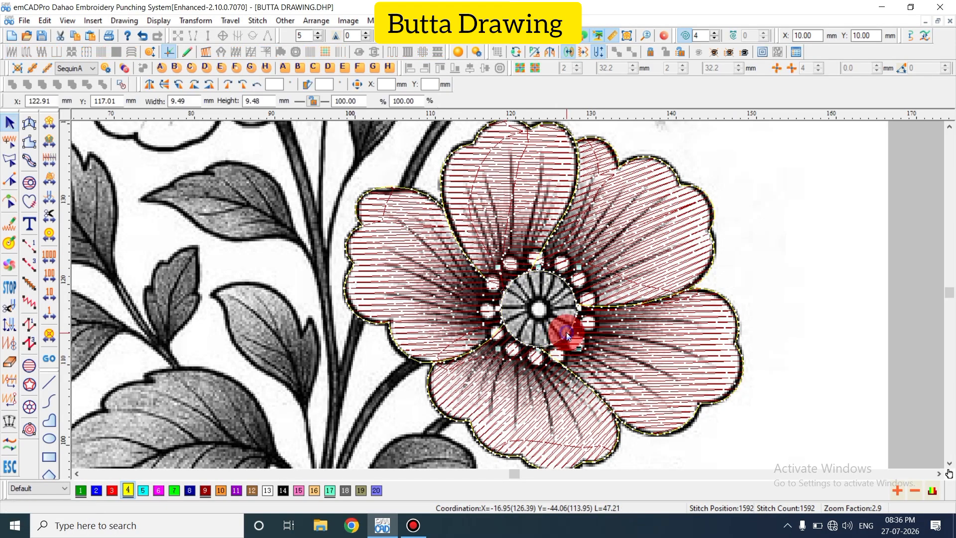
right_click_drag(566, 332, 588, 279)
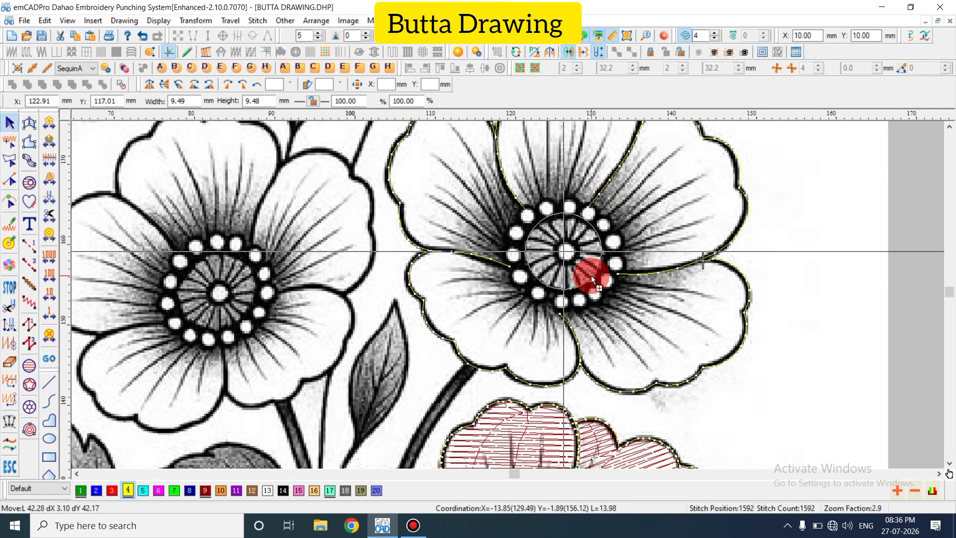
key("Escape")
Extend the inner end of the dividing edge between the two lower petals onto the centre circle
key("z")
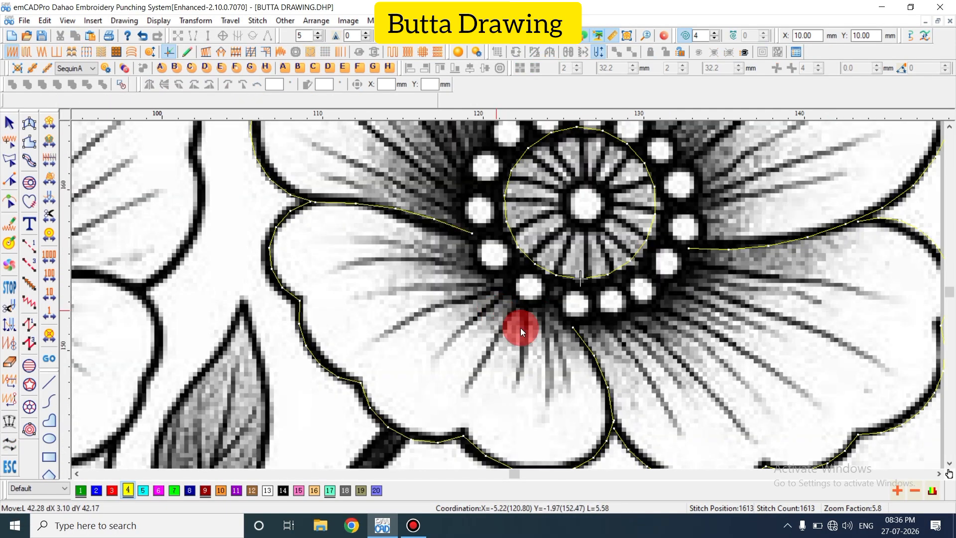
left_click(592, 361)
key("h")
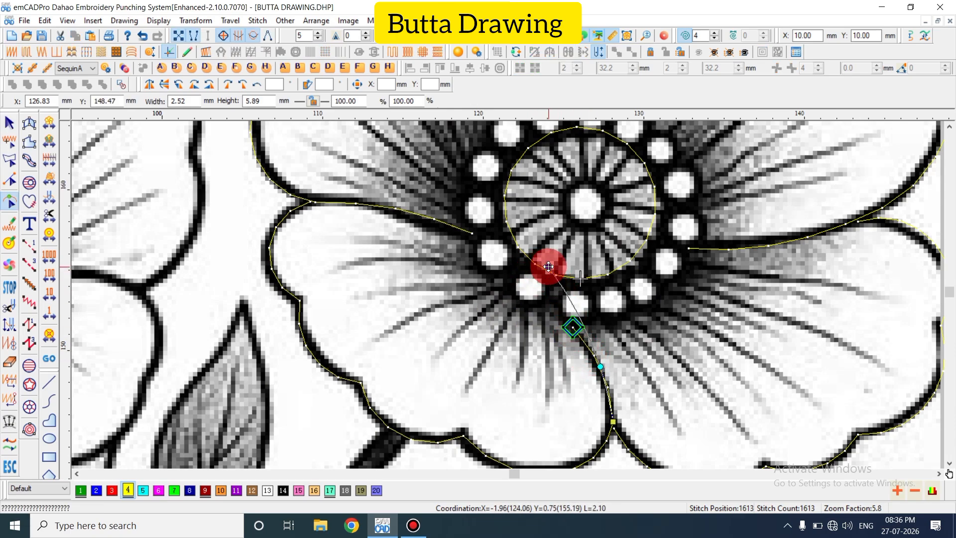
key("Escape")
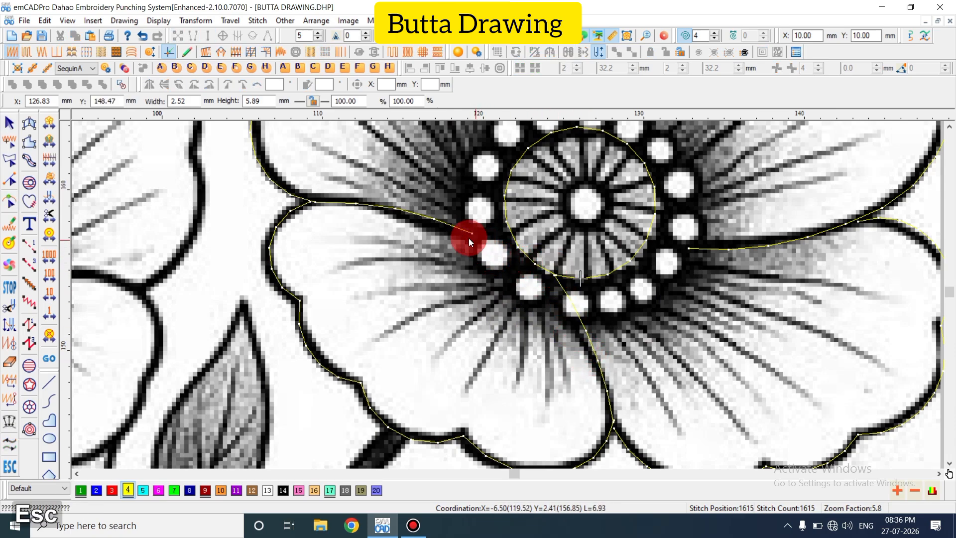
Move the inner ends of the upper-left, top and upper-right petal curves onto the centre circle
left_click(471, 238)
key("h")
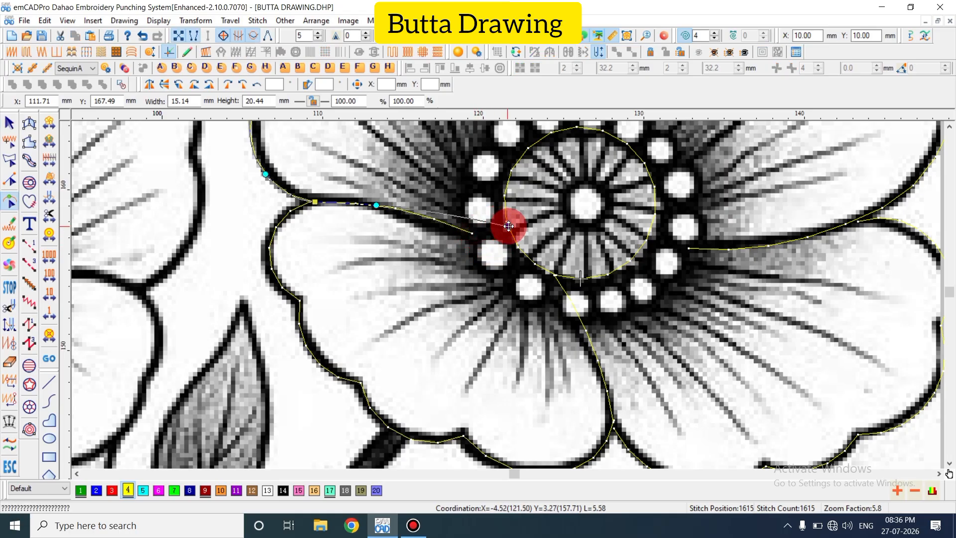
scroll(496, 294, "up", 3)
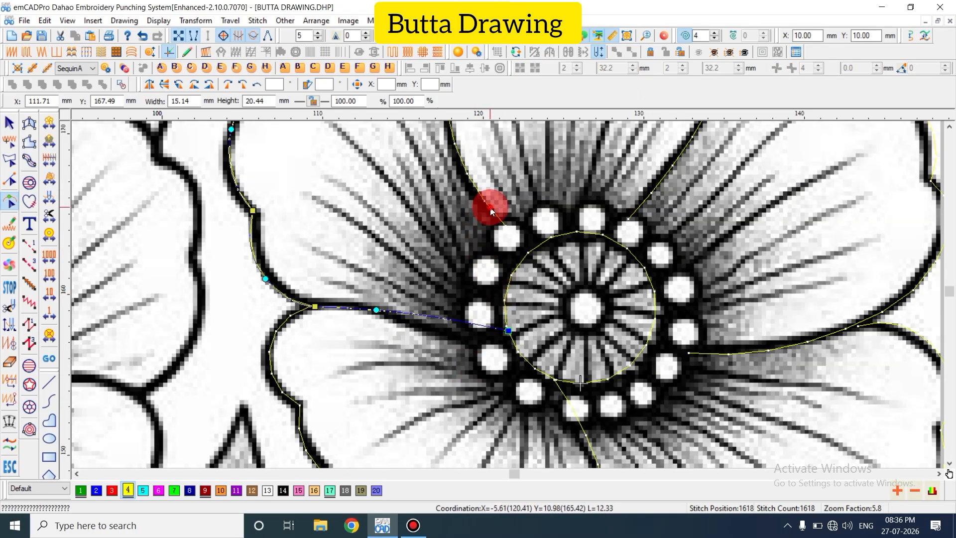
scroll(617, 258, "up", 3)
key("Return")
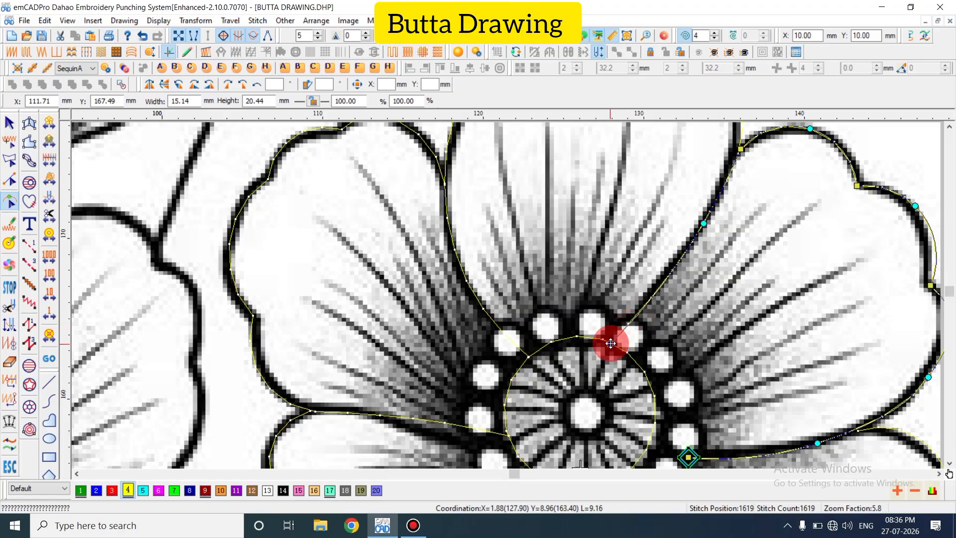
scroll(610, 343, "down", 3)
left_click(699, 367)
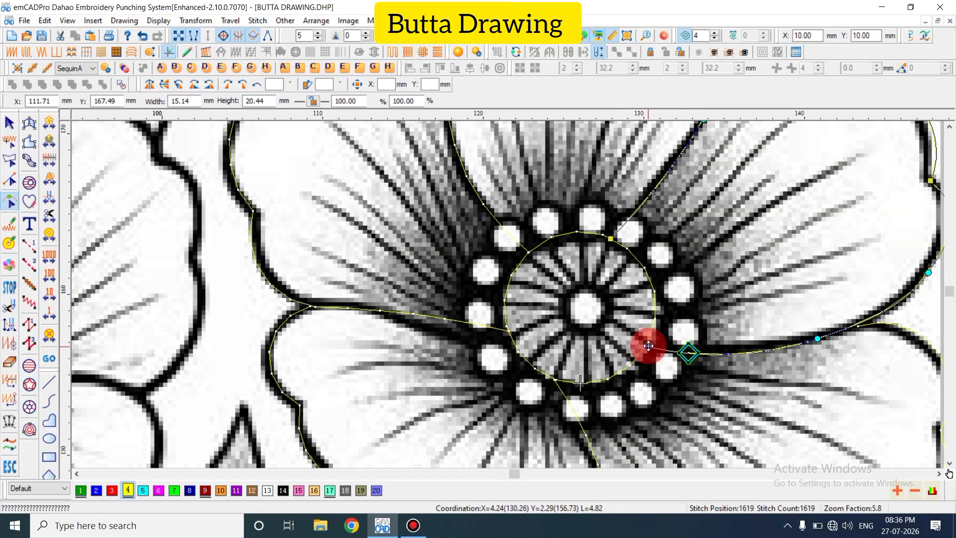
key("Escape")
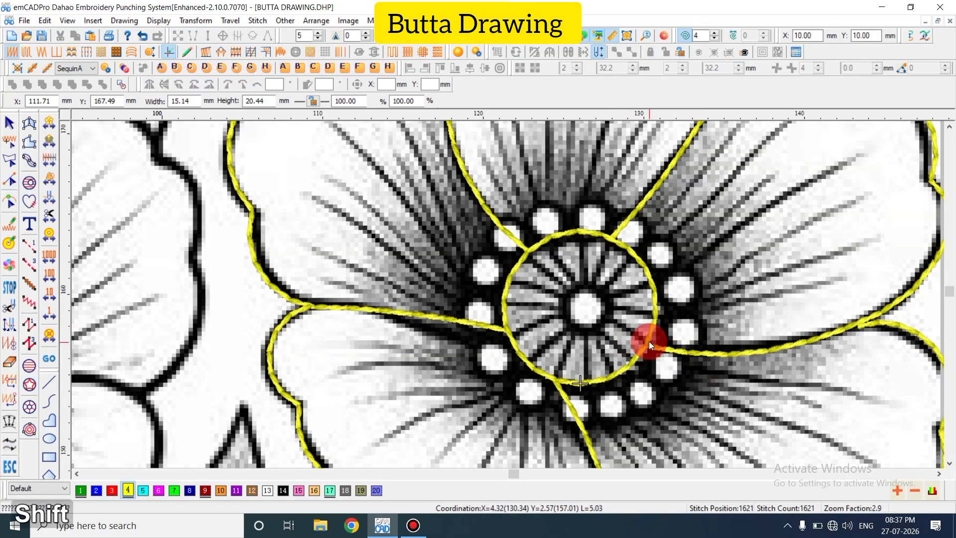
Inspect the joined petal outlines around the flower and hide the background drawing
scroll(649, 342, "down", 2, "shift")
scroll(649, 333, "up", 1, "shift")
key("z")
scroll(647, 309, "up", 1)
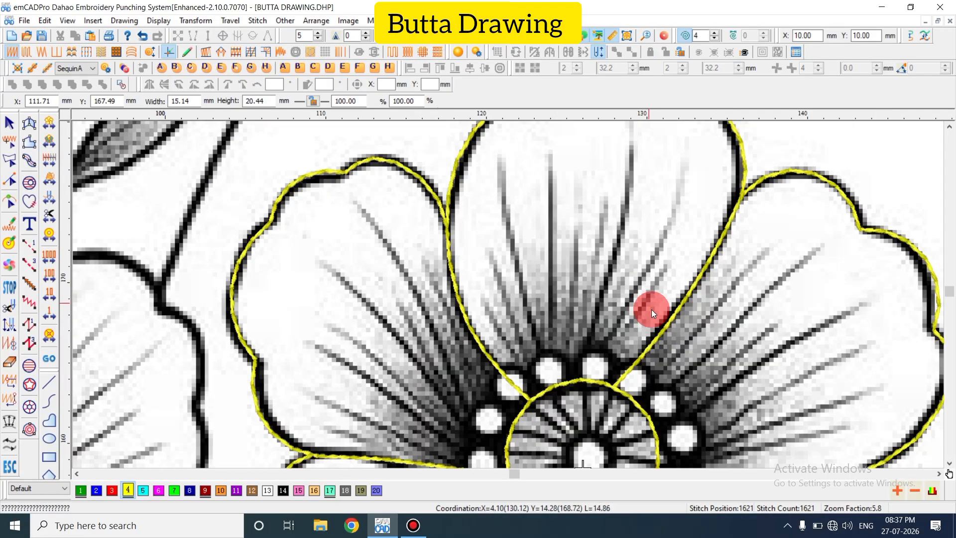
left_click(658, 339)
key("shift+z")
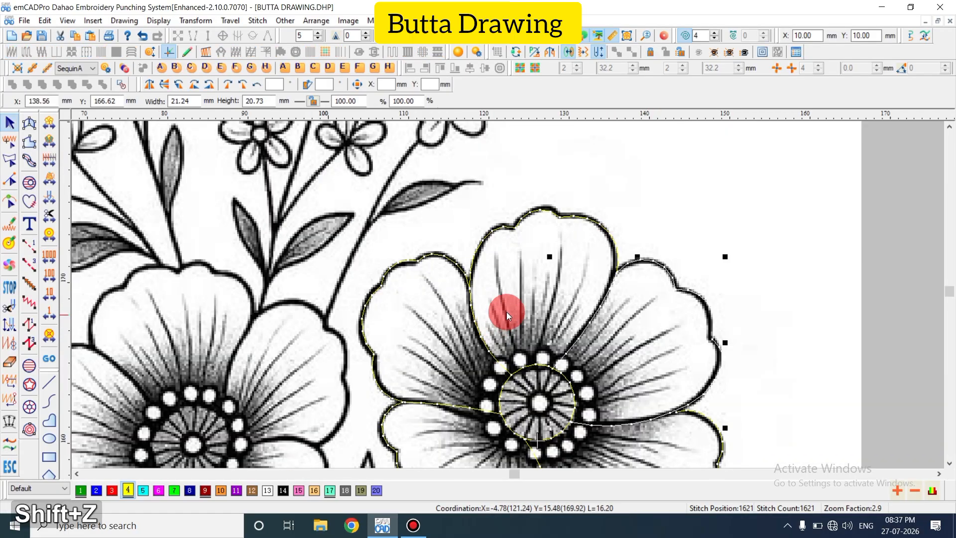
key("z")
key("d")
key("Escape")
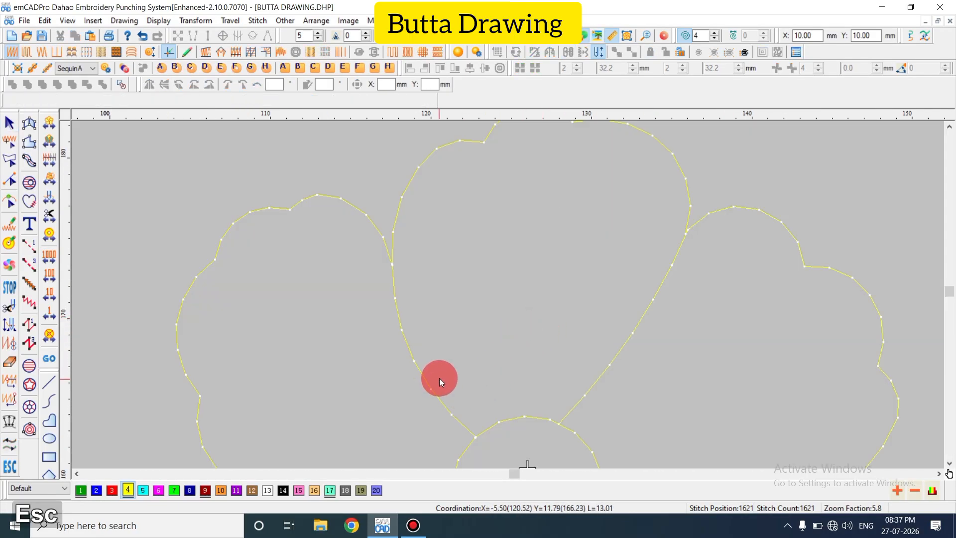
Recolour all the outlines of the newly traced flower, including its centre circle, to blue colour 2
key("shift+z")
scroll(563, 261, "down", 2)
key("shift+z")
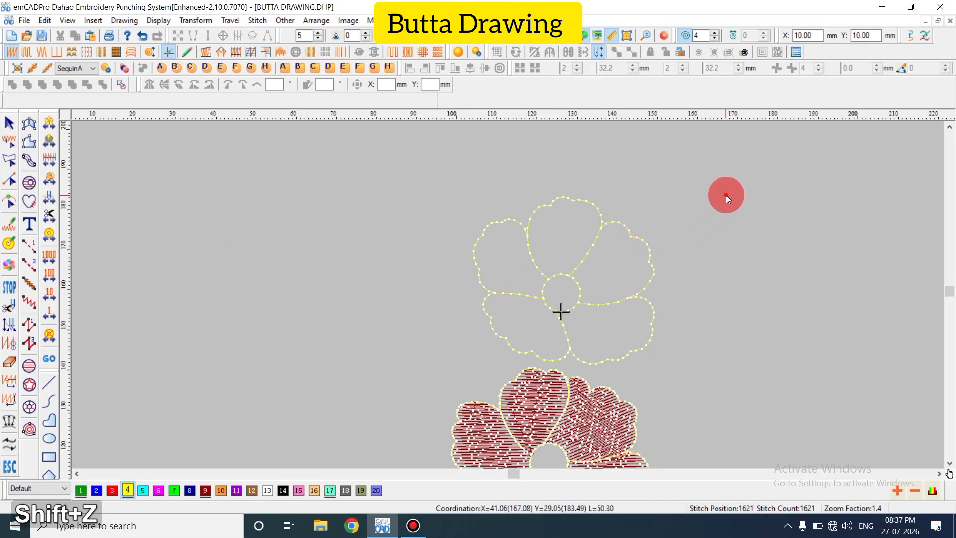
left_click_drag(726, 195, 441, 366)
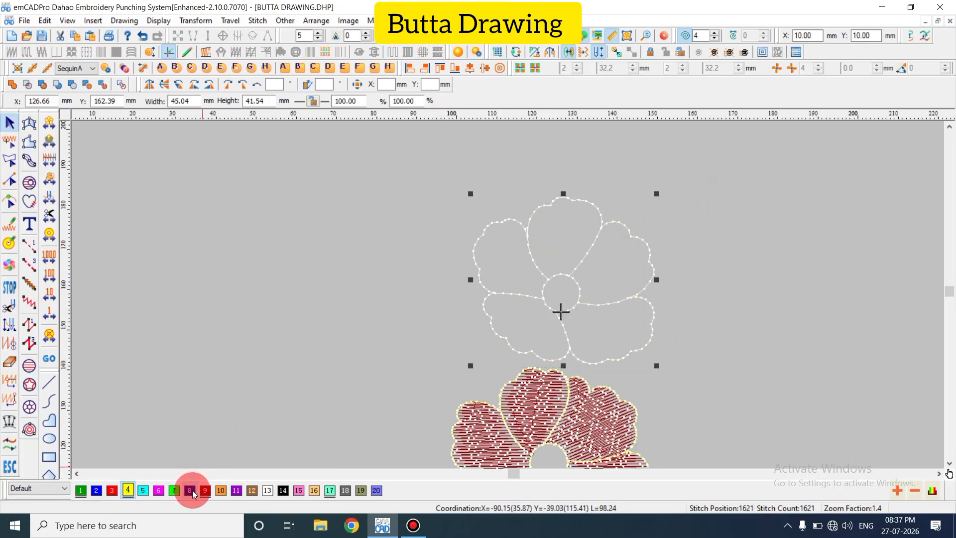
left_click(97, 490)
key("Escape")
Start a complex fill on the blue flower and trace the top petal's left edge from the centre circle to its first notch
scroll(761, 268, "up", 1)
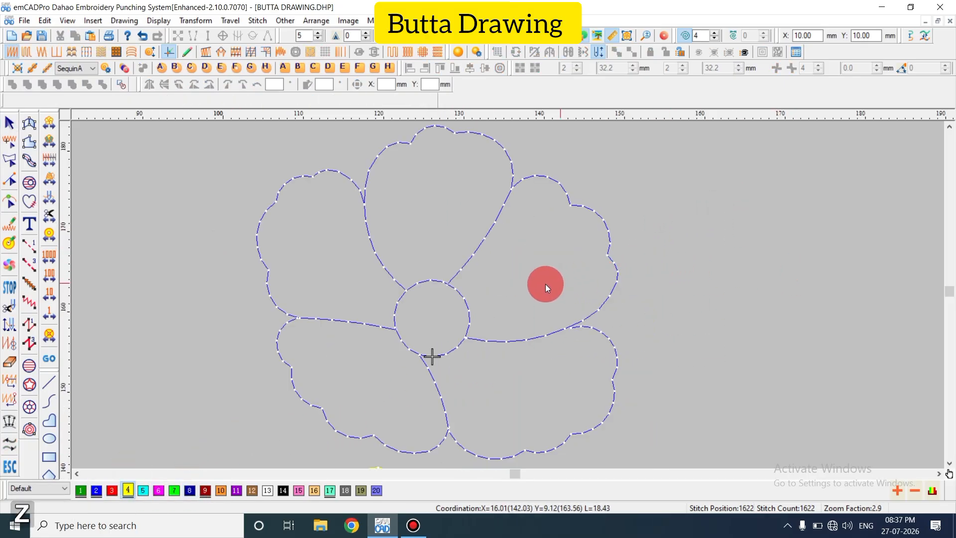
left_click(31, 178)
scroll(300, 273, "up", 1)
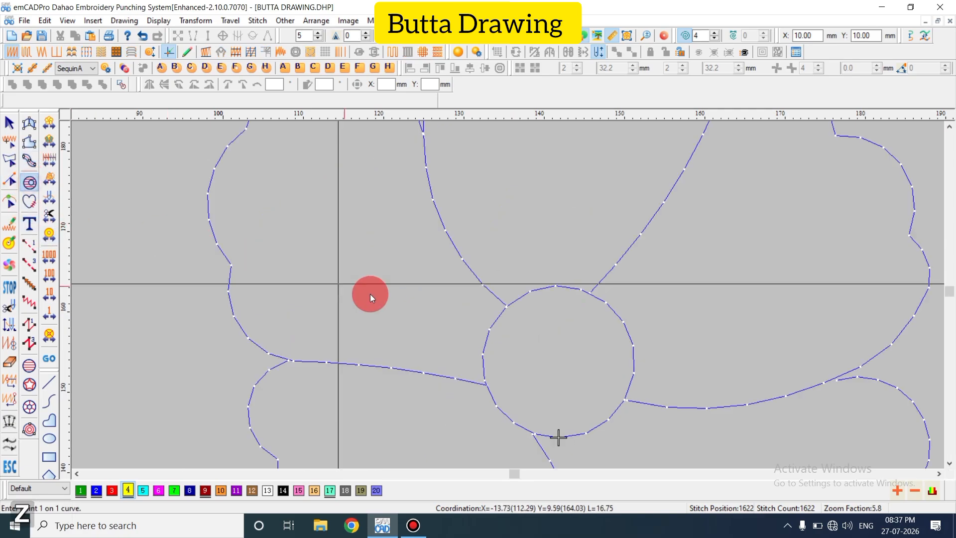
left_click(506, 303)
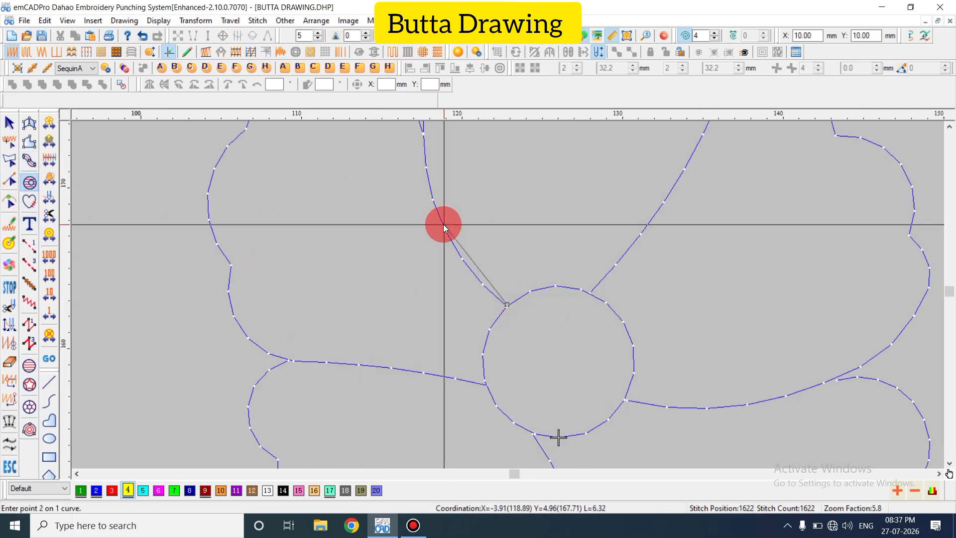
right_click(443, 224)
scroll(442, 225, "up", 3)
right_click(423, 322)
right_click(443, 234)
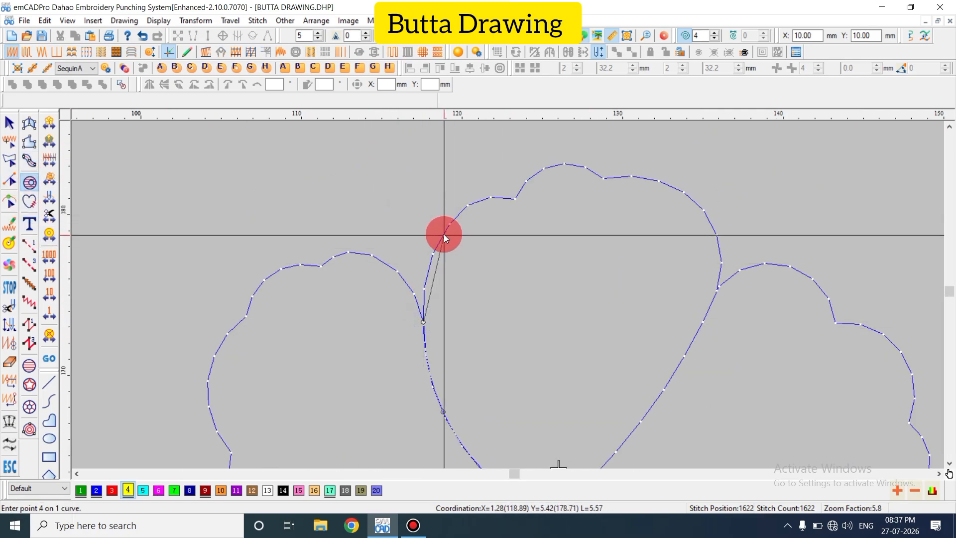
right_click(485, 196)
right_click(513, 198)
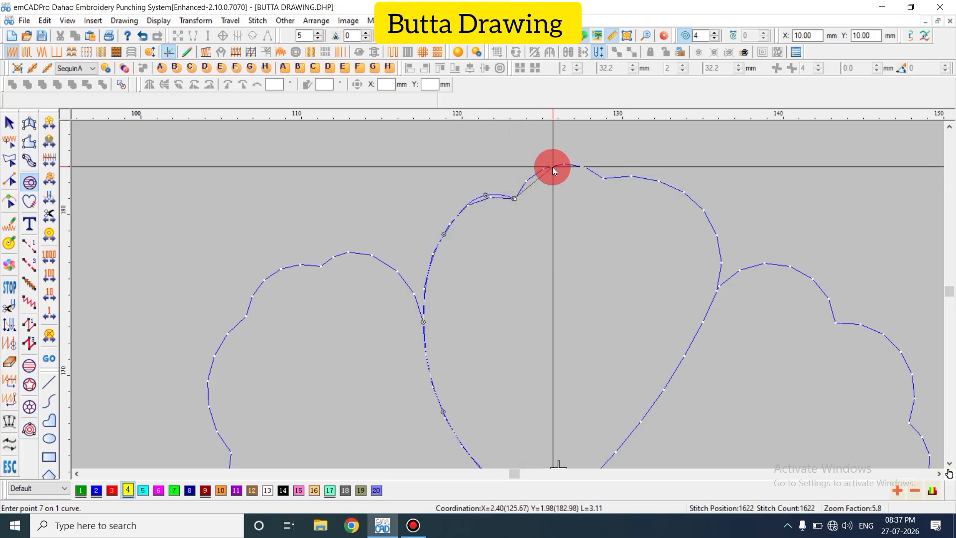
Continue the top petal's fill boundary over the remaining lobes and down its right edge to the centre circle
right_click(552, 165)
left_click(603, 178)
right_click(668, 185)
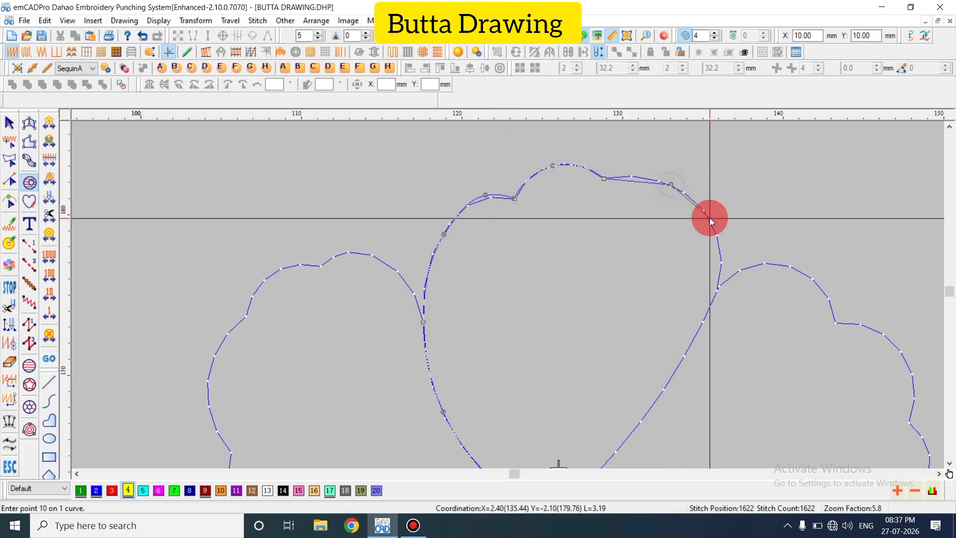
right_click(715, 234)
right_click(704, 313)
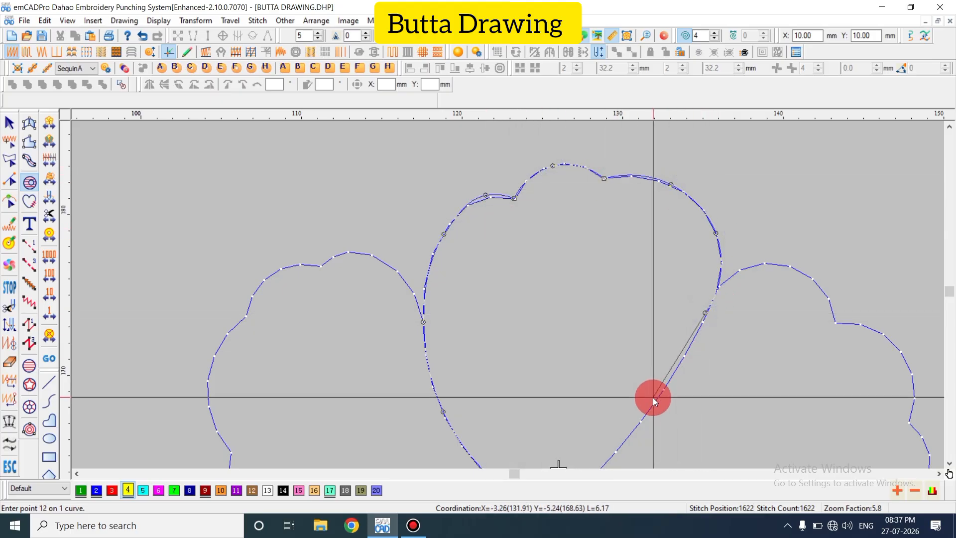
right_click(648, 410)
scroll(627, 413, "down", 3)
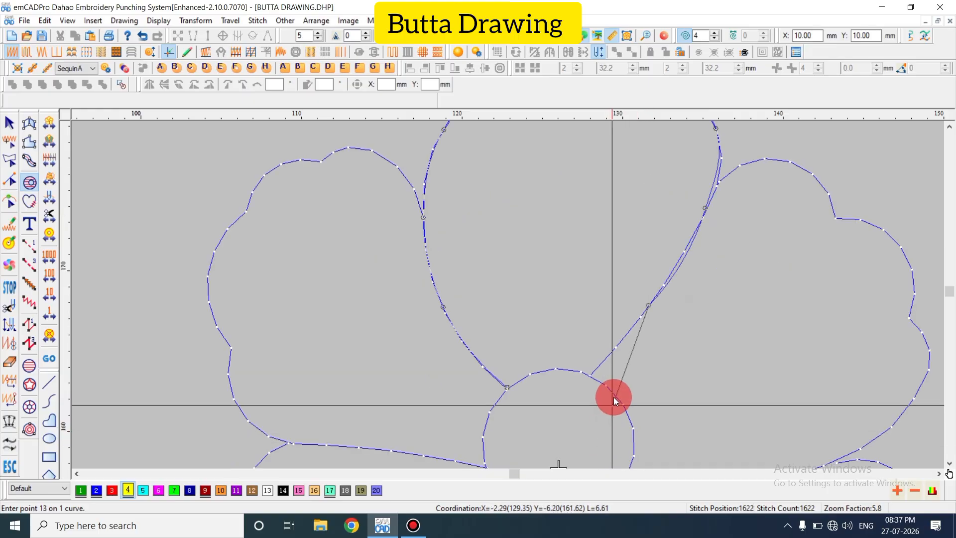
left_click(590, 374)
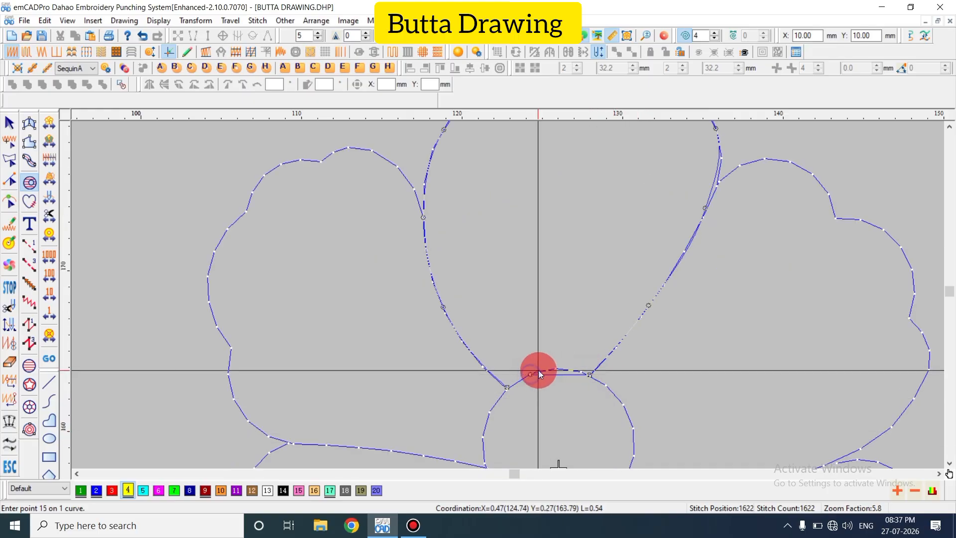
Close the top petal's fill boundary along the centre circle's arc and generate the fill
key("BackSpace")
right_click(544, 369)
left_click(509, 386)
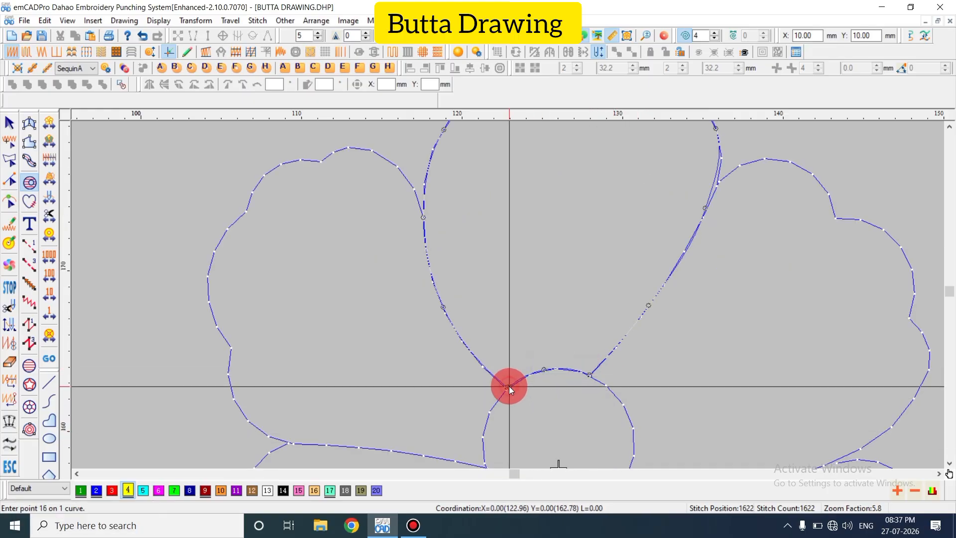
key("Return")
key("Escape")
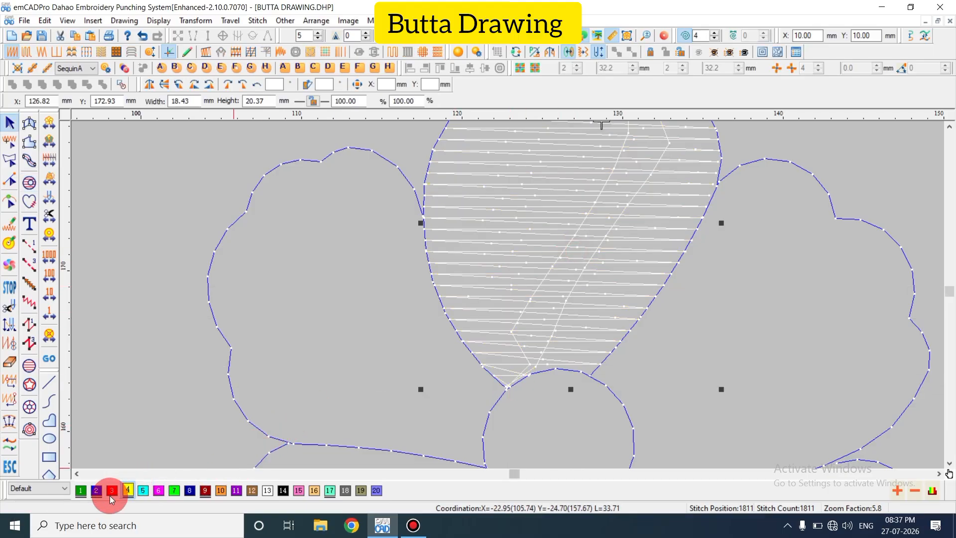
Recolour the top petal's fill to dark red colour 9
key("Escape")
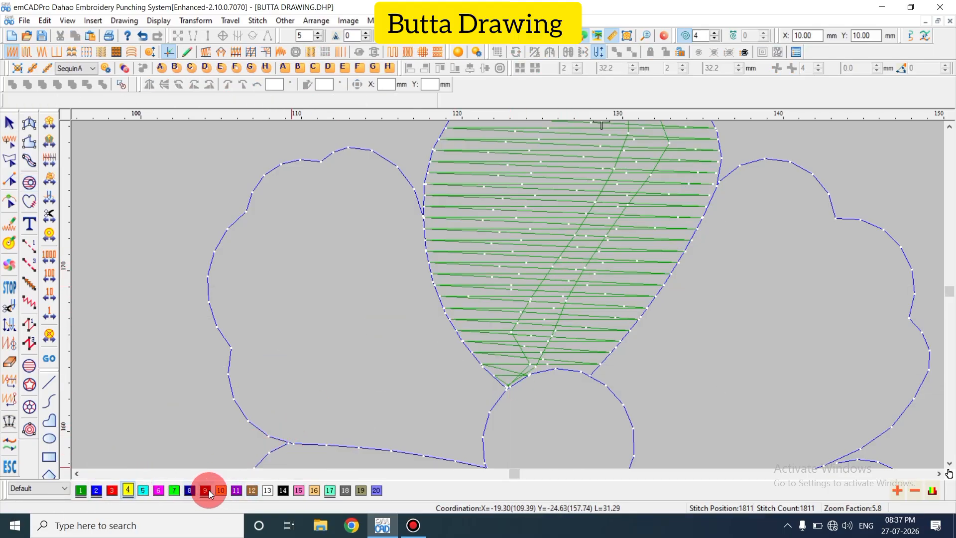
left_click(645, 316)
left_click(202, 492)
key("Escape")
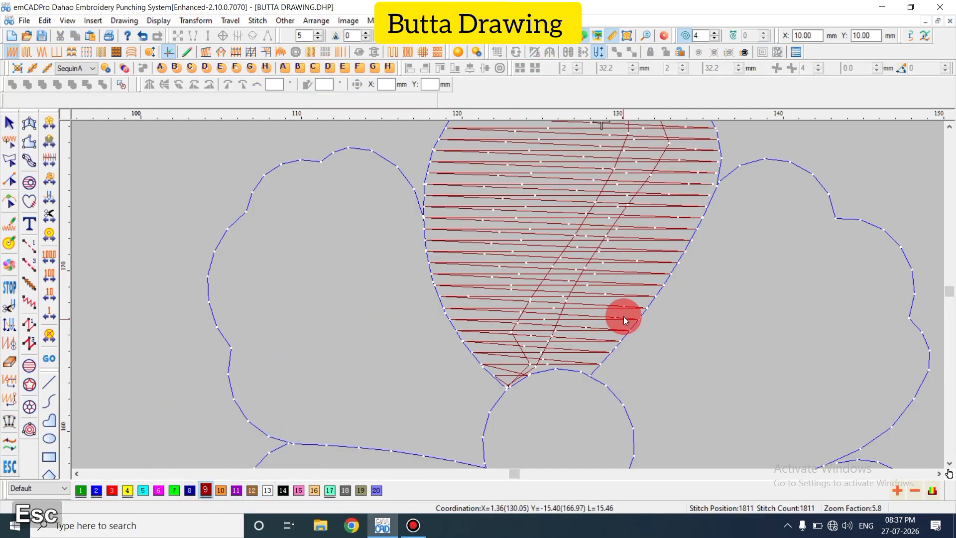
Move the top petal fill's start and end points to the petal's base beside the centre circle
key("shift+z")
left_click(573, 244)
key("h")
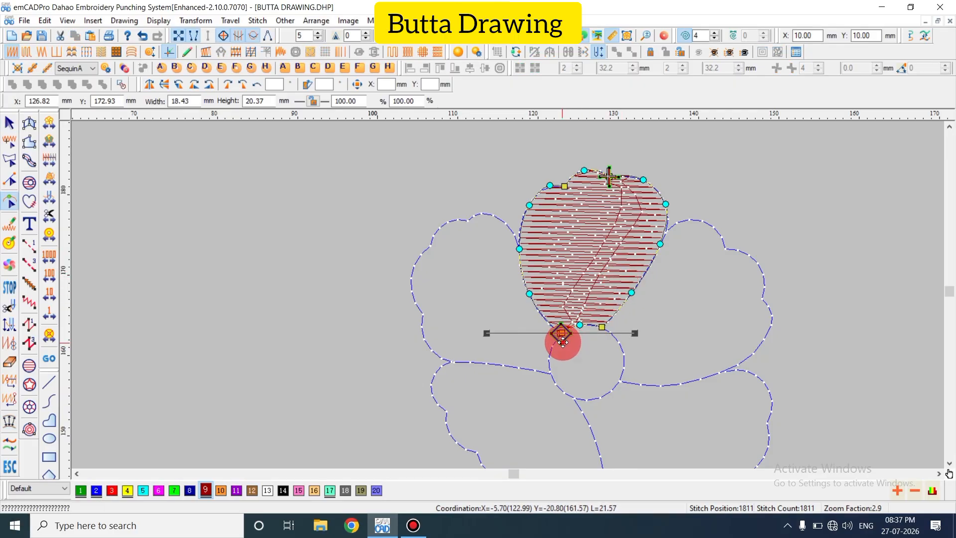
mouse_move(607, 187)
left_mouse_down()
mouse_move(602, 219)
mouse_move(554, 269)
left_mouse_up()
key("Return")
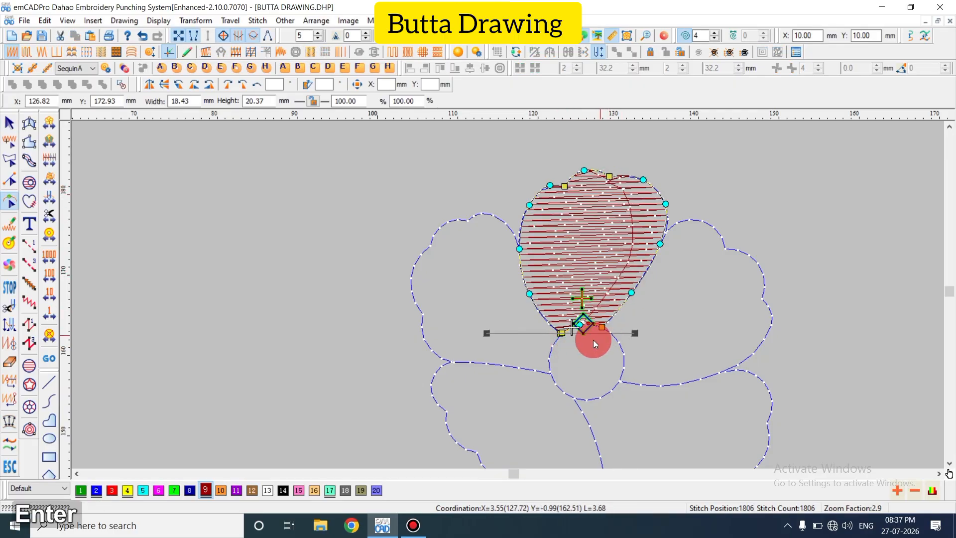
key("Return")
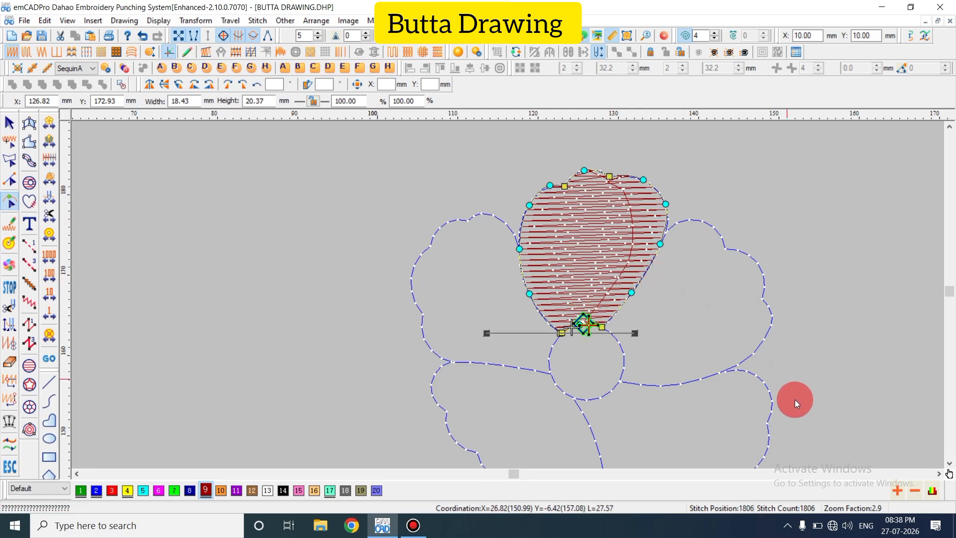
Start a complex fill for the upper-right petal, tracing from the centre circle up the shared edge and over the first lobe
left_click(939, 473)
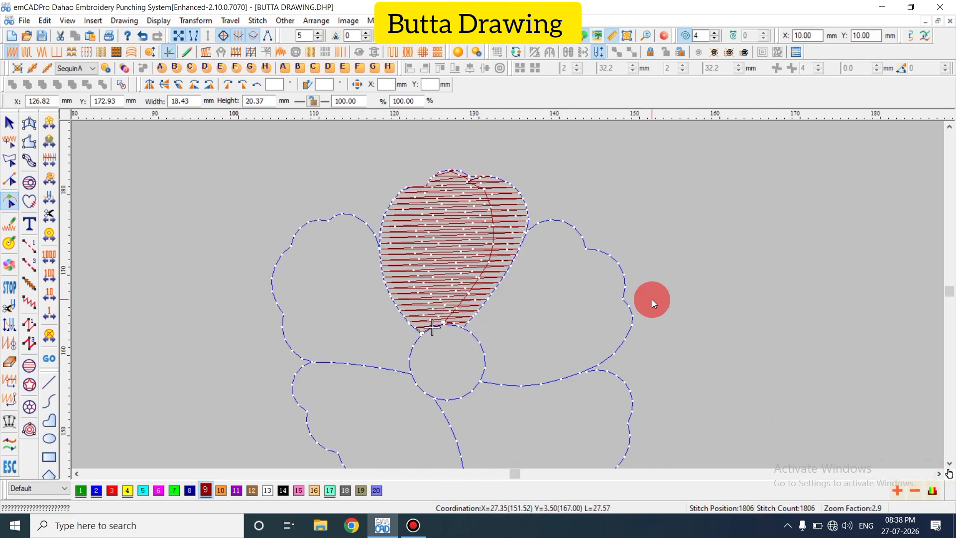
key("z")
left_click(28, 143)
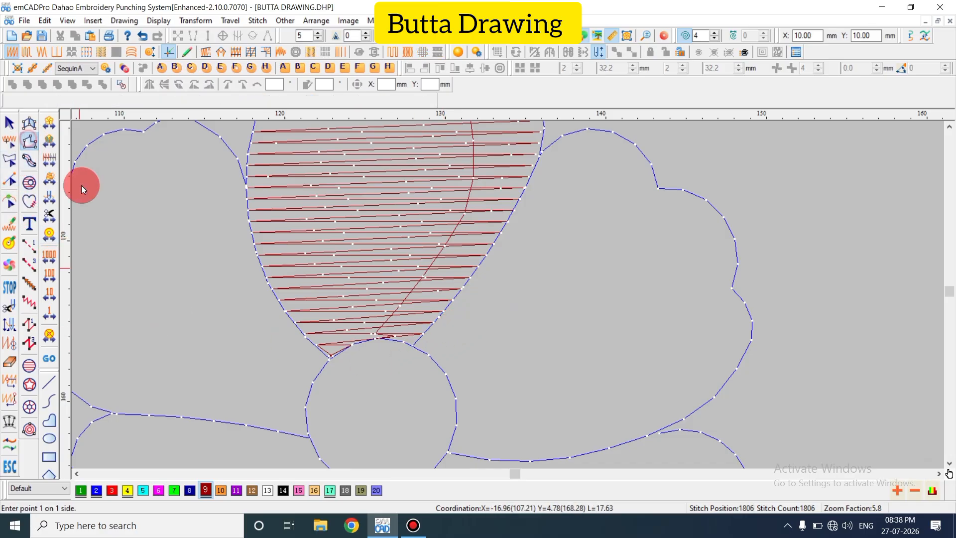
key("Escape")
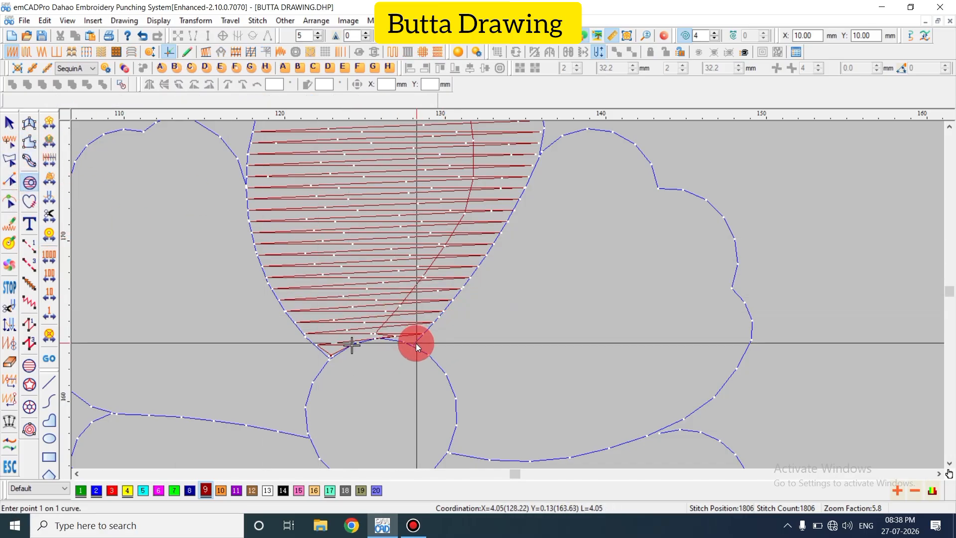
left_click(416, 343)
left_click(479, 264)
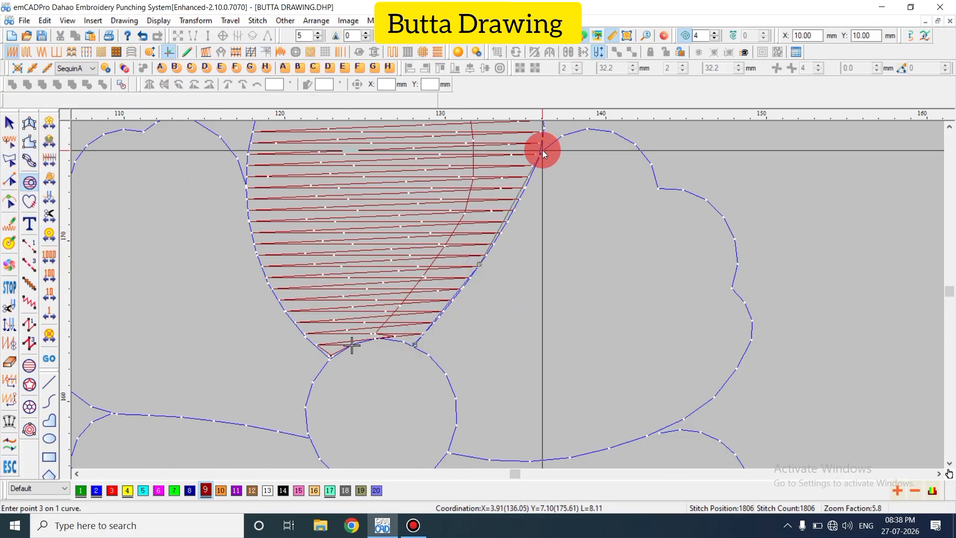
left_click(542, 150)
scroll(548, 164, "up", 2)
left_click(618, 226)
left_click(658, 280)
Continue the upper-right petal's fill boundary around its outer lobes to the junction with the lower-right petal
scroll(662, 281, "down", 2)
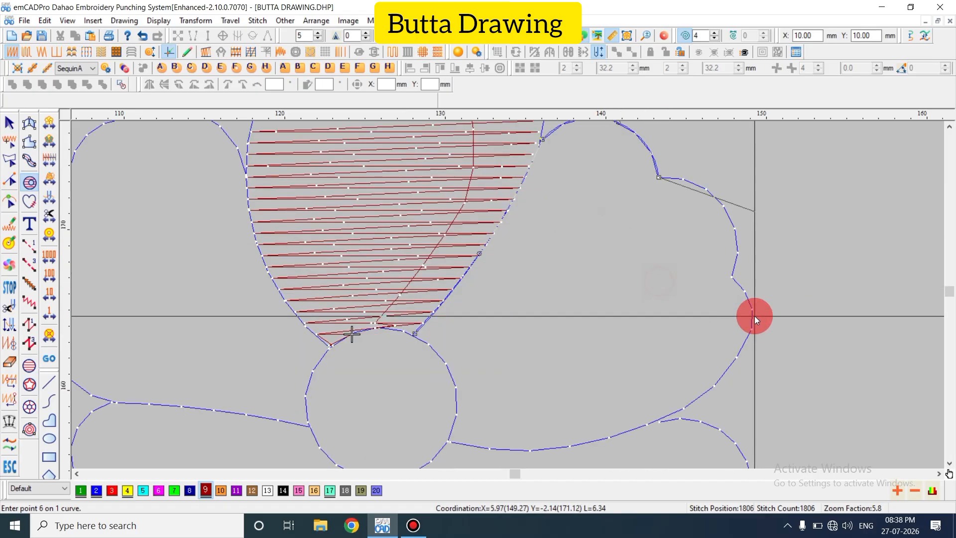
left_click(723, 206)
left_click(732, 278)
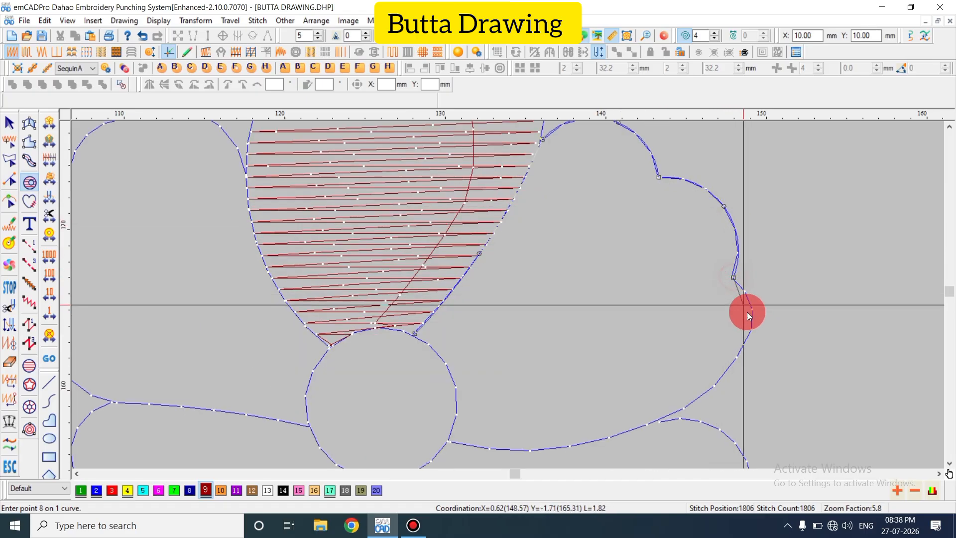
left_click(750, 318)
left_click(700, 399)
key("BackSpace")
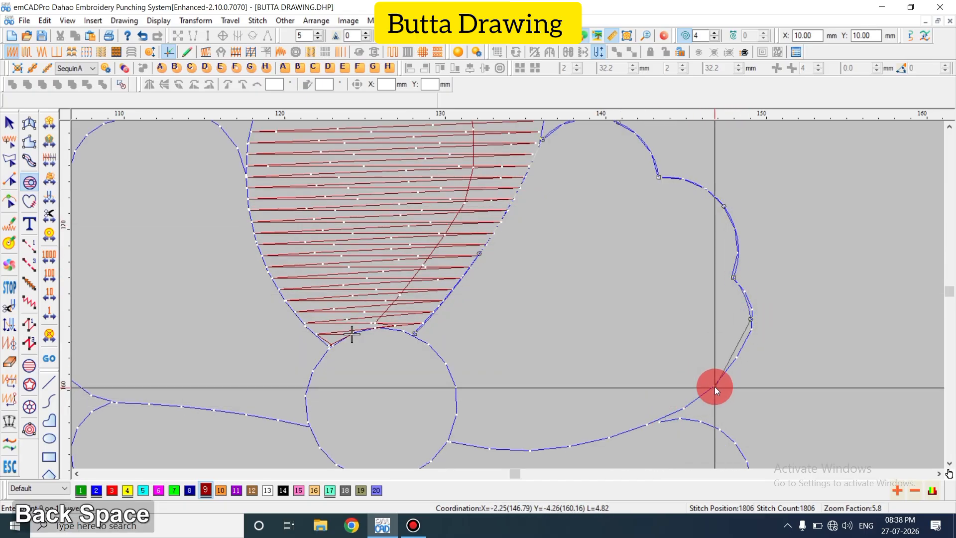
left_click(715, 387)
left_click(649, 423)
Close the upper-right petal's boundary along its lower edge and the centre circle, and generate the fill
scroll(649, 423, "down", 2)
left_click(533, 355)
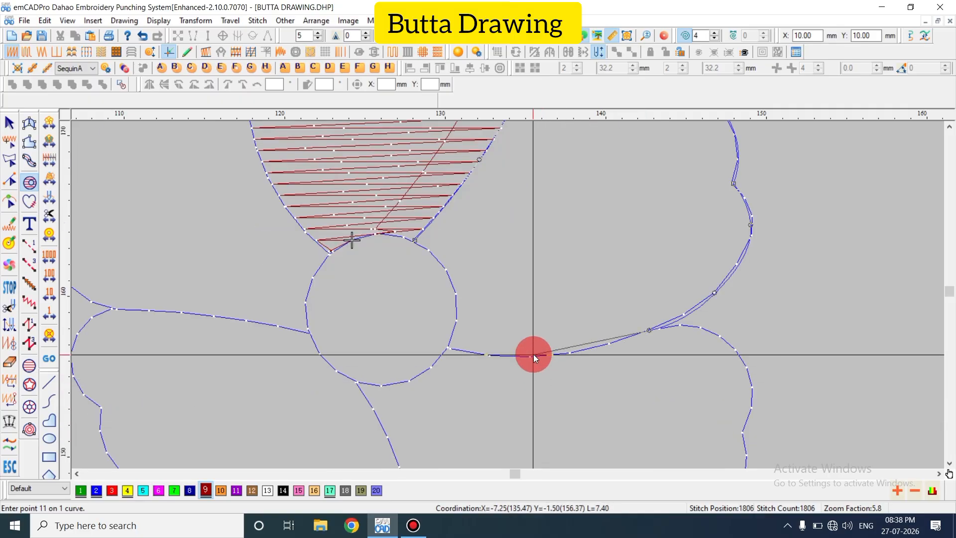
left_click(449, 346)
left_click(455, 287)
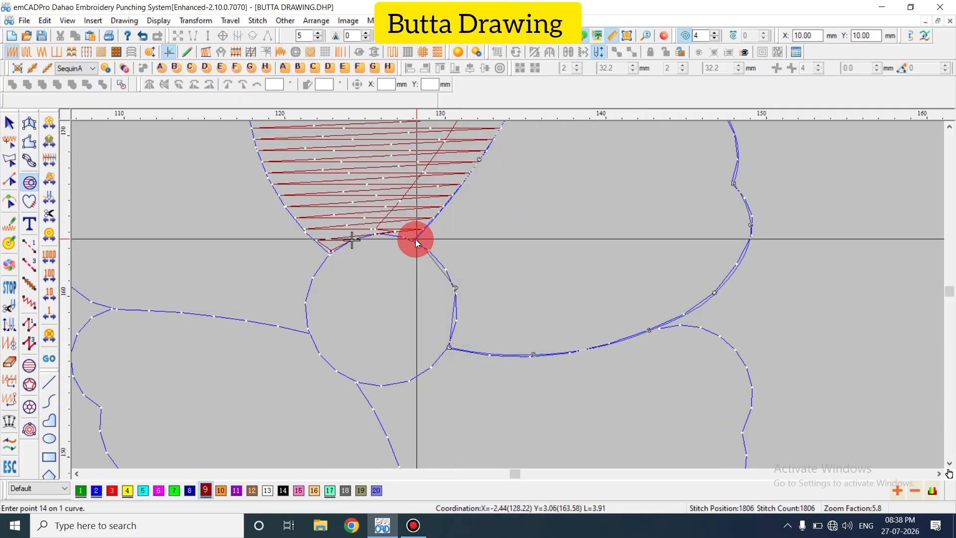
left_click(415, 239)
key("Return")
key("Escape")
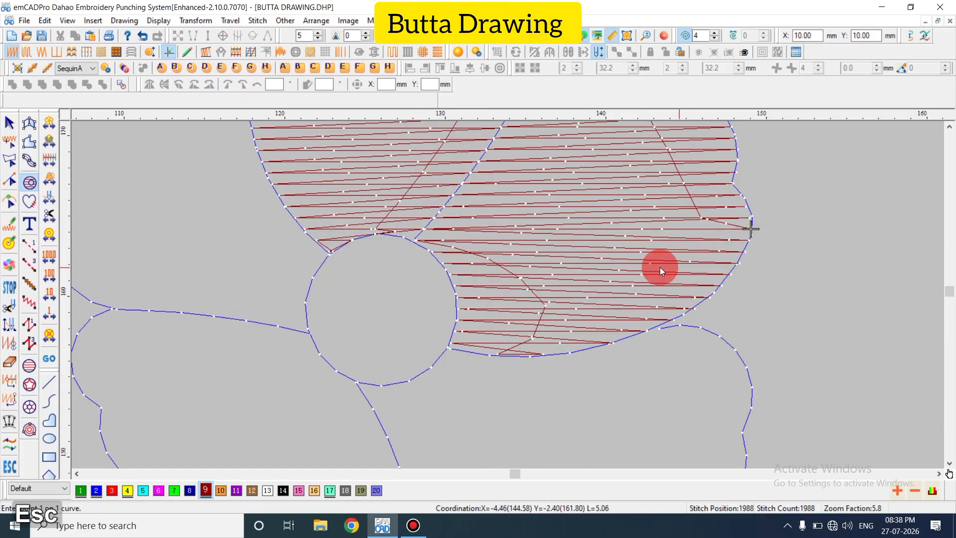
Start a running-stitch outline on the lower-right petal, tracing its upper edge from the centre circle around to the outer lobe
scroll(659, 267, "down", 2)
key("shift+z")
scroll(655, 257, "up", 1)
key("z")
scroll(625, 309, "down", 1)
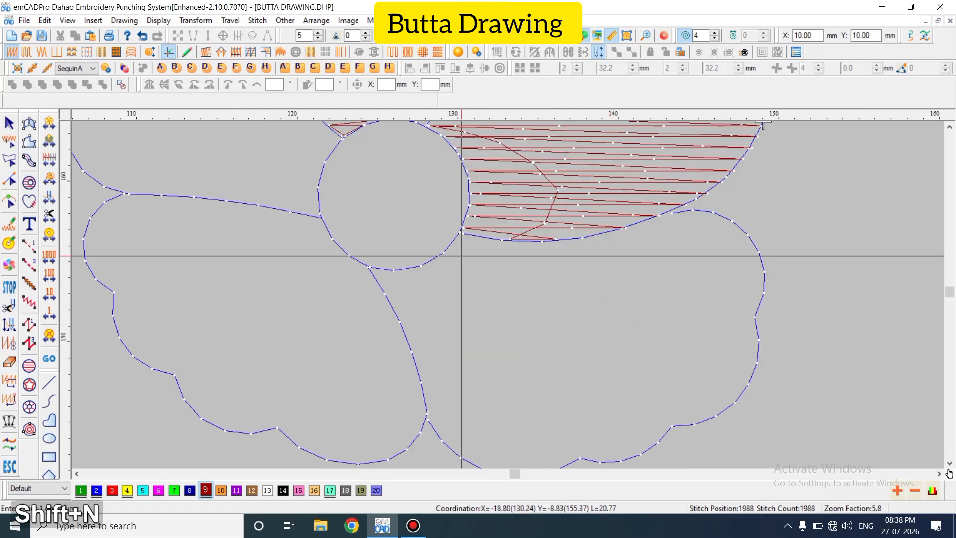
left_click(460, 233)
left_click(569, 242)
key("BackSpace")
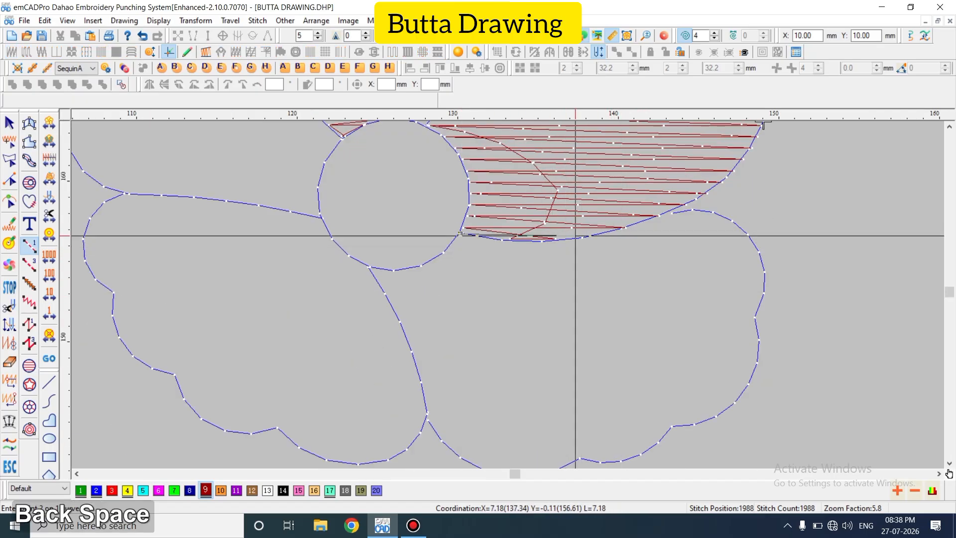
left_click(578, 238)
left_click(670, 214)
left_click(755, 243)
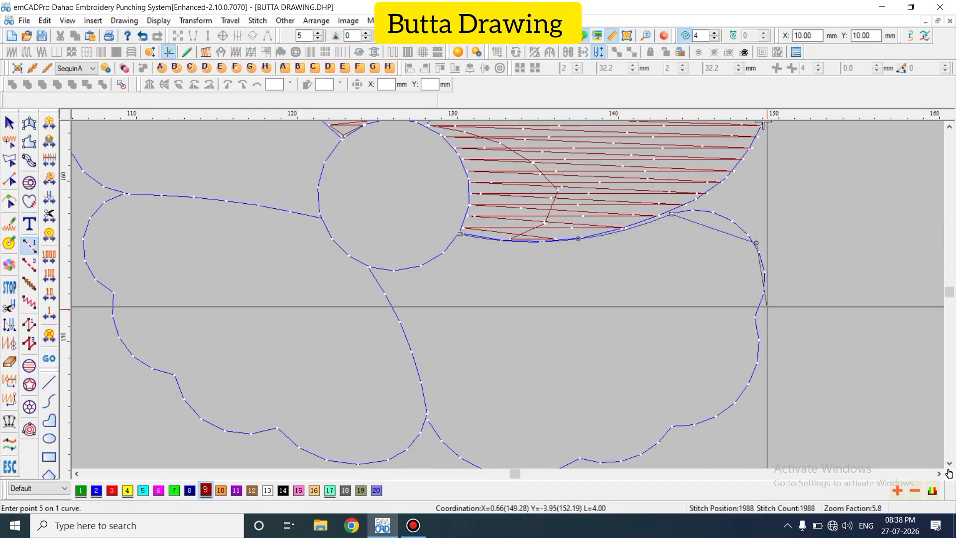
Continue the lower-right petal's running-stitch outline around its outer lobes to the junction with the lower-left petal
left_click(758, 331)
left_click(741, 397)
left_click(675, 424)
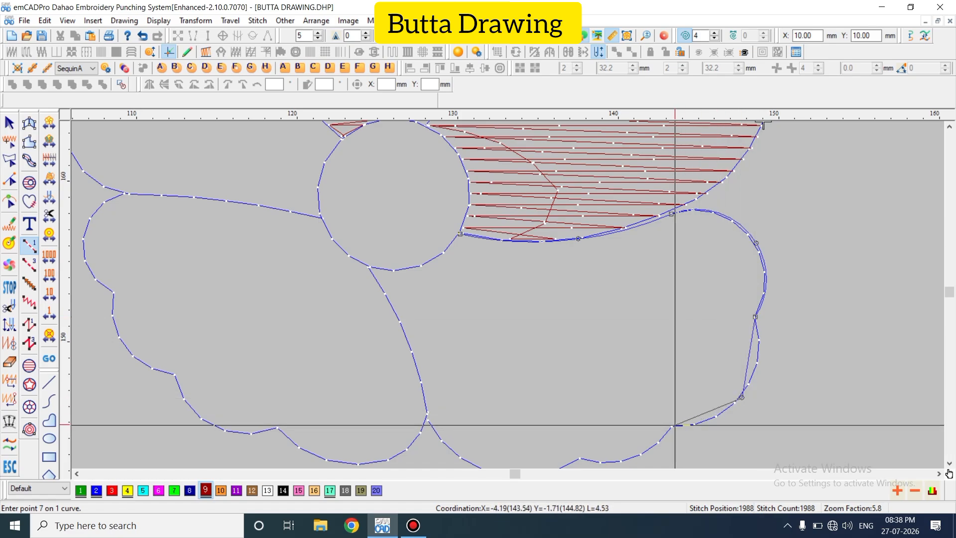
scroll(625, 314, "down", 4)
left_click(580, 250)
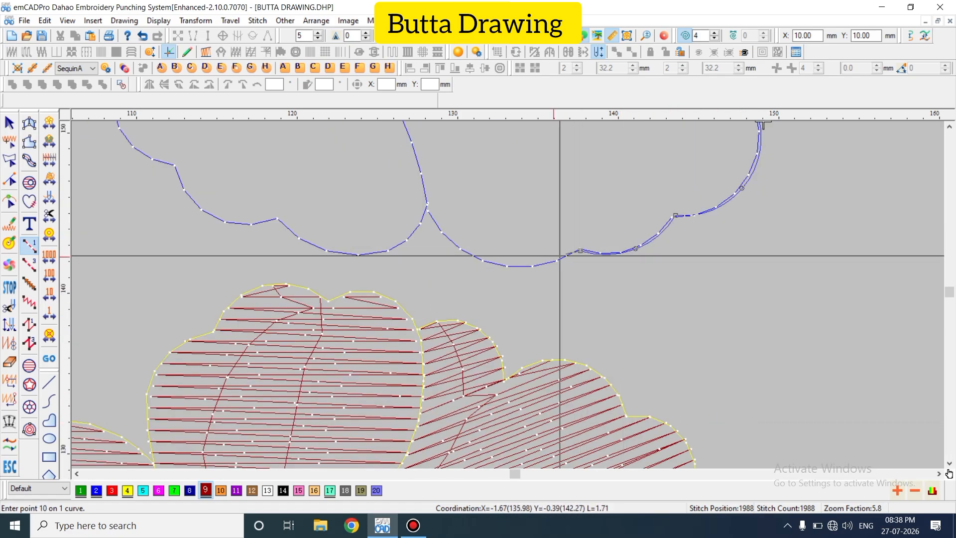
left_click(501, 266)
left_click(427, 211)
Finish the lower-right petal's running-stitch outline along the dividing edge and the centre circle, and select the outline
scroll(427, 212, "up", 2)
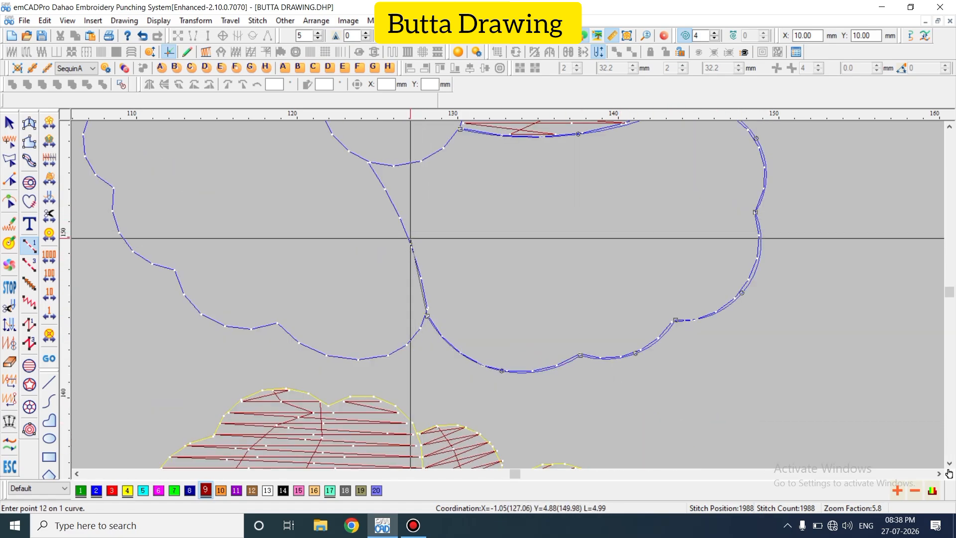
left_click(409, 238)
left_click(368, 162)
left_click(427, 161)
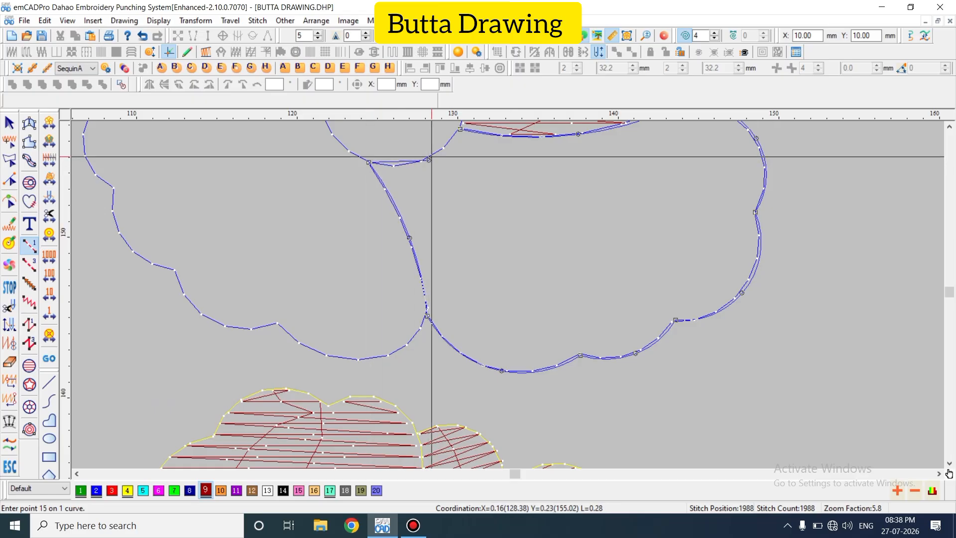
scroll(448, 199, "up", 2)
key("Return")
key("Escape")
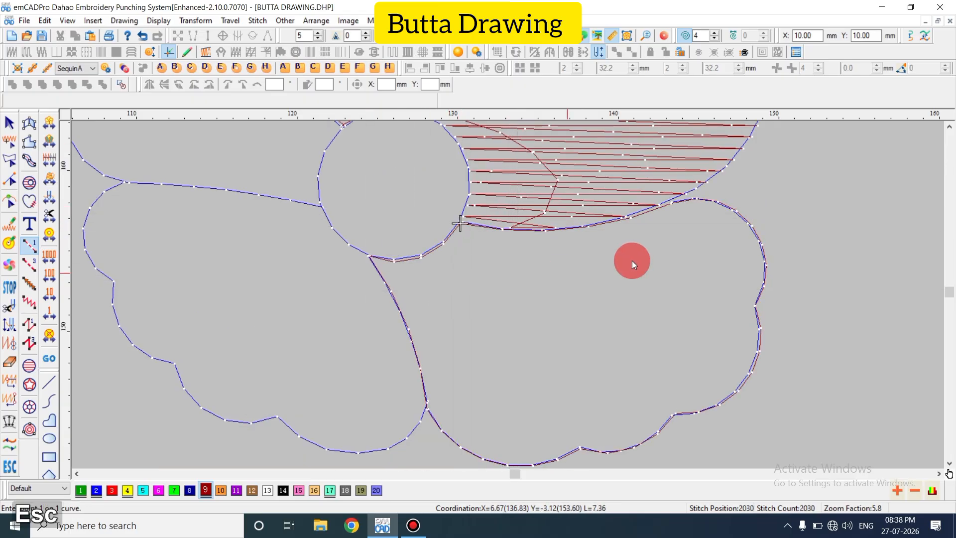
left_click(754, 231)
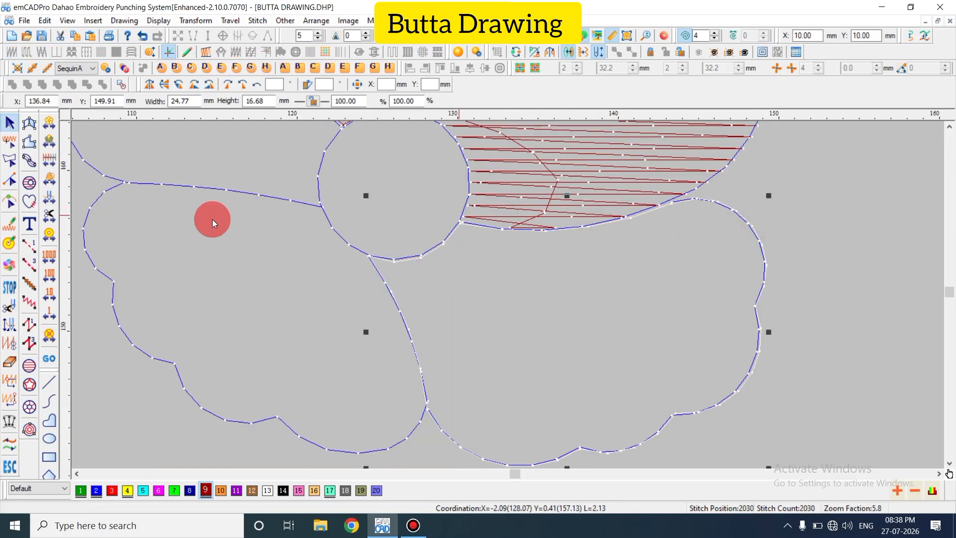
Generate the dark red fill for the lower-right petal from its closed boundary and clear the selection
left_click(33, 185)
key("Return")
scroll(543, 351, "down", 2, "shift")
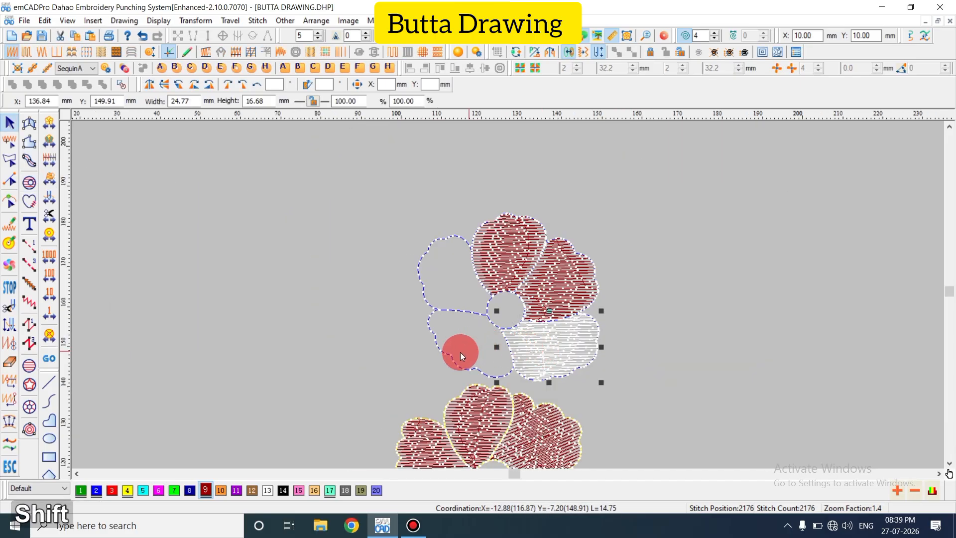
scroll(510, 338, "up", 2, "shift")
key("Escape")
Start a fill boundary on the lower-left petal, tracing its dividing edge from the centre circle and around the bottom lobe
key("shift+z")
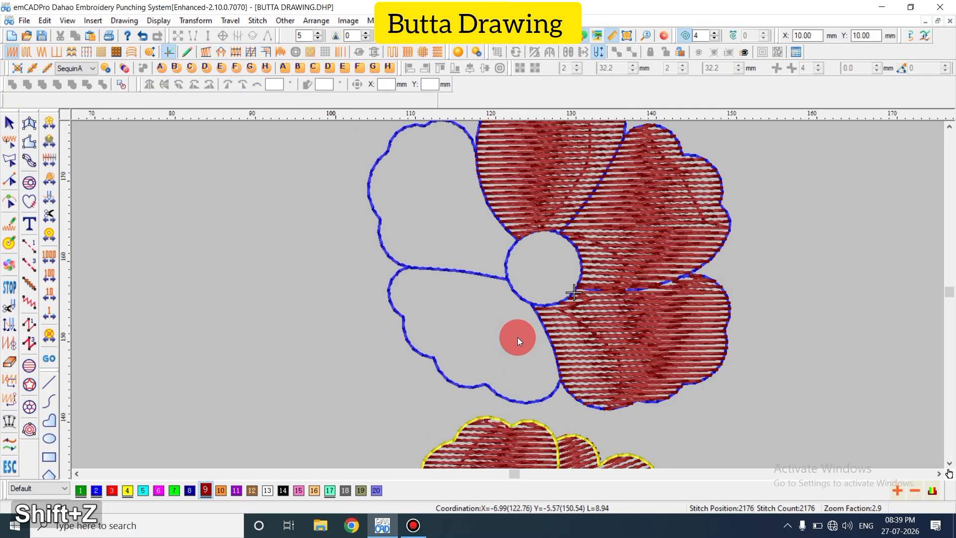
key("z")
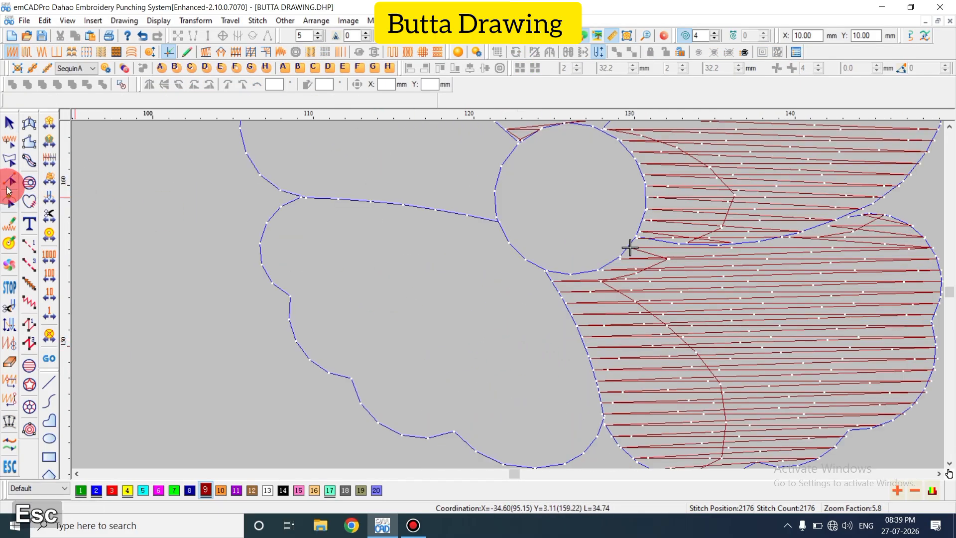
left_click(544, 270)
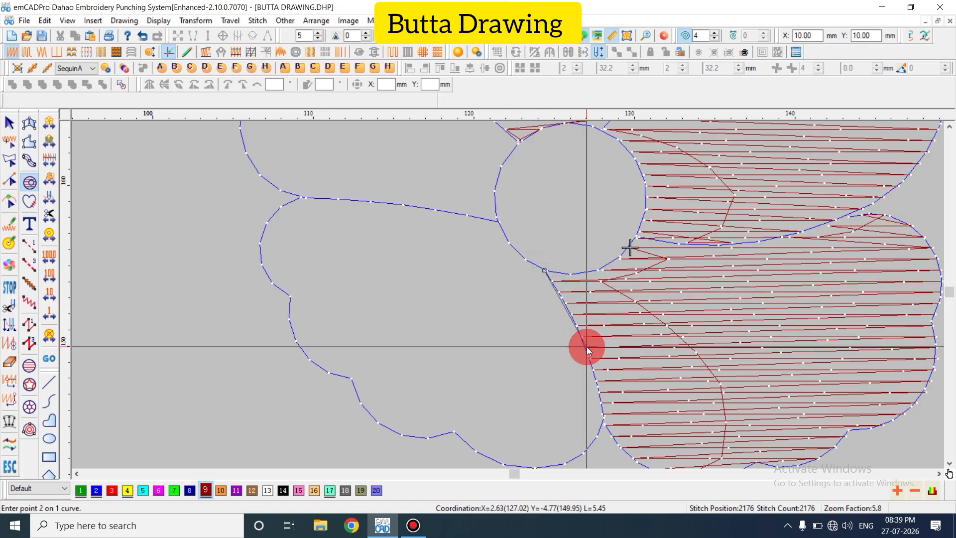
left_click(586, 347)
left_click(603, 427)
scroll(548, 418, "down", 2)
left_click(544, 373)
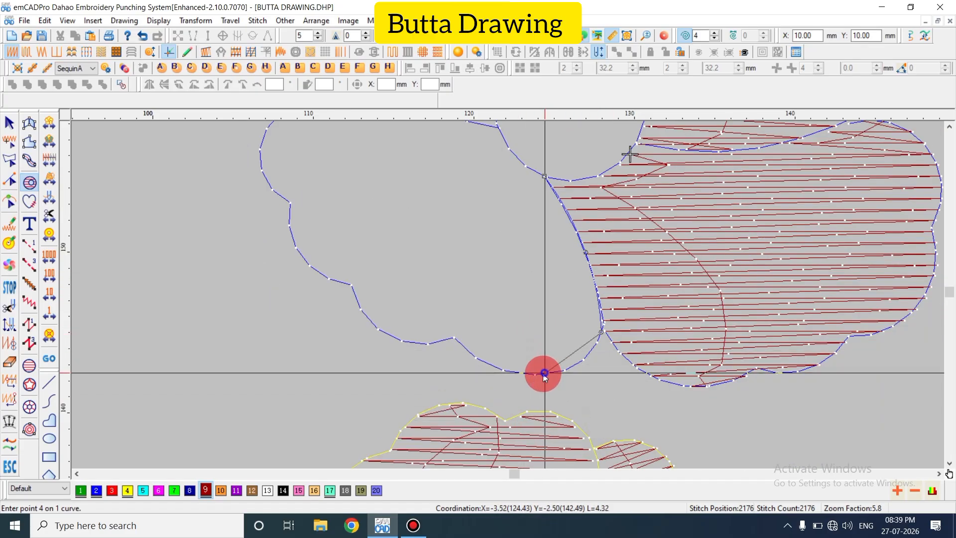
left_click(452, 339)
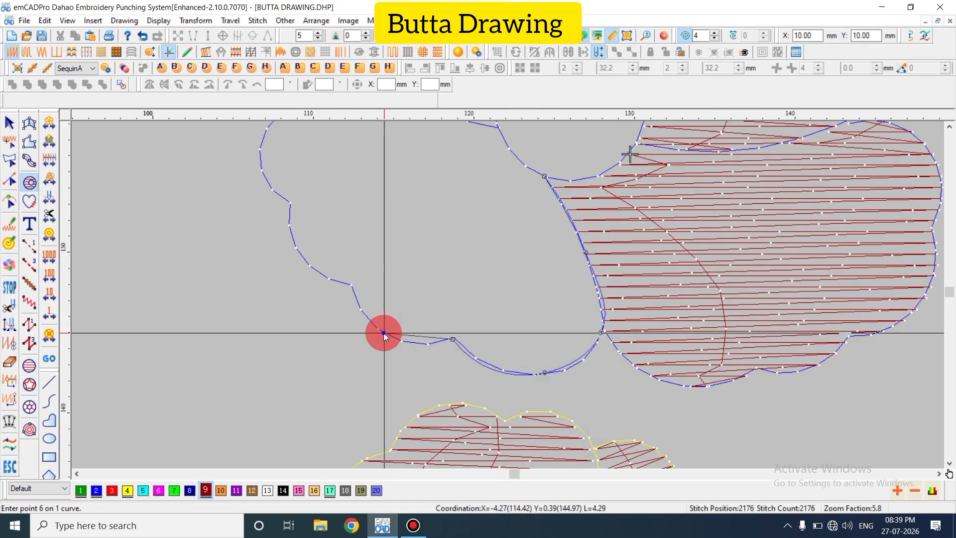
Continue the lower-left petal's fill boundary around its outer lobes to the junction with the upper-left petal
left_click(384, 332)
left_click(301, 264)
left_click(289, 204)
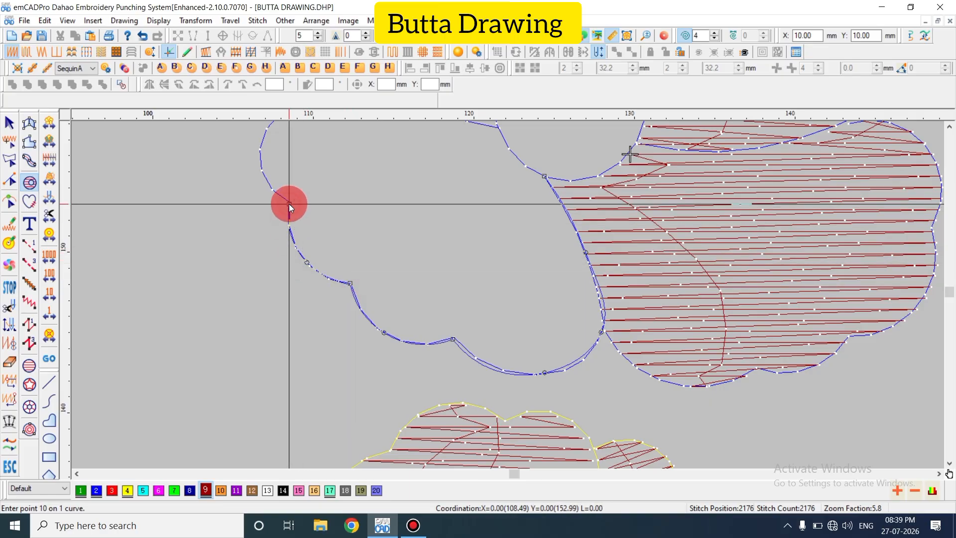
scroll(288, 204, "up", 2)
left_click(259, 253)
left_click(301, 208)
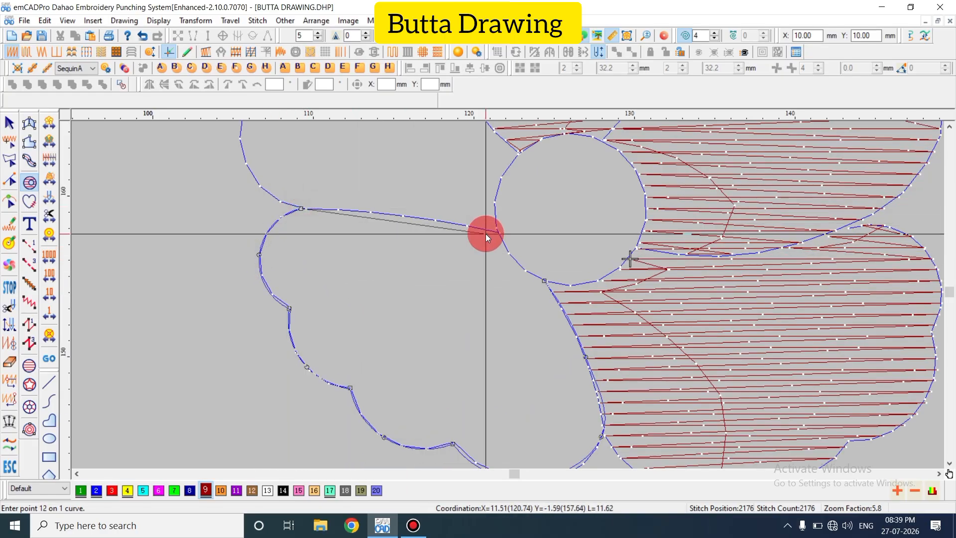
Close the lower-left petal's boundary along its upper edge and the centre circle, and generate the fill
left_click(498, 231)
left_click(516, 265)
left_click(546, 280)
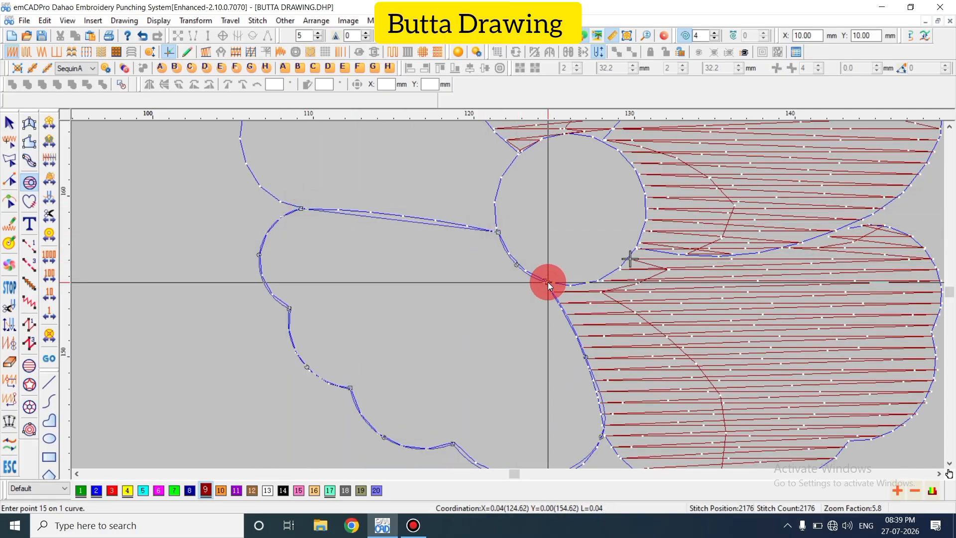
key("Return")
key("Escape")
Start a fill boundary on the upper-left petal, tracing its lower edge from the centre circle and up around the outer left lobes
scroll(476, 296, "up", 2)
scroll(432, 312, "up", 2)
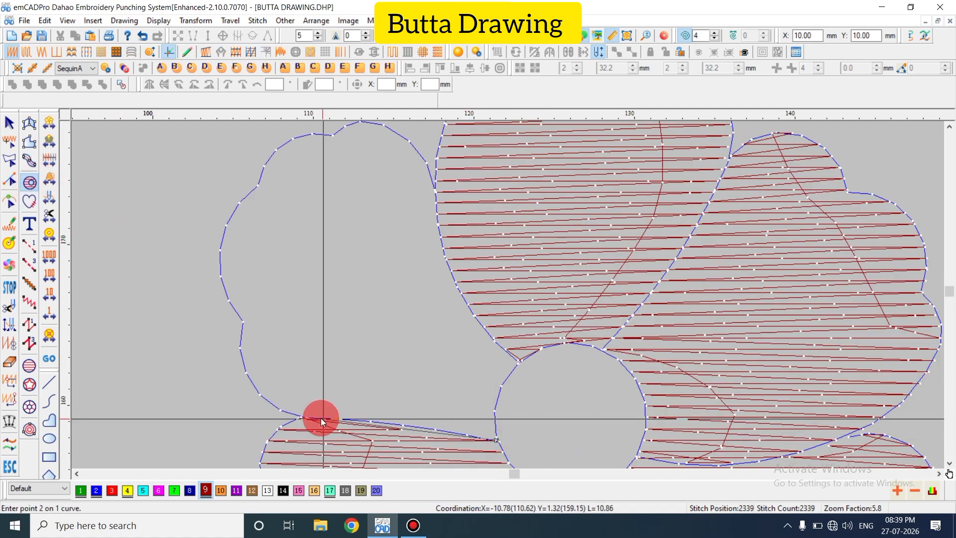
left_click(302, 416)
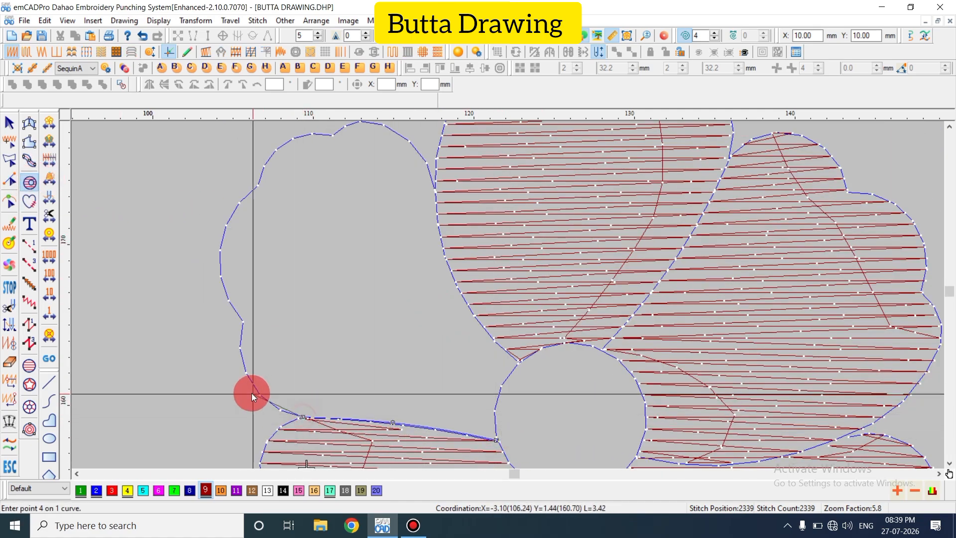
left_click(245, 372)
left_click(243, 322)
left_click(219, 263)
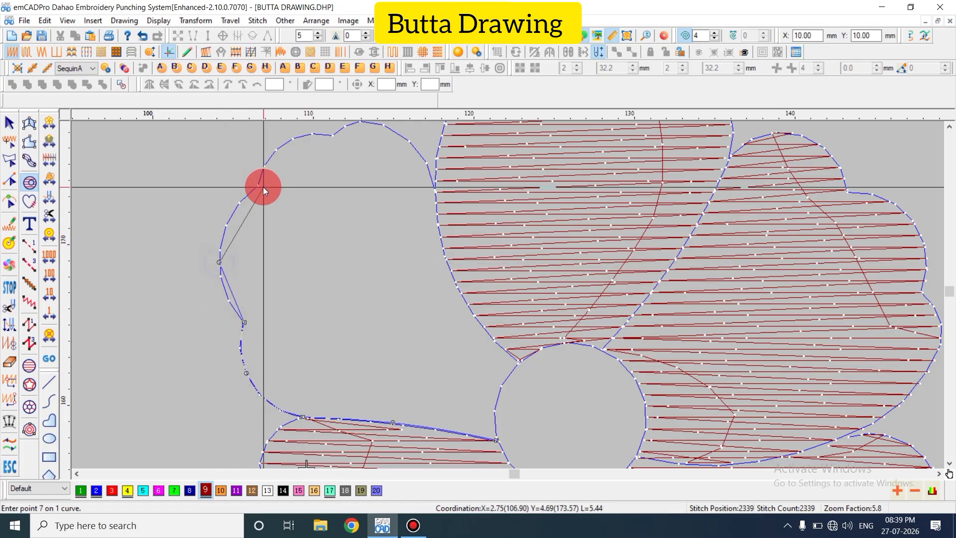
left_click(258, 185)
Continue the upper-left petal's fill boundary over its top lobes toward the junction with the top petal
scroll(298, 216, "up", 2)
left_click(284, 236)
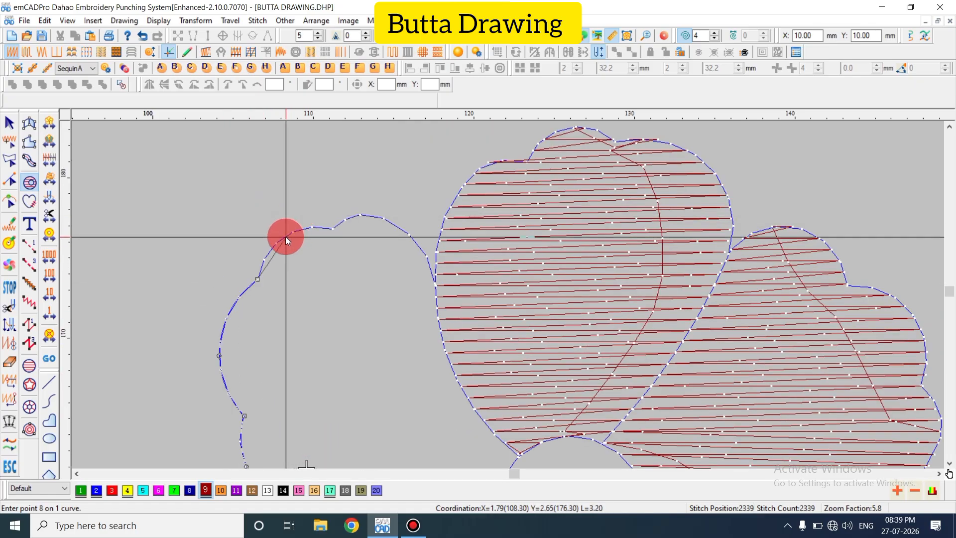
left_click(331, 230)
left_click(385, 220)
left_click(427, 258)
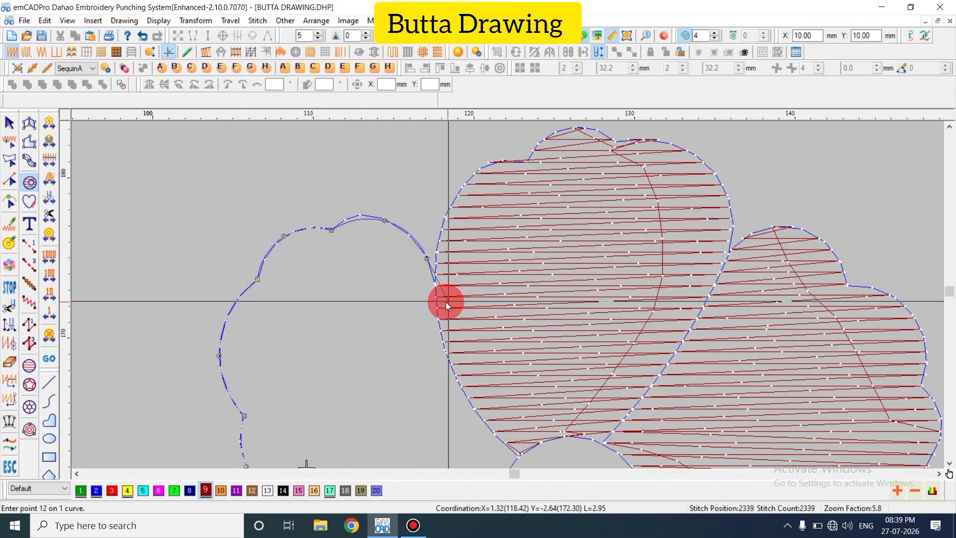
Close the upper-left petal's boundary along the edge shared with the top petal and the centre circle, and generate the fill
left_click(434, 285)
left_click(447, 356)
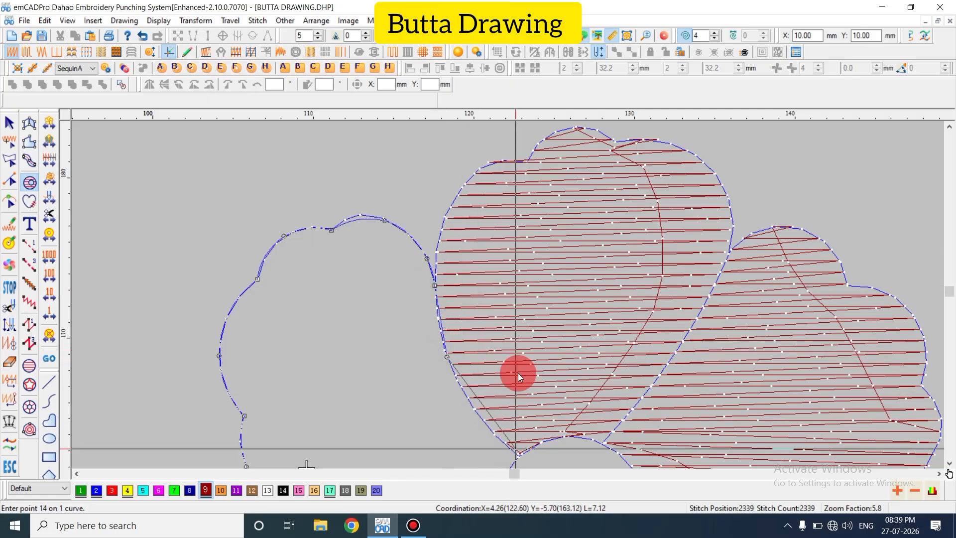
scroll(516, 375, "down", 3)
left_click(517, 356)
left_click(498, 389)
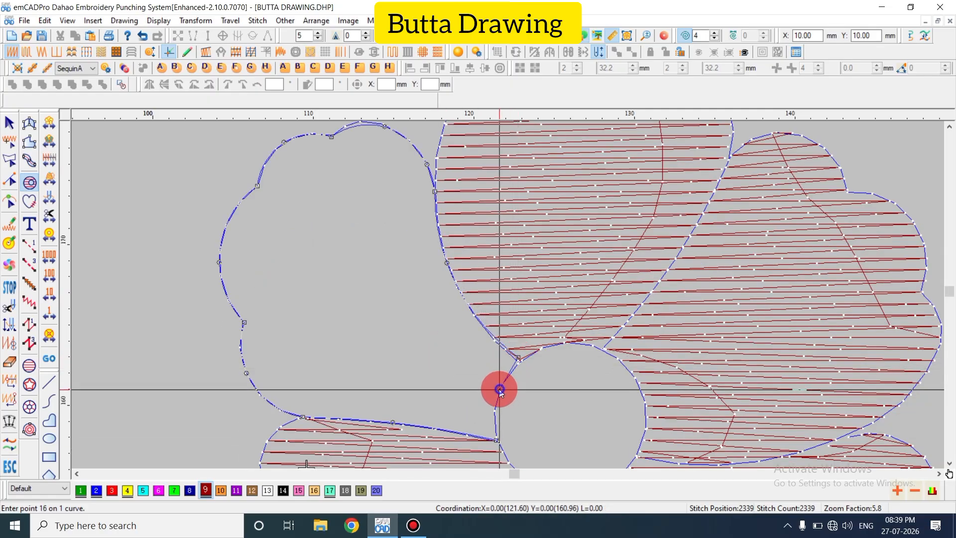
left_click(496, 438)
key("Return")
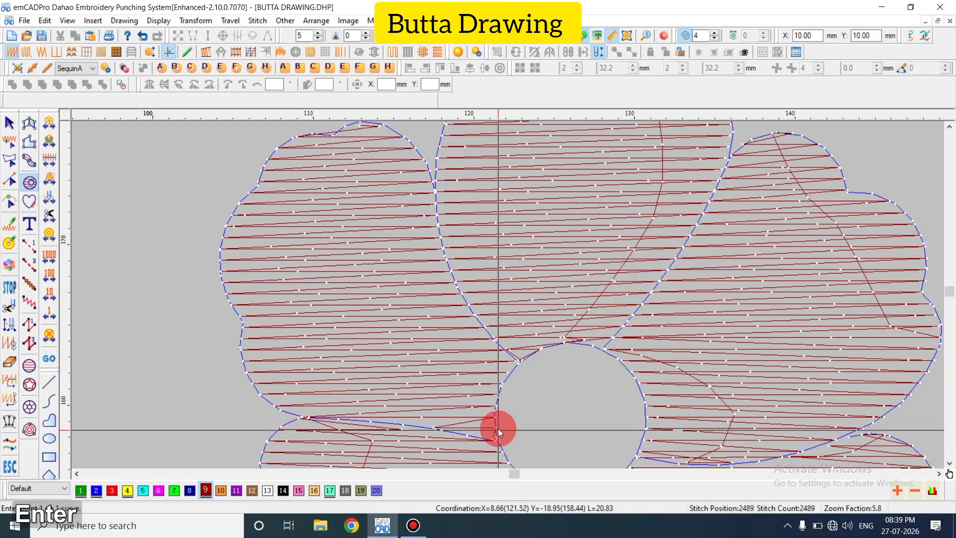
Show only the blue outlines of the upper-right flower and select them all
key("Escape")
key("shift+z")
key("t")
scroll(480, 354, "up", 1)
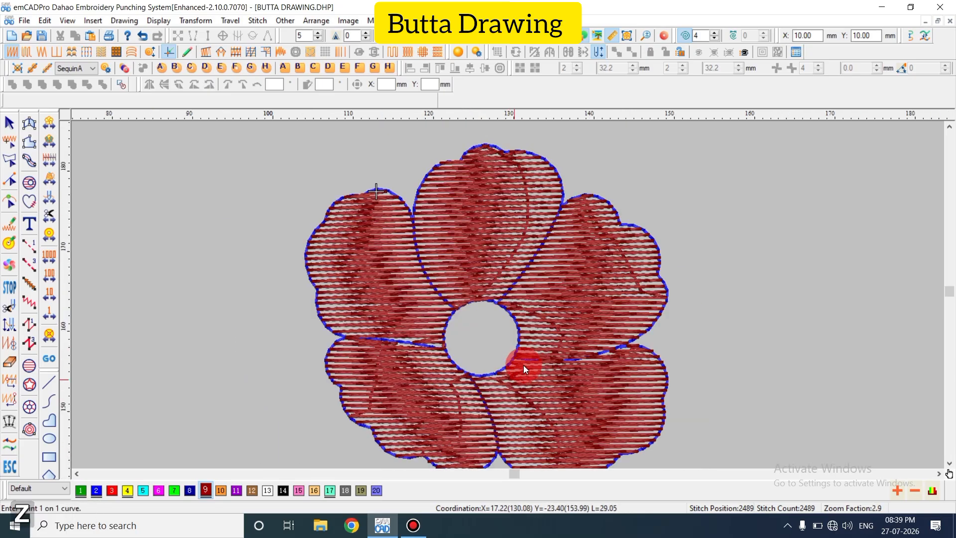
key("shift+z")
key("z")
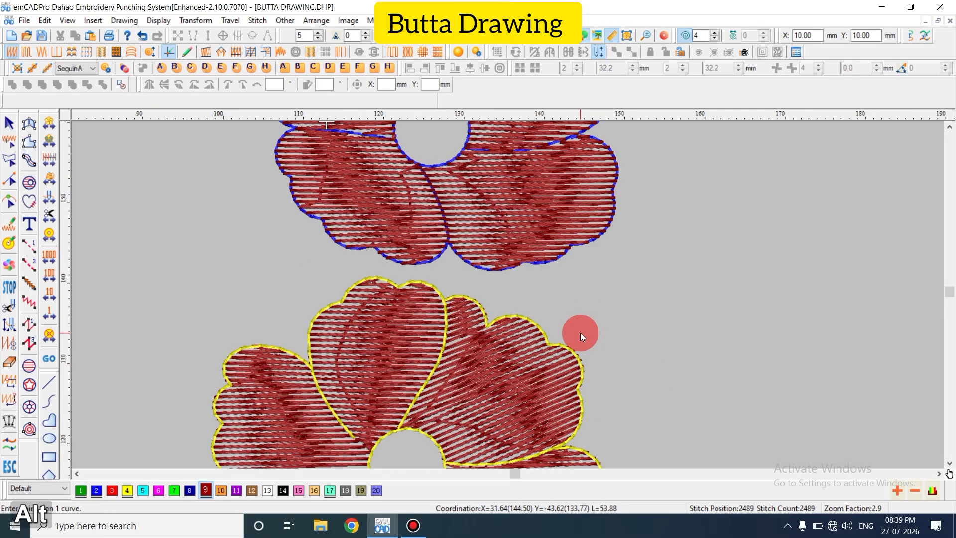
key("alt+v")
key("Return")
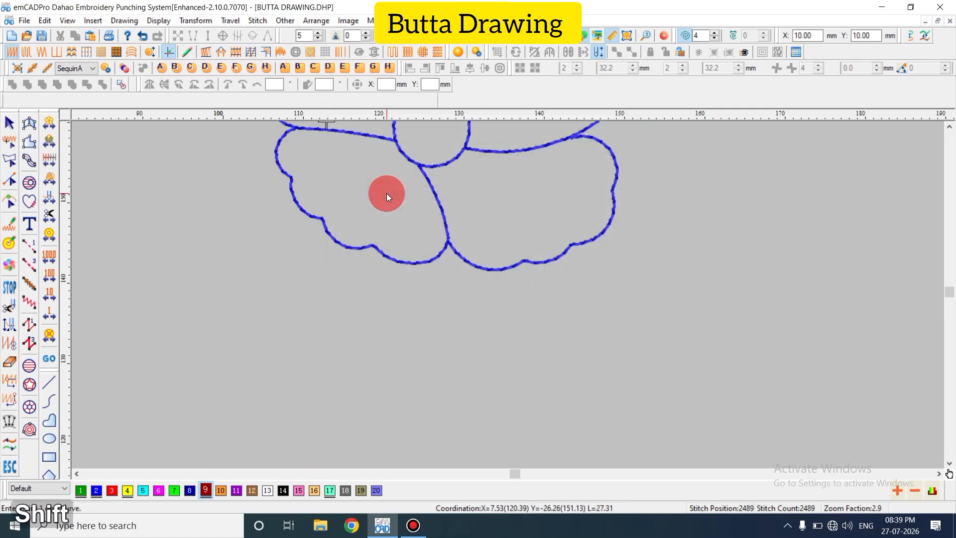
key("shift+z")
key("ctrl+a")
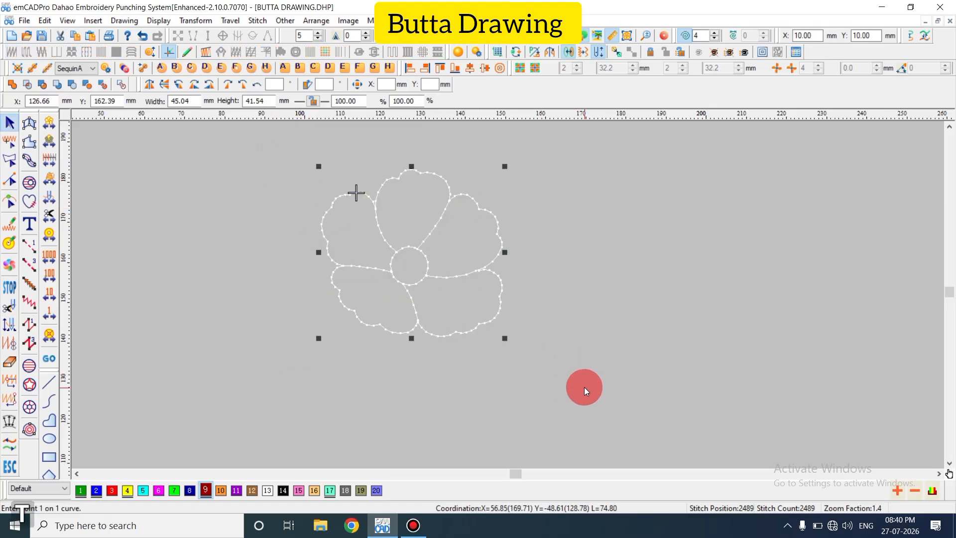
Recolour the upper-right flower's outlines to yellow, colour 4, and show all the stitching again
key("ctrl+v")
key("shift+s")
key("Escape")
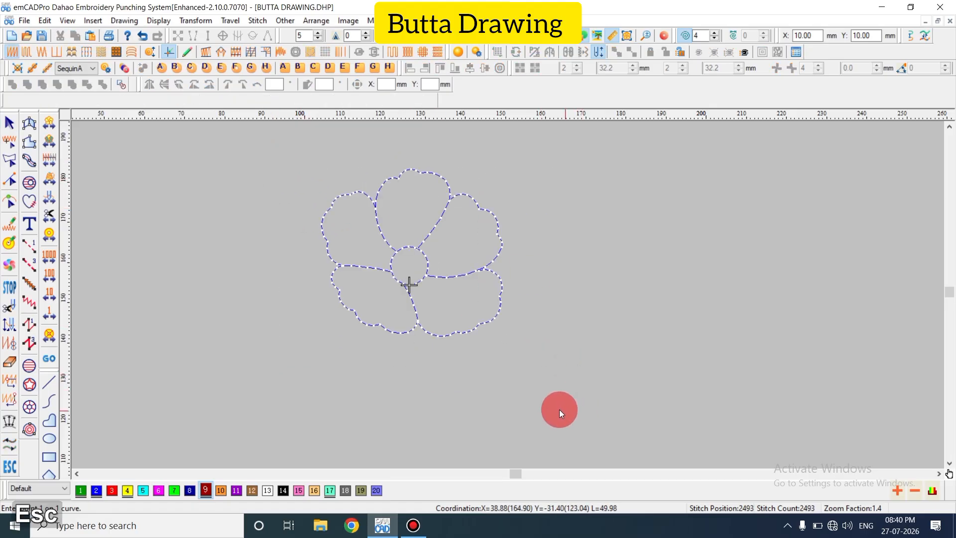
left_click_drag(256, 351, 253, 353)
left_click(125, 491)
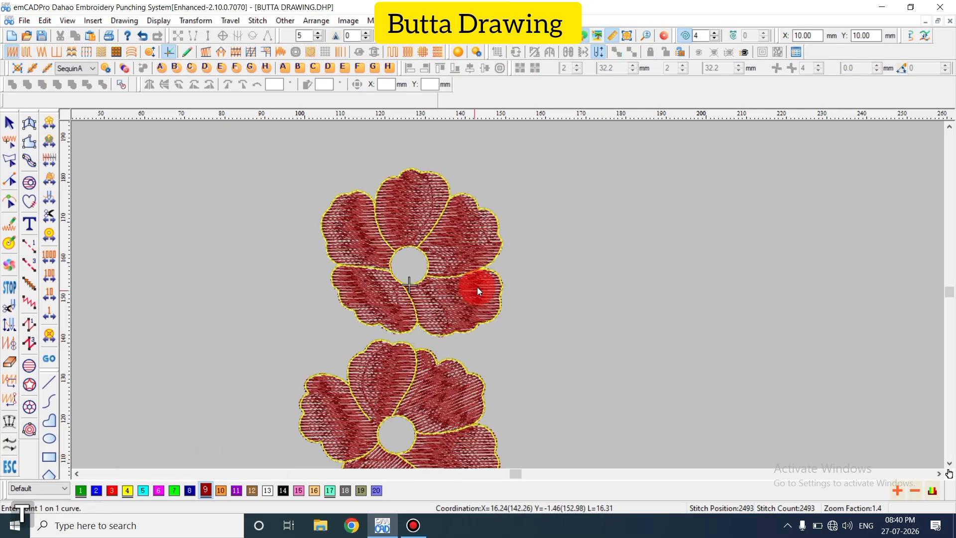
Show the background drawing, select the whole upper-right flower with its fills and outlines, and group it
key("z")
key("shift+z")
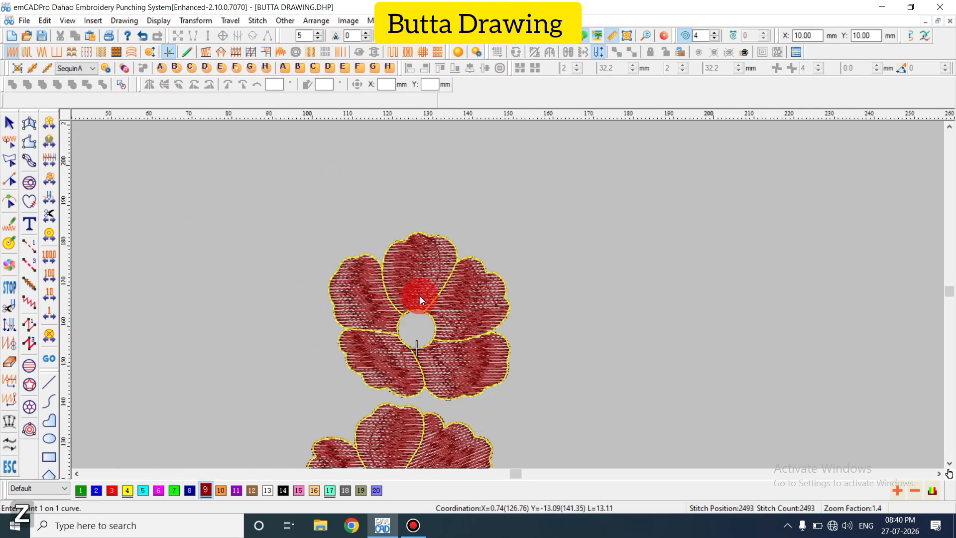
key("shift+z")
key("z")
key("z")
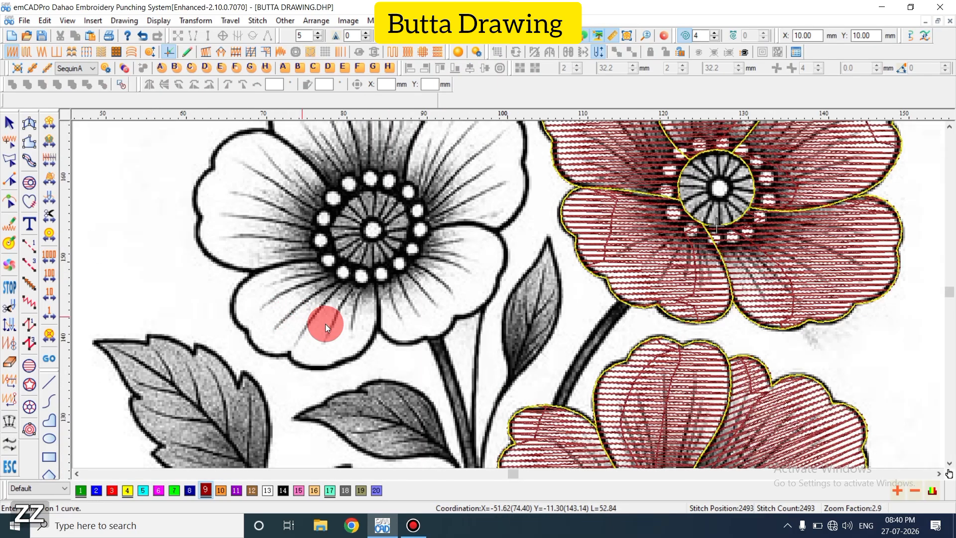
key("shift+z")
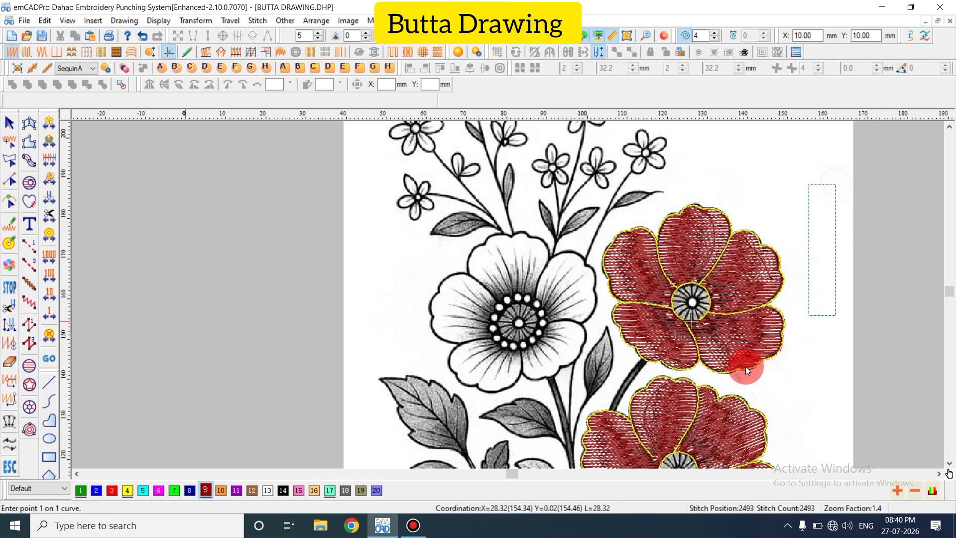
key("ctrl+g")
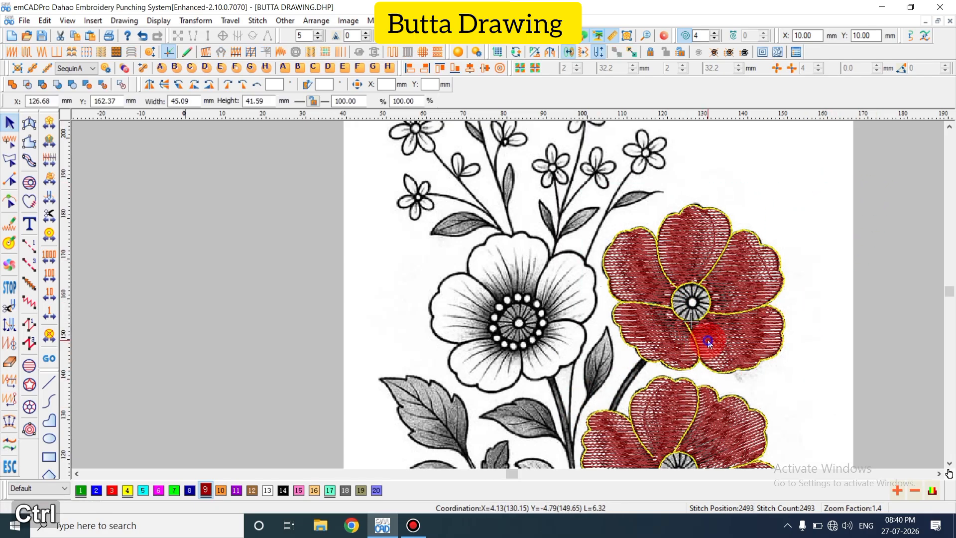
Try to fit a rotated copy of the upper-right flower onto the drawing's left flower, and delete the copy
left_click(721, 330, "ctrl")
left_click_drag(723, 330, 542, 348, "ctrl")
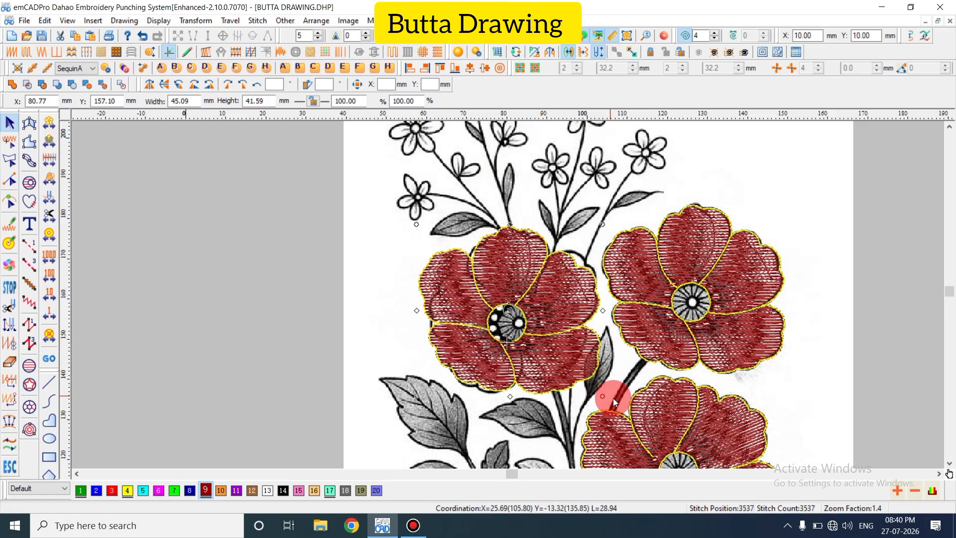
left_click_drag(602, 398, 487, 433)
left_click_drag(499, 329, 518, 334)
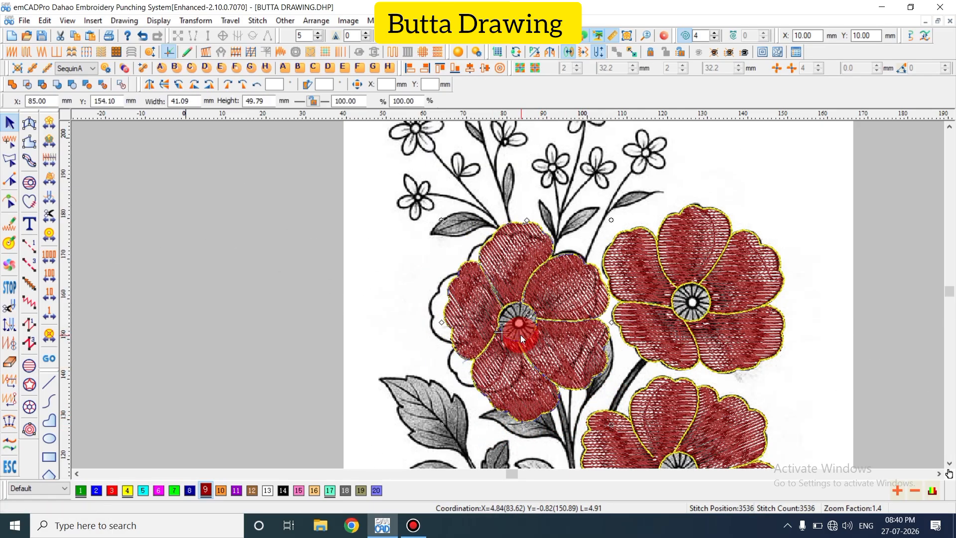
left_click(551, 356)
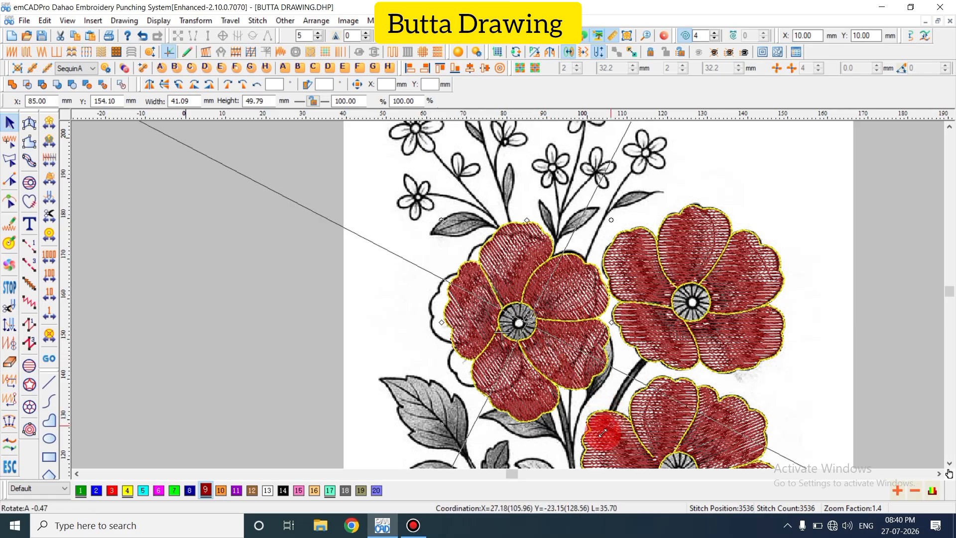
left_click_drag(603, 433, 506, 291)
key("shift+z")
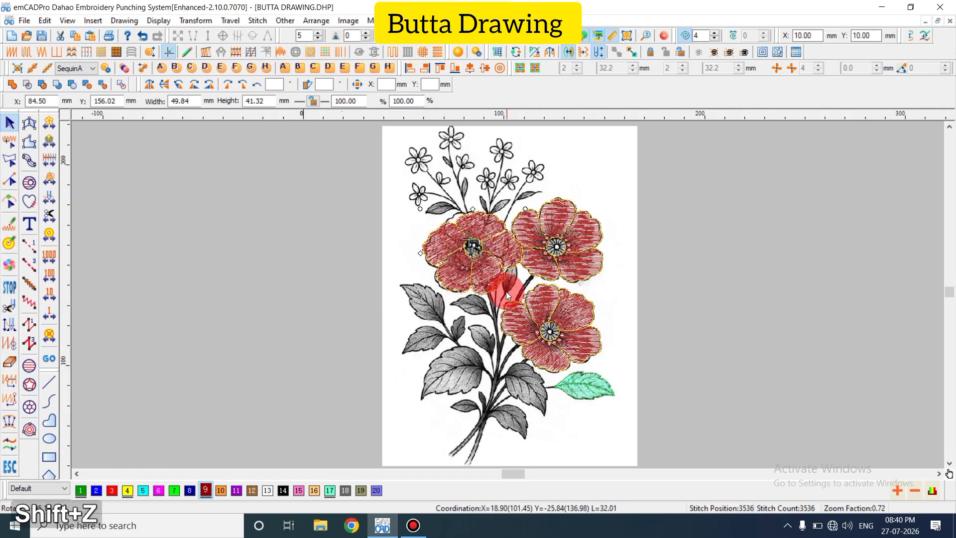
key("Delete")
Undo the accidental move of the upper-right flower
key("z")
key("z")
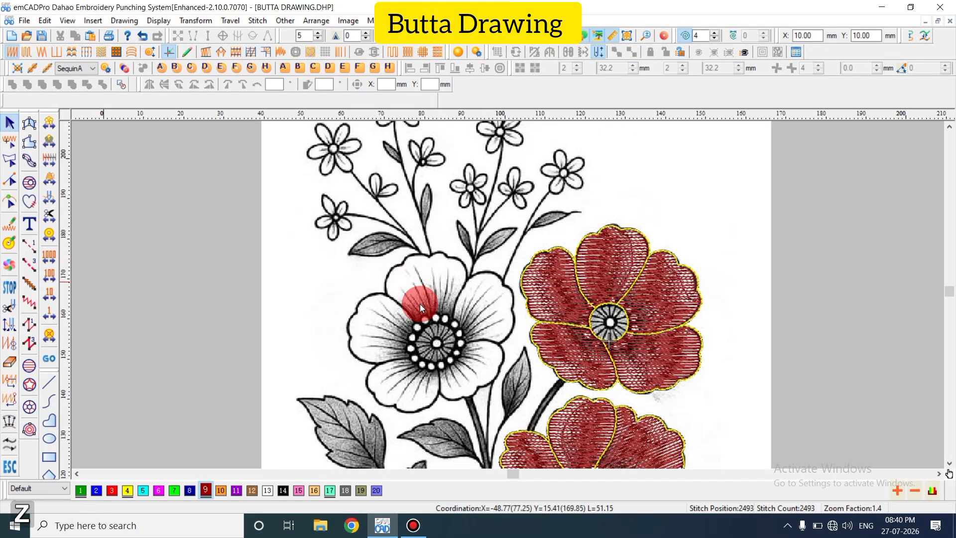
key("z")
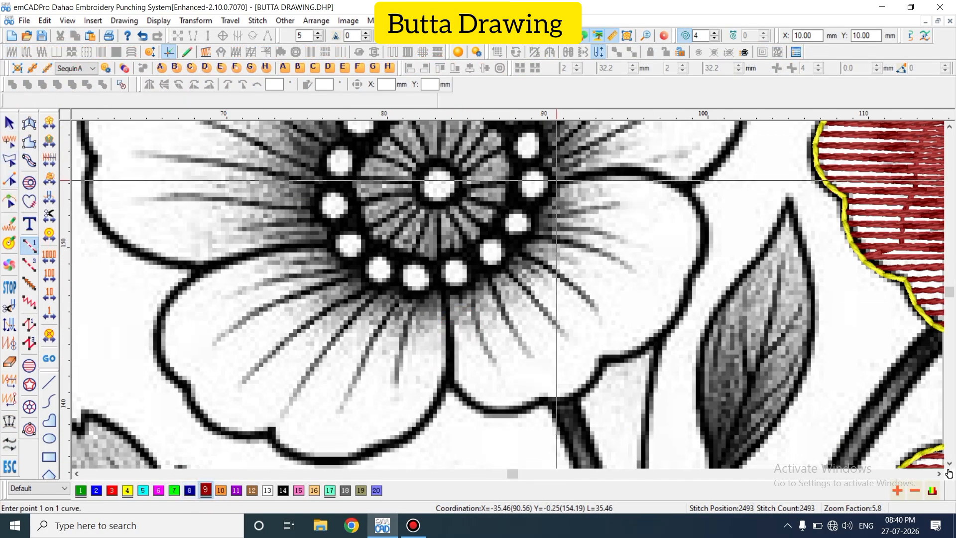
key("shift+z")
key("shift+z")
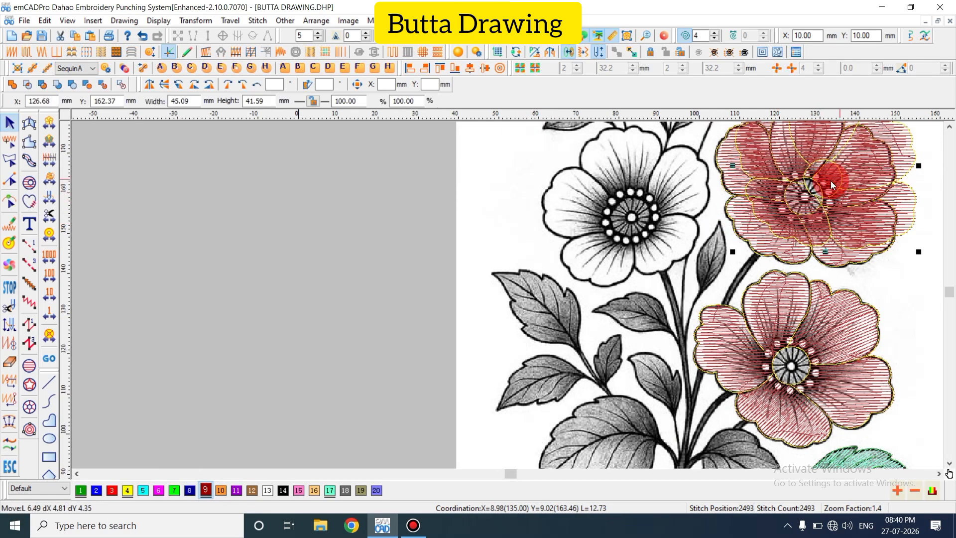
key("ctrl+z")
key("z")
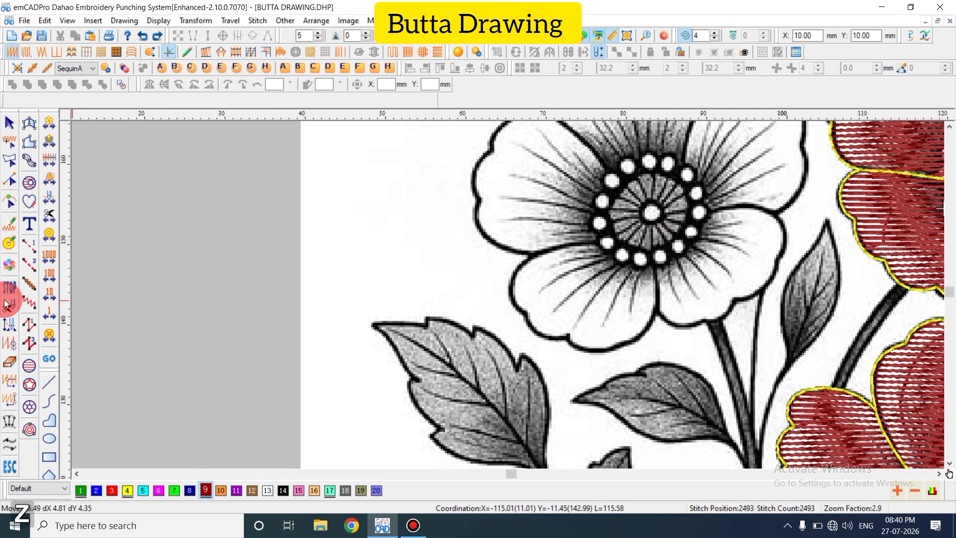
Draw a circle about 9.6 mm across around the left flower's centre disc
left_click(50, 437)
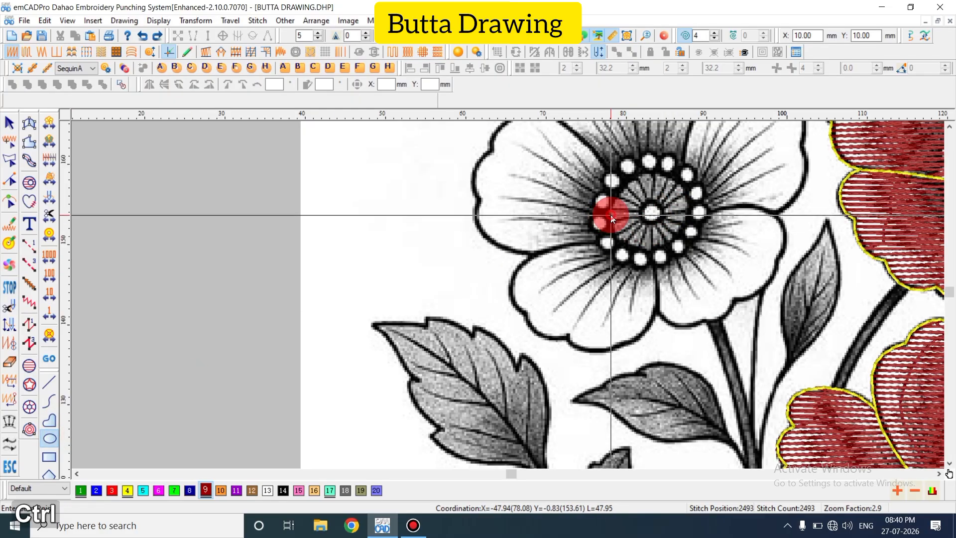
left_click(611, 206)
left_click(687, 204)
key("Return")
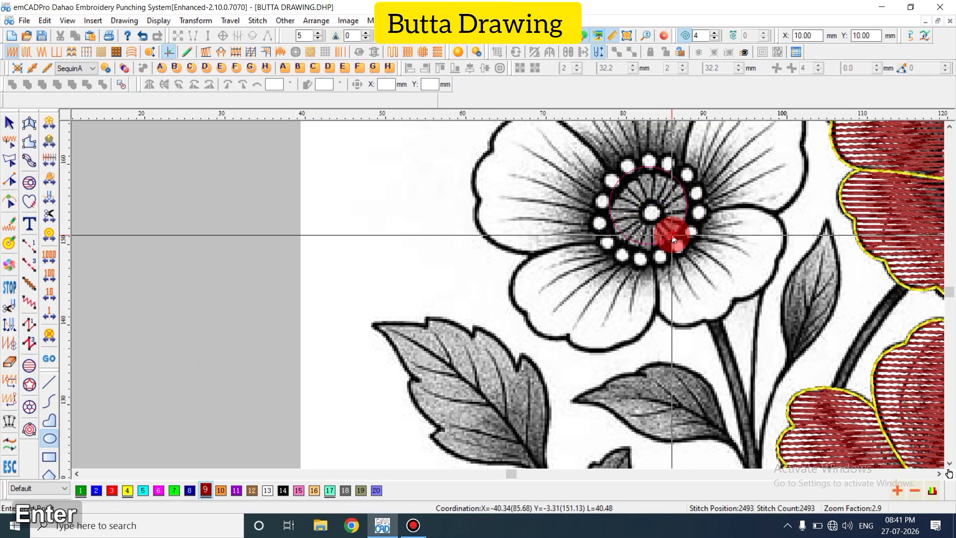
key("Escape")
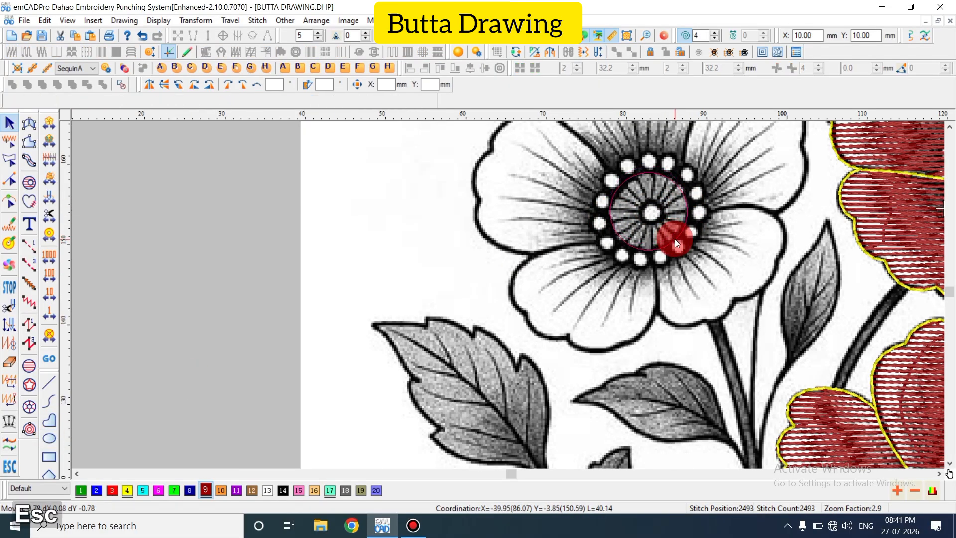
Convert the left flower's centre circle to a running stitch and recolour it to yellow, colour 4
left_click(674, 238)
left_click(29, 247)
key("Return")
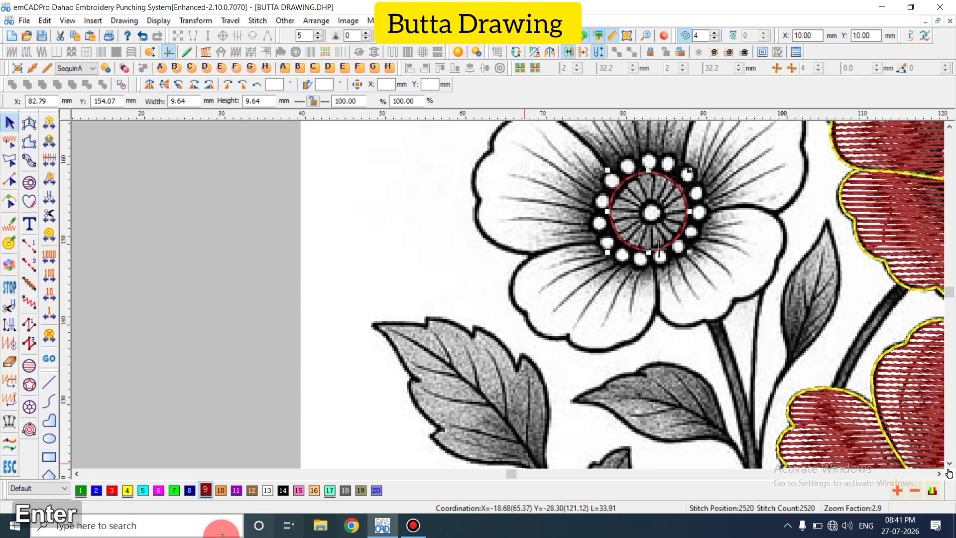
left_click(144, 491)
key("Escape")
Start a running-stitch outline at the left flower's centre circle and trace it around the lower-right petal
key("shift")
key("z")
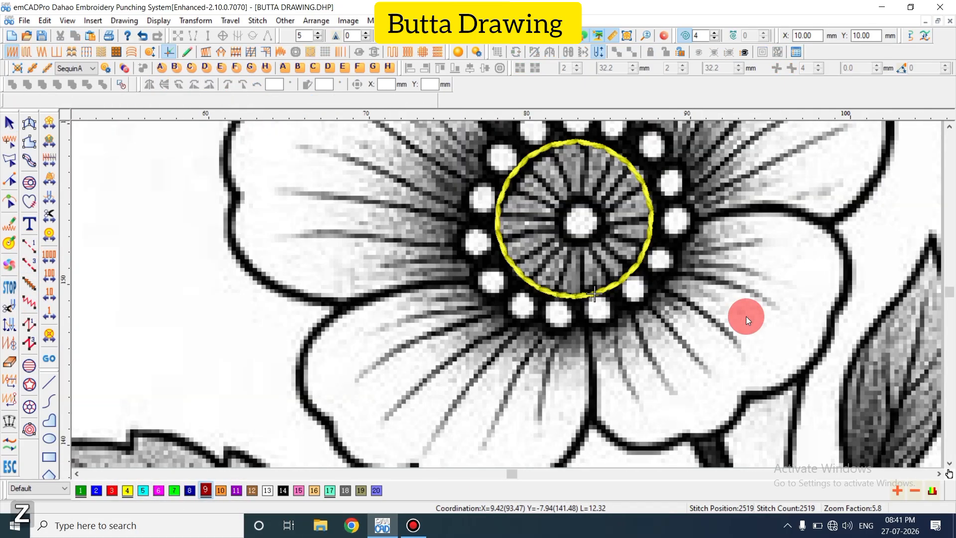
key("shift")
left_click(651, 214)
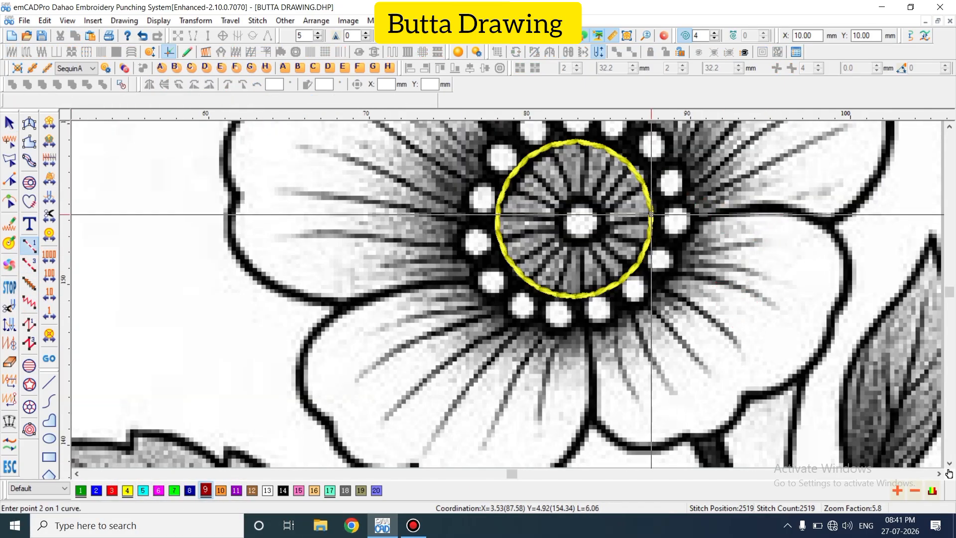
left_click(764, 208)
left_click(838, 235)
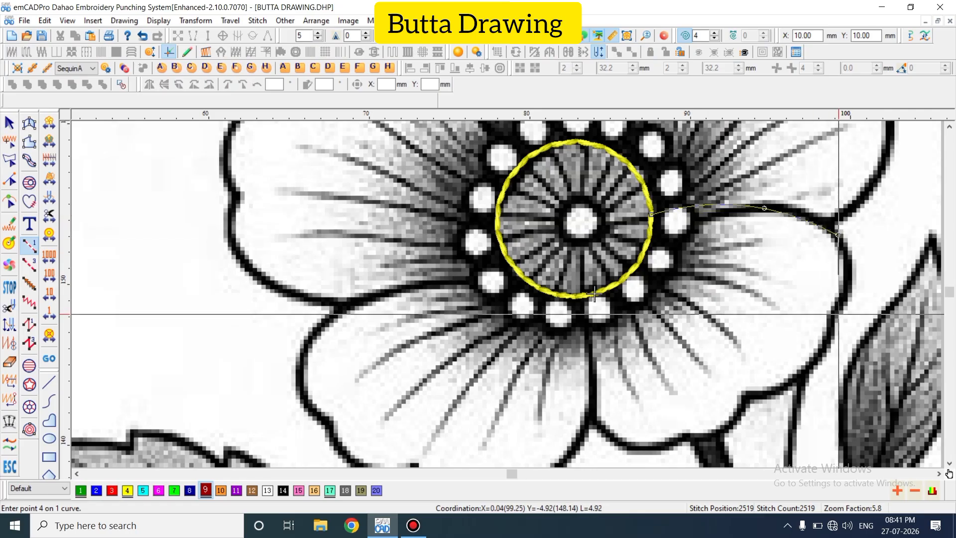
left_click(835, 314)
left_click(812, 362)
left_click(750, 393)
left_click(737, 422)
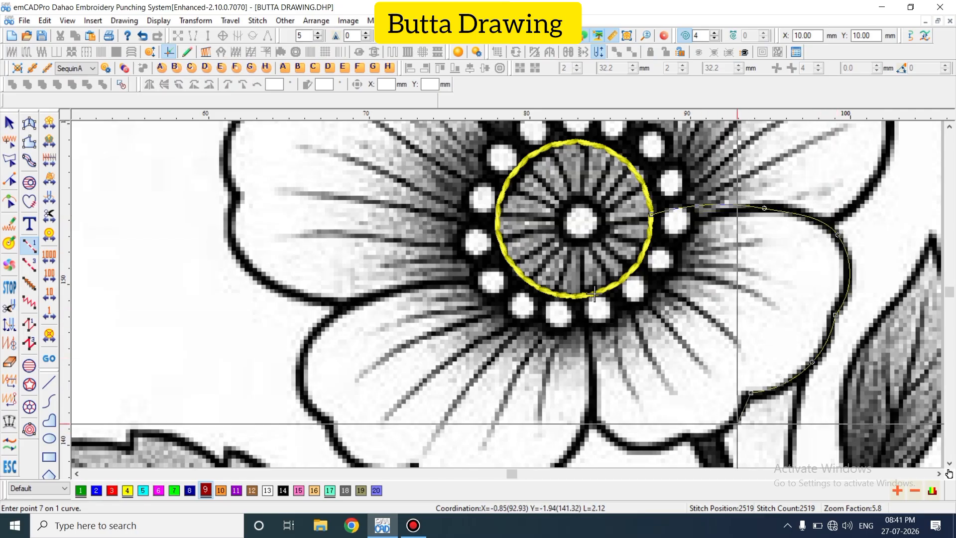
left_click(689, 431)
left_click(629, 449)
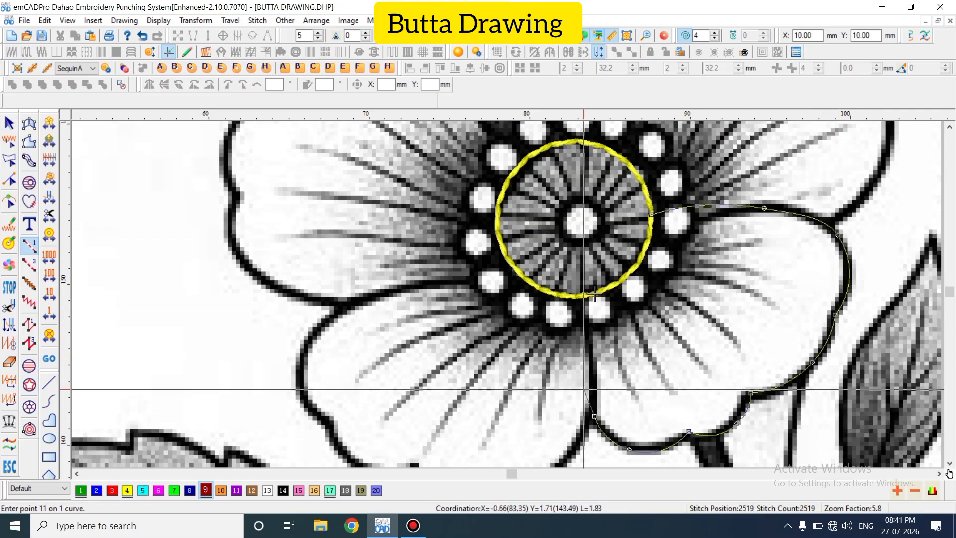
Continue the running-stitch outline around the left flower's lower-left petal to its junction with the left petal
scroll(583, 389, "down", 3)
left_click(548, 372)
left_click(458, 399)
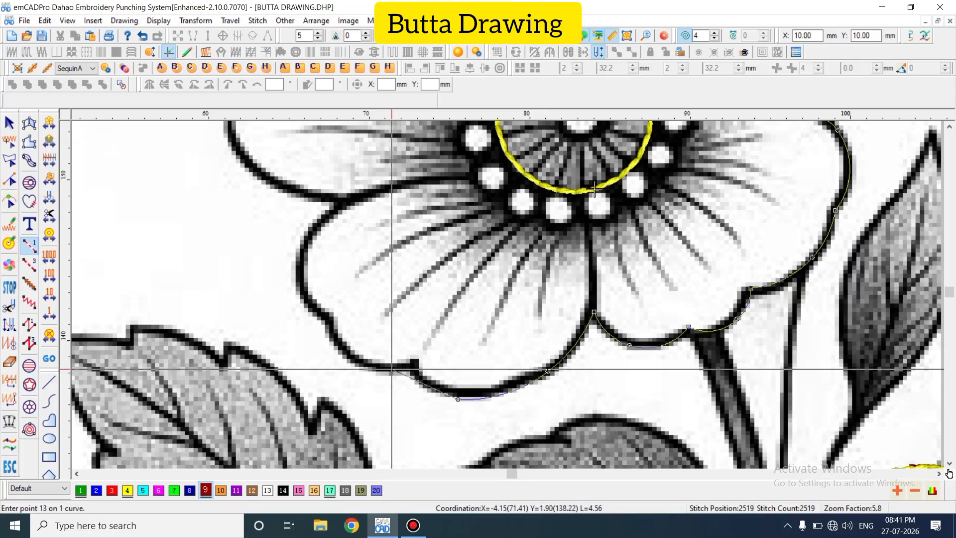
left_click(340, 354)
left_click(331, 321)
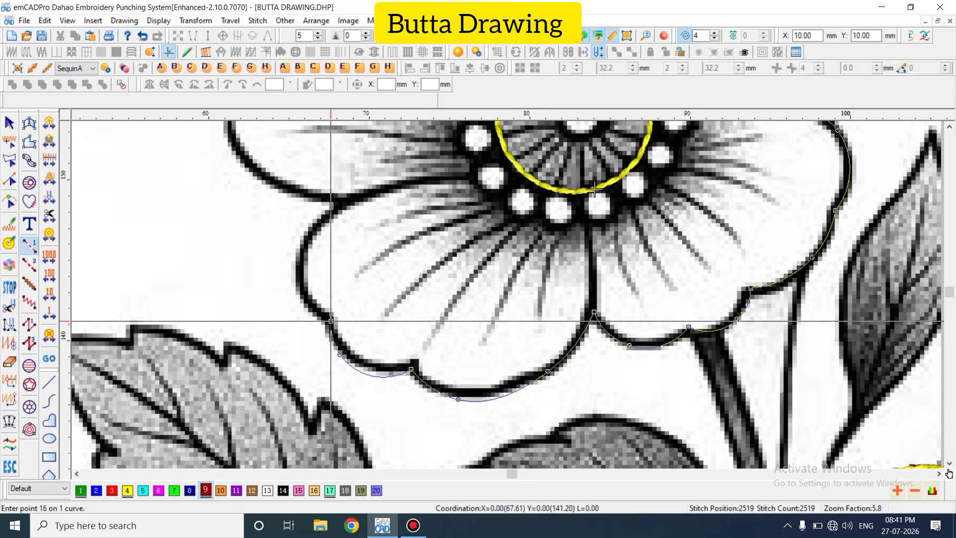
left_click(298, 268)
left_click(350, 198)
Continue the outline along the scalloped edge of the left petal up to its junction with the top petal
scroll(356, 232, "up", 3)
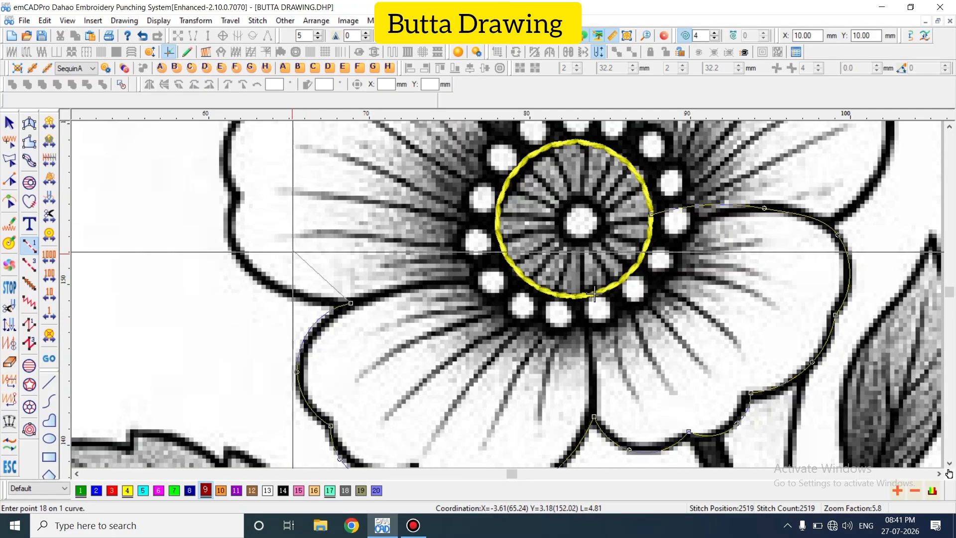
left_click(265, 285)
left_click(236, 238)
left_click(238, 192)
scroll(237, 192, "up", 6)
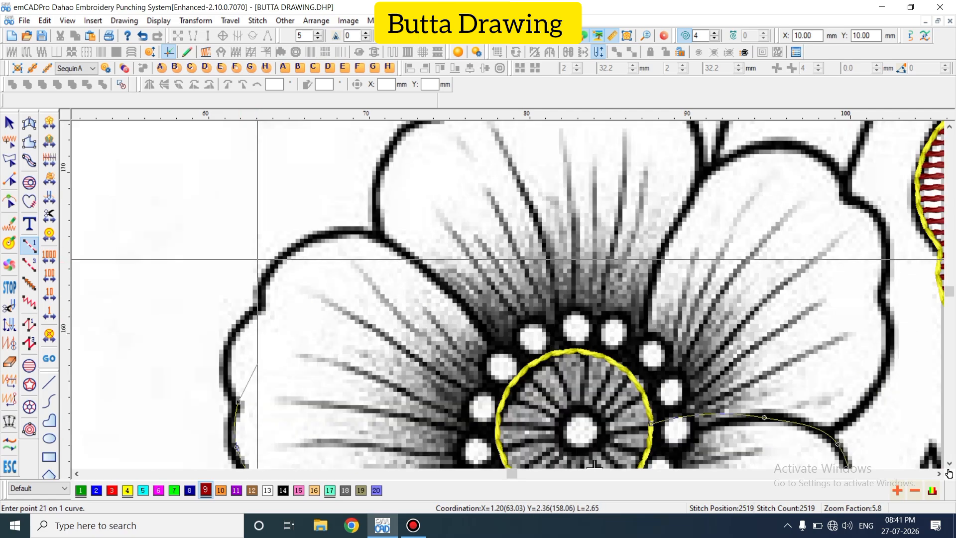
left_click(221, 327)
key("BackSpace")
left_click(221, 355)
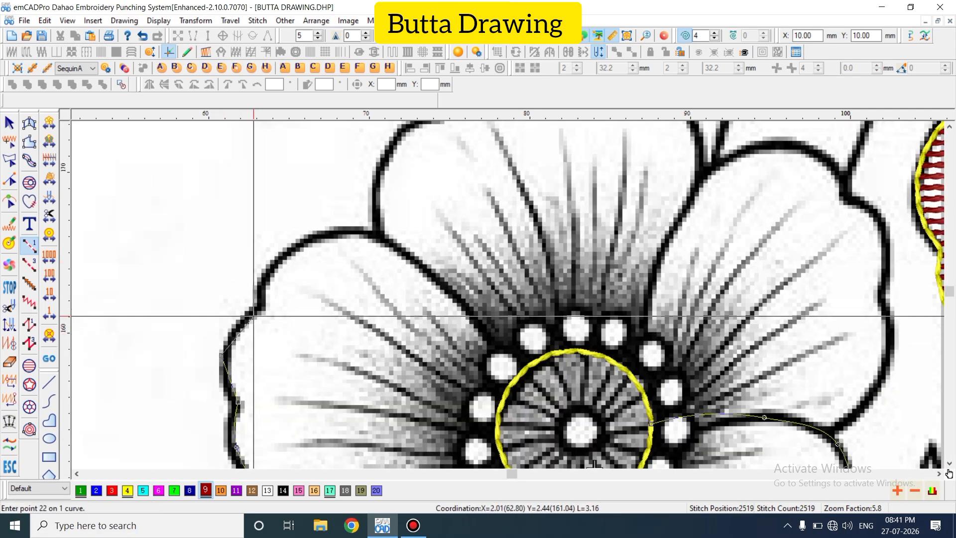
left_click(260, 309)
left_click(277, 257)
left_click(340, 226)
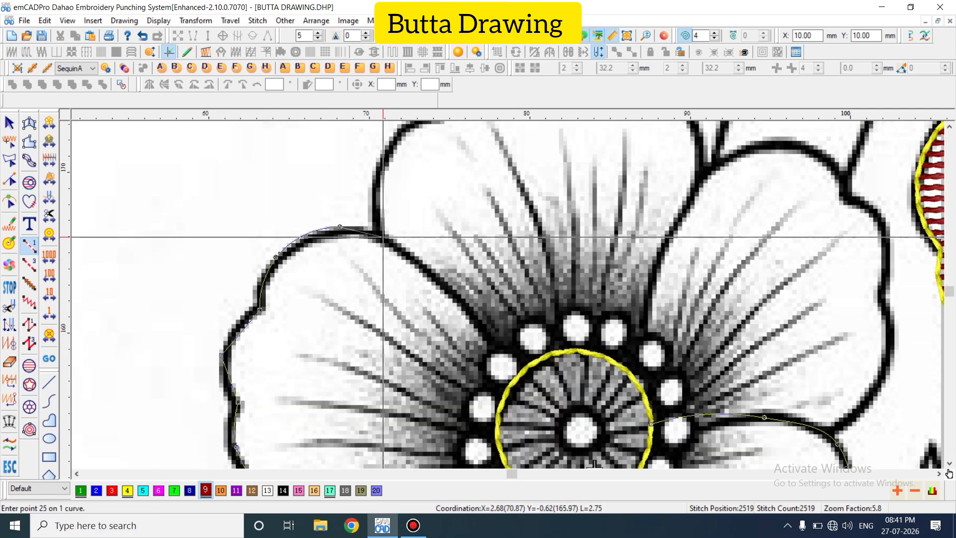
left_click(382, 237)
Continue the outline over the top petal's scalloped edge to its junction with the upper-right petal
scroll(383, 237, "up", 3)
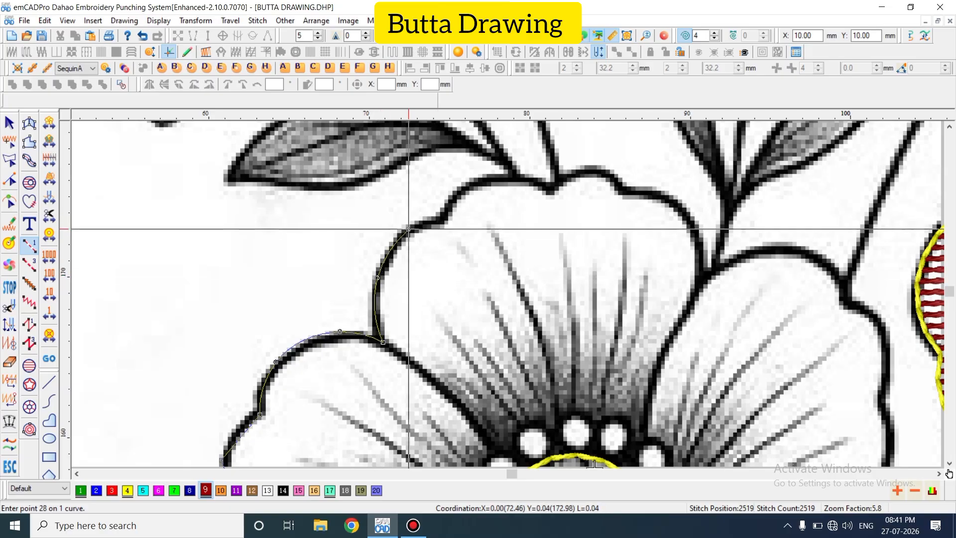
left_click(444, 223)
left_click(491, 178)
left_click(554, 191)
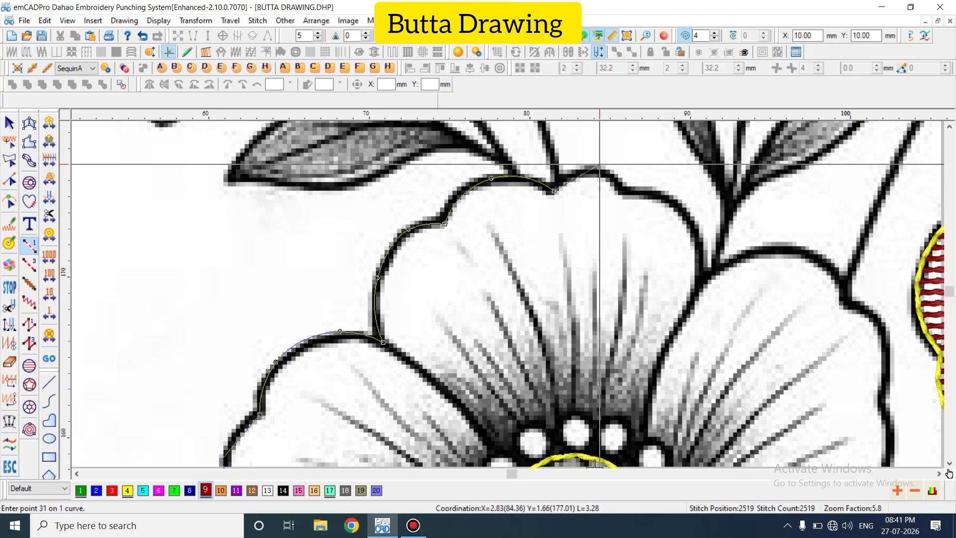
left_click(599, 164)
left_click(624, 192)
left_click(680, 203)
left_click(700, 290)
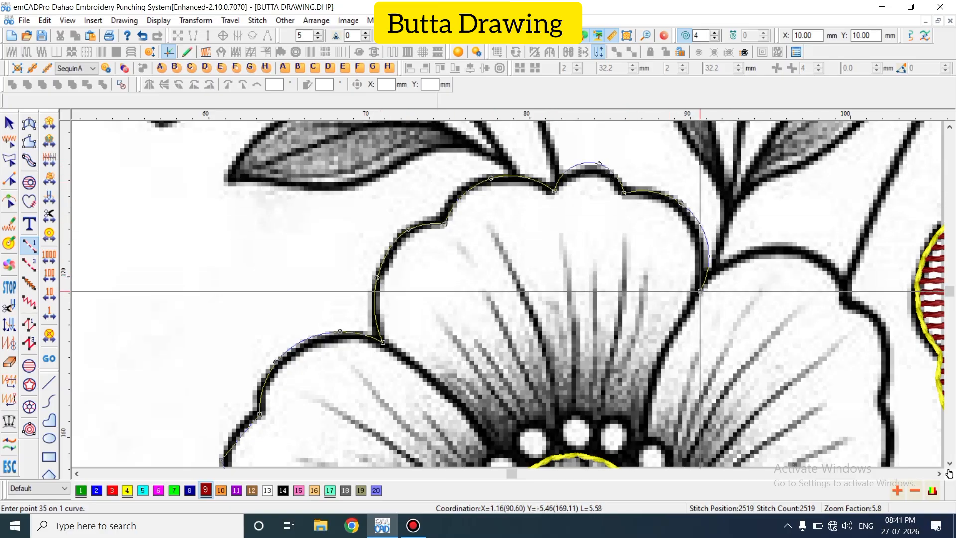
Trace the upper-right petal's edge and finish the left flower's outline, about 42 by 41 mm overall
left_click(758, 249)
left_click(825, 260)
left_click(848, 305)
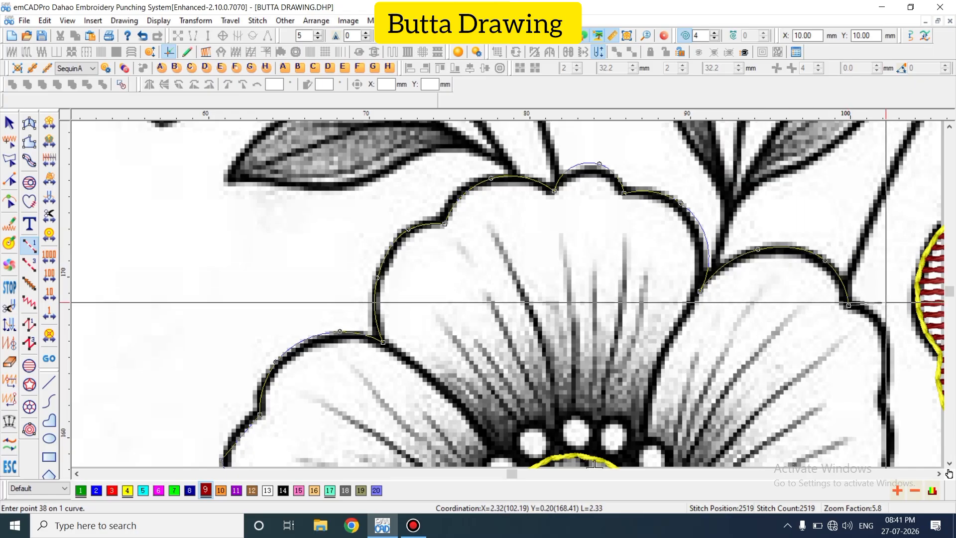
scroll(886, 303, "down", 1)
left_click(882, 298)
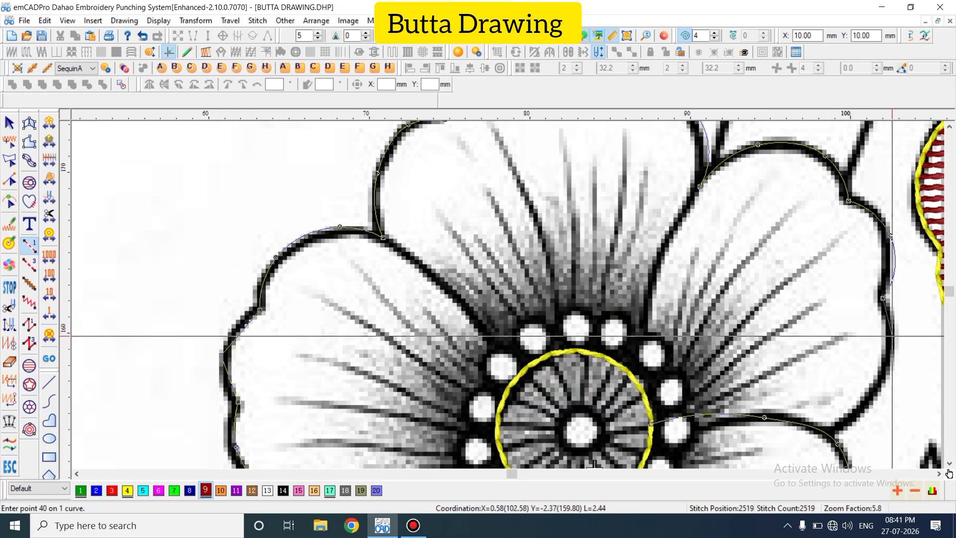
left_click(891, 336)
left_click(876, 401)
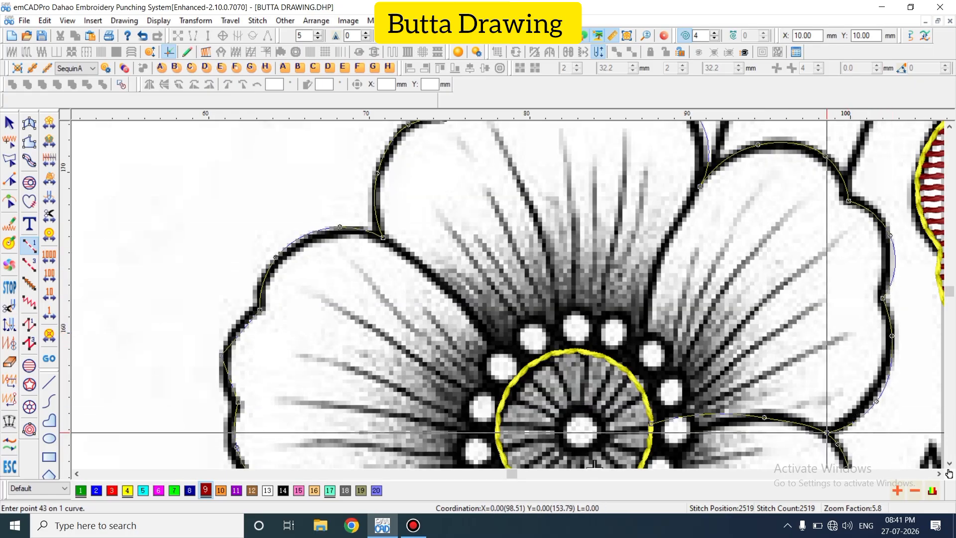
key("Return")
key("Escape")
Recolour the left flower's outer petal outline to yellow, colour 4
left_click(718, 157)
left_click(498, 367)
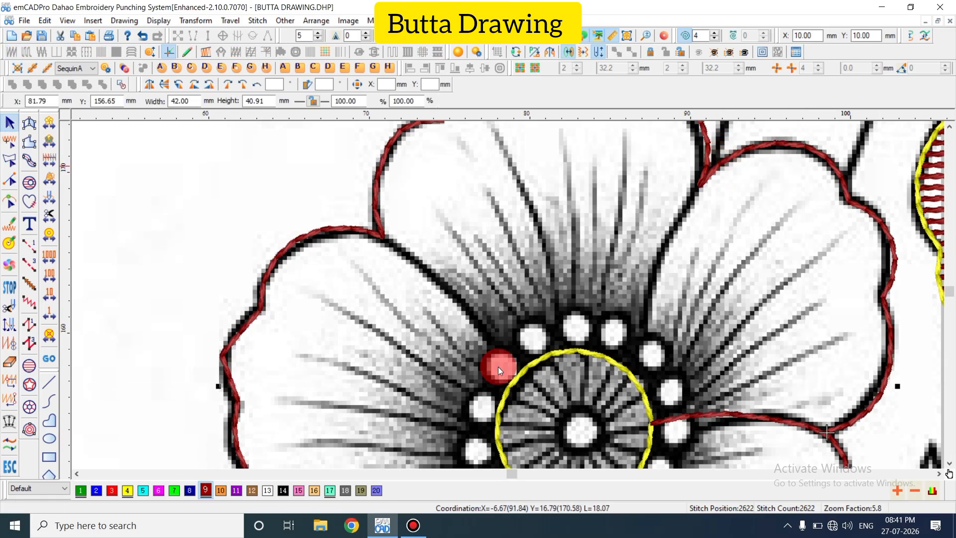
left_click(126, 489)
key("Escape")
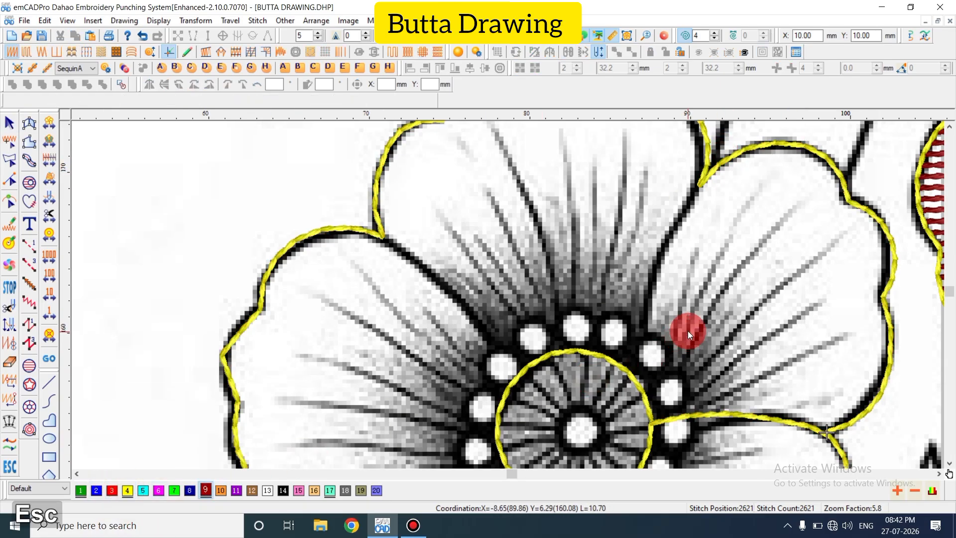
Trace a running-stitch divider between the top and upper-right petals, from the outer outline to the centre circle
scroll(688, 330, "up", 3)
key("shift+n")
left_click(699, 289)
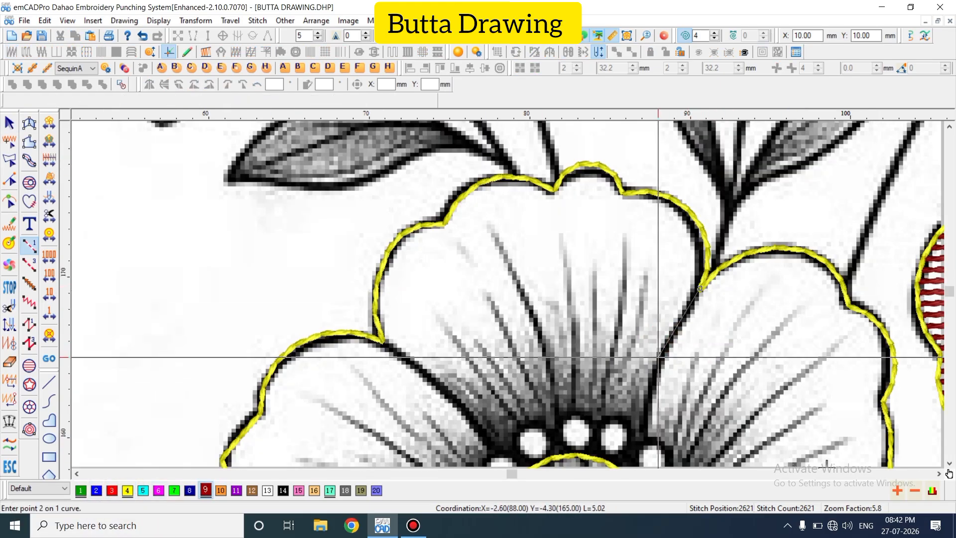
right_click(658, 357)
scroll(618, 397, "down", 2)
key("Return")
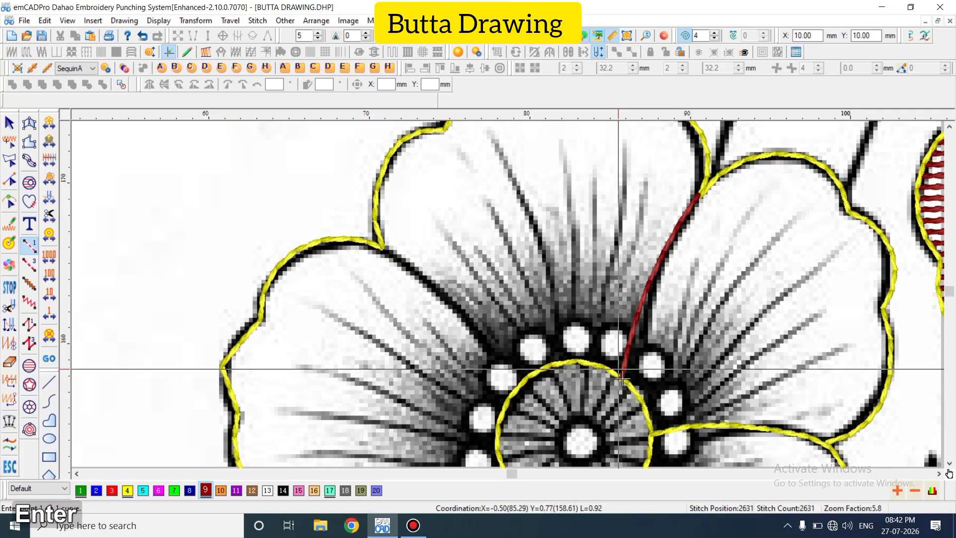
Recolour the divider between the top and upper-right petals to yellow and make colour 4 the current colour
key("Escape")
left_click(4, 246)
left_click(95, 490)
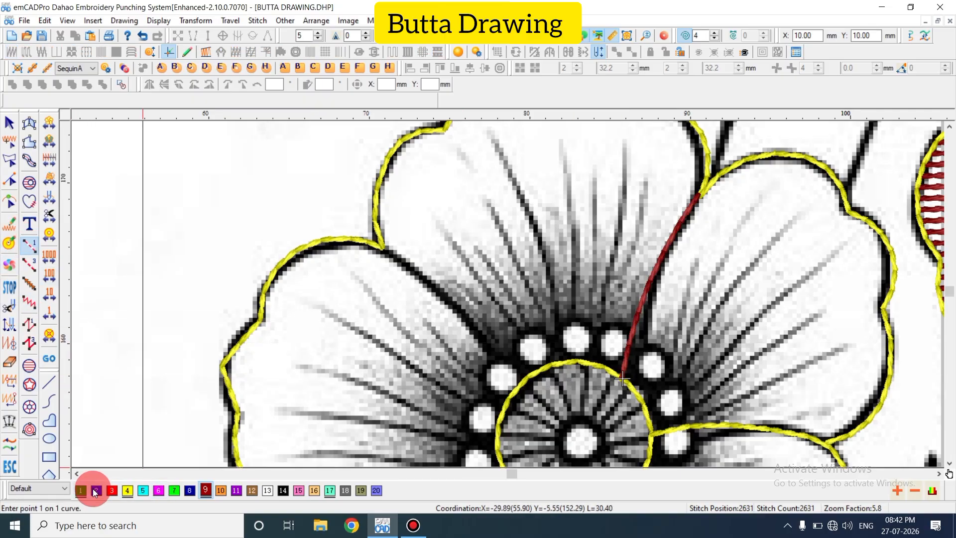
left_click(124, 491)
key("Escape")
left_click(738, 319)
left_click(660, 280)
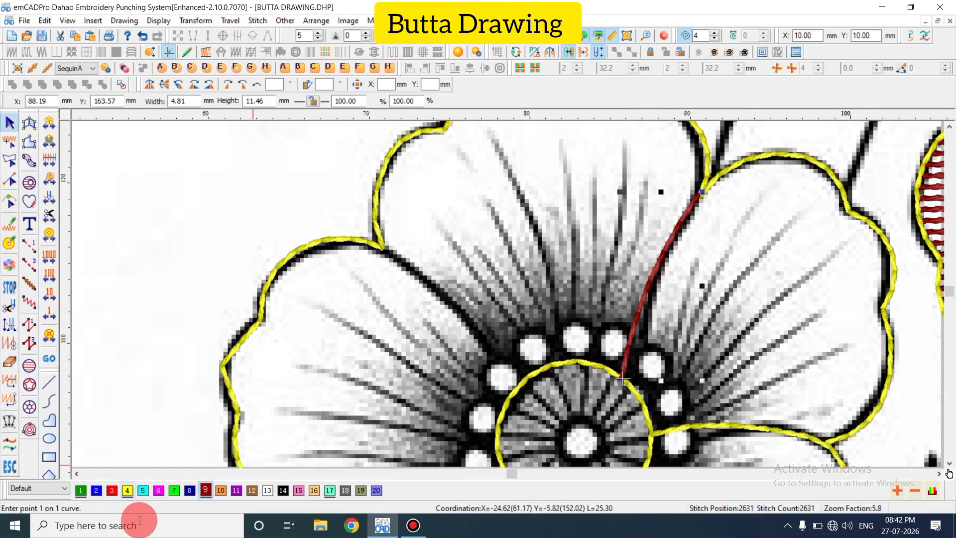
Trace the three remaining petal dividers of the left flower in yellow running stitch, from the outer outline to the centre circle
key("shift+n")
left_click(380, 250)
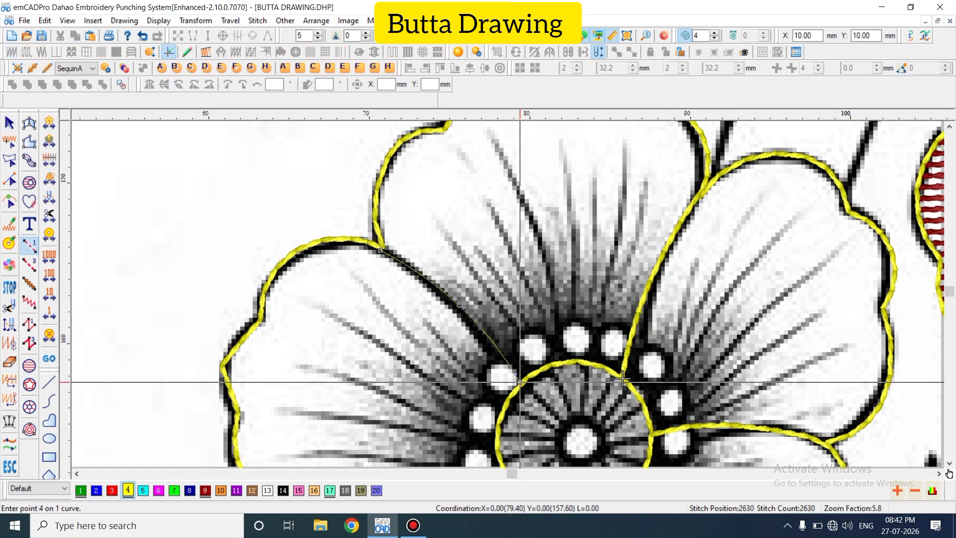
key("Return")
scroll(527, 365, "down", 3)
left_click(350, 315, "shift")
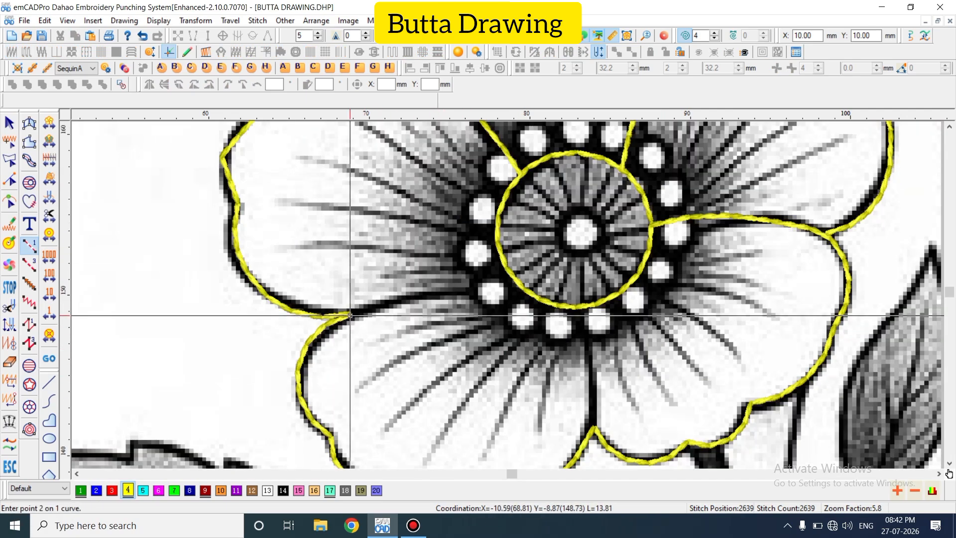
key("Return")
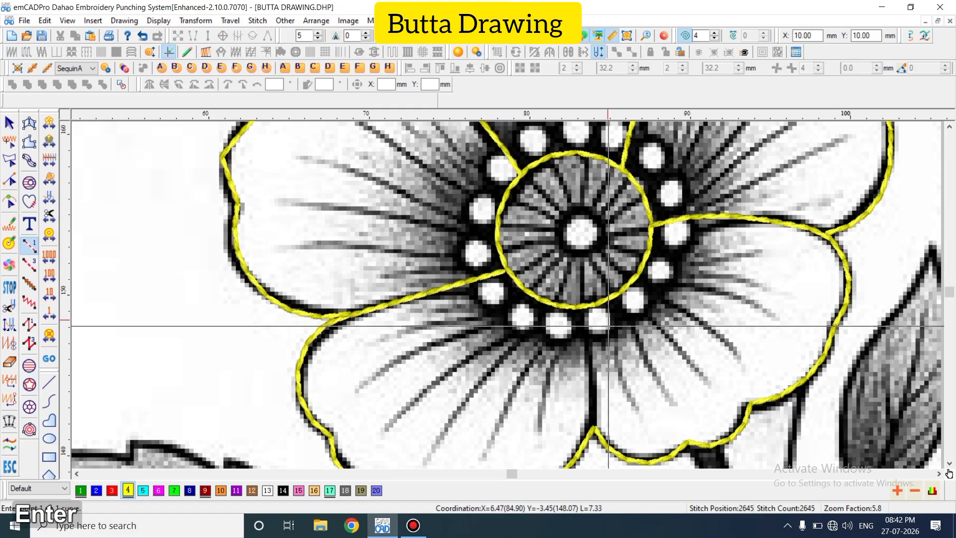
left_click(592, 428, "shift")
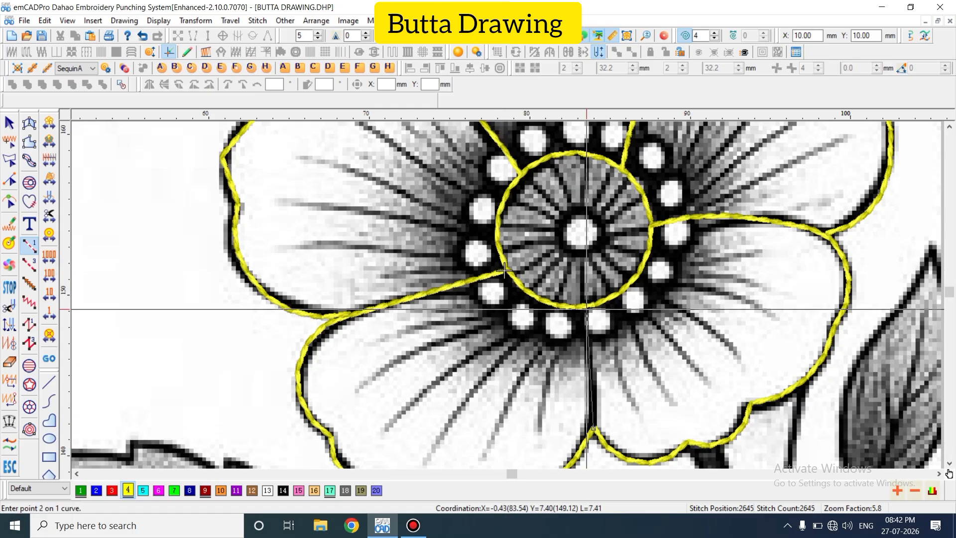
key("Return")
Hide the background drawing and display the stitching as thin lines with visible stitch points
scroll(617, 338, "down", 2)
key("shift+z")
key("d")
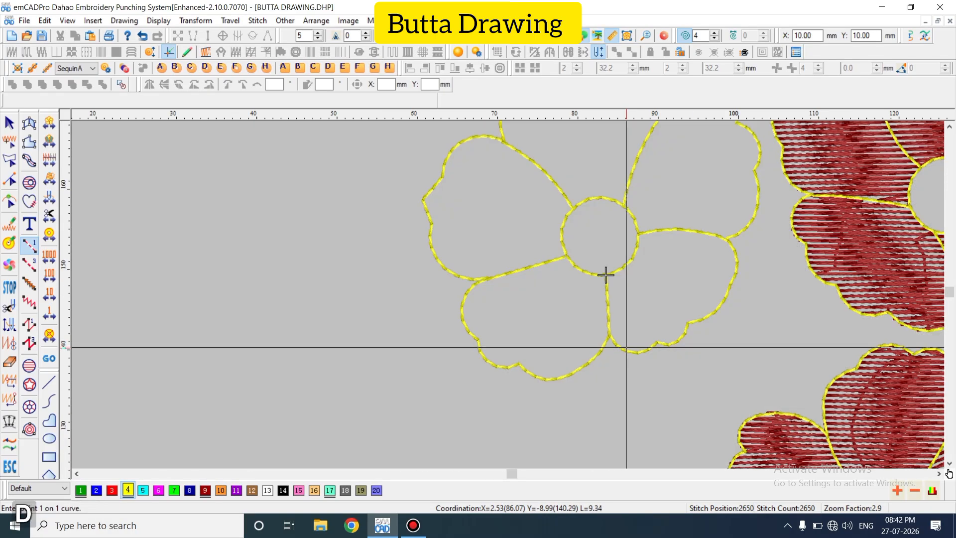
key("t")
key("z")
scroll(619, 353, "up", 2)
key("Escape")
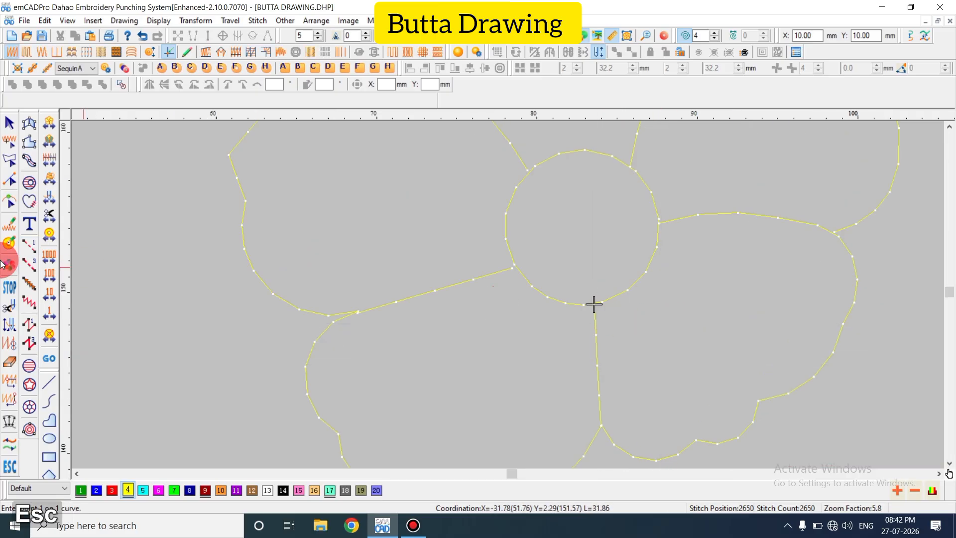
Trace the left flower's lower-right petal as a closed fill area, following its outer outline, dividers and the centre circle, and generate the stitches
left_click(30, 182)
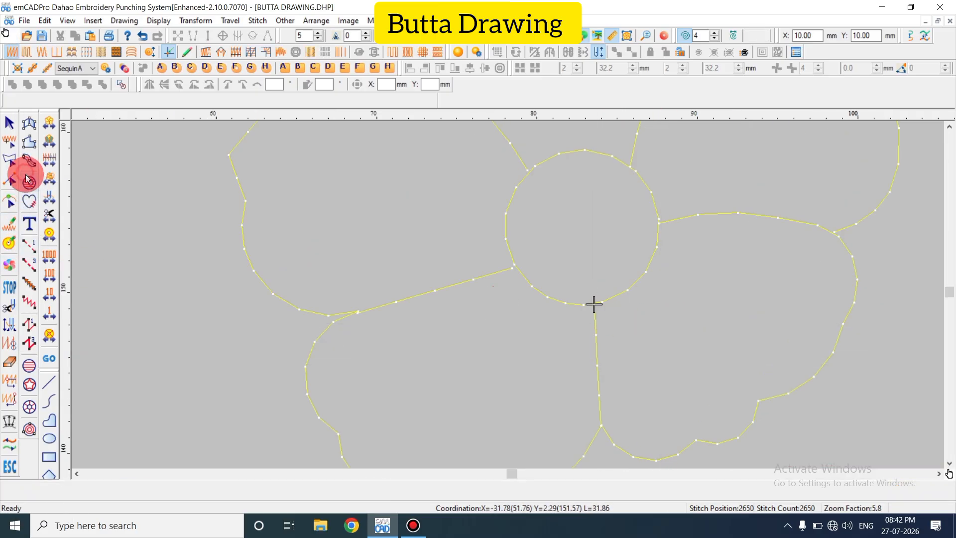
left_click(659, 224)
left_click(736, 213)
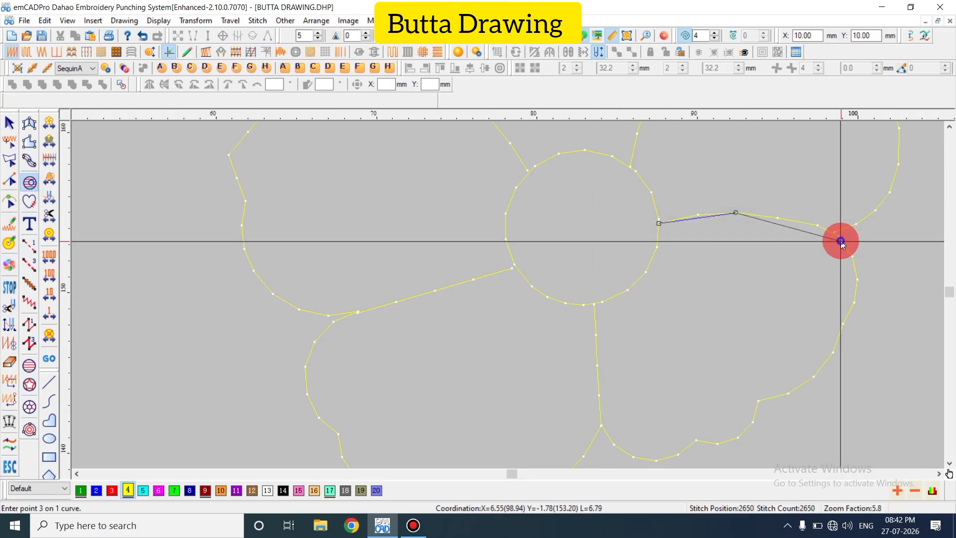
left_click(841, 241)
left_click(851, 305)
left_click(831, 356)
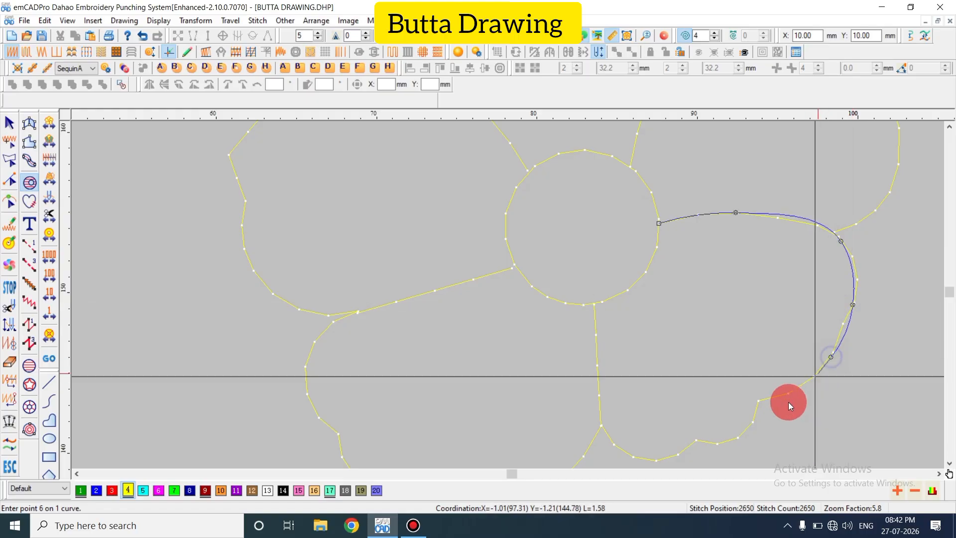
key("BackSpace")
key("BackSpace")
left_click(855, 273)
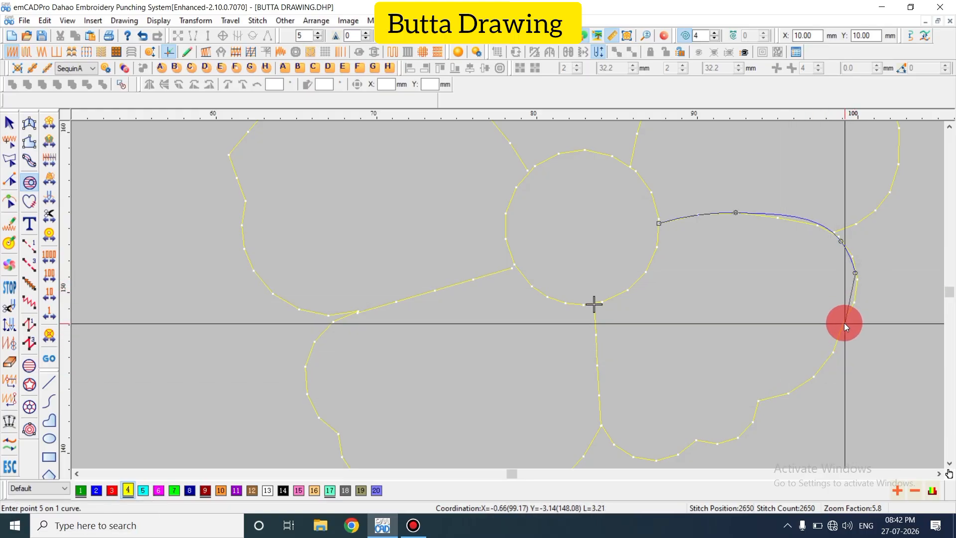
left_click(843, 323)
left_click(759, 401)
scroll(758, 402, "down", 3)
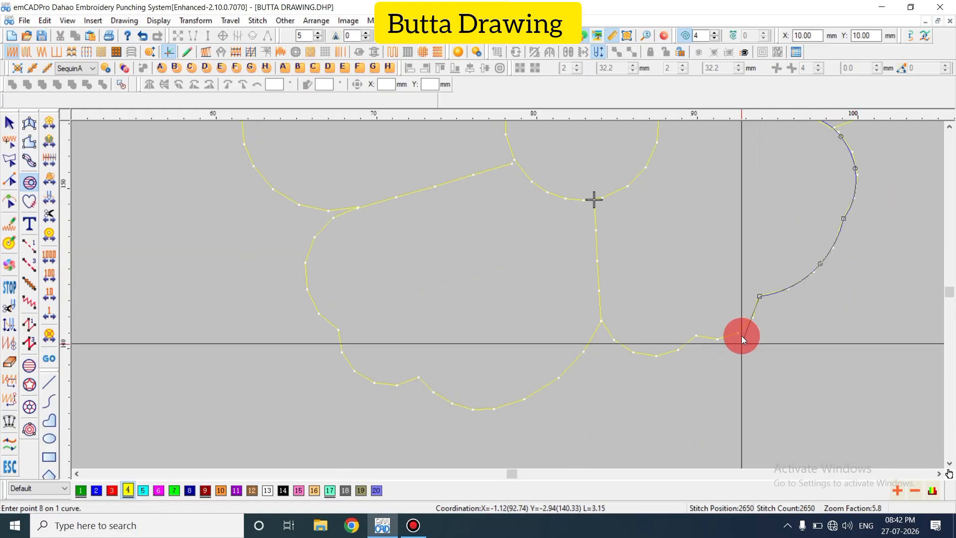
left_click(737, 333)
left_click(693, 334)
left_click(656, 355)
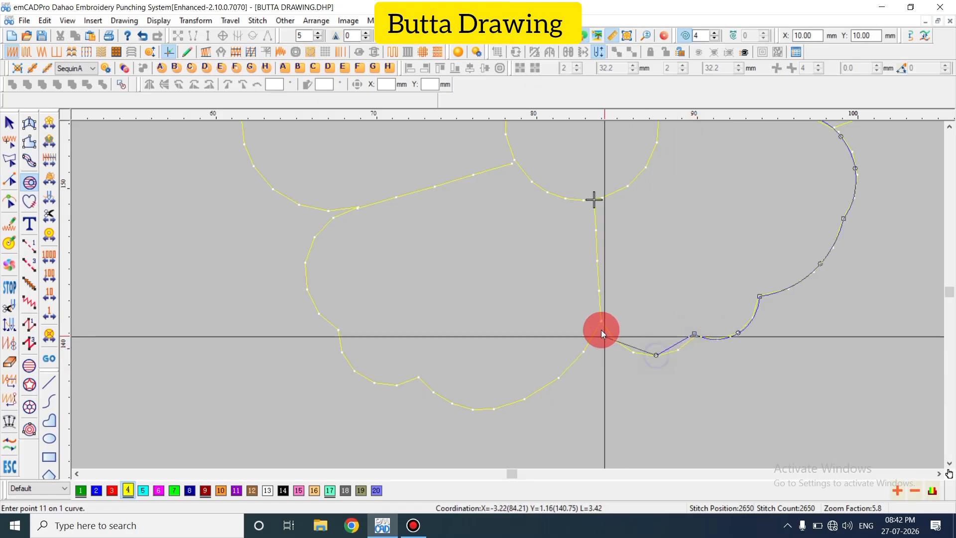
left_click(601, 319)
left_click(594, 201)
scroll(641, 276, "up", 3)
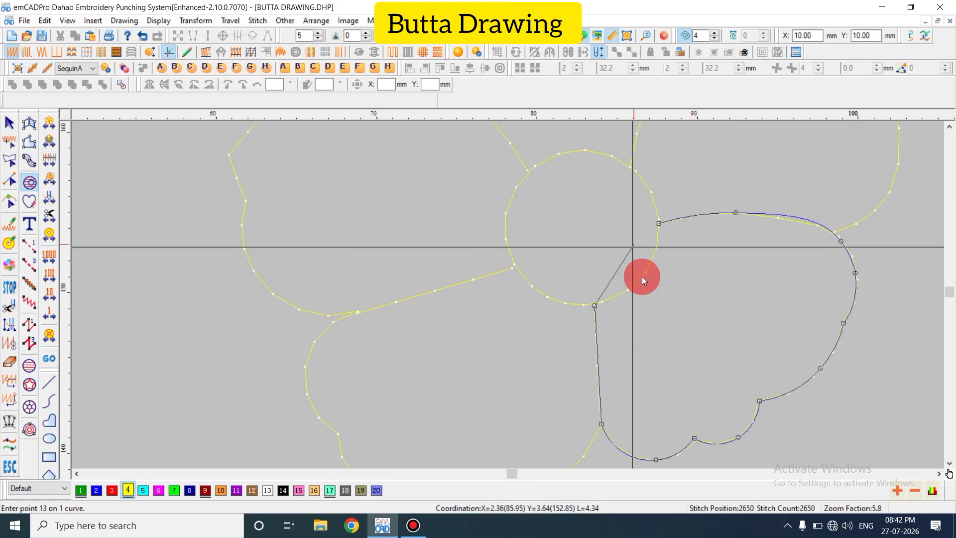
left_click(658, 224)
key("Return")
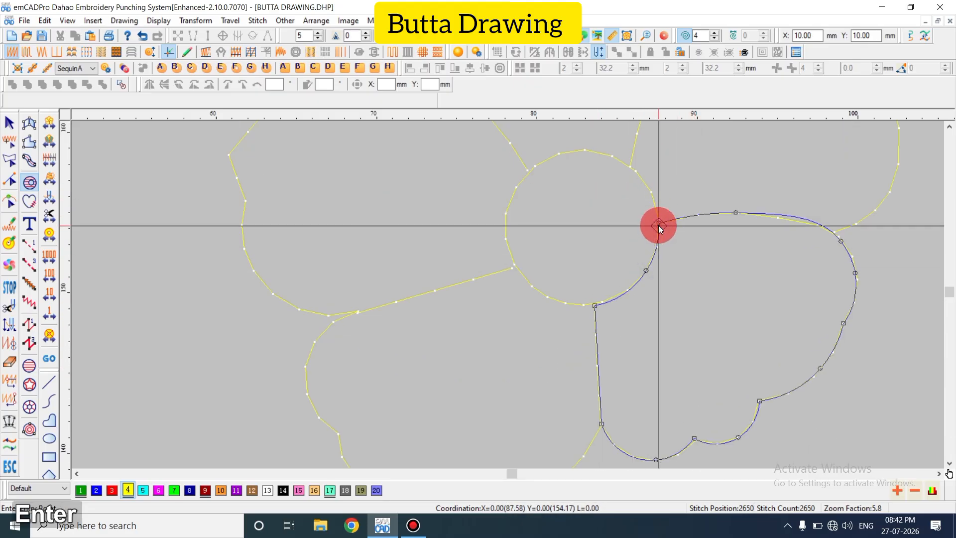
Recolour the lower-right petal's new fill to dark red, colour 9
key("Escape")
left_click(127, 490)
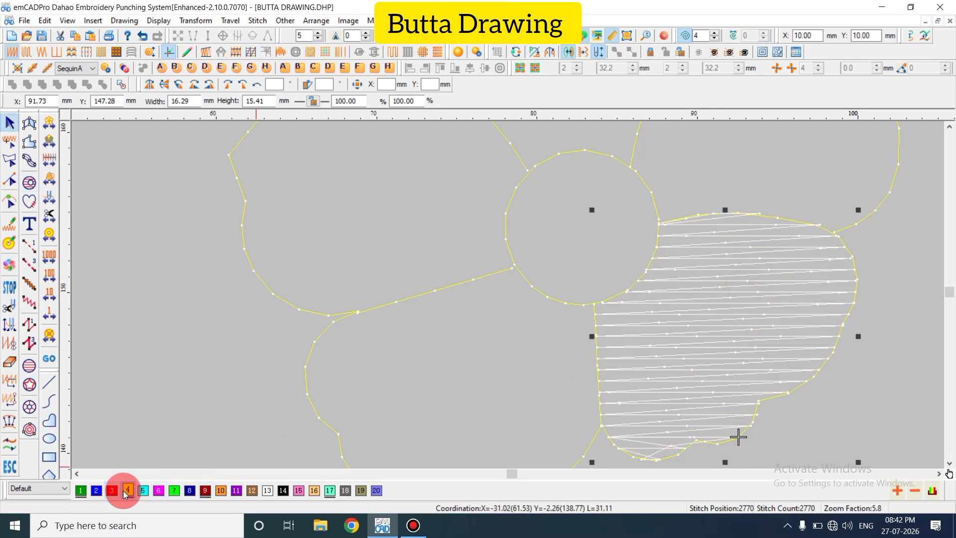
left_click(207, 491)
key("Escape")
Display only the yellow stitching of the whole design by filtering the view by colour
key("shift+z")
key("alt+v")
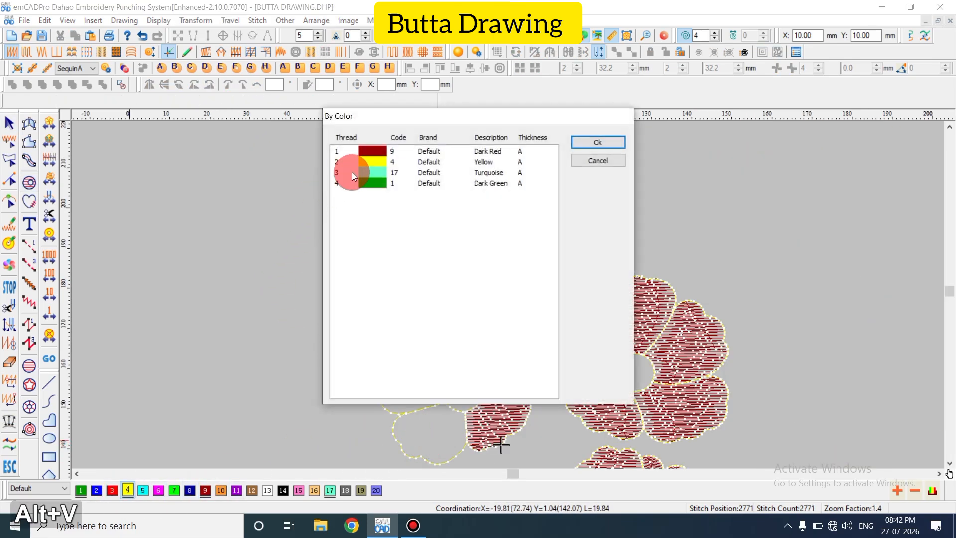
key("Return")
scroll(343, 210, "down", 2)
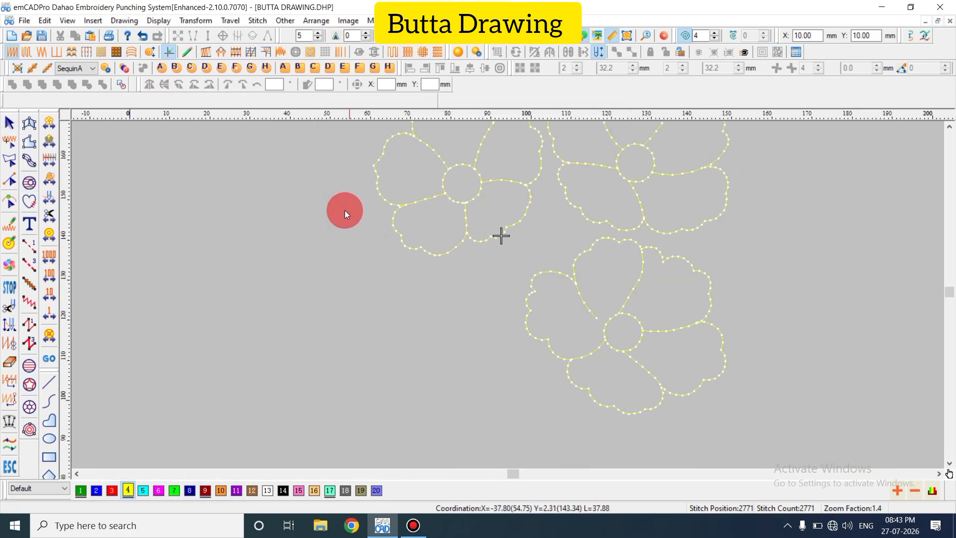
Recolour all outlines and dividers of the left flower to blue, and display the stitching of every colour again
scroll(290, 171, "up", 1)
left_click_drag(550, 368, 550, 369)
left_click(146, 493)
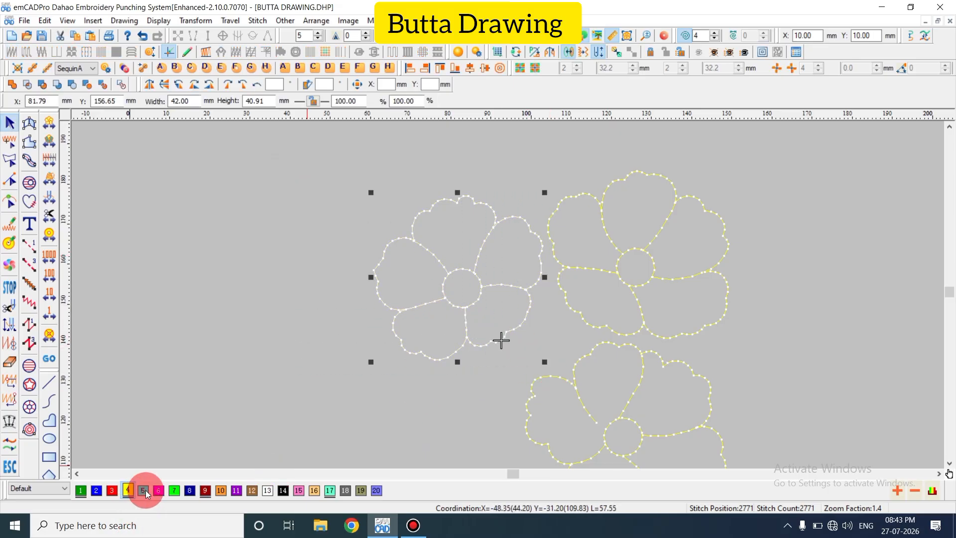
left_click(379, 328)
key("shift+s")
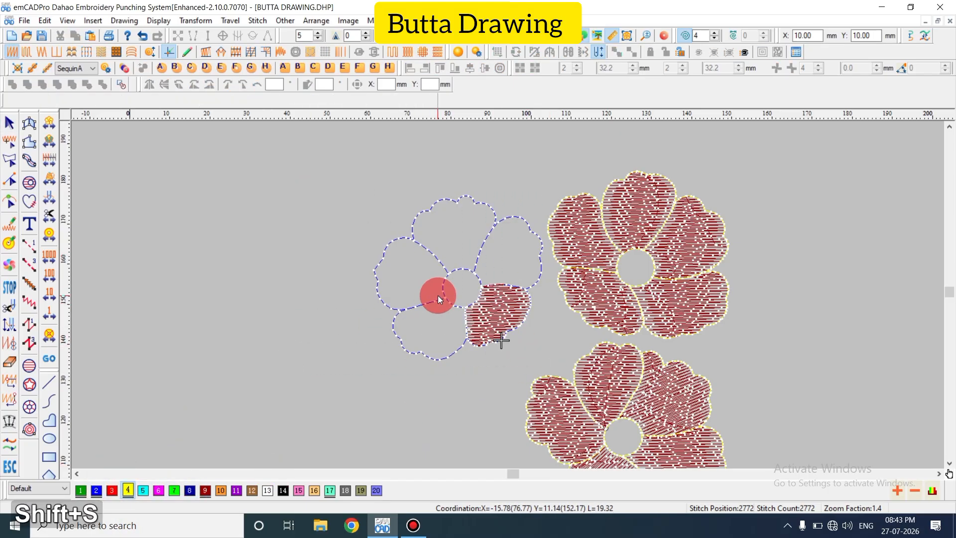
Trace the left flower's upper-right petal as a closed fill area between its dividers, outer outline and the centre circle, and generate the stitches
key("z")
key("z")
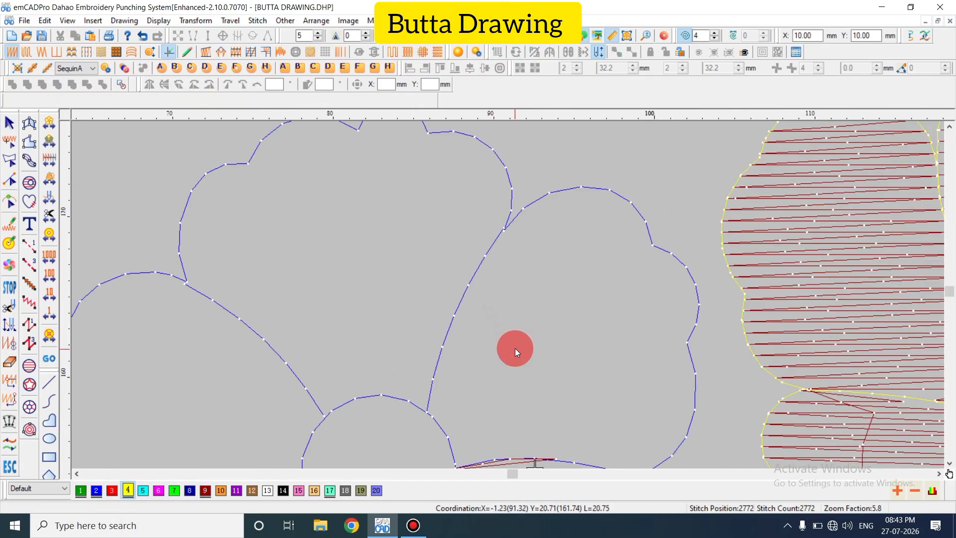
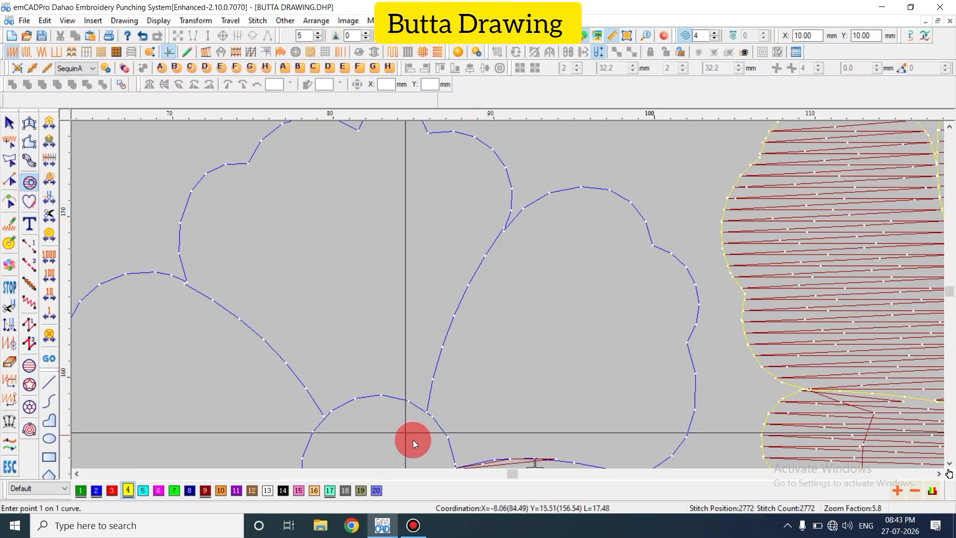
scroll(465, 367, "down", 3)
left_click(425, 309)
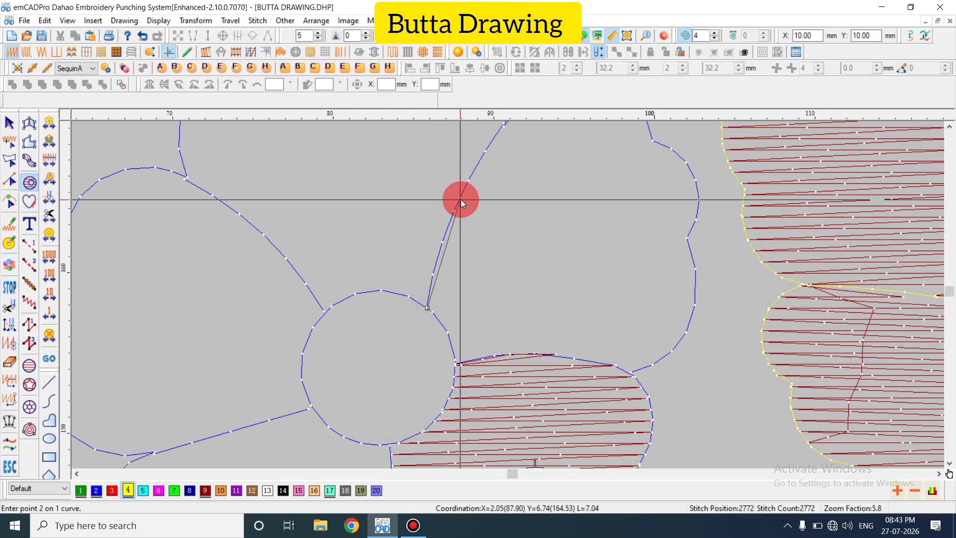
left_click(460, 199)
scroll(498, 202, "up", 5)
left_click(524, 288)
left_click(621, 277)
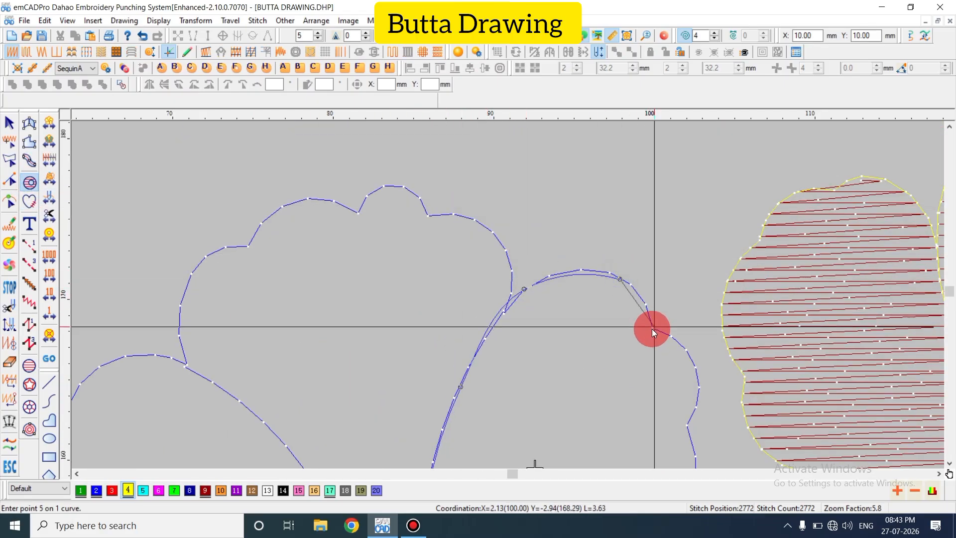
left_click(652, 329)
scroll(667, 338, "down", 3)
left_click(696, 267)
left_click(686, 323)
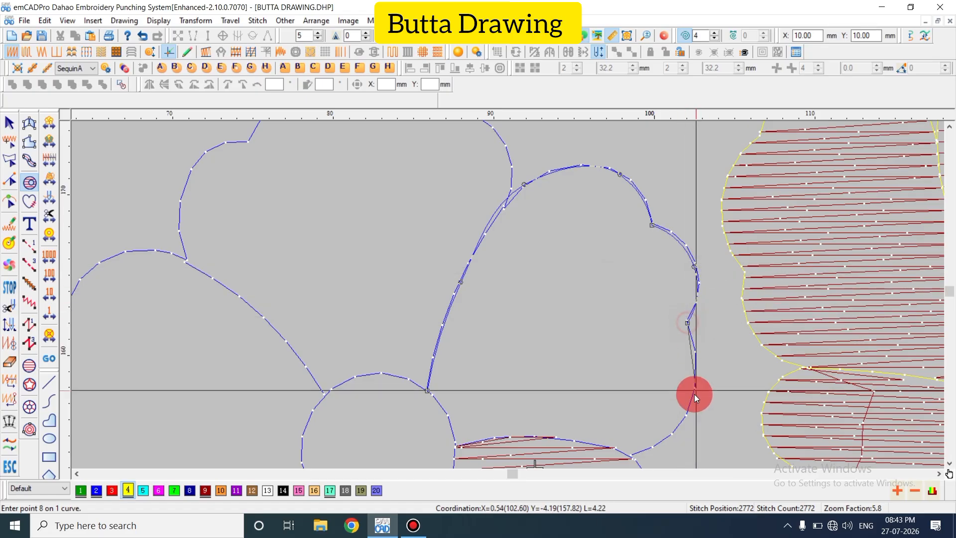
left_click(693, 391)
scroll(639, 377, "down", 3)
left_click(631, 359)
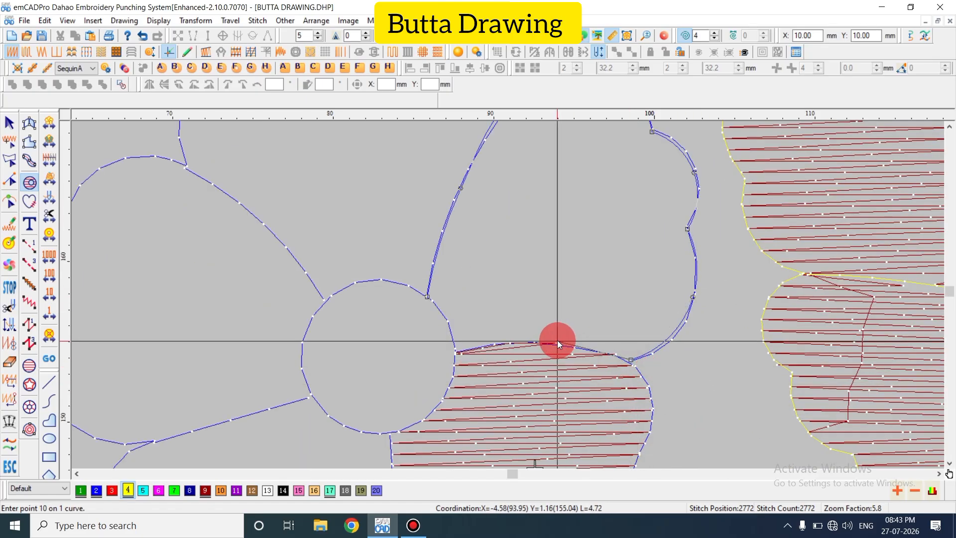
left_click(555, 343)
left_click(455, 352)
left_click(448, 319)
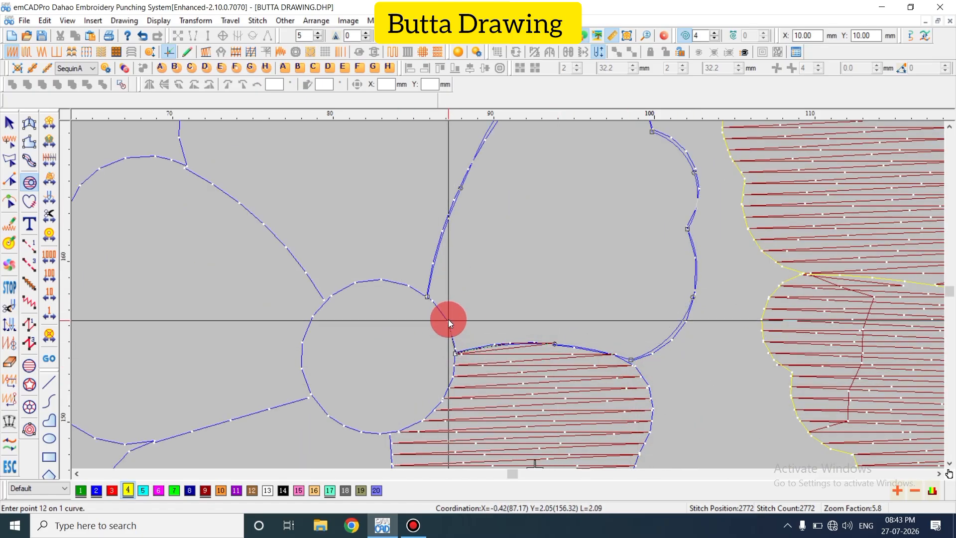
left_click(428, 296)
key("Return")
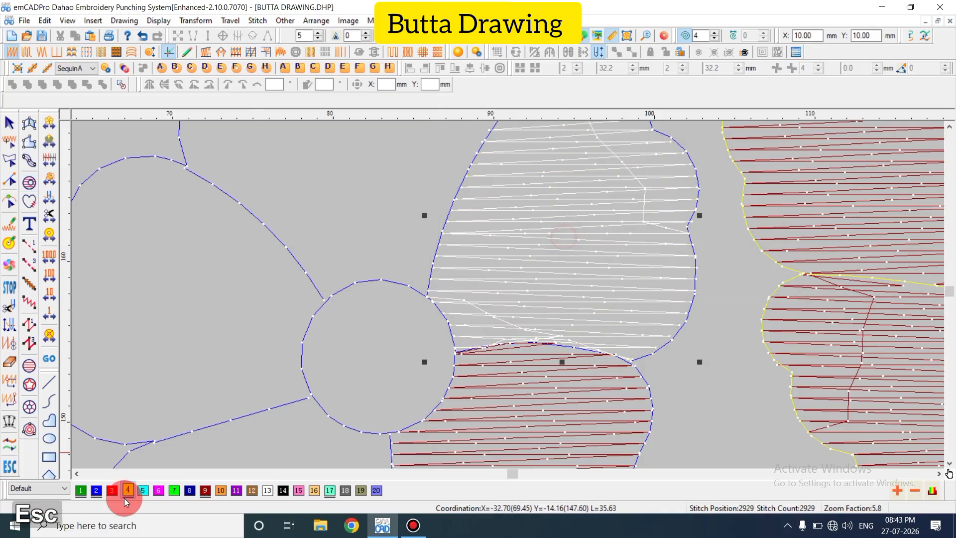
Recolour the upper-right petal's fill to dark red and make colour 9 the current colour
left_click(208, 491)
key("Escape")
left_click(30, 184)
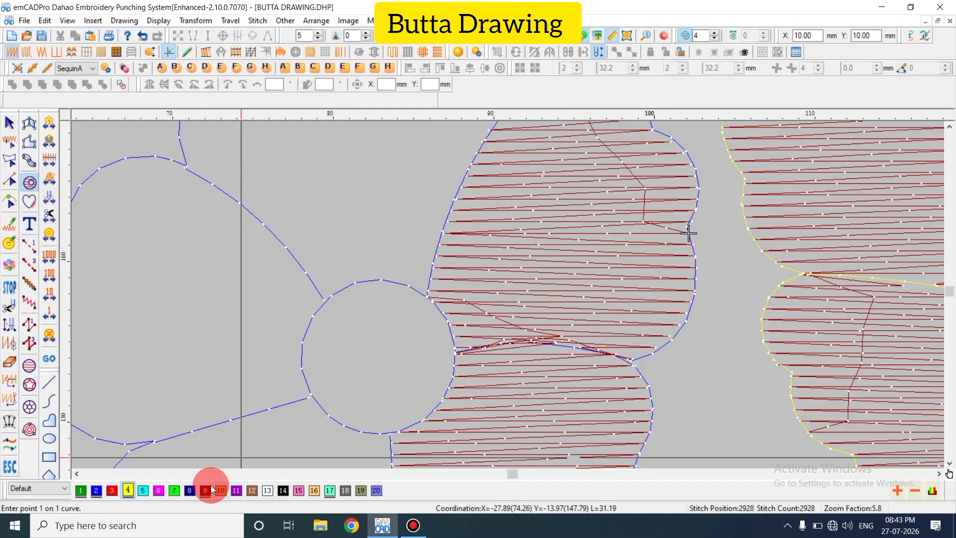
key("Escape")
scroll(354, 440, "up", 3)
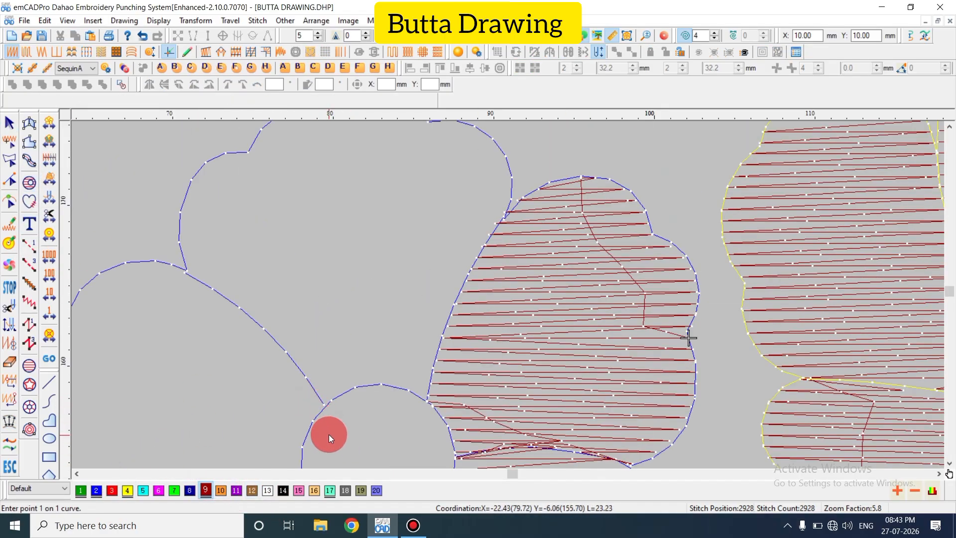
Trace the left flower's scalloped top petal as a closed dark red fill area ending on the centre circle, and generate the stitches
left_click(36, 186)
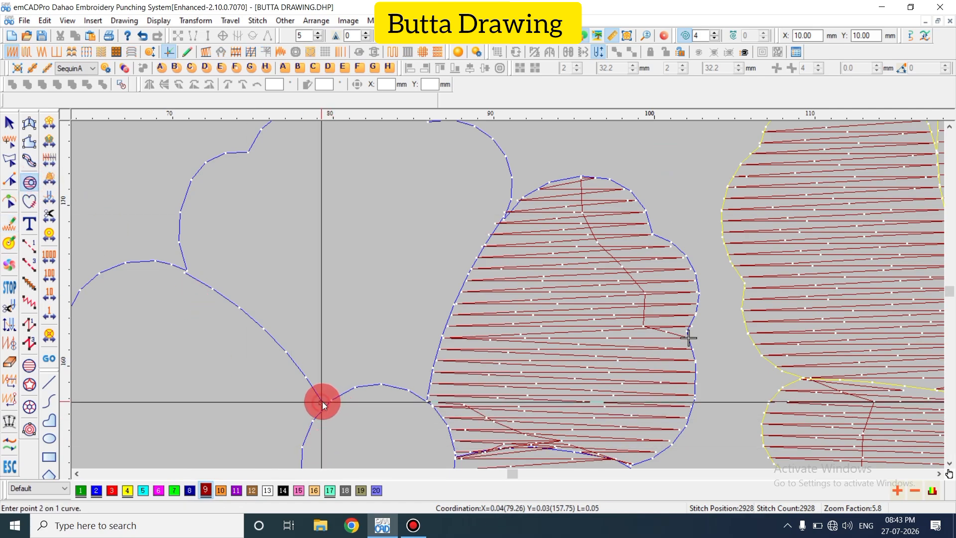
left_click(245, 310)
left_click(182, 268)
scroll(187, 293, "up", 3)
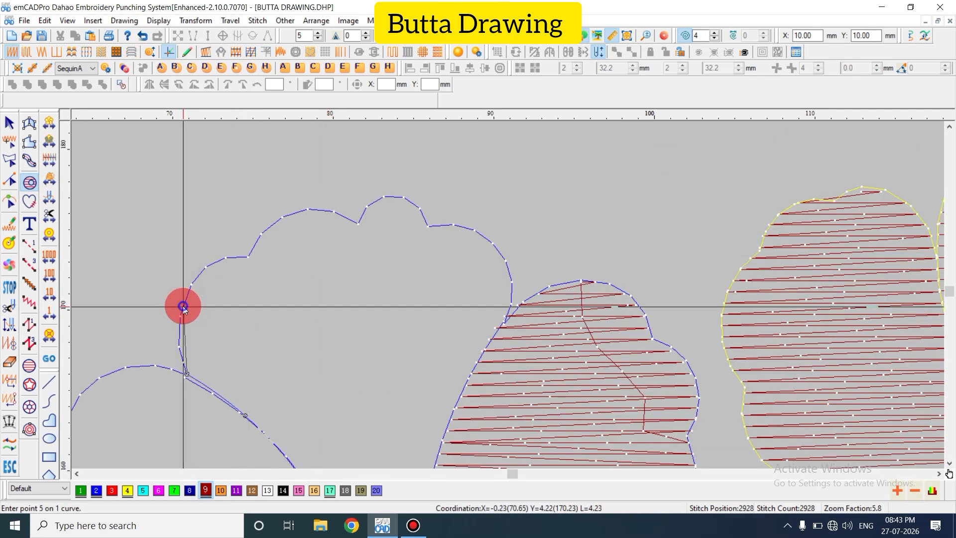
left_click(248, 256)
left_click(297, 212)
left_click(359, 224)
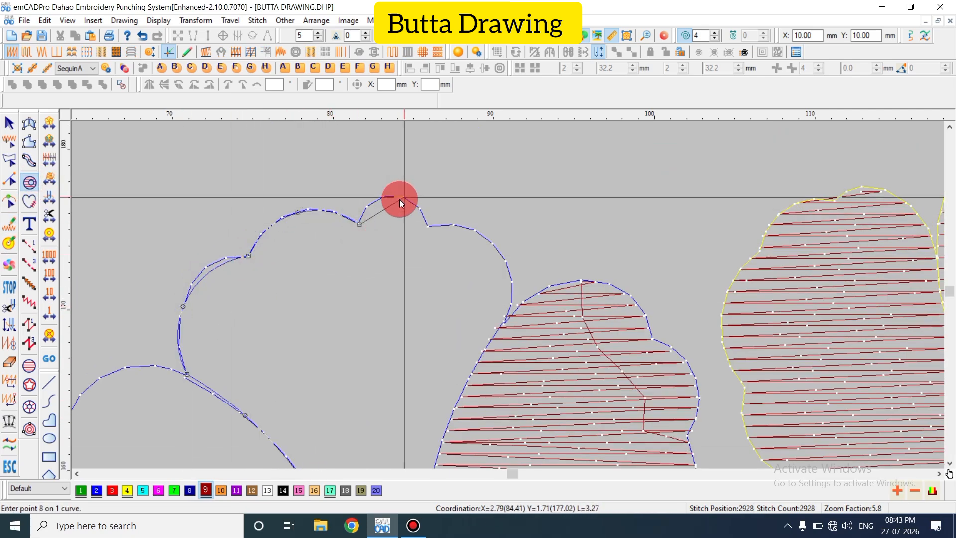
left_click(394, 197)
left_click(429, 227)
left_click(484, 233)
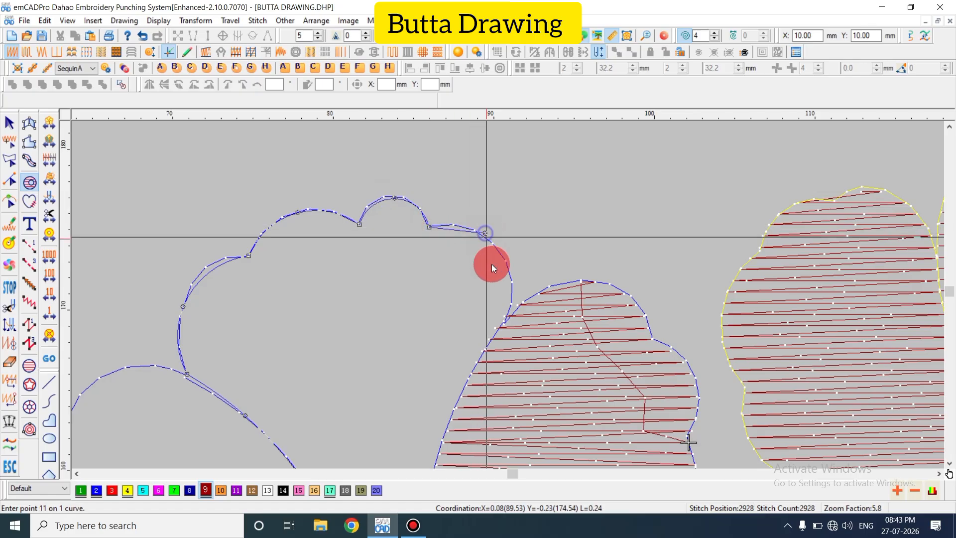
left_click(503, 322)
left_click(452, 405)
scroll(416, 389, "down", 3)
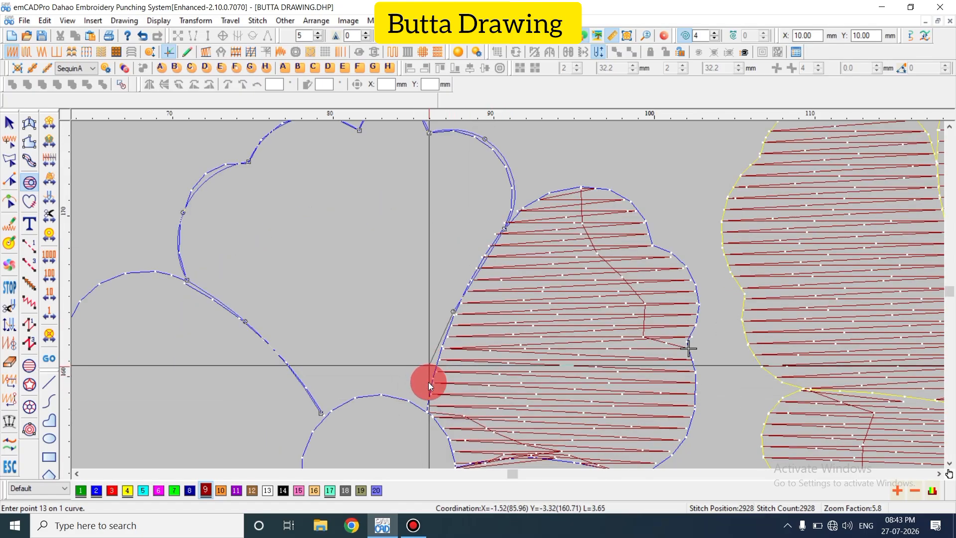
left_click(428, 411)
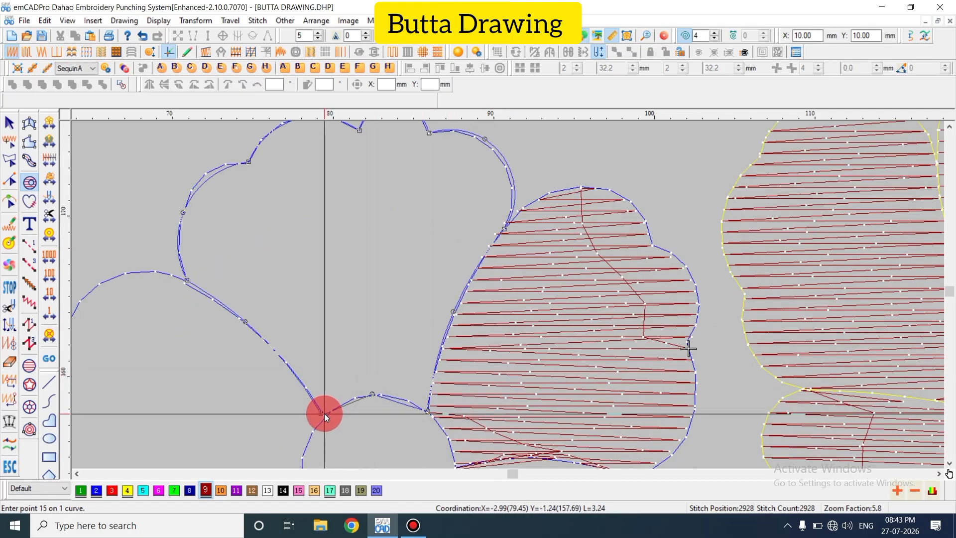
key("Return")
key("Escape")
Trace the left flower's left petal as a closed dark red fill area along its outline, dividers and centre circle, and generate the stitches
key("shift+z")
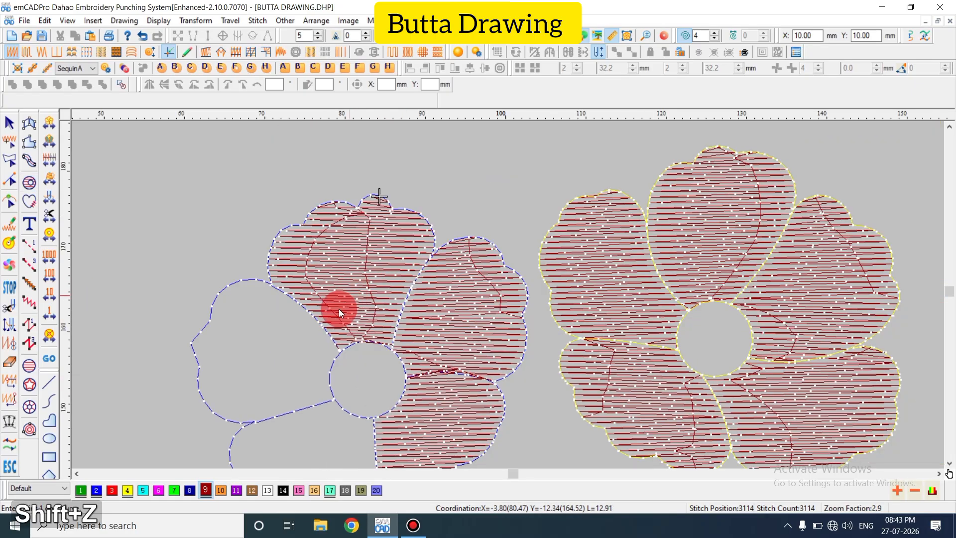
key("z")
left_click(77, 474)
left_click(77, 474)
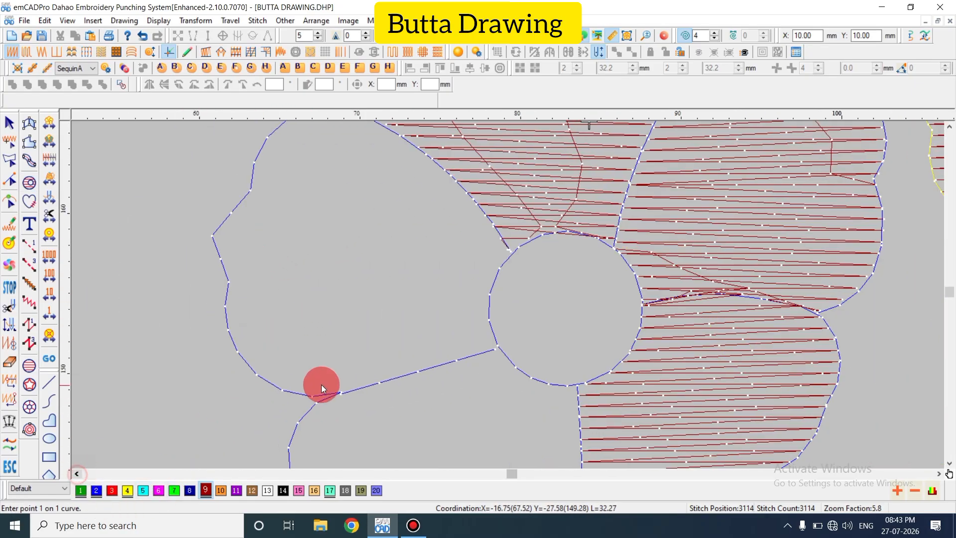
scroll(313, 371, "up", 2)
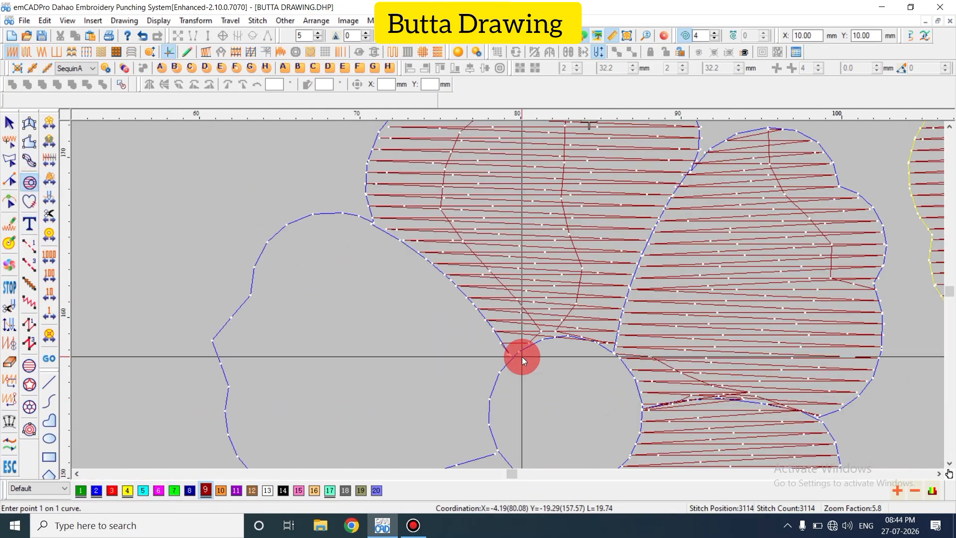
left_click(448, 278)
left_click(342, 216)
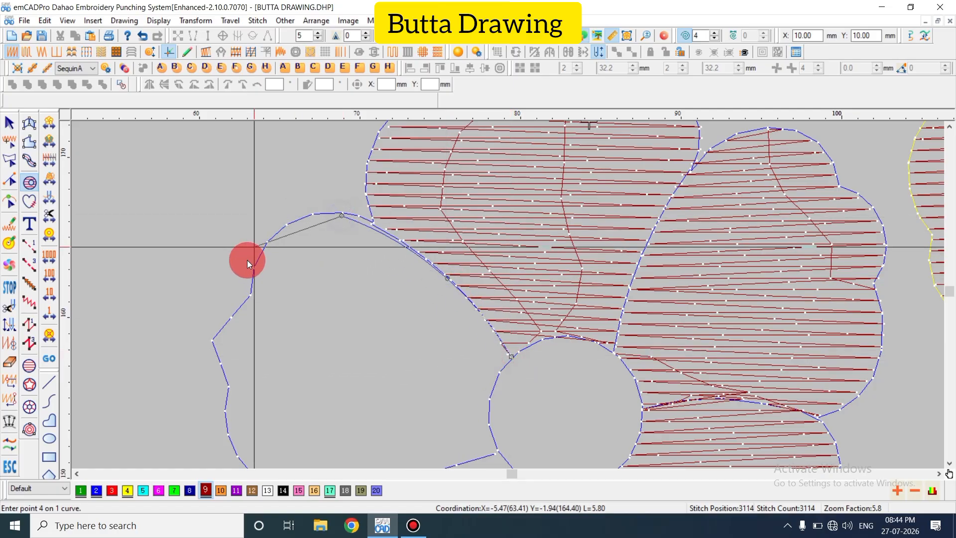
left_click(274, 235)
left_click(251, 293)
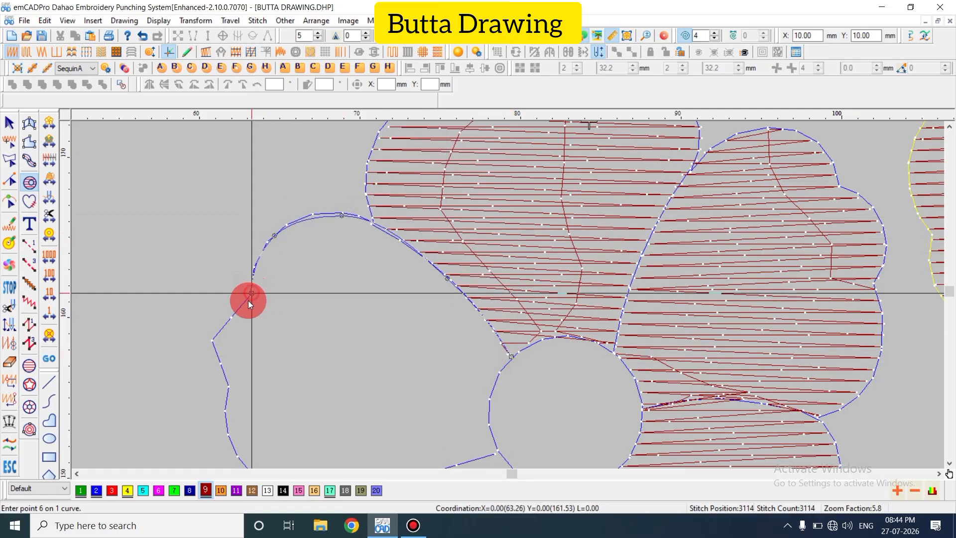
left_click(214, 338)
left_click(227, 383)
scroll(227, 383, "down", 3)
left_click(252, 265)
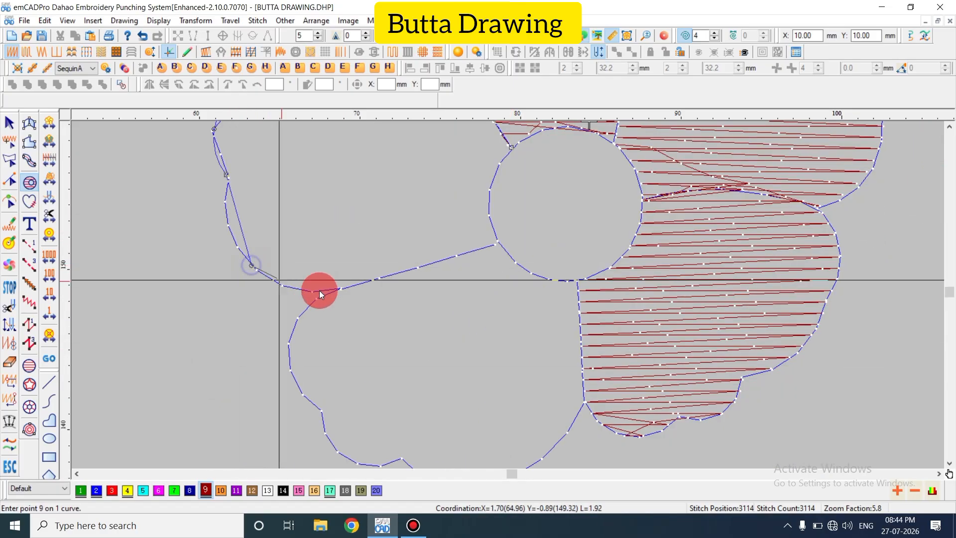
left_click(338, 289)
left_click(497, 243)
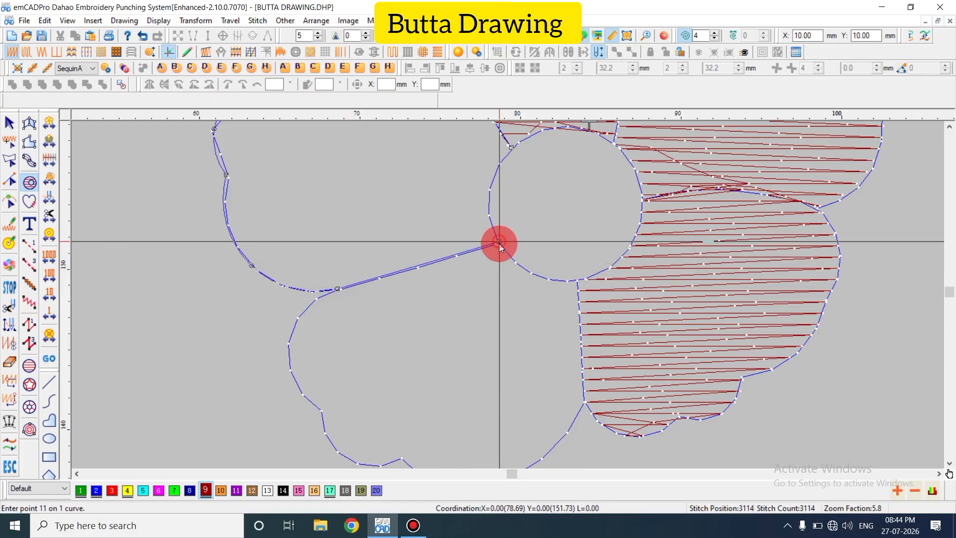
scroll(498, 244, "up", 2)
left_click(489, 302)
left_click(512, 253)
key("Return")
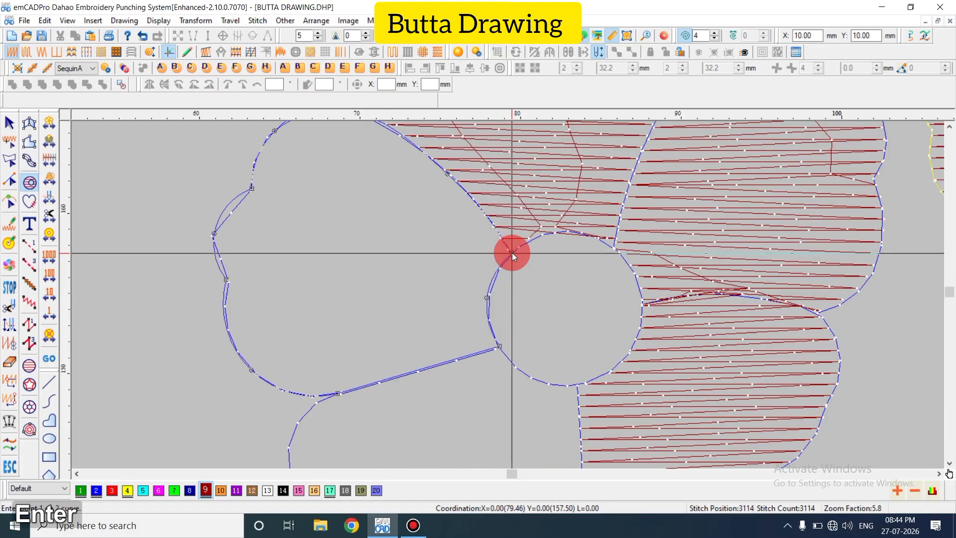
Convert the corner node at the left petal's outermost tip to a curve node, so the blue flower outline bends smoothly there
scroll(473, 285, "down", 2)
key("shift+z")
key("z")
scroll(523, 297, "up", 2)
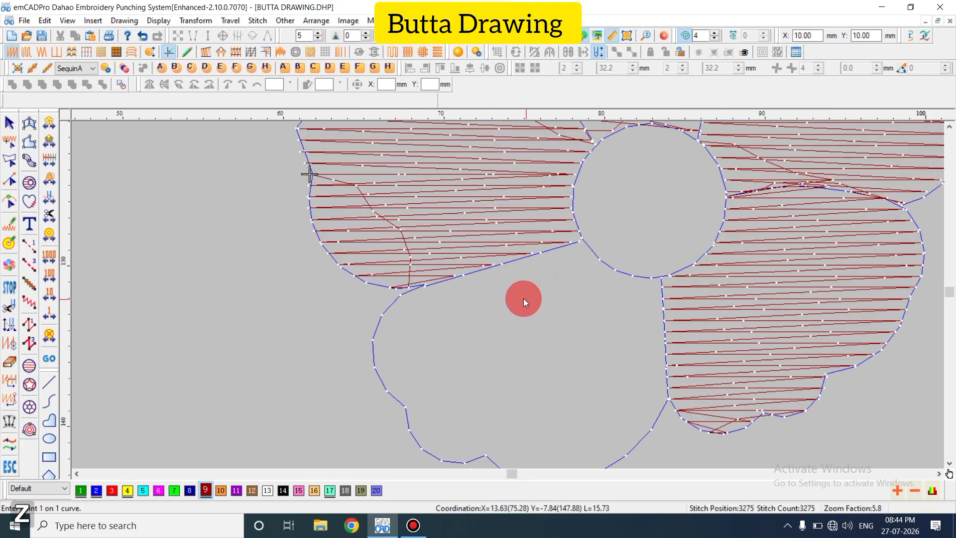
key("d")
right_click(304, 277)
left_click(318, 335)
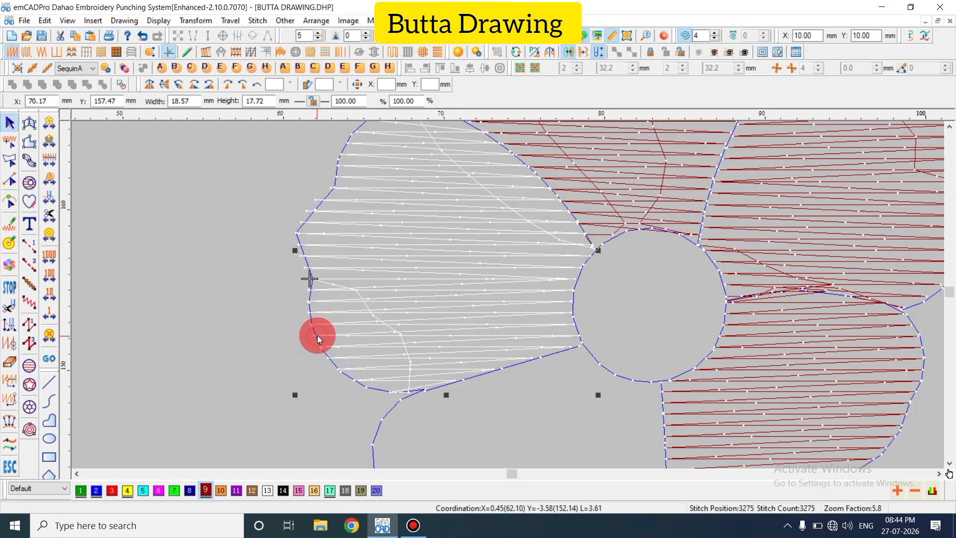
left_click_drag(352, 335, 362, 312)
left_click(352, 381)
key("ctrl+z")
key("h")
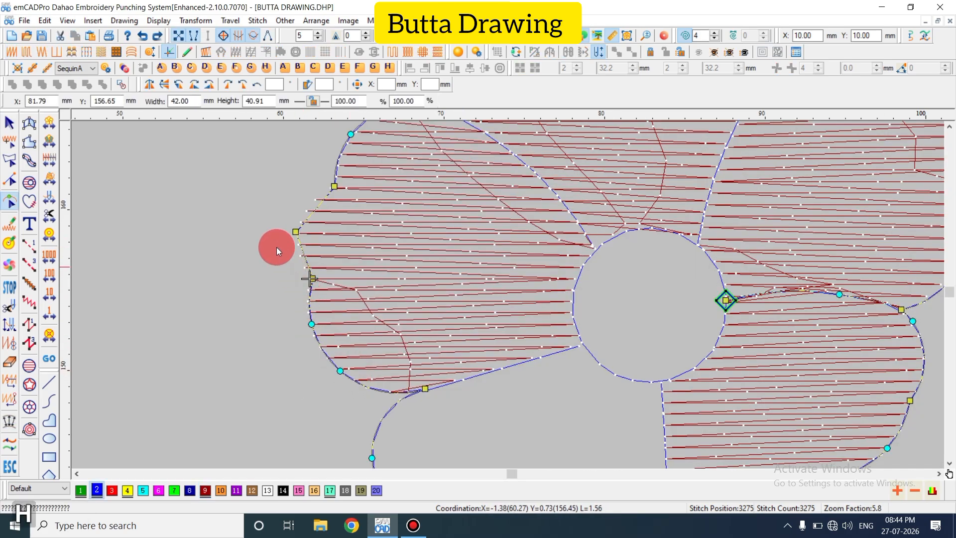
key("space")
key("Return")
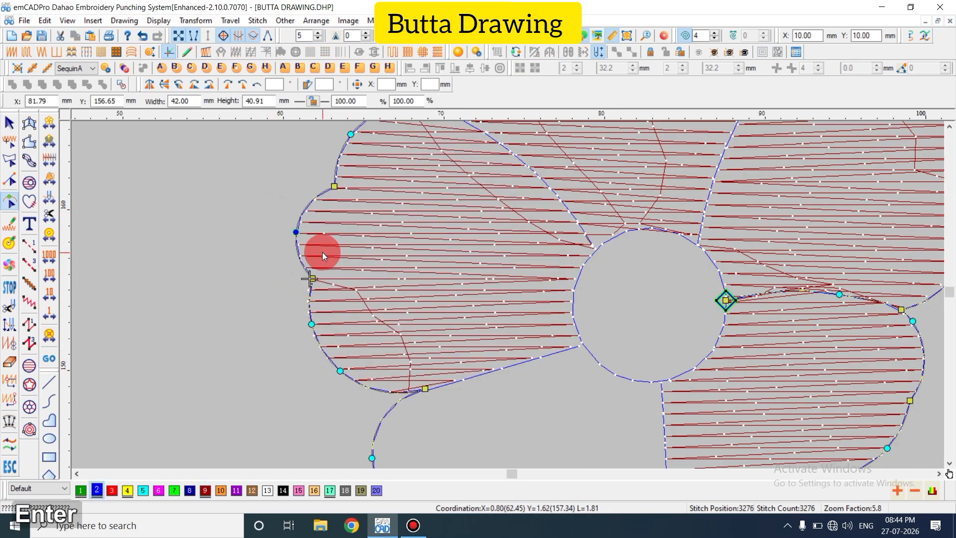
scroll(399, 356, "down", 5)
key("Escape")
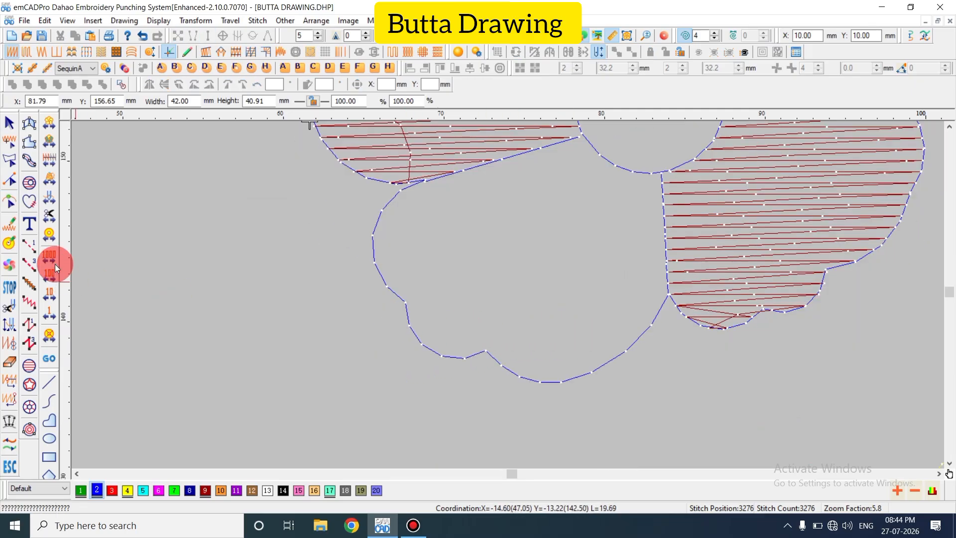
Trace the left flower's lower-left petal as a closed dark red fill area between its dividers, outline and centre circle, and generate the stitches
left_click(31, 182)
left_click(581, 136)
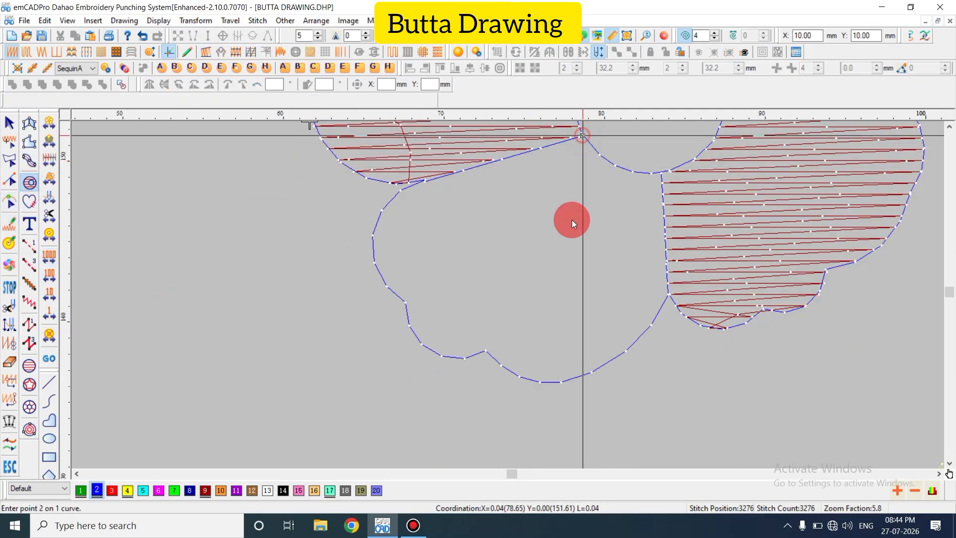
scroll(572, 220, "up", 2)
left_click(426, 272)
left_click(373, 327)
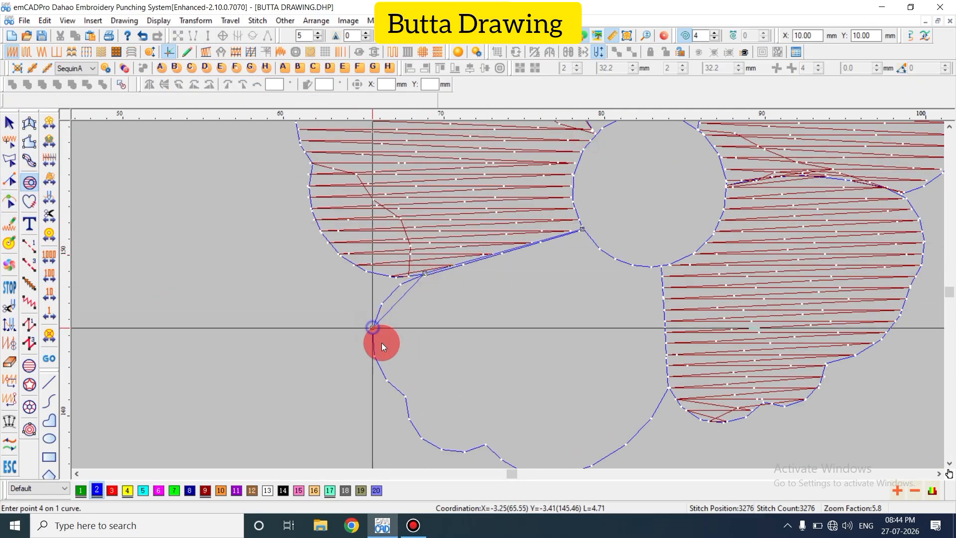
left_click(405, 395)
scroll(434, 372, "down", 2)
left_click(429, 349)
left_click(486, 351)
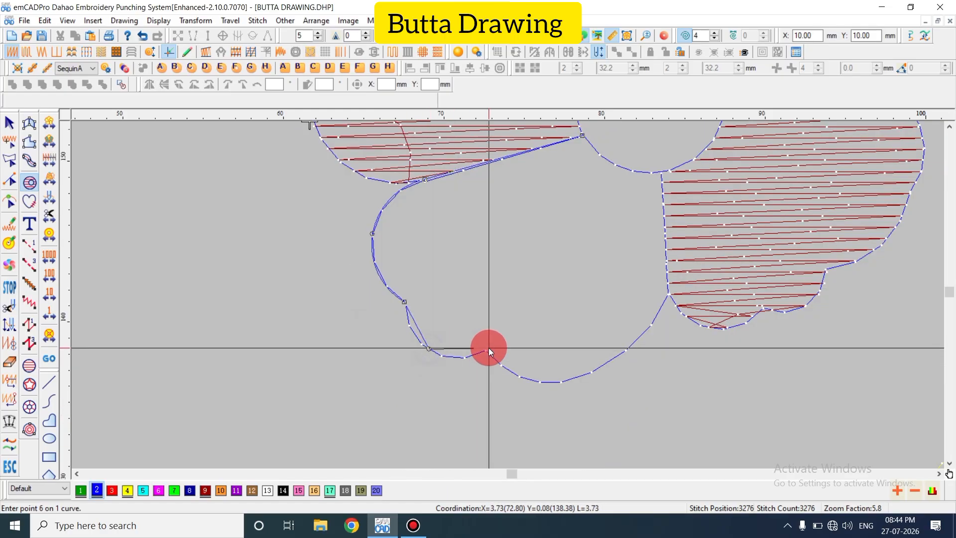
left_click(548, 381)
left_click(630, 345)
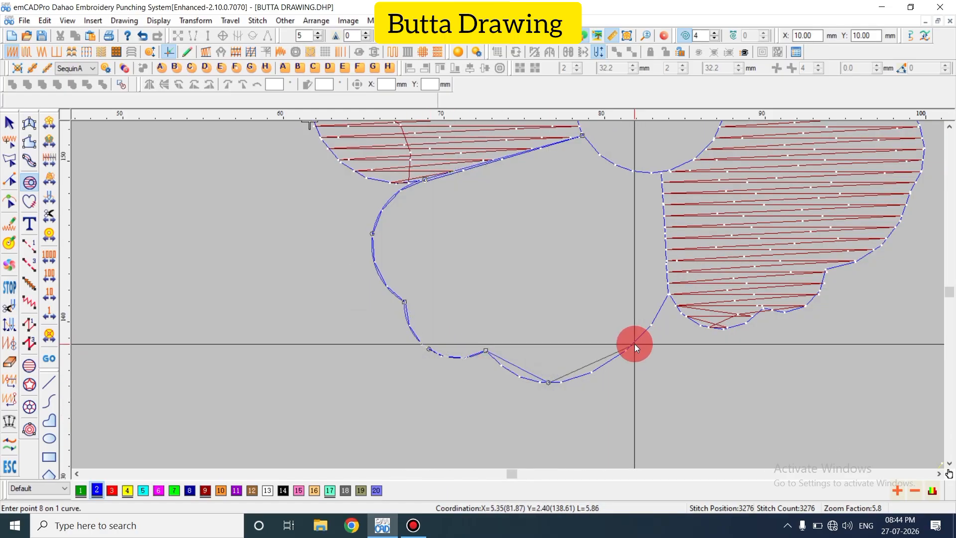
left_click(668, 293)
left_click(616, 166)
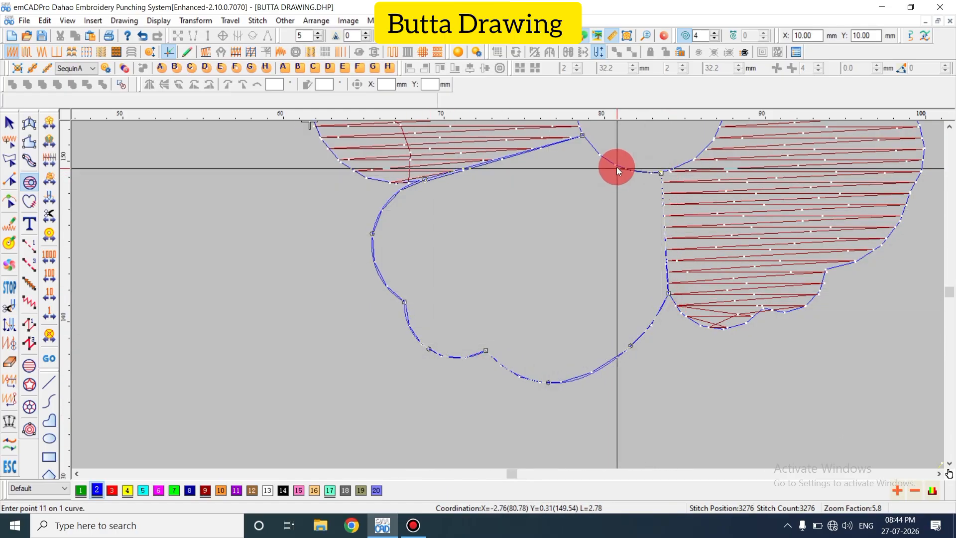
scroll(584, 141, "up", 2)
left_click(582, 230)
key("Return")
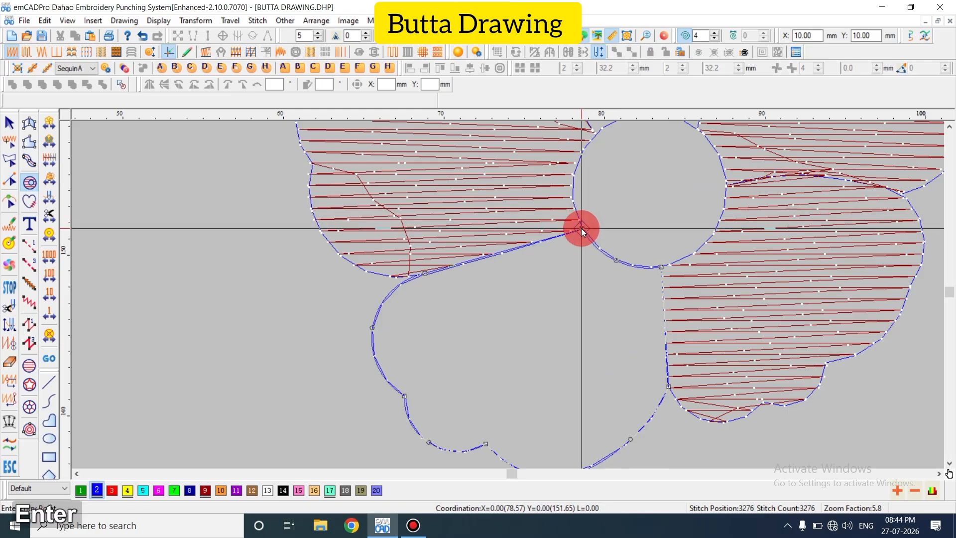
Check the filled left flower in realistic stitch view and display only the stitching of the blue thread, code 2
scroll(667, 332, "down", 4)
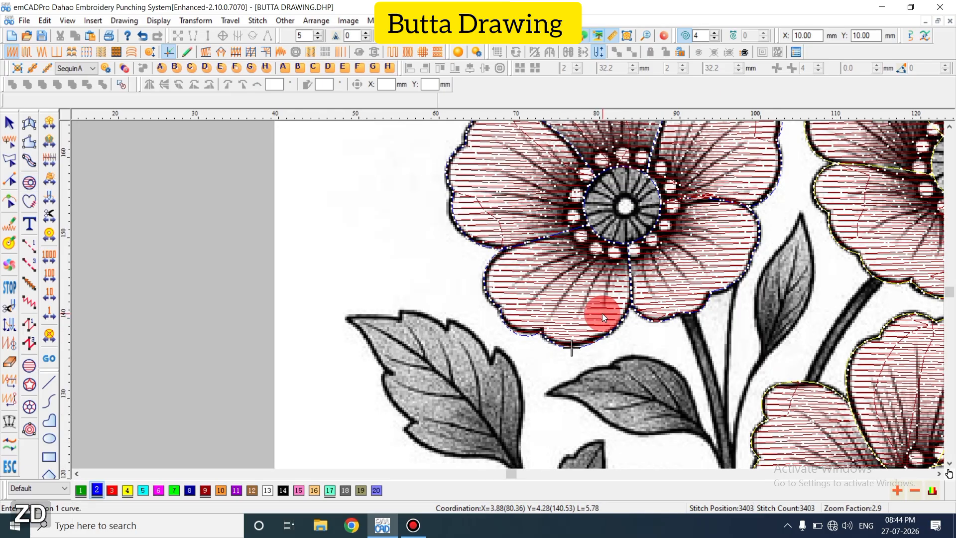
key("shift+z")
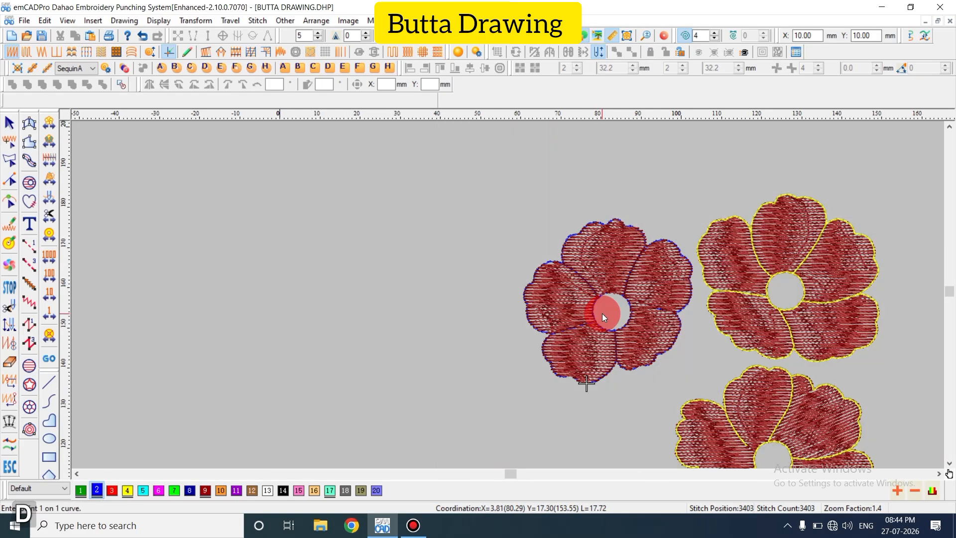
key("z")
key("z")
key("shift+z")
key("shift+z")
key("z")
key("alt+v")
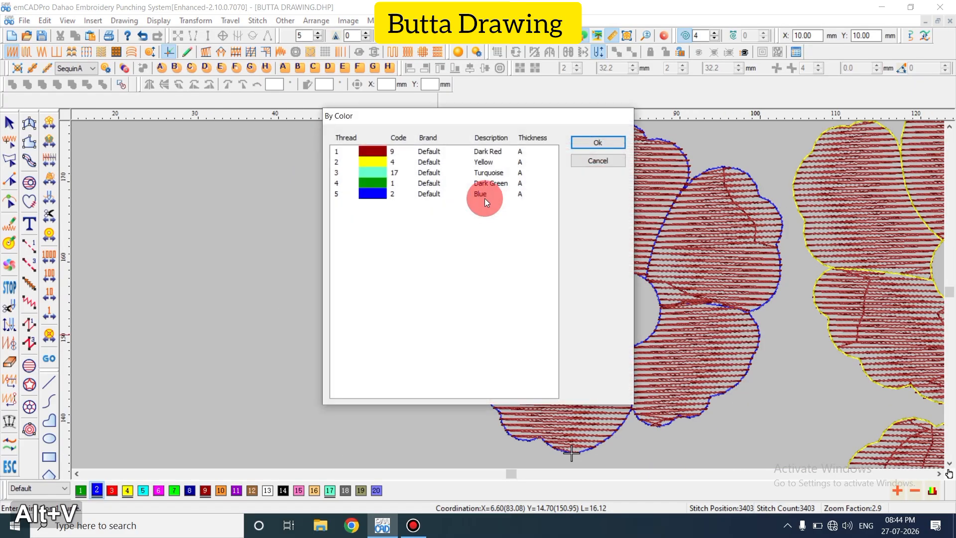
left_click(401, 195)
key("Return")
Cut all blue outlines and dividers of the left flower and paste them back in place
key("shift+z")
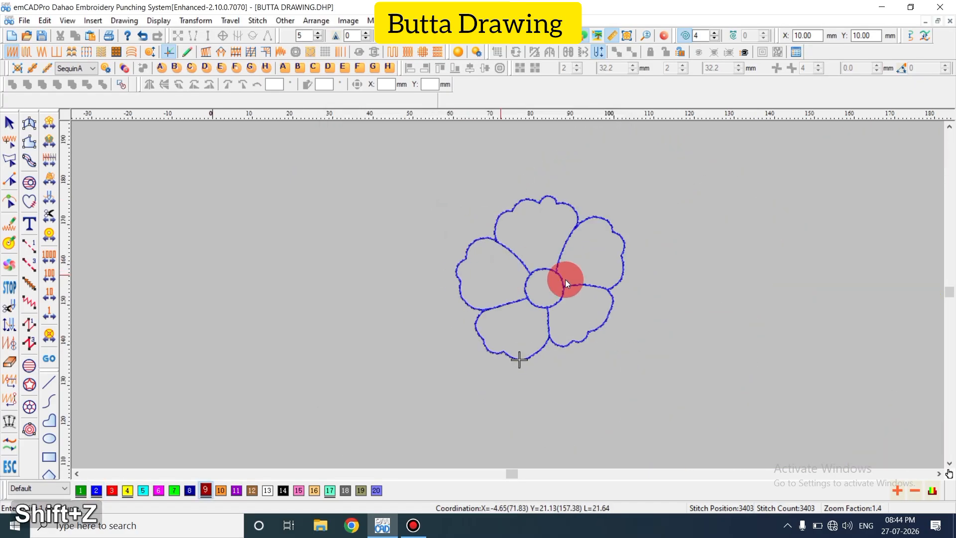
key("ctrl+a")
key("ctrl+x")
key("ctrl+v")
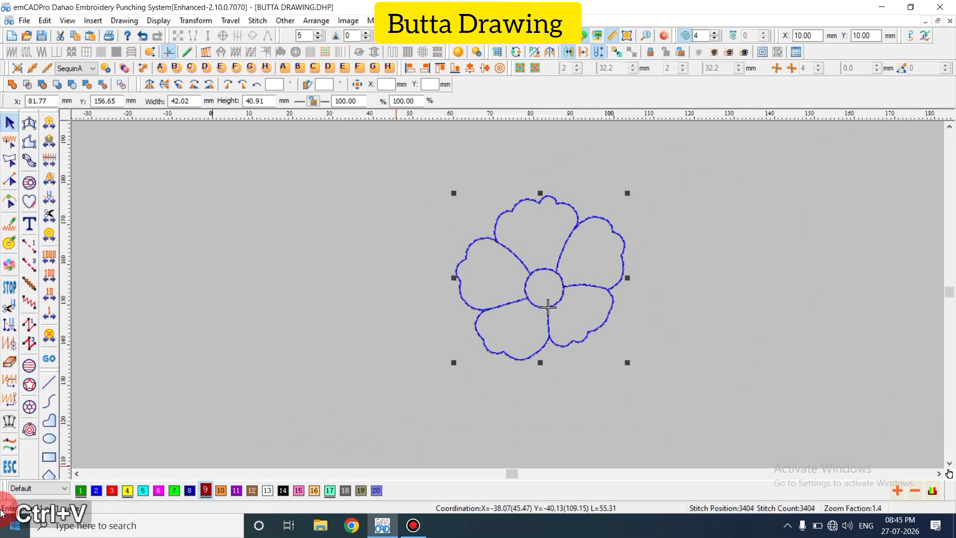
Recolour the left flower's outlines and dividers to yellow, and display the stitching of every colour again
key("Escape")
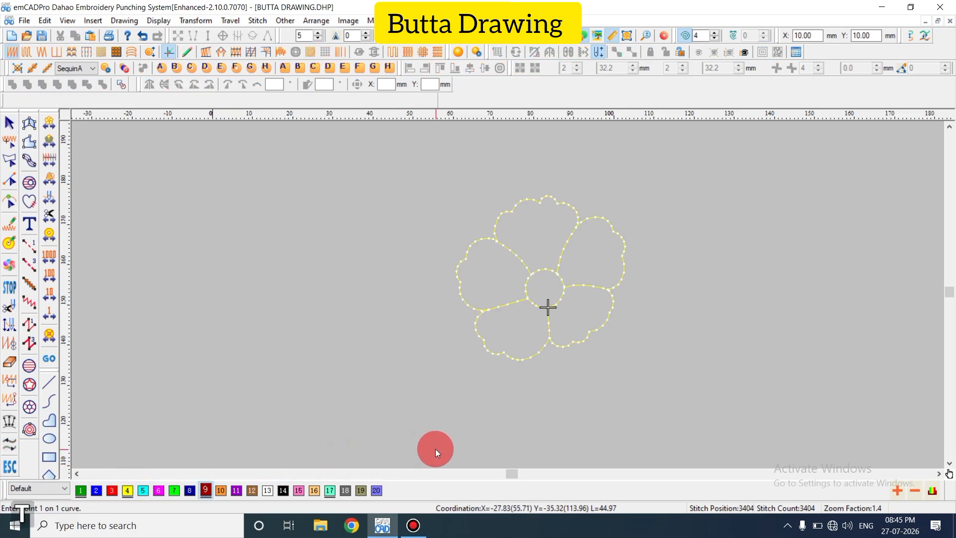
key("shift+s")
key("shift+z")
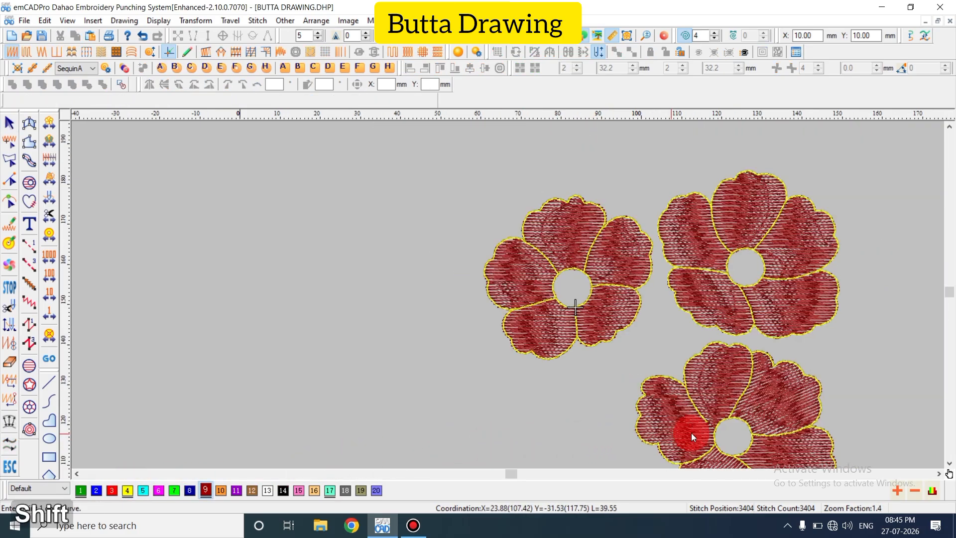
Examine the three stitched flowers against the drawing, along with the stems and leaves still to digitize
scroll(711, 344, "up", 6)
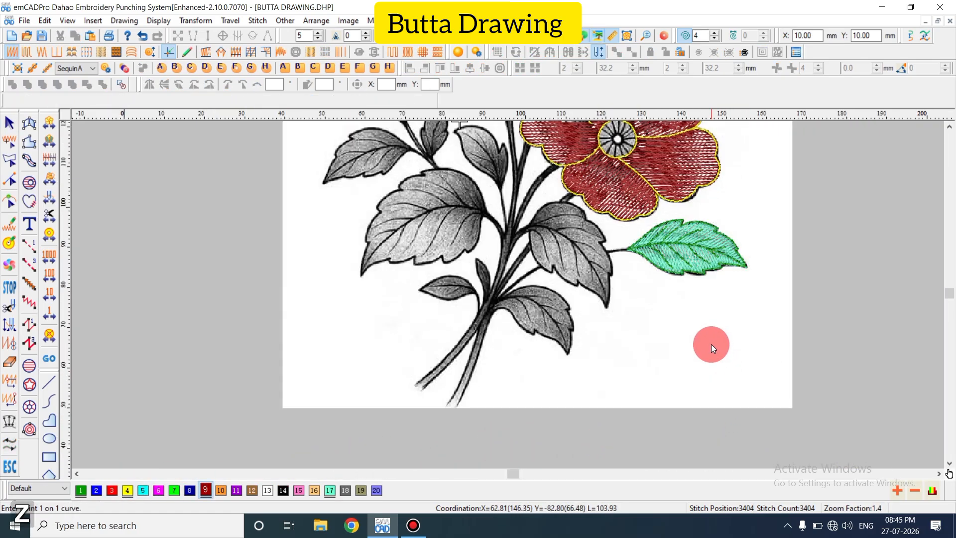
key("shift+z")
scroll(447, 271, "up", 5)
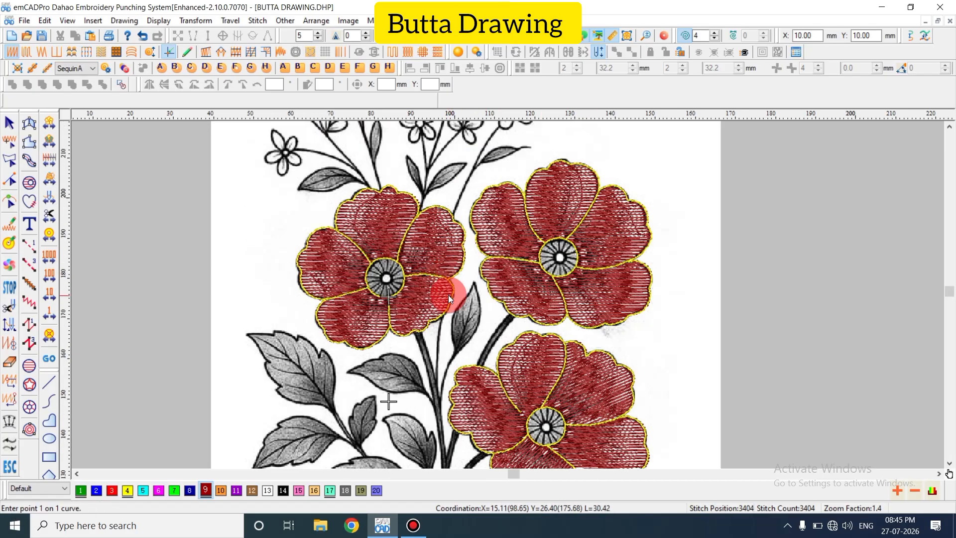
key("z")
scroll(528, 309, "down", 5)
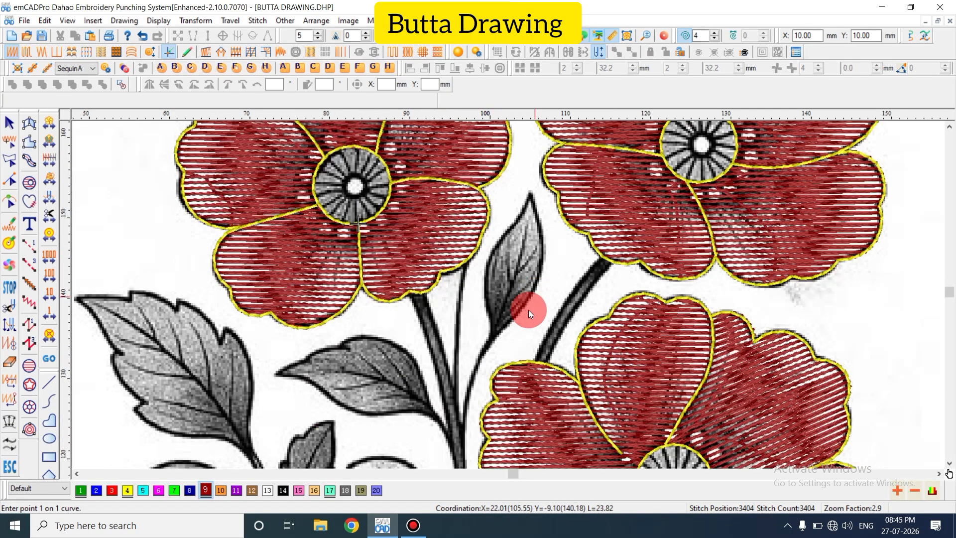
scroll(512, 332, "up", 3)
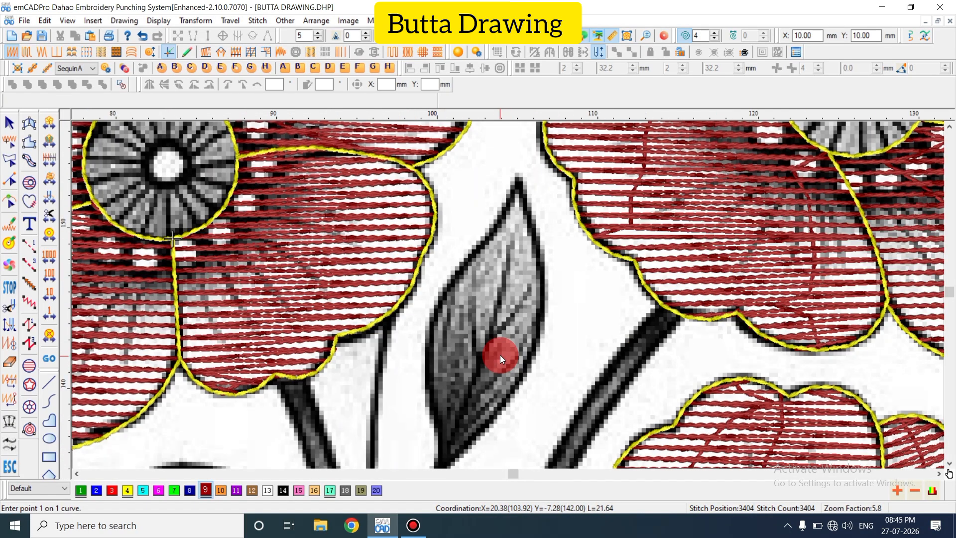
key("shift+z")
key("z")
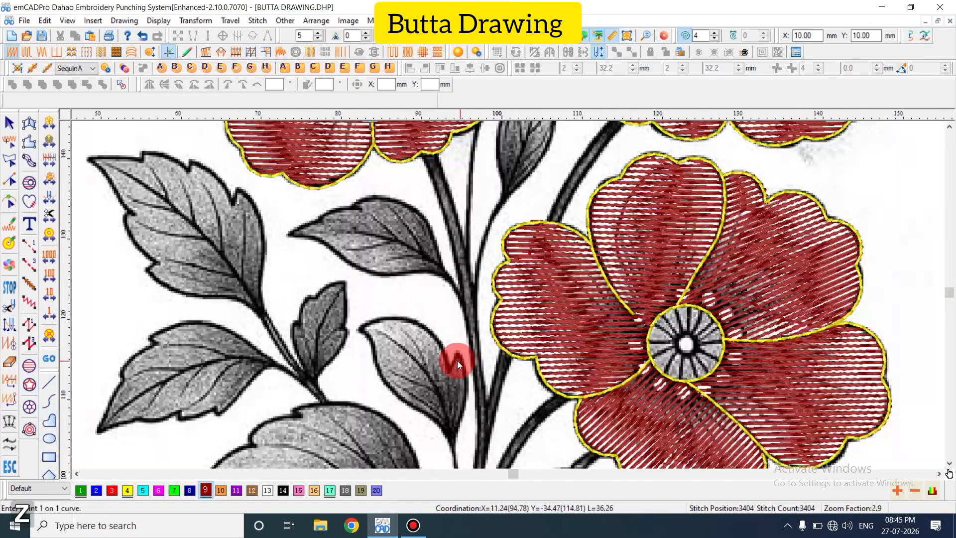
key("shift+z")
key("shift+z")
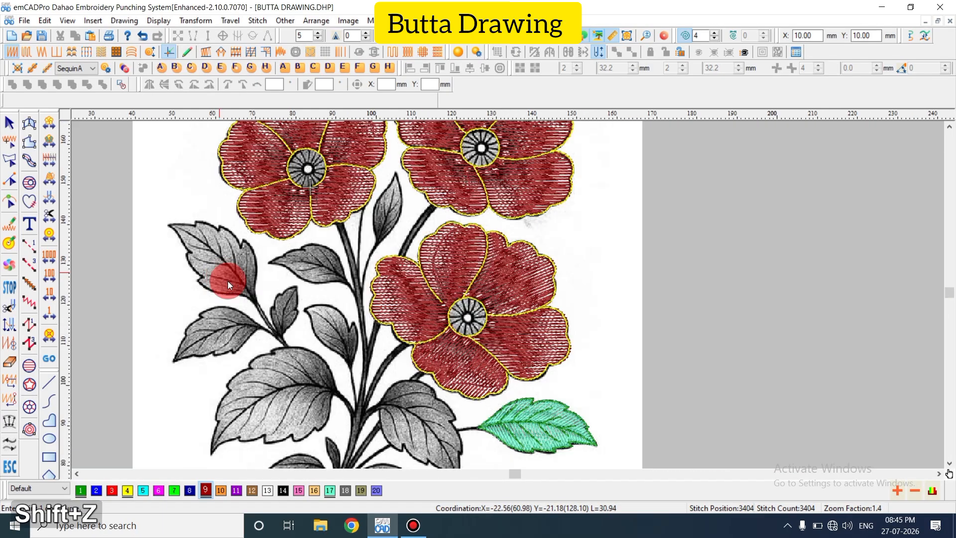
key("z")
scroll(384, 328, "down", 4)
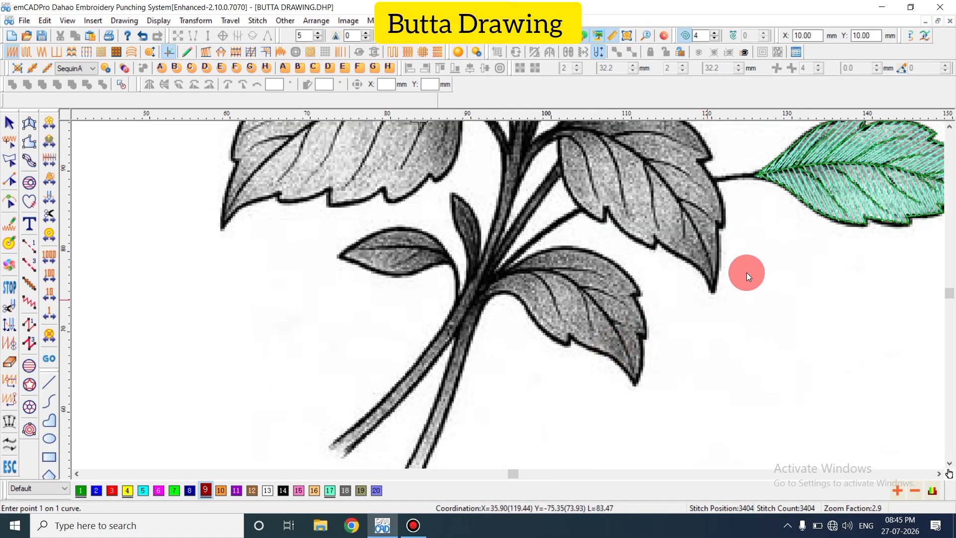
scroll(562, 309, "up", 6)
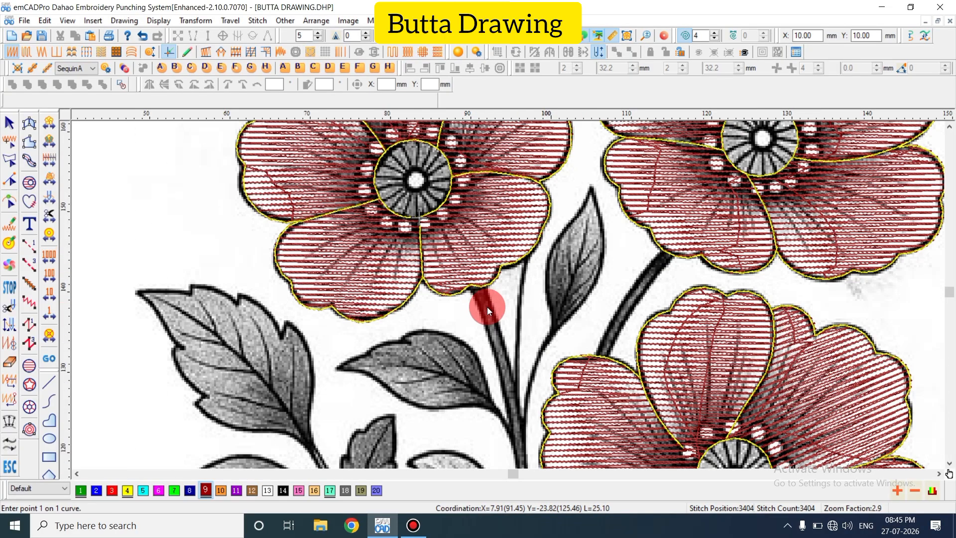
key("z")
scroll(530, 298, "up", 2)
key("shift+z")
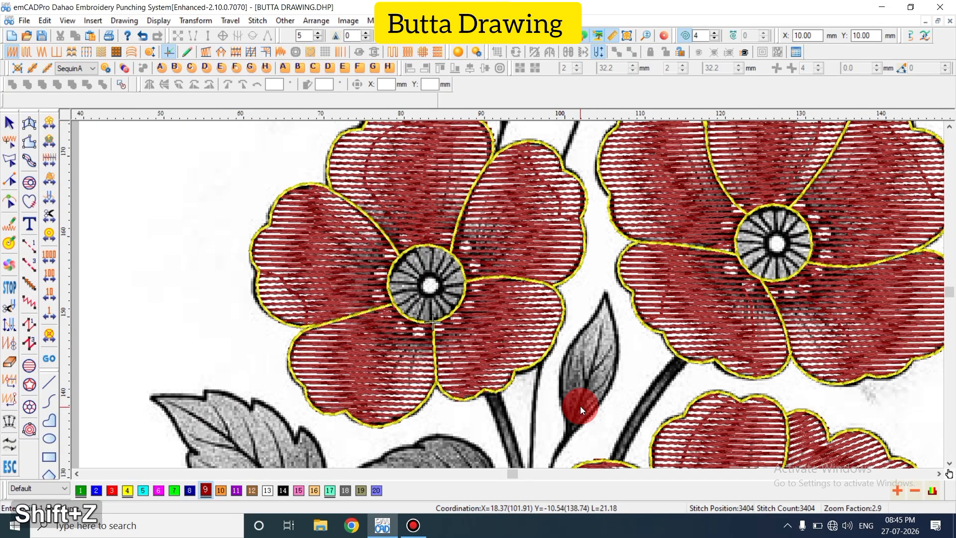
Trace a run-stitch curve along the left edge of the small leaf between the two upper flowers, from its base towards its tip
key("z")
scroll(592, 384, "down", 2)
scroll(575, 279, "up", 1)
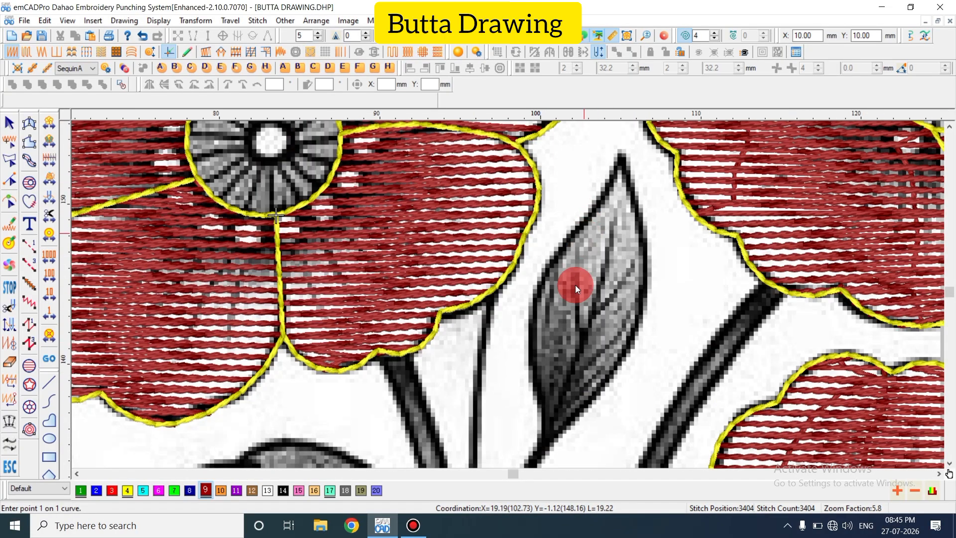
key("z")
scroll(557, 367, "down", 2)
key("shift+n")
left_click(526, 333)
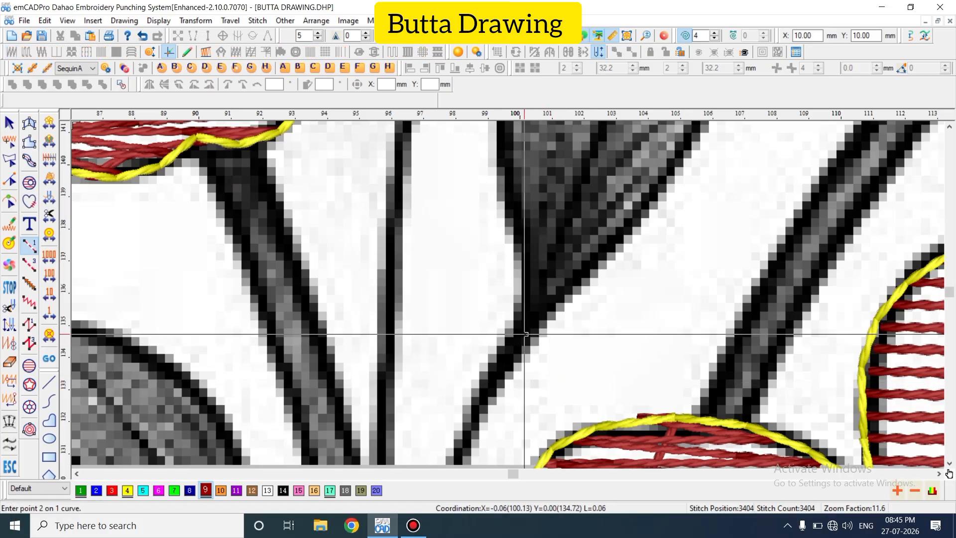
scroll(524, 333, "up", 1)
left_click(507, 303)
left_click(503, 184)
scroll(505, 184, "up", 2)
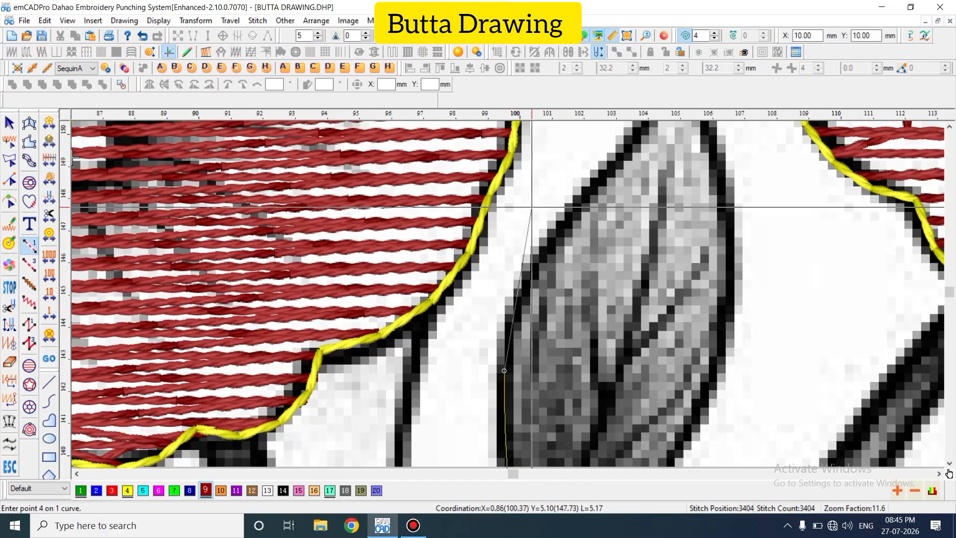
left_click(531, 263)
scroll(598, 263, "up", 2)
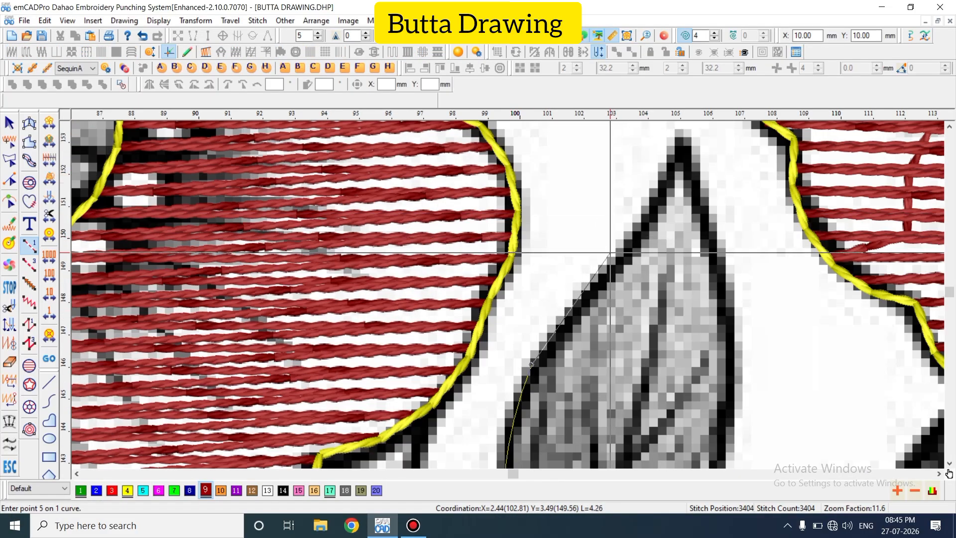
left_click(614, 262)
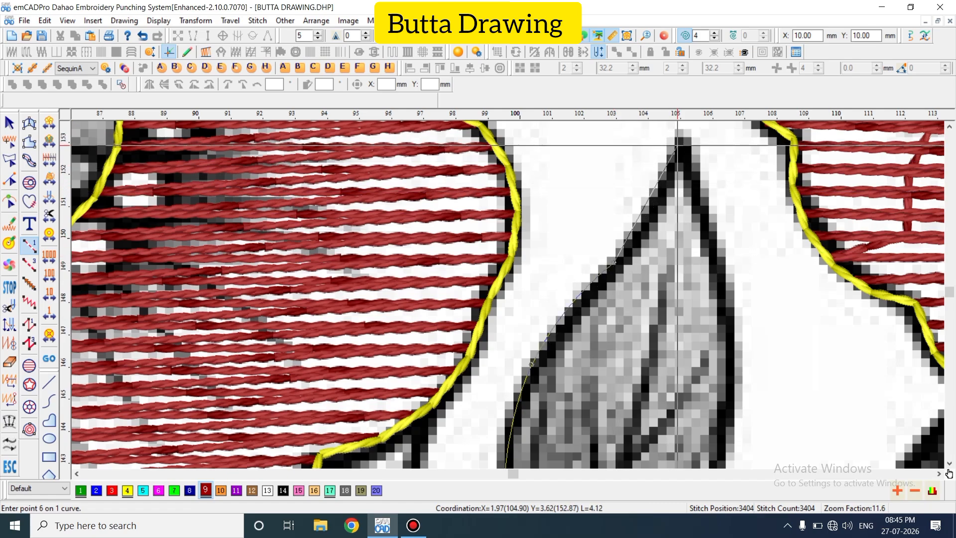
left_click(685, 146)
key("BackSpace")
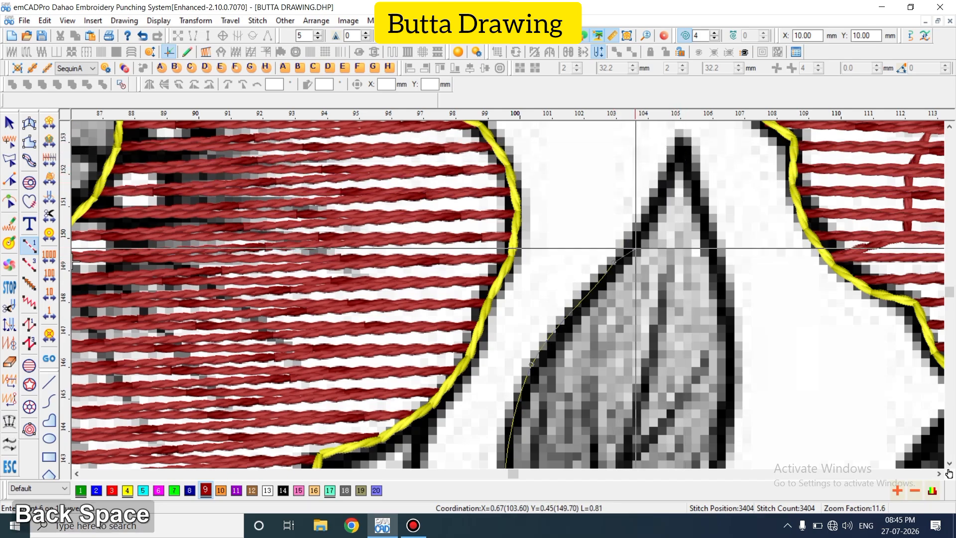
left_click(643, 228)
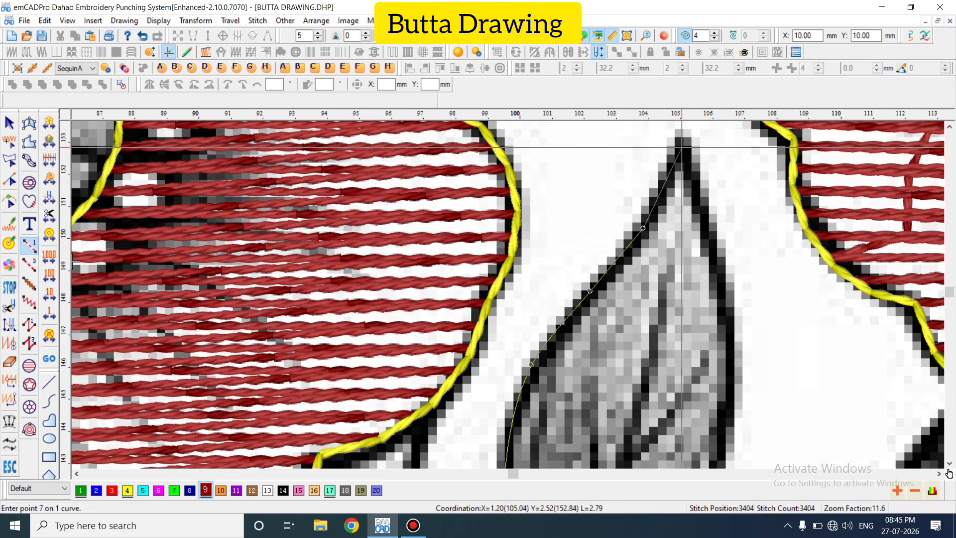
Continue the curve down the small leaf's right edge and close it at the base, making an outline about 7 × 18 mm
left_click(715, 254)
scroll(740, 378, "down", 1)
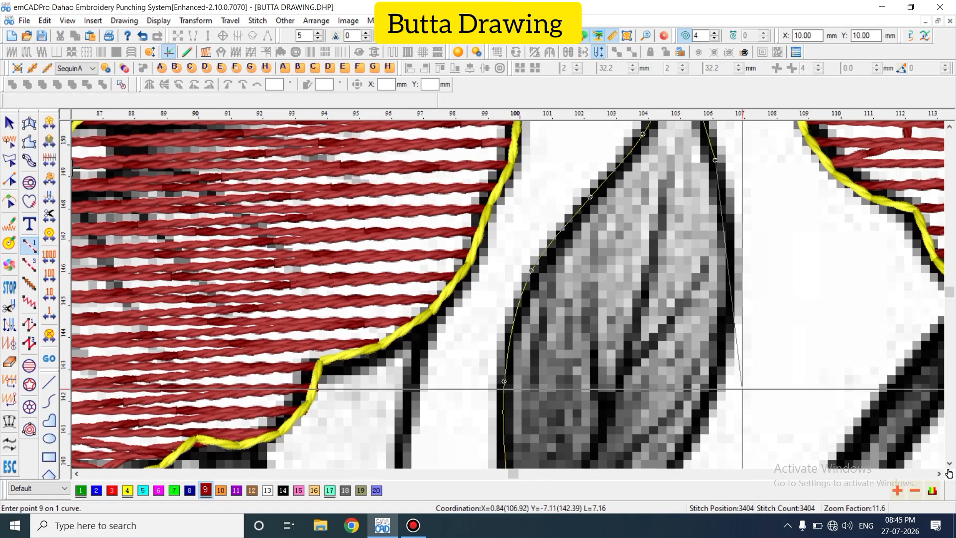
left_click(725, 331)
scroll(647, 348, "down", 3)
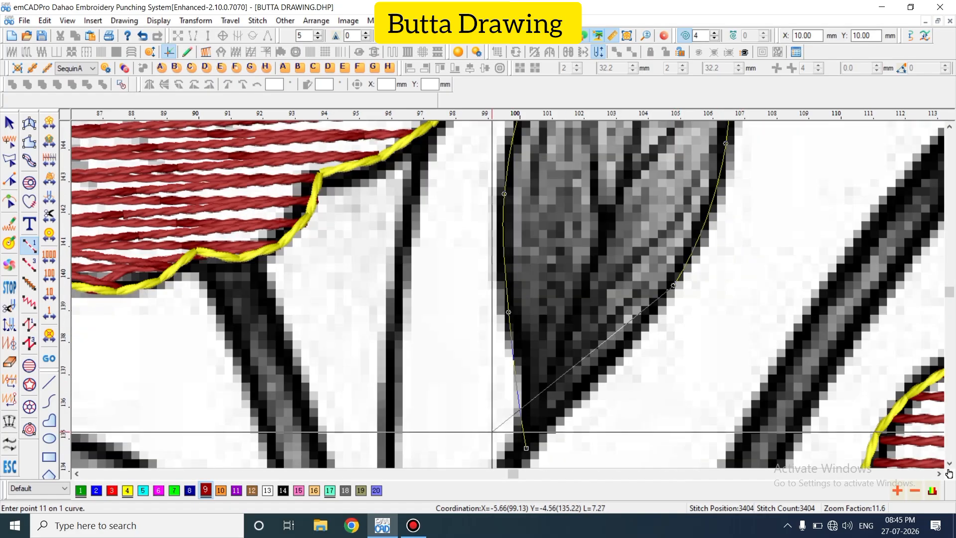
left_click(526, 354)
left_click(526, 355)
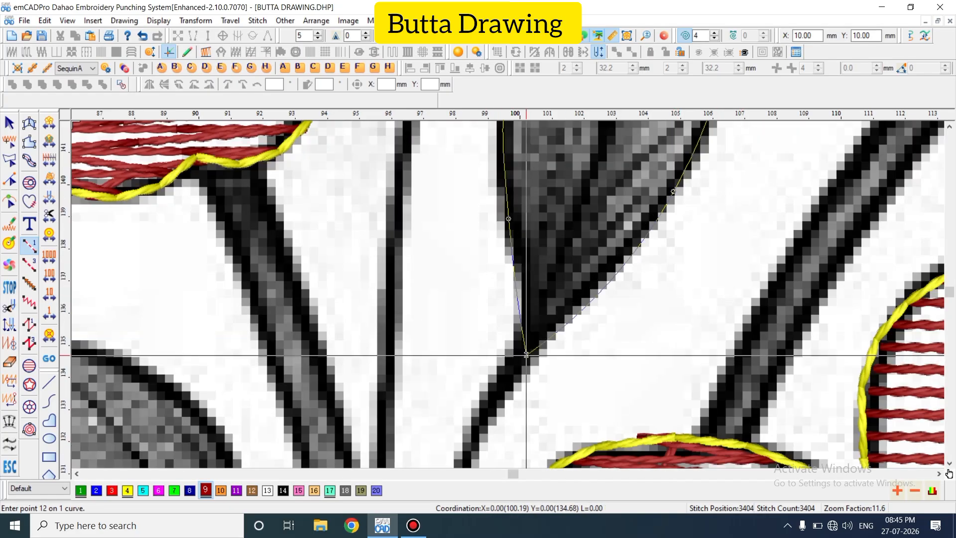
key("Return")
key("shift+z")
key("Escape")
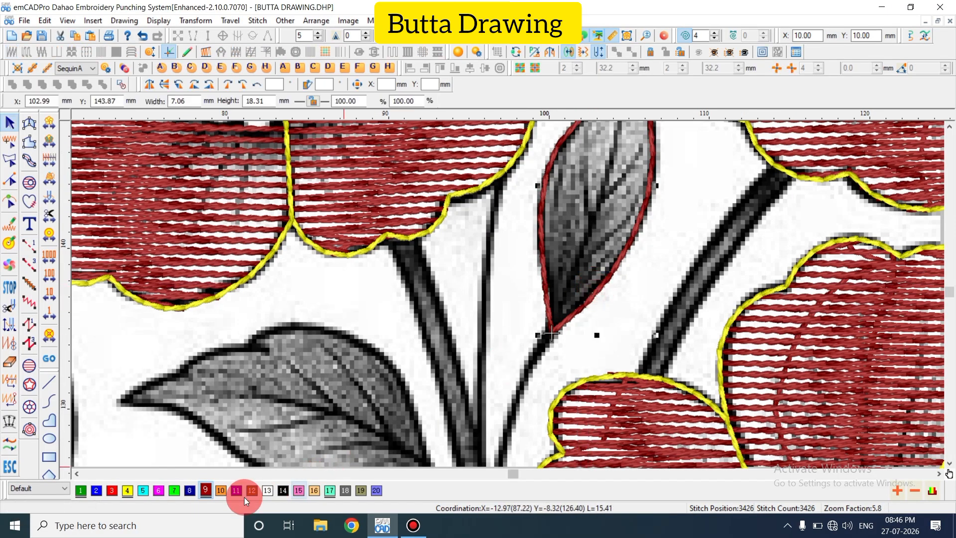
Recolour the small leaf's outline to green, thread code 1
left_click(81, 491)
key("Escape")
scroll(620, 318, "up", 3)
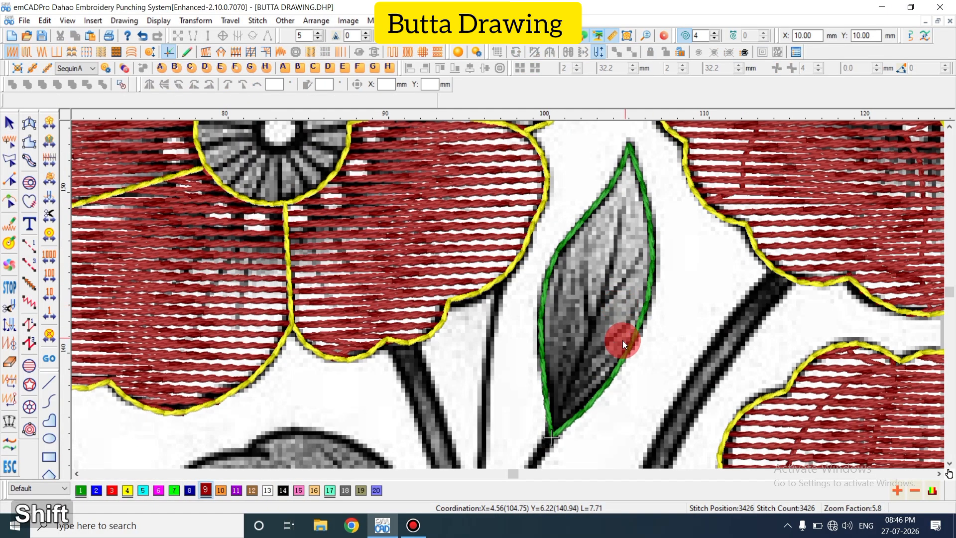
Convert the small leaf's green outline into a satin-filled object and generate its stitches
key("shift+z")
left_click(620, 354)
right_click(620, 355)
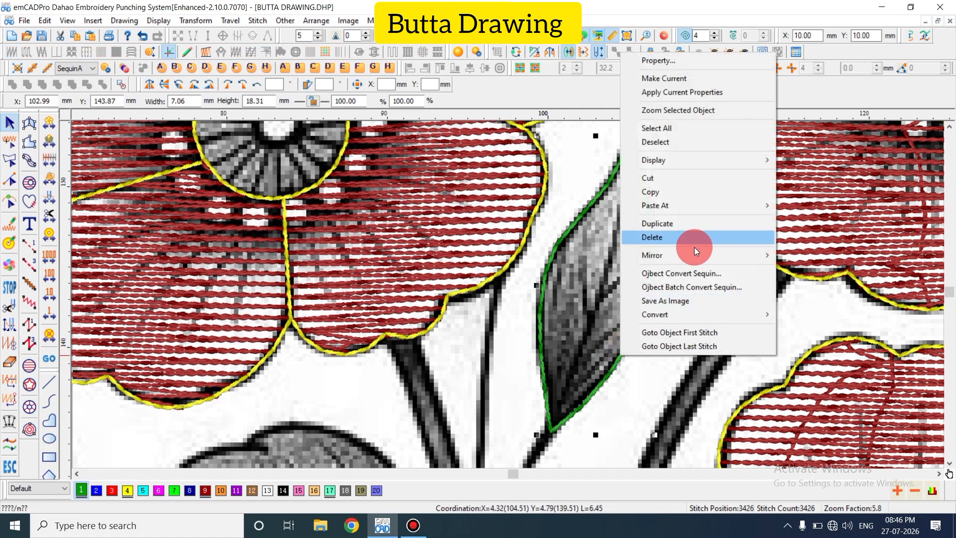
mouse_move(692, 314)
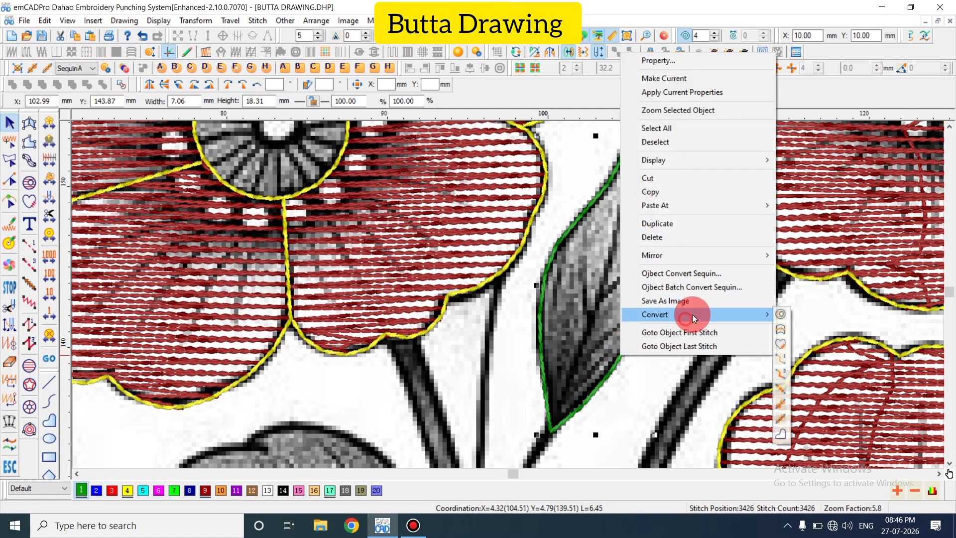
left_click(781, 315)
key("Return")
Move the stitch end point of the small leaf's fill from the base to the tip and regenerate the stitches
key("h")
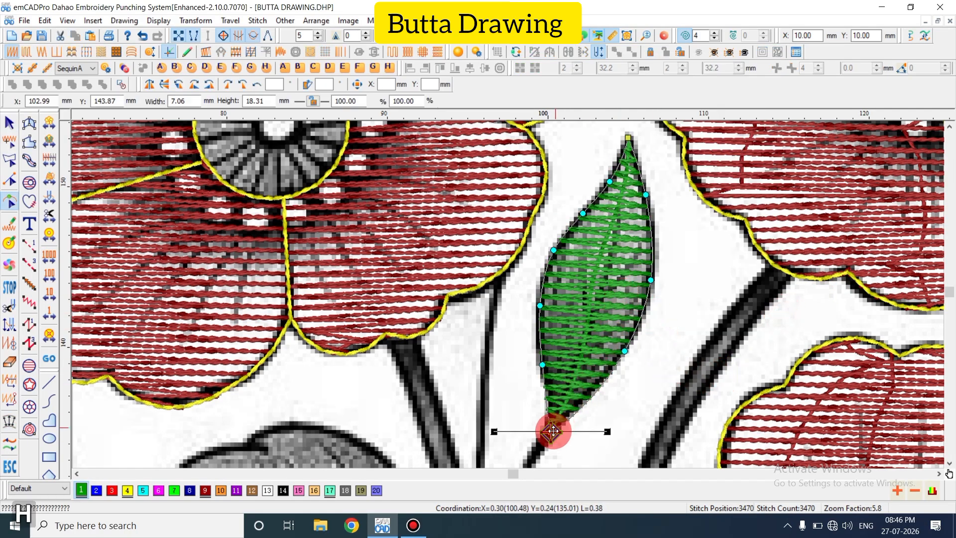
mouse_move(550, 441)
left_mouse_down()
mouse_move(682, 241)
mouse_move(636, 154)
mouse_move(633, 214)
left_mouse_up()
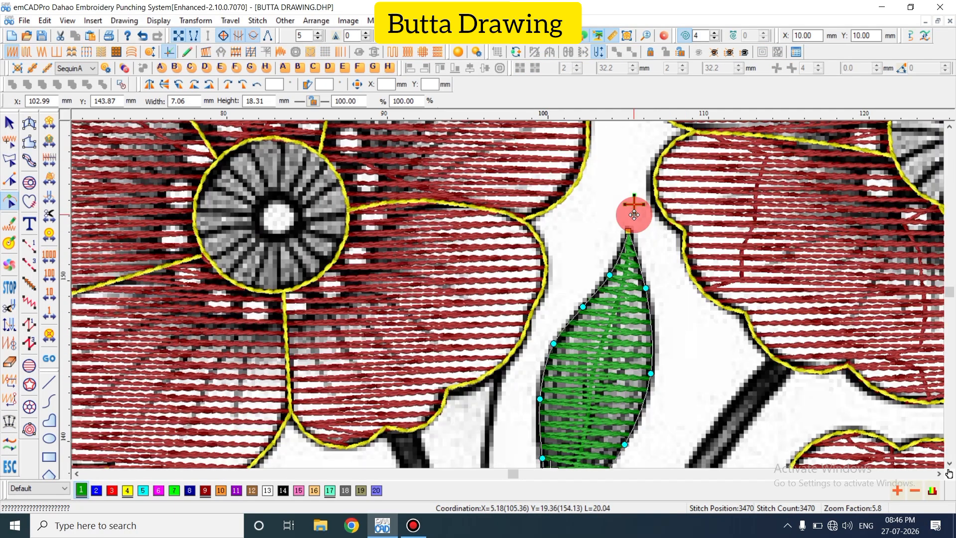
key("Return")
key("Escape")
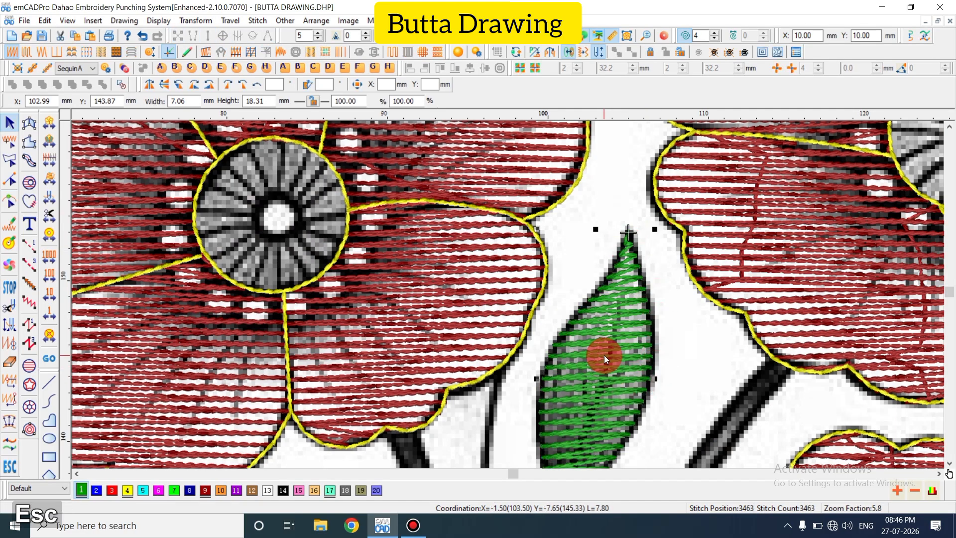
Check the small leaf's fill stitch type and stitch distance in its object properties, leaving them as they are
key("a")
left_click(326, 134)
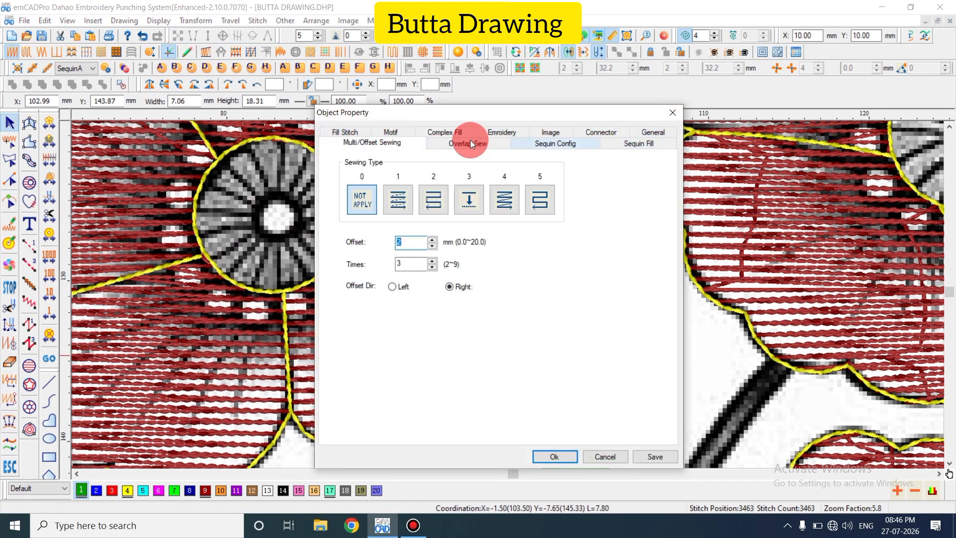
left_click(334, 139)
double_click(416, 209)
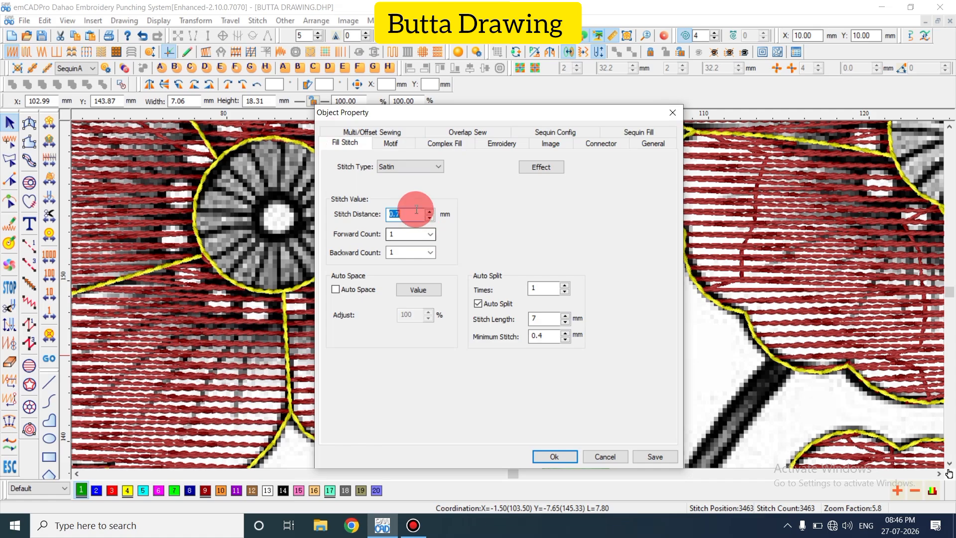
left_click(603, 457)
key("Escape")
Rotate the small leaf's stitch direction line so it slopes slightly down to the right, and regenerate the fill
scroll(599, 328, "down", 2)
key("h")
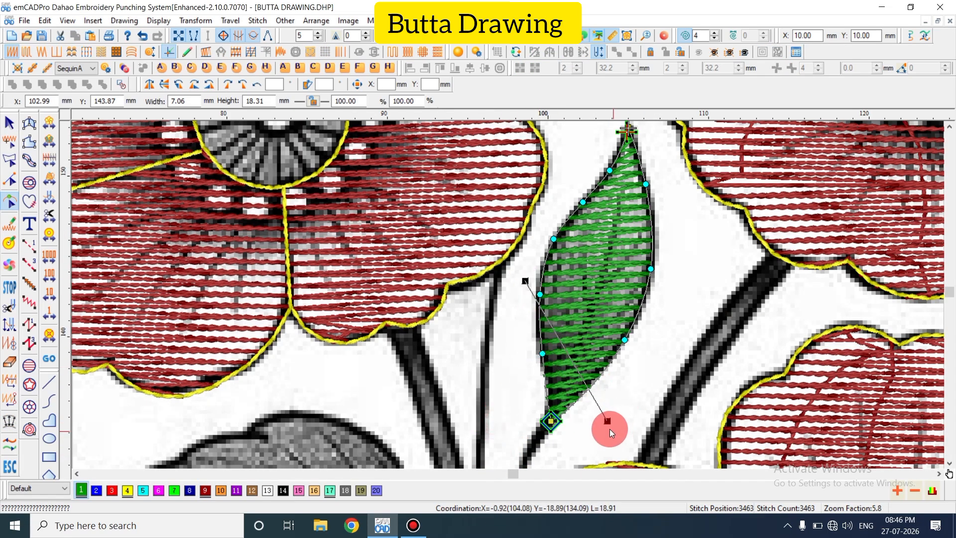
key("Return")
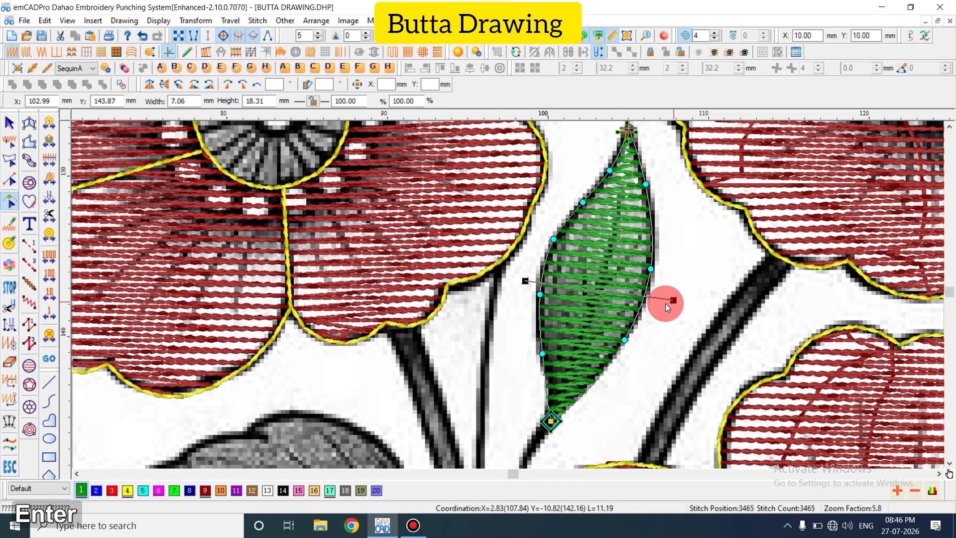
key("Escape")
Insert a run-type offset object around the small leaf with a fixed offset of 0.01 mm, count 1, keeping the original fill
scroll(605, 276, "up", 2)
key("shift+z")
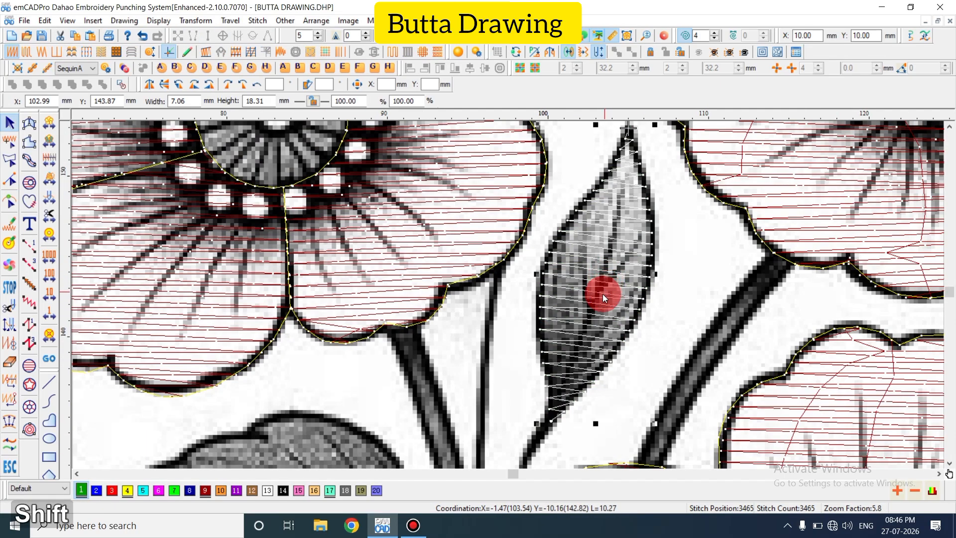
key("z")
key("shift+n")
key("ctrl+z")
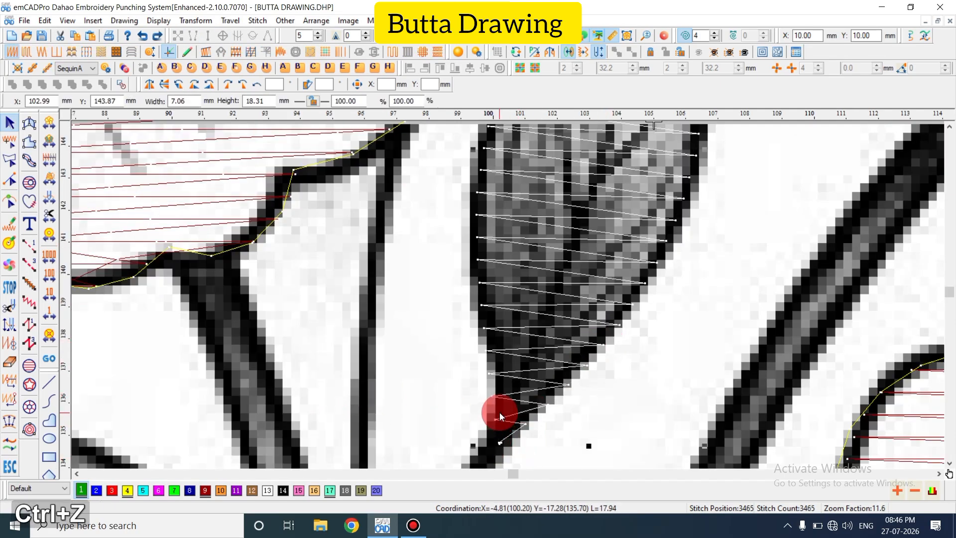
key("Escape")
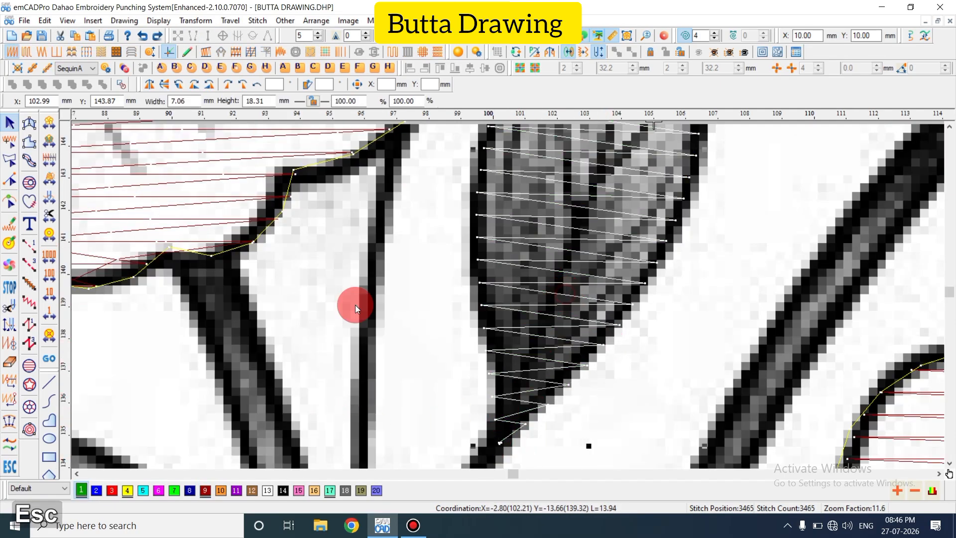
left_click(762, 52)
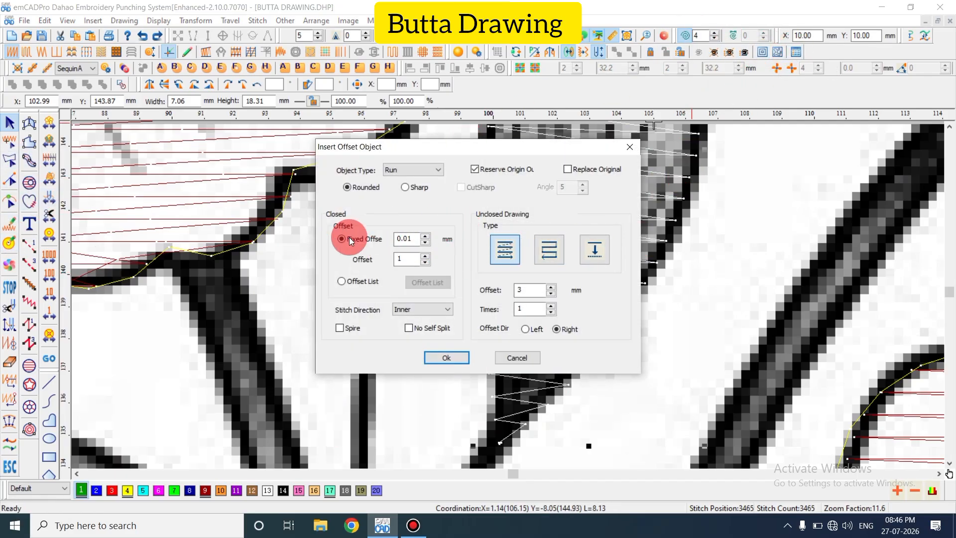
left_click(446, 357)
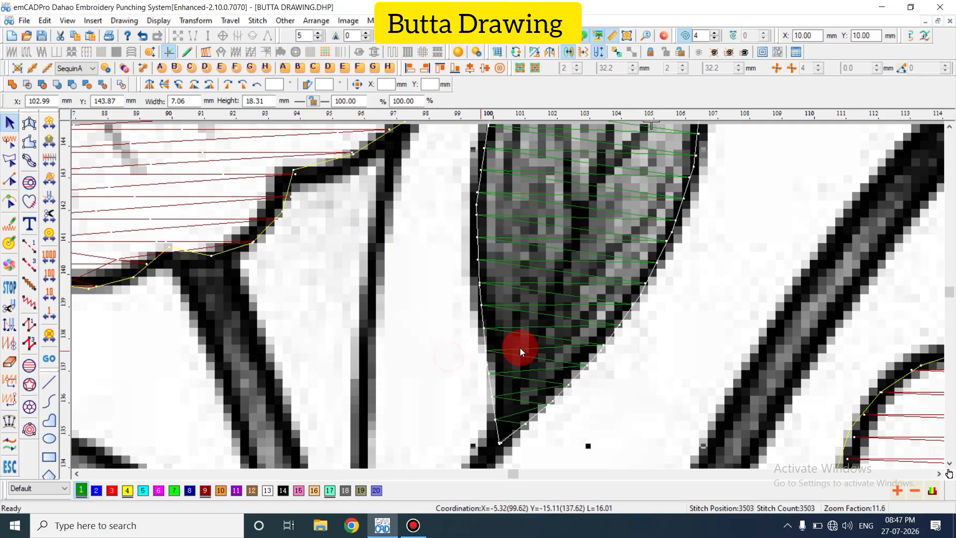
Recolour the small leaf's new run outline to yellow, thread code 4, then cut it and paste it back in place
left_click(121, 495)
key("ctrl+x")
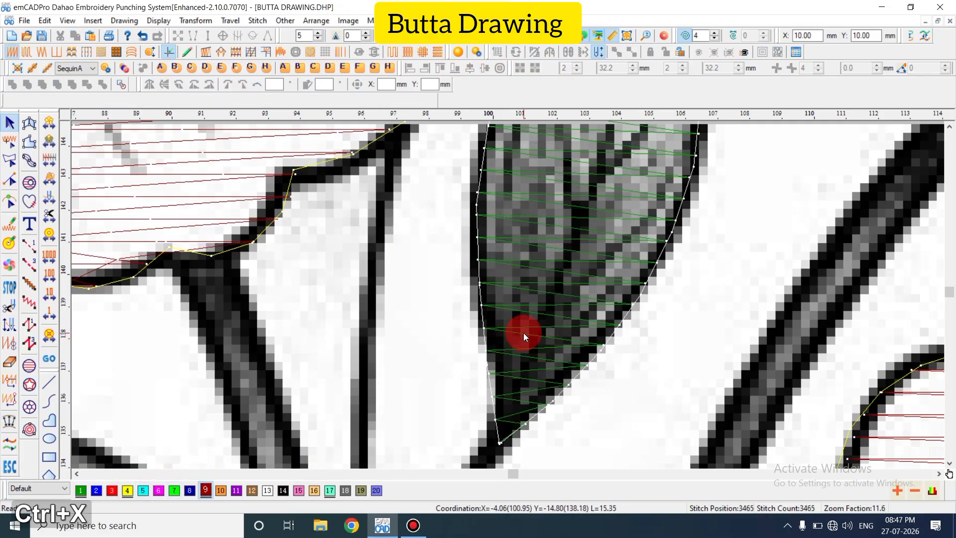
key("ctrl+v")
key("Escape")
Return to realistic stitch view and examine the finished small leaf against the flowers and the leaves still to digitize
key("t")
key("shift+z")
key("shift+z")
key("z")
scroll(552, 296, "down", 1)
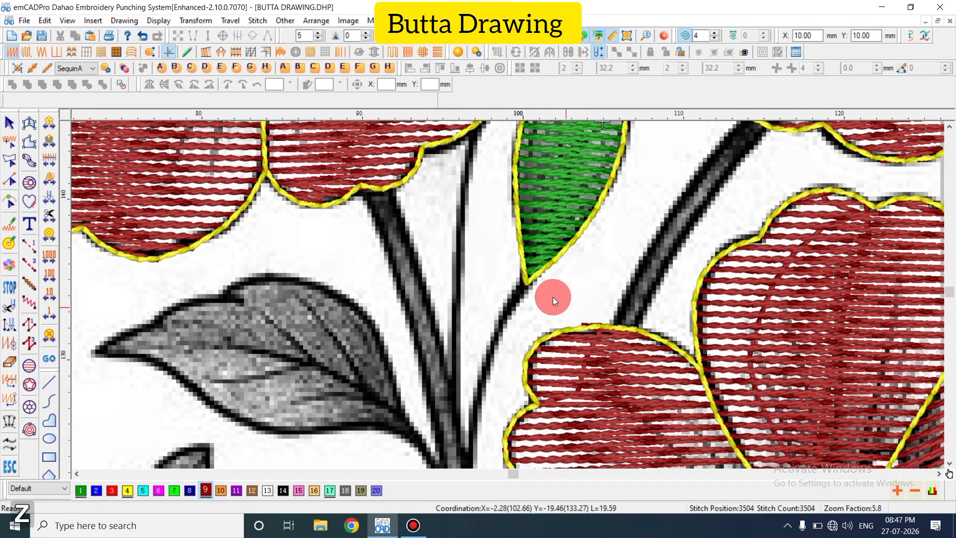
key("shift+z")
key("shift+z")
key("z")
key("z")
scroll(545, 255, "down", 1)
key("shift+z")
key("shift+z")
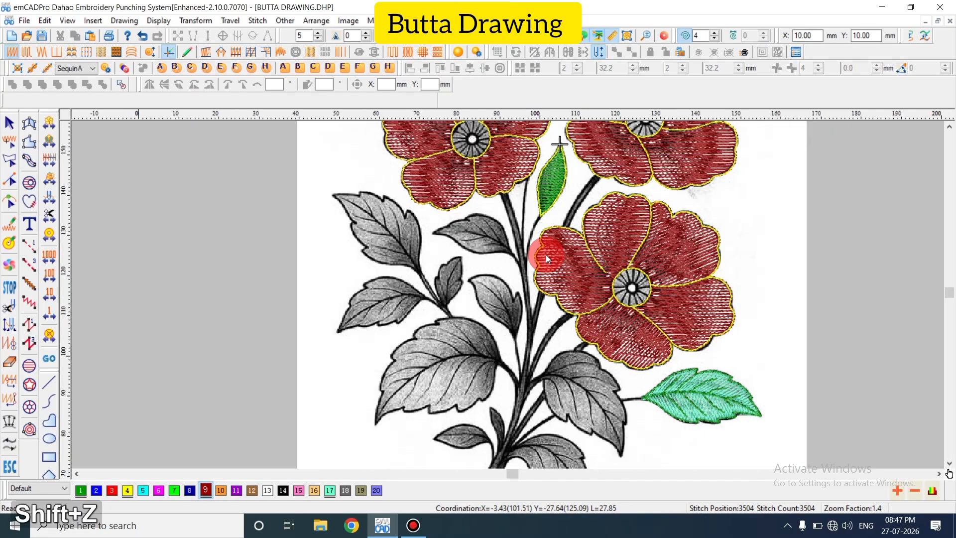
Start a run-stitch curve at the stem and trace the upper edge of the serrated leaf below the lower-right flower to its first notch
scroll(546, 255, "down", 1)
key("z")
scroll(595, 295, "down", 2)
key("z")
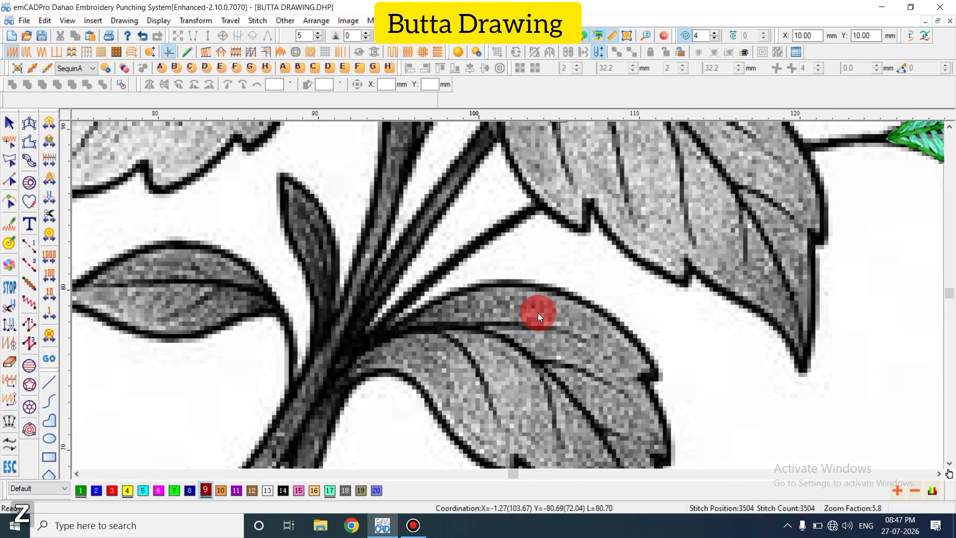
key("shift+n")
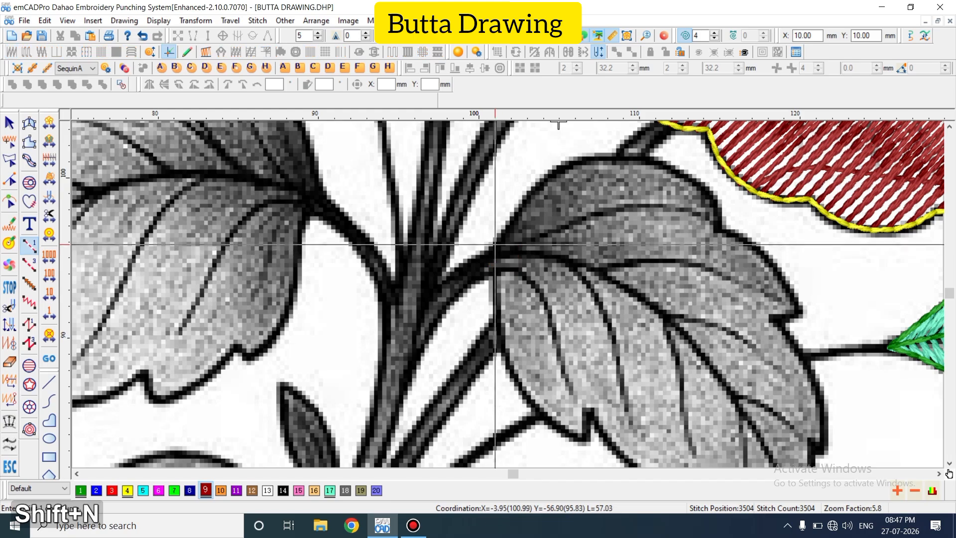
left_click(474, 269)
left_click(516, 210)
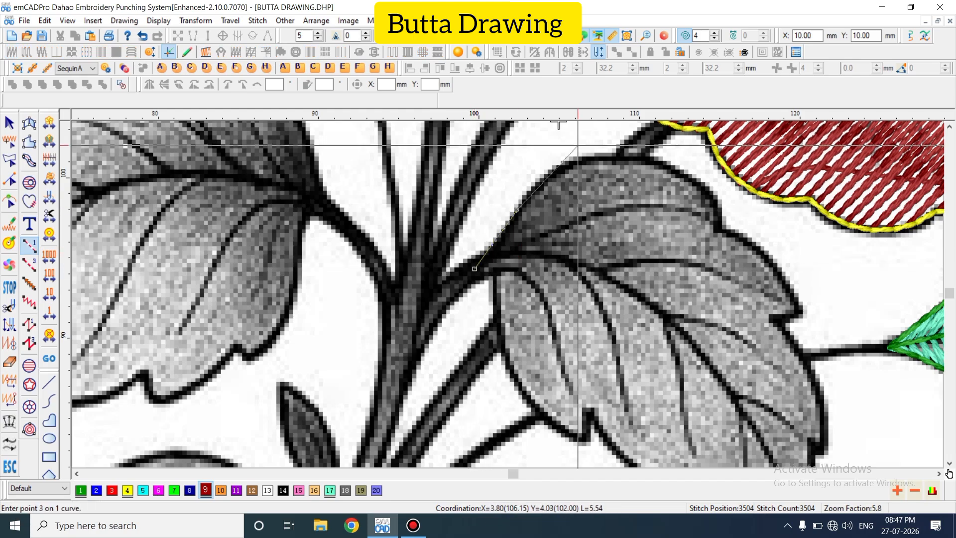
left_click(581, 159)
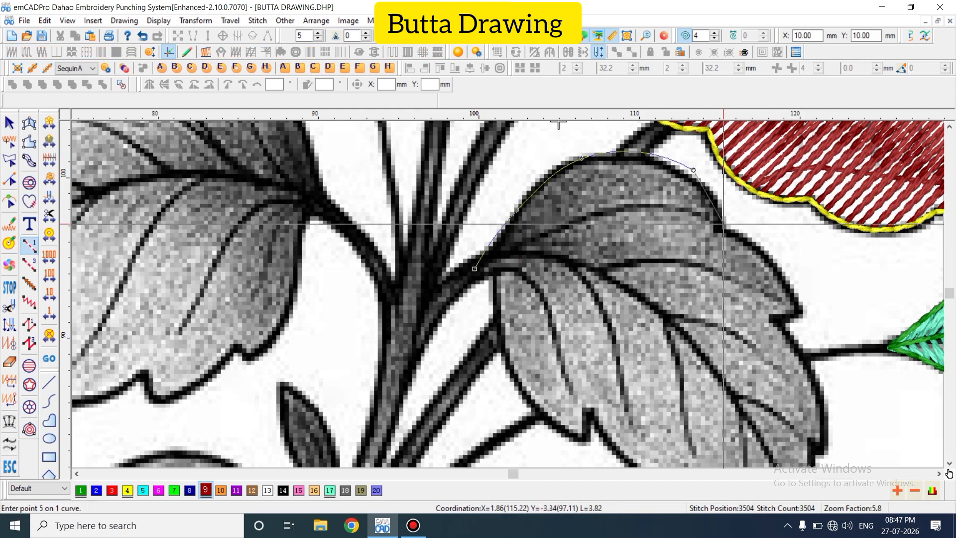
key("BackSpace")
left_click(715, 196)
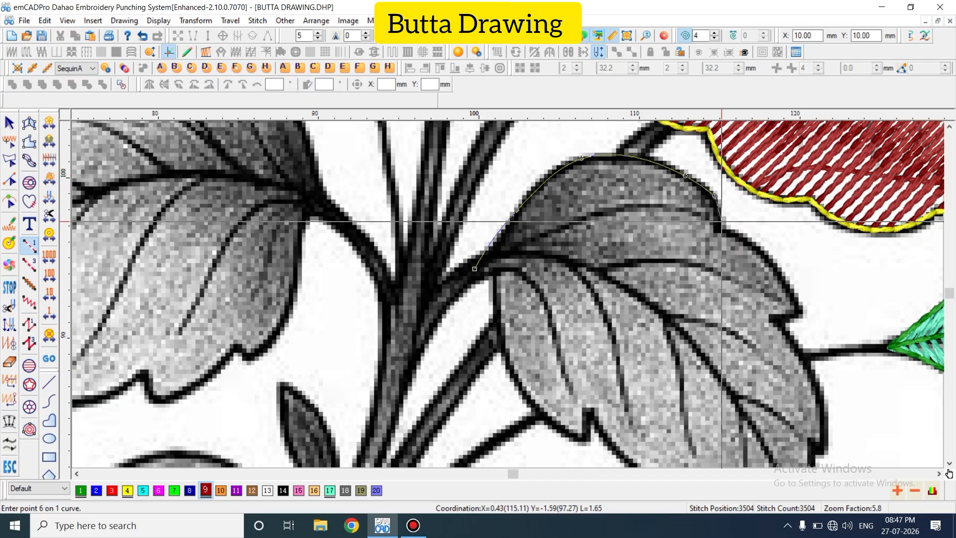
Continue the leaf's run outline around the serrations of its right edge, down to the notch above the tip
left_click(717, 230)
left_click(771, 259)
left_click(800, 311)
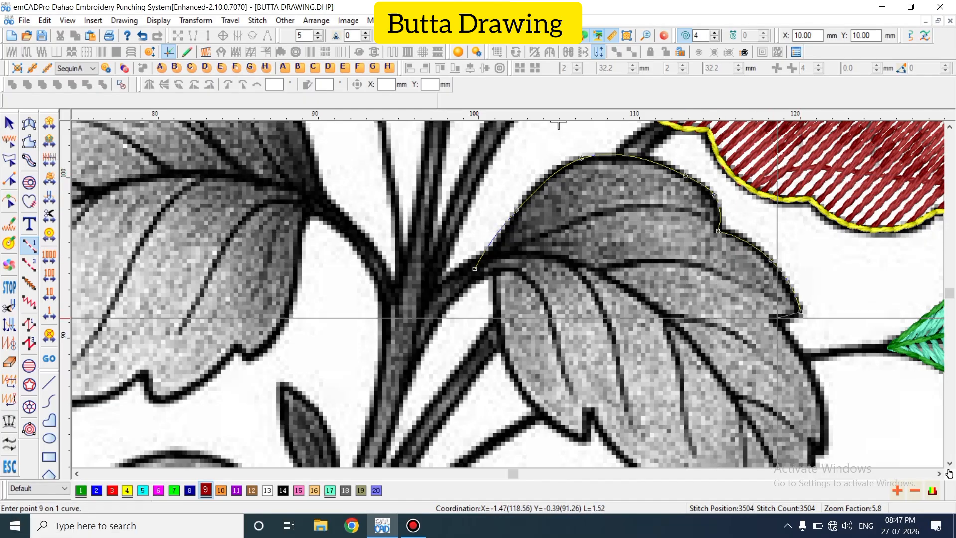
left_click(771, 318)
scroll(816, 299, "down", 2)
left_click(819, 281)
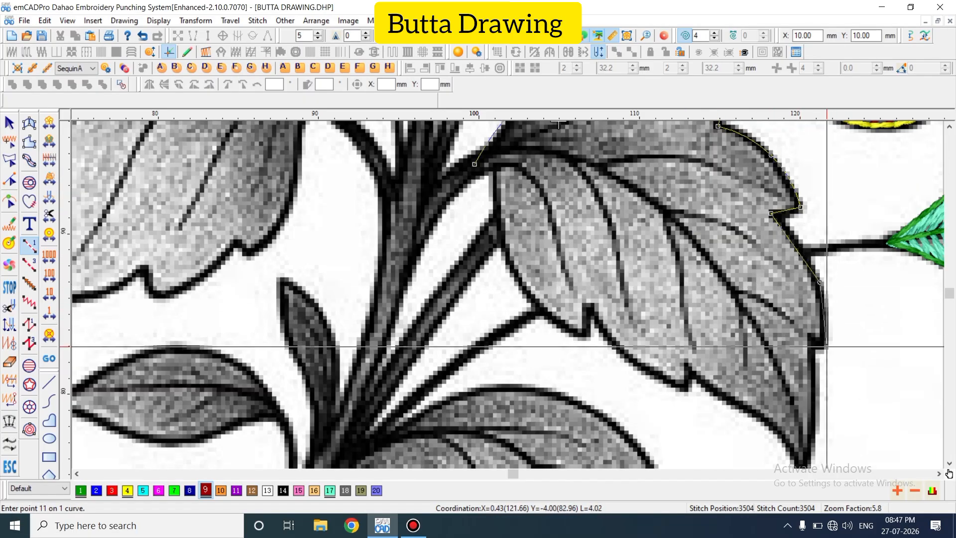
left_click(823, 347)
left_click(811, 337)
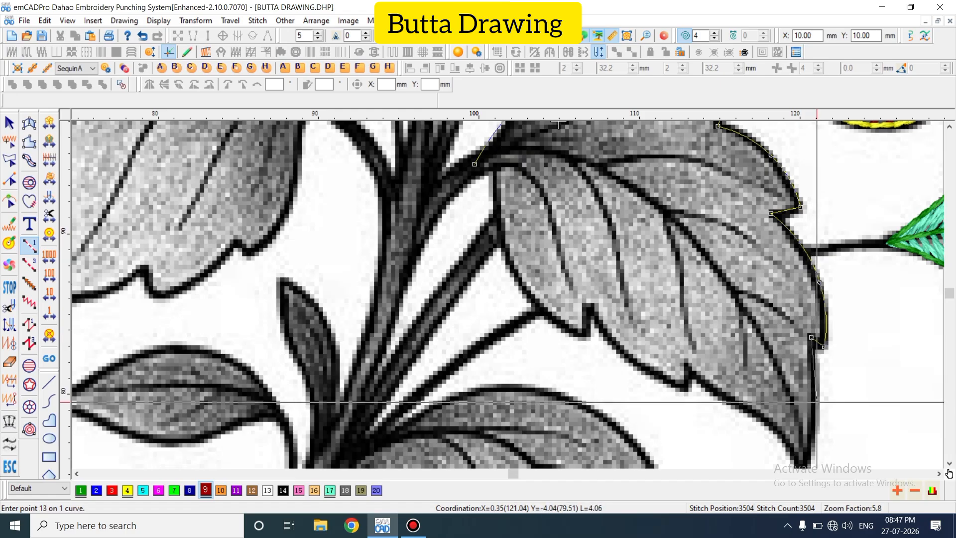
Trace the run outline around the leaf tip and back along the lower edge to the serration nearest the stem
scroll(815, 450, "down", 2)
left_click(805, 384)
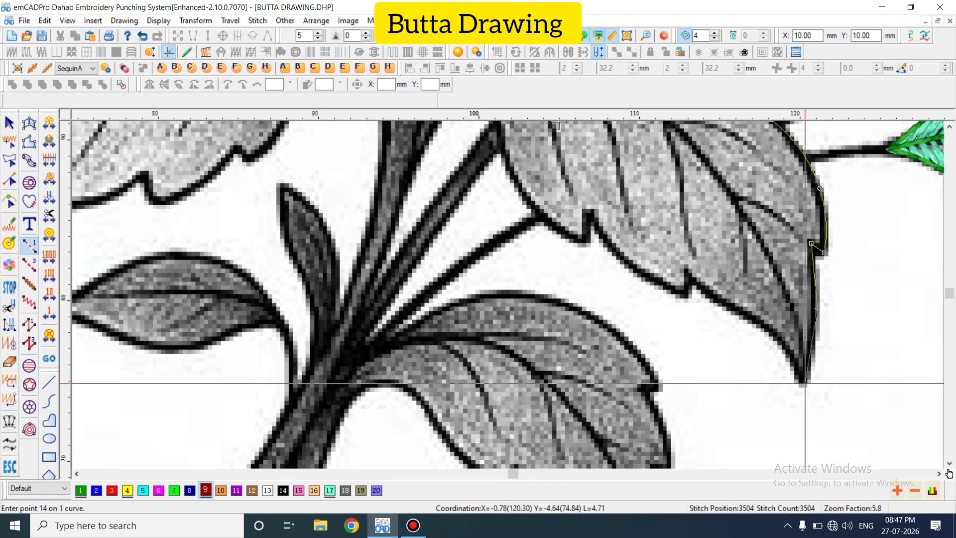
left_click(768, 327)
left_click(719, 301)
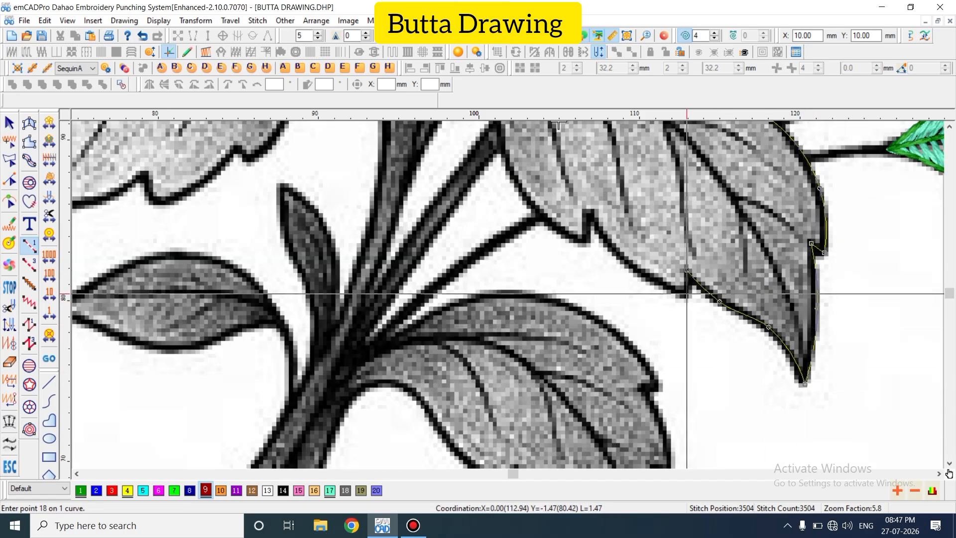
left_click(625, 267)
left_click(592, 211)
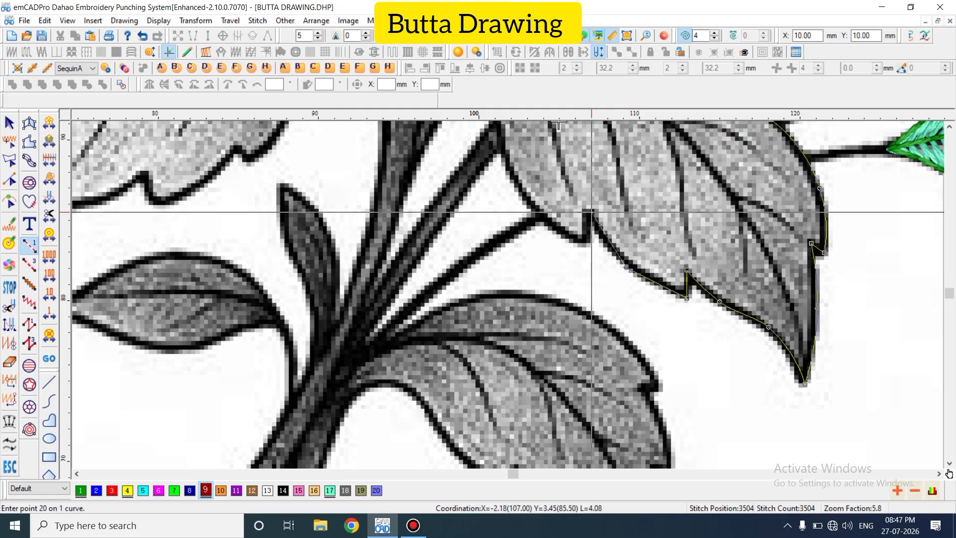
key("BackSpace")
left_click(588, 210)
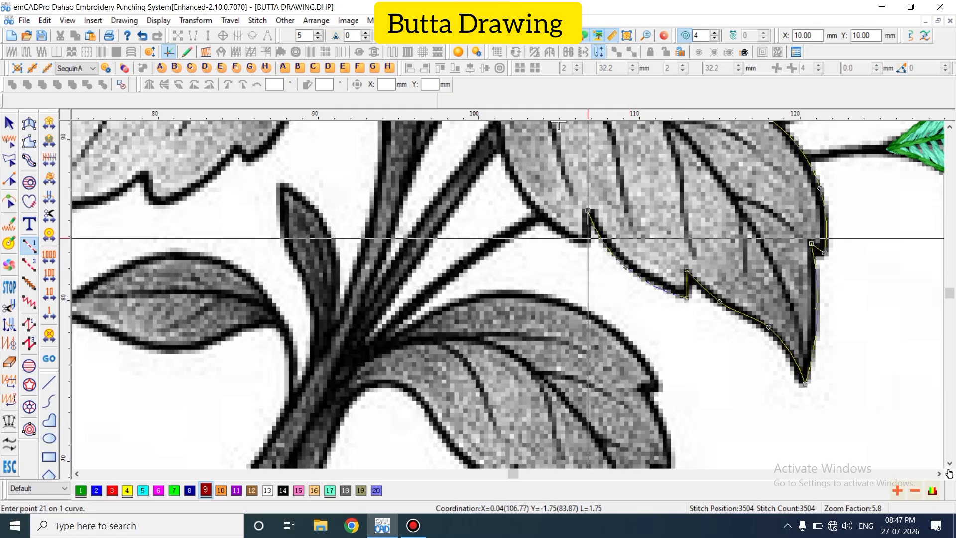
Trace the leaf's last lower serration and left edge back up to the stem, and finish the run outline
left_click(586, 241)
left_click(540, 215)
scroll(476, 143, "up", 1)
left_click(500, 241)
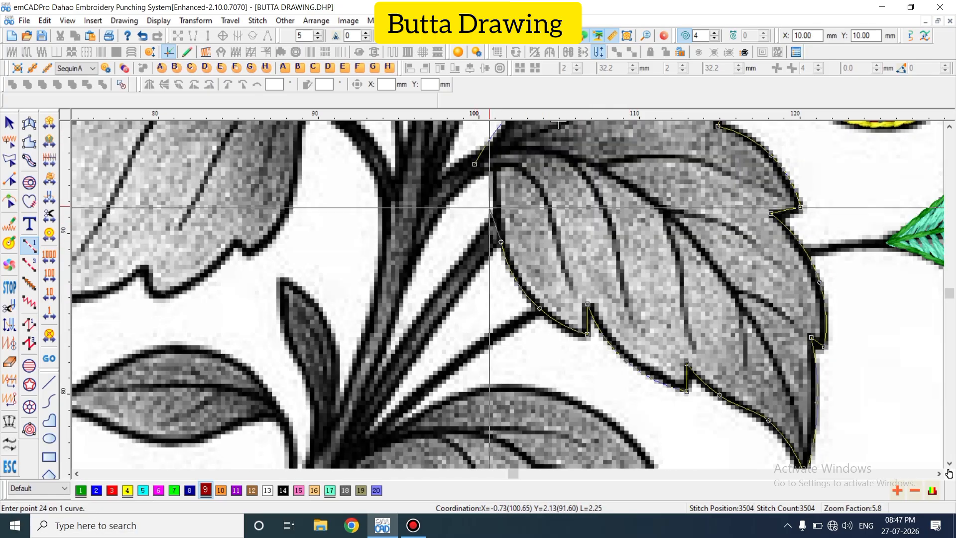
left_click(494, 171)
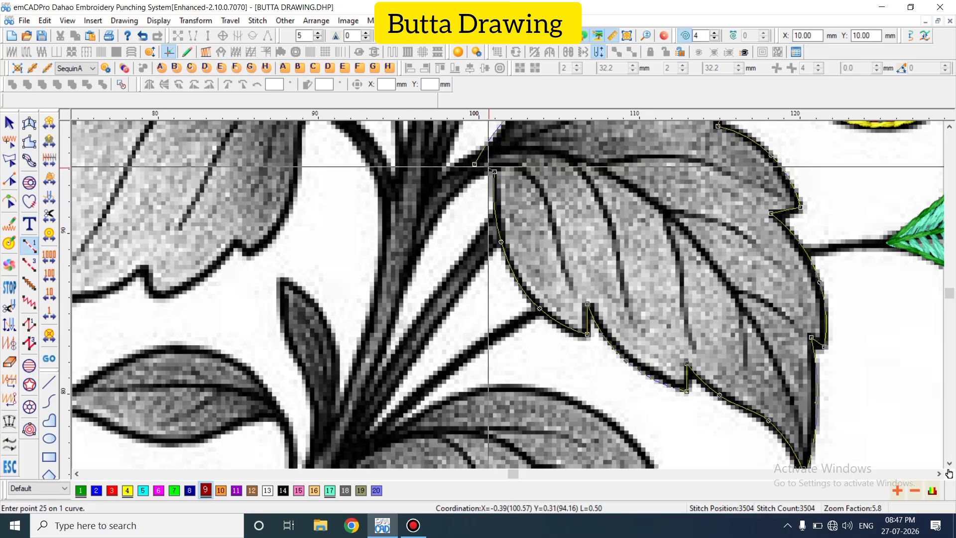
left_click(490, 140)
scroll(490, 139, "up", 1)
key("BackSpace")
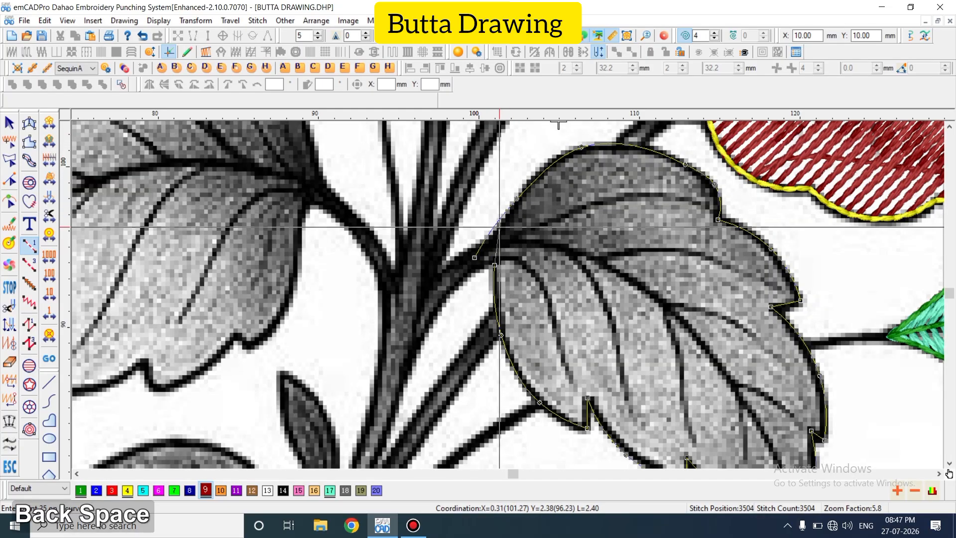
key("Return")
key("Escape")
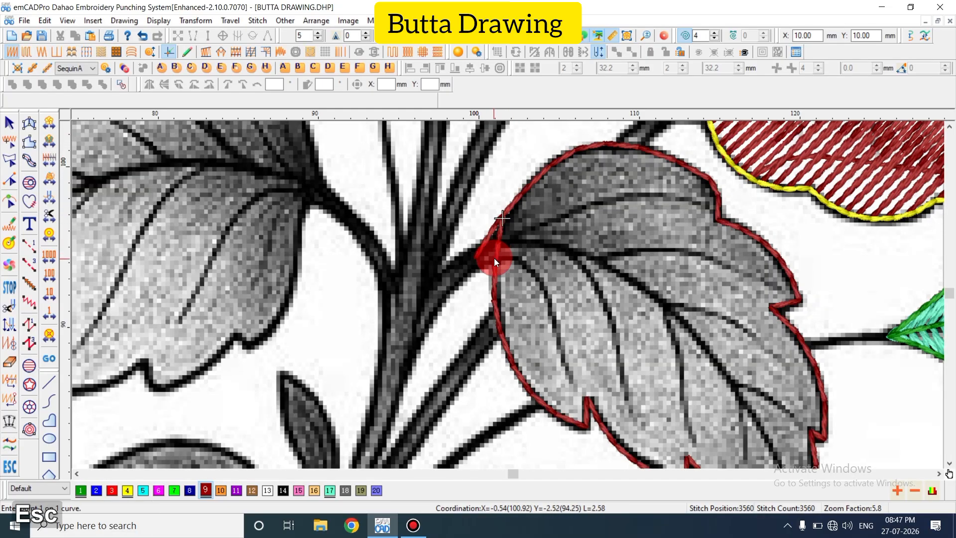
Adjust the leaf outline's start node so its ends meet on the edge at the stem, and recolour the outline yellow, thread code 4
key("z")
key("shift+z")
key("z")
left_click(487, 277)
scroll(491, 315, "up", 1)
key("h")
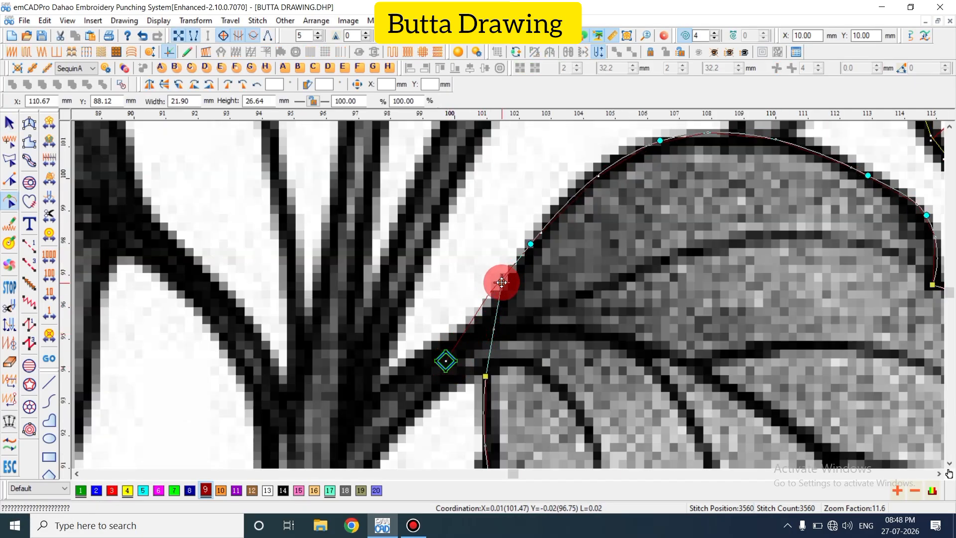
key("shift+z")
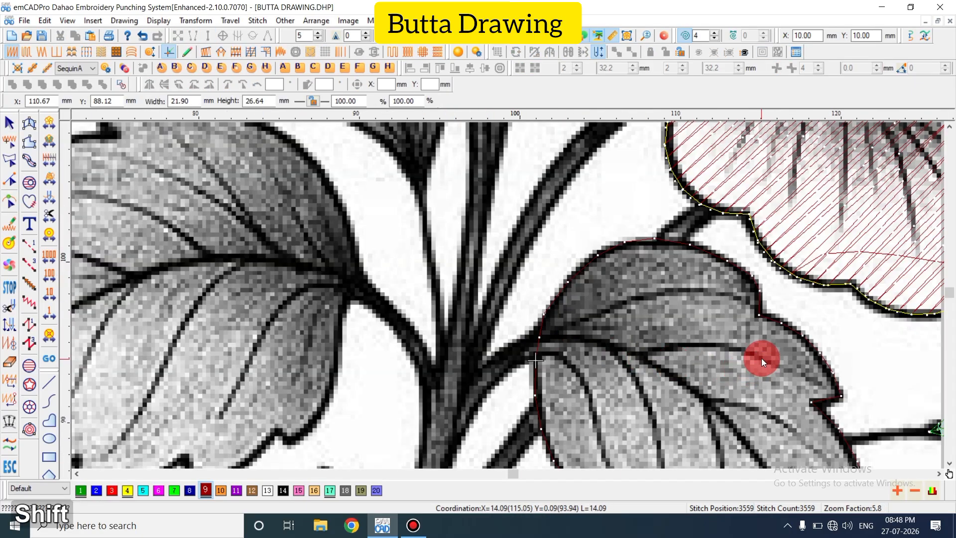
right_click(777, 318)
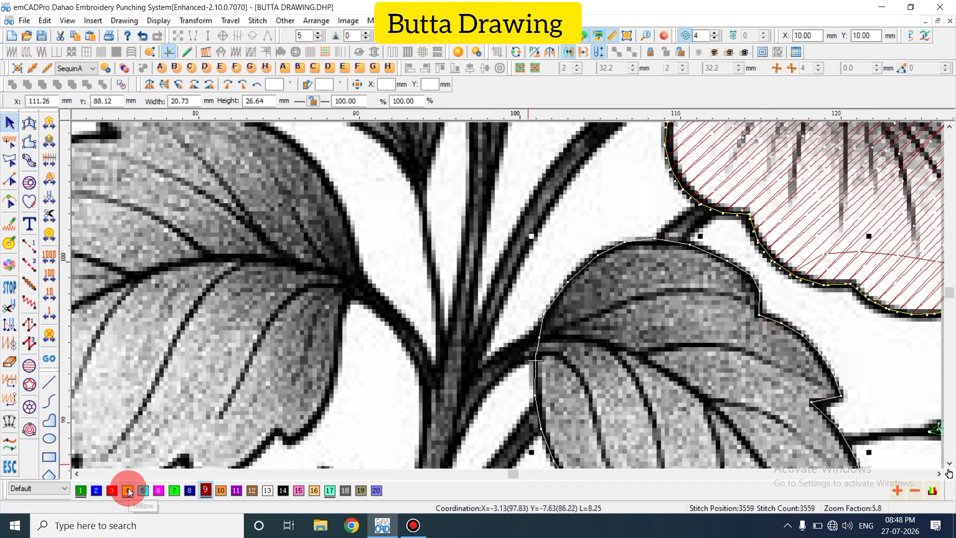
key("Escape")
Trace the leaf's midrib with a run-stitch curve from the stem end of the outline down to the leaf tip
key("shift+z")
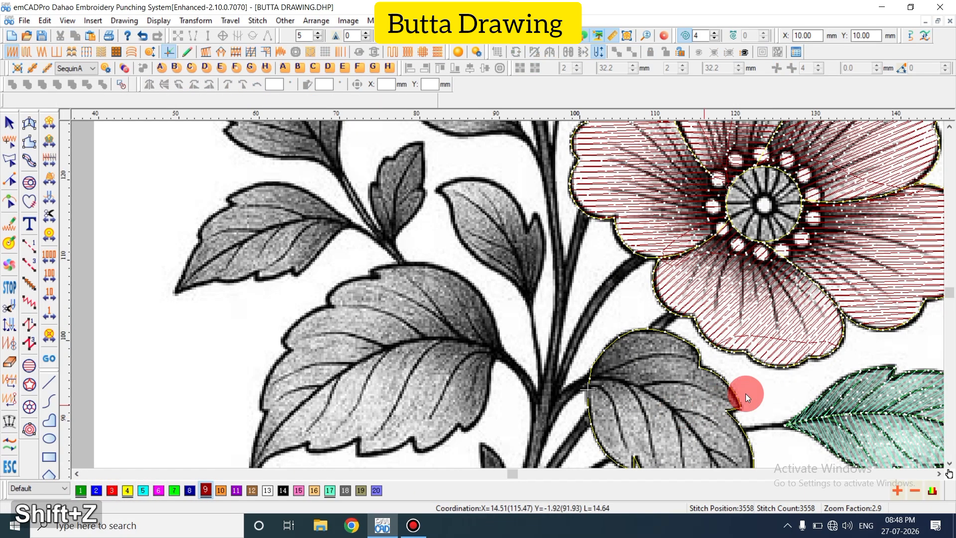
scroll(754, 391, "down", 1)
key("z")
scroll(753, 384, "down", 1)
scroll(737, 384, "up", 1)
key("shift+n")
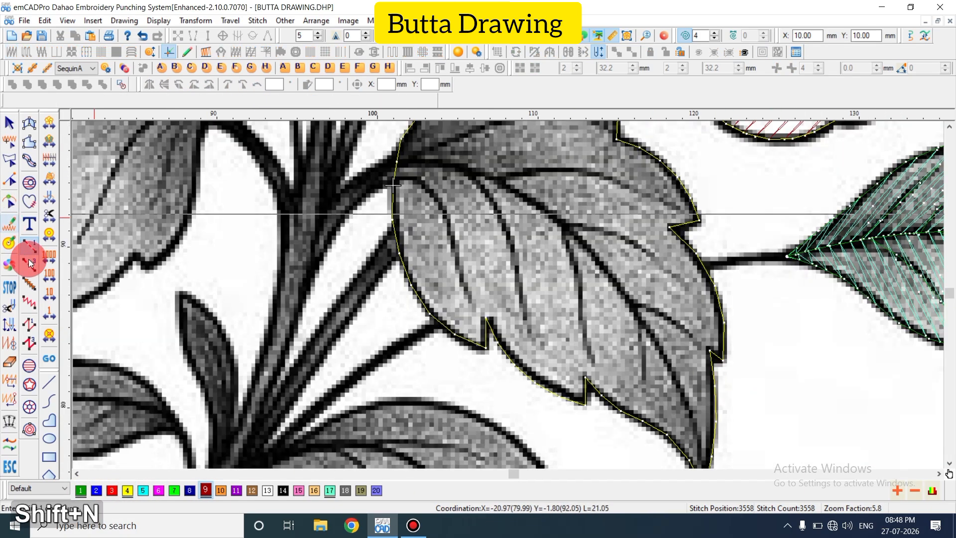
left_click(396, 161)
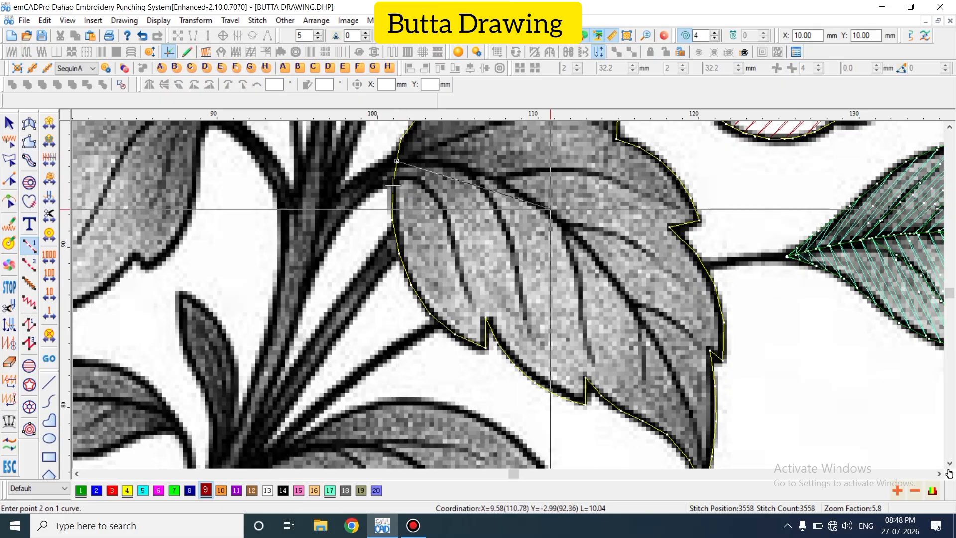
left_click(634, 311)
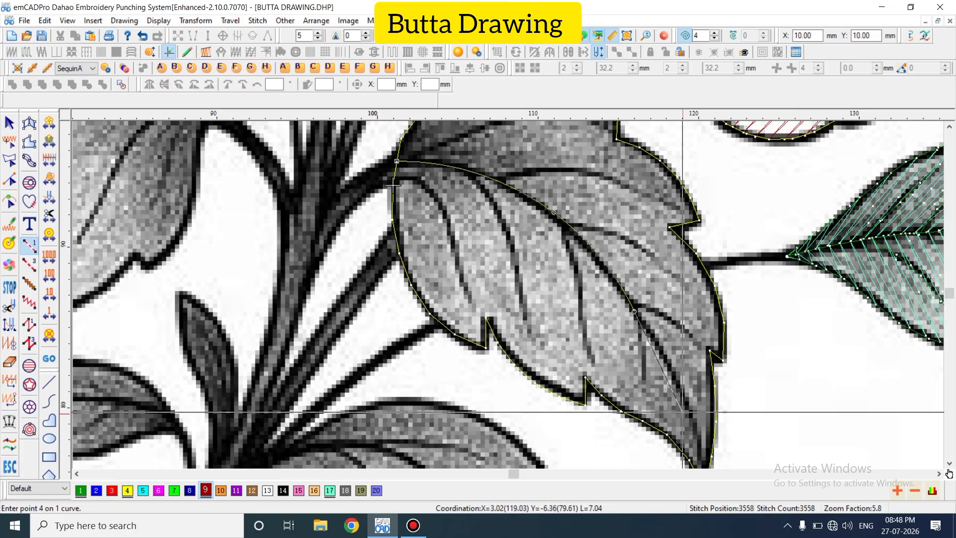
scroll(714, 448, "down", 1)
left_click(702, 392)
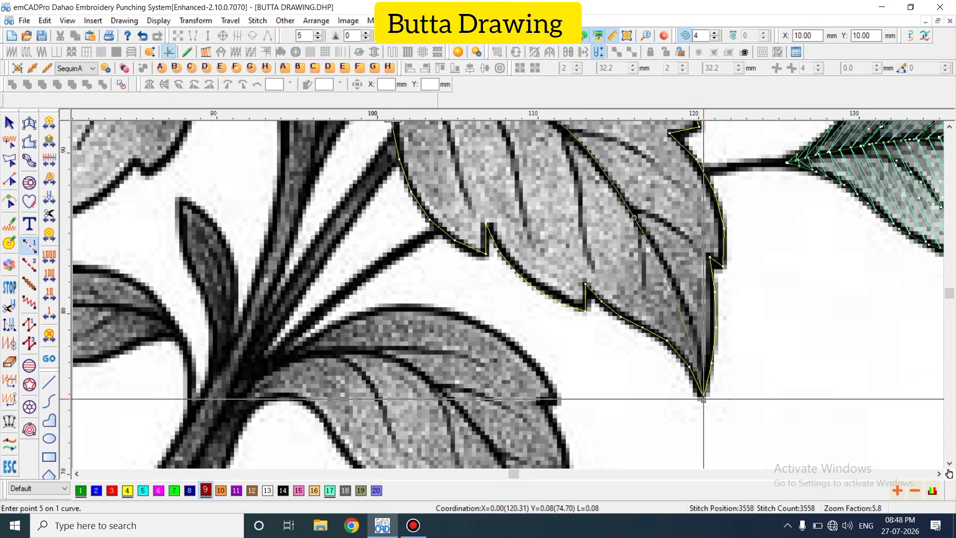
key("Return")
key("Escape")
Recolour the leaf's midrib line yellow, thread code 4
scroll(626, 296, "up", 1)
key("Escape")
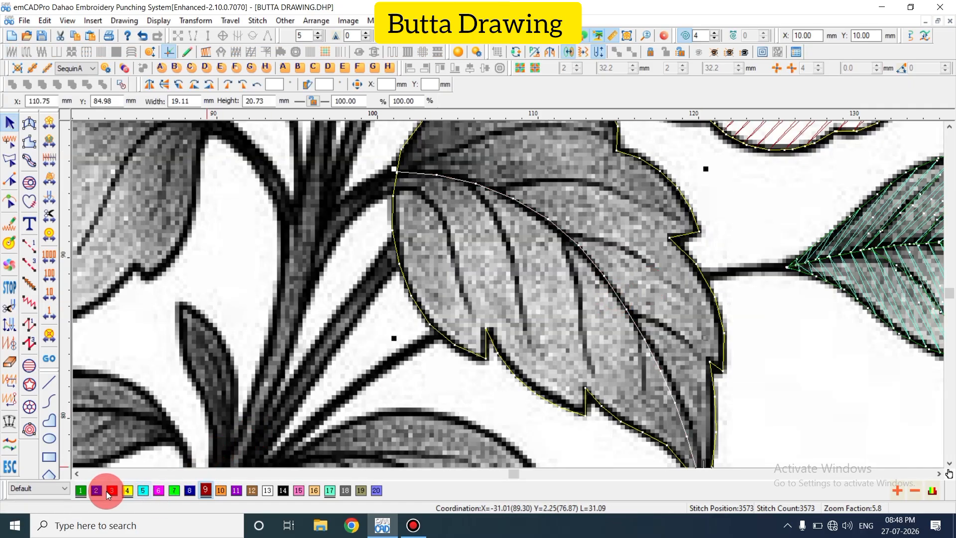
key("Escape")
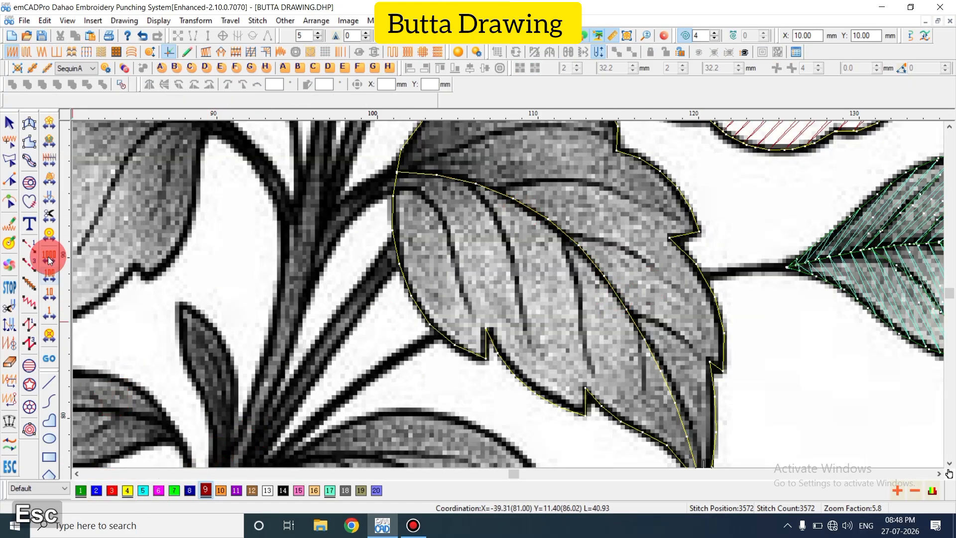
Make thread colour 17 active for the leaf fill and hide the background drawing
left_click(31, 145)
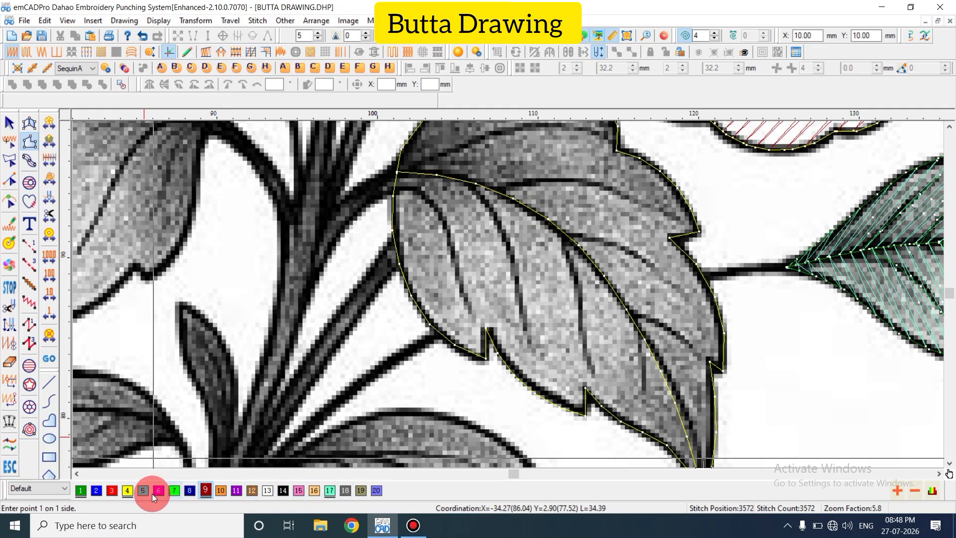
left_click(331, 491)
scroll(429, 282, "up", 3)
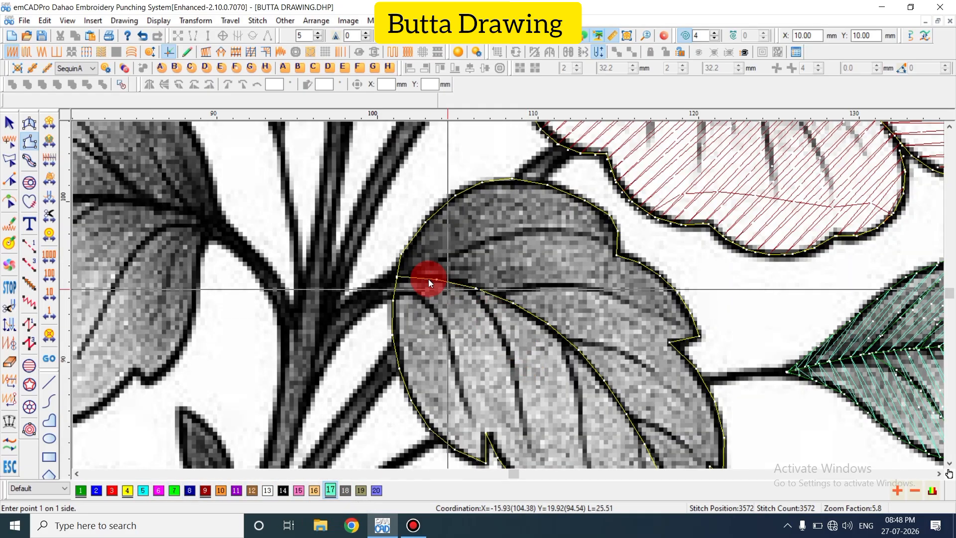
key("d")
Select the leaf outline and midrib together and recolour both blue, thread code 2
key("Escape")
left_click(399, 268)
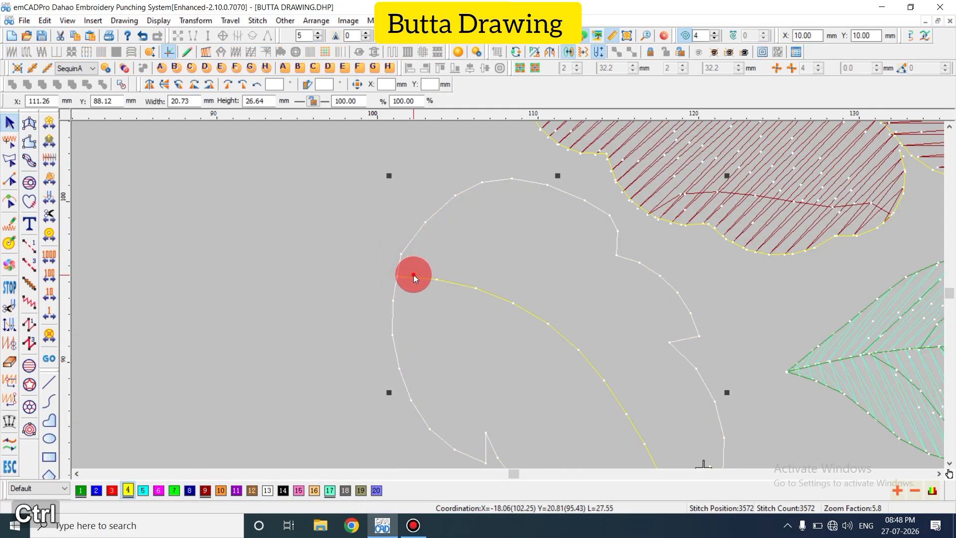
key("Escape")
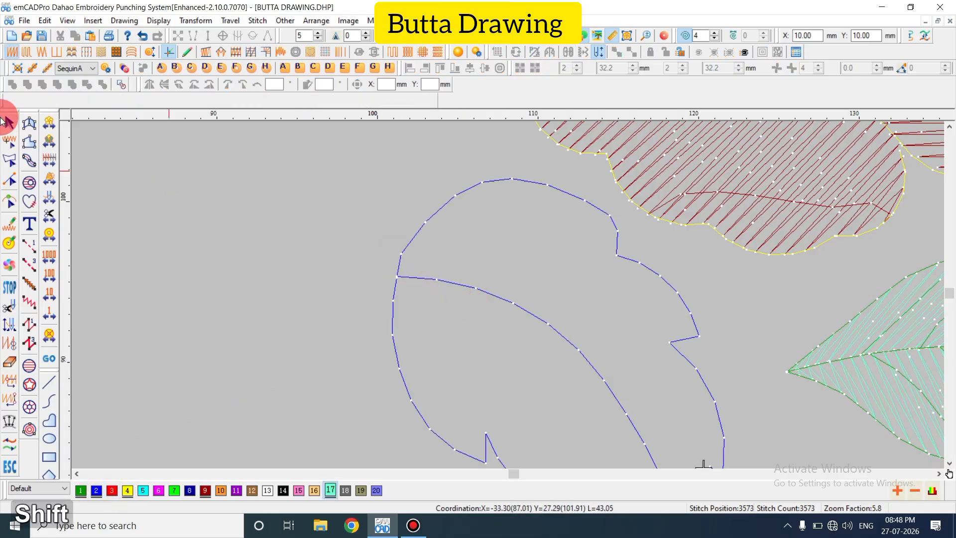
Start a fill shape in thread colour 17 at the midrib's stem end and trace the leaf's upper edge to the second serration
left_click(28, 144)
left_click(396, 275)
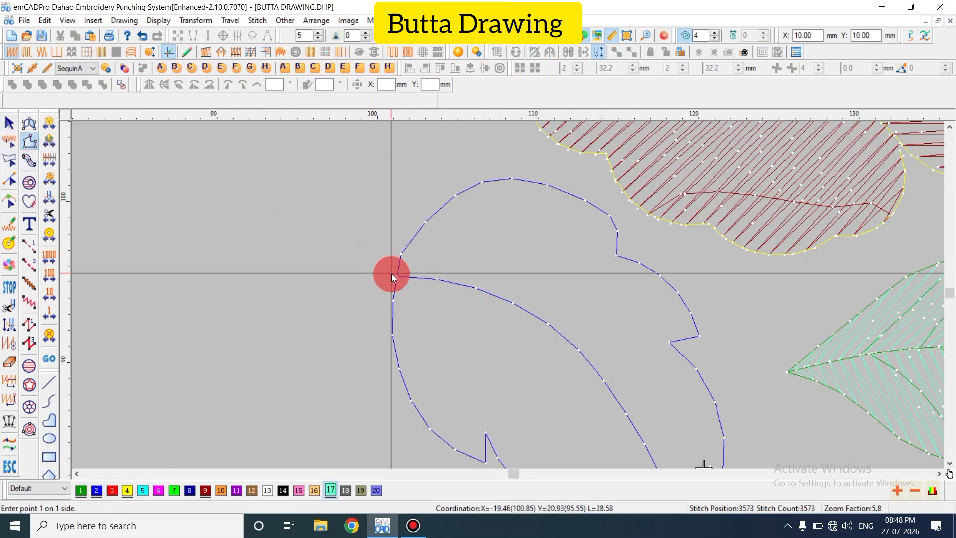
left_click(459, 193)
left_click(562, 190)
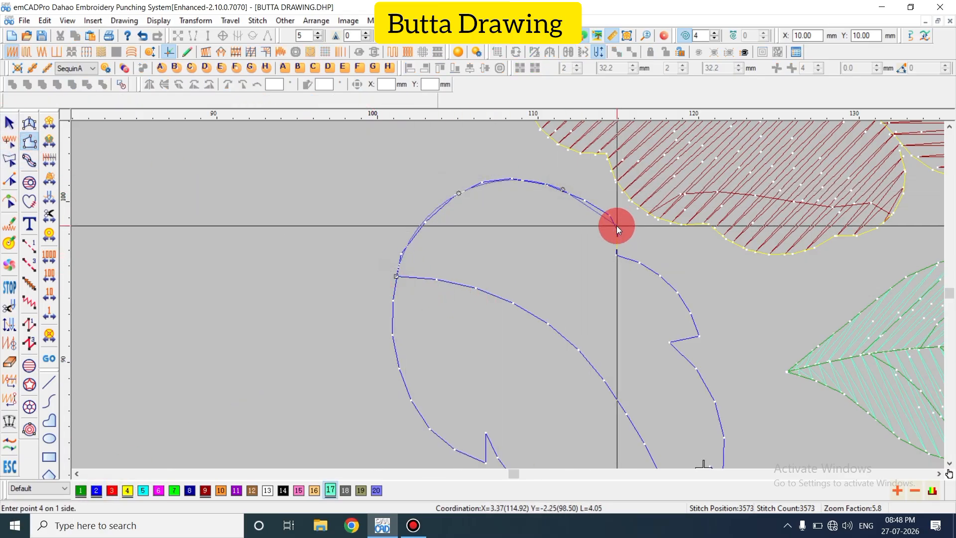
left_click(616, 226)
left_click(616, 256)
left_click(670, 283)
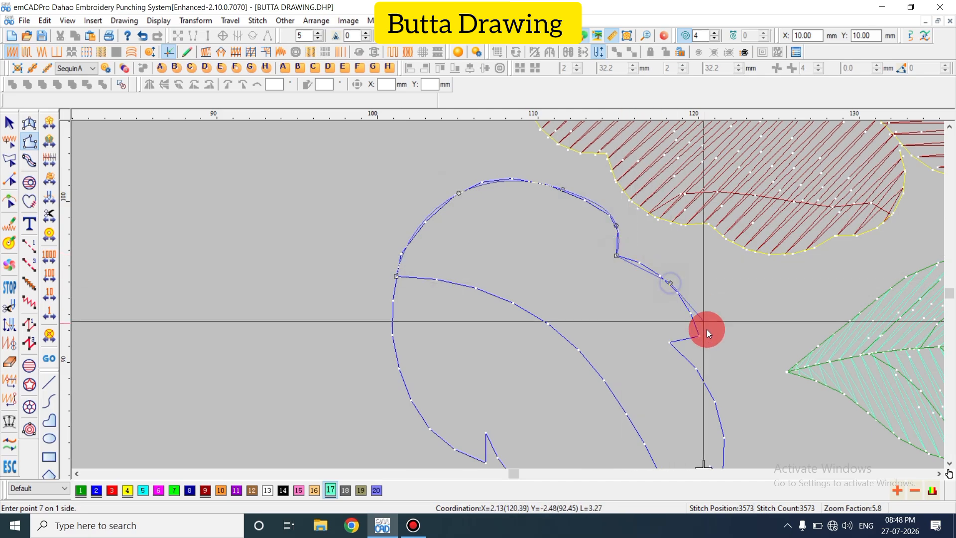
left_click(700, 335)
Trace the rest of the leaf's upper edge past the last serrations to the tip and finish the fill's first side
scroll(692, 360, "down", 2)
left_click(714, 295)
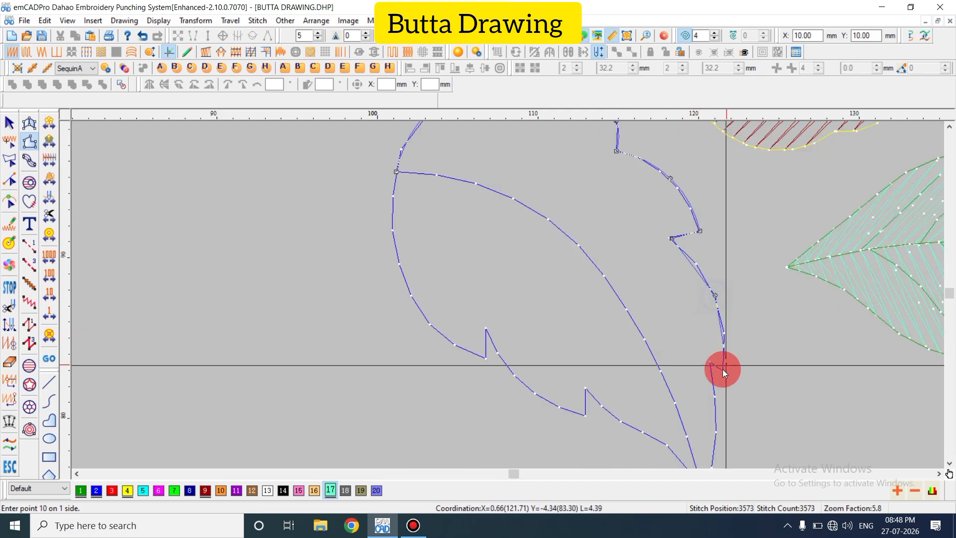
left_click(721, 369)
left_click(710, 363)
scroll(711, 362, "down", 2)
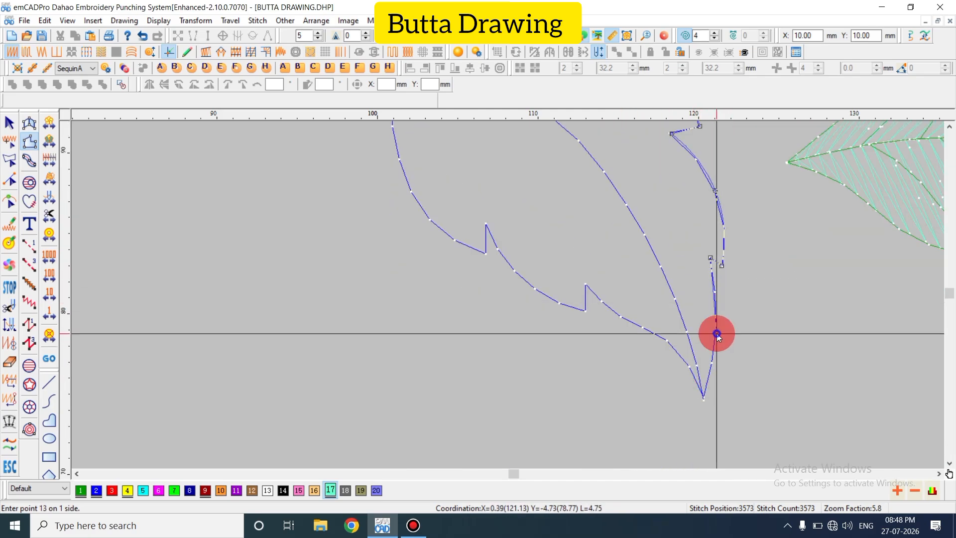
left_click(715, 333)
left_click(702, 396)
key("Return")
Trace the midrib from stem end to tip as the fill's second side and generate the upper-half fill
scroll(402, 262, "up", 3)
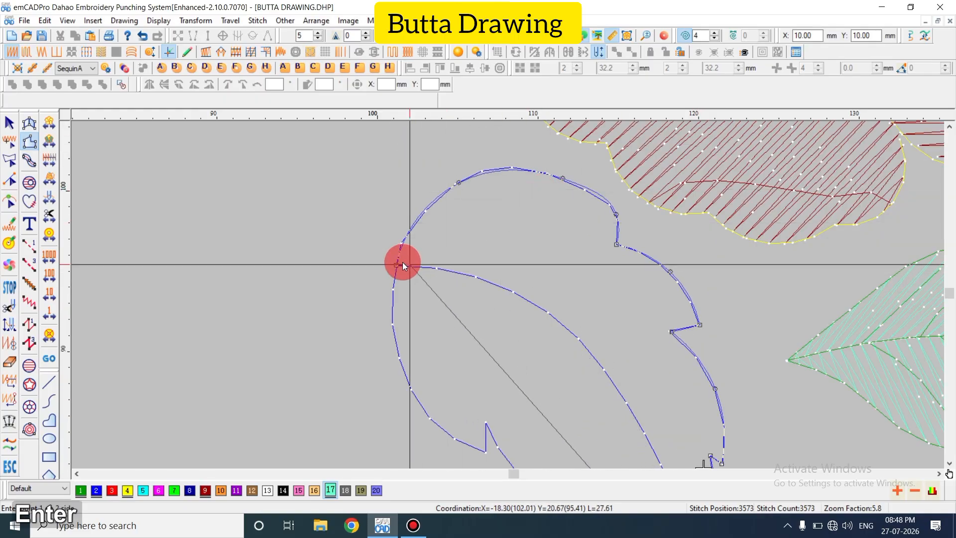
left_click(396, 264)
left_click(544, 305)
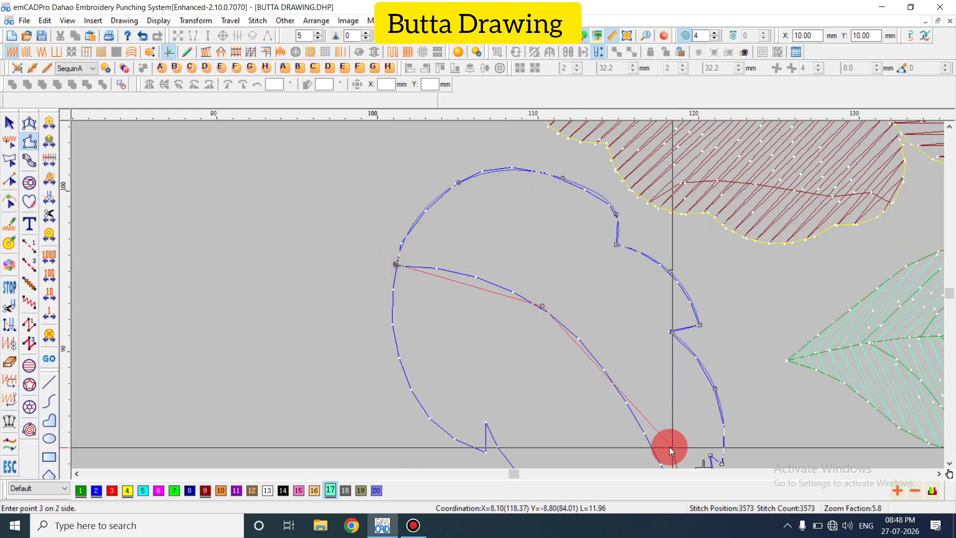
left_click(651, 444)
scroll(650, 443, "down", 4)
scroll(642, 289, "up", 2)
key("BackSpace")
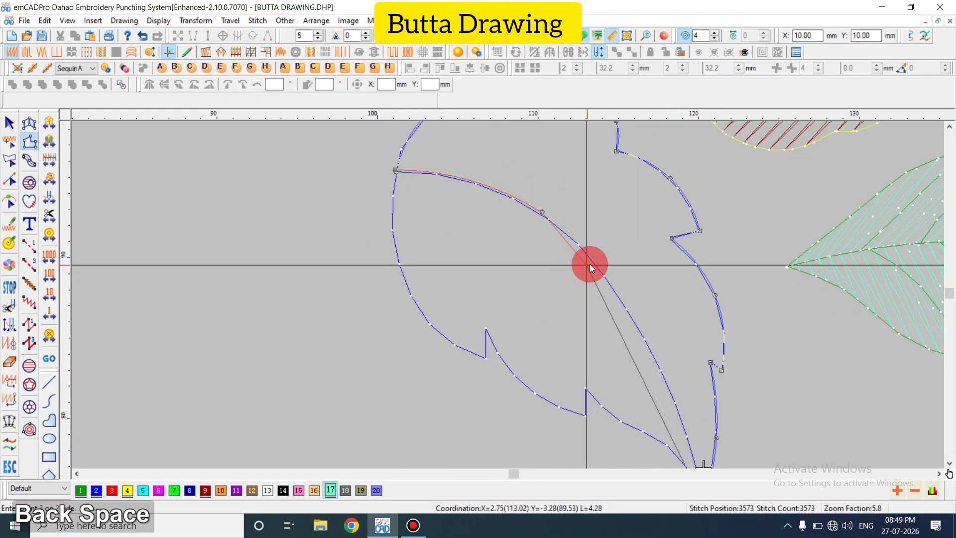
left_click(601, 269)
left_click(678, 408)
scroll(704, 435, "down", 2)
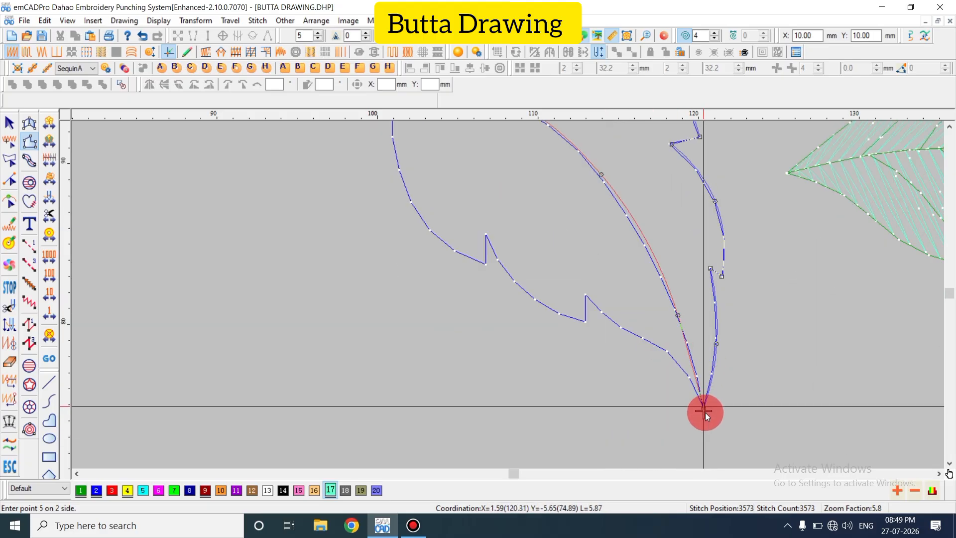
left_click(703, 412)
key("Return")
key("Escape")
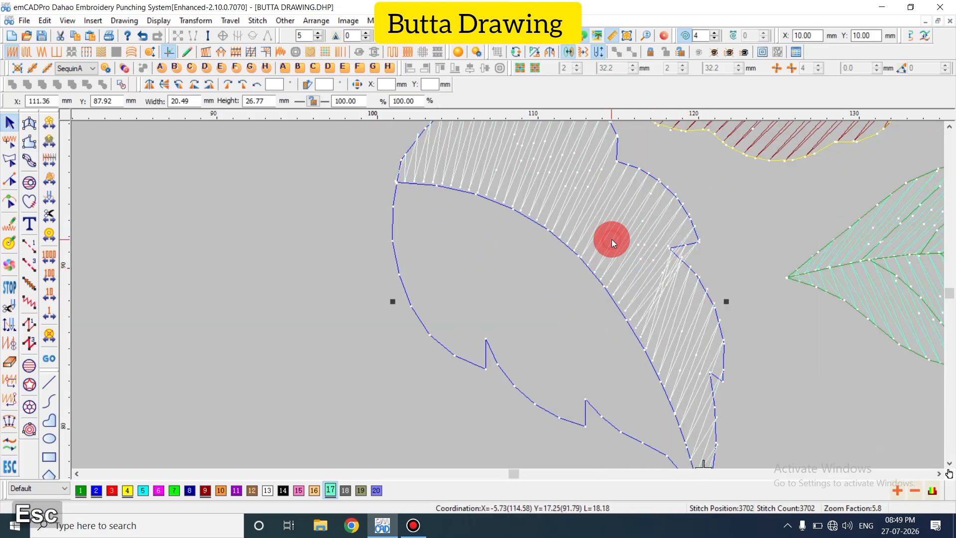
Add a stitch-direction line across the upper-half fill near the last serration and regenerate the stitches
key("shift+z")
key("h")
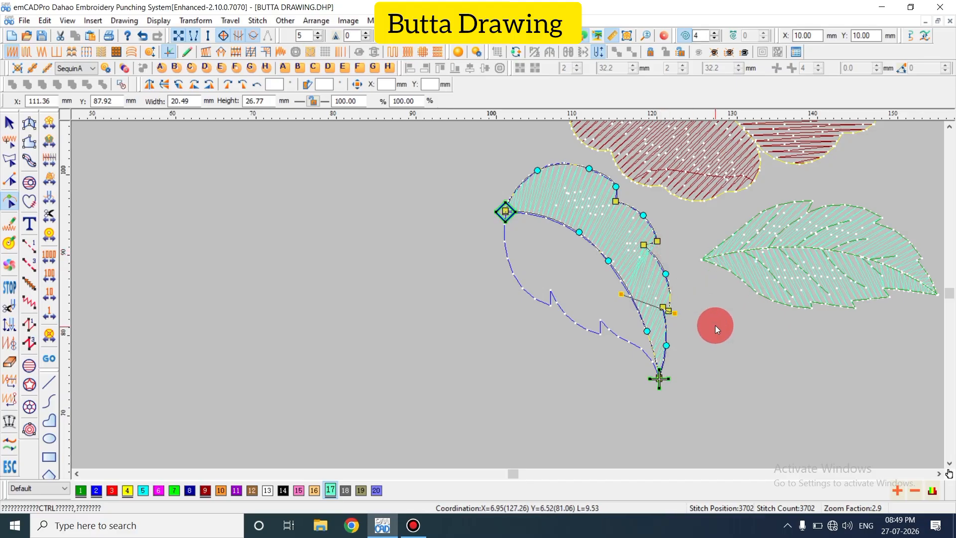
key("Return")
key("Escape")
key("z")
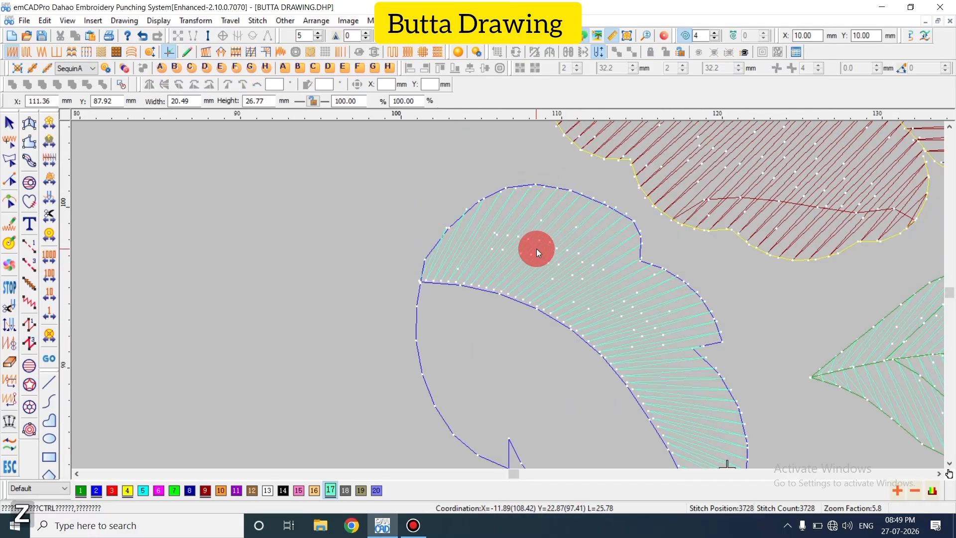
Add a second stitch-direction line across the rounded part of the upper-half fill and regenerate it
left_click(535, 244)
key("h")
left_click(631, 206, "ctrl")
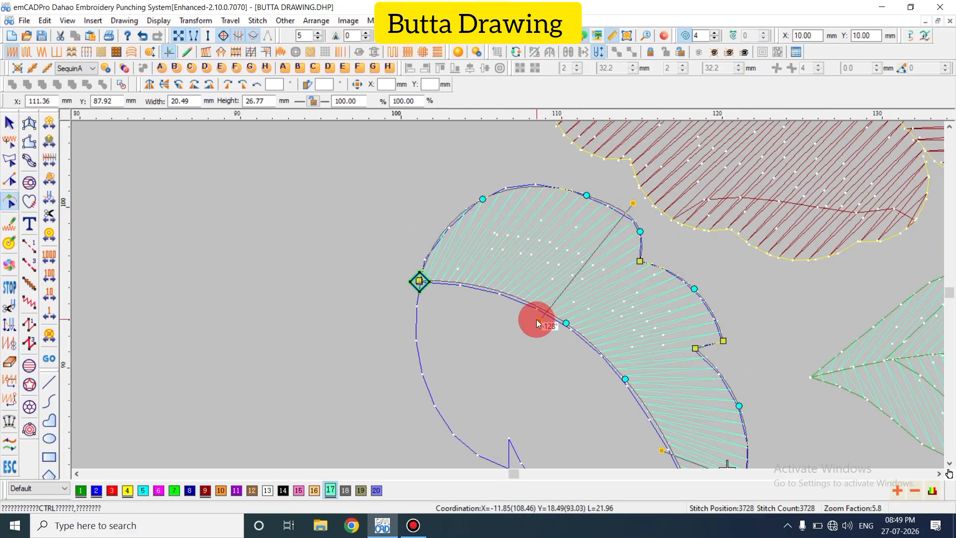
key("Return")
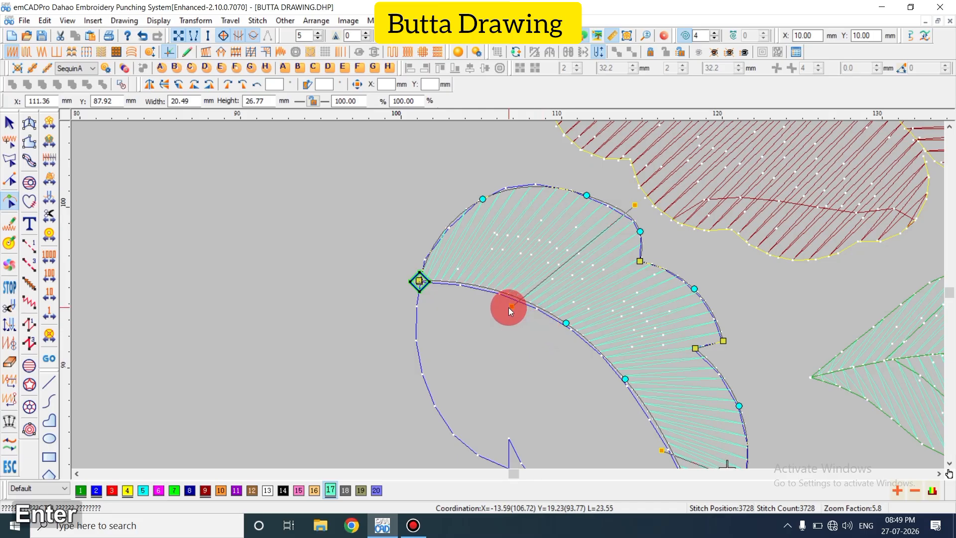
key("Escape")
Show the stitches realistically and adjust the upper-half fill's direction line near the last serration
key("shift+z")
key("z")
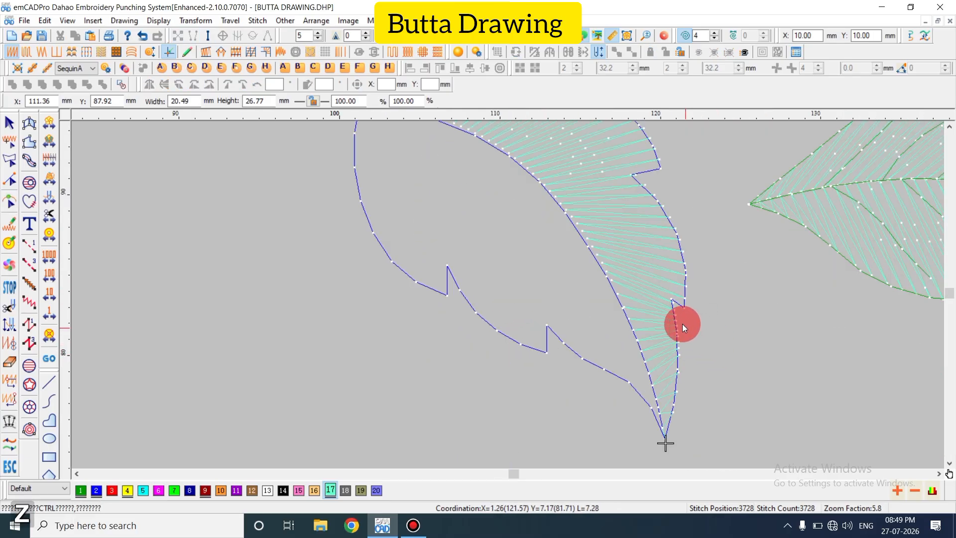
key("y")
key("t")
left_click(651, 282)
key("h")
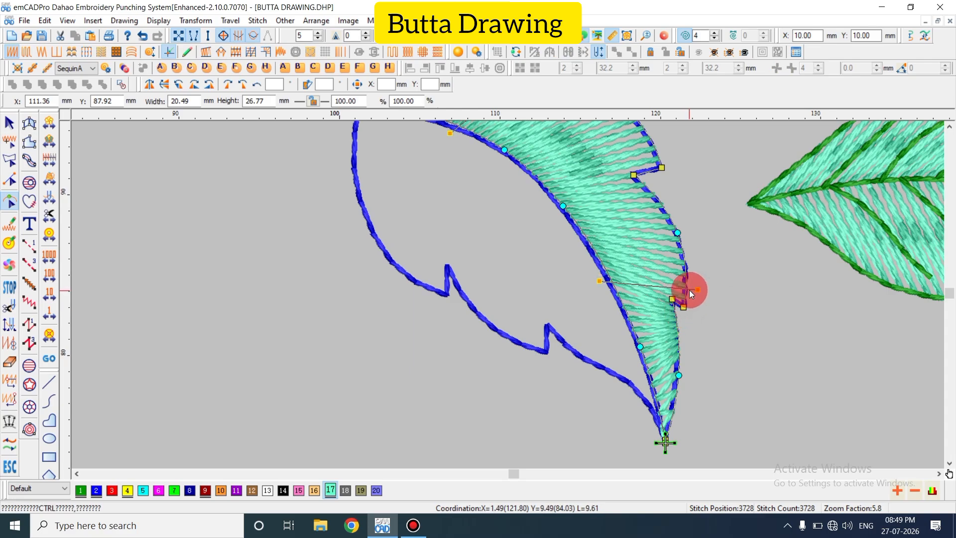
key("Return")
Move the fill's inner node at the last serration slightly down and re-angle the nearby stitch-direction line
left_click(670, 300)
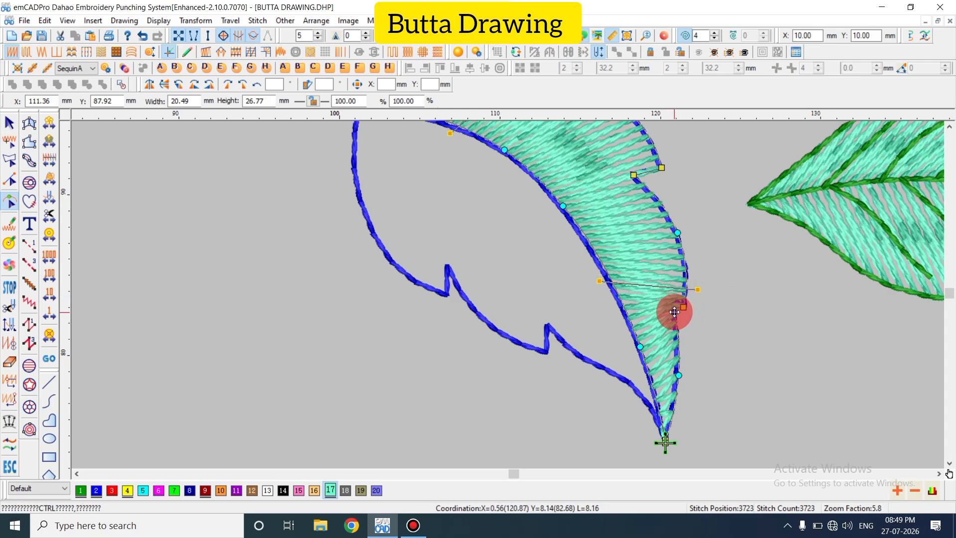
key("Return")
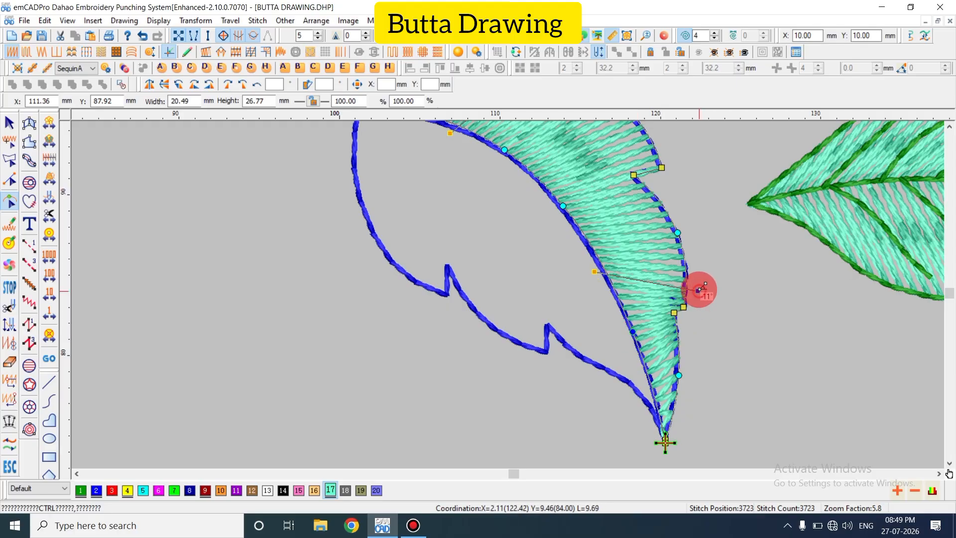
key("Return")
key("Escape")
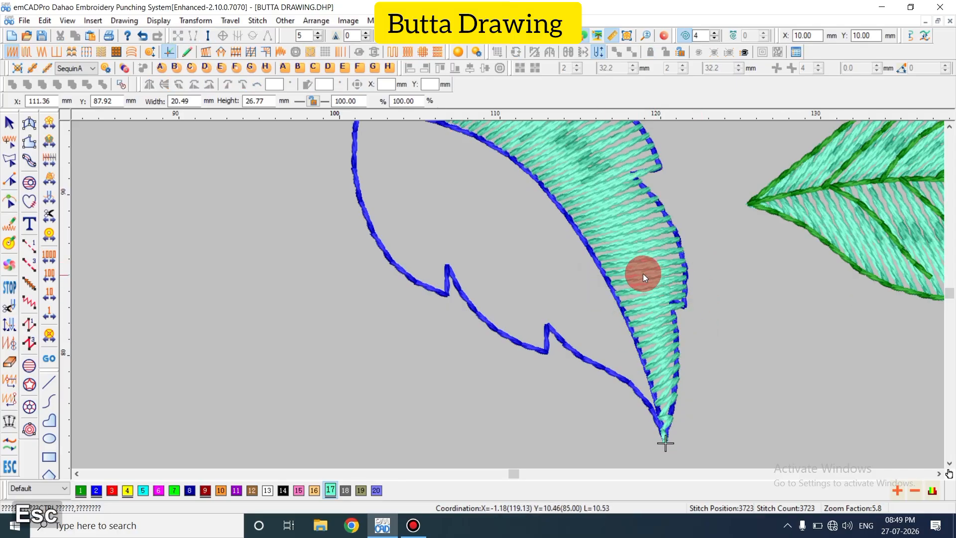
Start a turquoise fill for the leaf's lower half at the midrib's stem end and trace the edge through the first serration
key("shift+z")
key("d")
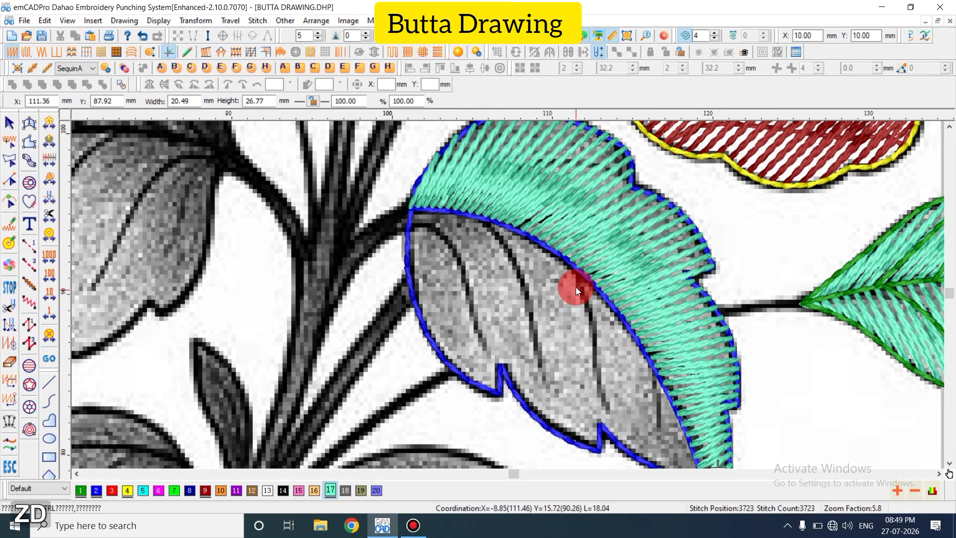
left_click(30, 143)
key("shift+z")
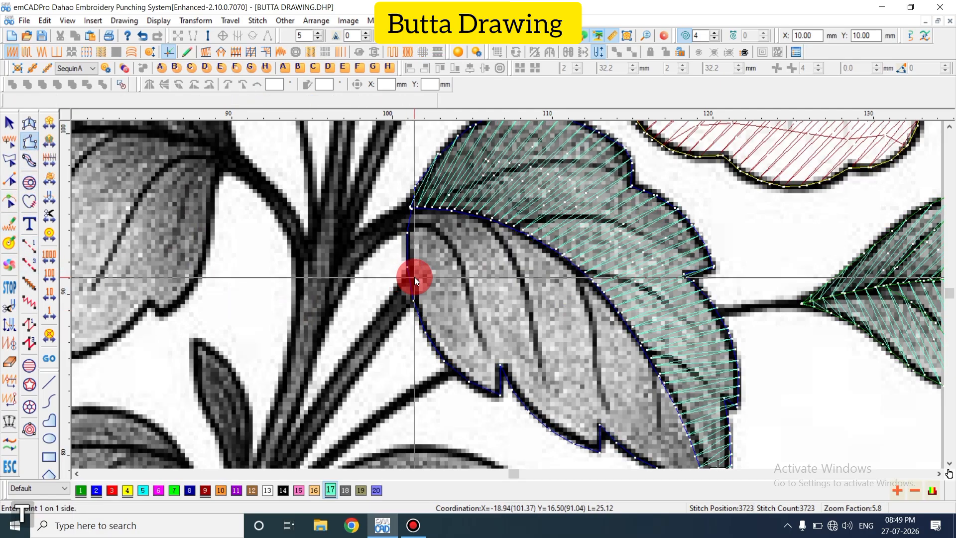
key("d")
left_click(411, 206)
right_click(407, 267)
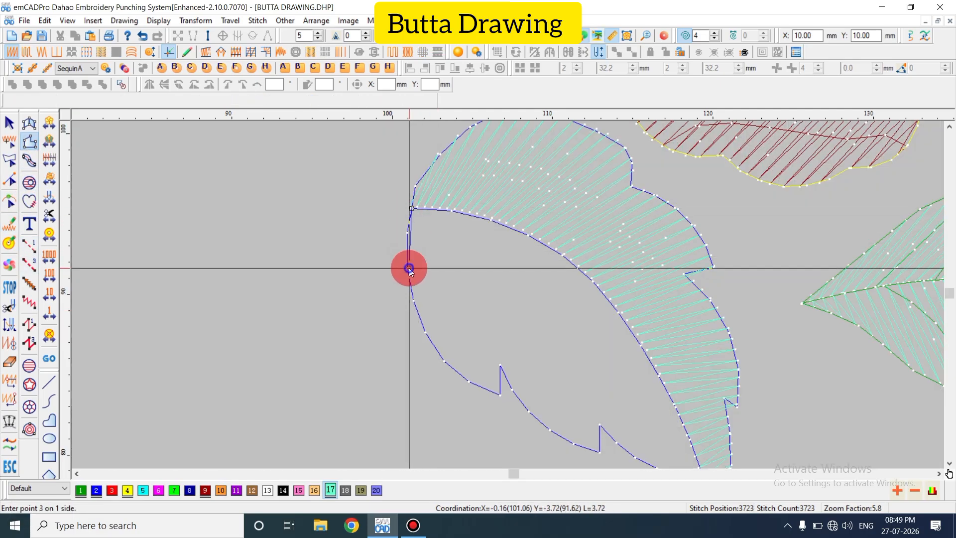
key("BackSpace")
right_click(411, 293)
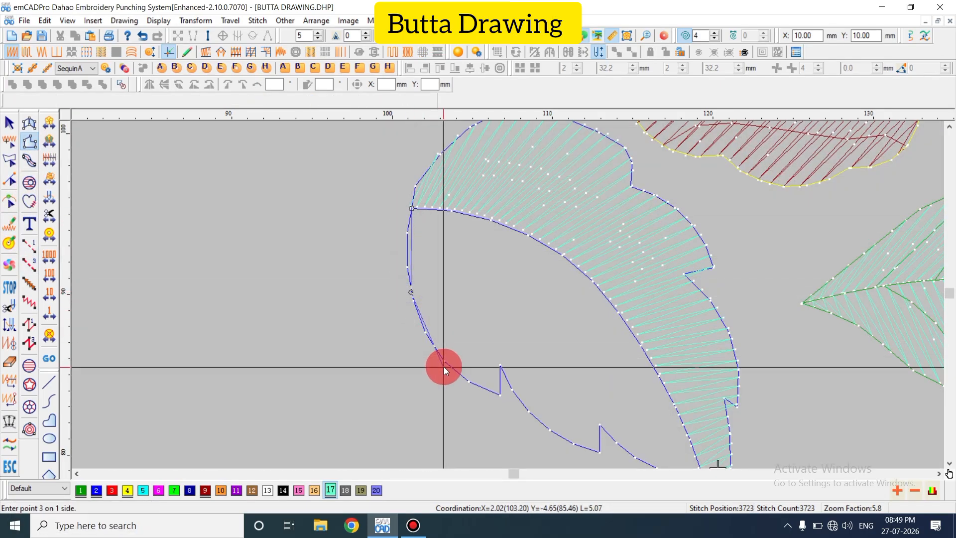
right_click(449, 364)
left_click(500, 367)
left_click(499, 394)
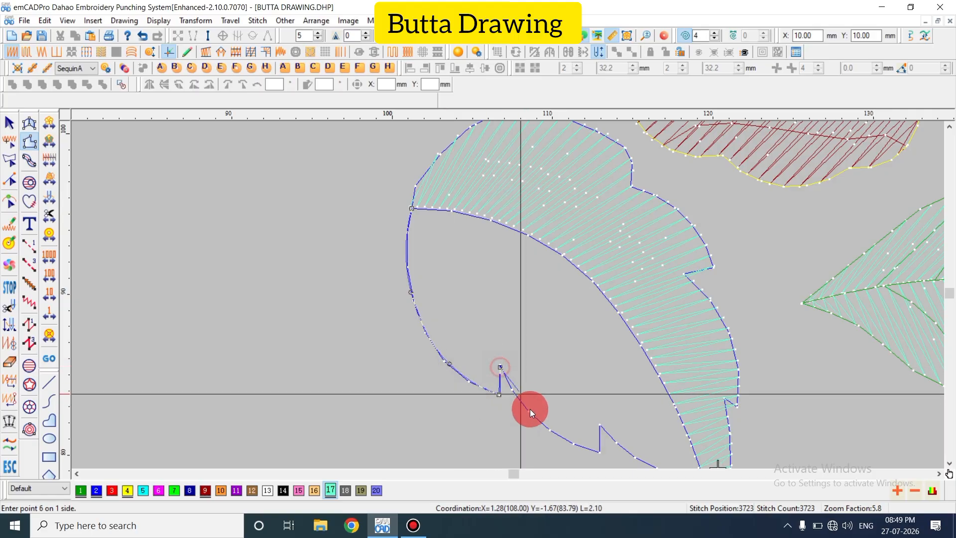
Trace the remaining lower edge through the second serration to the leaf tip and finish the fill's first side
right_click(545, 427)
scroll(546, 427, "down", 2)
left_click(601, 358)
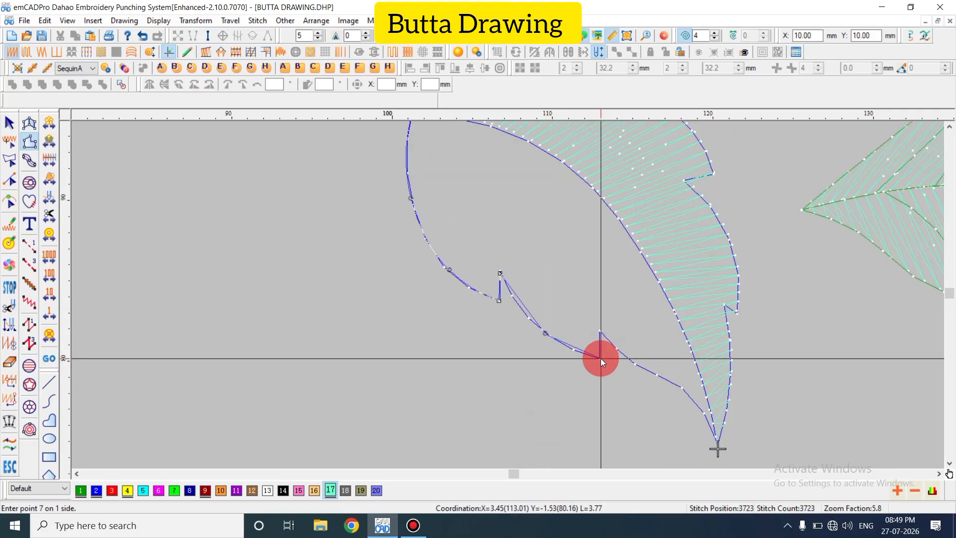
left_click(599, 330)
right_click(636, 363)
right_click(679, 385)
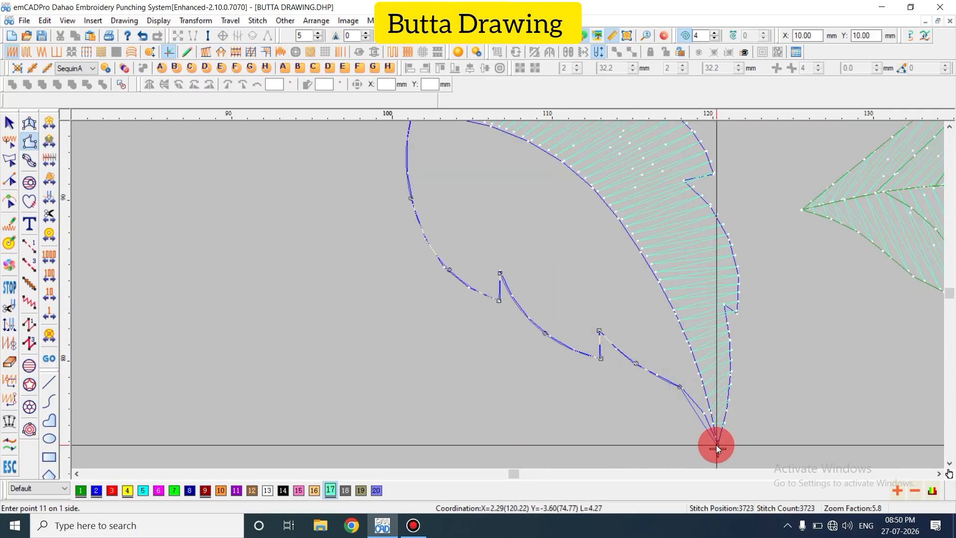
left_click(716, 443)
key("Return")
Trace the midrib from stem end to tip as the second side and generate the lower-half fill
scroll(402, 205, "up", 2)
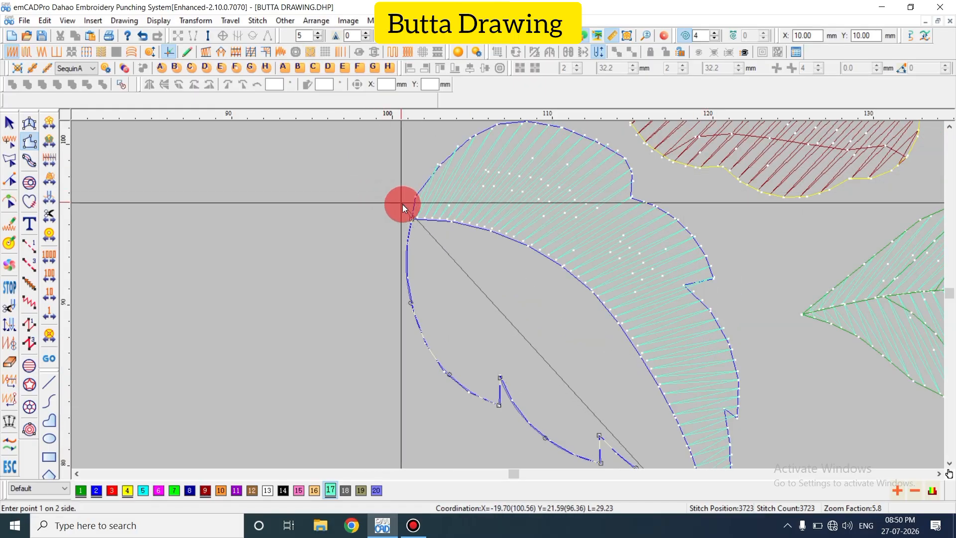
left_click(411, 218)
right_click(528, 246)
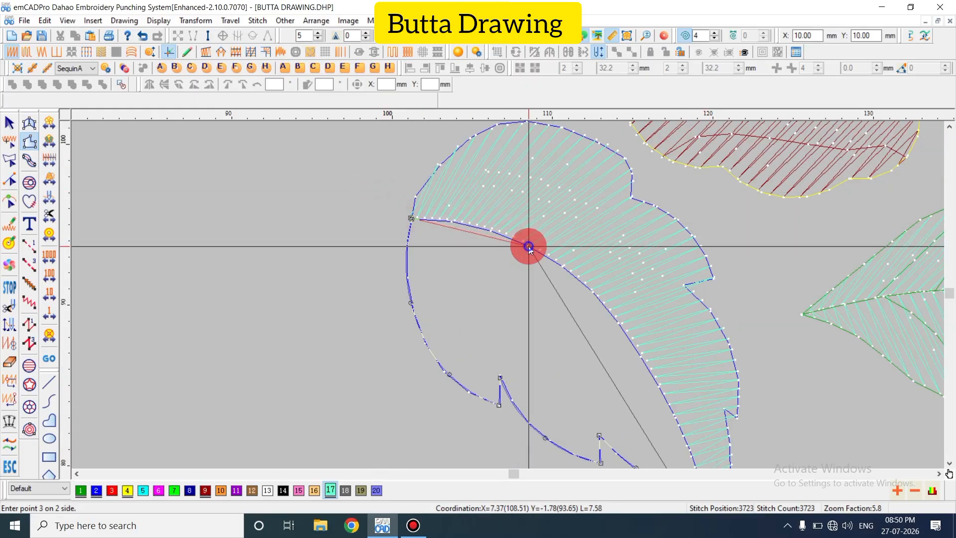
right_click(629, 334)
key("BackSpace")
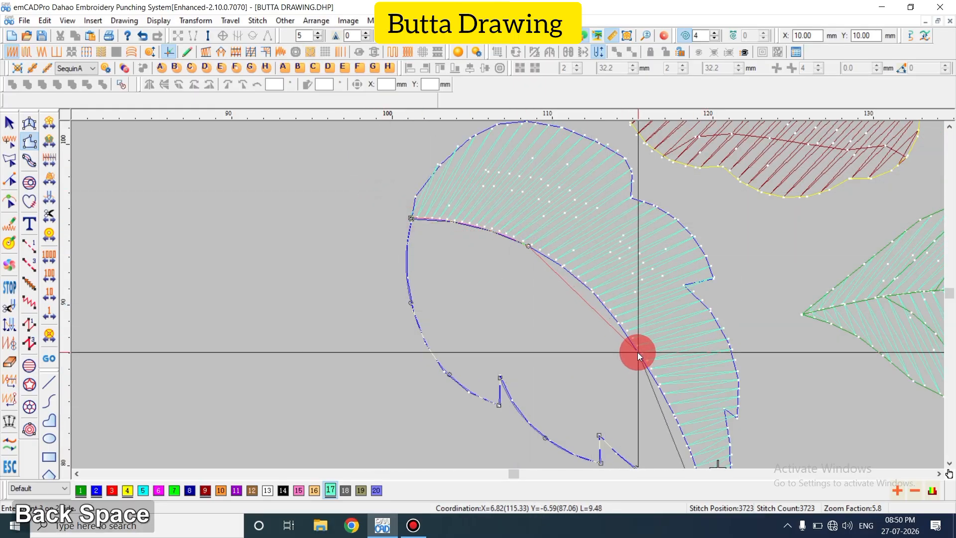
right_click(637, 351)
scroll(692, 383, "down", 2)
right_click(692, 368)
scroll(698, 370, "down", 2)
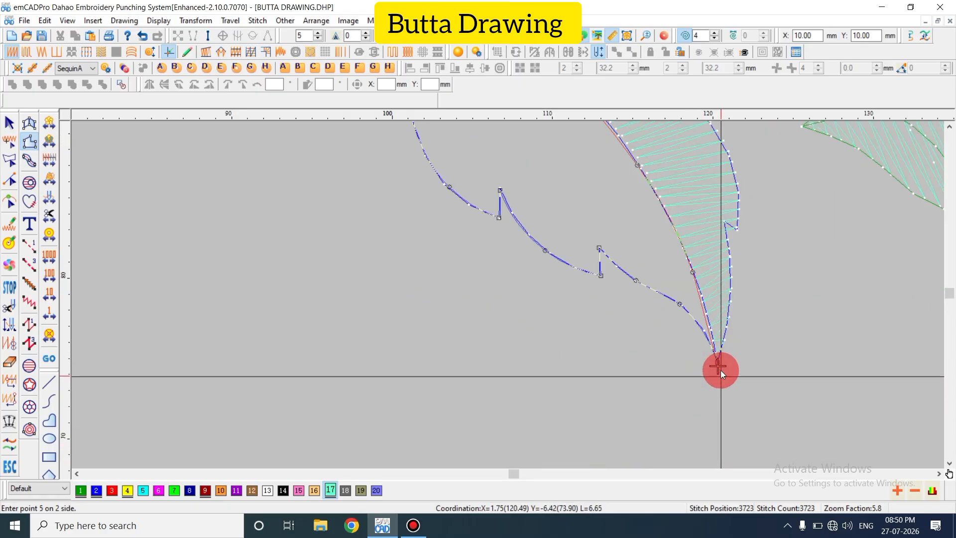
left_click(717, 361)
key("Return")
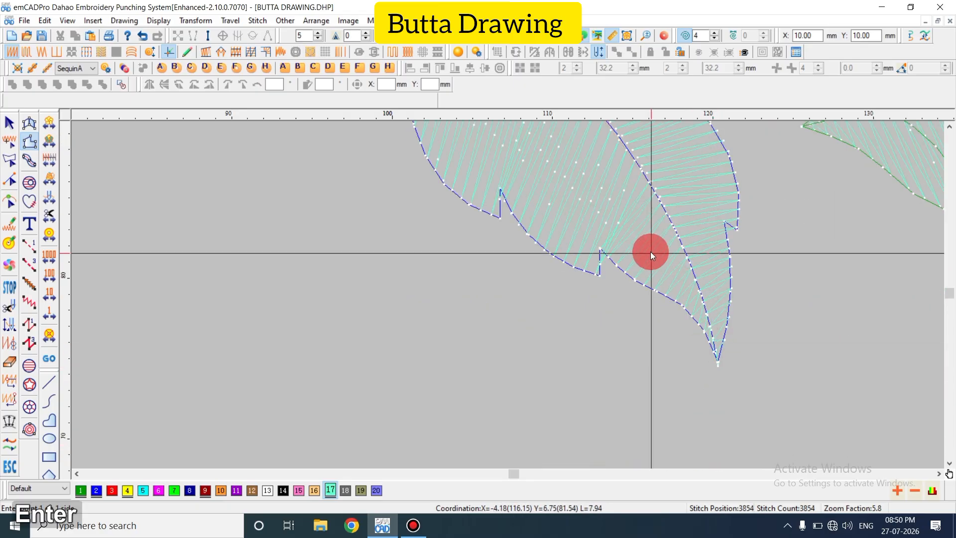
scroll(623, 249, "up", 2)
key("Escape")
Isolate the blue objects, recolour the leaf outline and midrib dark green, thread code 1, and show all objects again
key("shift+z")
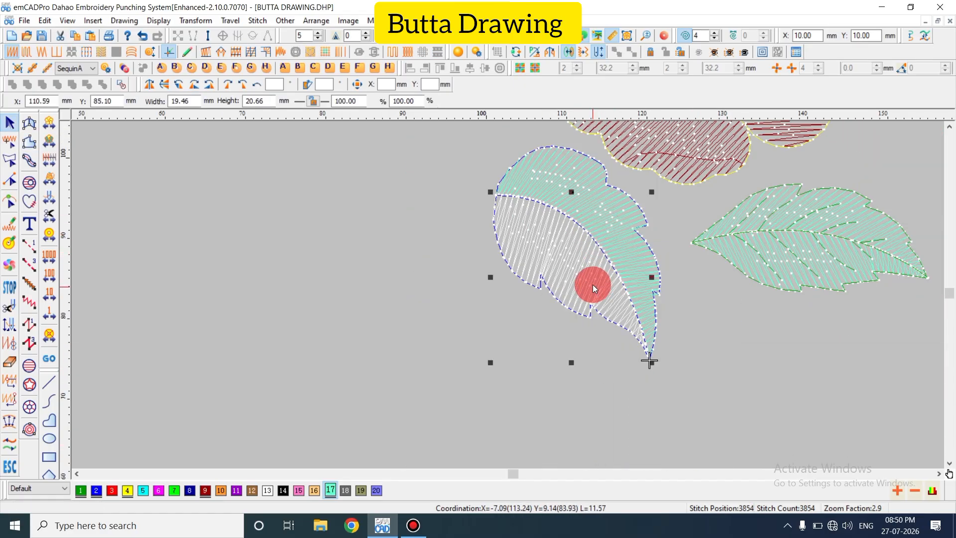
key("alt+v")
left_click(404, 191)
key("Return")
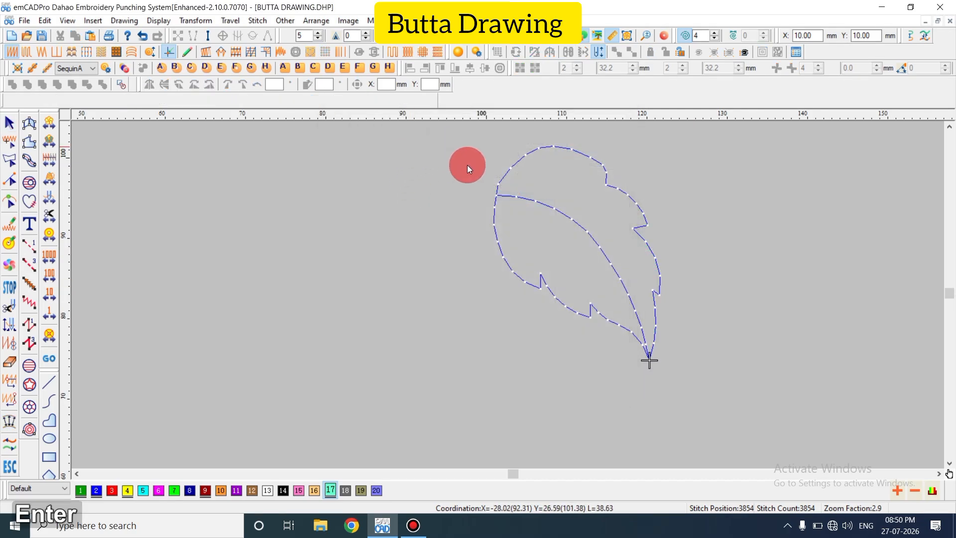
key("shift+z")
left_click_drag(504, 363, 471, 375)
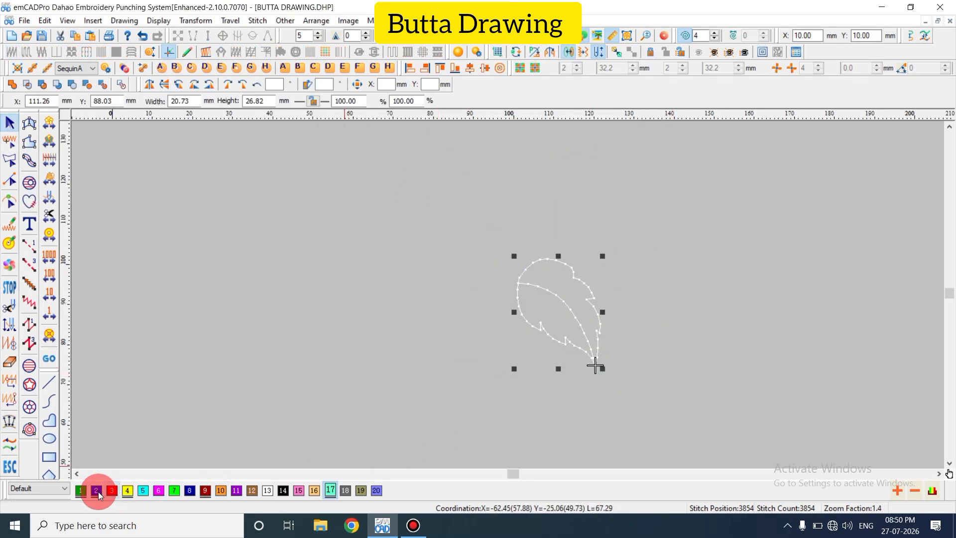
left_click(80, 493)
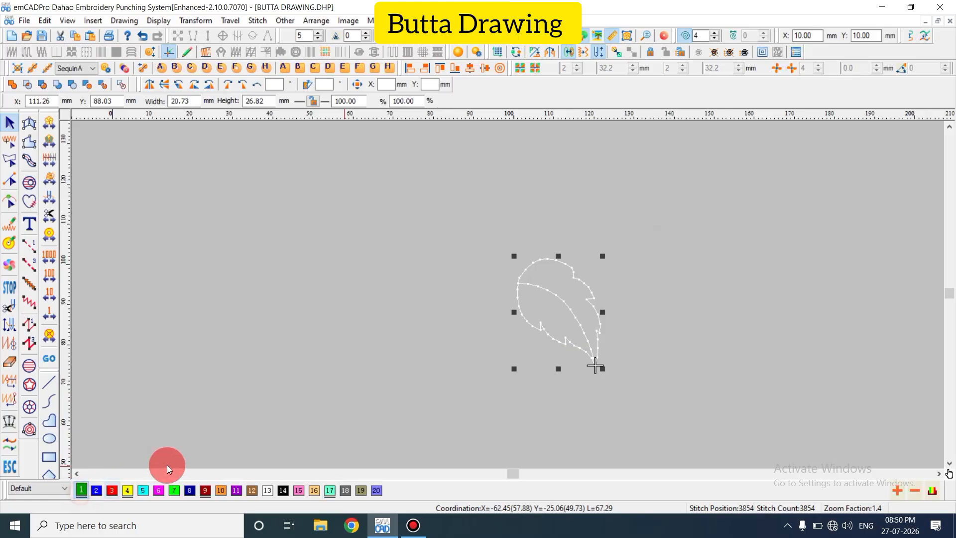
key("shift+v")
Inspect the filled and outlined leaf close up in the realistic stitch view and check the list of thread colours
key("z")
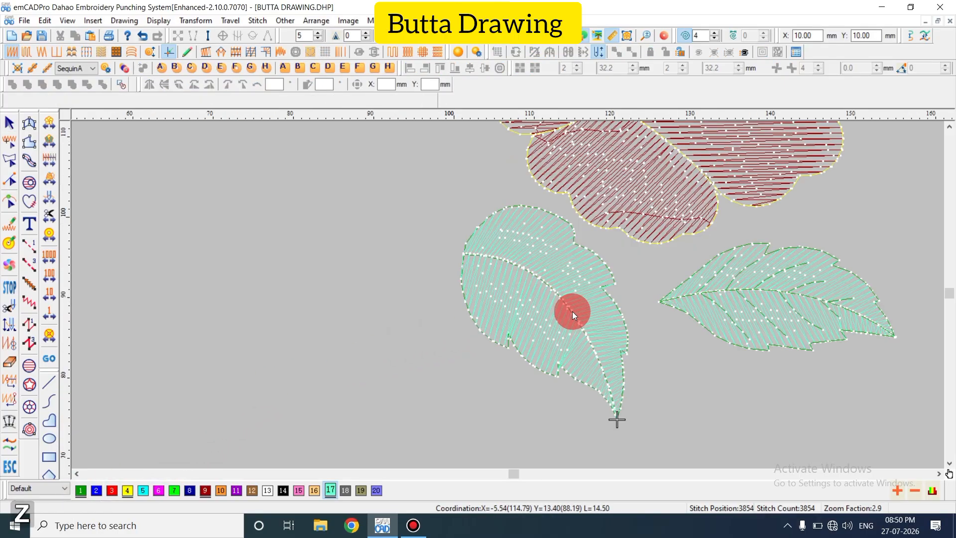
key("z")
key("alt+v")
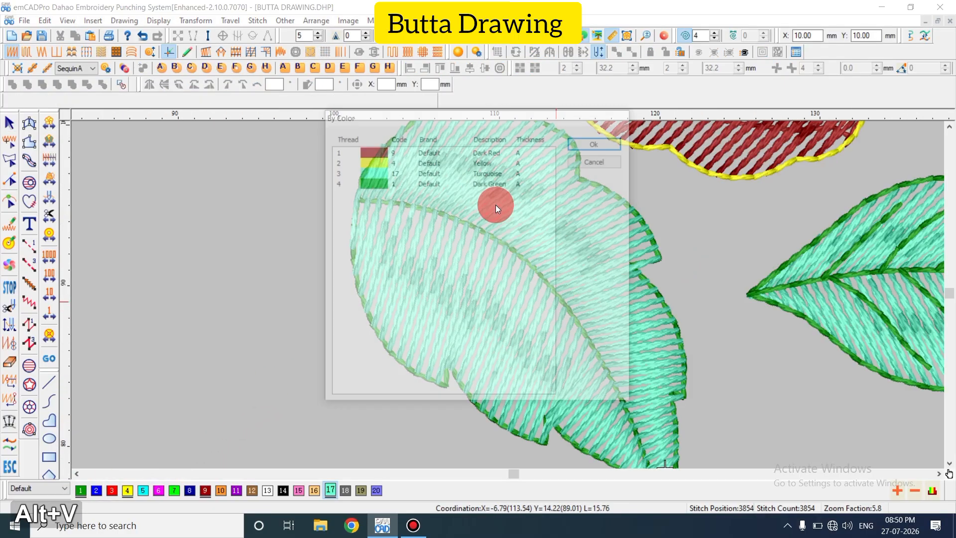
key("Escape")
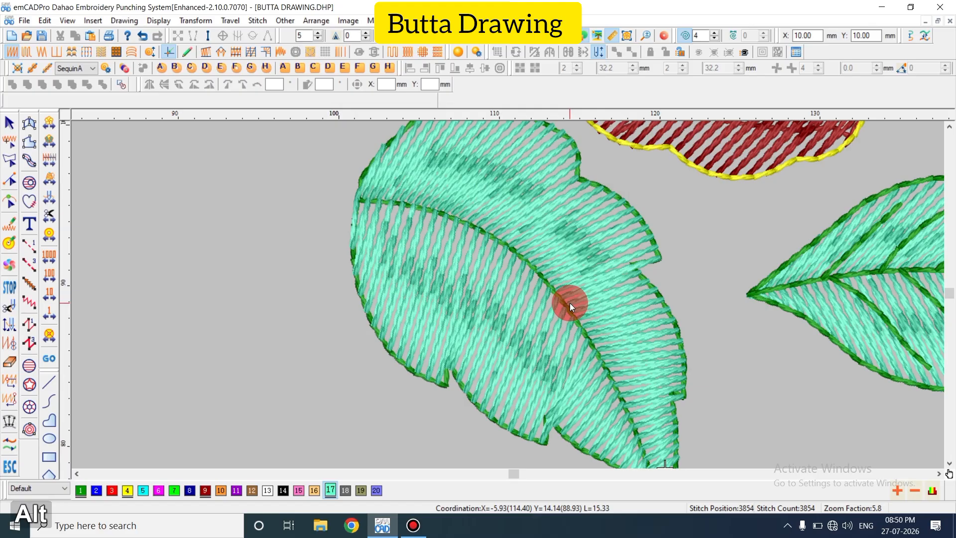
Isolate the dark green objects, cut and paste the rounded leaf's outline and midrib to stitch after its fill, and show all objects
key("alt+v")
left_click(414, 180)
key("Return")
key("shift+z")
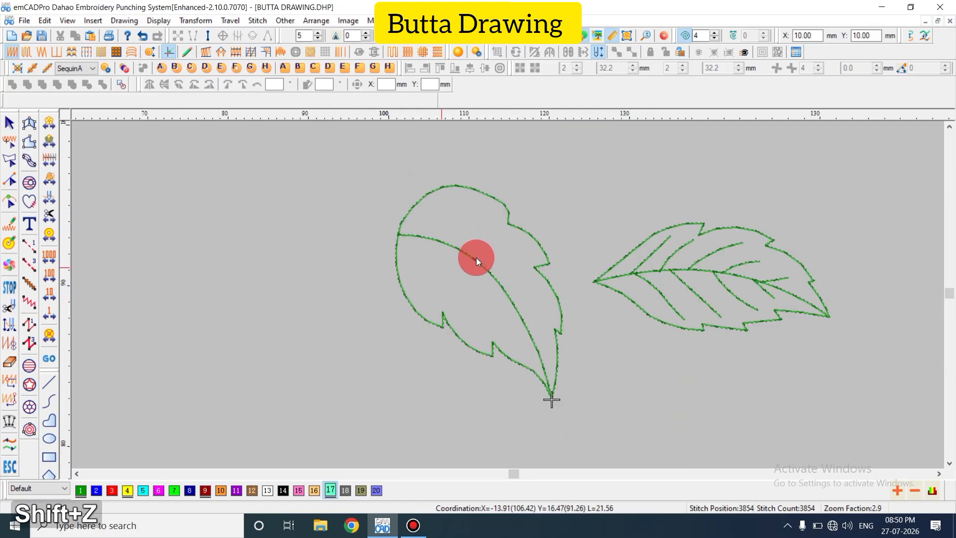
key("t")
left_click_drag(360, 168, 597, 376)
key("ctrl+x")
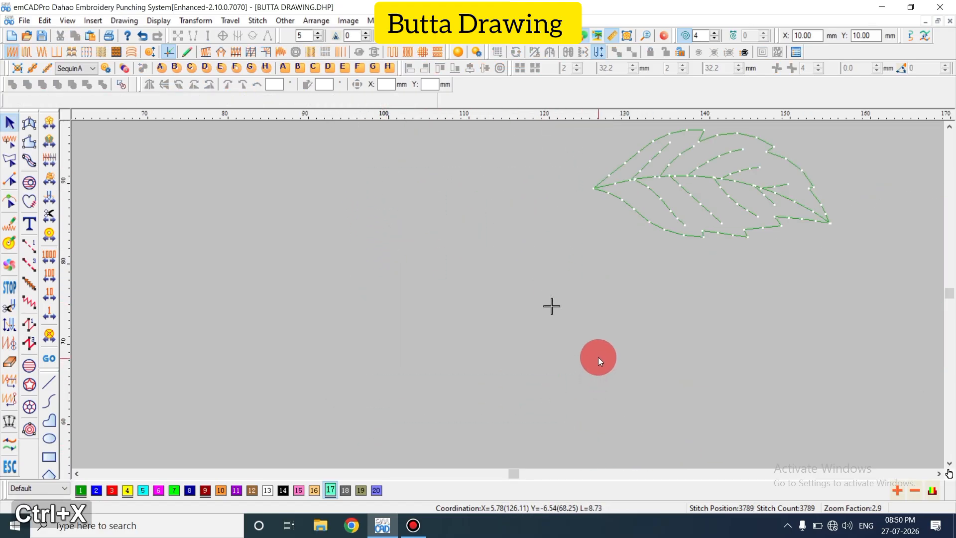
key("ctrl+v")
key("Escape")
key("shift+s")
key("z")
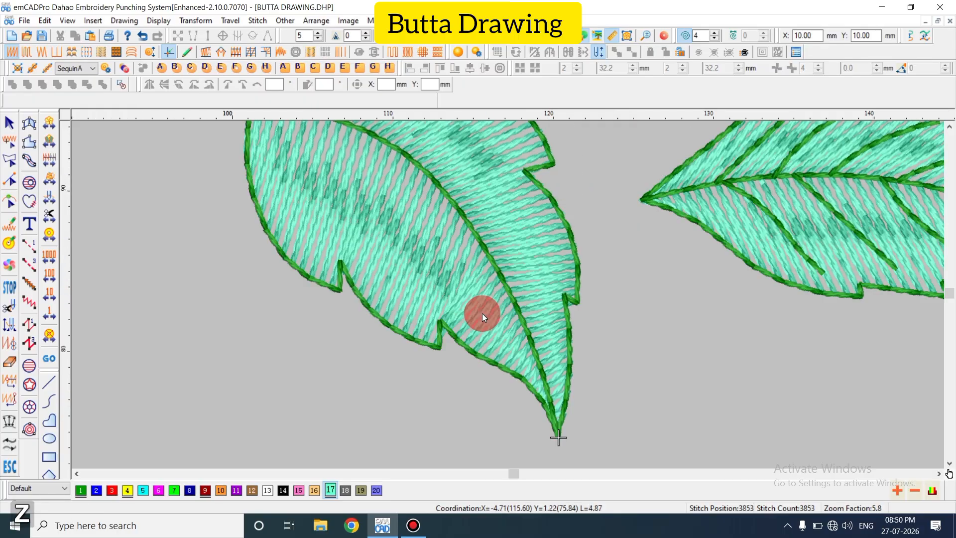
Trace the uppermost vein of the rounded leaf as a single running stitch from the midrib's stem end over the drawing
key("t")
key("d")
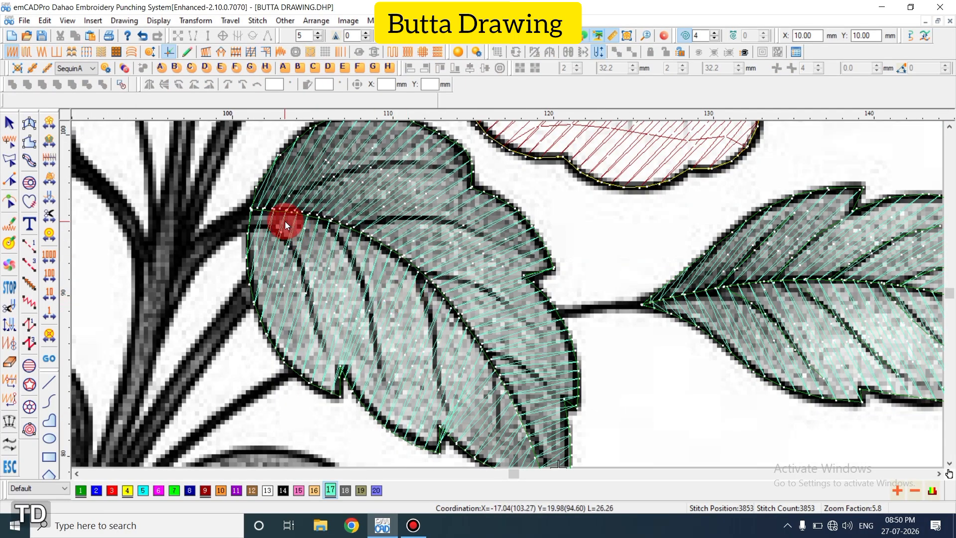
scroll(285, 221, "up", 1)
key("shift+n")
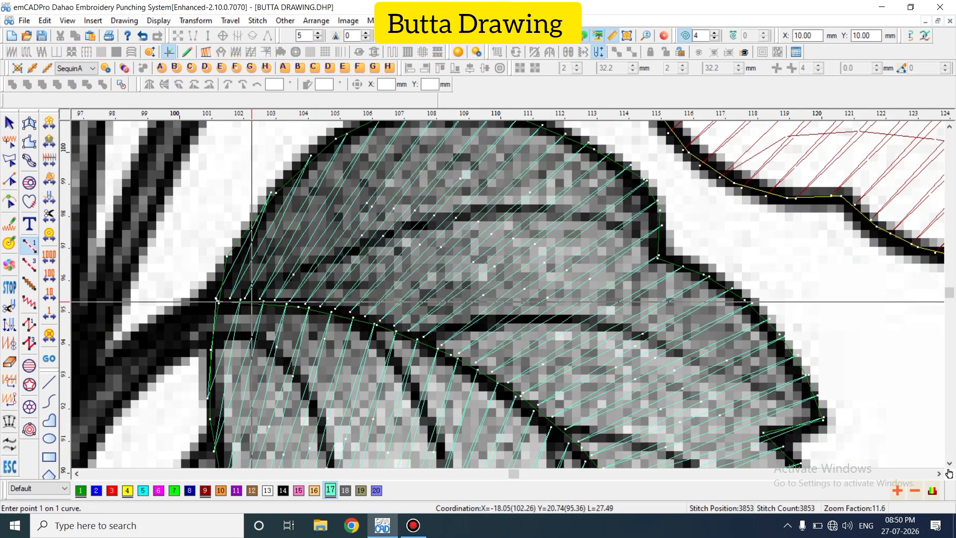
left_click(378, 237)
left_click(506, 208)
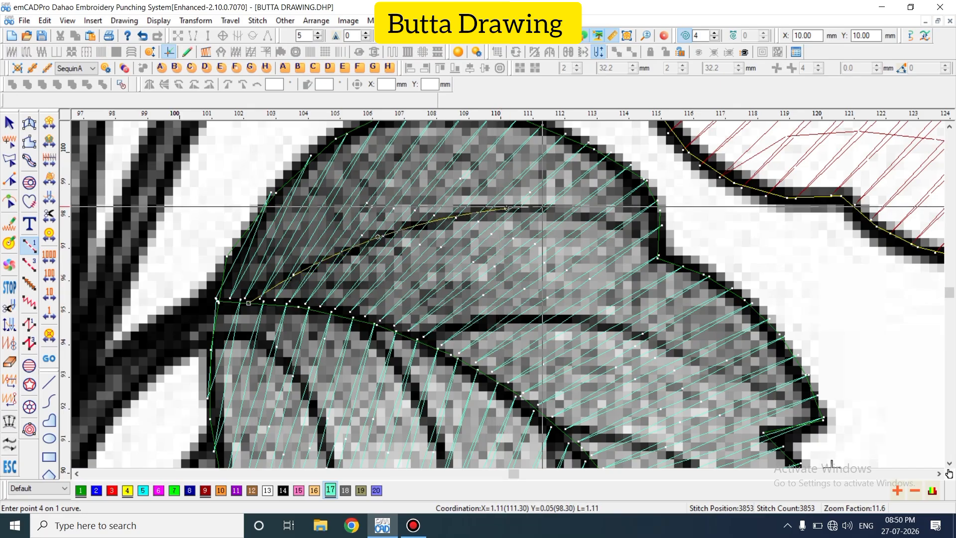
left_click(620, 226)
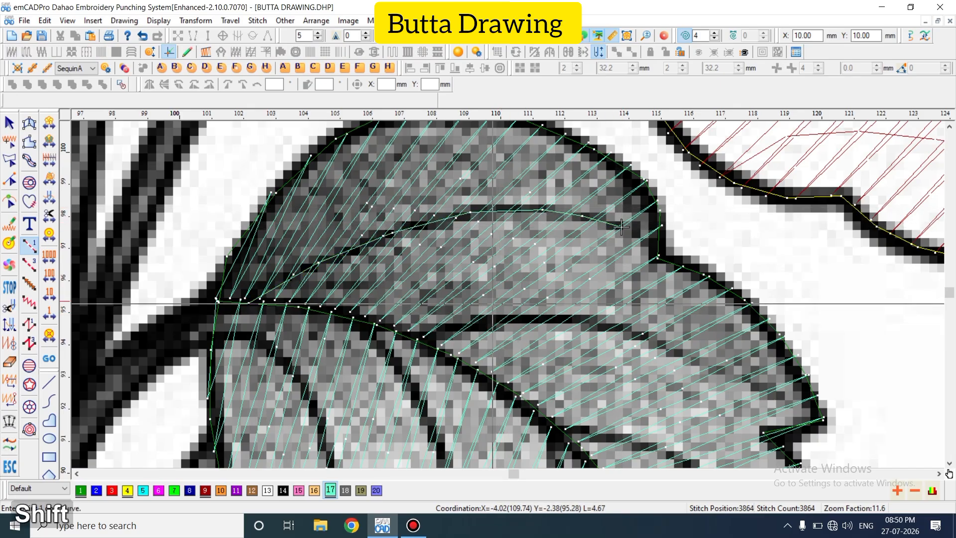
Choose dark green, thread code 1, as the stitch colour and trace the second vein of the leaf's upper half
left_click(447, 215)
left_click(90, 492)
key("Escape")
left_click(25, 264)
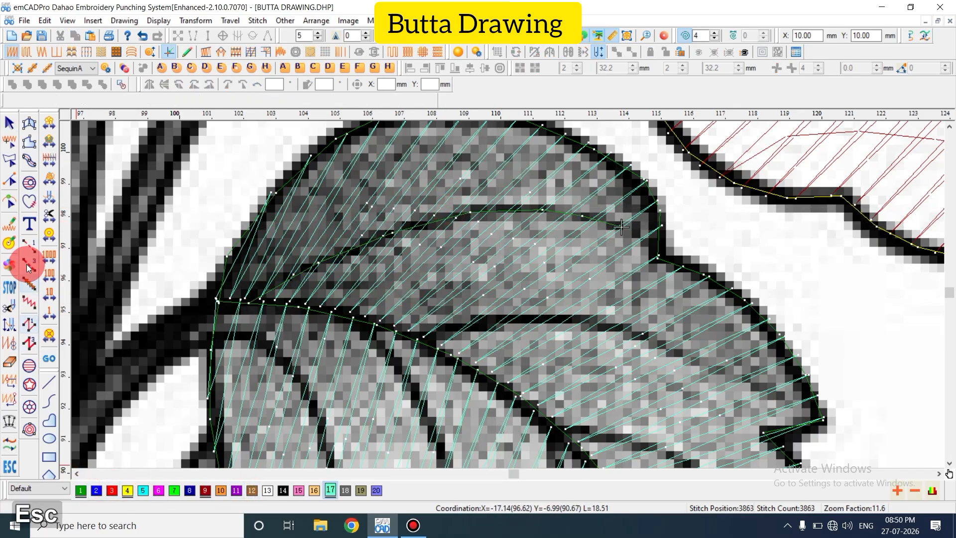
left_click(82, 491)
left_click(399, 363)
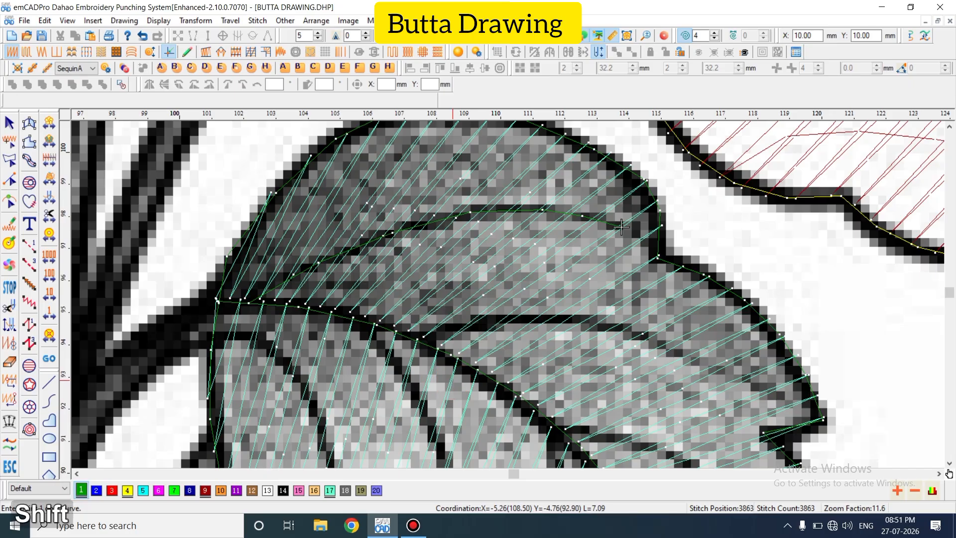
key("shift+n")
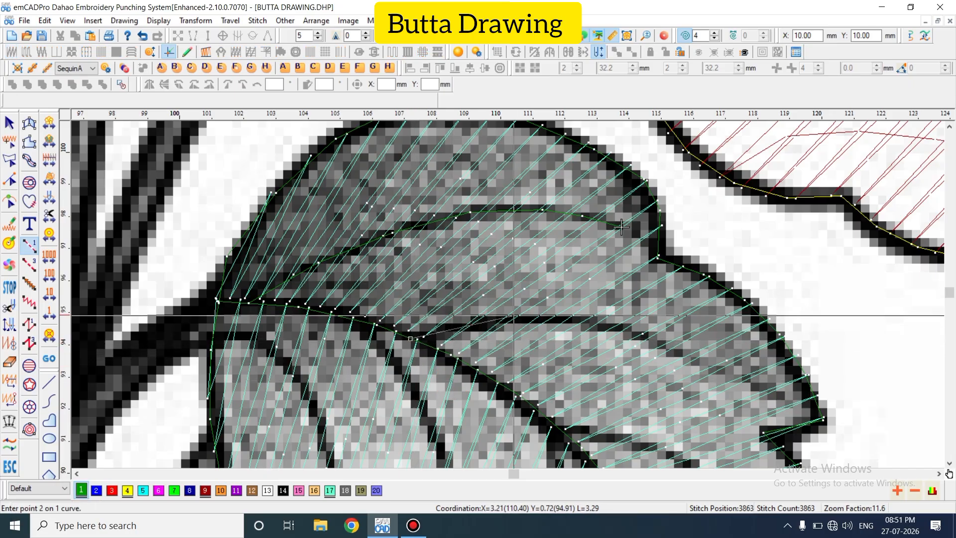
left_click(784, 395)
key("Return")
Trace the third and fourth veins of the leaf's upper half from the midrib outward as running stitches
scroll(682, 329, "down", 1)
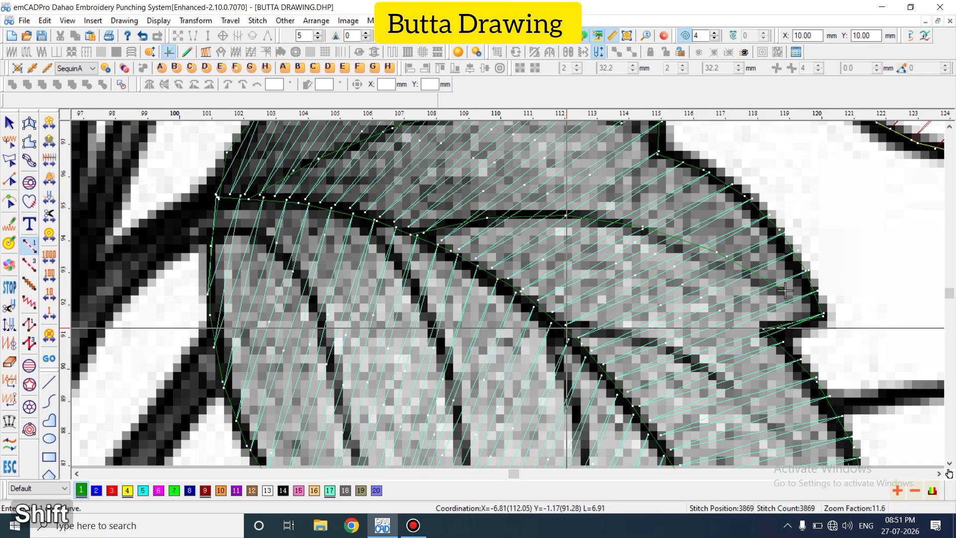
scroll(566, 321, "down", 1, "shift")
left_click(563, 223)
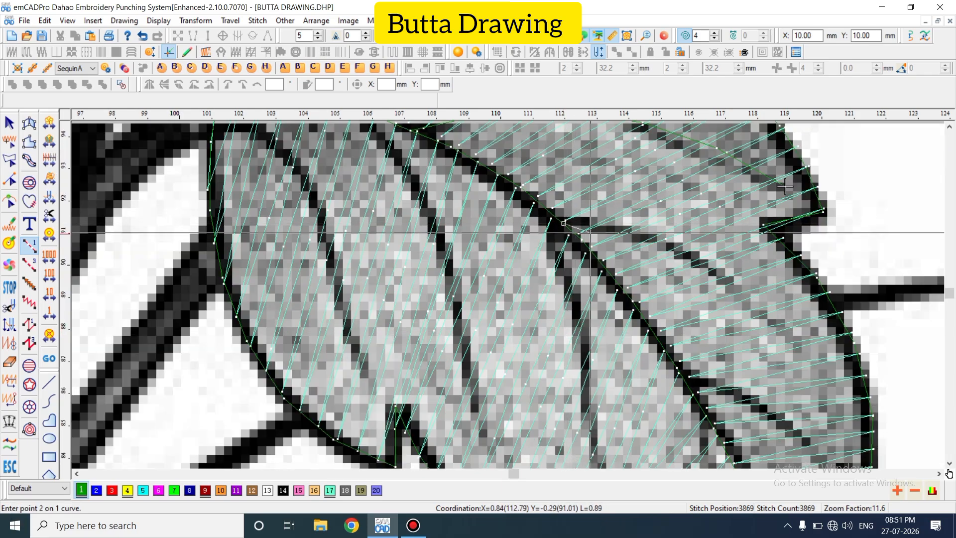
left_click(776, 325)
key("Return")
scroll(777, 325, "down", 1)
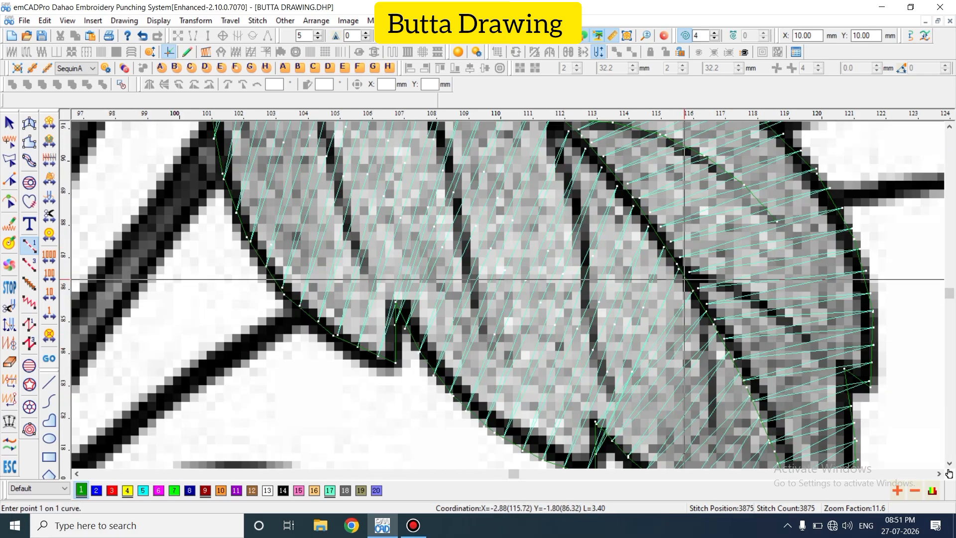
left_click(684, 279)
left_click(775, 308)
left_click(815, 344)
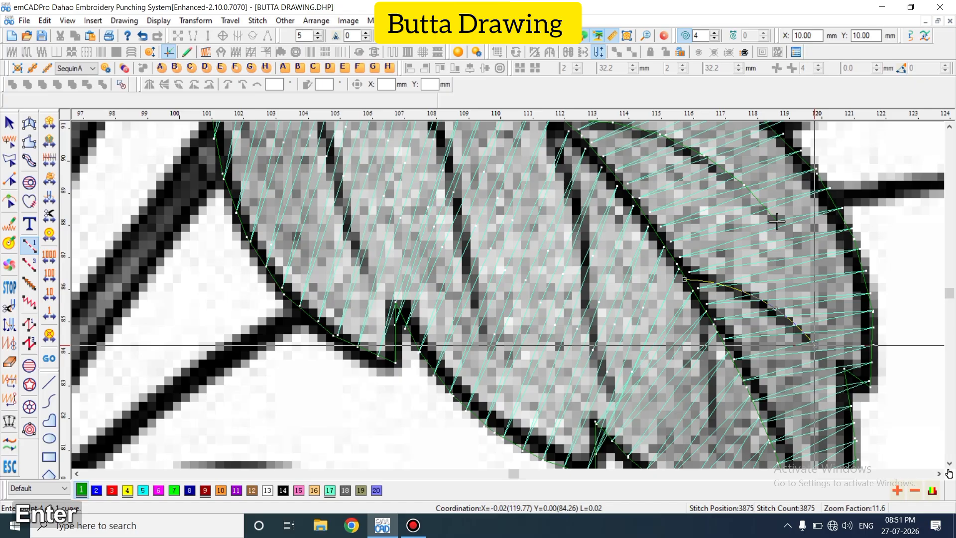
key("Return")
Trace the first vein of the leaf's lower half from the stem end down along the drawn line
scroll(815, 344, "up", 2)
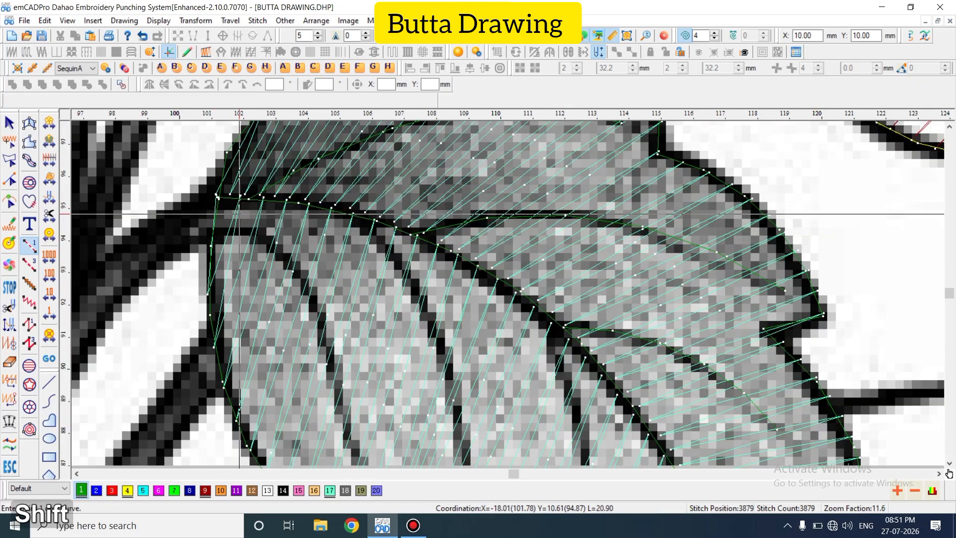
left_click(222, 197)
left_click(290, 261)
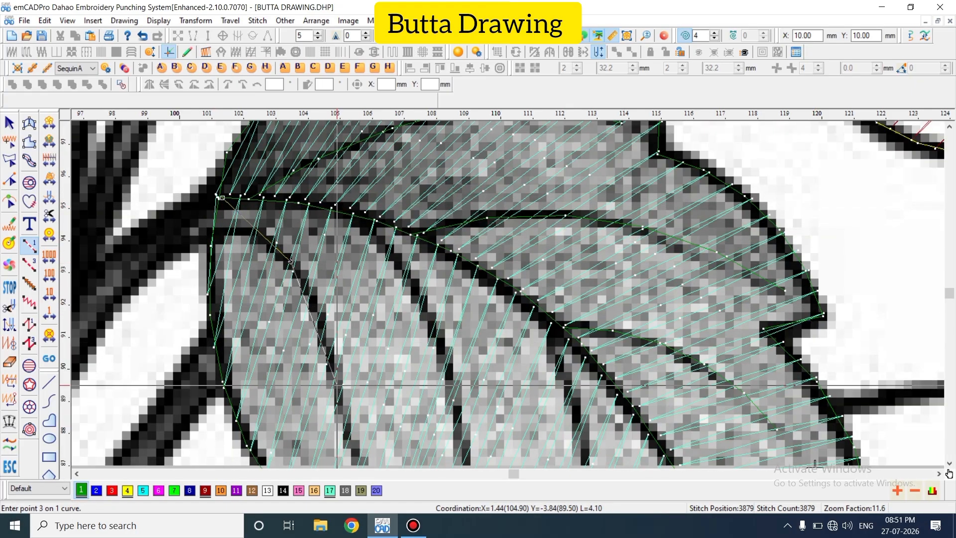
left_click(337, 384)
scroll(337, 385, "down", 1)
left_click(362, 377)
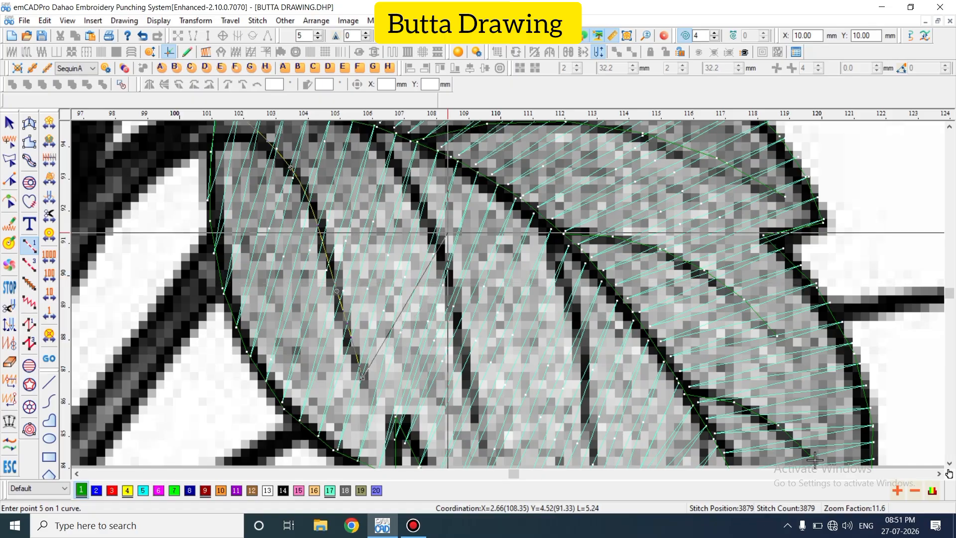
key("Return")
Trace the second vein of the leaf's lower half from the midrib down to its drawn end
scroll(447, 232, "up", 1)
key("shift+n")
left_click(360, 230)
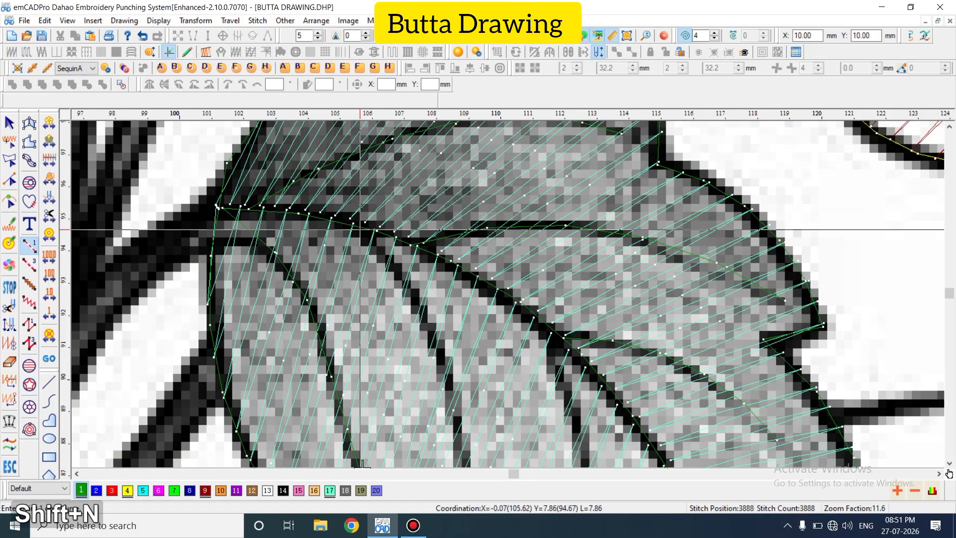
left_click(444, 365)
scroll(444, 365, "down", 2)
left_click(471, 331)
key("Return")
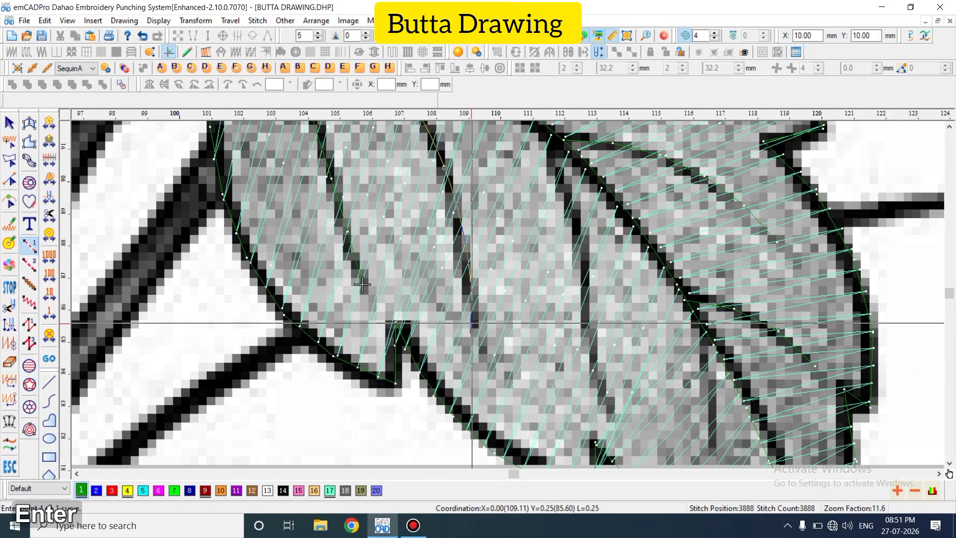
Trace the third vein of the leaf's lower half from the midrib towards the serration near the tip
scroll(478, 318, "up", 1)
scroll(572, 264, "down", 1)
key("shift+n")
left_click(553, 138)
scroll(554, 179, "up", 1)
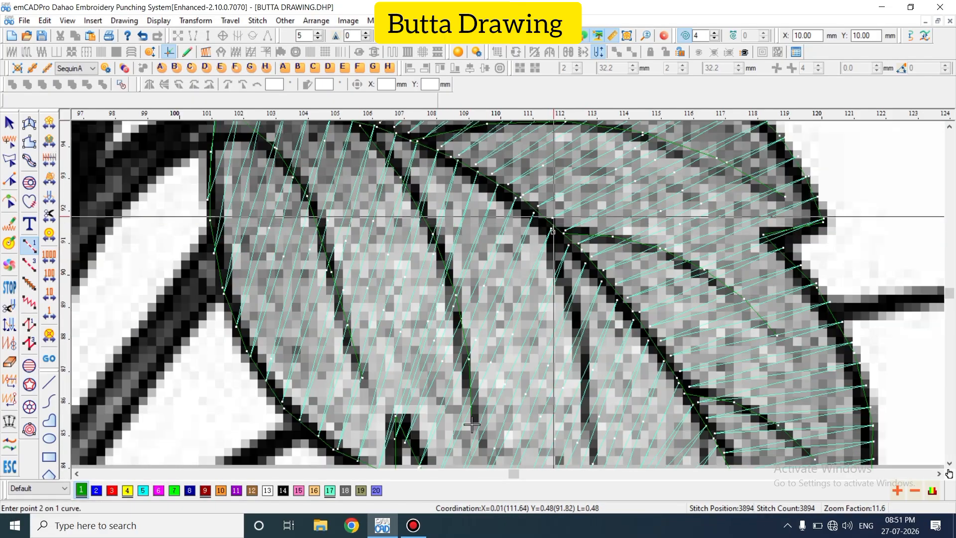
left_click(585, 350)
scroll(595, 423, "down", 1)
left_click(596, 390)
key("Return")
Trace the short fourth vein of the leaf's lower half, nearest the tip, with a running stitch
scroll(602, 379, "down", 1)
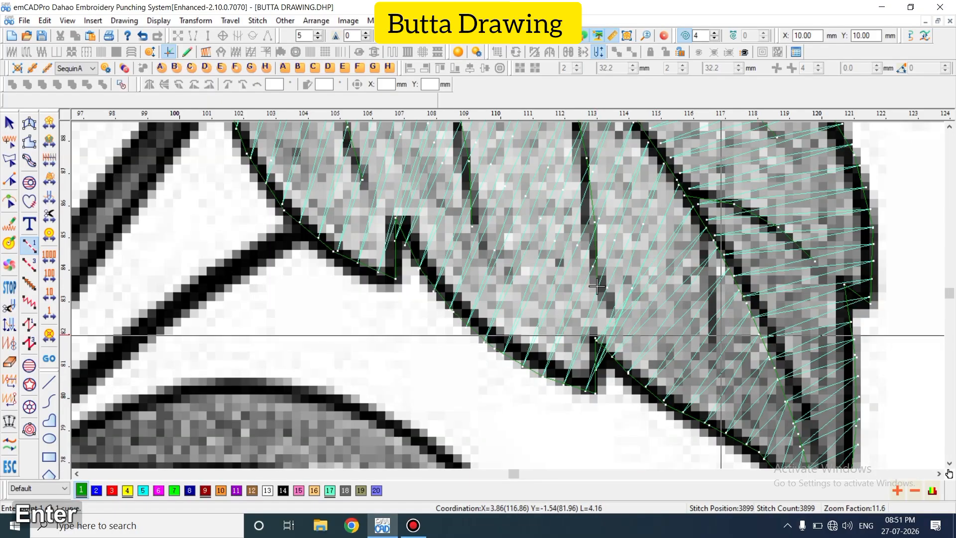
key("shift+n")
left_click(696, 214)
left_click(712, 347)
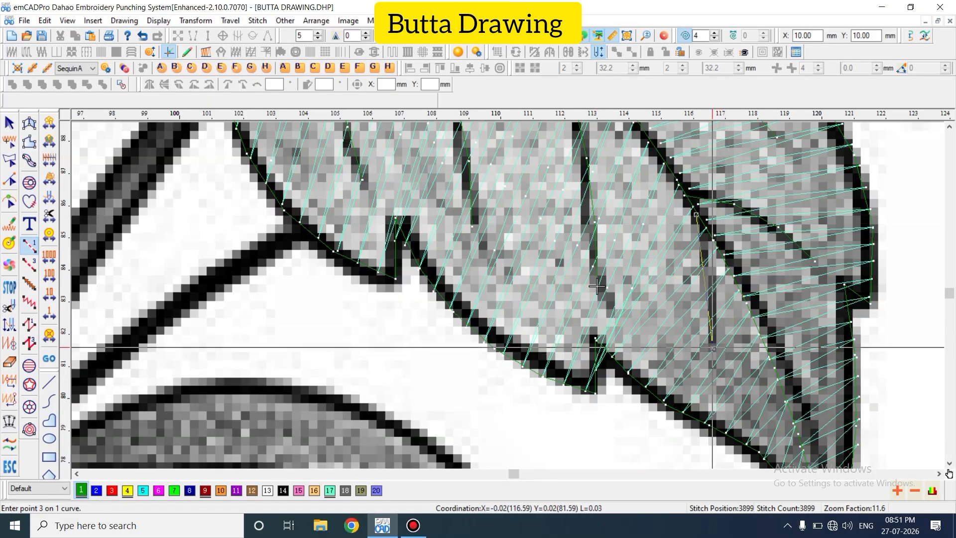
key("Return")
Leave the running stitch tool and inspect the veined leaf in the realistic stitch view, with and without the background drawing
scroll(597, 285, "down", 1)
key("shift+z")
key("z")
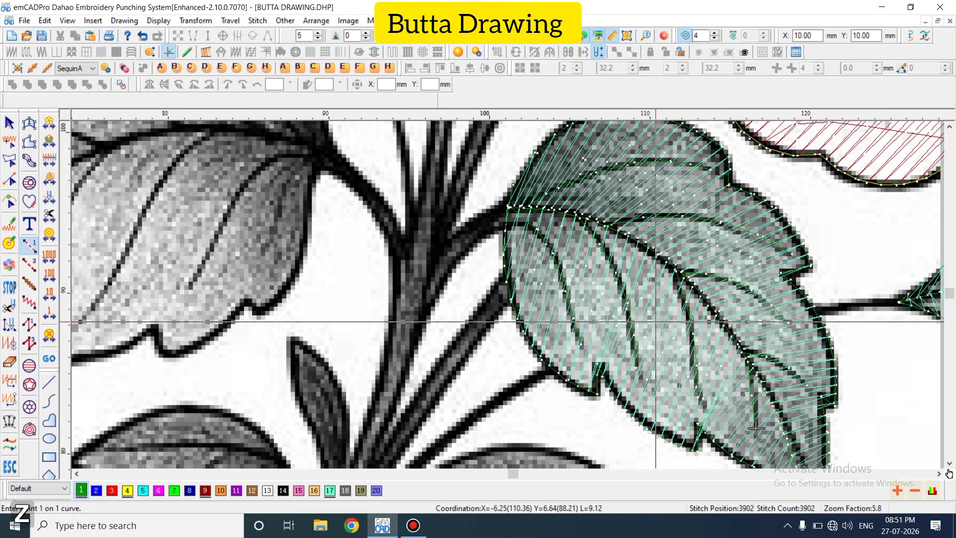
key("shift+z")
key("d")
key("z")
key("shift+z")
key("shift+z")
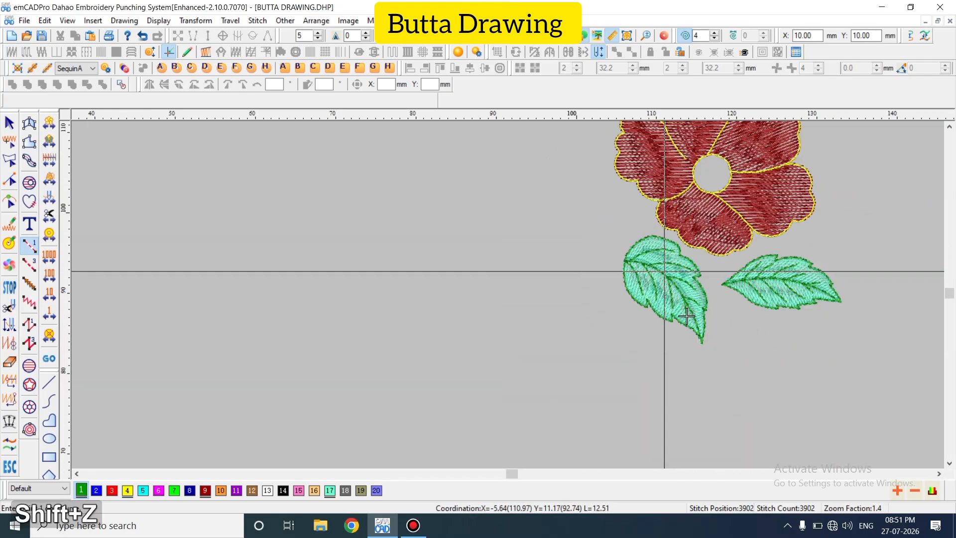
key("Escape")
key("d")
key("z")
key("shift+z")
key("shift+z")
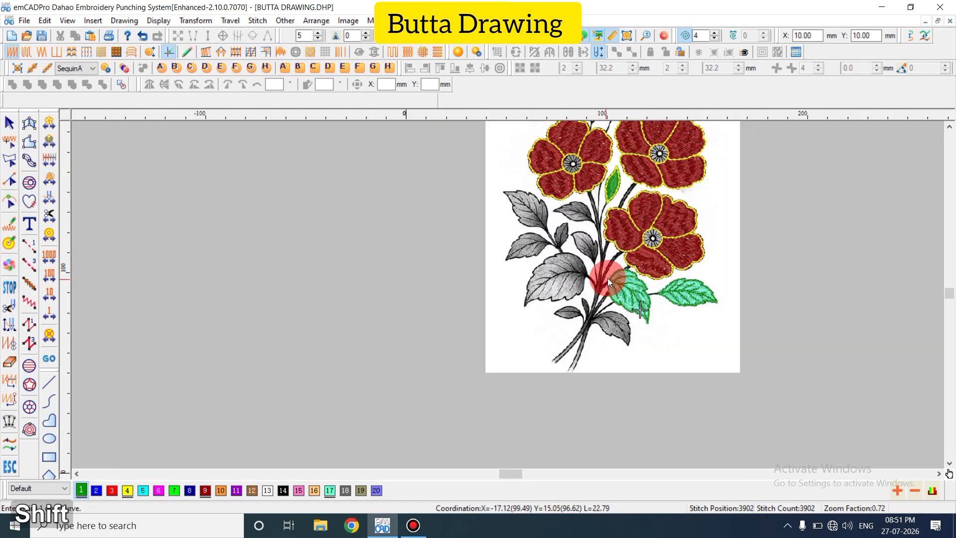
key("d")
key("z")
key("shift+z")
key("z")
key("shift+z")
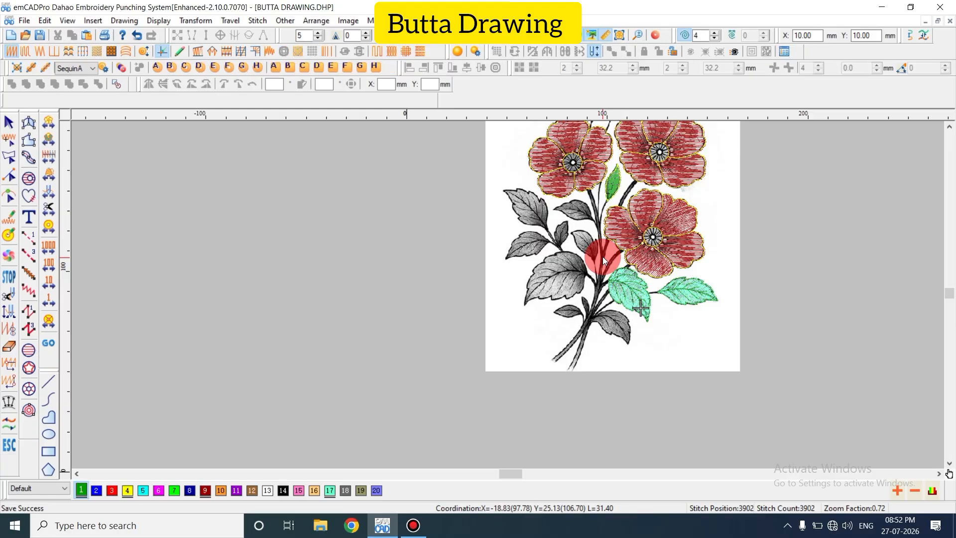
Examine the finished veins close up and compare both turquoise leaves with the rest of the bouquet
key("z")
key("z")
key("z")
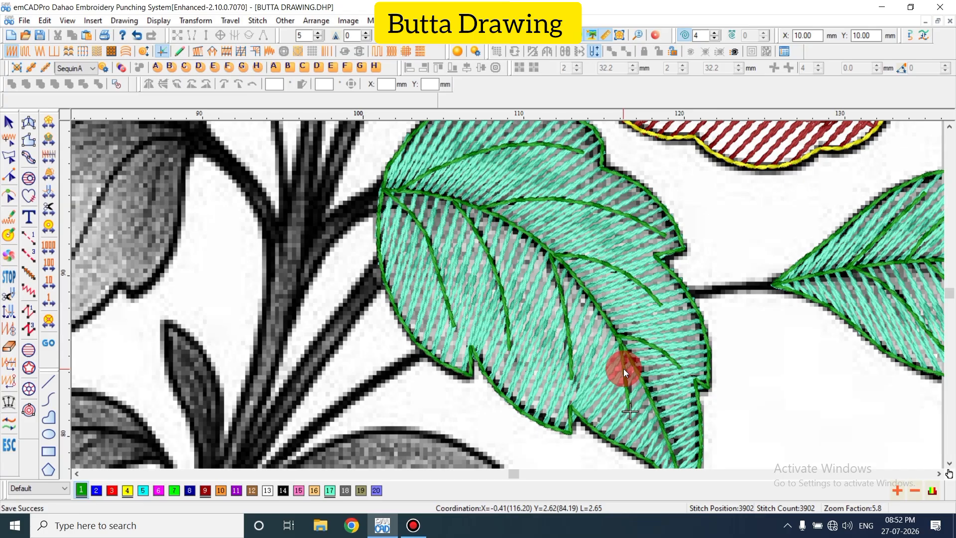
key("shift+z")
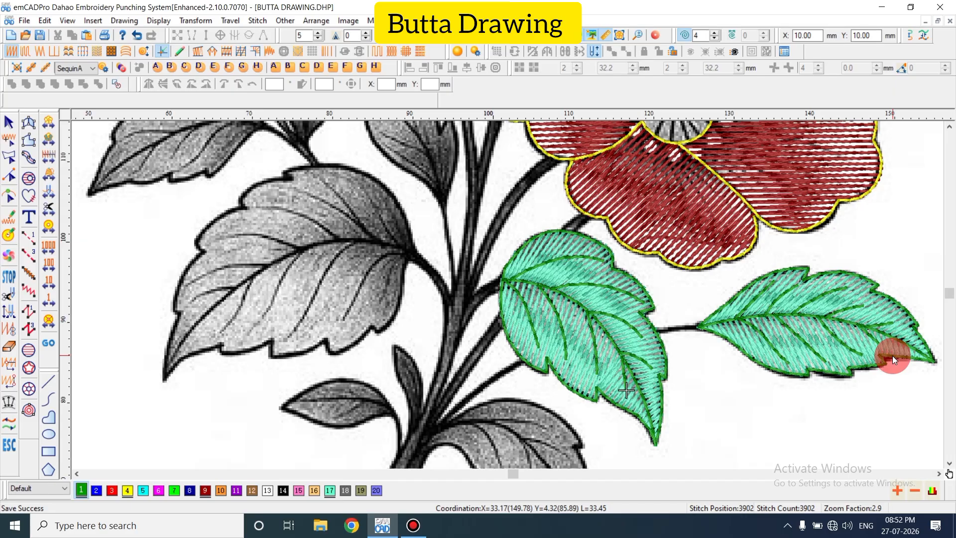
key("shift+z")
key("shift+z")
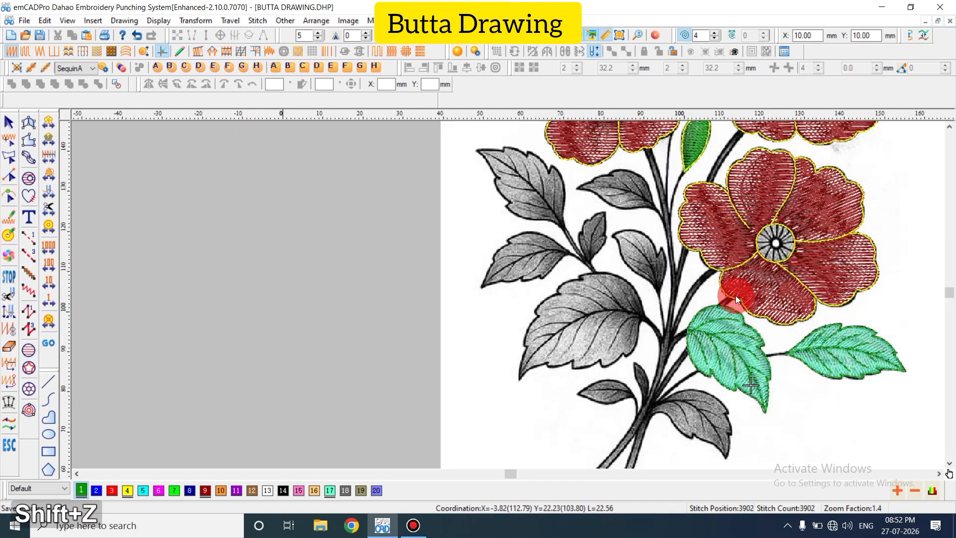
key("shift+z")
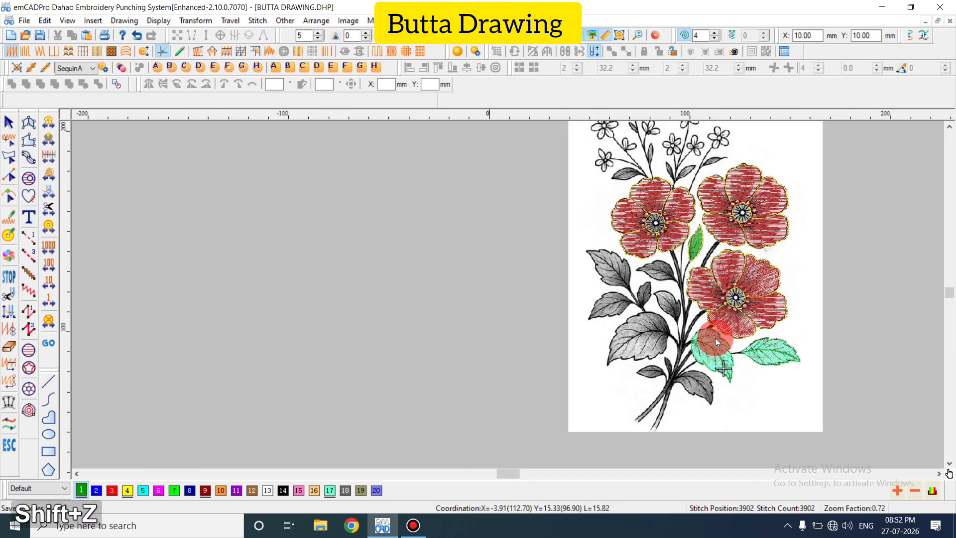
Survey the whole bouquet for the leaves and stems still to digitize, ending at the large untraced leaf beside the main stem
key("z")
key("z")
key("shift+z")
key("z")
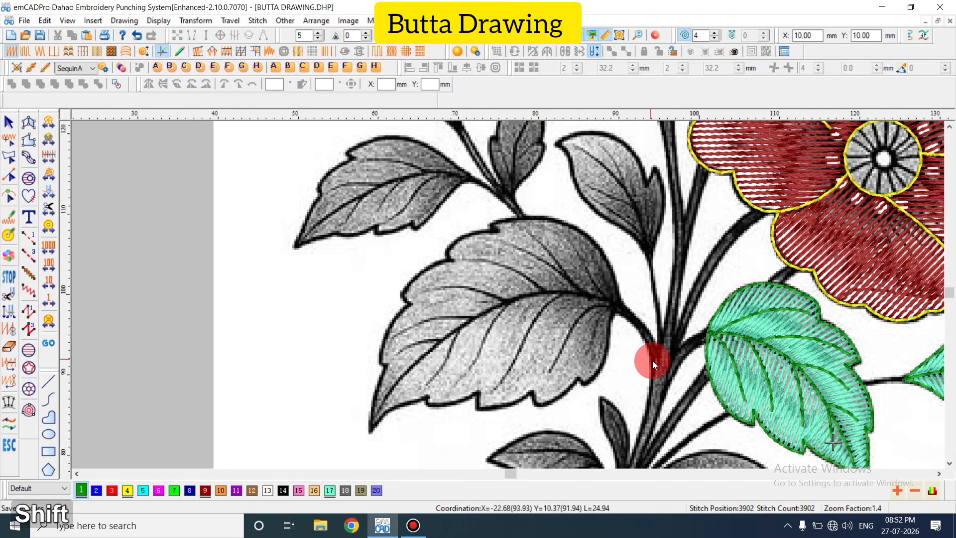
key("shift+z")
key("z")
key("shift+z")
key("shift+z")
key("z")
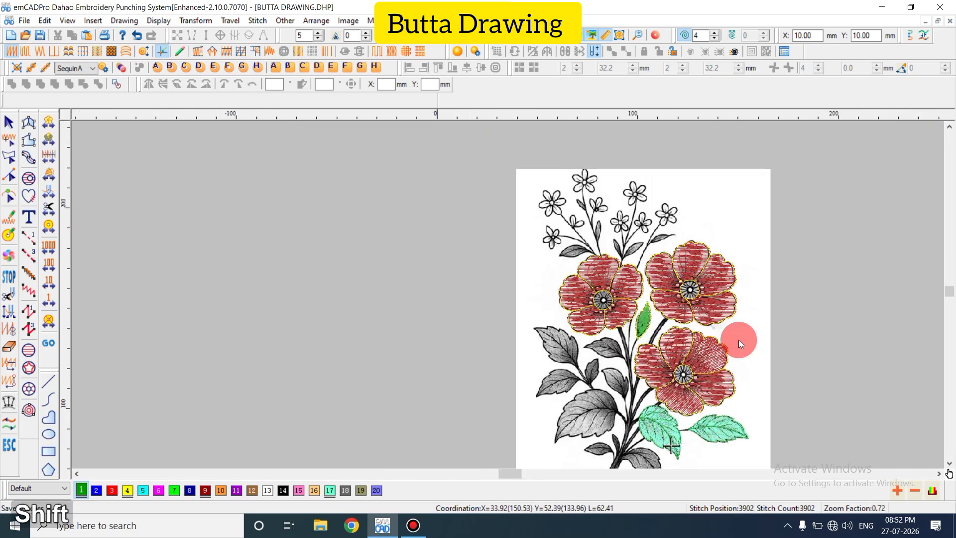
key("shift+z")
key("z")
scroll(699, 369, "down", 3)
key("z")
key("z")
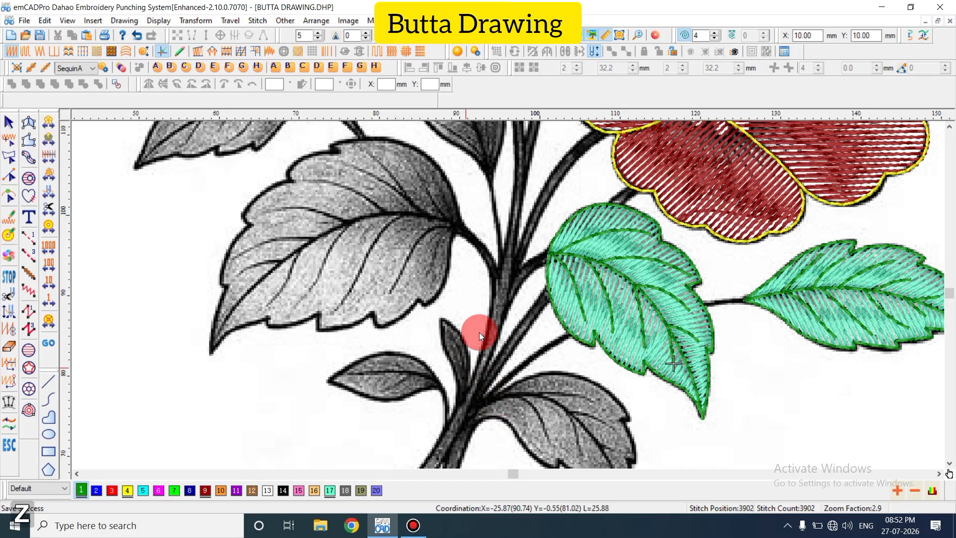
key("shift+z")
key("z")
scroll(507, 298, "up", 2)
scroll(507, 362, "down", 2)
scroll(506, 363, "up", 4)
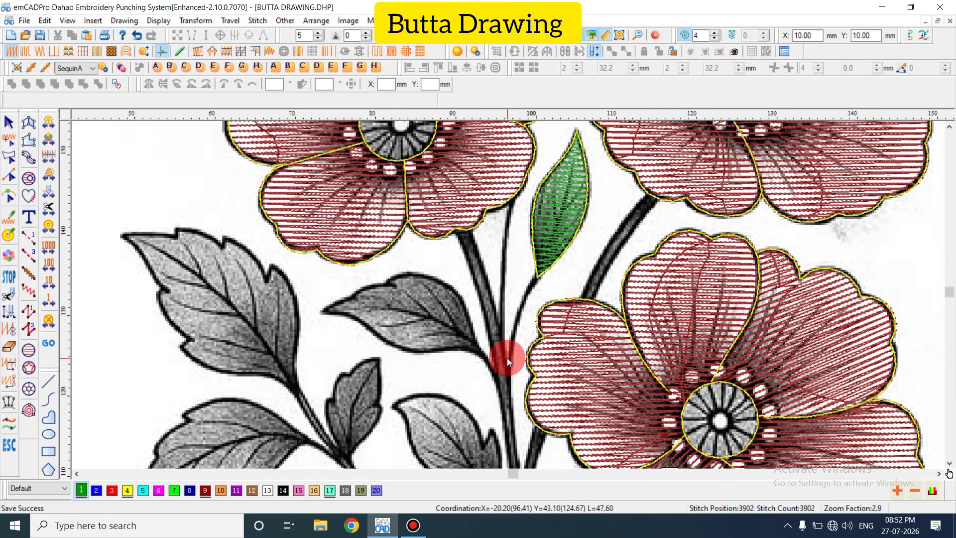
scroll(507, 357, "down", 4)
key("shift+z")
key("z")
key("z")
scroll(409, 346, "up", 2)
key("shift+z")
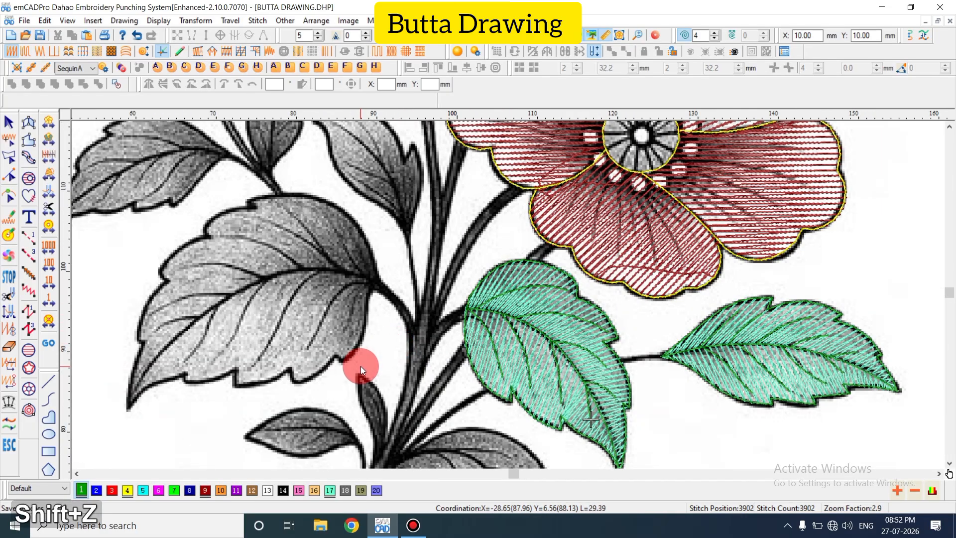
Survey the flowers, small sprigs and remaining leaves of the bouquet, ending at the small notched leaf above the large one
scroll(453, 271, "up", 5)
key("shift+z")
scroll(354, 358, "up", 3)
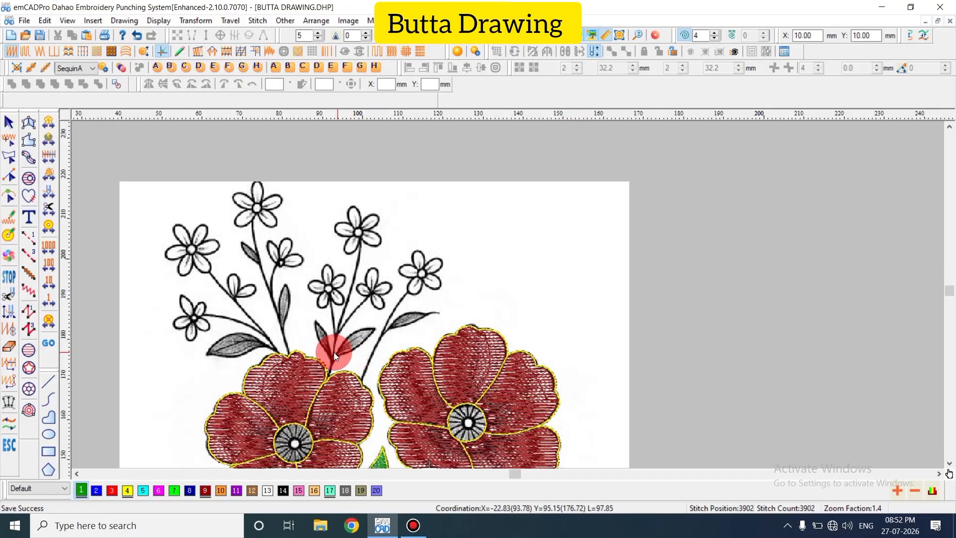
key("shift+z")
key("shift+z")
key("z")
key("z")
key("z")
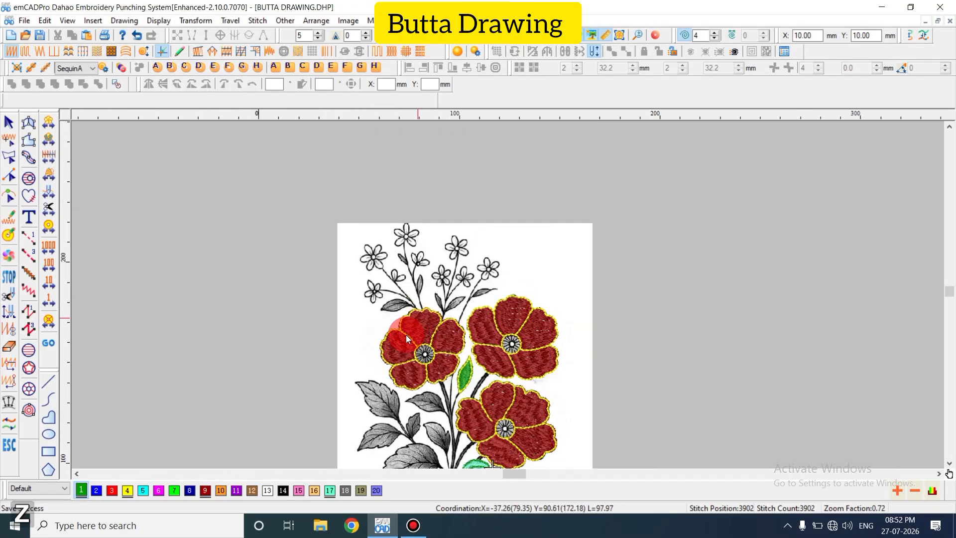
scroll(477, 342, "down", 3)
key("shift+z")
key("z")
key("z")
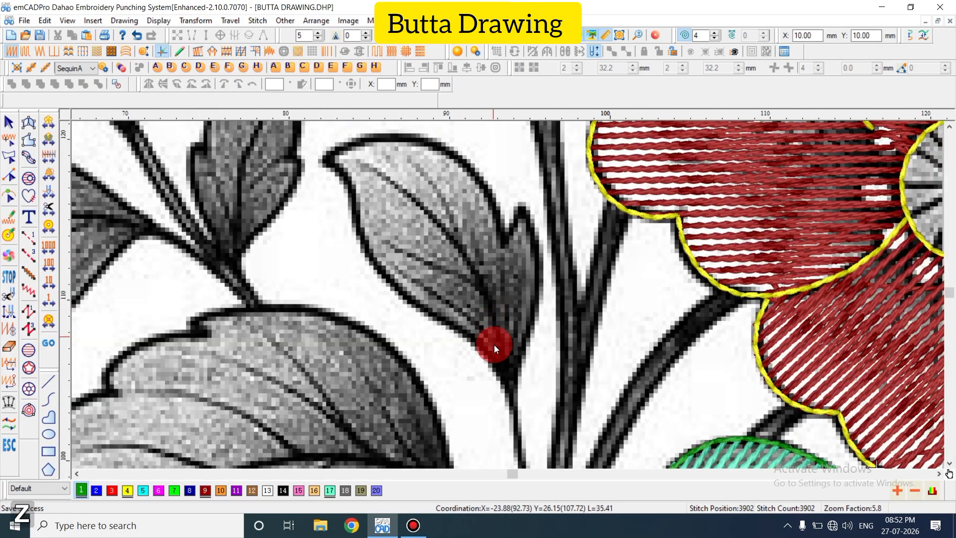
Start a fill shape on the small notched leaf by tracing its lower edge from the stem end to the pointed tip
key("shift+n")
left_click(509, 393)
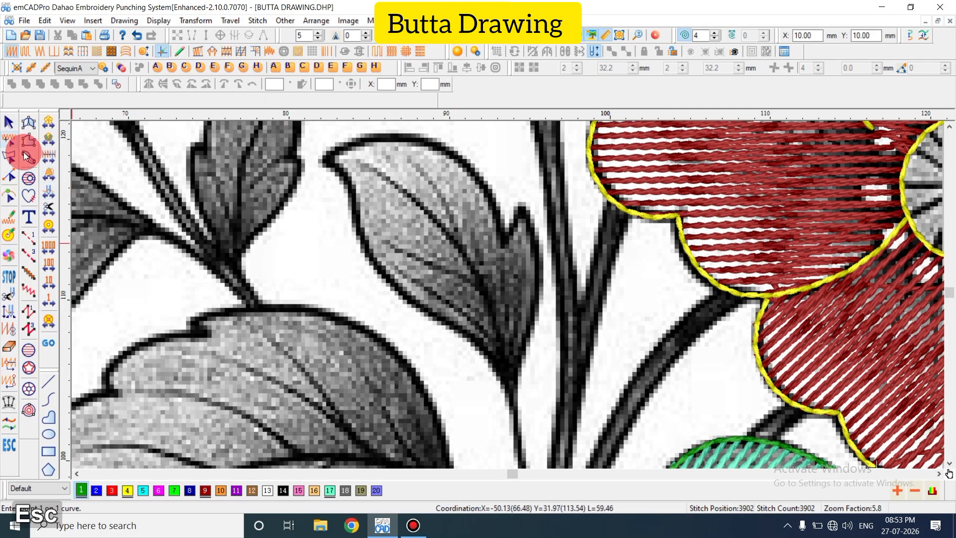
left_click(511, 402)
left_click(482, 347)
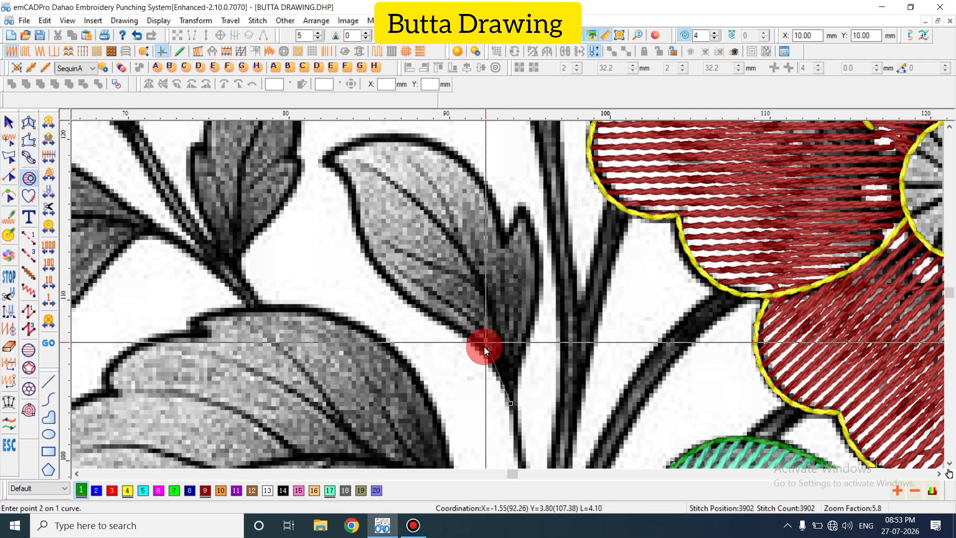
left_click(425, 315)
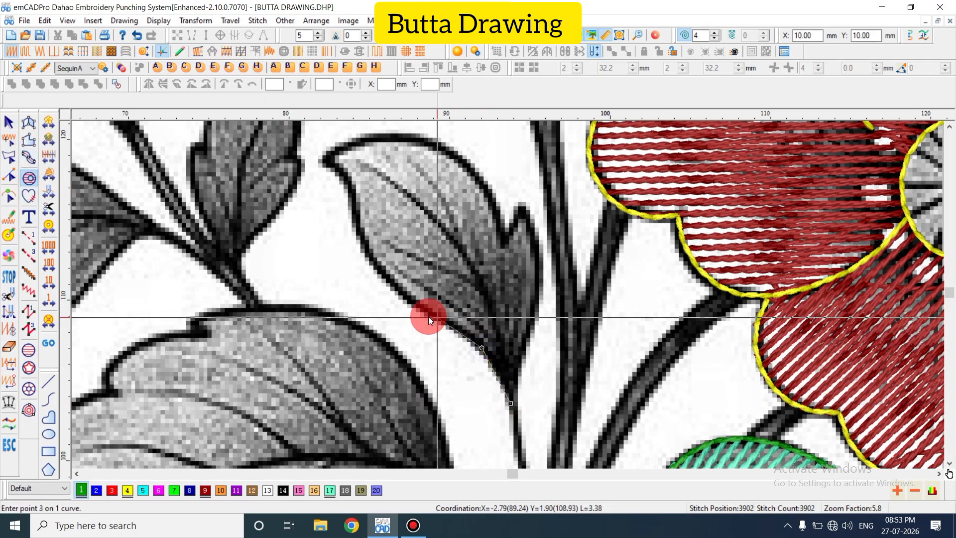
left_click(380, 269)
left_click(354, 222)
left_click(352, 183)
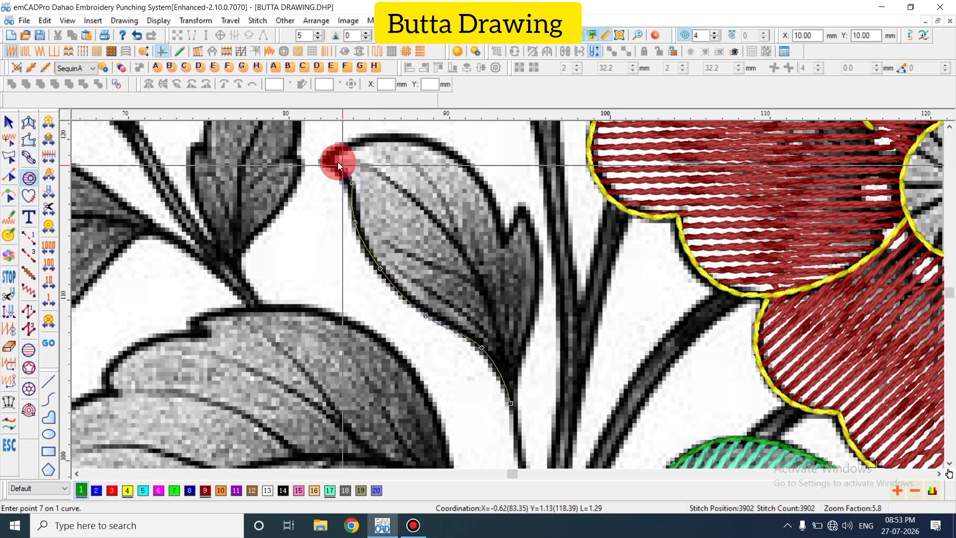
left_click(324, 160)
Trace the leaf's curved upper edge from the tip to the notch beside the small side lobe, correcting misplaced points
scroll(327, 145, "up", 3)
left_click(371, 230)
left_click(450, 252)
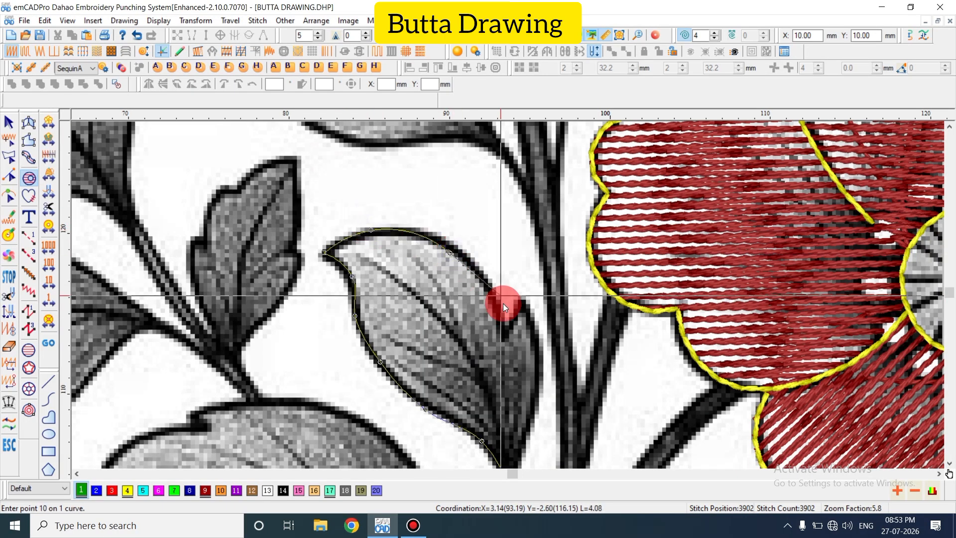
key("BackSpace")
left_click(462, 244)
key("BackSpace")
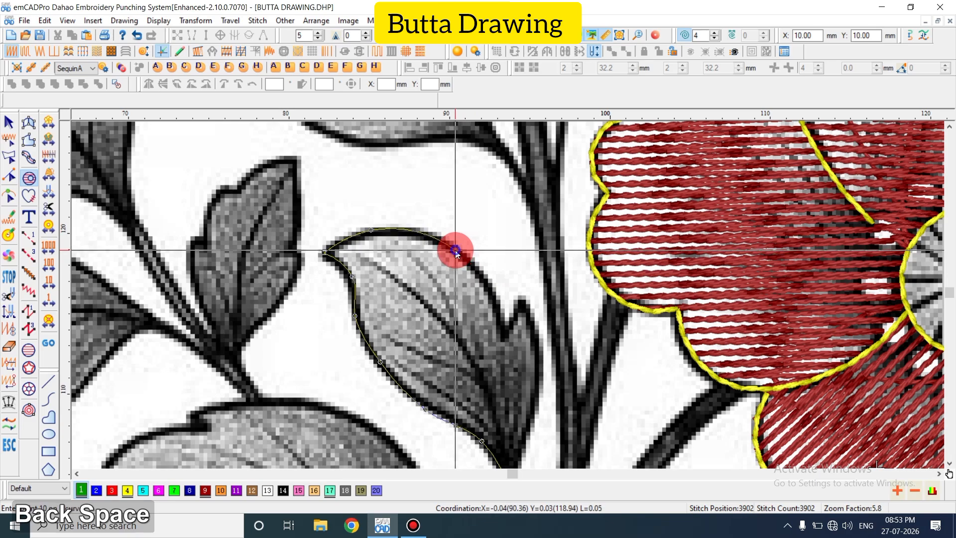
left_click(455, 251)
left_click(499, 308)
left_click(505, 340)
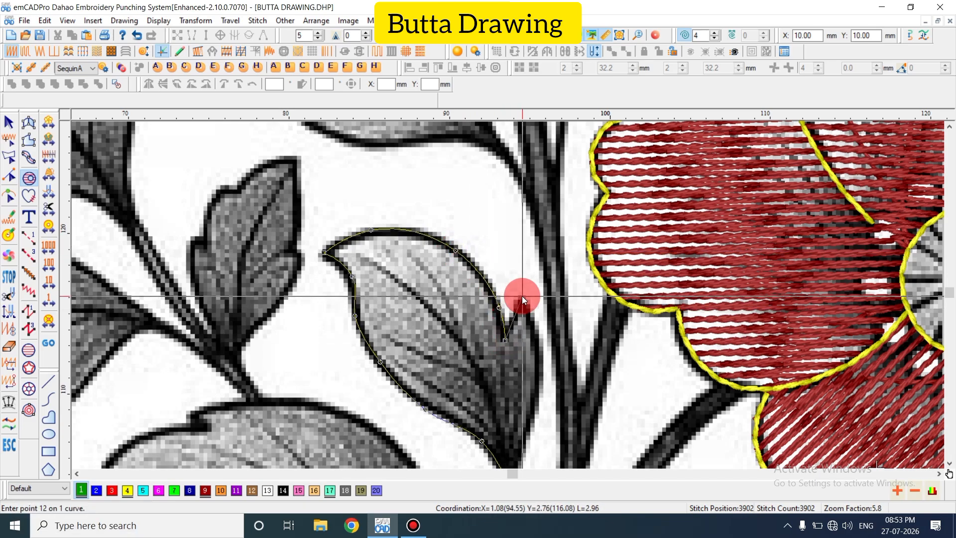
Trace the side lobe and the edge beside the main stem, and complete the leaf fill at about 13.4 by 16.9 mm
left_click(519, 299)
left_click(533, 337)
left_click(538, 403)
scroll(539, 403, "down", 2)
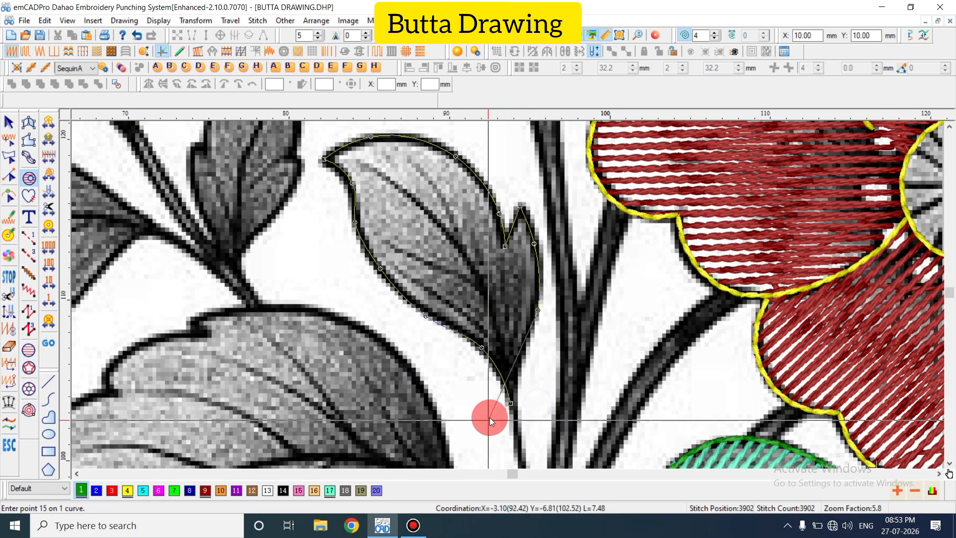
key("Return")
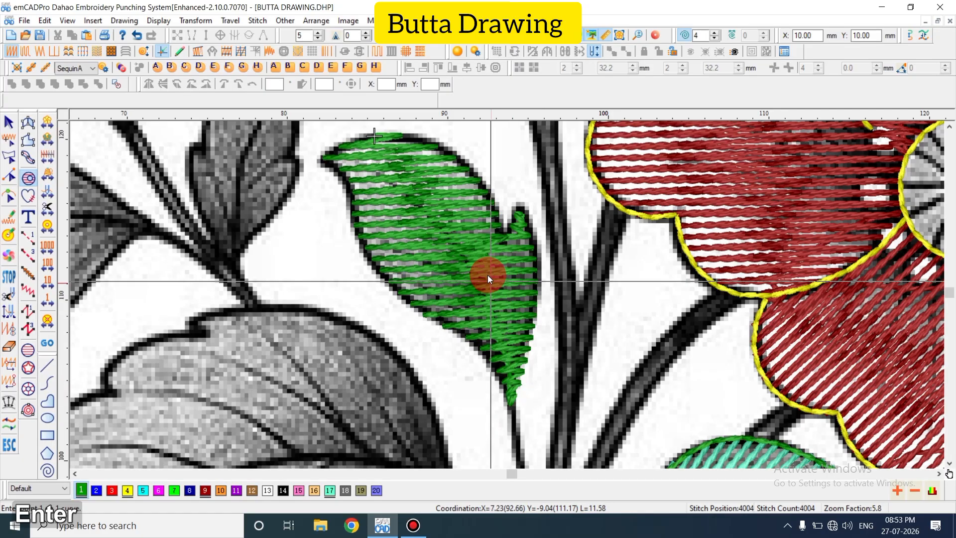
Tilt the new leaf fill's stitch direction line so that the stitches rise diagonally towards the main stem
left_click(467, 261)
key("h")
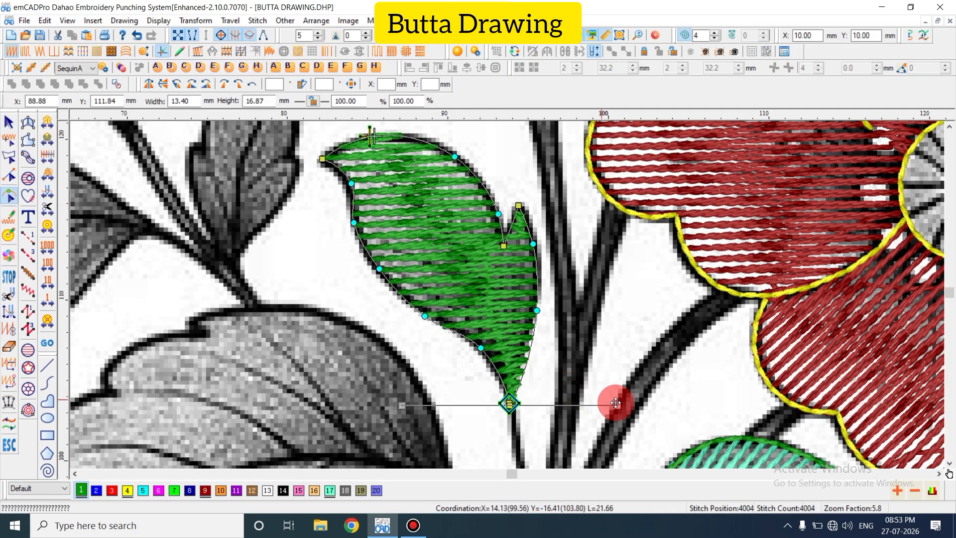
left_click(396, 401)
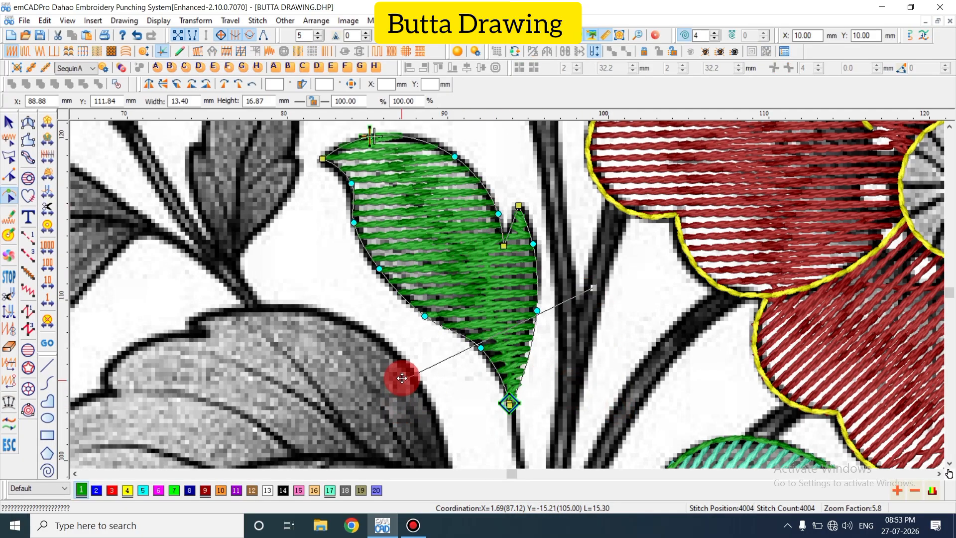
key("Return")
key("Escape")
Add a running-stitch outline around the leaf fill and assign it yellow, color 4
left_click(488, 229)
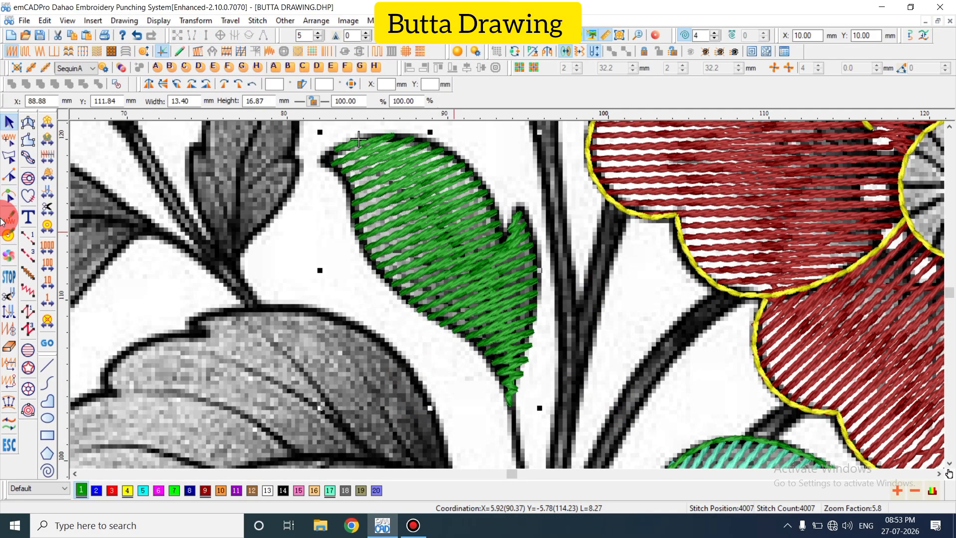
left_click(753, 52)
key("Return")
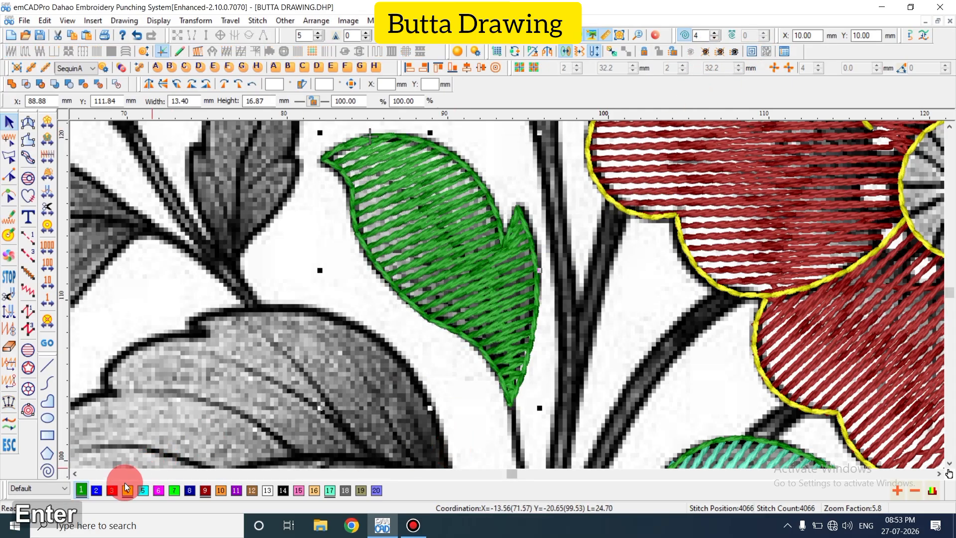
left_click(128, 494)
Trace the leaf's midrib from its base to near the tip with a running stitch about 8.6 mm wide and 14.4 mm high
key("shift+z")
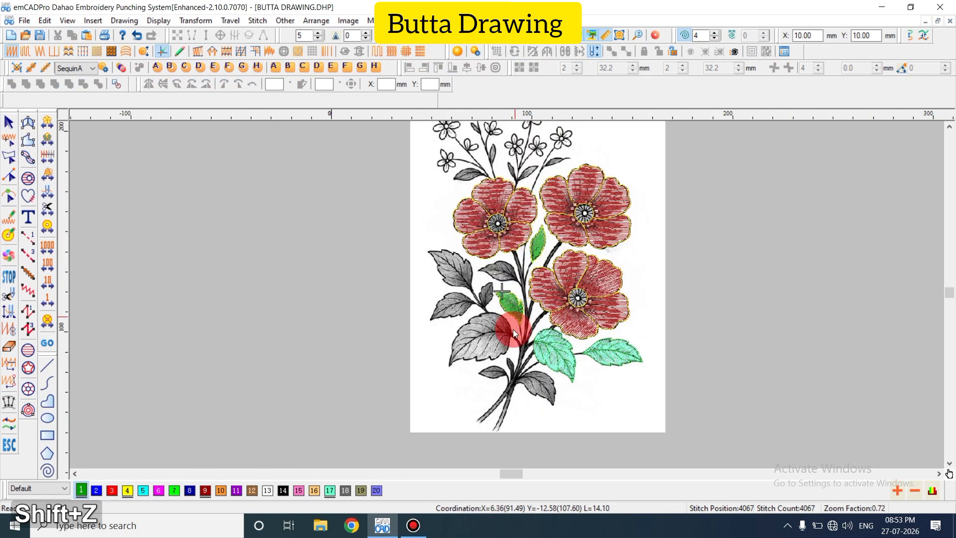
key("z")
key("z")
key("z")
scroll(495, 295, "up", 3)
key("t")
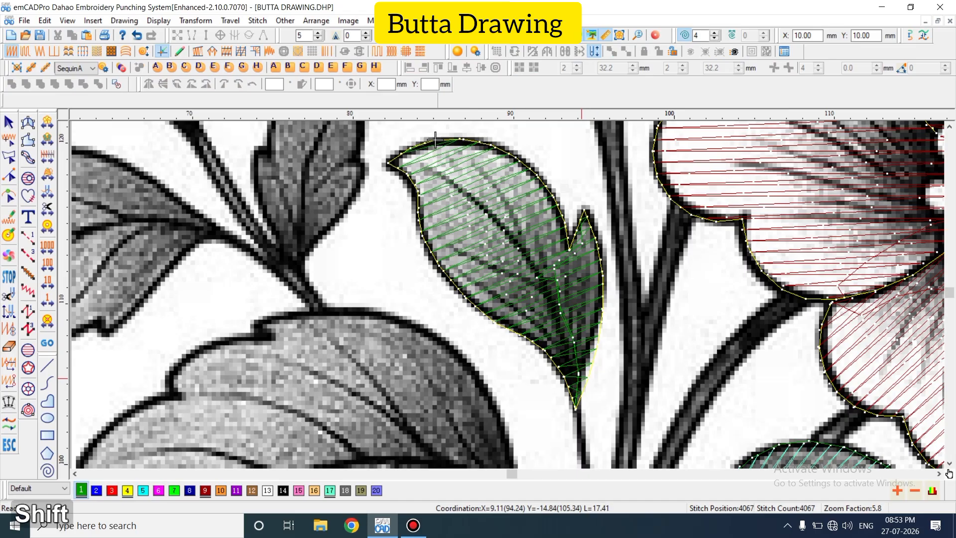
key("shift+n")
left_click(576, 404)
left_click(555, 305)
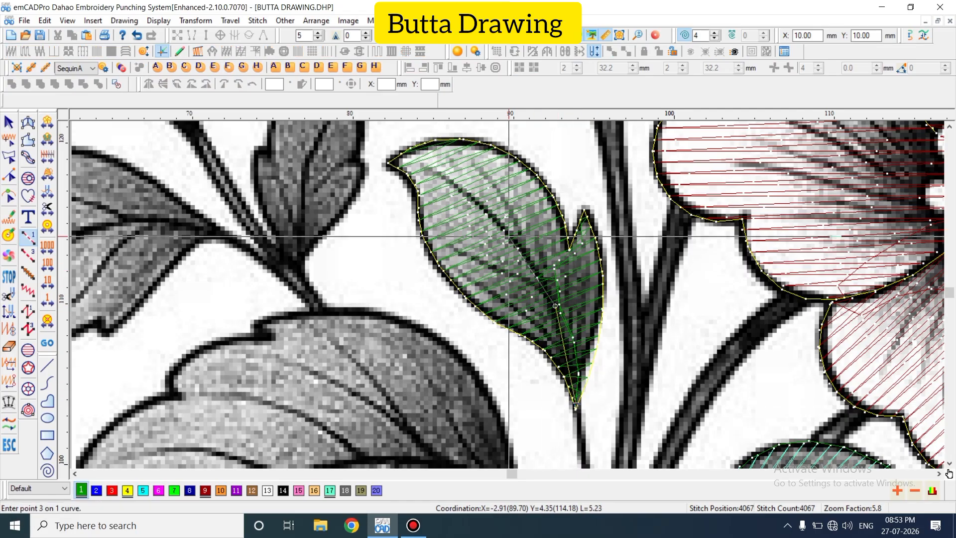
left_click(506, 232)
left_click(432, 176)
key("BackSpace")
key("BackSpace")
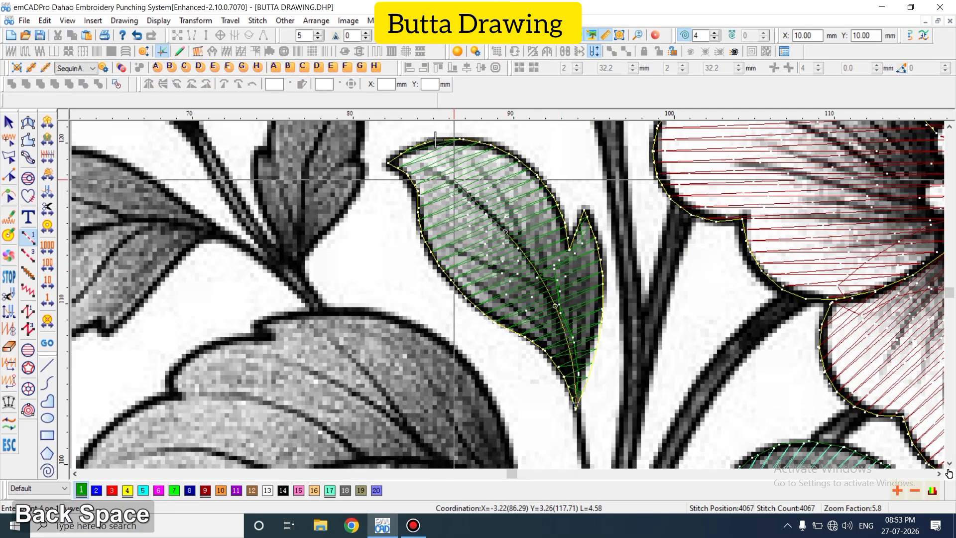
key("Return")
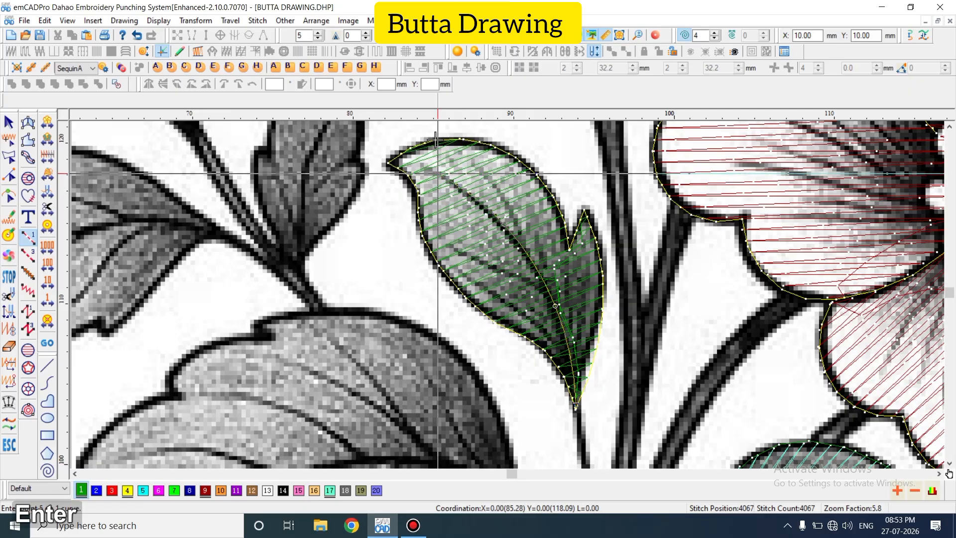
Select the traced midrib, assign it yellow, color 4, and release the selection
key("Escape")
left_click(529, 256)
left_click(378, 376)
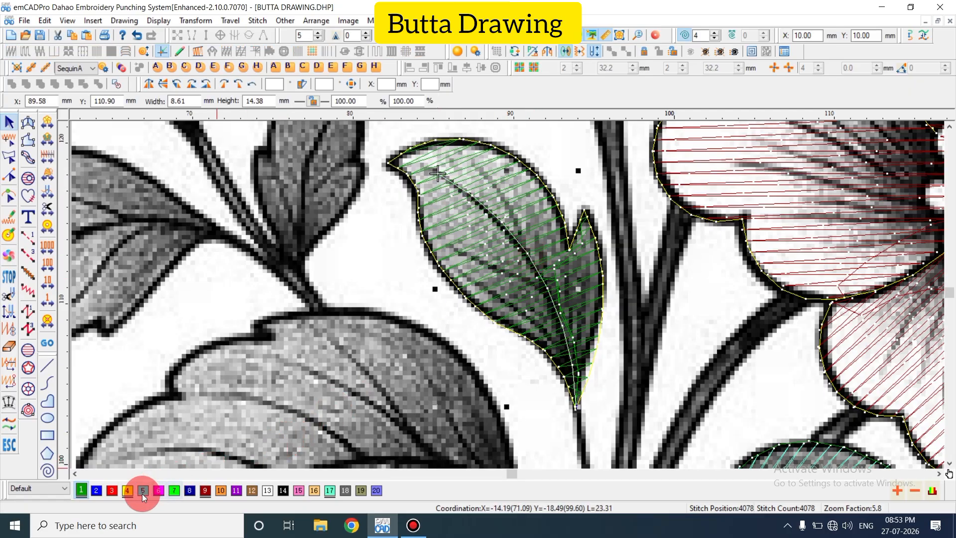
key("Escape")
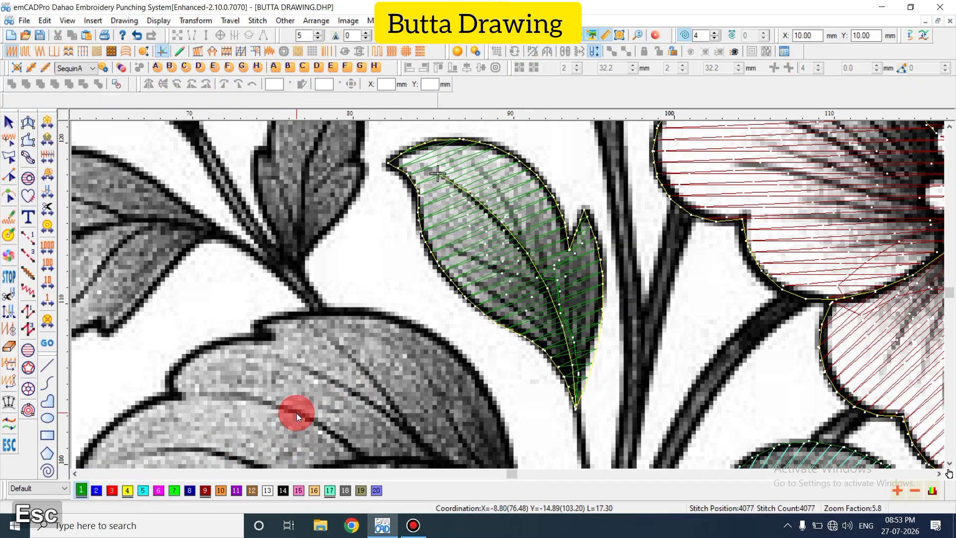
Trace a side vein from the midrib towards the leaf's outer left edge with a running stitch about 5.7 mm wide, and assign it color 4
key("t")
key("t")
key("z")
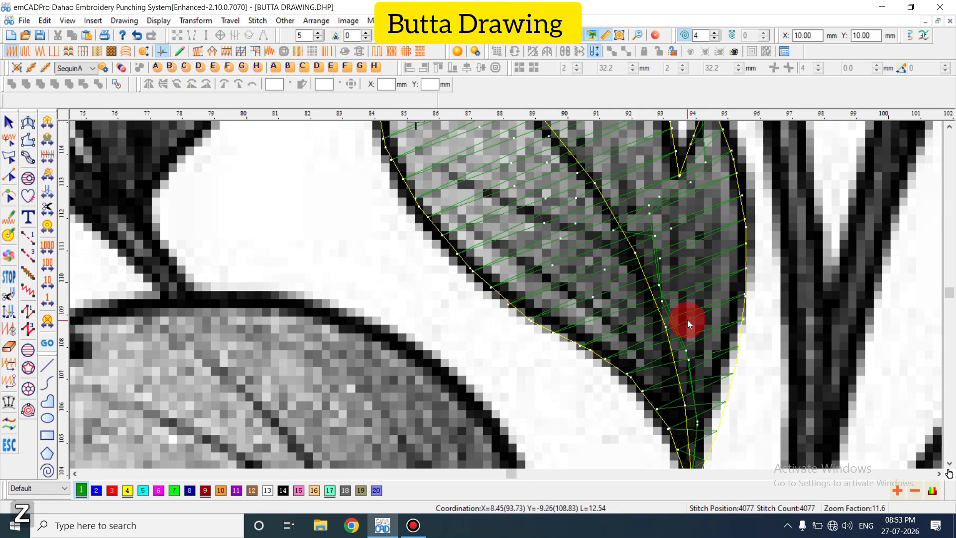
scroll(687, 319, "up", 1)
key("shift+n")
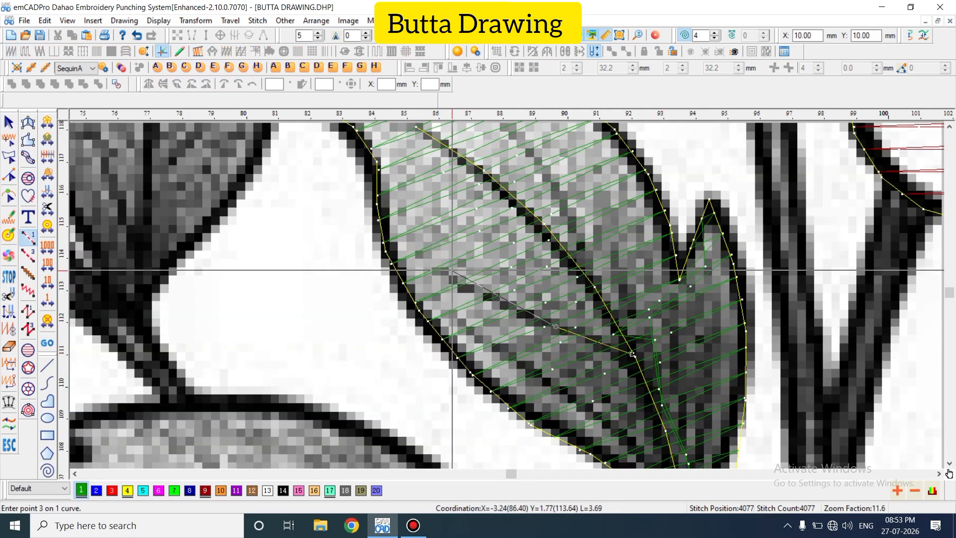
key("Return")
scroll(643, 325, "down", 2)
key("Escape")
left_click(601, 240)
left_click(124, 497)
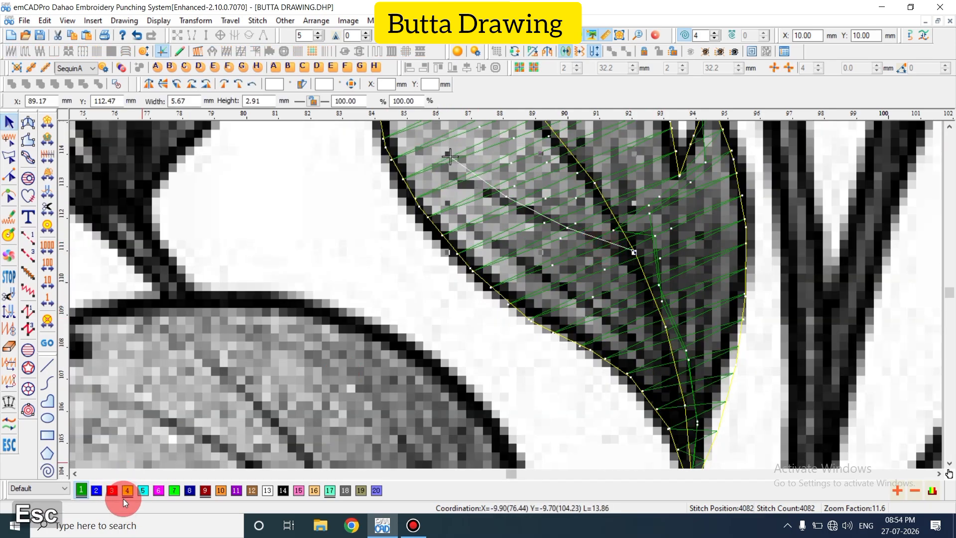
Trace the lower side vein of the small green-filled leaf as a running-stitch curve in thread colour 4
key("Escape")
left_click(28, 238)
left_click(128, 490)
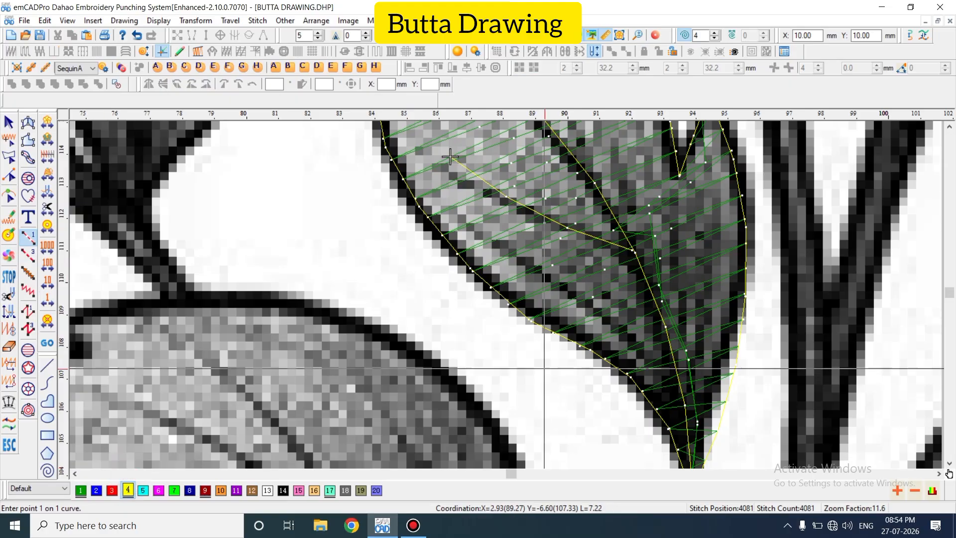
key("shift+n")
left_click(682, 393)
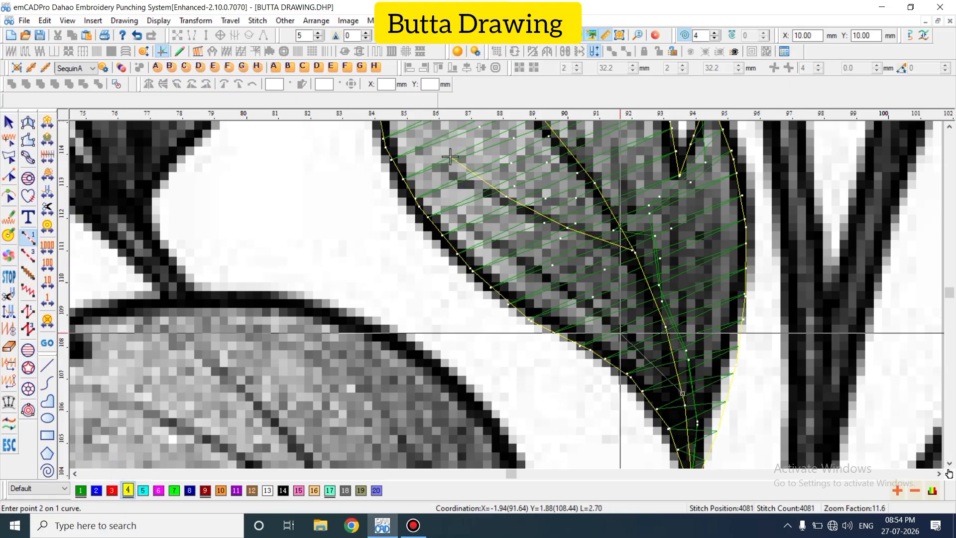
left_click(618, 329)
left_click(553, 284)
left_click(469, 227)
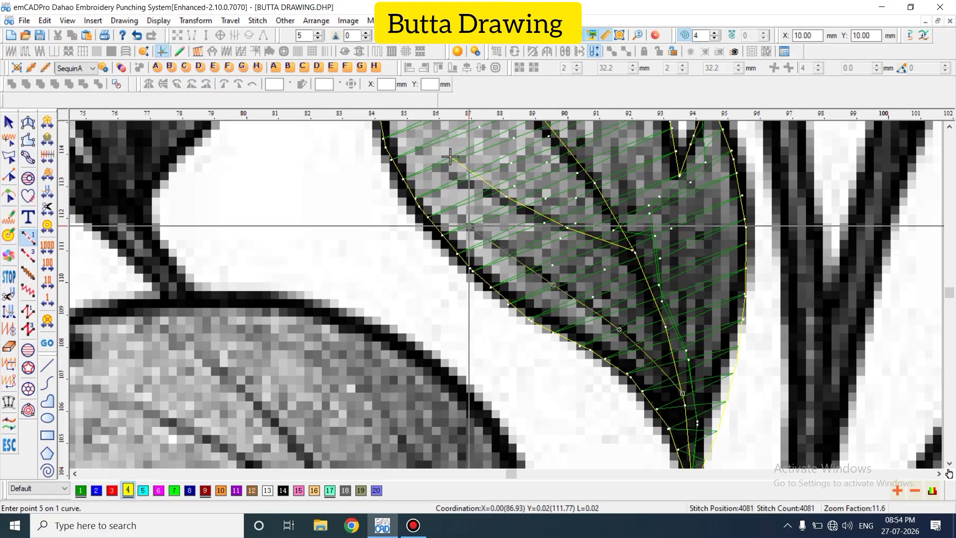
left_click(450, 157)
key("Return")
key("Escape")
Trace the short vein from the small leaf's midrib up toward its notch as a running-stitch curve
key("shift+n")
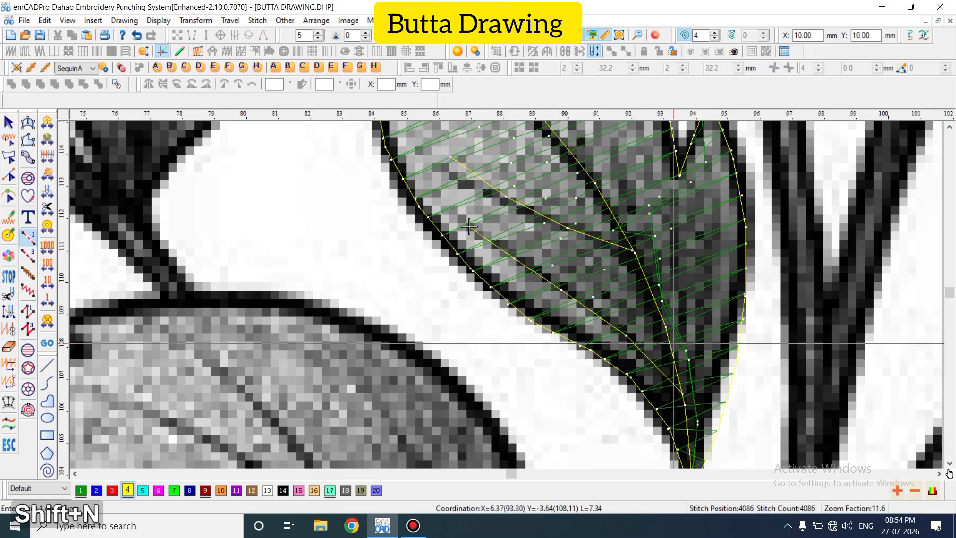
left_click(681, 394)
left_click(670, 344)
left_click(690, 285)
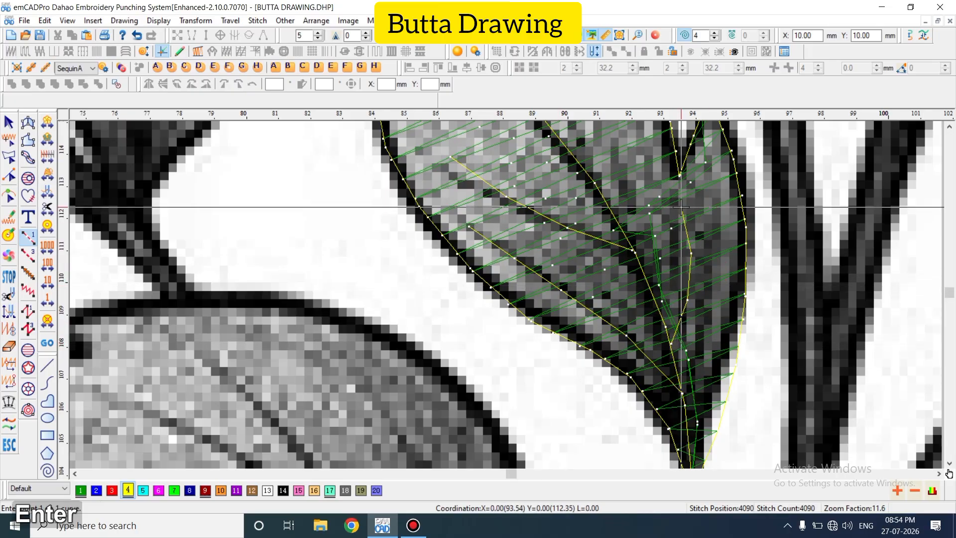
key("Escape")
Inspect the stitched small leaf and the undigitized leaves around the lower stems of the sketch
key("shift+z")
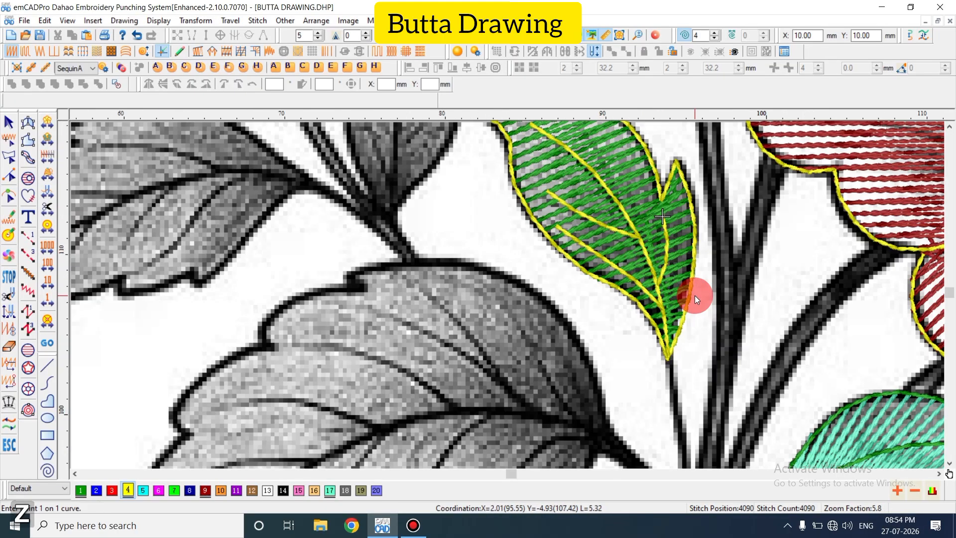
key("shift+z")
key("z")
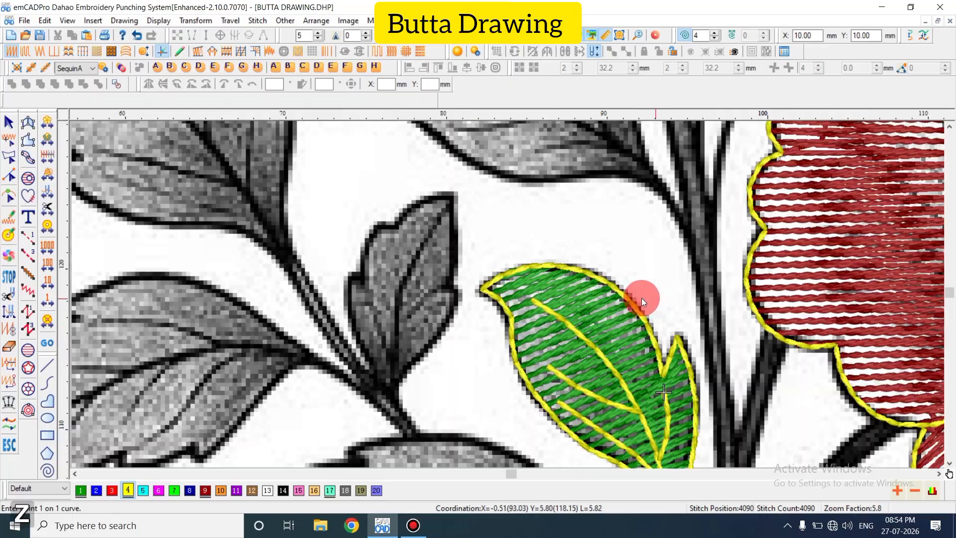
key("shift+z")
key("shift+z")
key("z")
key("z")
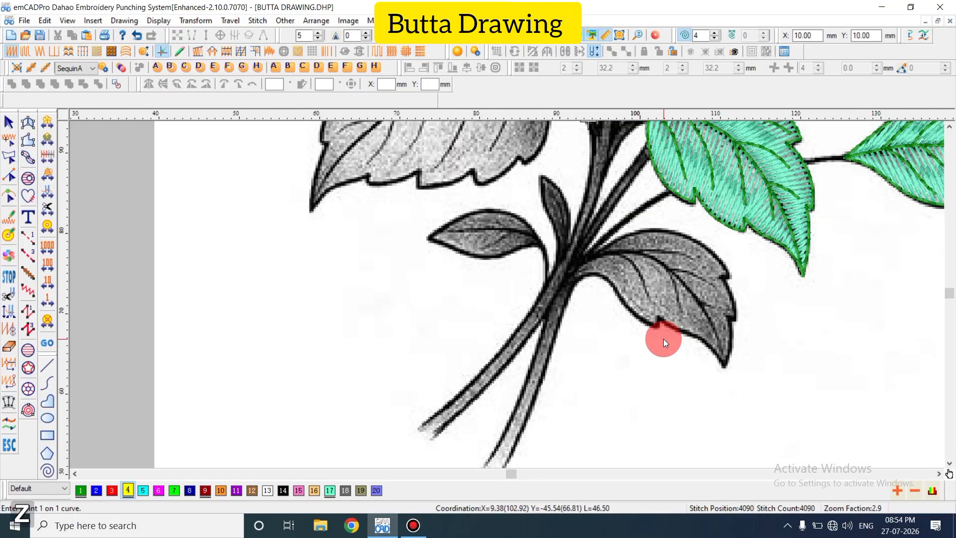
key("z")
key("shift+z")
key("z")
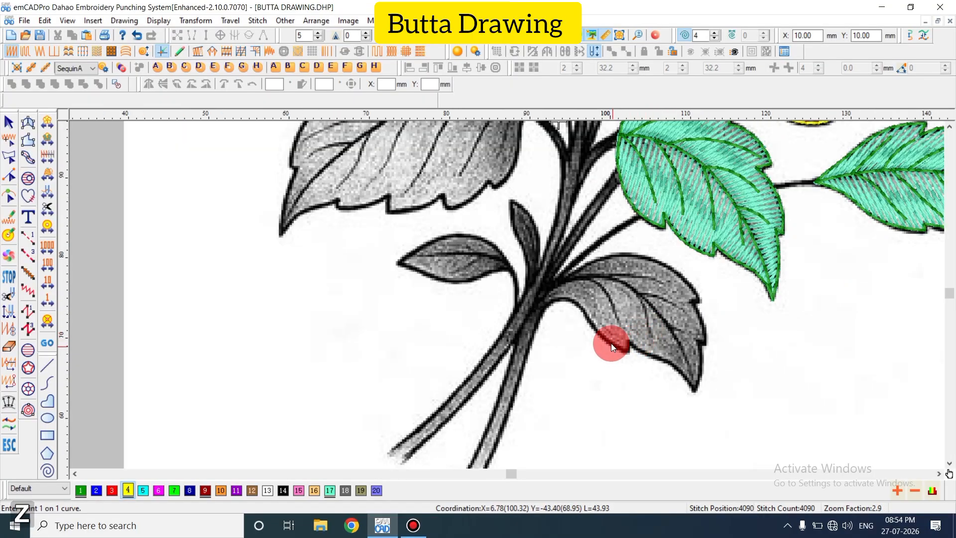
key("z")
Trace the upper and outer edge of the toothed leaf beside the lower stems, from its stem base around both notches to the tip
key("shift+n")
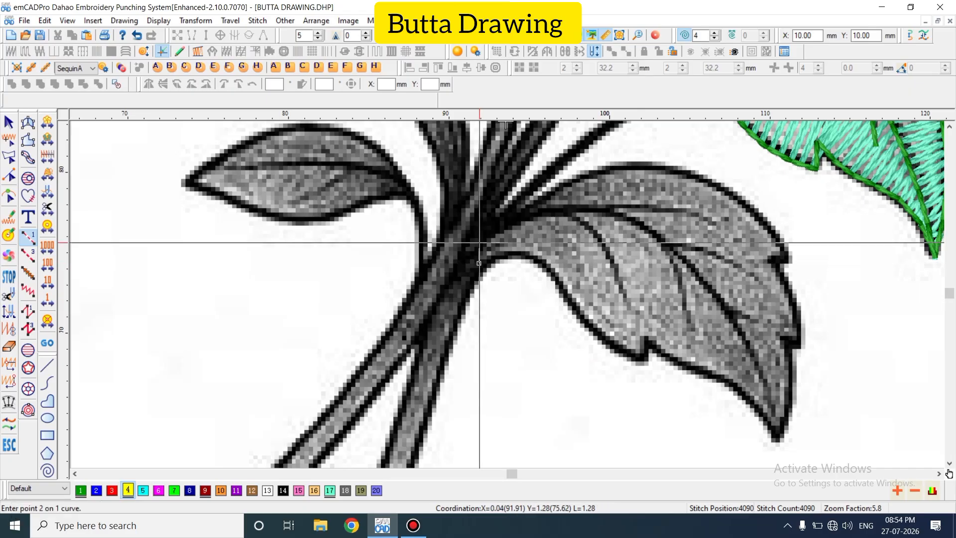
left_click(548, 191)
left_click(654, 168)
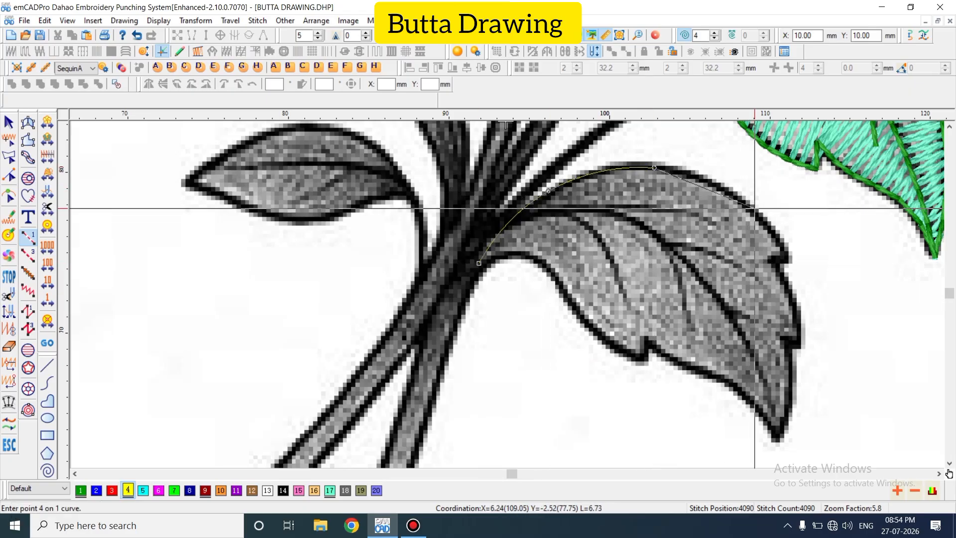
left_click(754, 208)
left_click(791, 260)
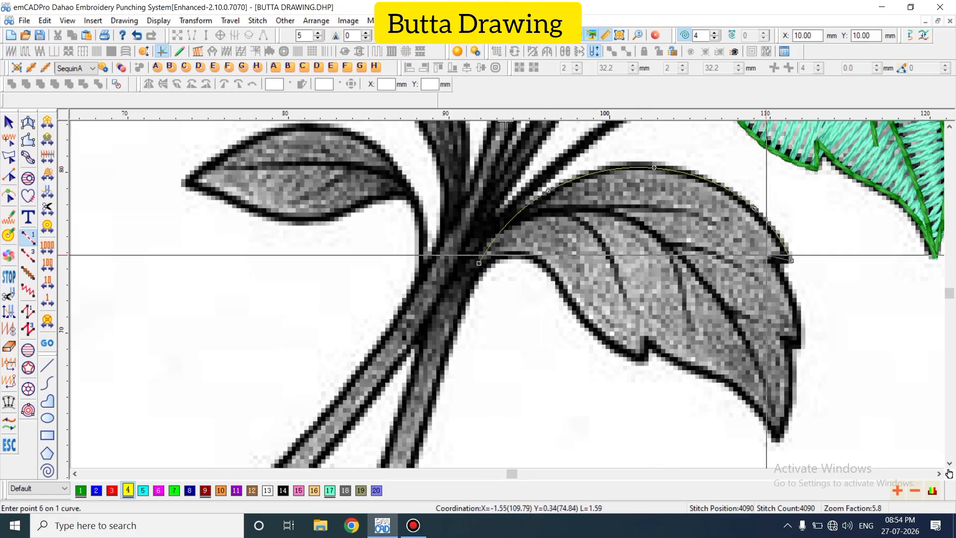
left_click(795, 300)
left_click(785, 338)
left_click(801, 352)
left_click(790, 388)
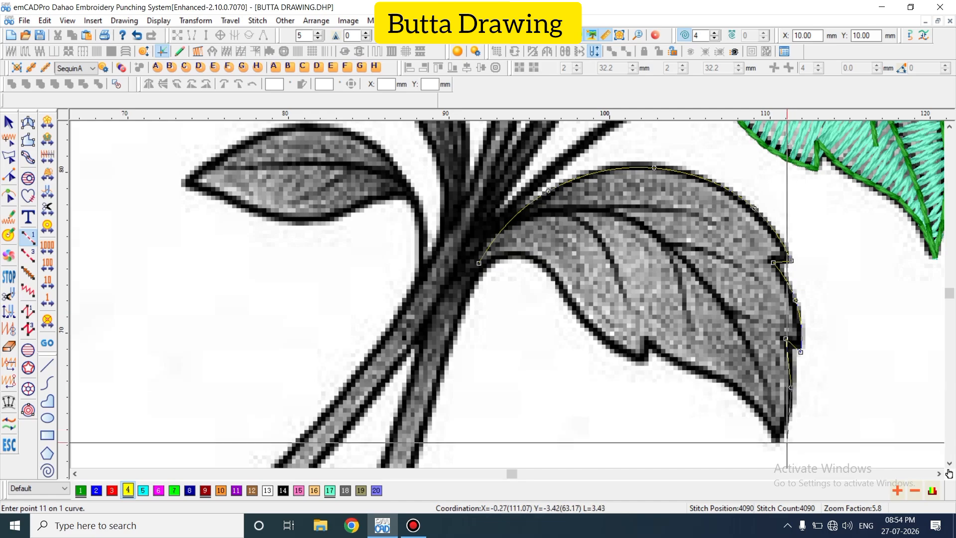
left_click(775, 444)
Trace the leaf's lower edge from the tip past the notch back to the stem base and complete the running-stitch outline
left_click(744, 395)
left_click(698, 369)
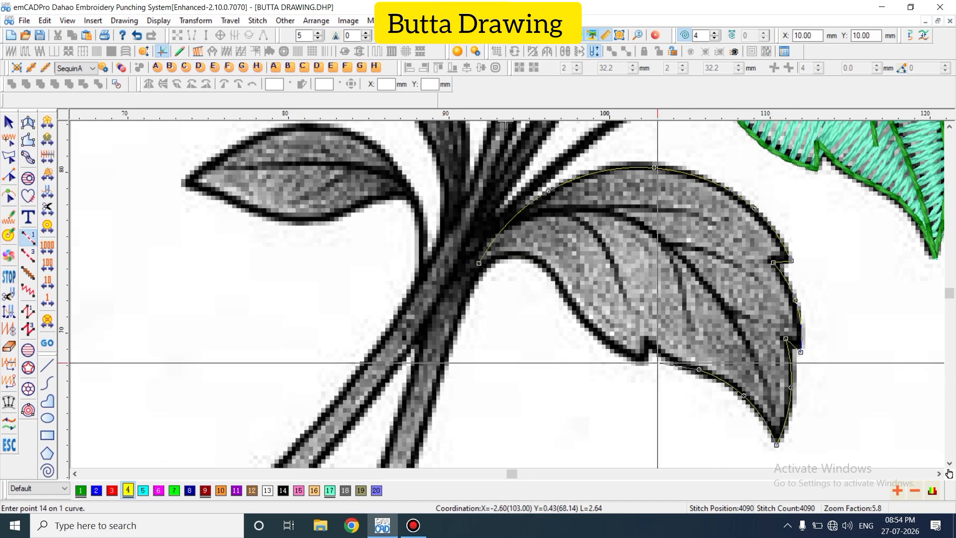
key("BackSpace")
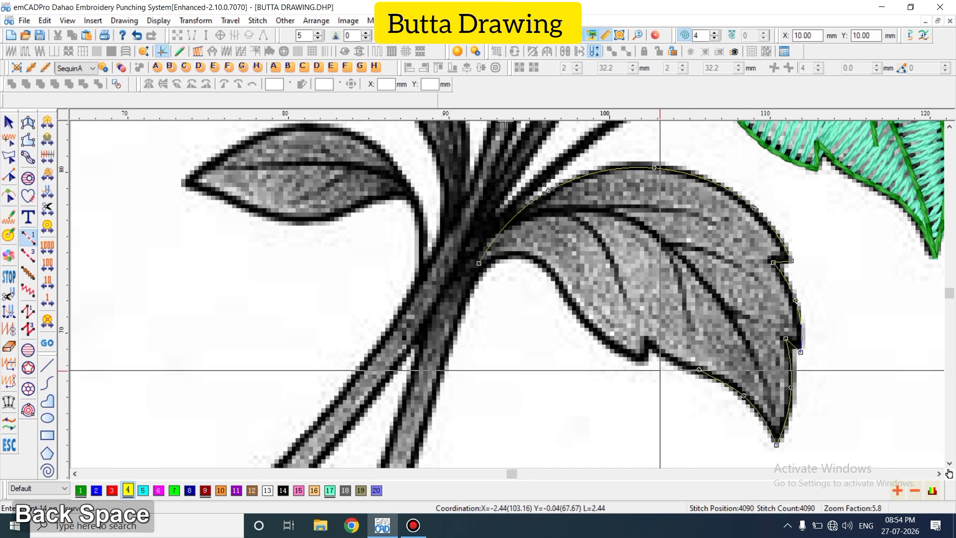
left_click(660, 357)
key("BackSpace")
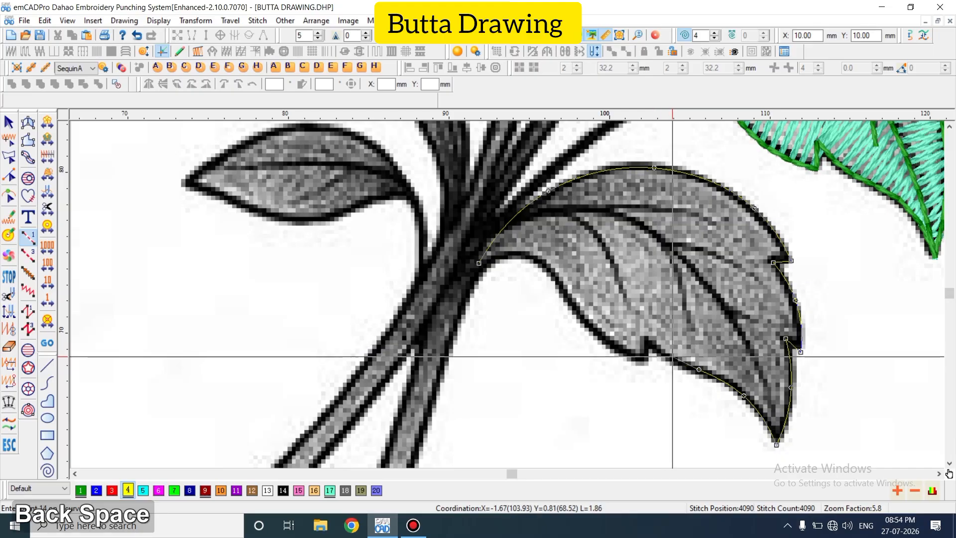
left_click(666, 355)
left_click(647, 338)
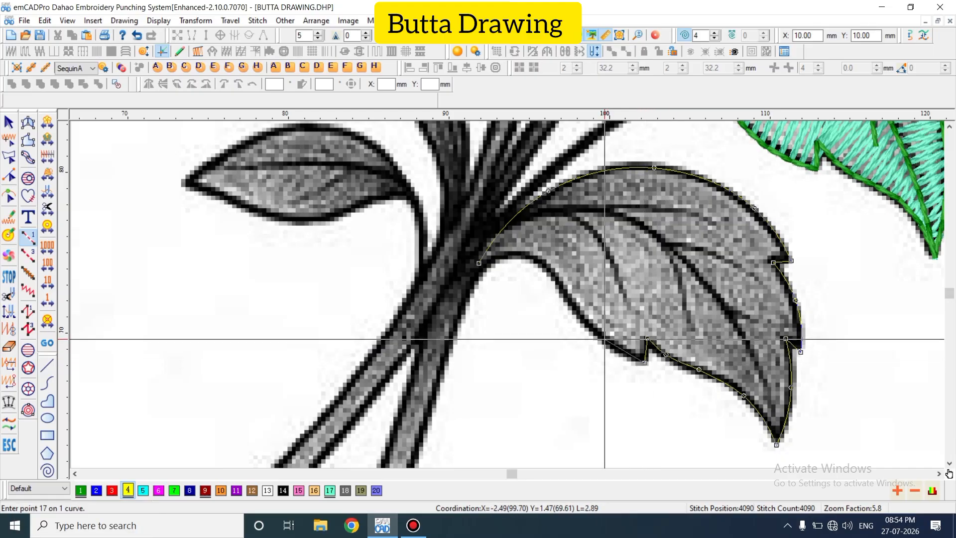
left_click(604, 340)
left_click(569, 300)
left_click(542, 262)
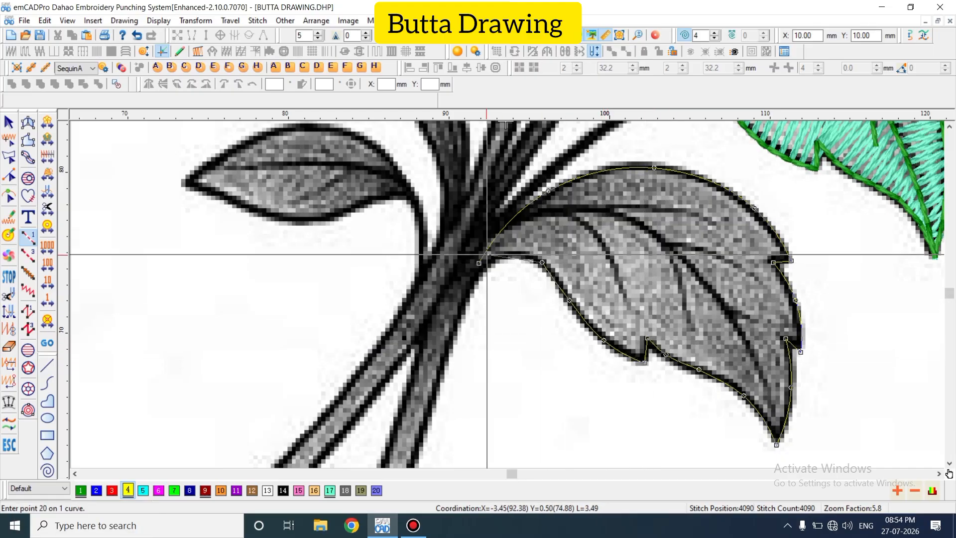
key("Return")
key("Escape")
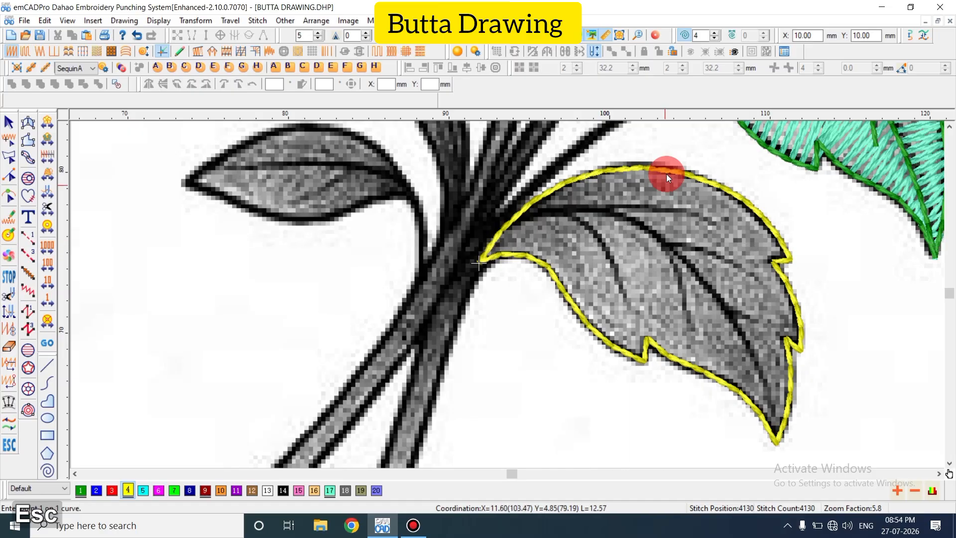
left_click(752, 52)
key("Return")
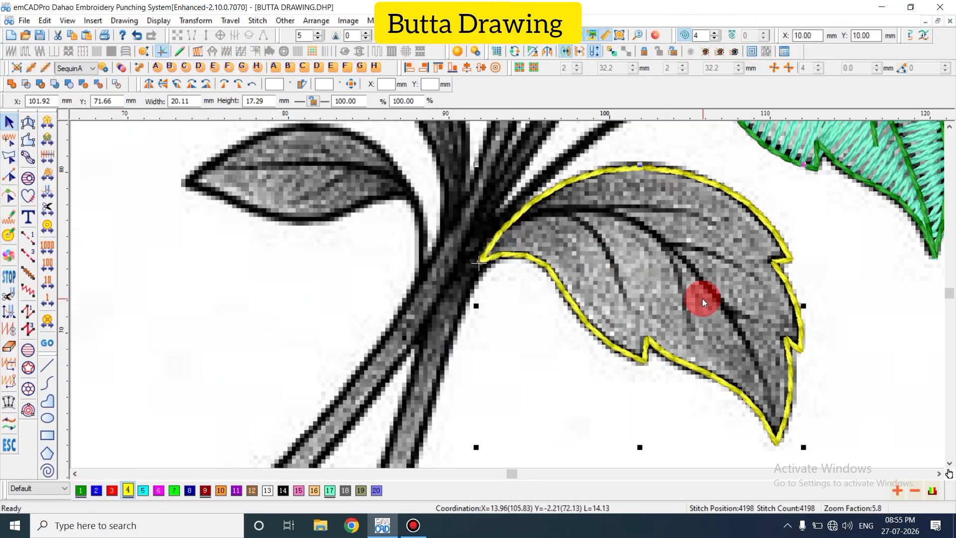
key("ctrl+z")
key("Escape")
Convert the toothed leaf's outline into a stitch fill and assign it thread colour 1
left_click(27, 178)
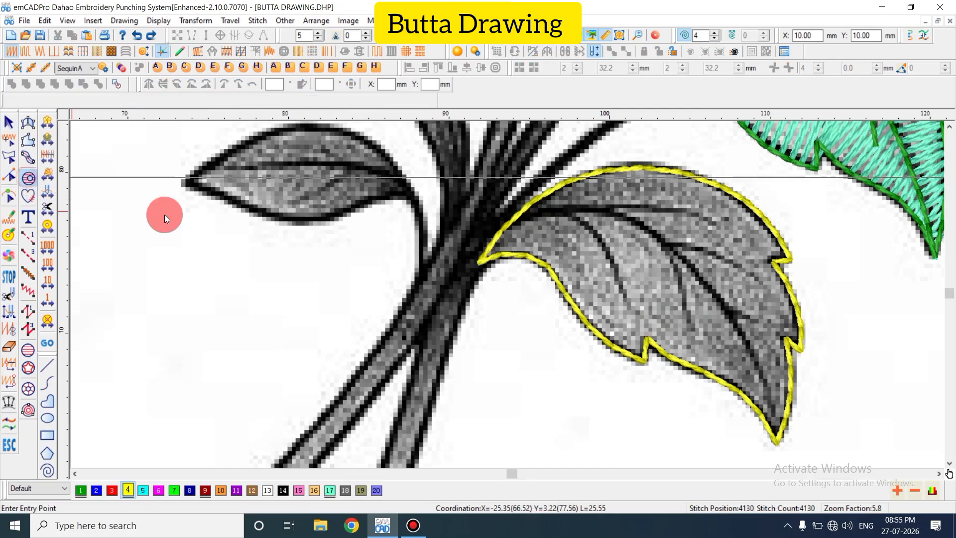
key("Return")
key("Escape")
left_click(85, 487)
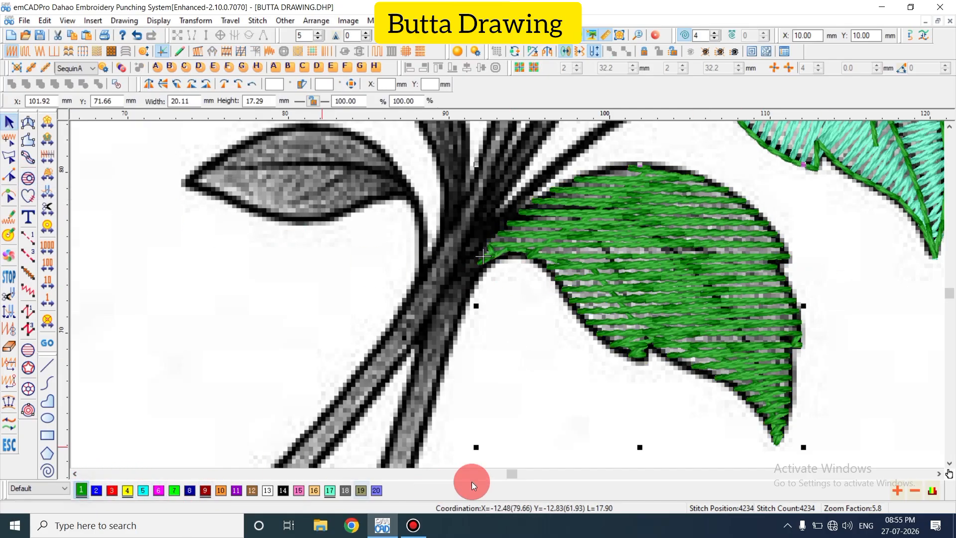
Rotate the leaf fill's stitch direction from horizontal to a steep diagonal
key("h")
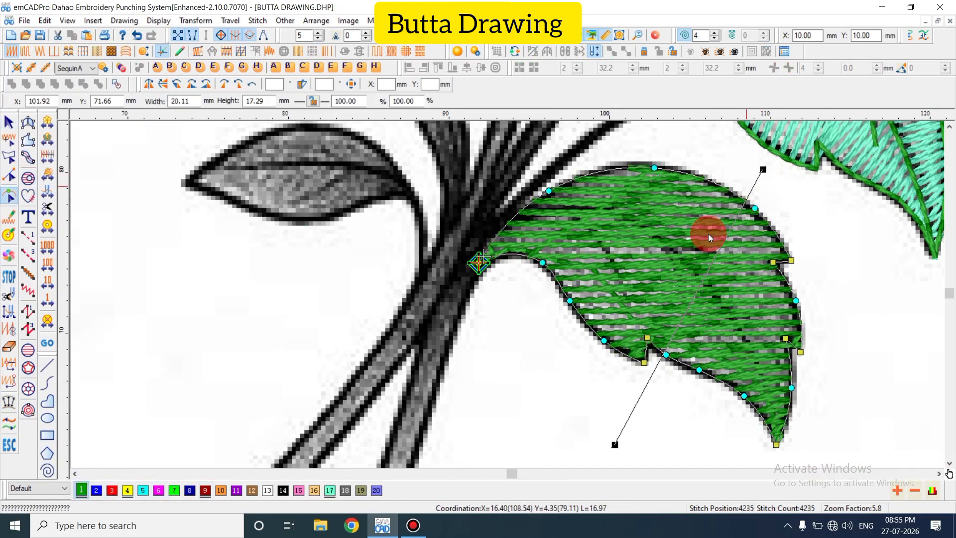
key("Return")
key("Escape")
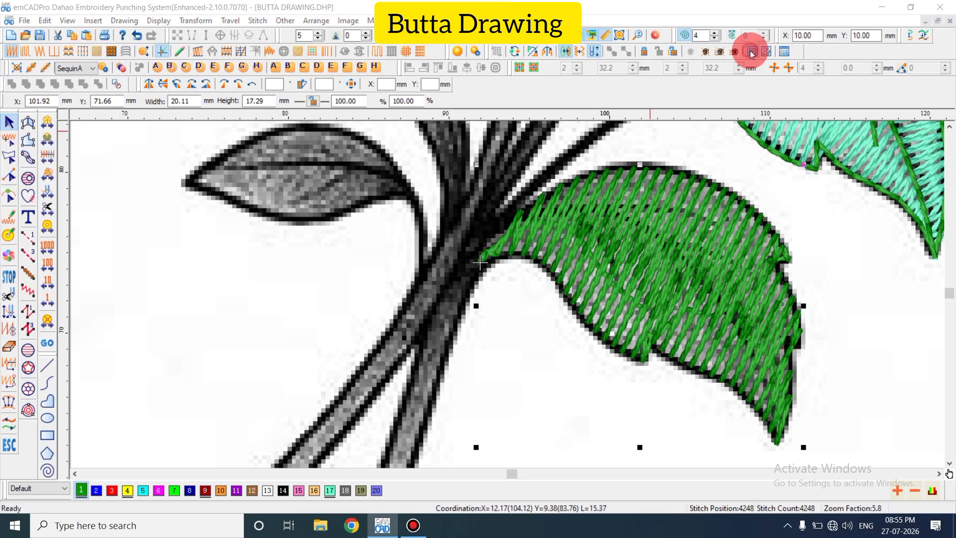
Generate a running-stitch border from the filled leaf's shape and colour it with thread colour 4
left_click(751, 52)
key("Return")
left_click(128, 489)
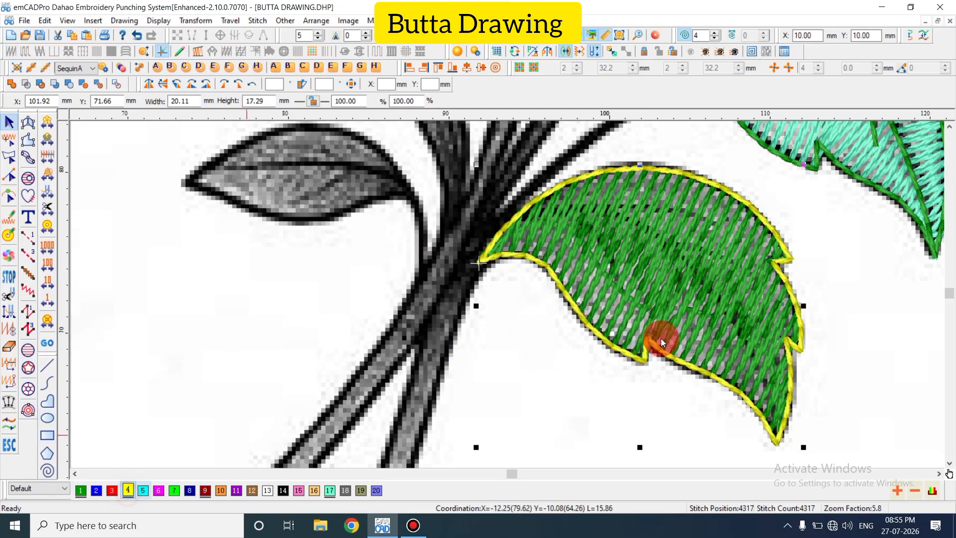
key("Escape")
Trace the toothed leaf's curved midrib from the stem end toward the tip as a running-stitch curve
scroll(627, 253, "up", 2)
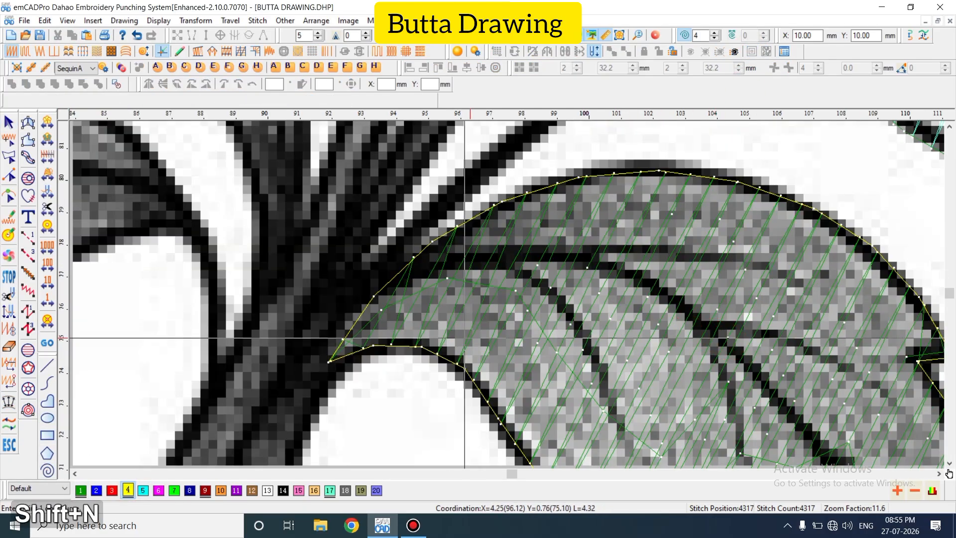
left_click(401, 273)
left_click(569, 252)
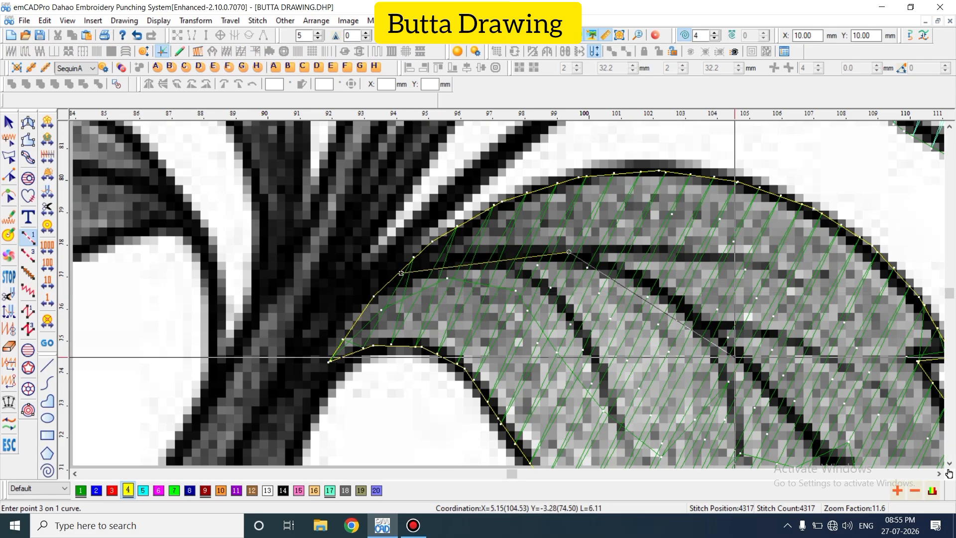
left_click(734, 357)
scroll(796, 319, "down", 2)
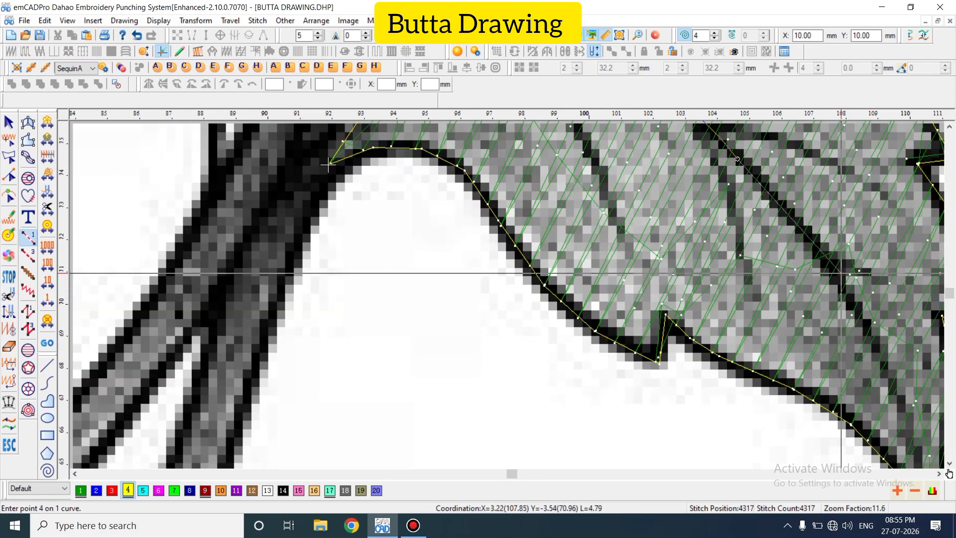
key("Return")
Trace two side veins from the midrib's middle junction, one toward the outer notch and one down toward the lower edge
scroll(857, 327, "up", 1)
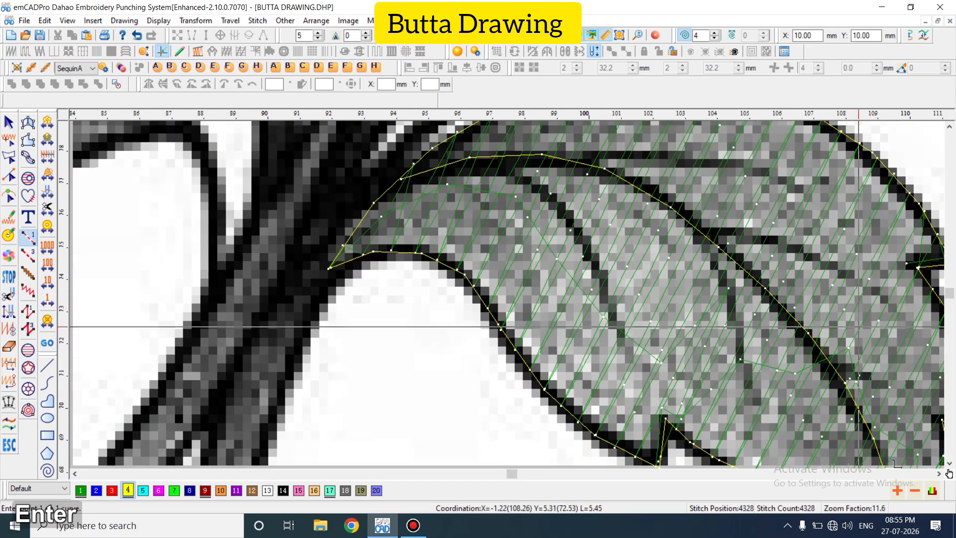
key("shift+n")
left_click(706, 236)
left_click(779, 241)
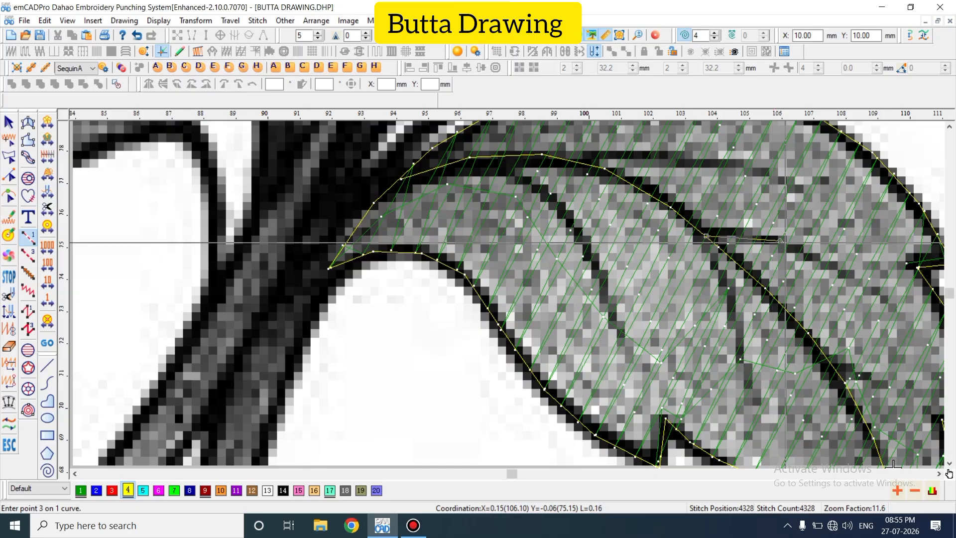
key("shift+n")
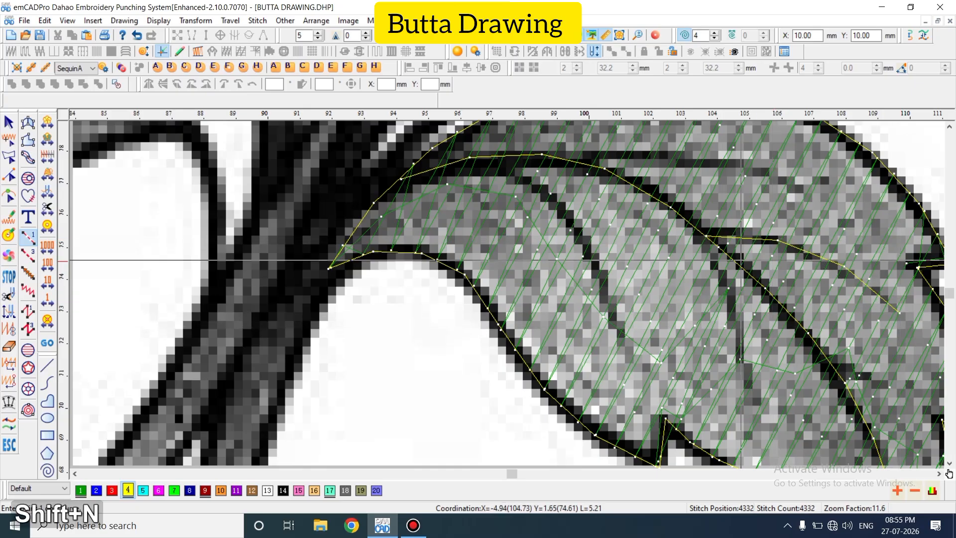
left_click(706, 238)
key("Return")
Trace two side veins from the midrib junction nearer the stem, one across the upper half and one down the lower half
scroll(647, 324, "up", 3)
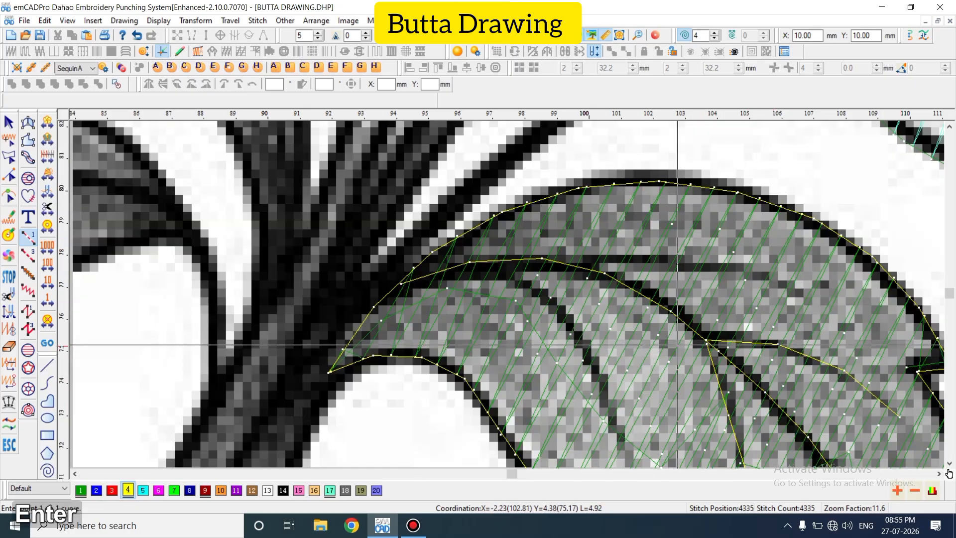
key("shift+n")
left_click(572, 264)
left_click(702, 250)
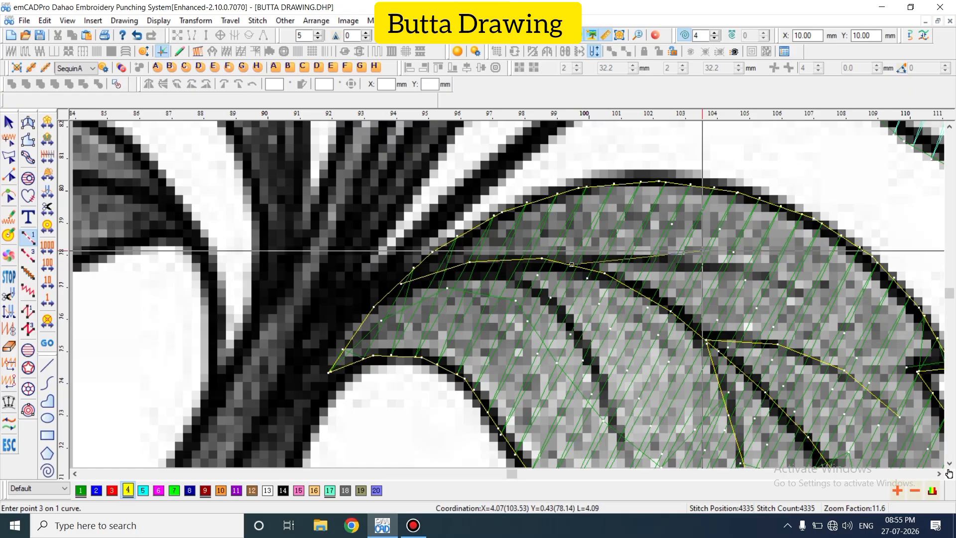
left_click(796, 279)
key("shift+n")
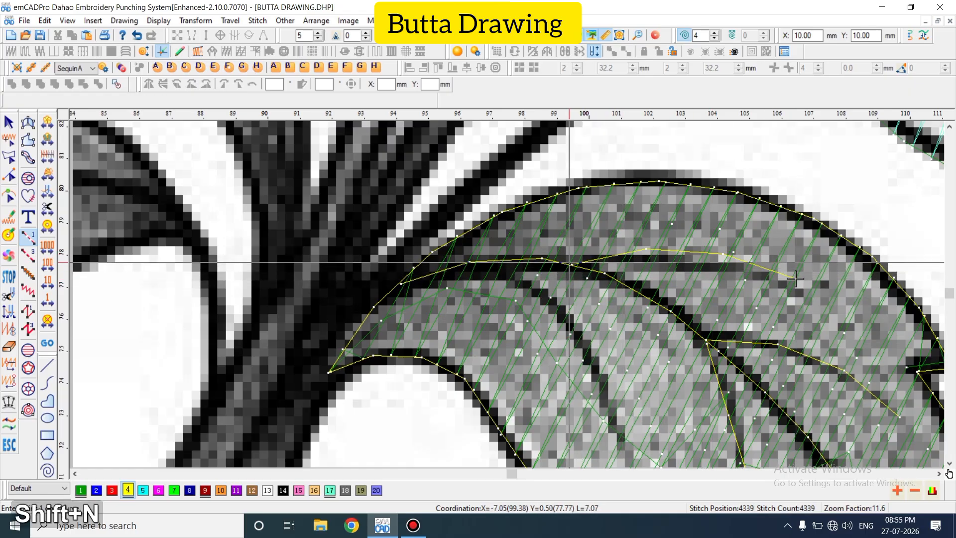
left_click(569, 263)
left_click(587, 352)
key("Return")
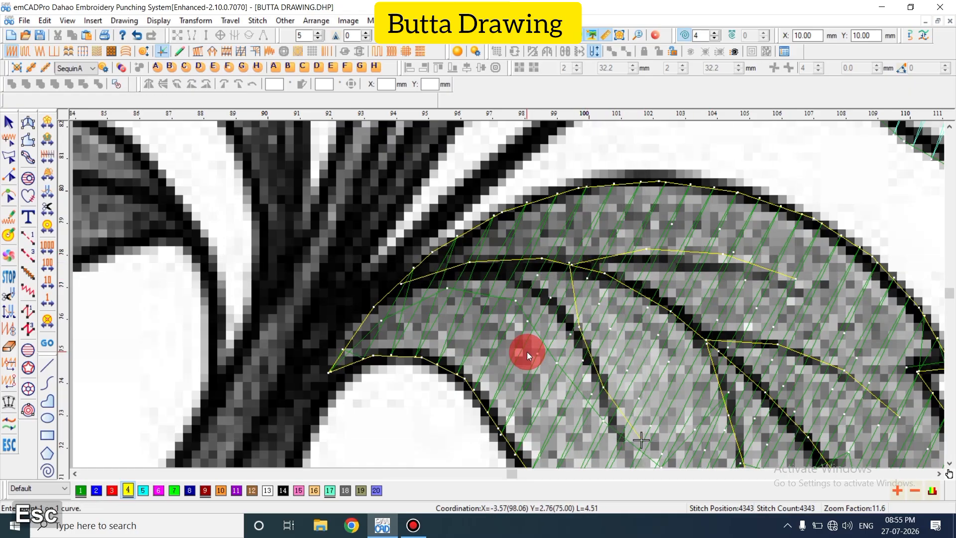
Examine the finished leaves and flowers across the design at close and full-design views
key("shift+z")
key("shift+z")
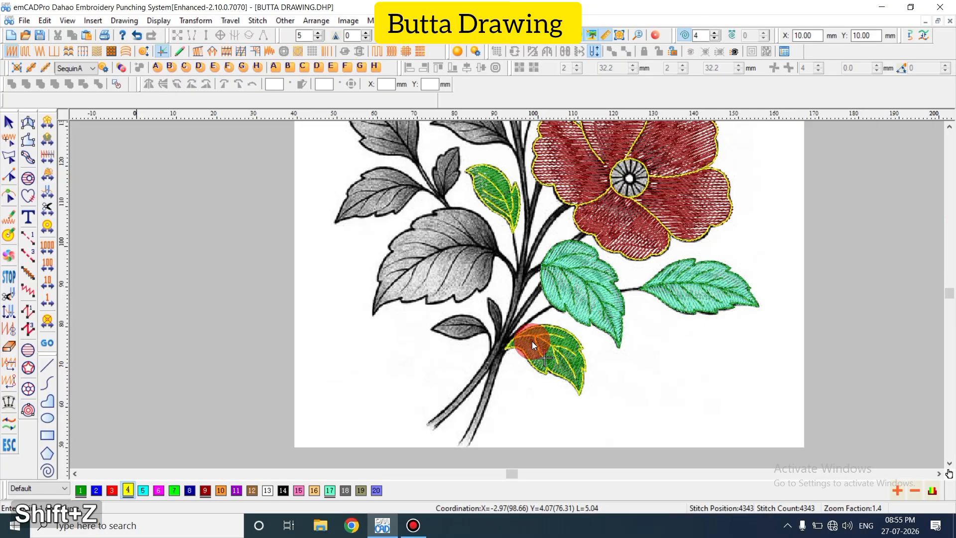
key("z")
scroll(542, 372, "up", 2)
key("shift+z")
key("shift+z")
key("z")
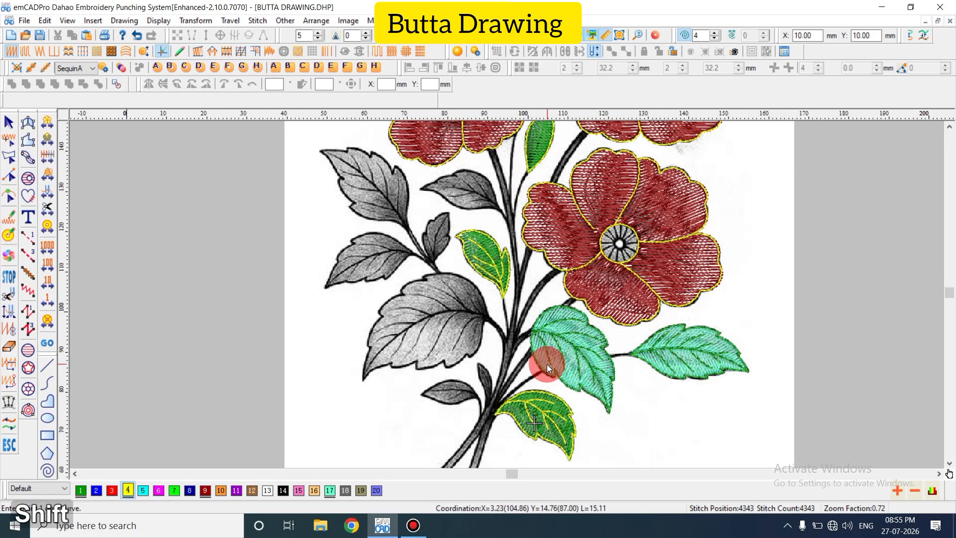
key("shift+z")
key("z")
key("z")
key("shift+z")
key("shift+z")
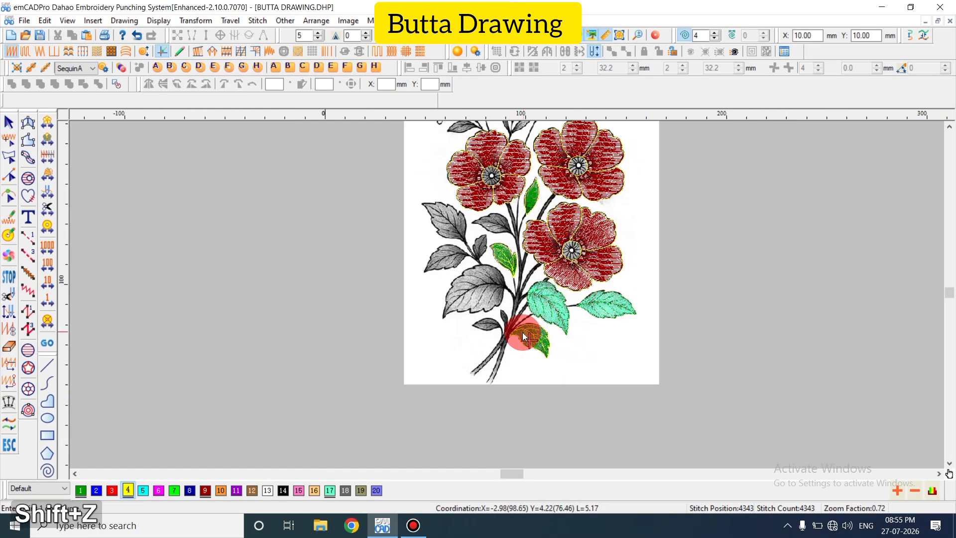
key("z")
key("shift+z")
key("shift+z")
key("z")
key("z")
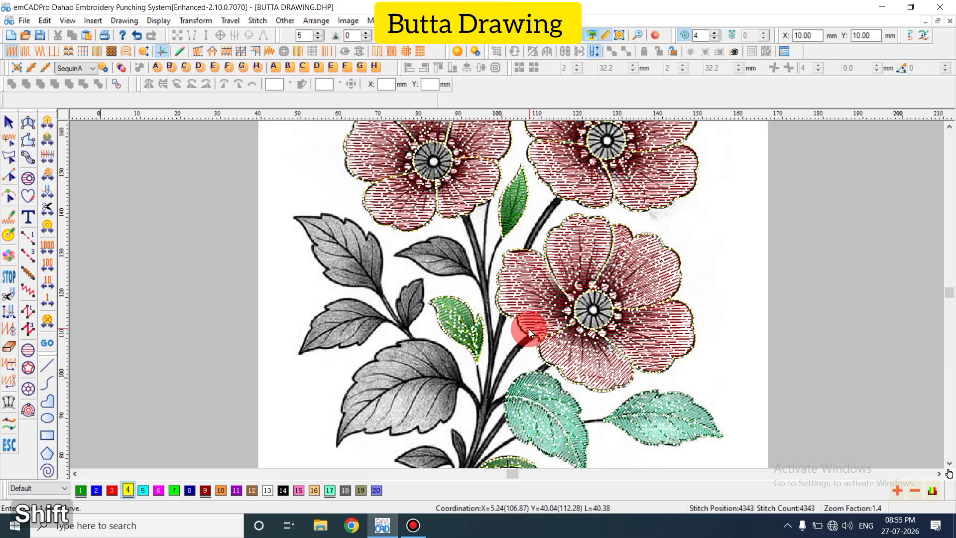
Save the BUTTA DRAWING design with the finished leaf
key("shift+z")
key("shift+z")
key("z")
key("z")
key("ctrl+s")
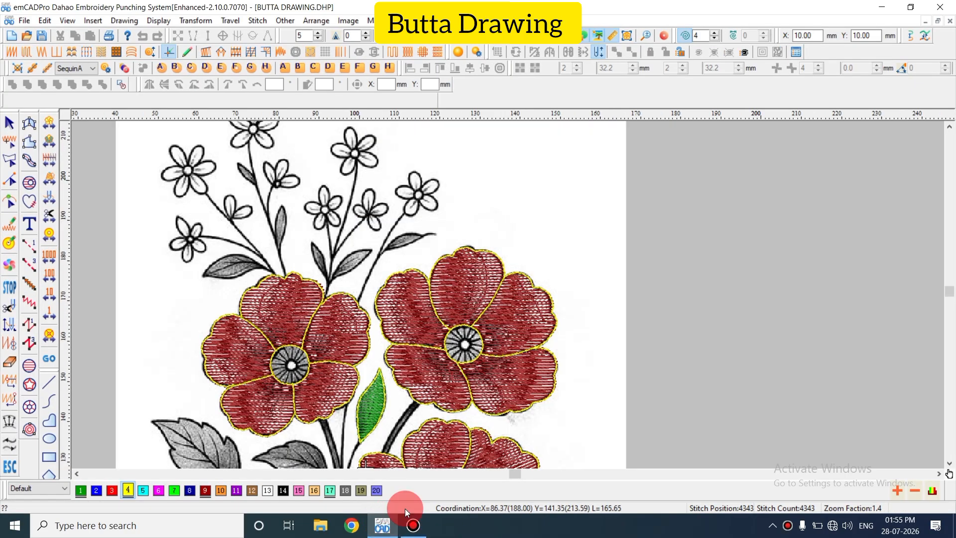
Outline the small pointed leaf on the left of the stem base as a closed Complex Fill, from its stem end around the tip and back
scroll(402, 374, "down", 5)
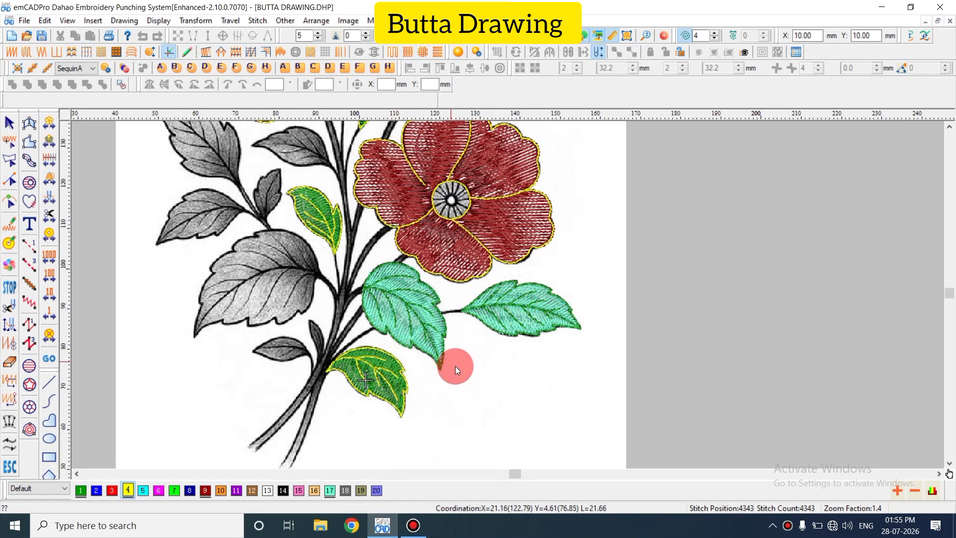
key("z")
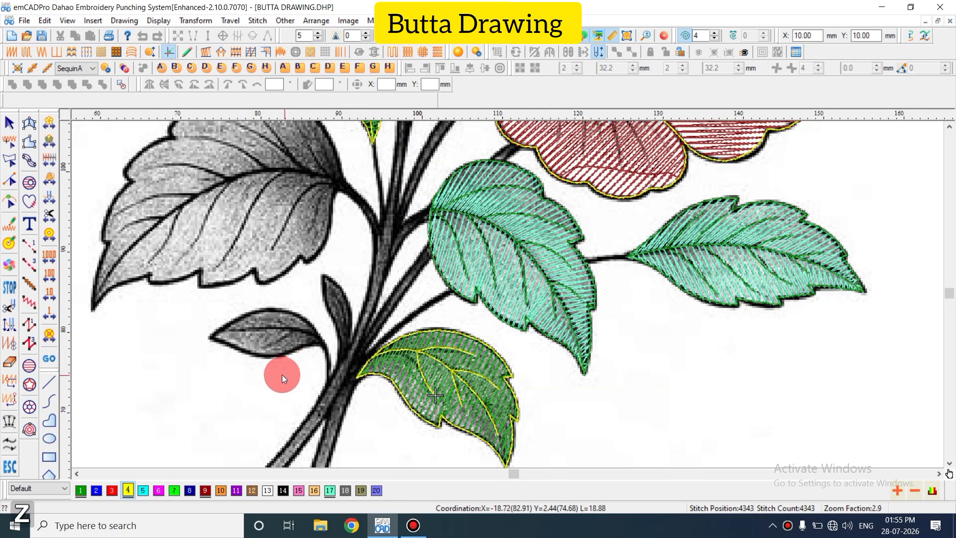
left_click(77, 473)
key("z")
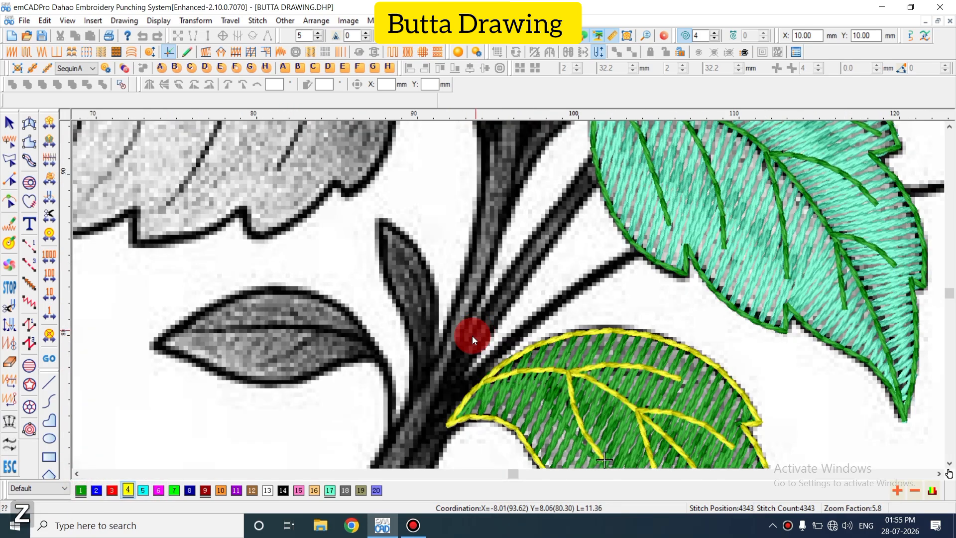
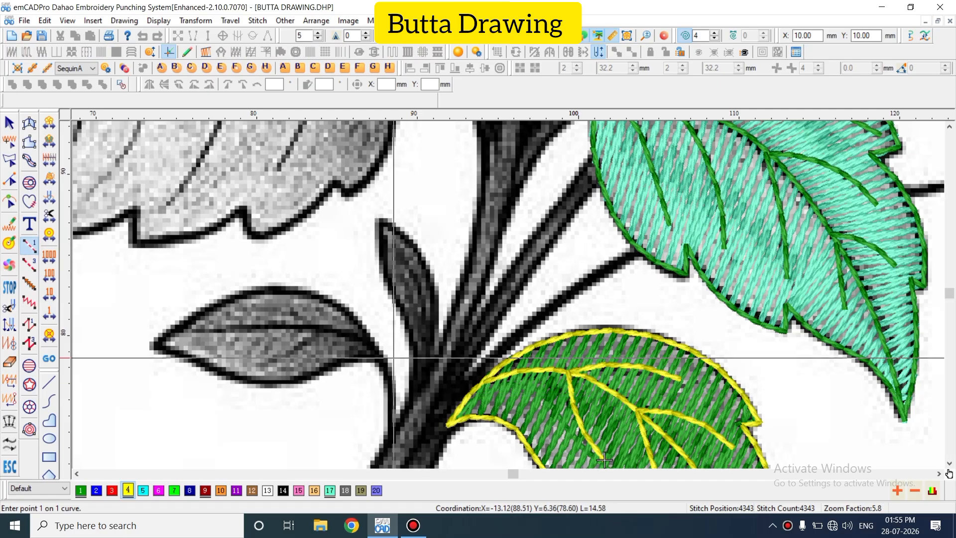
key("Escape")
left_click(37, 181)
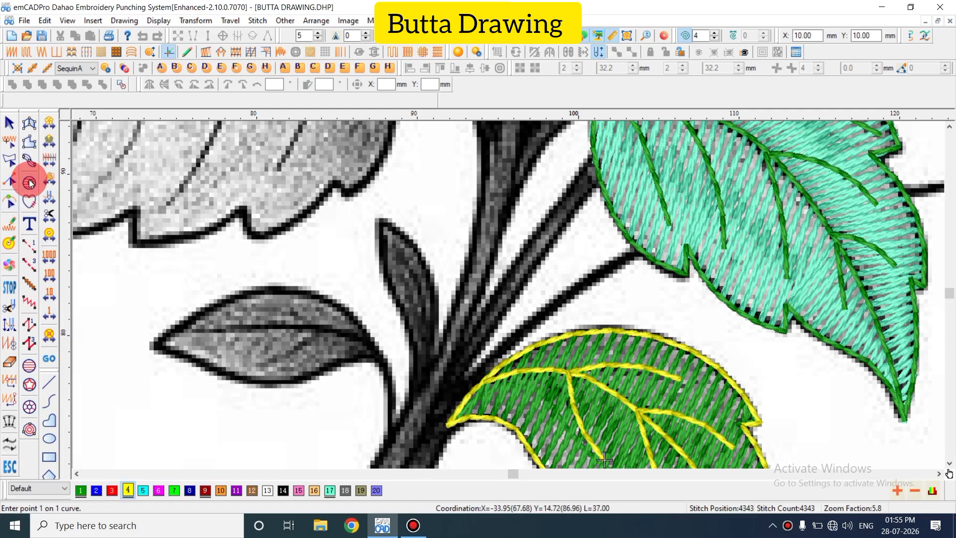
left_click(385, 360)
left_click(346, 360)
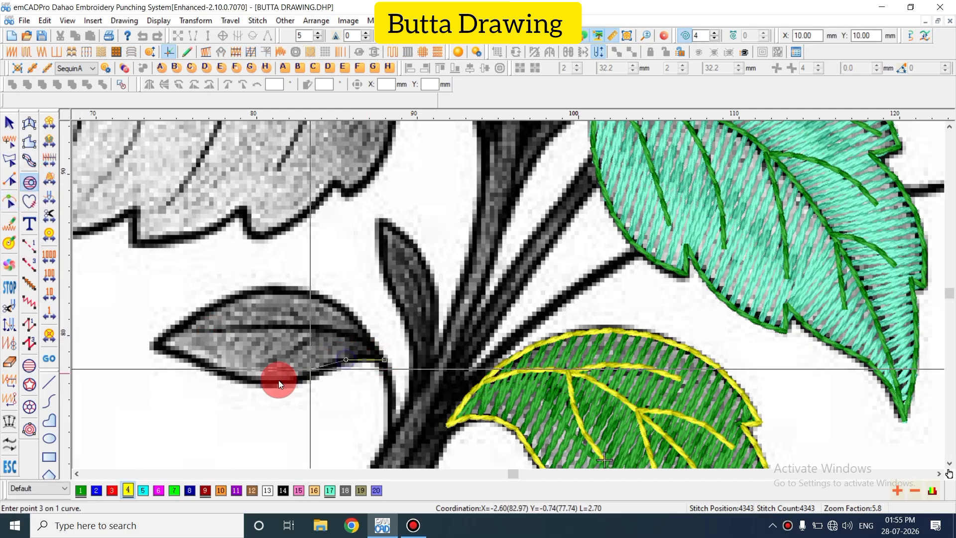
left_click(287, 381)
left_click(217, 369)
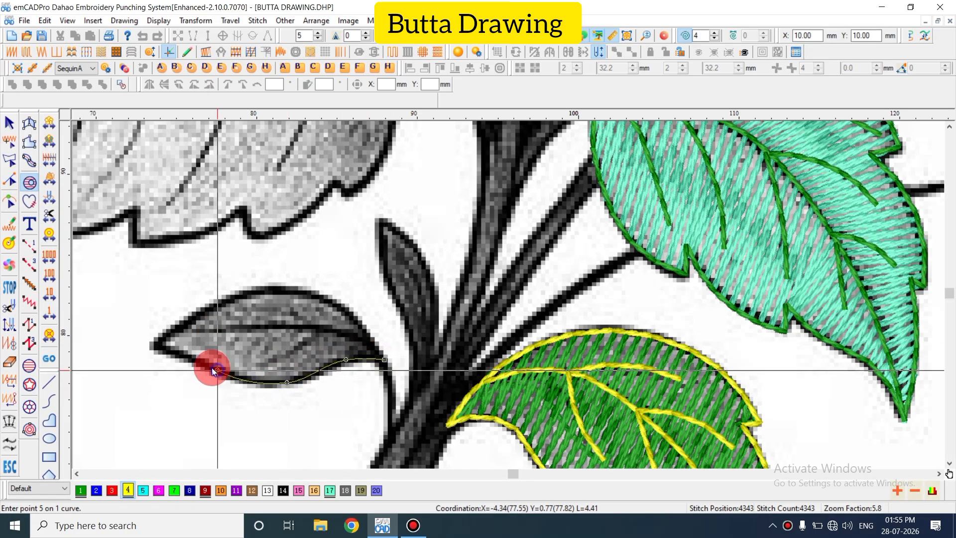
left_click(156, 345)
left_click(203, 314)
left_click(287, 290)
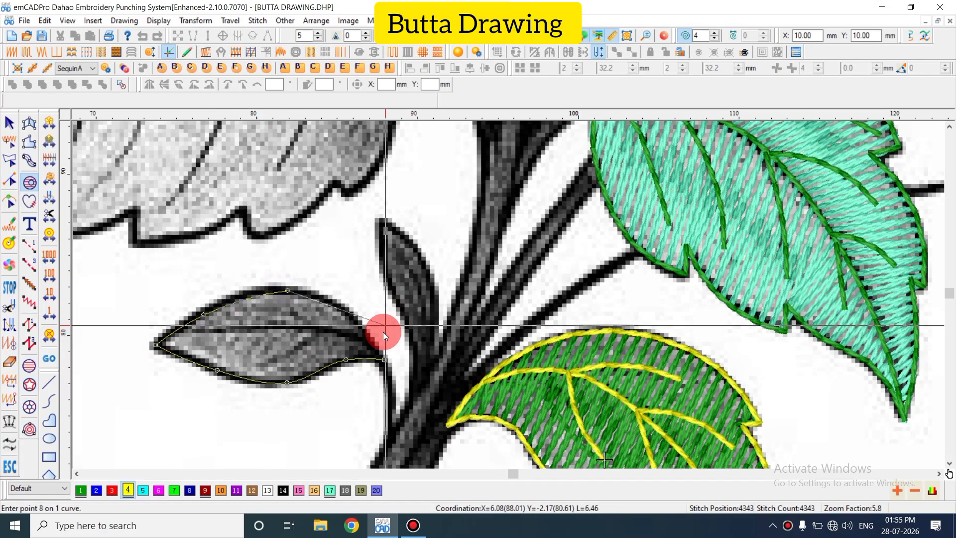
left_click(384, 357)
key("Return")
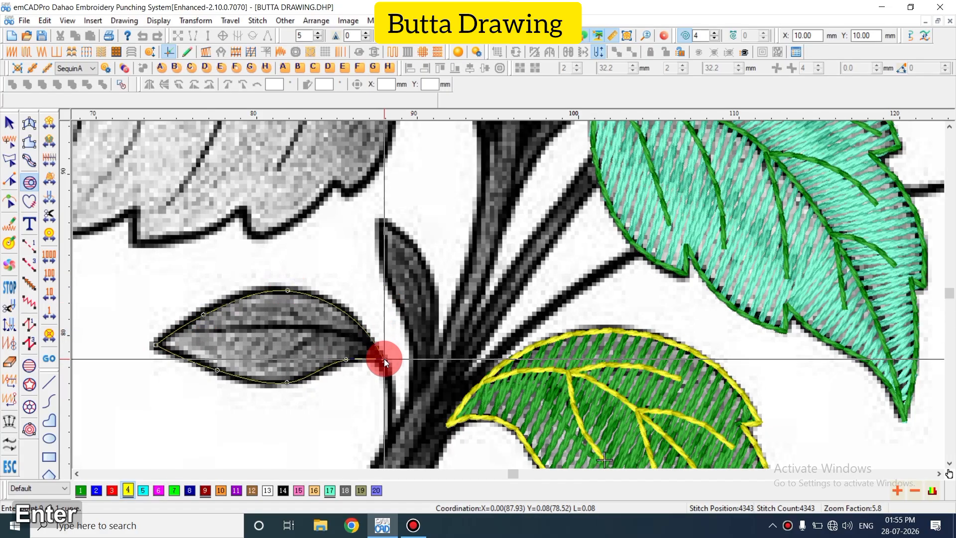
Check the small leaf's fill-stitch properties and accept them as they are
double_click(277, 333)
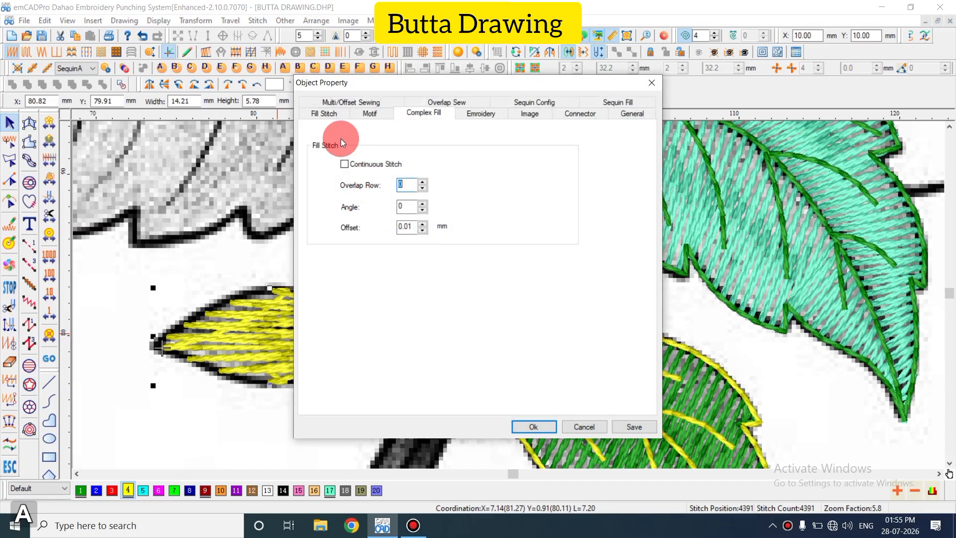
left_click(324, 113)
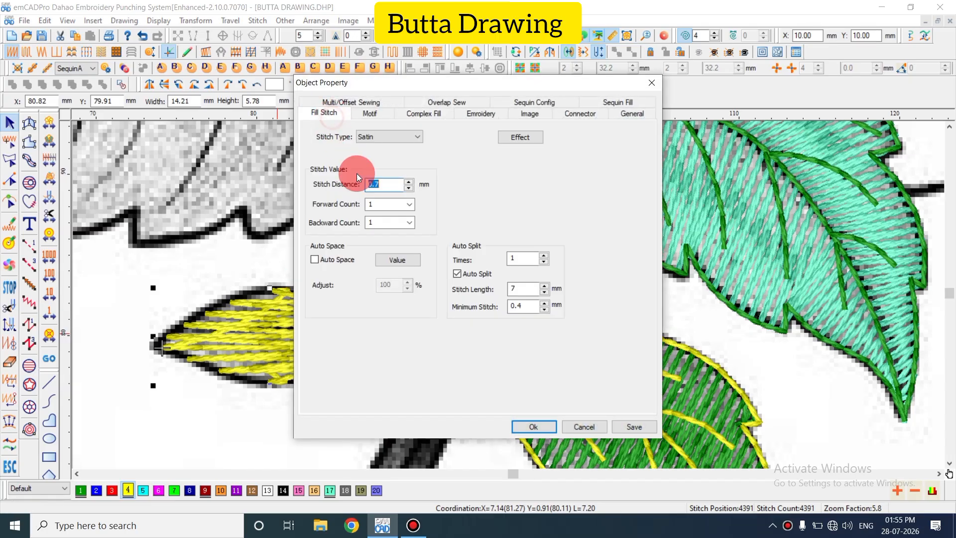
left_click(533, 427)
Generate a running-stitch border from the small leaf's shape with a fixed offset of 0 mm, coloured with thread colour 4
left_click(265, 342)
left_click(761, 52)
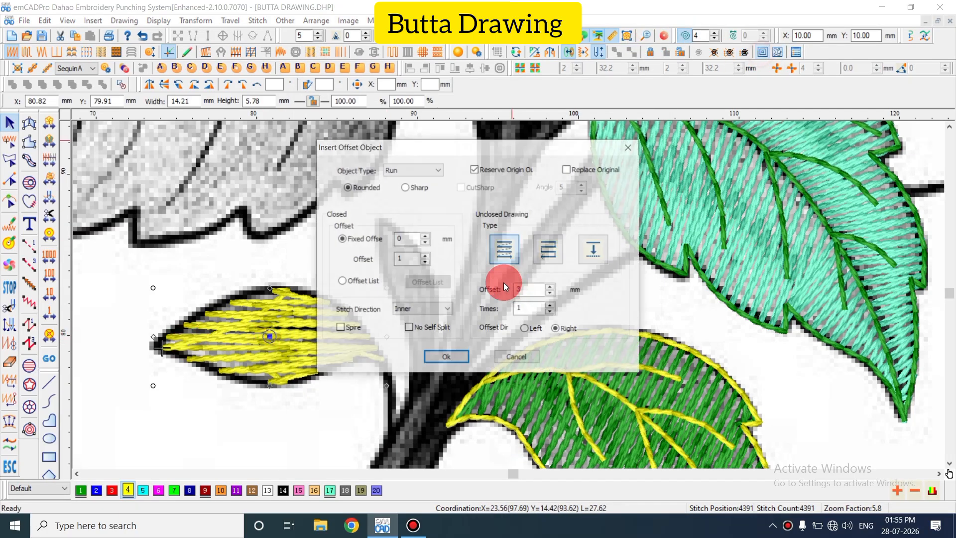
key("Return")
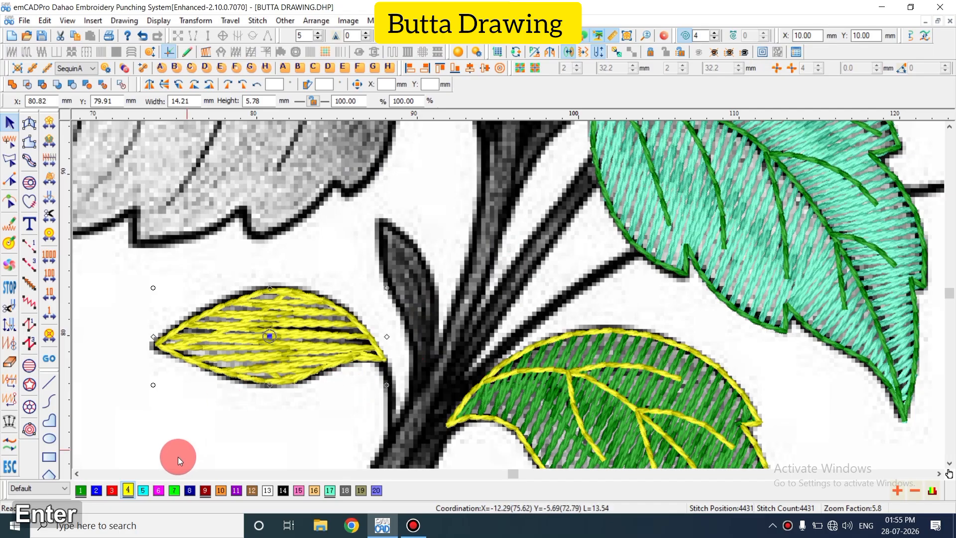
left_click(82, 491)
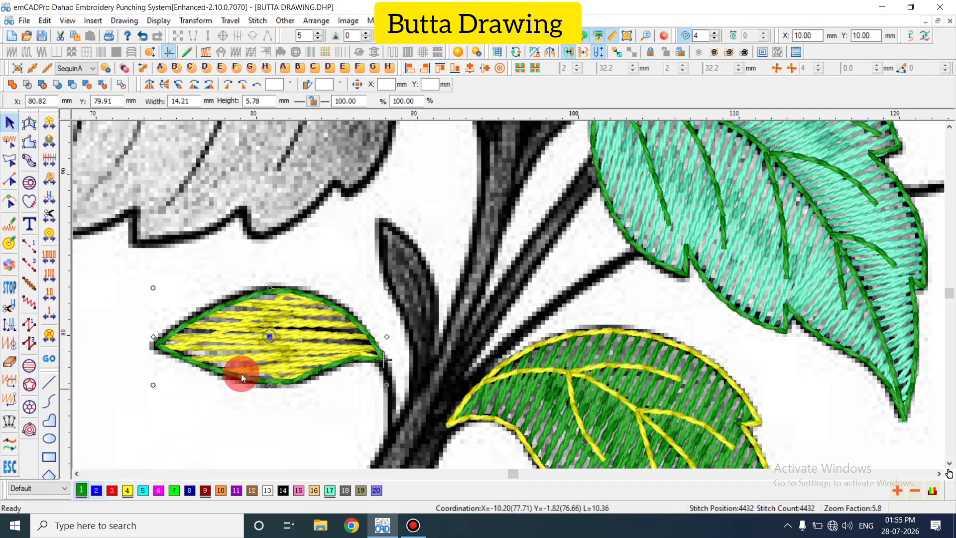
left_click(129, 490)
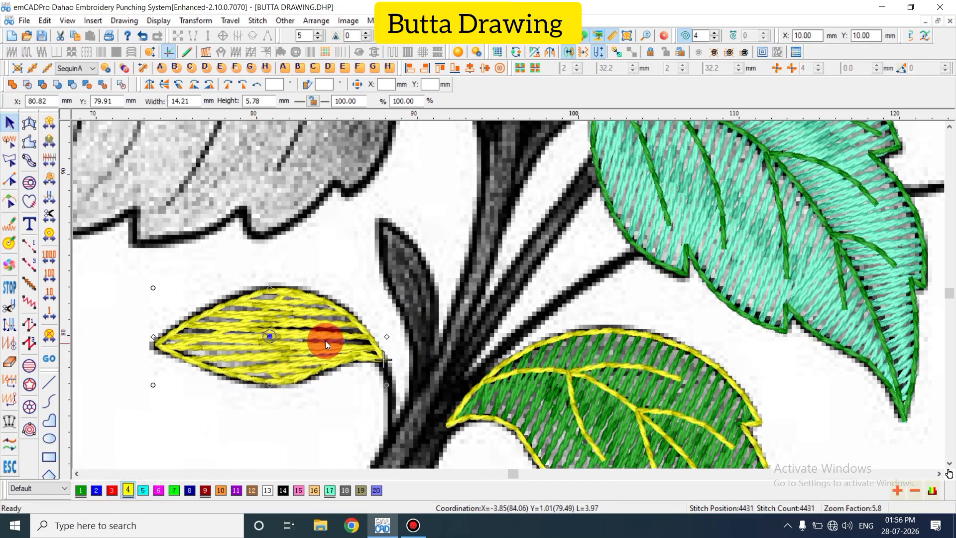
Colour the small leaf's fill with thread colour 1
key("Escape")
left_click(82, 491)
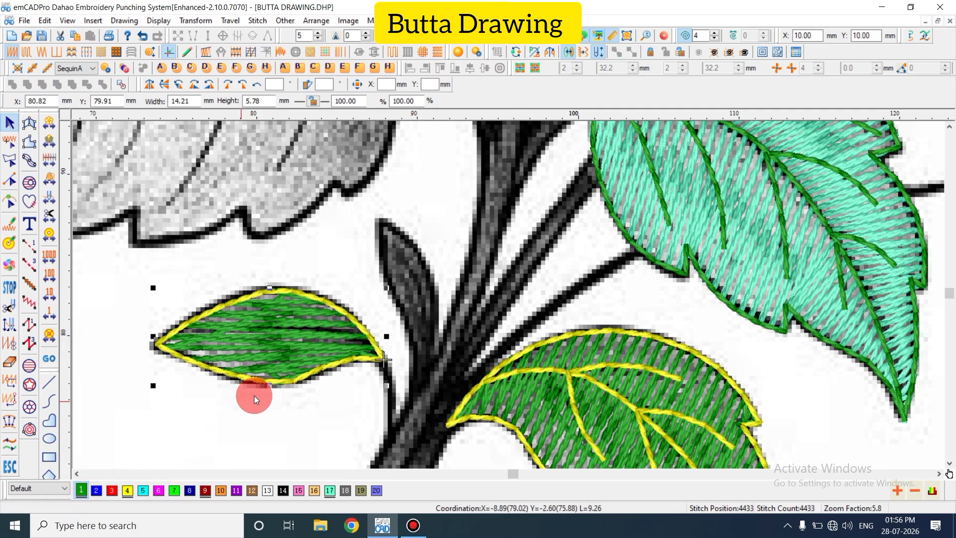
key("Escape")
Trace the small leaf's midrib from the stem end toward the tip as a running-stitch curve in thread colour 4
key("z")
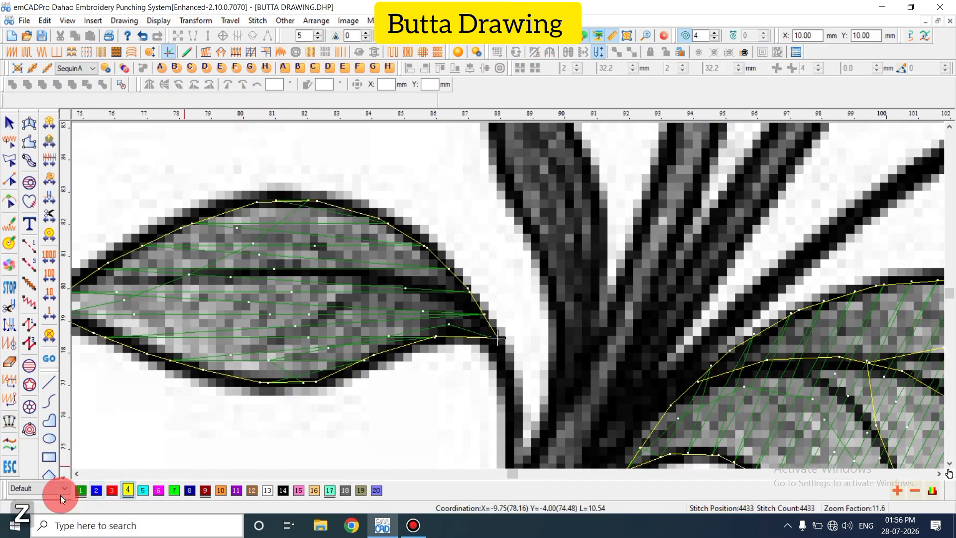
key("shift+n")
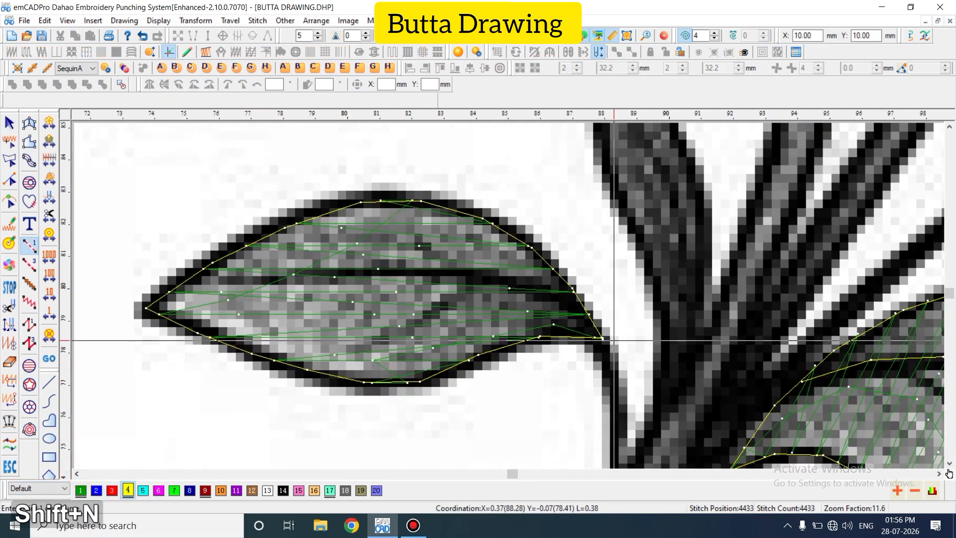
left_click(612, 338)
left_click(218, 302)
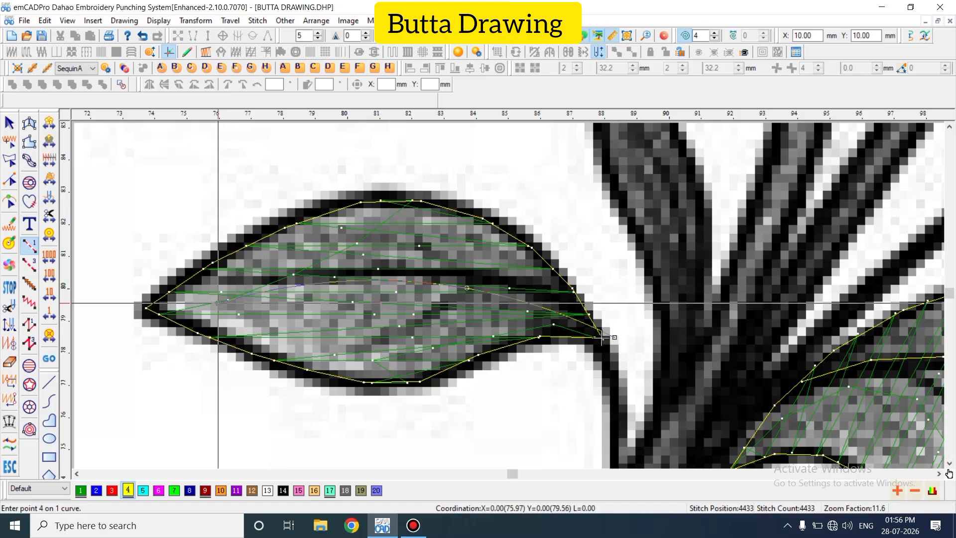
key("Return")
Trace two side veins in the small leaf, one from the upper half and one from the lower half, meeting at the same midrib point
key("shift+b")
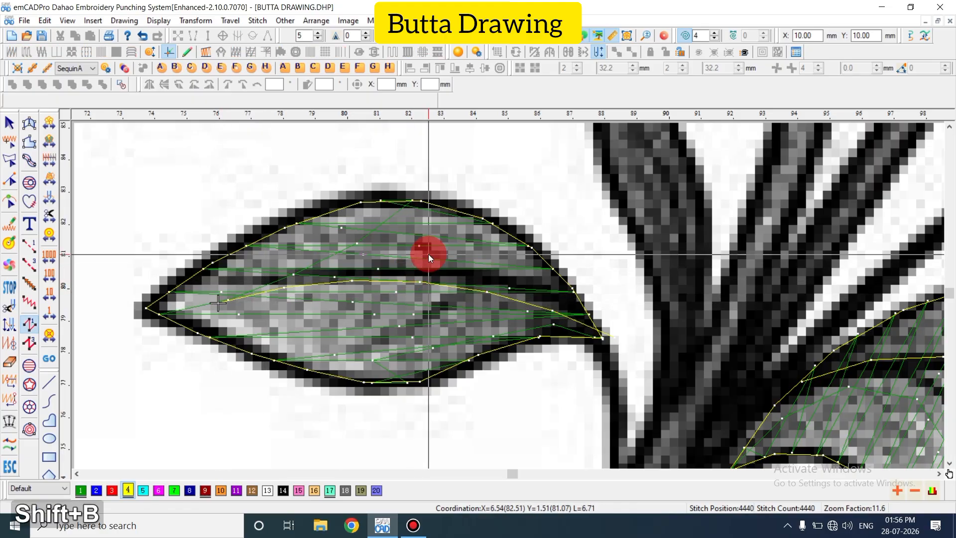
key("Escape")
key("shift+n")
left_click(364, 230)
right_click(445, 255)
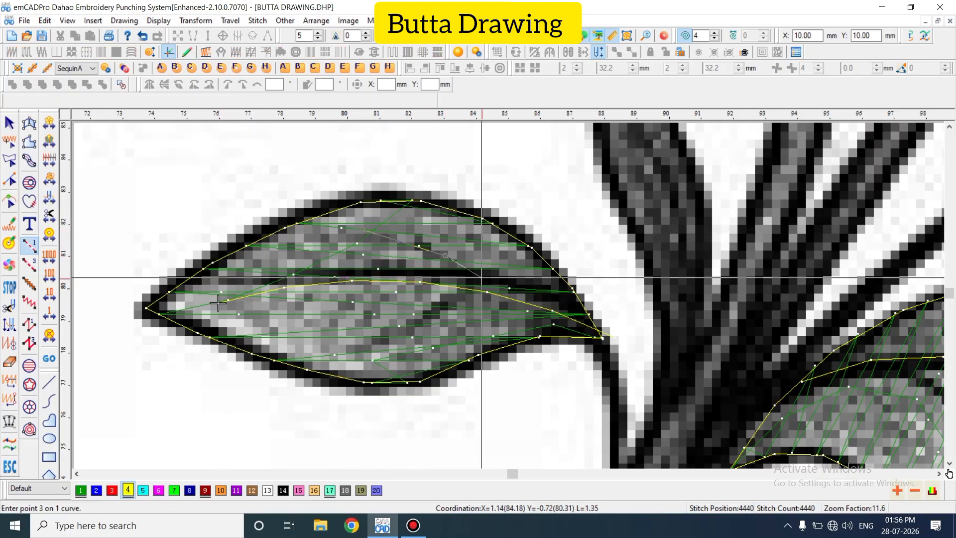
left_click(486, 291)
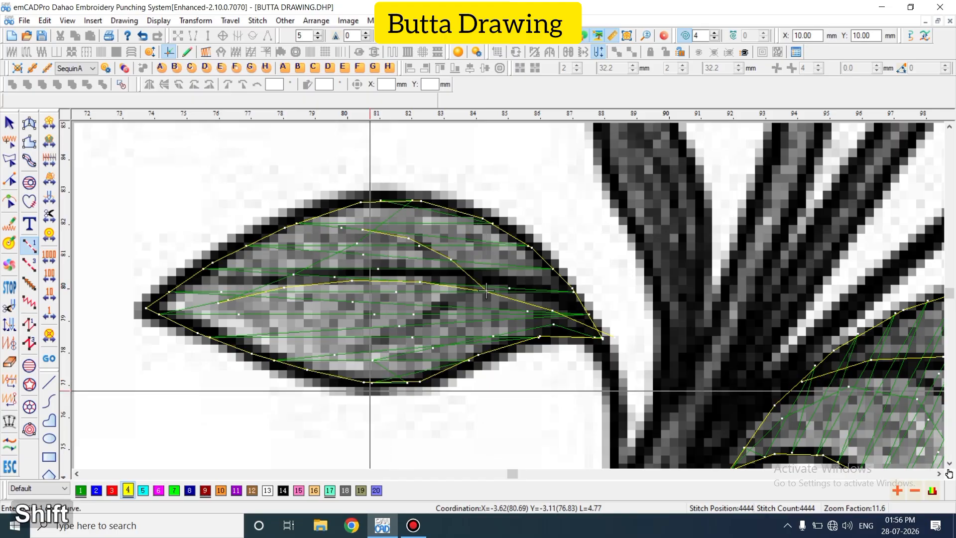
key("shift+n")
left_click(339, 347)
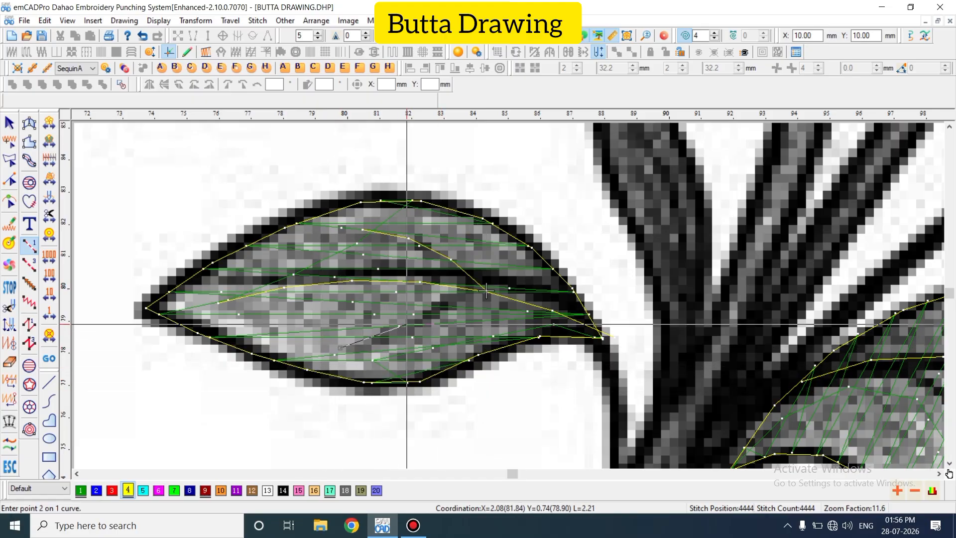
left_click(485, 294)
key("Return")
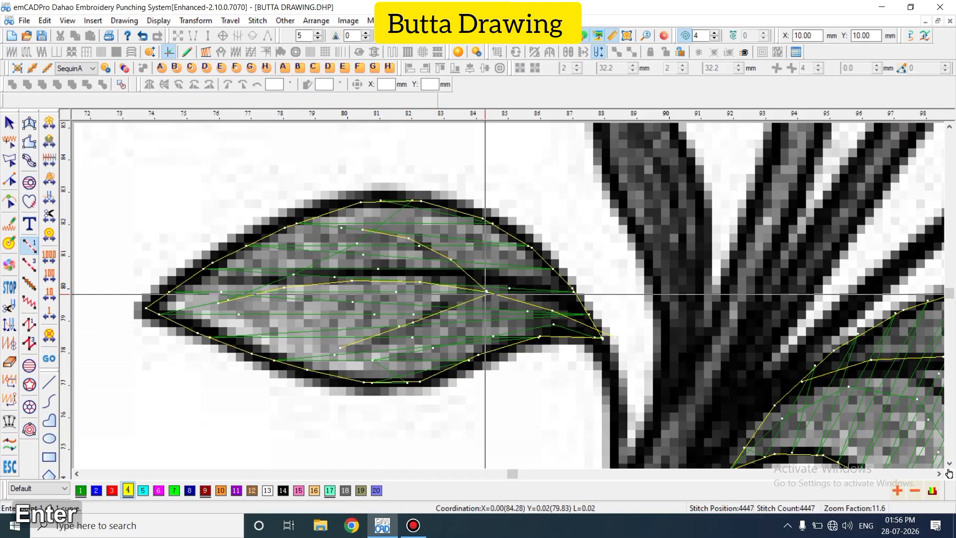
Start a fill outline on the large unfilled leaf left of the stems, tracing from the stem joint down its right edge to the first notch
key("shift+z")
key("shift+z")
key("shift+z")
key("shift+z")
key("z")
key("z")
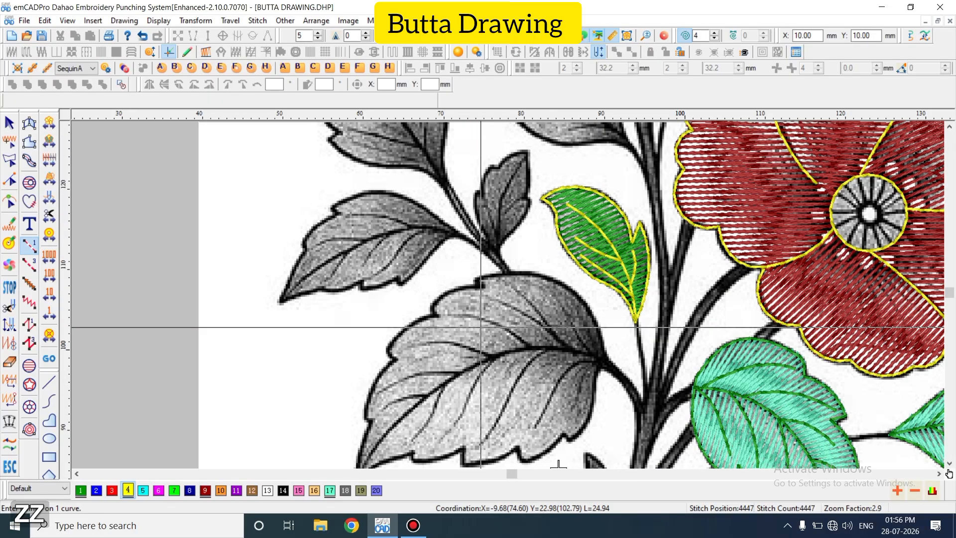
key("z")
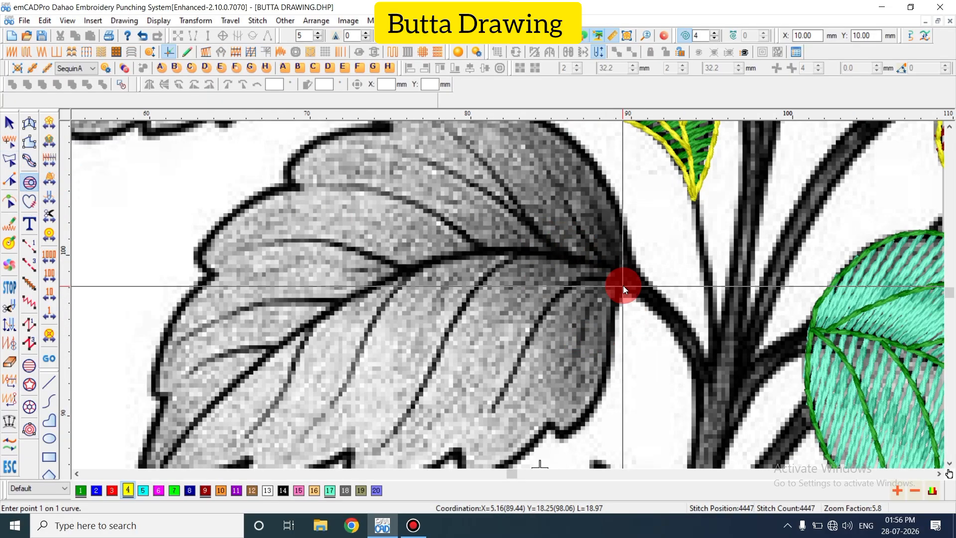
scroll(628, 272, "down", 3)
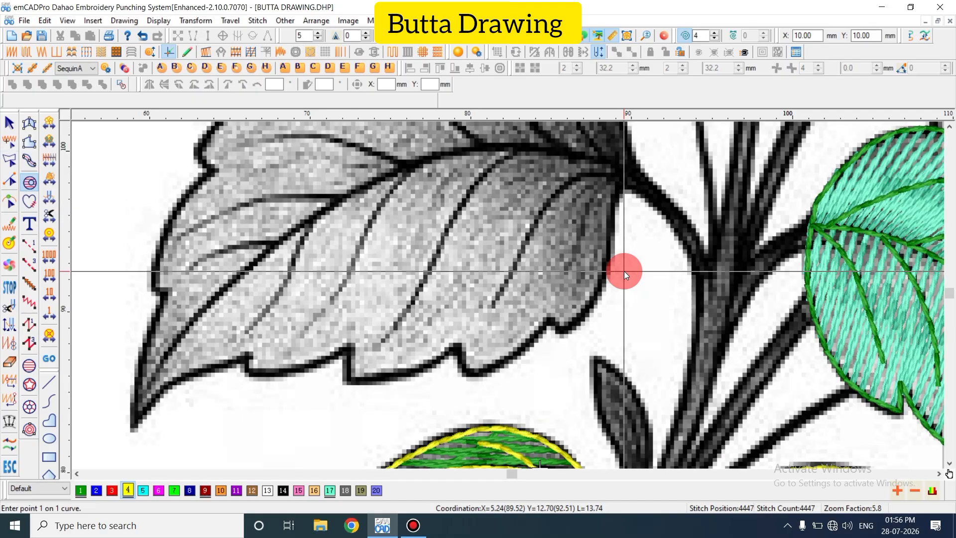
key("Escape")
key("shift+z")
left_click(29, 182)
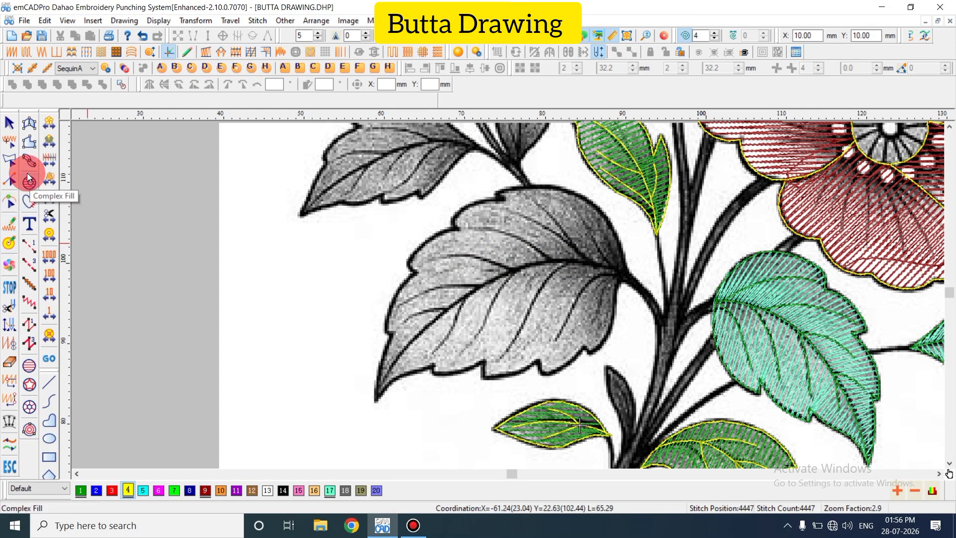
key("z")
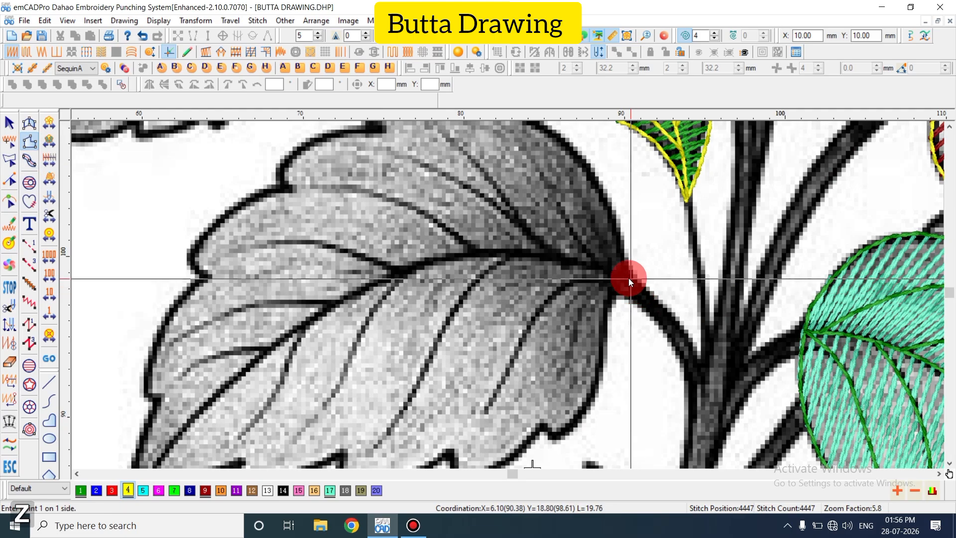
left_click(626, 278)
left_click(606, 301)
left_click(601, 362)
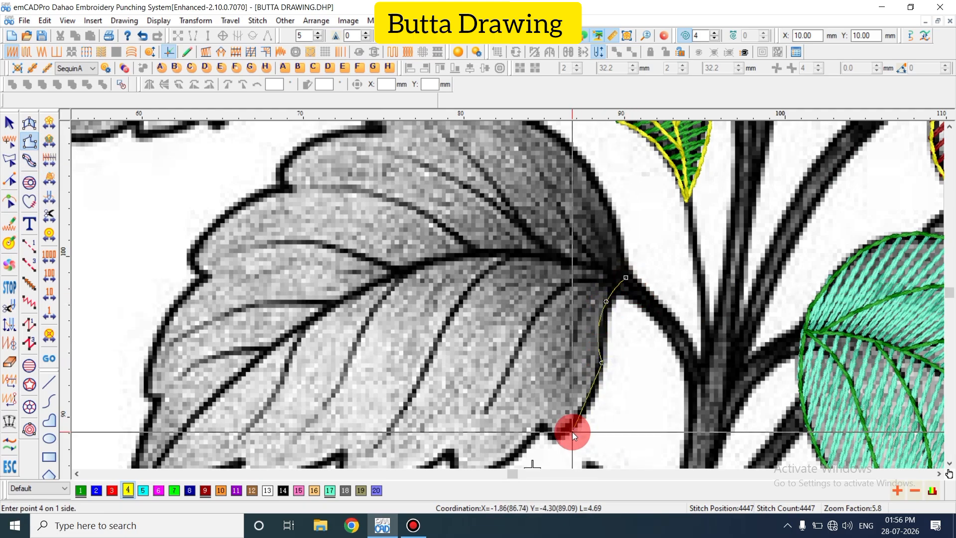
left_click(572, 431)
key("BackSpace")
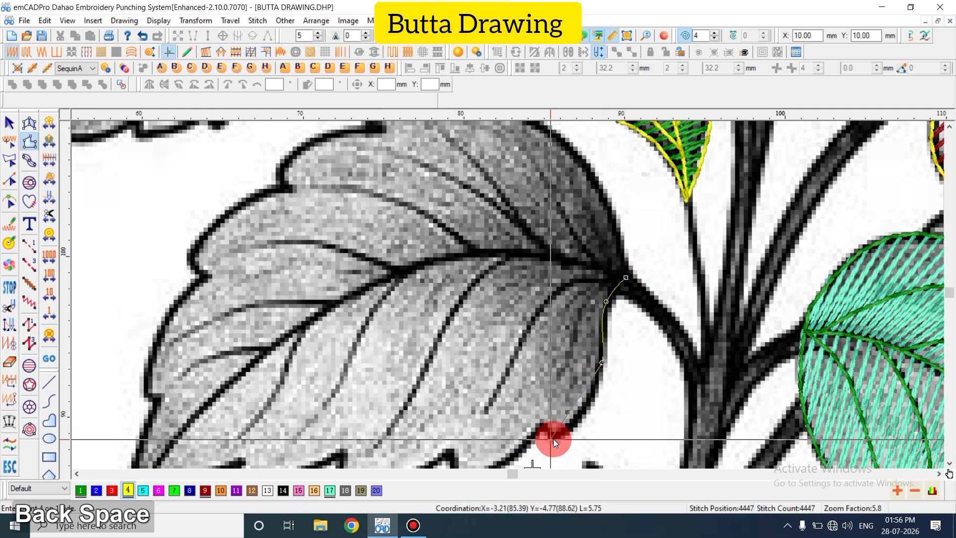
left_click(555, 438)
left_click(545, 424)
scroll(546, 424, "down", 3)
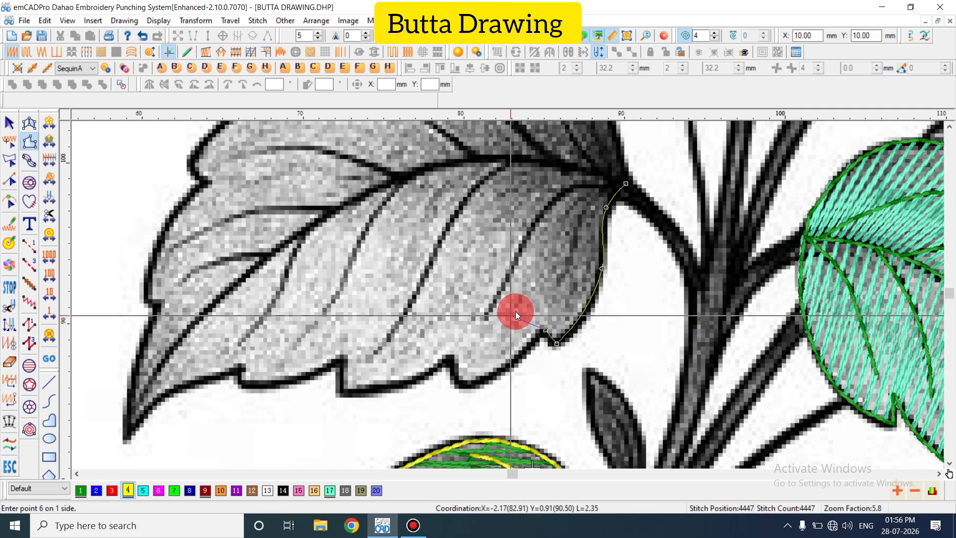
Continue the large leaf's fill outline along the serrated lower edge, following each notch to the pointed tip
left_click(516, 359)
left_click(478, 384)
left_click(452, 385)
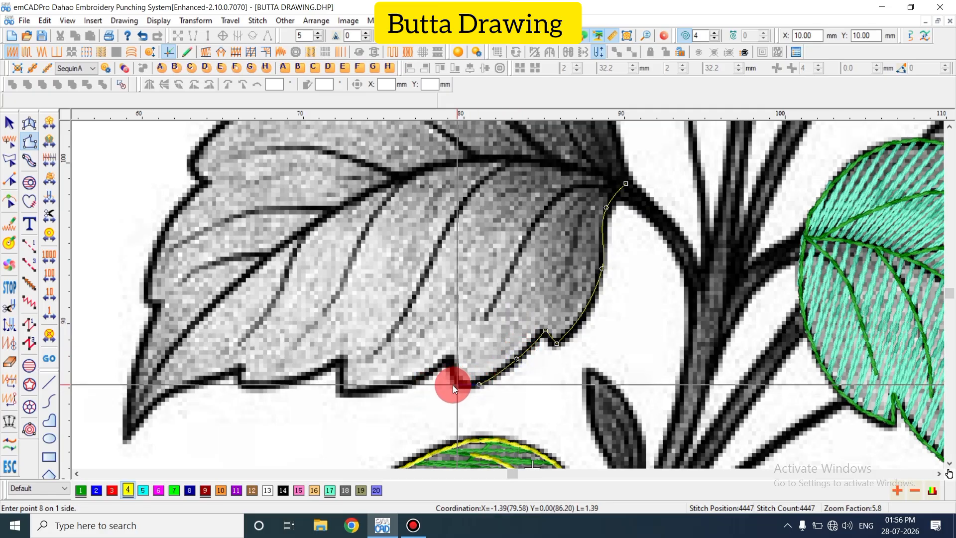
left_click(454, 356)
left_click(408, 382)
left_click(344, 357)
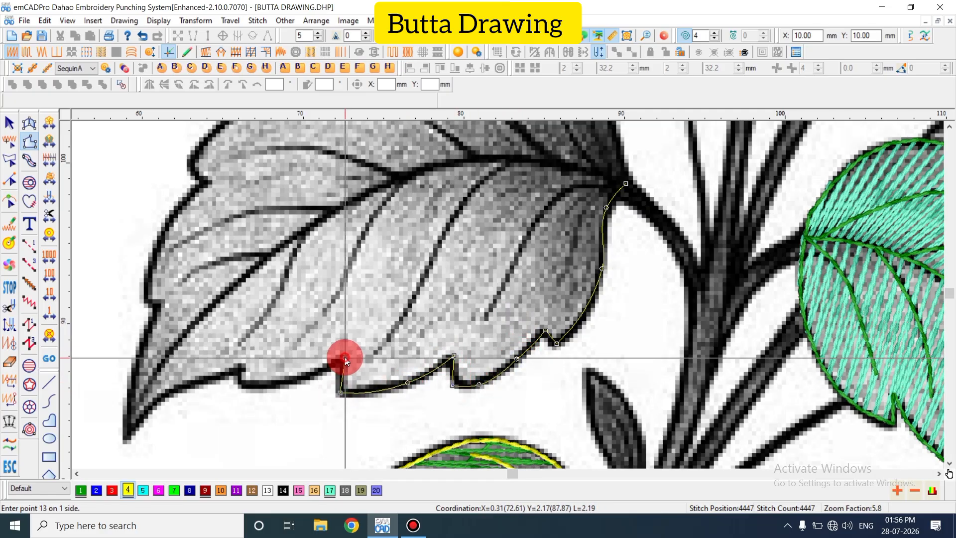
left_click(340, 392)
left_click(270, 383)
left_click(238, 385)
left_click(241, 368)
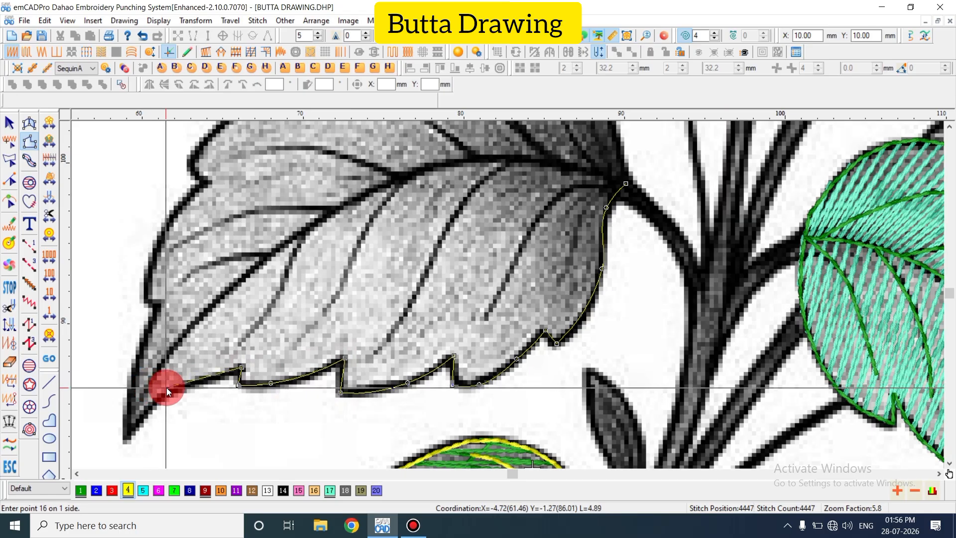
left_click(171, 390)
left_click(126, 440)
Extend the fill outline from the pointed tip up the leaf's left edge, following the notches to the inner corner of the third one
left_click(131, 369)
left_click(153, 312)
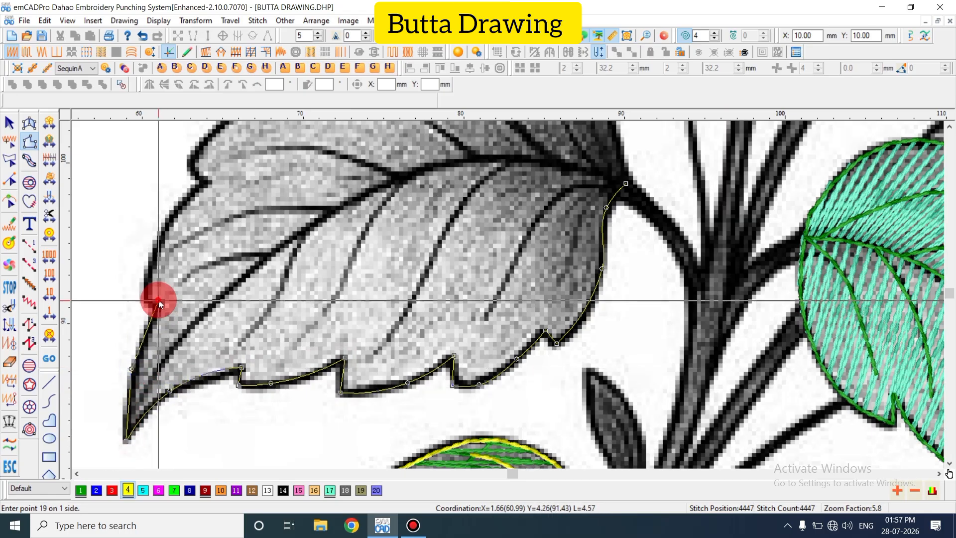
key("BackSpace")
left_click(164, 304)
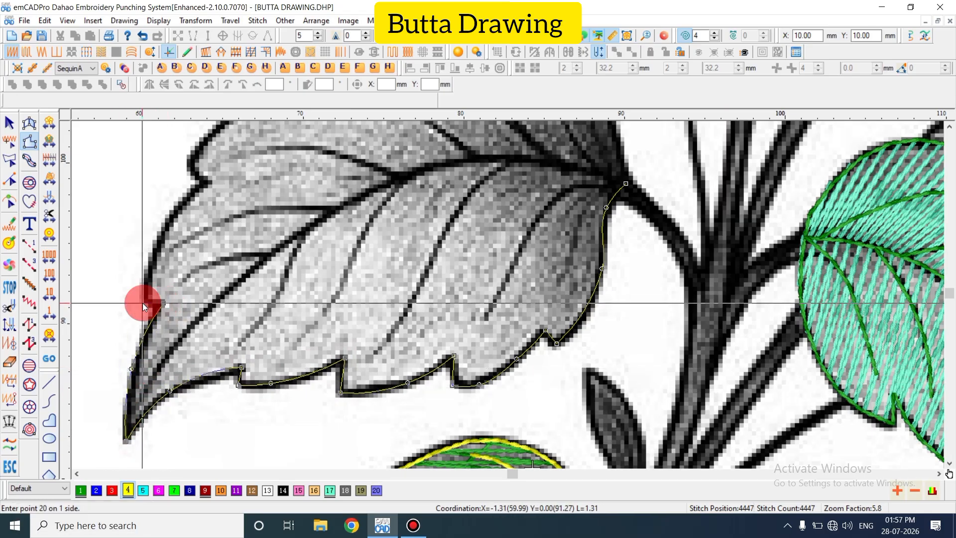
left_click(146, 301)
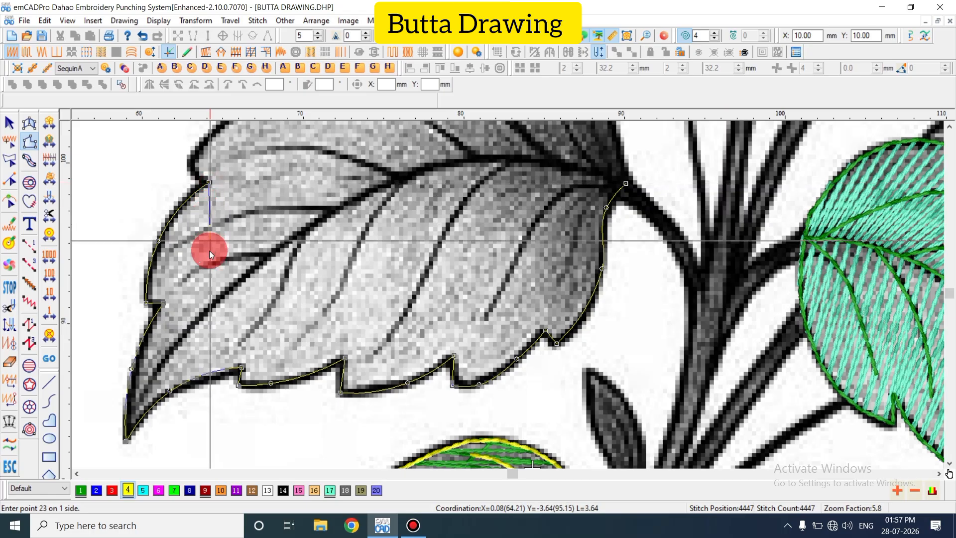
scroll(209, 250, "up", 3)
left_click(194, 278)
left_click(191, 260)
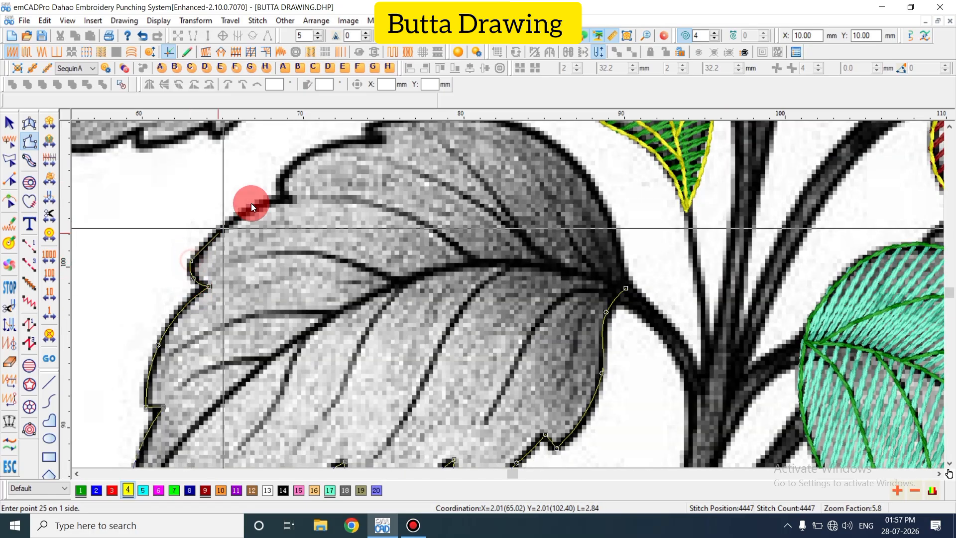
left_click(229, 217)
left_click(290, 198)
scroll(290, 199, "up", 3)
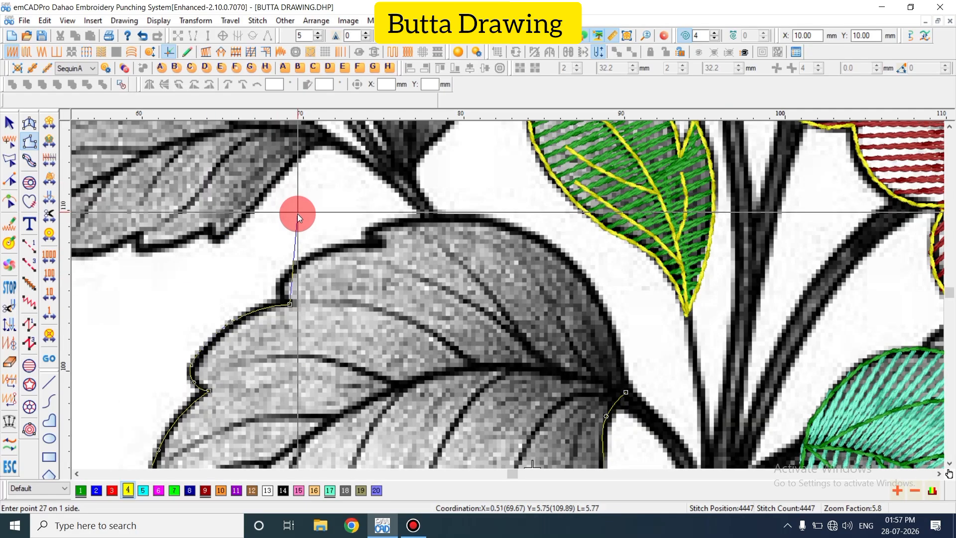
Trace the leaf's rounded upper edge through the last notch back to the stem joint and complete the outer outline
left_click(312, 253)
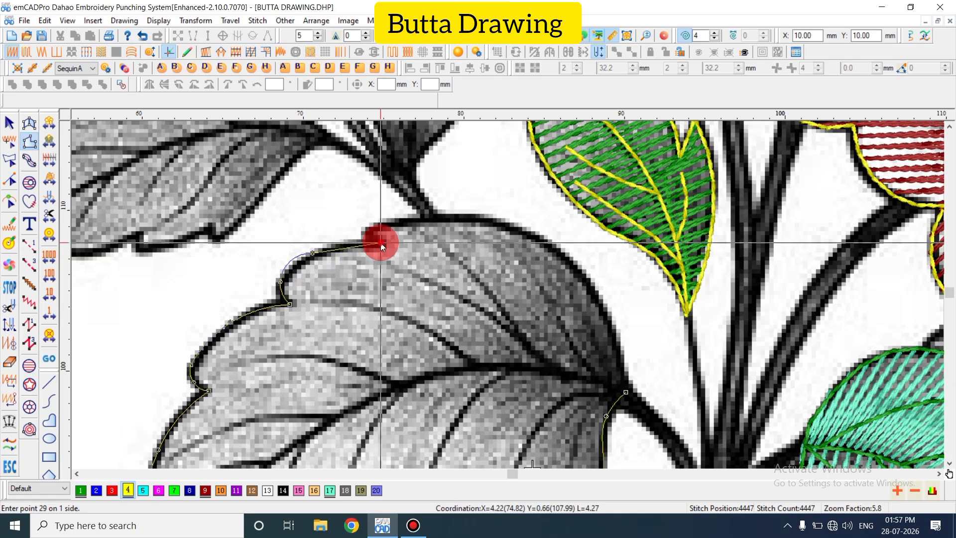
left_click(377, 225)
left_click(533, 235)
key("BackSpace")
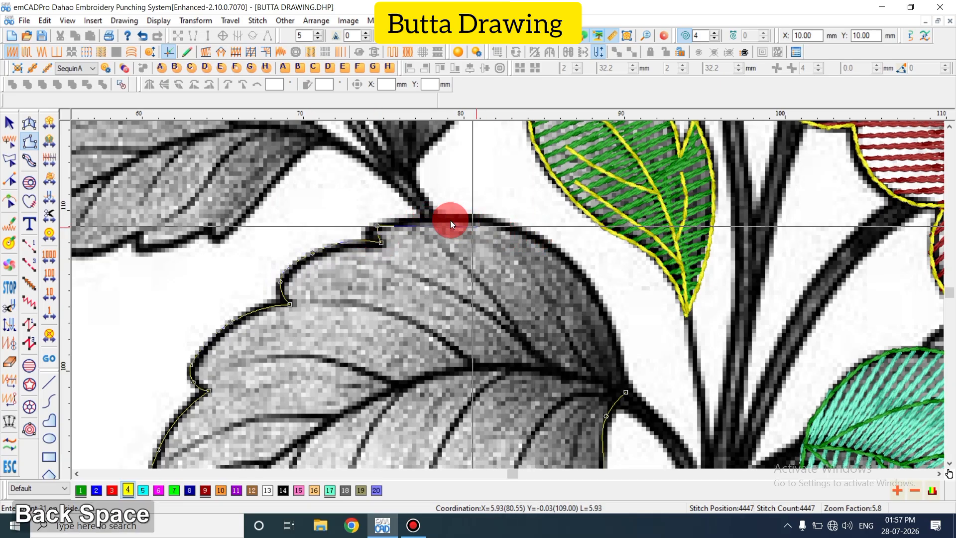
left_click(418, 219)
left_click(516, 226)
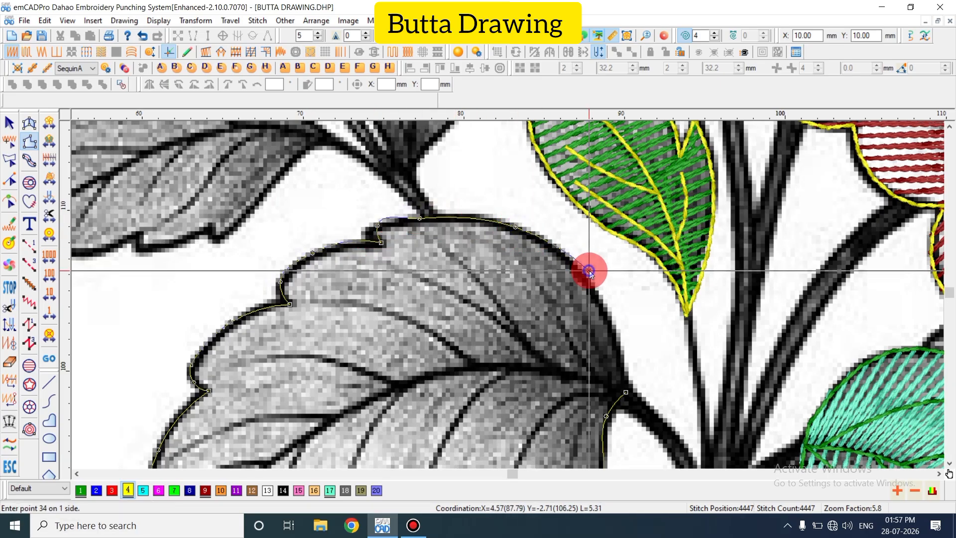
left_click(589, 271)
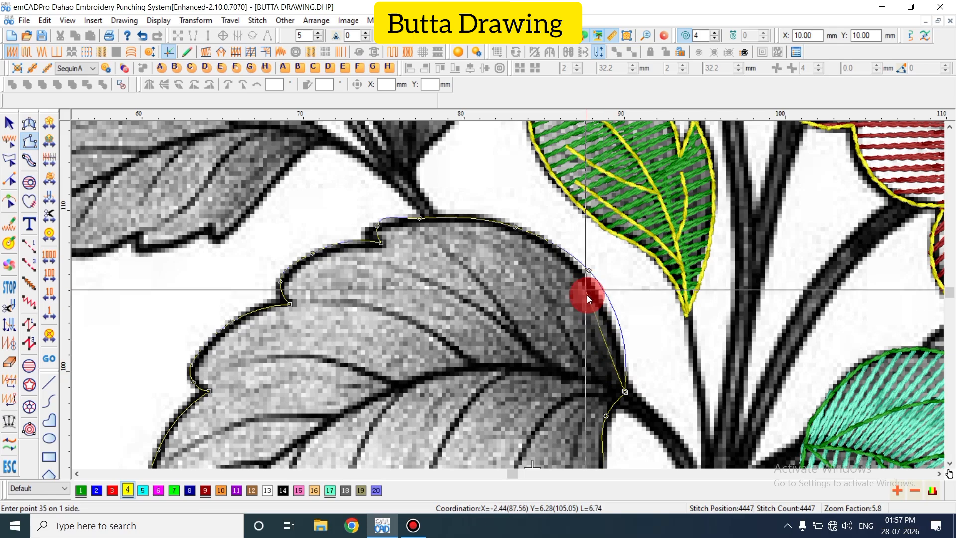
key("Return")
Draw the fill's inner boundary along the upper side of the large leaf's midrib, from near the stem joint almost to the tip
key("shift+z")
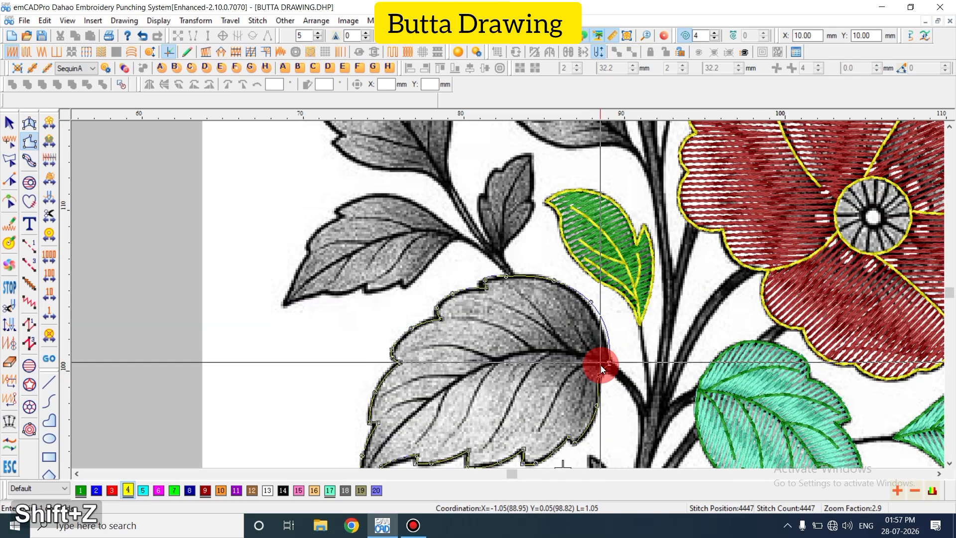
key("z")
left_click(567, 346)
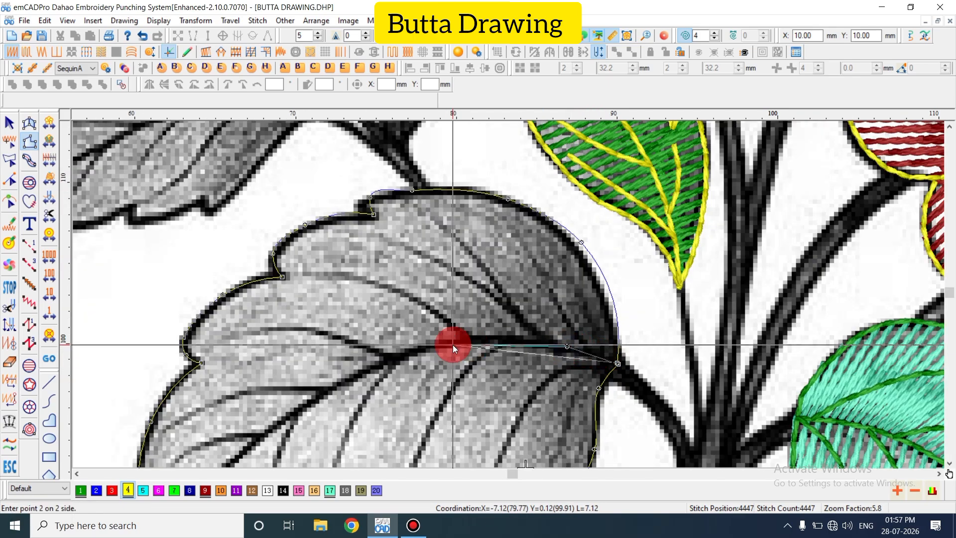
left_click(433, 347)
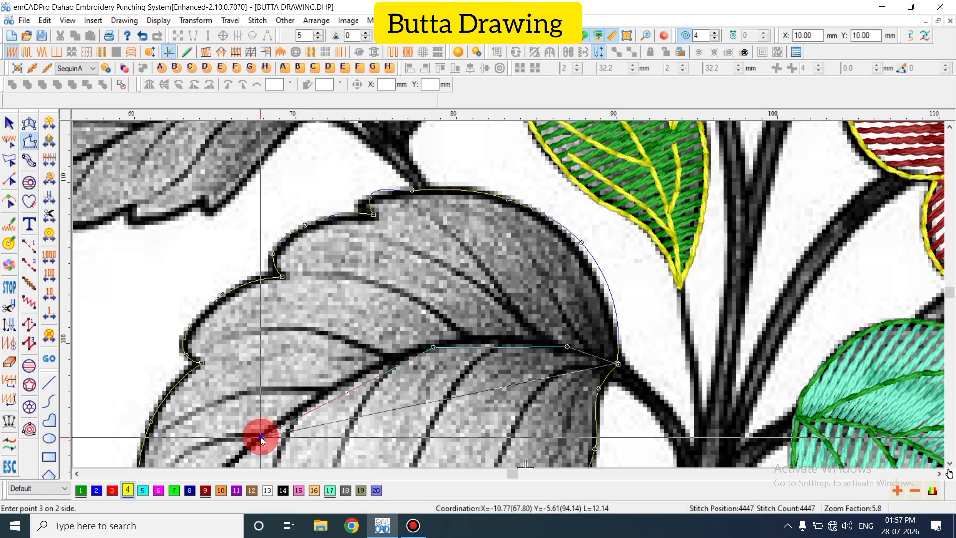
left_click(261, 437)
scroll(261, 436, "down", 2)
scroll(157, 438, "down", 2)
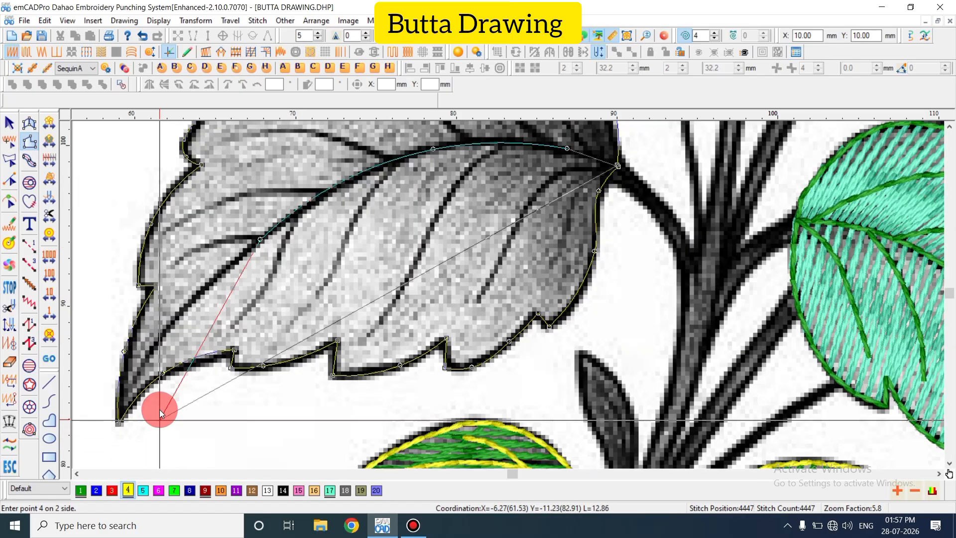
left_click(168, 328)
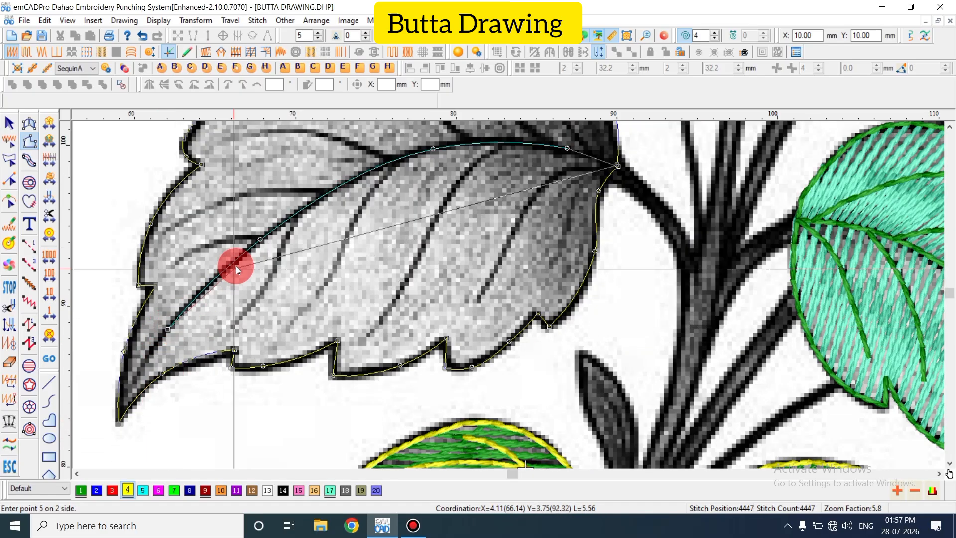
Return the inner boundary along the midrib's lower side to the stem joint and generate the large leaf's fill
left_click(265, 241)
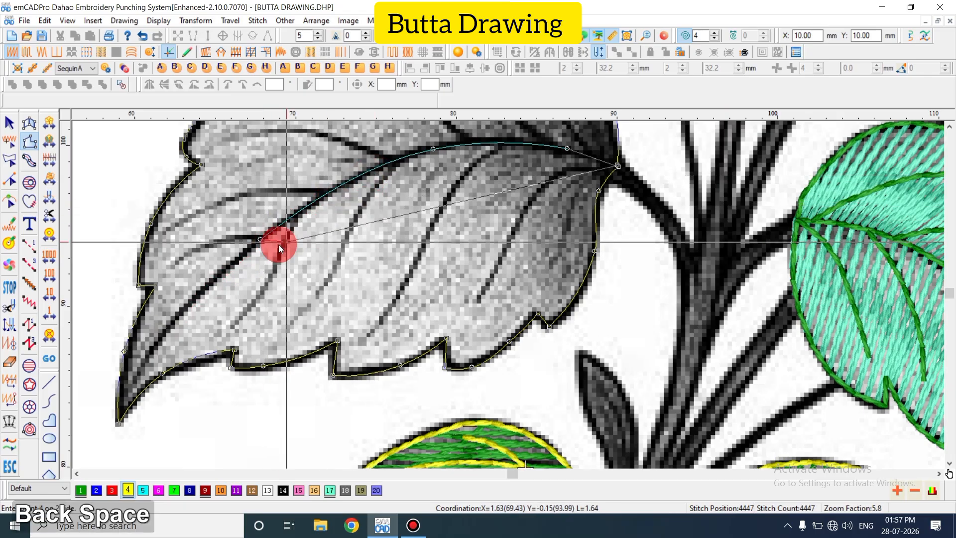
left_click(271, 233)
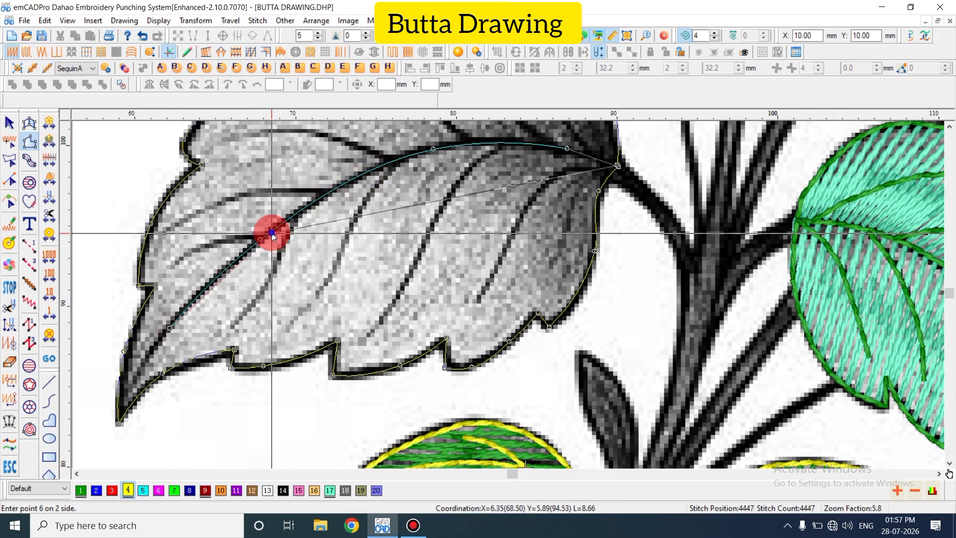
left_click(434, 154)
left_click(569, 156)
left_click(617, 166)
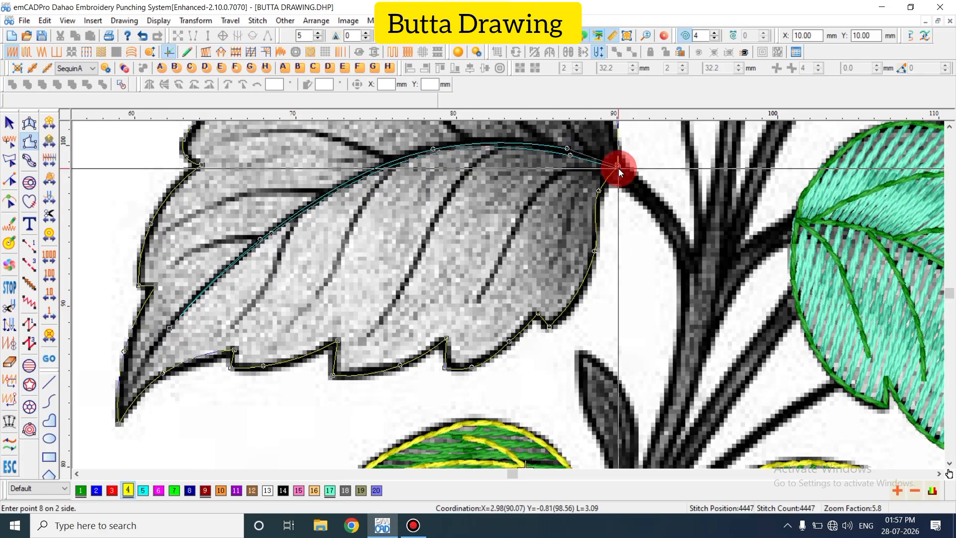
key("Return")
scroll(442, 243, "up", 3)
key("Escape")
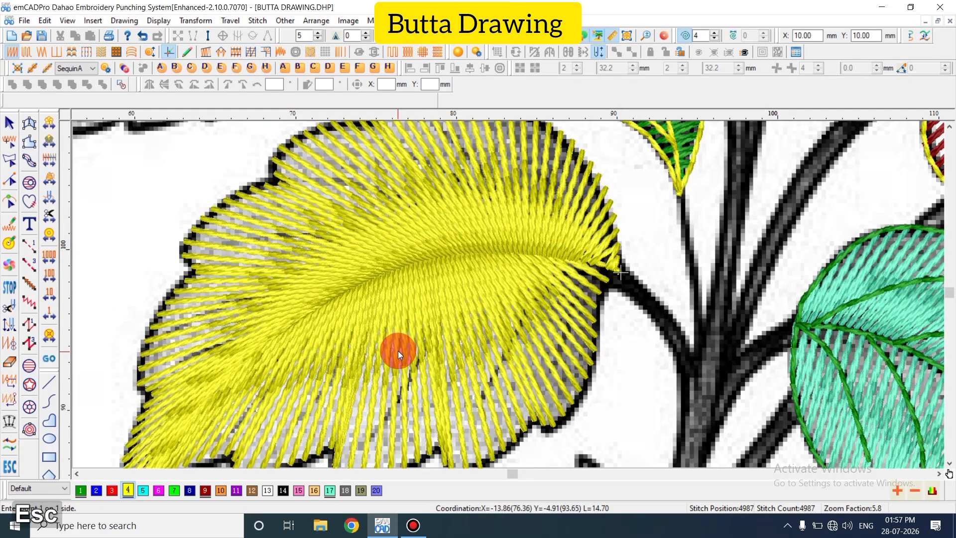
Colour the large leaf's fill with thread colour 17
key("shift+z")
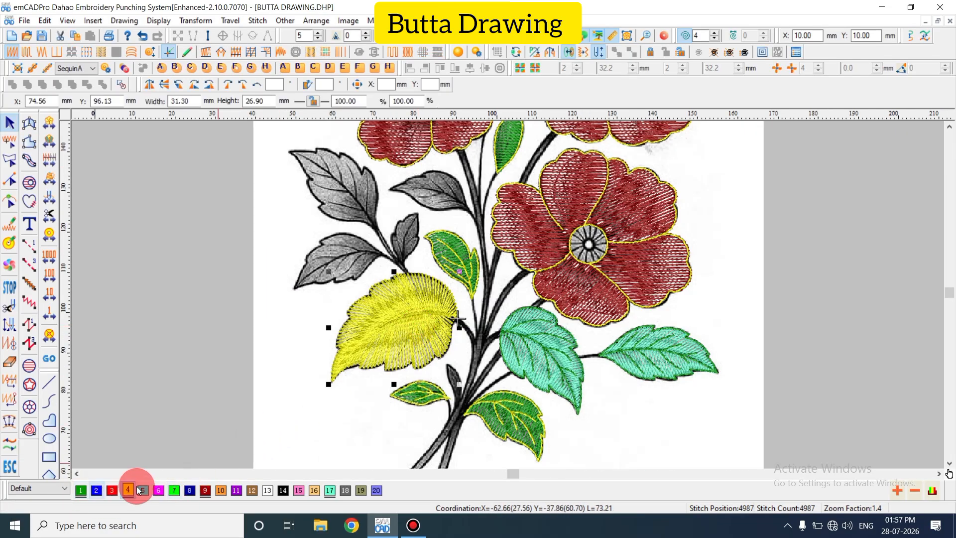
left_click(326, 491)
key("shift+z")
key("Escape")
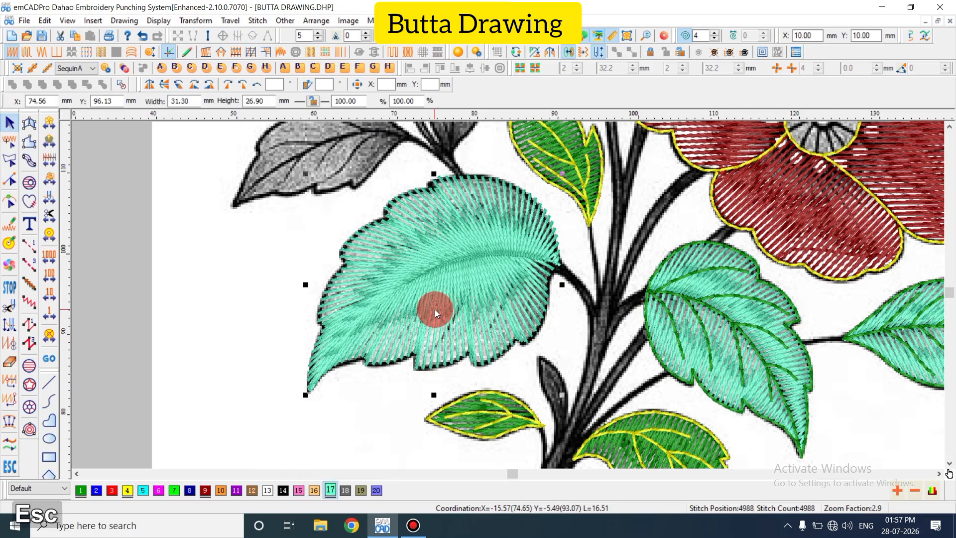
Add two stitch direction lines to the large leaf's fill, one across its upper left half and one from the midrib to the lower edge
key("g")
key("ctrl+z")
key("h")
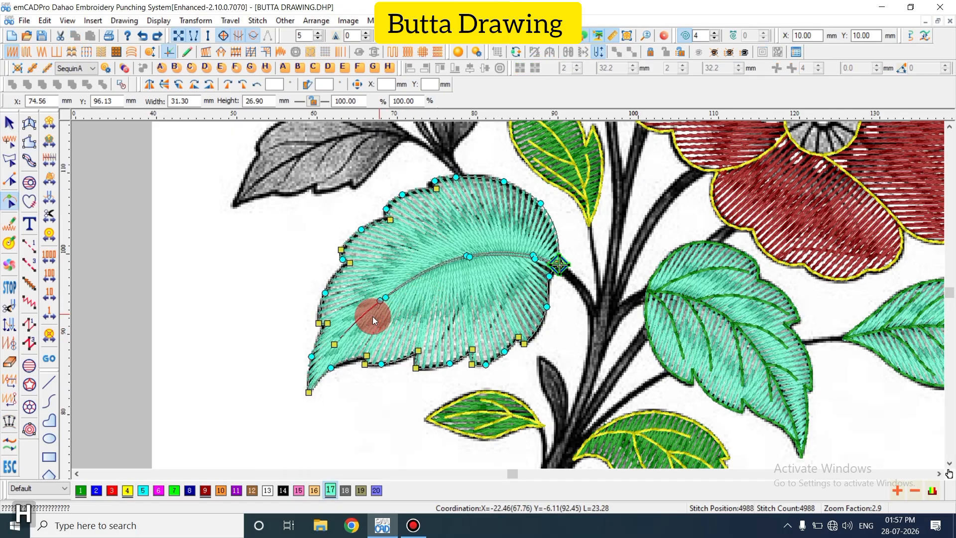
left_click(336, 278, "ctrl")
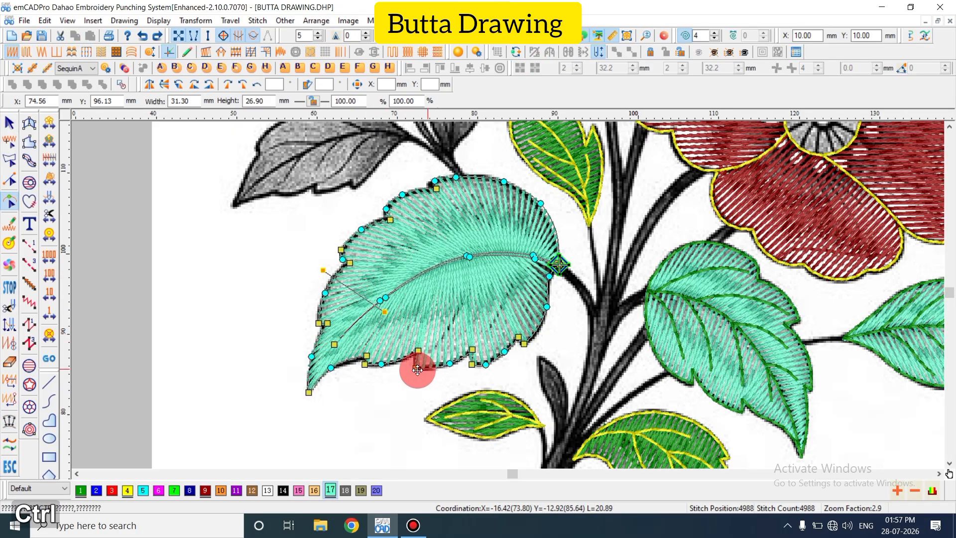
left_click(432, 369, "ctrl")
left_click_drag(418, 271, 418, 261)
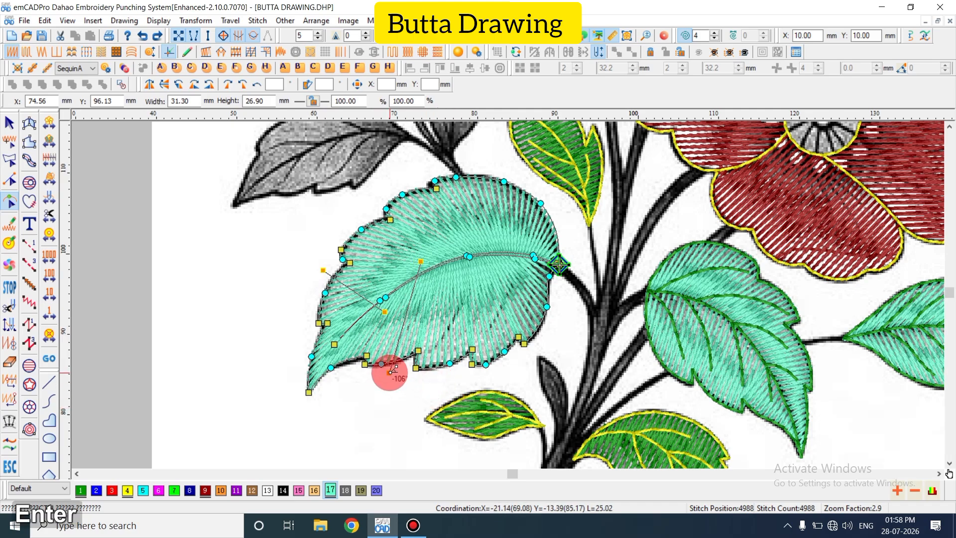
key("Escape")
left_click(451, 238)
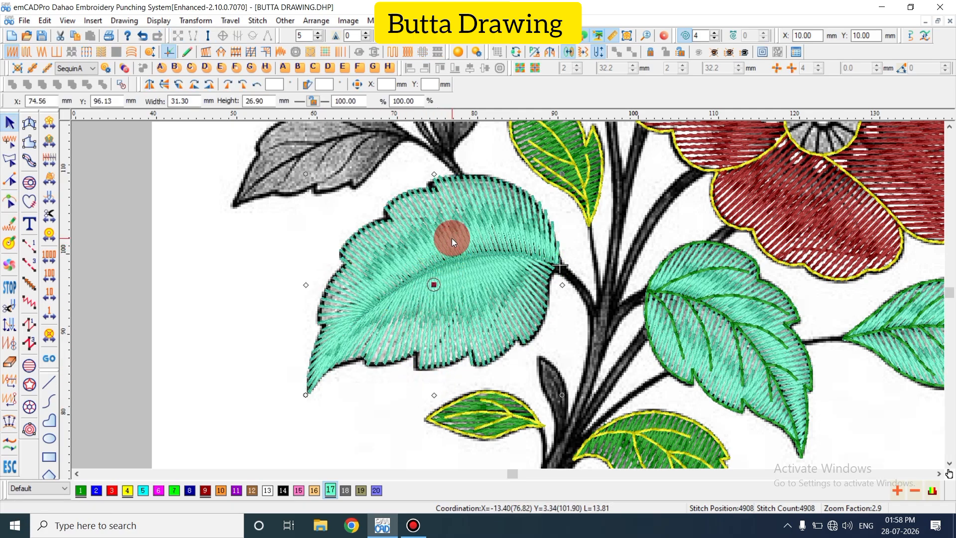
Add another stitch direction line to the large leaf's fill, running from the upper edge to the midrib, and regenerate the fill
key("h")
left_click(413, 191, "ctrl")
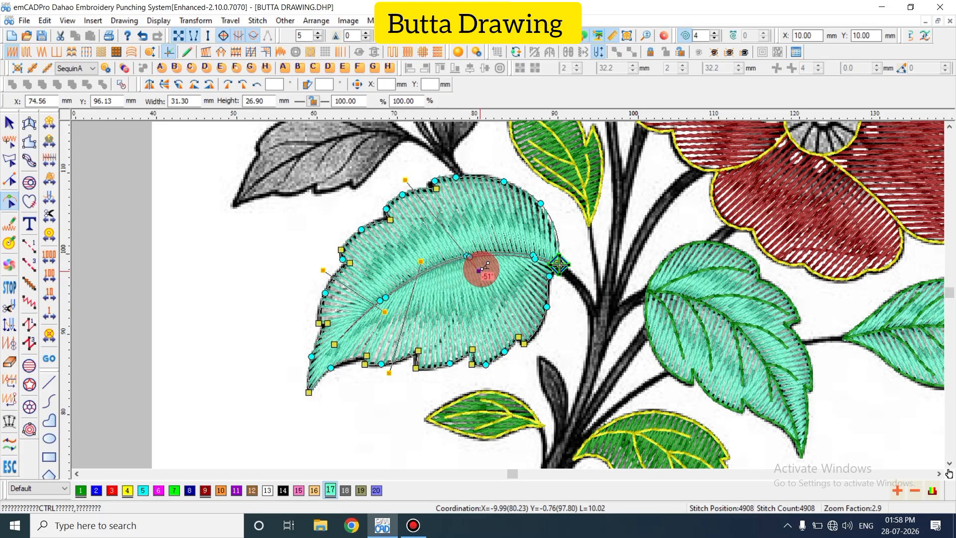
key("Return")
key("Escape")
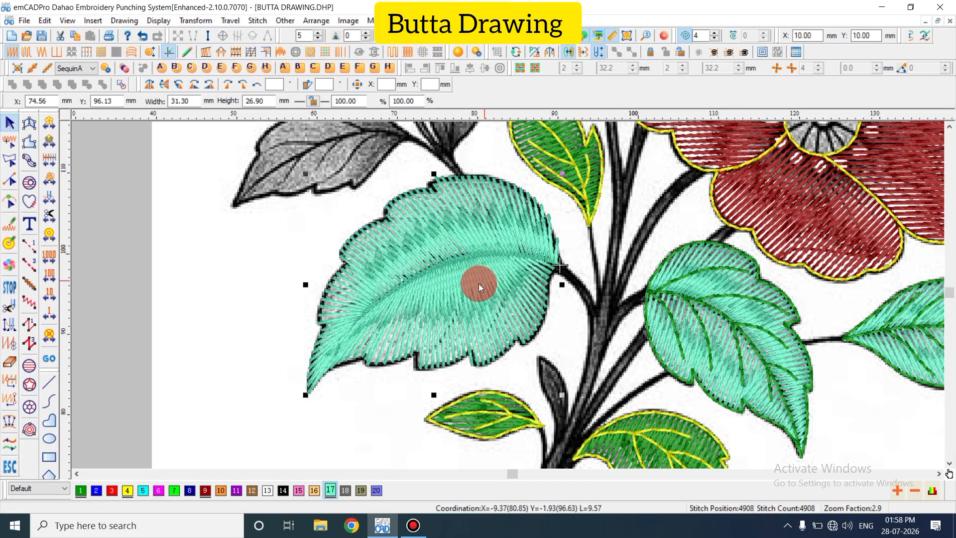
Outline the large leaf's fill with a rounded Run offset object at 0 mm and colour the outline with thread colour 1
key("z")
key("shift+z")
key("Escape")
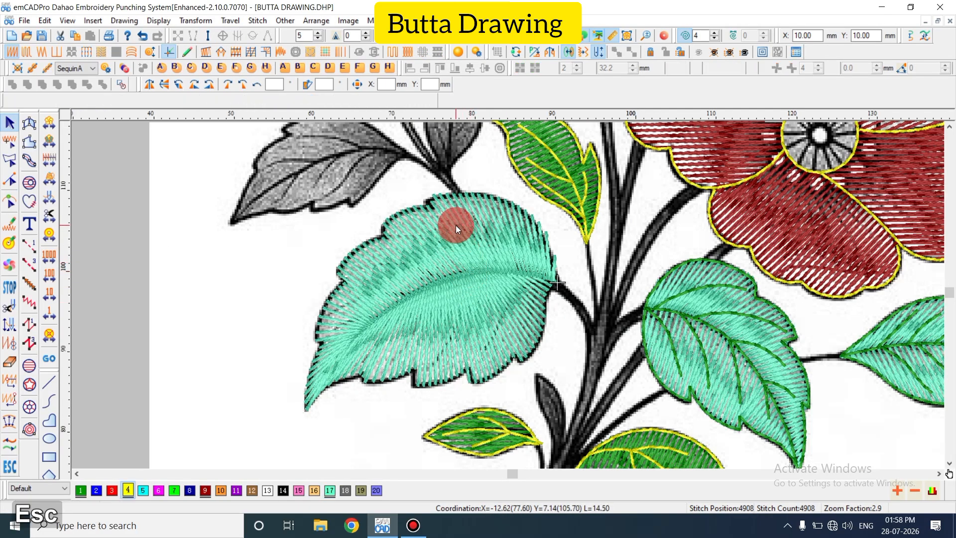
key("t")
left_click(457, 228)
left_click(762, 52)
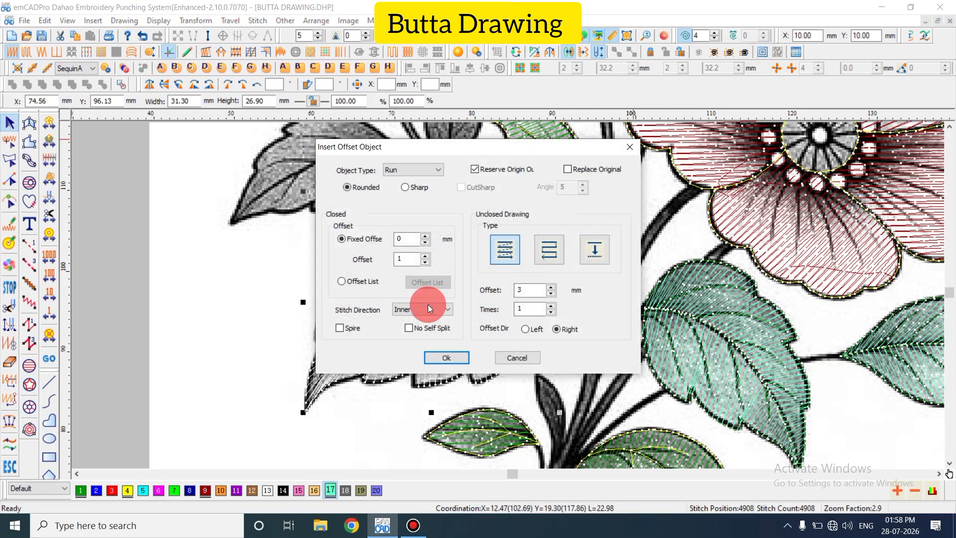
key("Return")
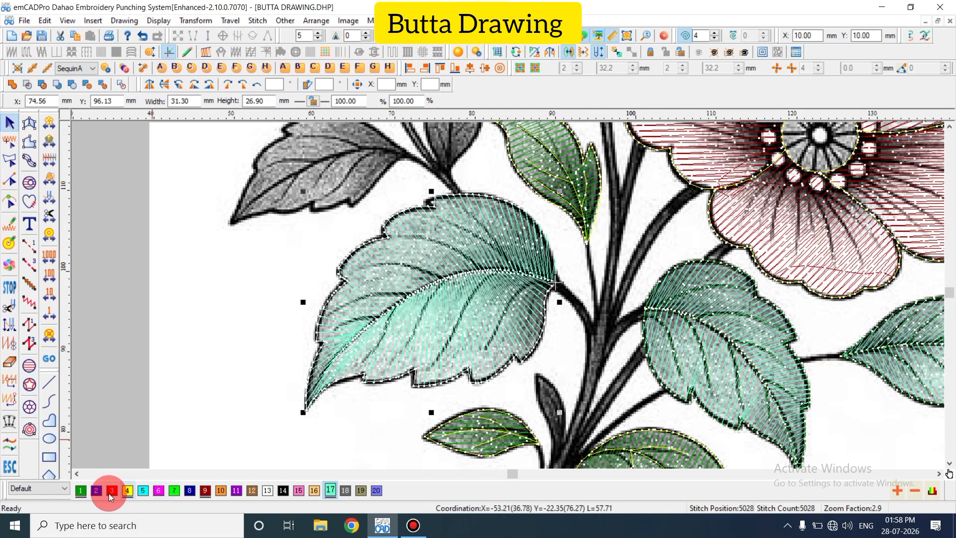
left_click(84, 493)
key("Escape")
Trace the large leaf's midrib as a curved run line from the stem joint almost to the tip
key("t")
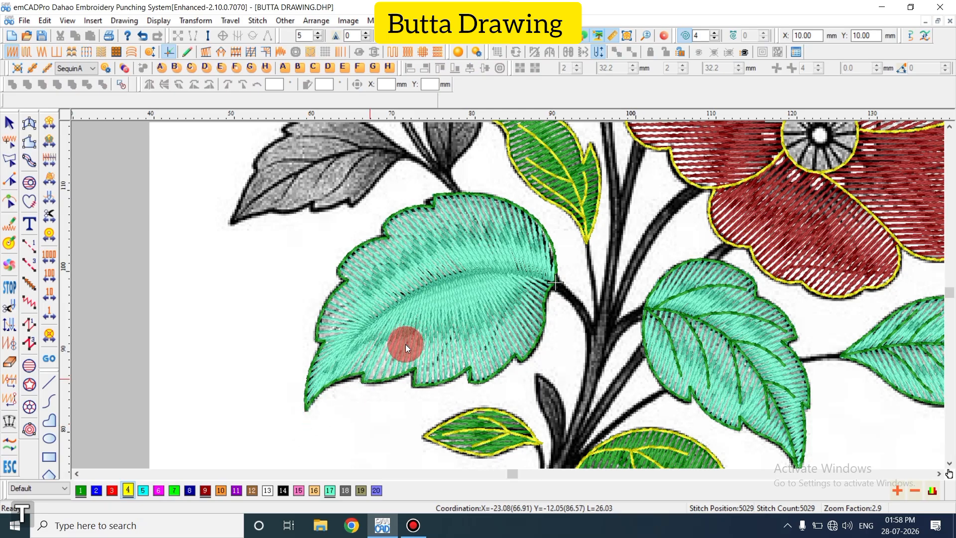
key("z")
key("t")
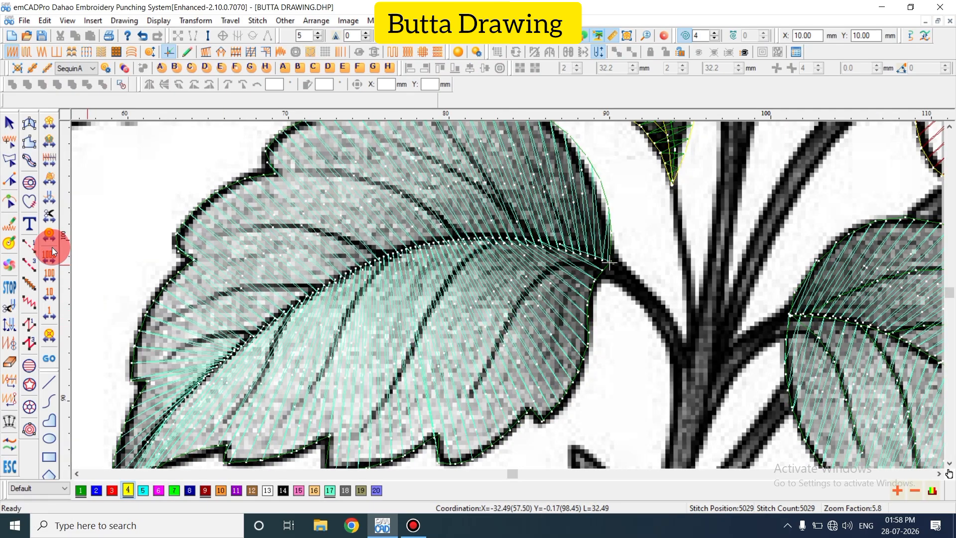
left_click(30, 248)
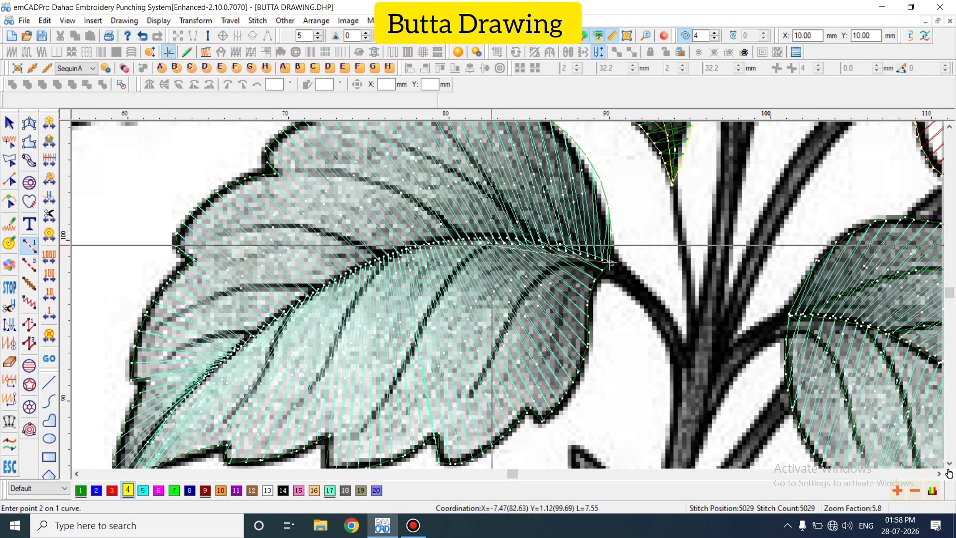
left_click(492, 237)
left_click(277, 312)
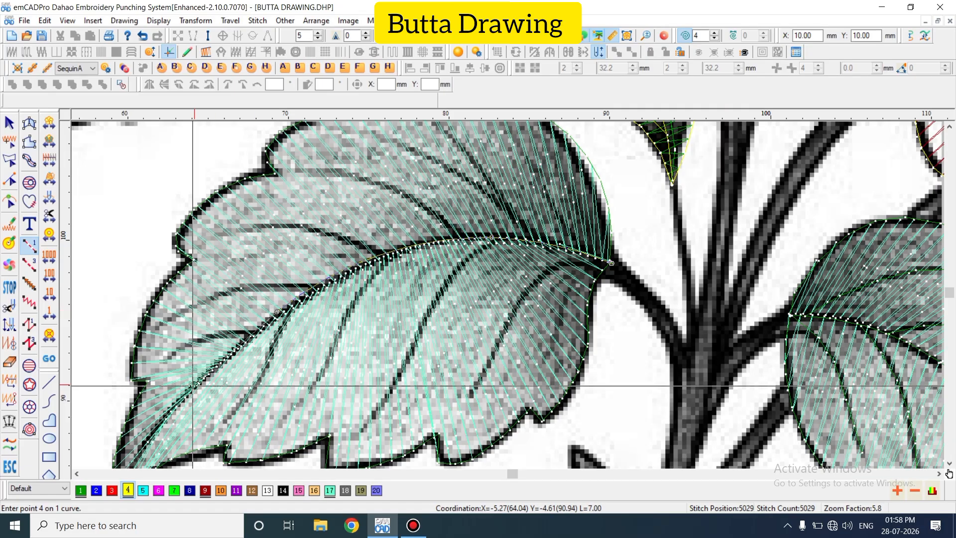
left_click(142, 436)
key("Return")
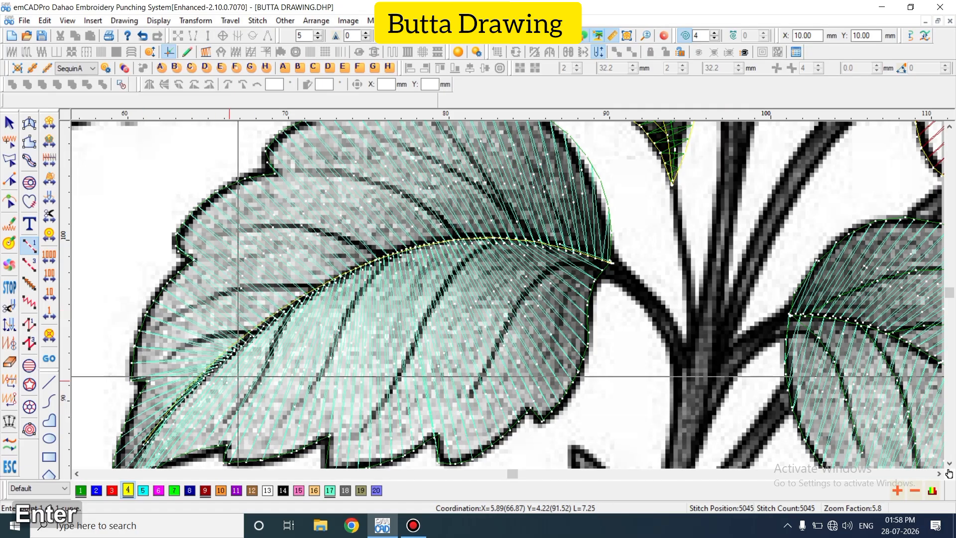
Trace the side vein nearest the tip below the midrib as a curved run line
key("shift+n")
left_click(294, 301)
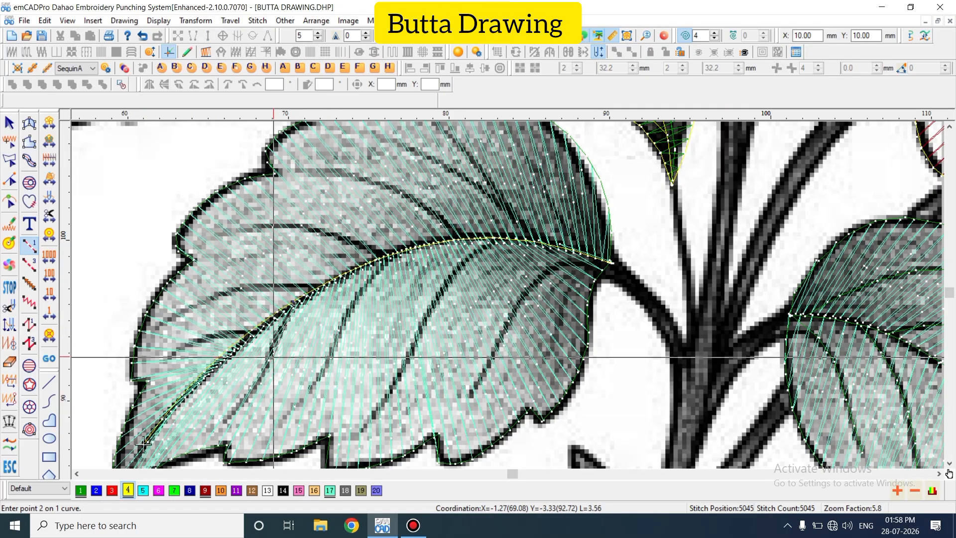
left_click(270, 363)
scroll(143, 442, "down", 3)
left_click(226, 323)
key("Return")
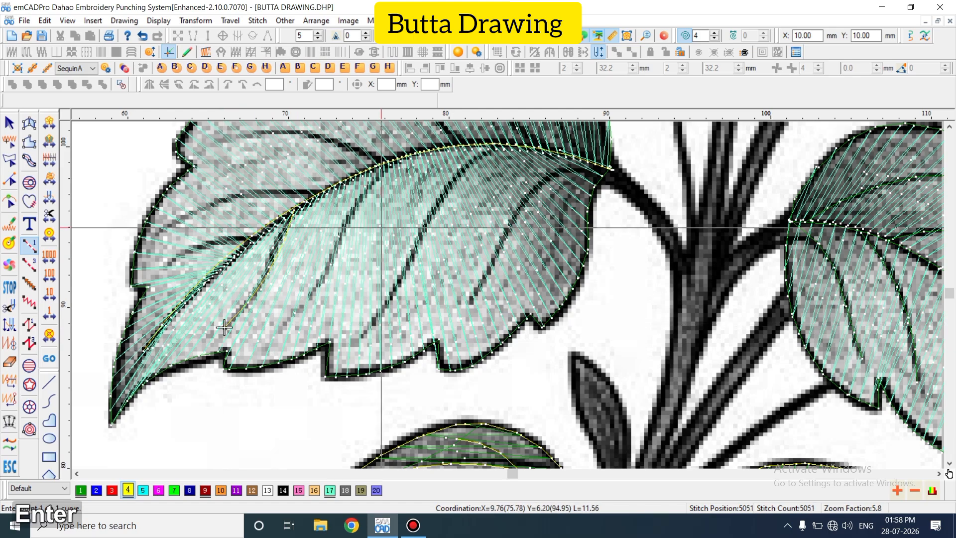
Trace the second side vein from the tip below the midrib, correcting its misplaced point along the way
key("shift+n")
left_click(392, 163)
left_click(342, 228)
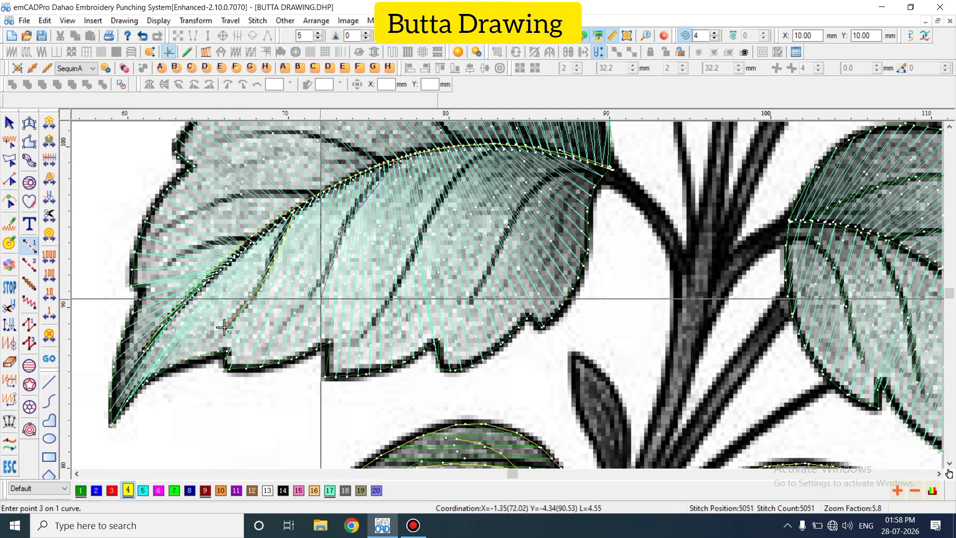
left_click(288, 318)
key("BackSpace")
left_click(323, 281)
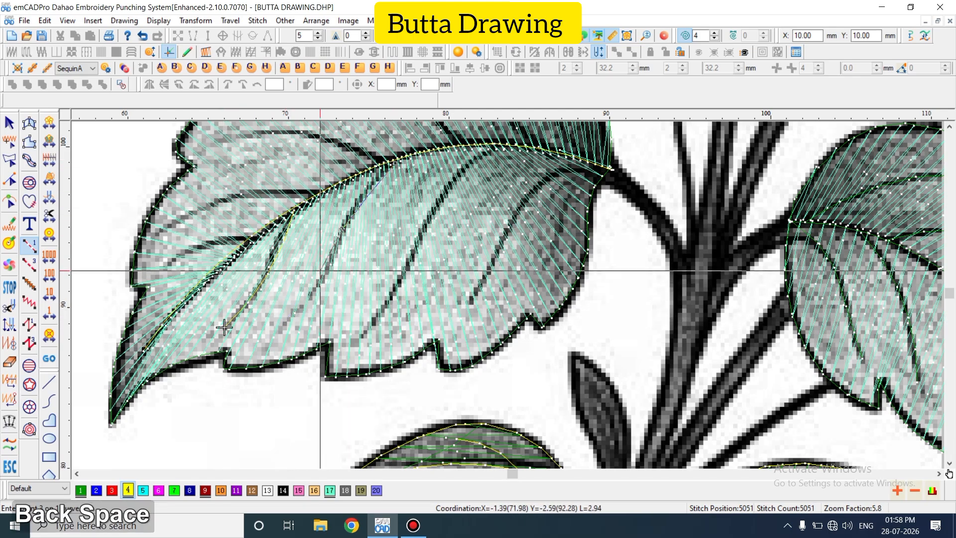
left_click(280, 326)
key("Return")
Trace the long third side vein from the middle of the midrib down toward the large leaf's lower edge
key("shift+n")
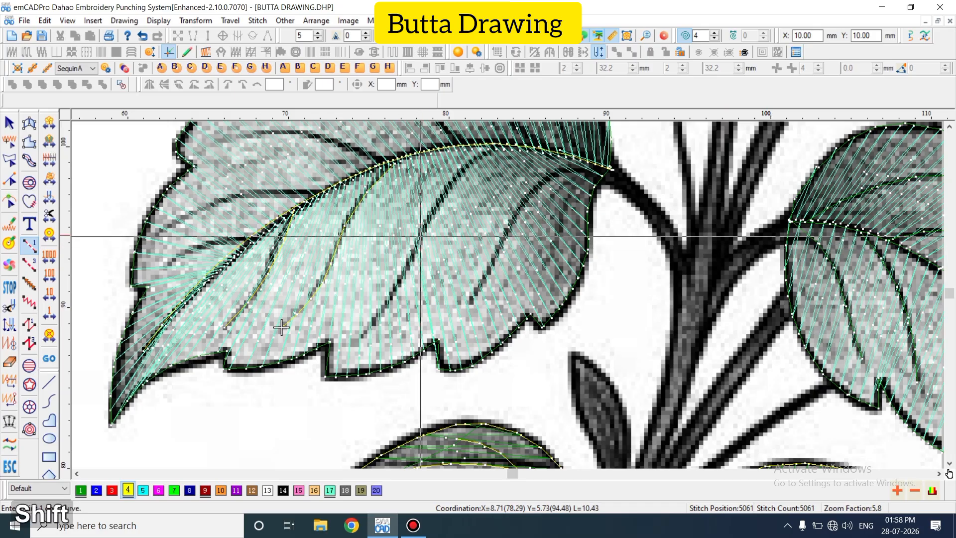
left_click(499, 147)
left_click(444, 187)
left_click(405, 273)
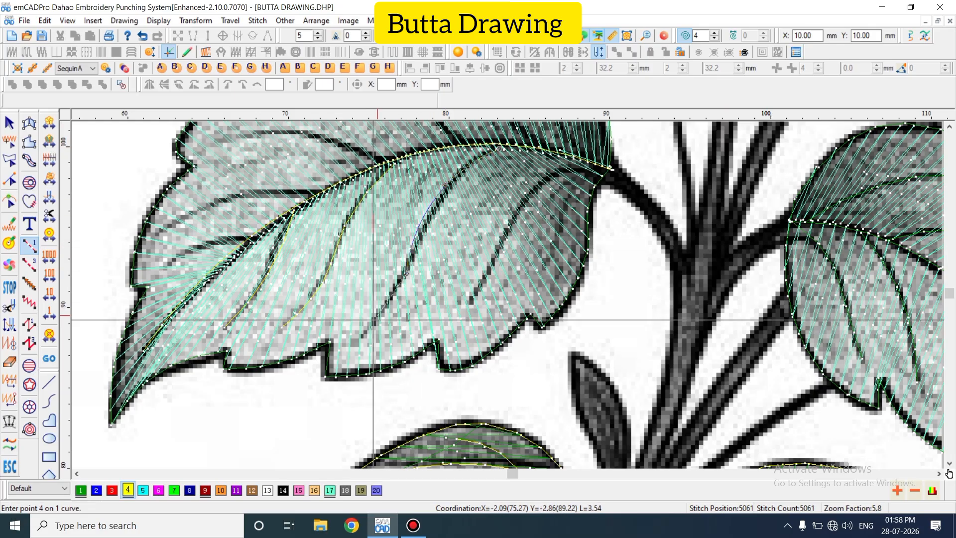
left_click(368, 335)
key("Return")
Trace the fourth lower side vein from the stem joint down toward the leaf's lower right edge
key("shift+n")
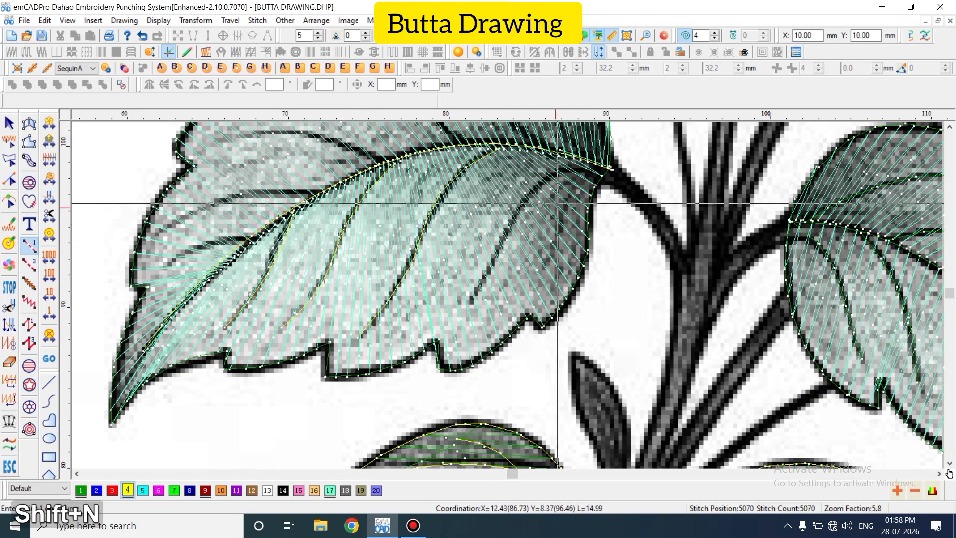
left_click(602, 169)
left_click(533, 185)
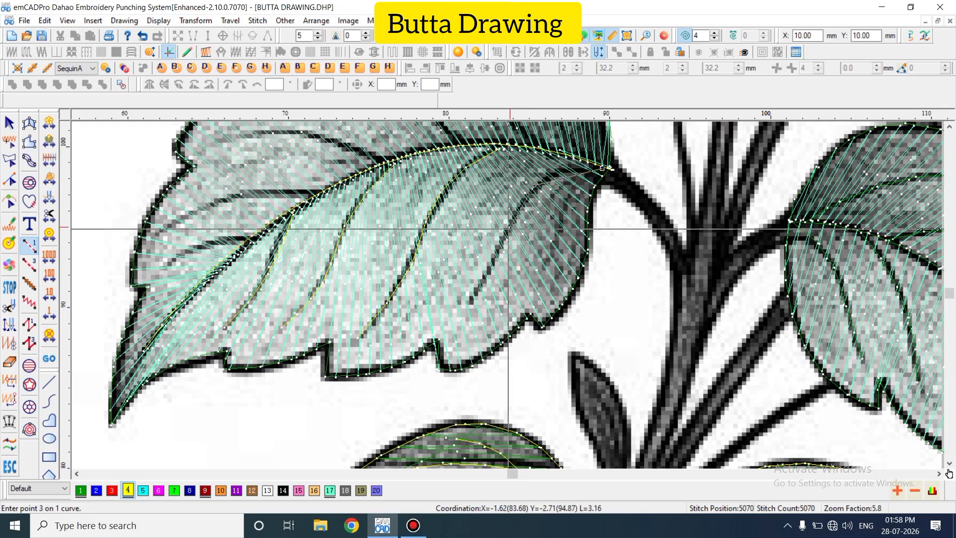
key("BackSpace")
left_click(474, 294)
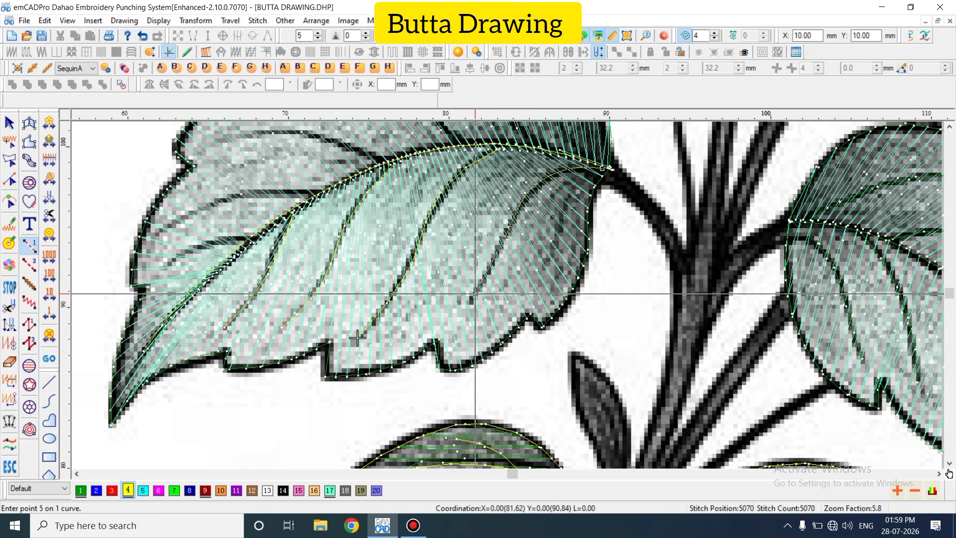
key("Return")
Trace the short side vein nearest the tip above the midrib, from the midrib toward the left edge
scroll(475, 293, "up", 1)
key("shift+b")
left_click(231, 336)
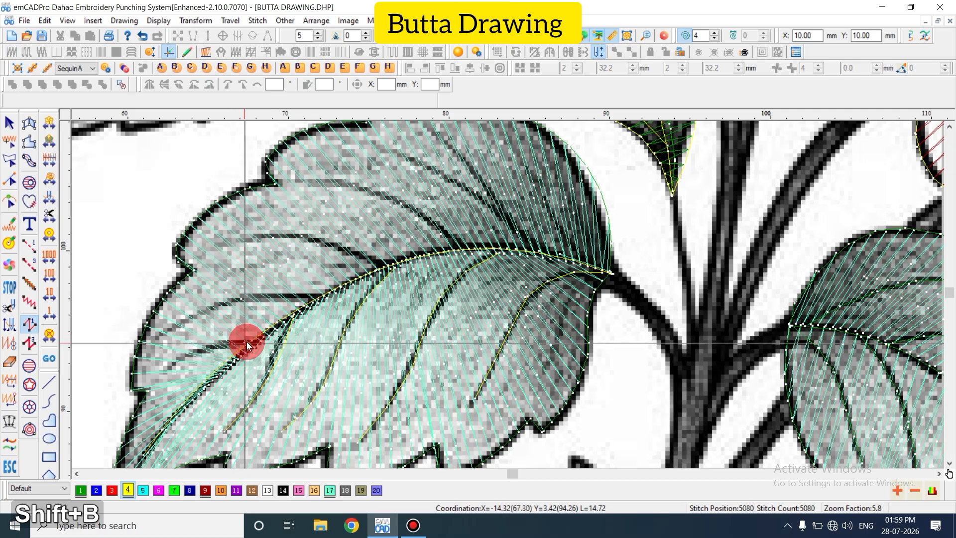
left_click(247, 342)
left_click(182, 354)
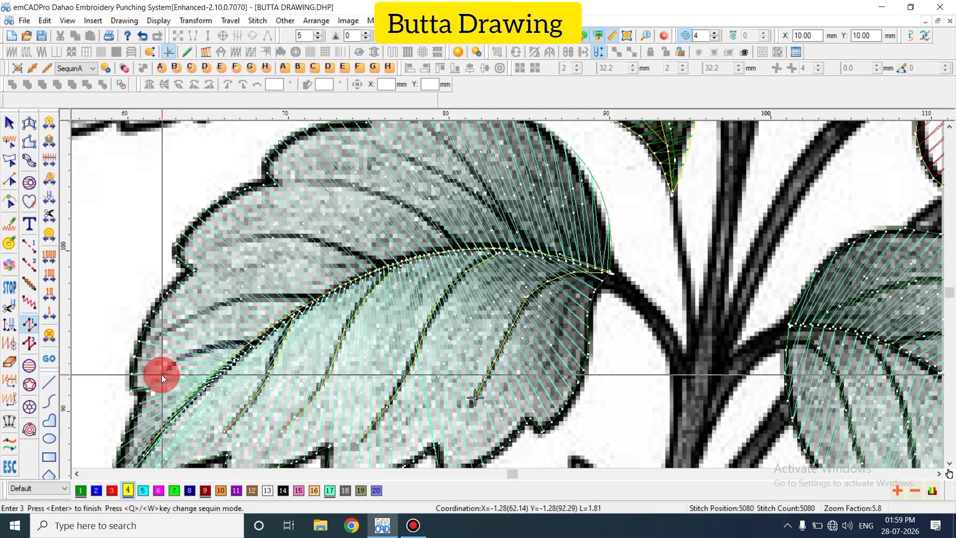
left_click(162, 373)
key("Return")
Trace the second and third side veins from the tip above the midrib as curved run lines
key("shift+n")
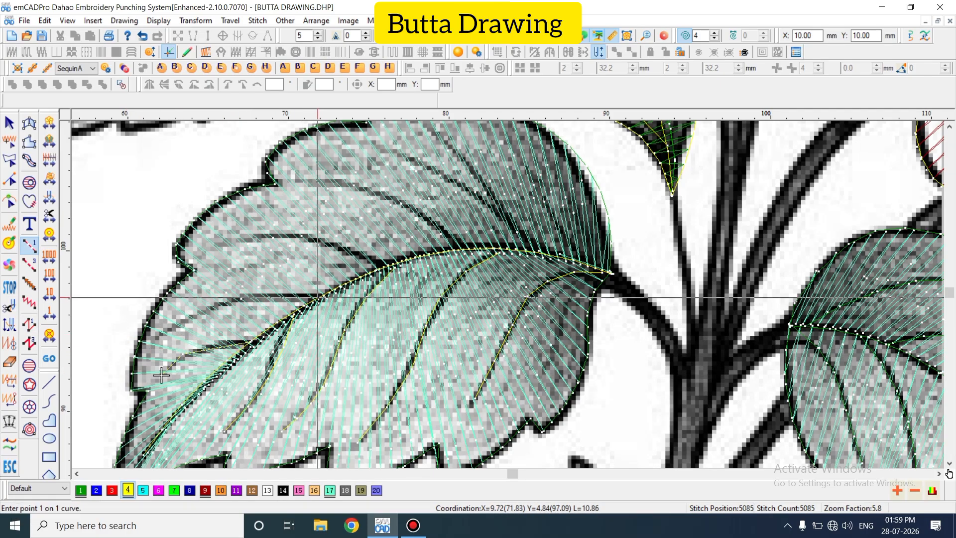
left_click(191, 316)
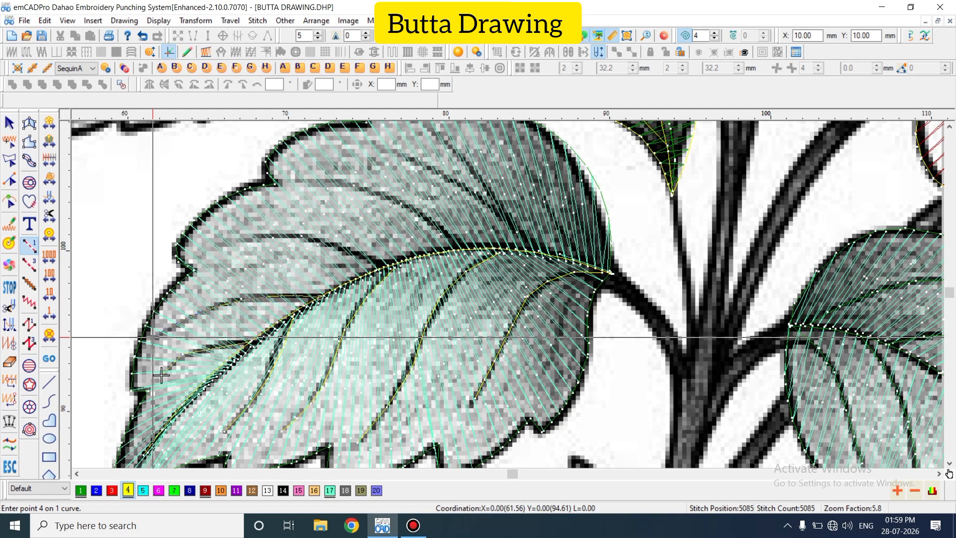
left_click(152, 334)
key("Return")
key("shift+n")
left_click(369, 265)
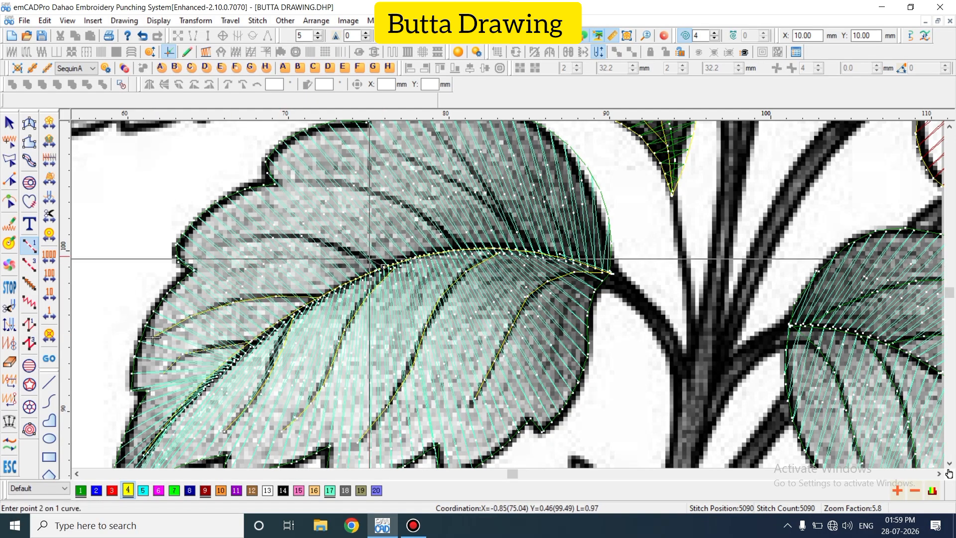
left_click(316, 243)
left_click(236, 241)
key("Return")
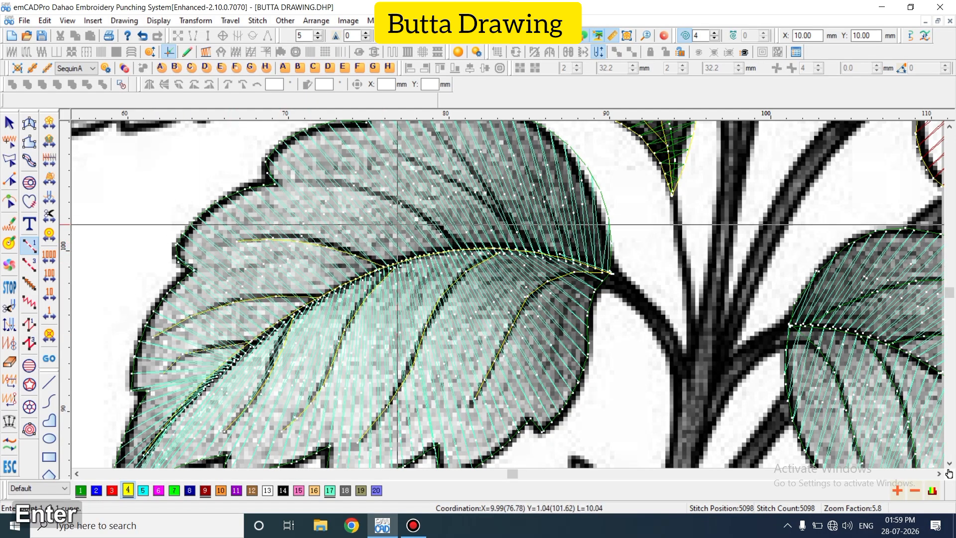
Trace the fourth and fifth side veins from the tip above the midrib, each starting at the midrib
key("shift+n")
left_click(454, 248)
left_click(410, 209)
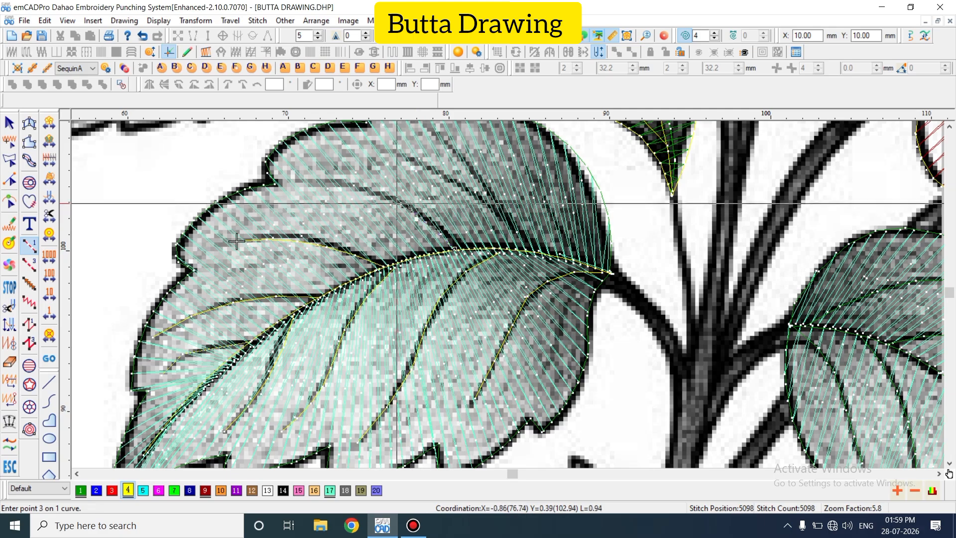
left_click(291, 184)
key("shift+n")
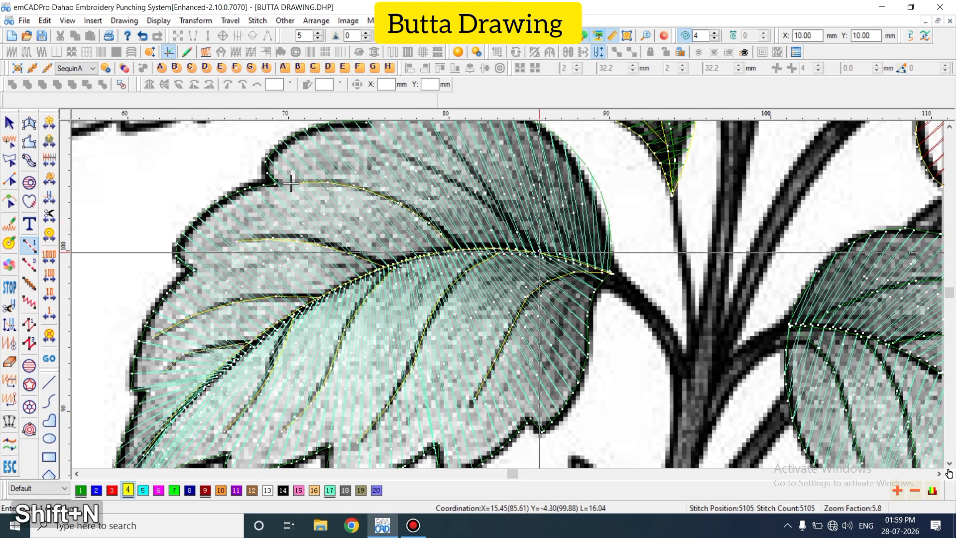
left_click(546, 251)
left_click(484, 203)
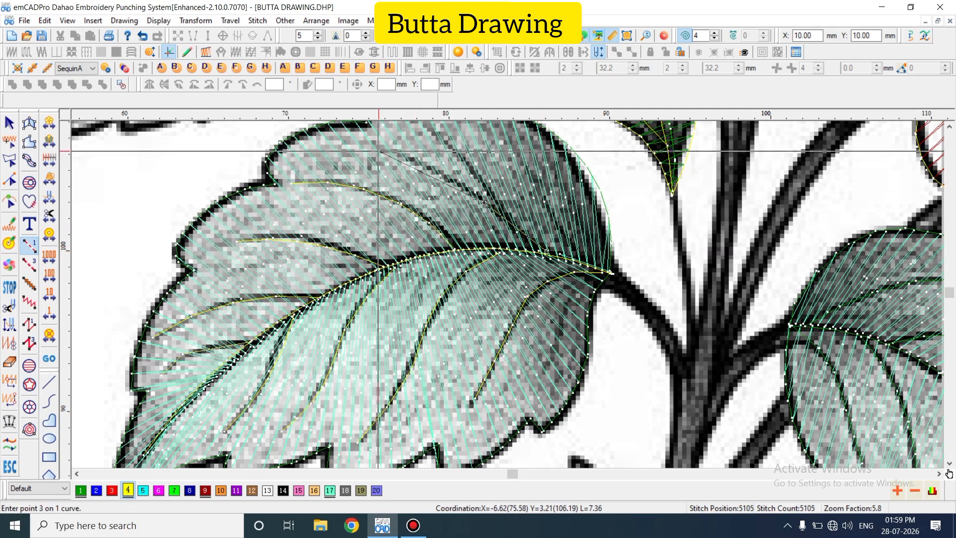
scroll(378, 151, "up", 3)
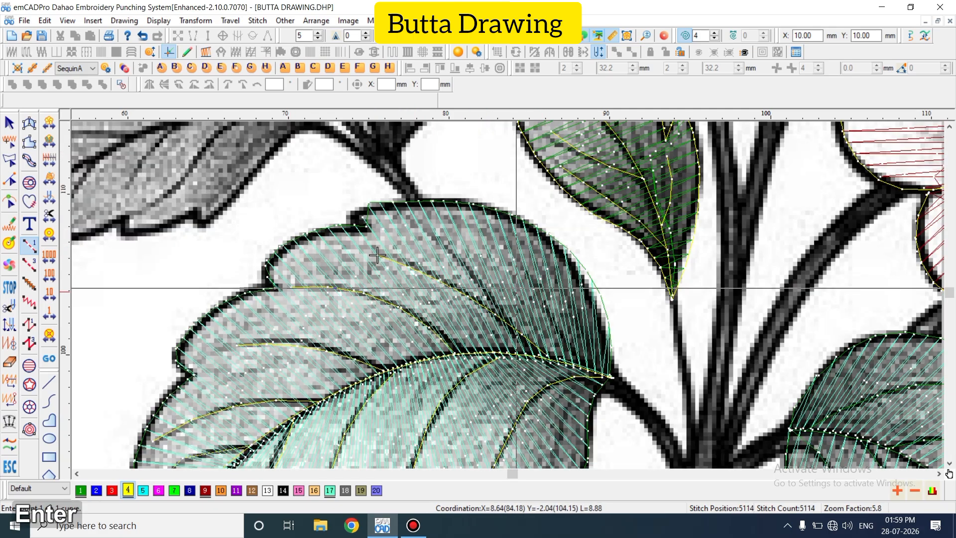
Trace the short branch from the fifth upper vein toward the large leaf's top edge
key("shift+n")
left_click(502, 321)
left_click(451, 269)
left_click(427, 235)
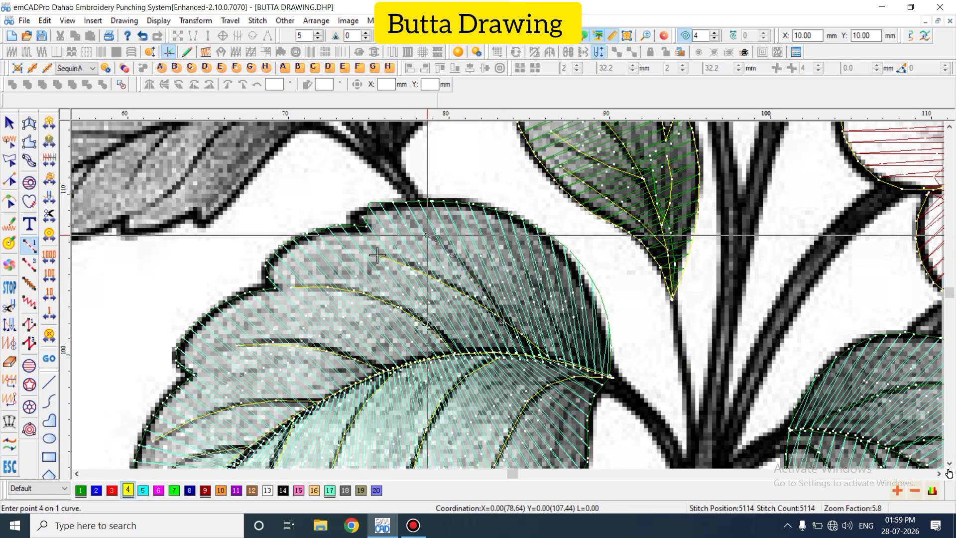
Display only the yellow thread 4 objects, then select the large leaf's side veins and recolour them with thread colour 1
key("alt+v")
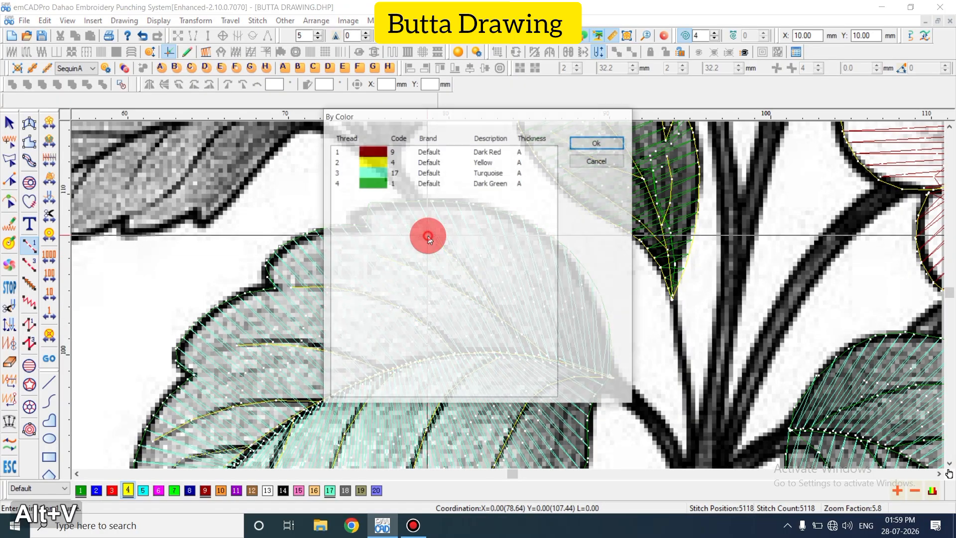
key("Return")
key("shift+z")
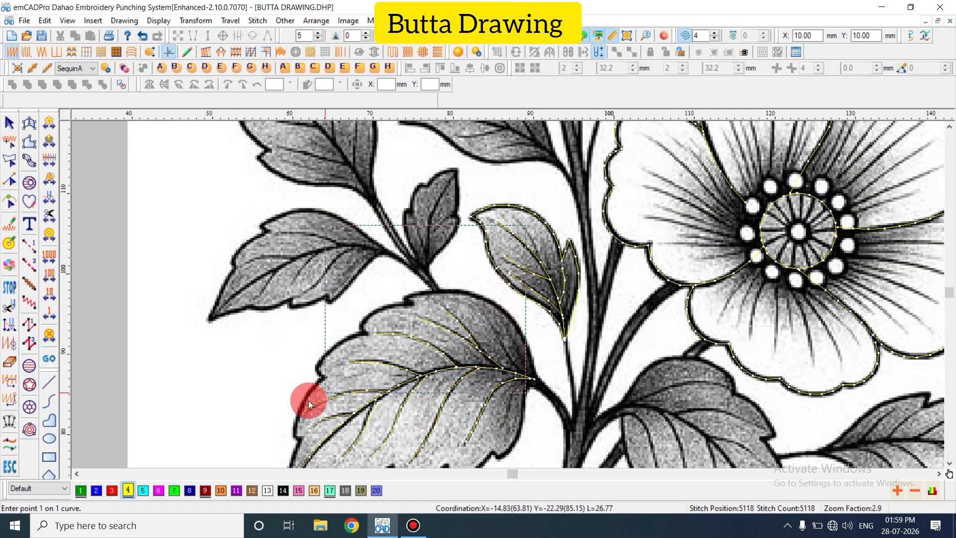
left_click_drag(309, 400, 262, 422)
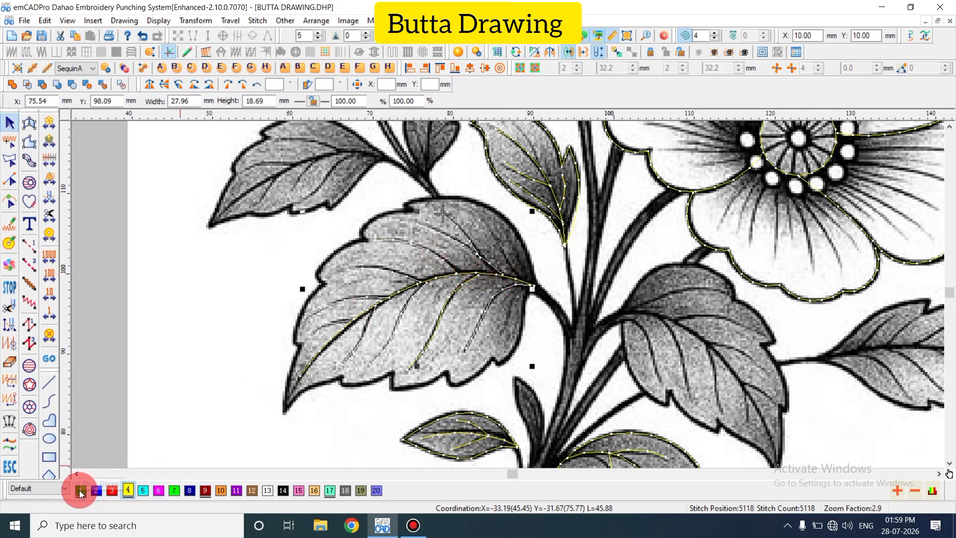
Recolour the large leaf's midrib and its remaining yellow side vein with thread colour 1, and display all objects again
key("z")
left_click(595, 176)
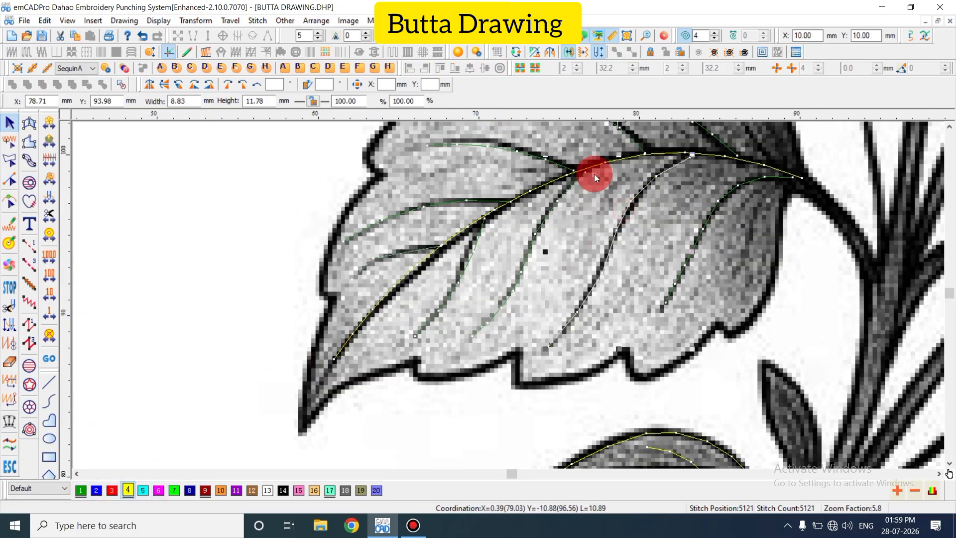
key("ctrl")
left_click(667, 171, "ctrl")
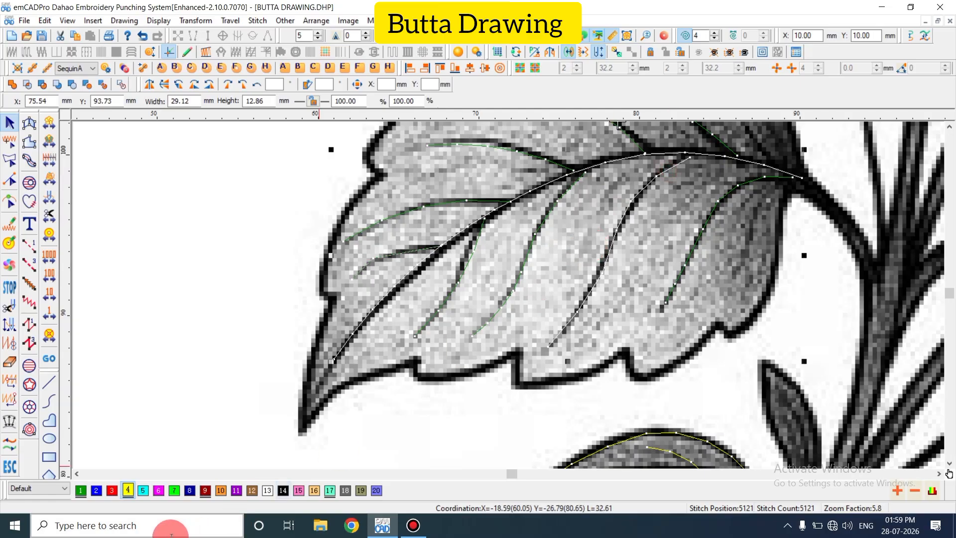
left_click(81, 491)
key("Escape")
scroll(602, 370, "up", 3)
key("shift+s")
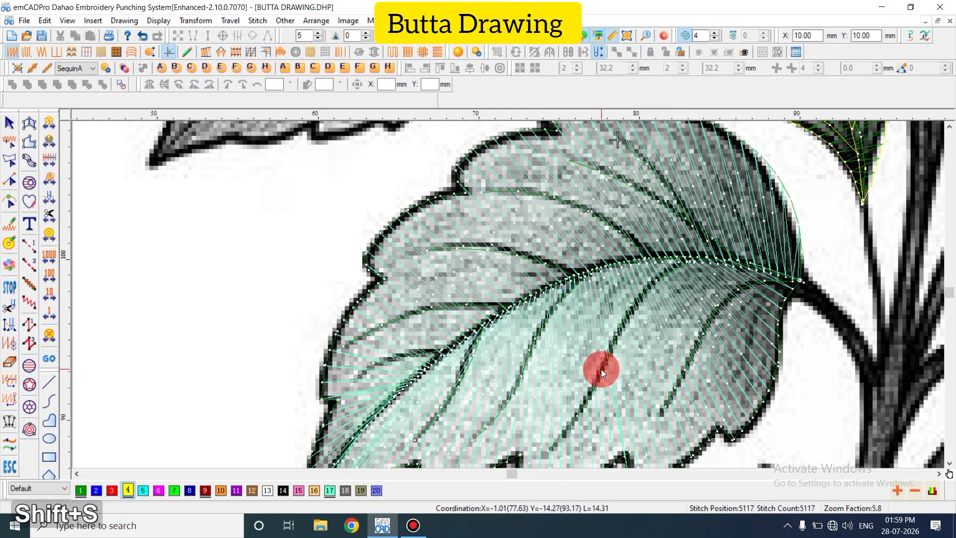
Examine the filled flowers and leaves across the whole design in both line and realistic stitch views
key("t")
key("shift+z")
key("shift+z")
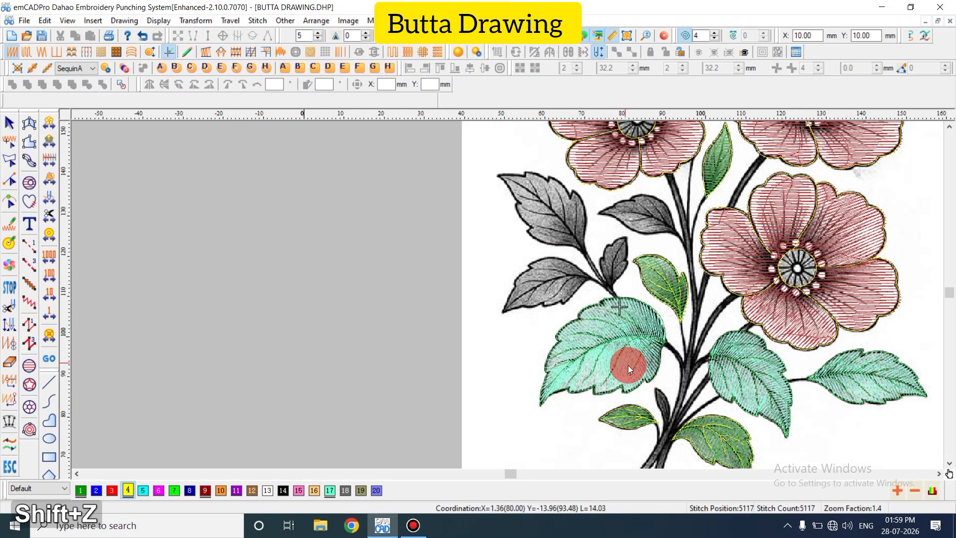
key("z")
key("shift+z")
key("shift+z")
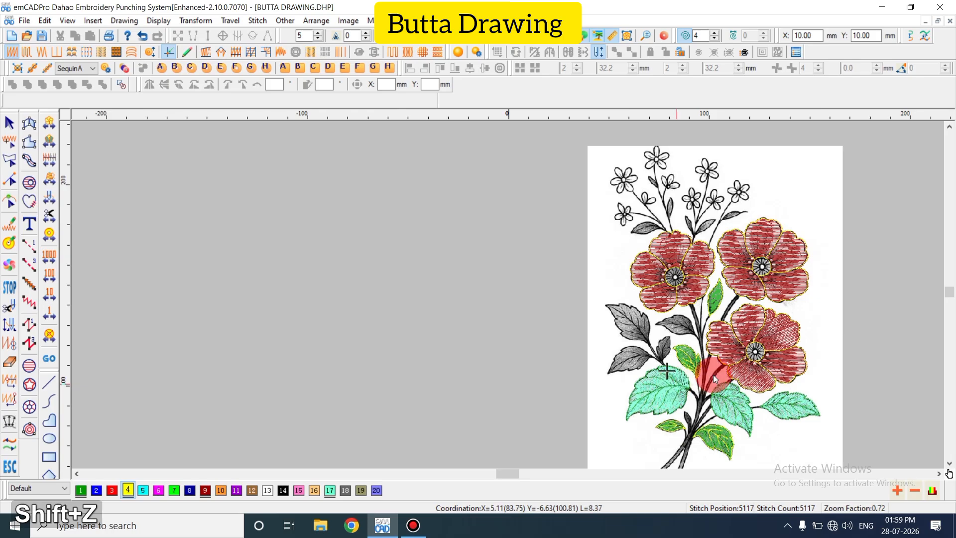
key("z")
scroll(743, 360, "down", 3)
key("z")
key("shift+z")
key("shift+z")
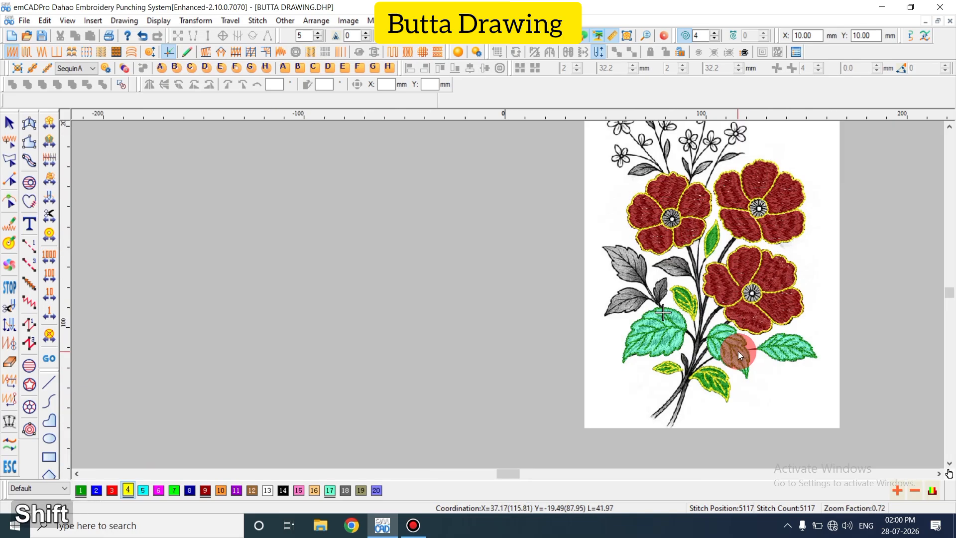
key("z")
key("z")
key("z")
key("shift+z")
key("shift+z")
key("shift+z")
key("z")
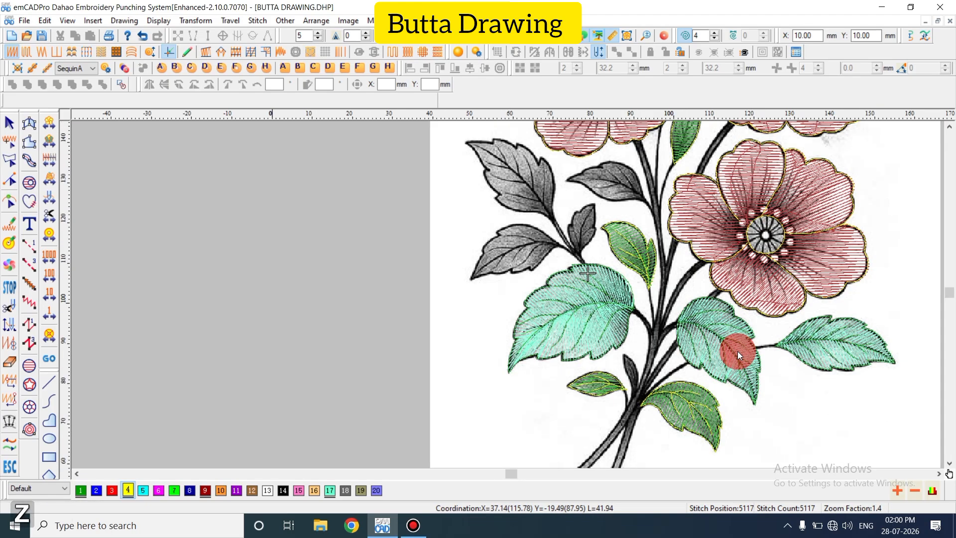
key("z")
key("shift+z")
key("shift+z")
key("z")
scroll(687, 321, "down", 3)
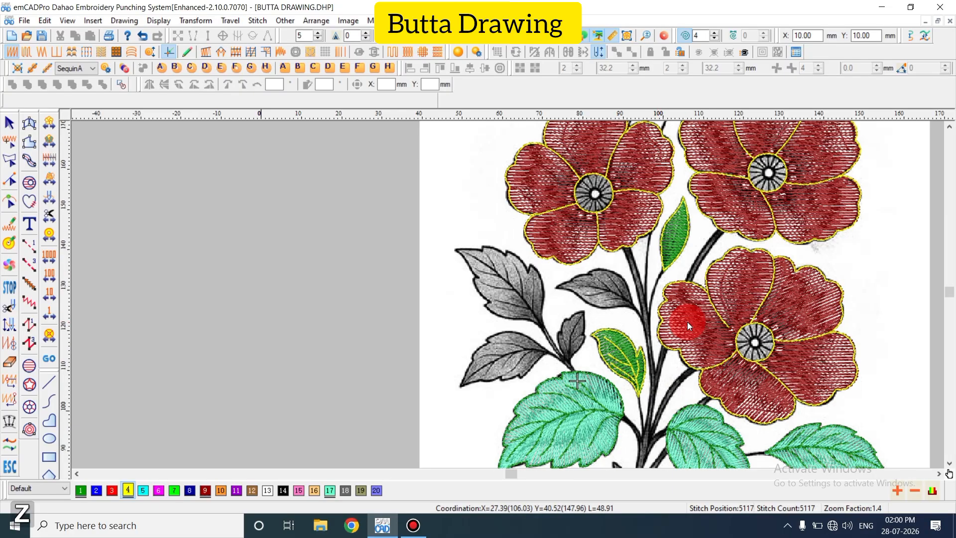
Save the design
key("shift+z")
key("shift+z")
key("z")
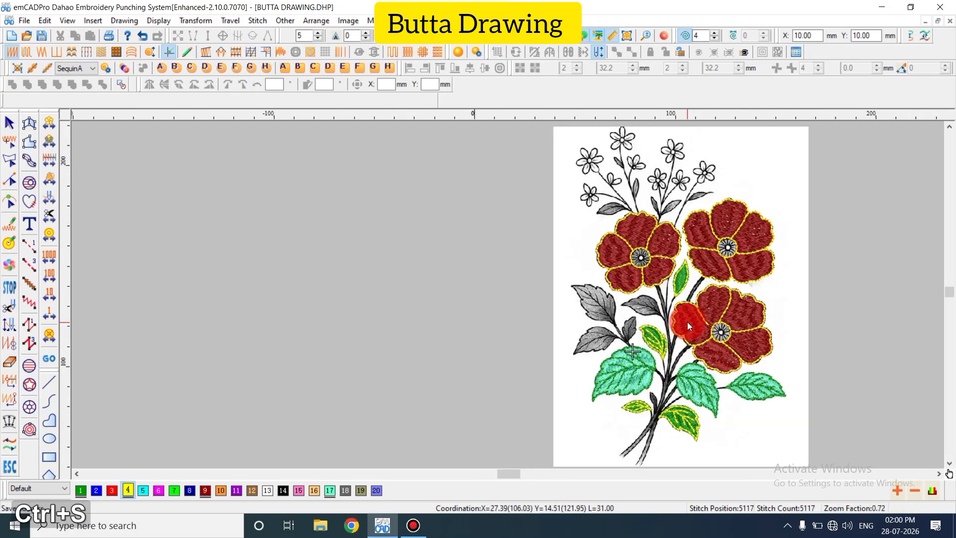
key("z")
scroll(655, 329, "down", 2)
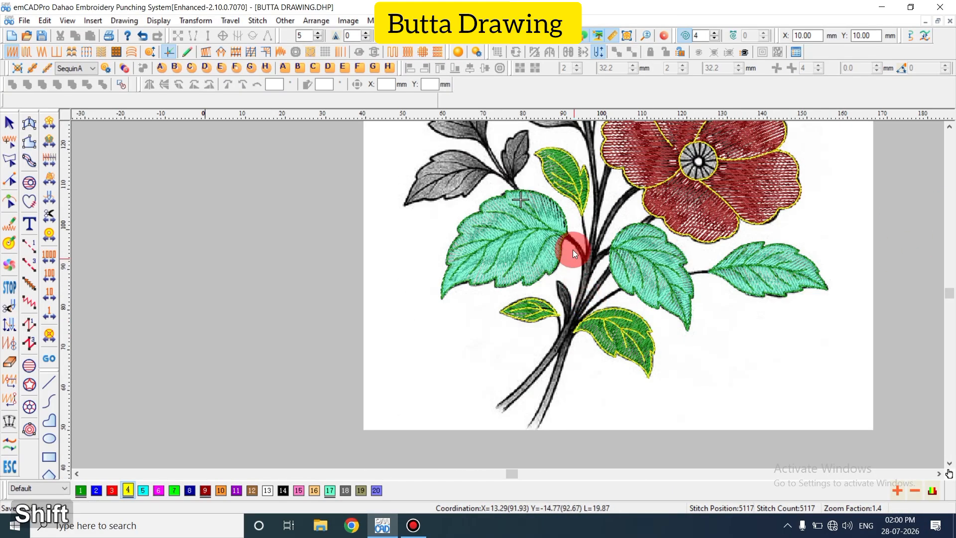
key("z")
scroll(575, 270, "up", 1)
key("shift+z")
key("shift+z")
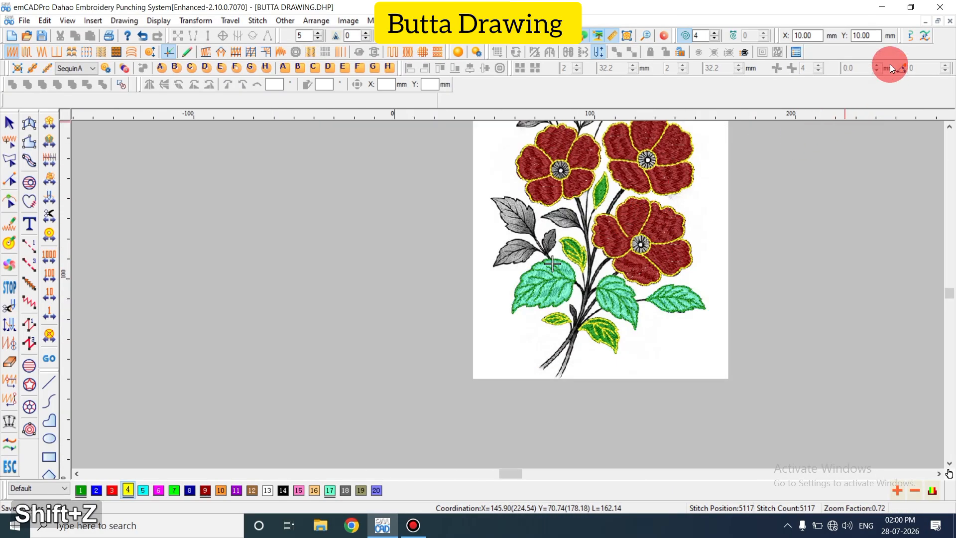
left_click(885, 8)
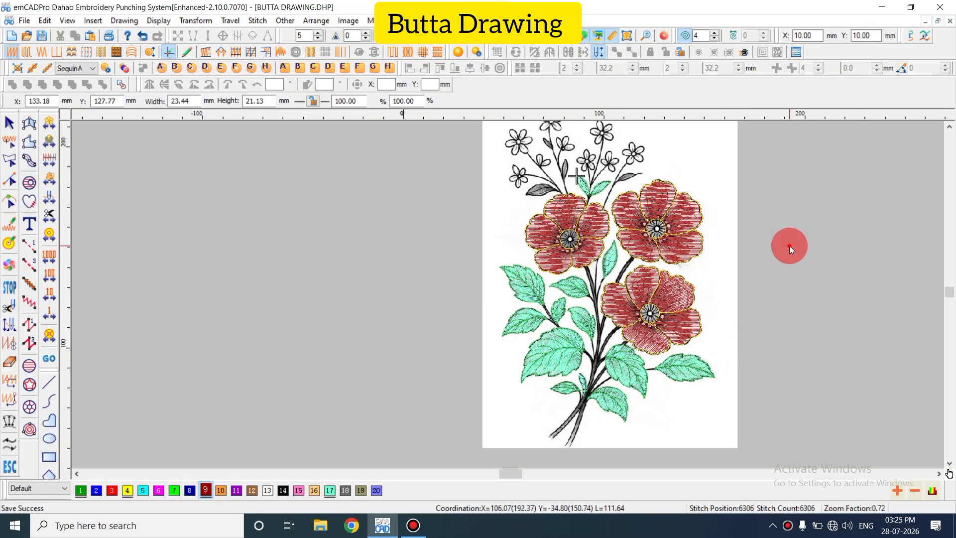
Examine the small undigitized flowers and leaves of the sketch above the large red flowers
key("z")
scroll(564, 375, "up", 2)
key("z")
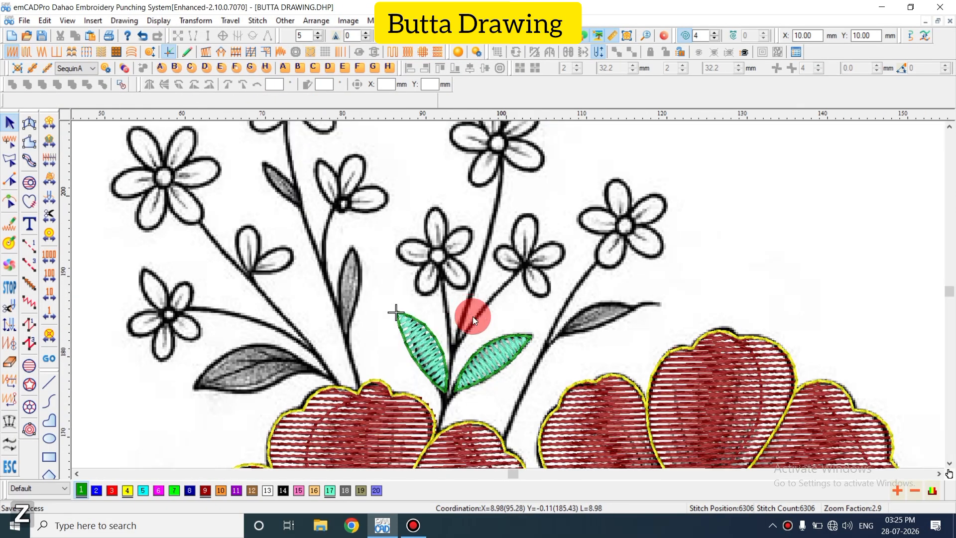
scroll(497, 314, "down", 2)
key("z")
key("shift+z")
key("z")
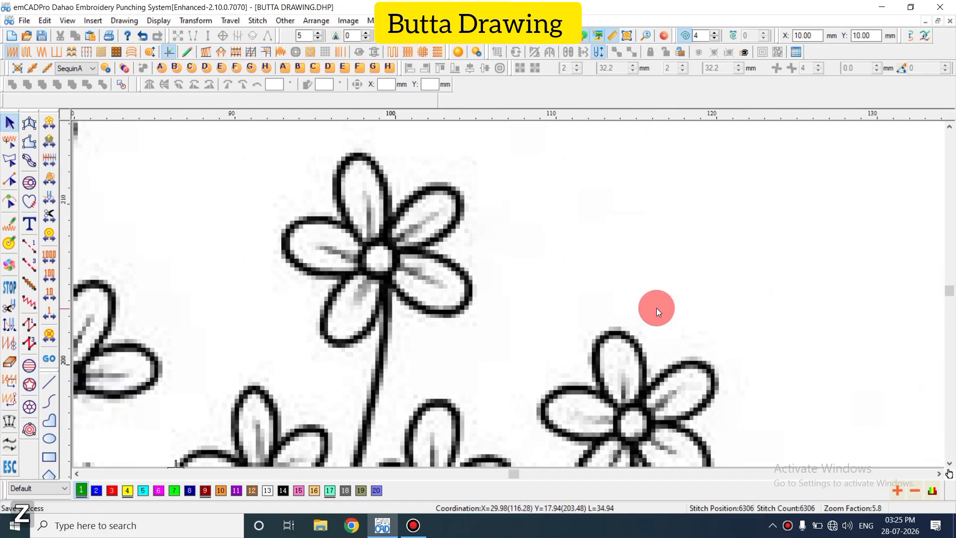
scroll(650, 313, "down", 1)
key("z")
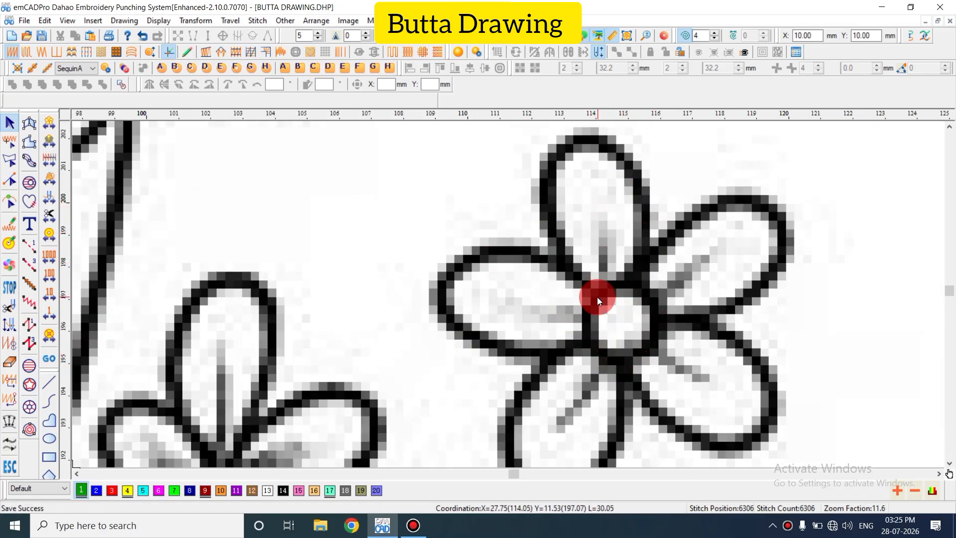
key("shift+z")
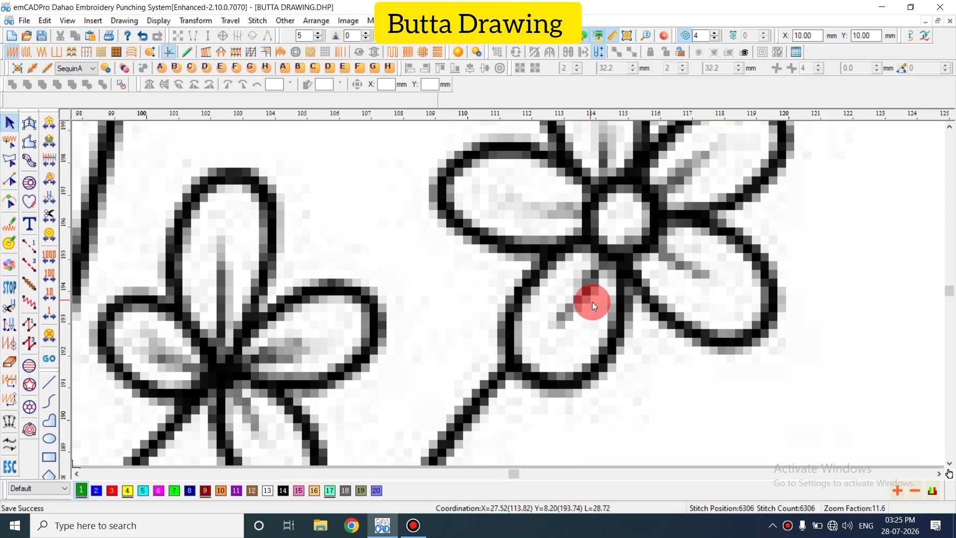
key("z")
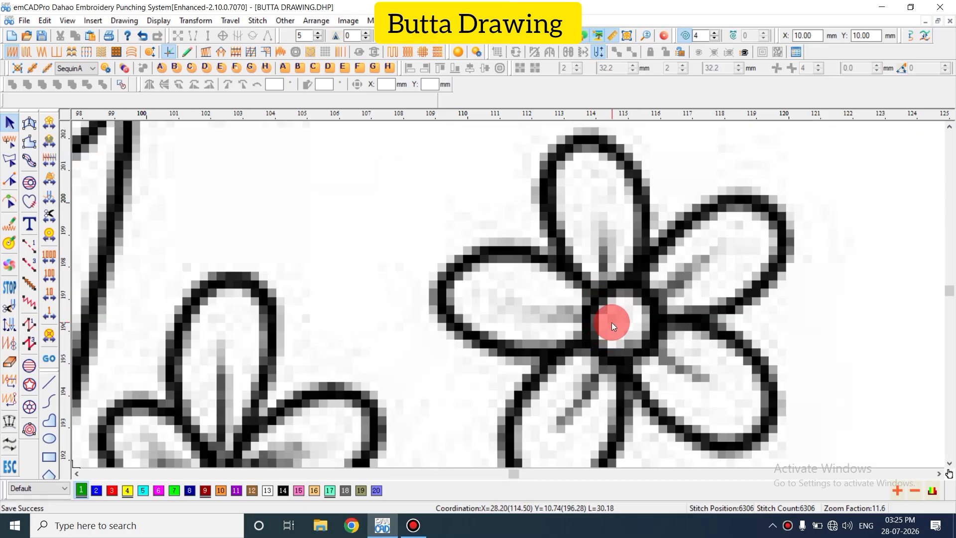
key("shift+z")
key("shift+z")
scroll(299, 238, "up", 1)
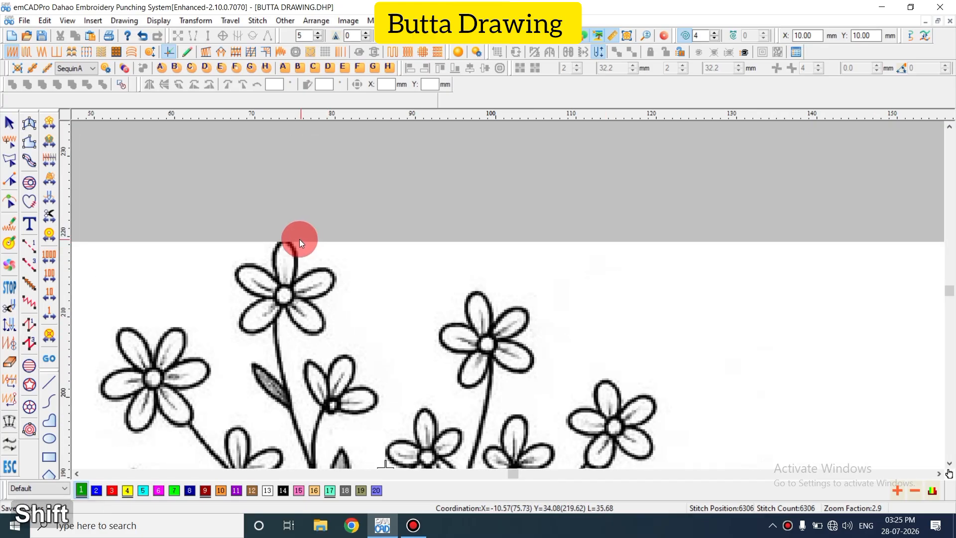
Draw a circle about 2.06 mm in diameter around the centre of the topmost small flower
key("z")
scroll(255, 330, "up", 1)
key("z")
key("shift+z")
scroll(300, 331, "down", 3)
key("z")
scroll(295, 301, "up", 4)
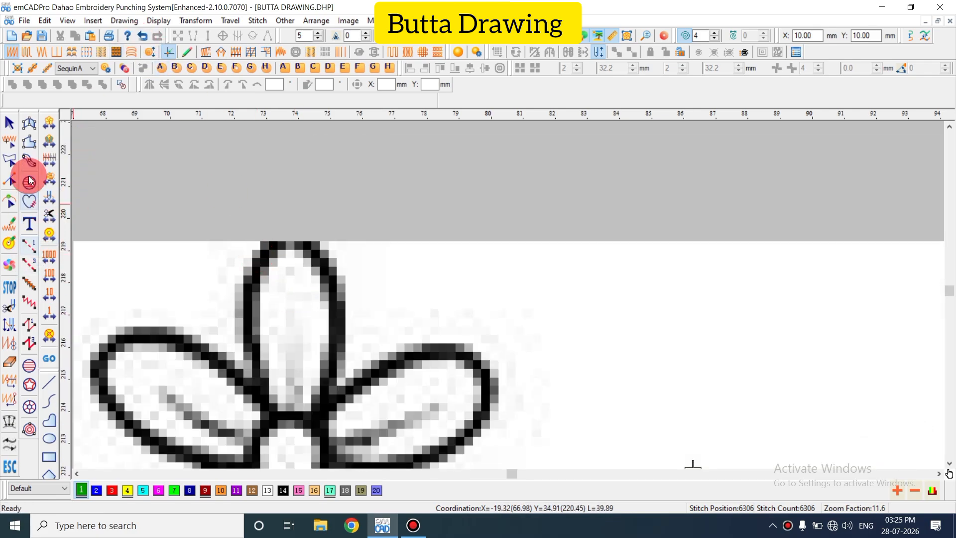
left_click(31, 248)
scroll(292, 393, "down", 1)
key("Escape")
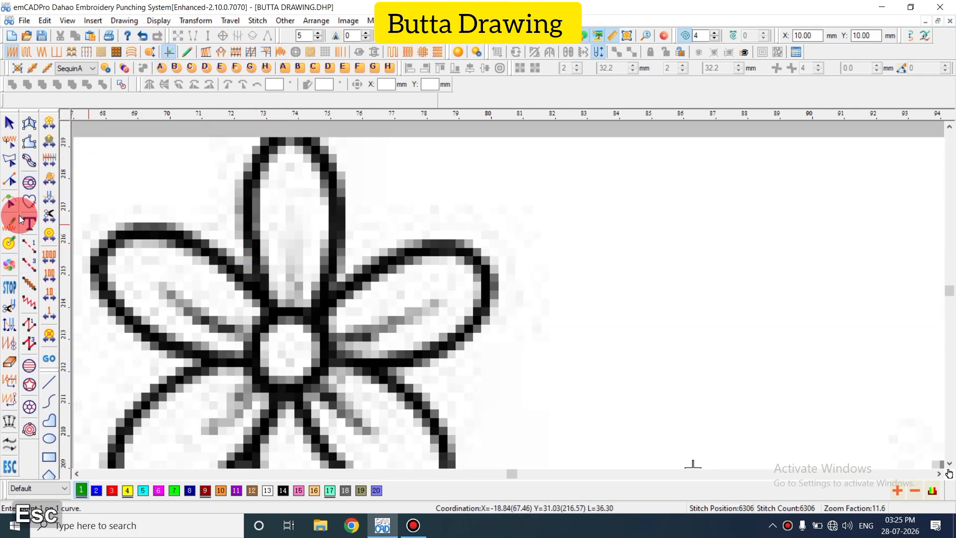
left_click(57, 437)
left_click(259, 352)
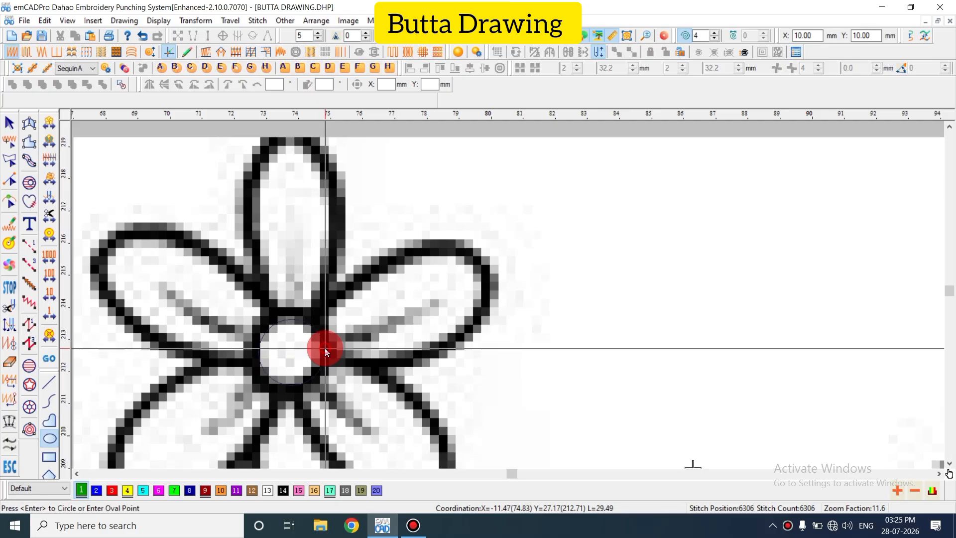
key("Return")
key("Escape")
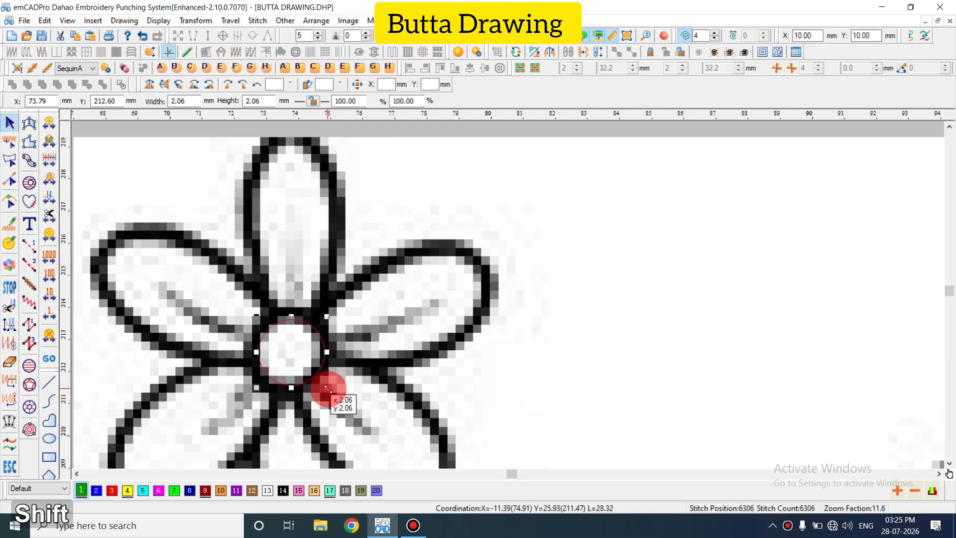
Enlarge the flower's centre circle to about 2.33 mm and nudge it slightly left onto the sketched ring
left_click_drag(327, 387, 332, 397, "shift")
key("Return")
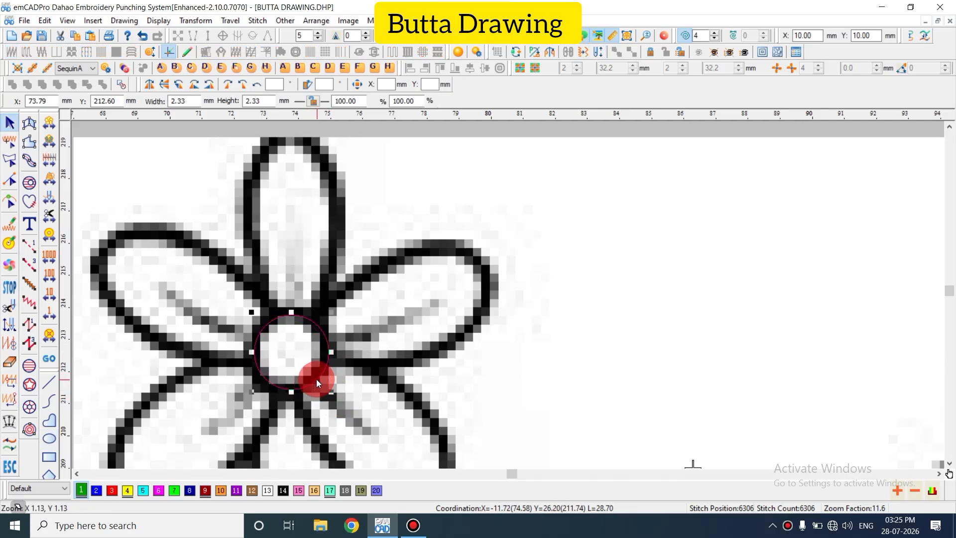
key("Left")
key("Return")
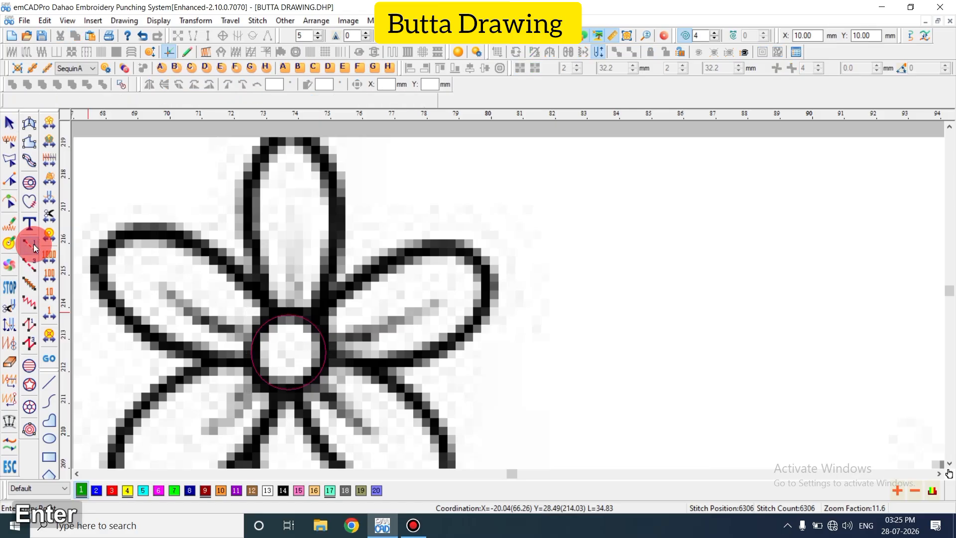
Set the centre circle's run length to 1 mm and its minimum stitch to 1 mm
key("d")
type("a")
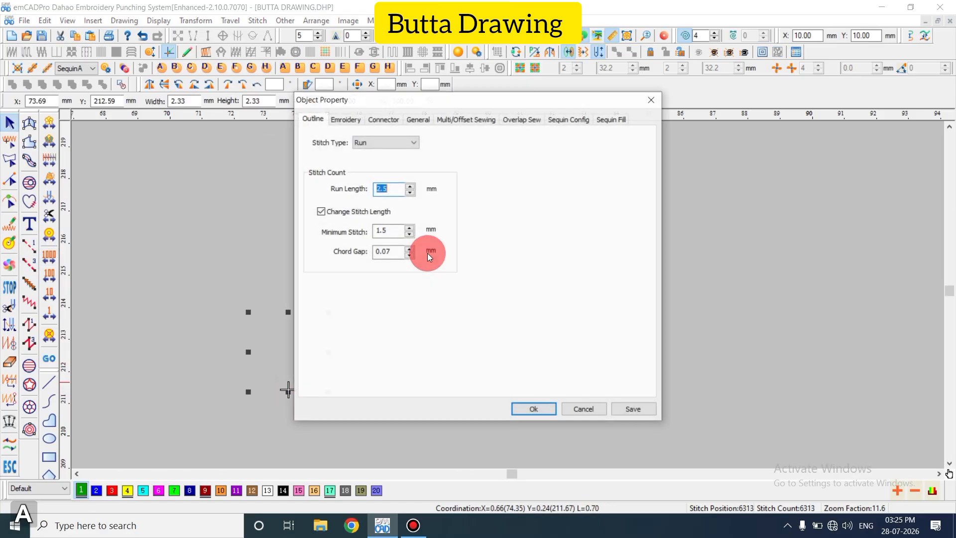
type("1")
key("Return")
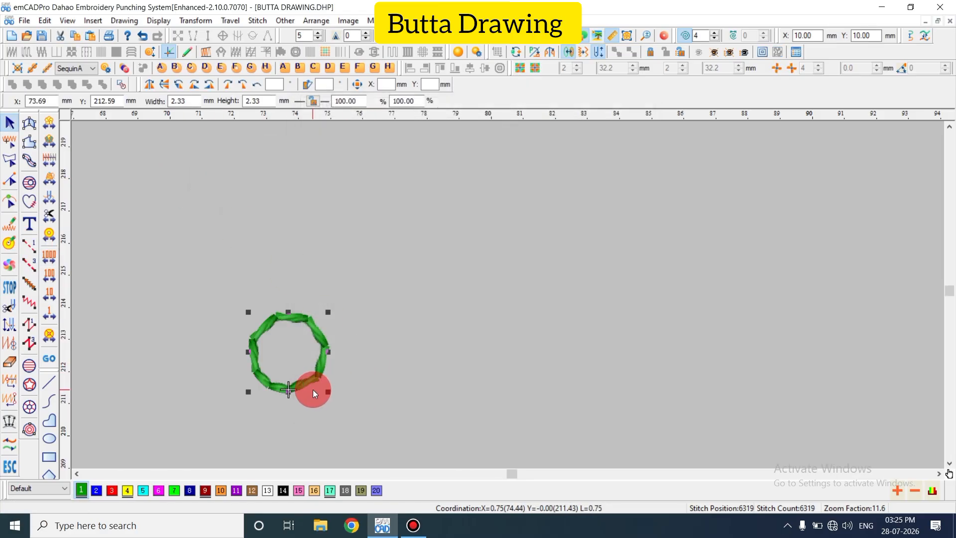
key("a")
double_click(374, 230)
type("1")
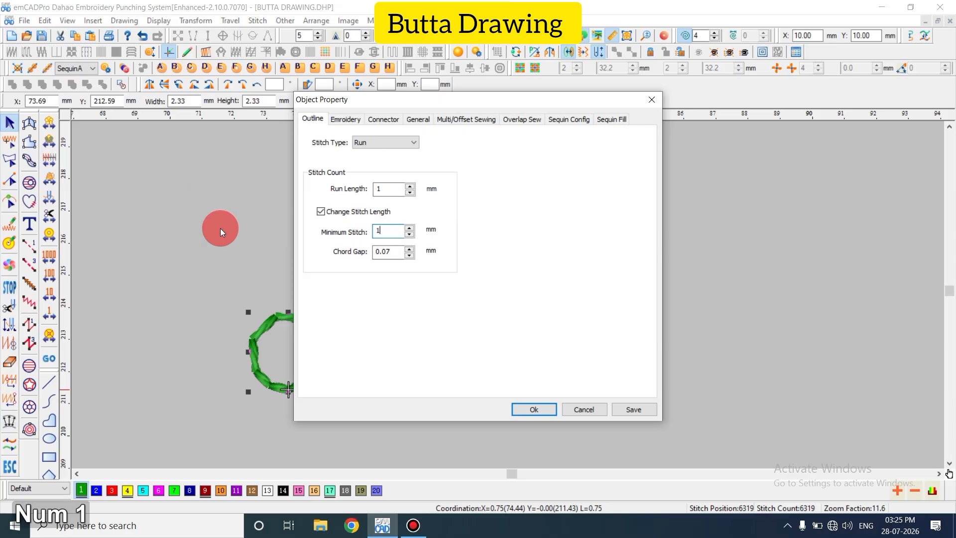
key("Return")
key("Escape")
key("d")
key("z")
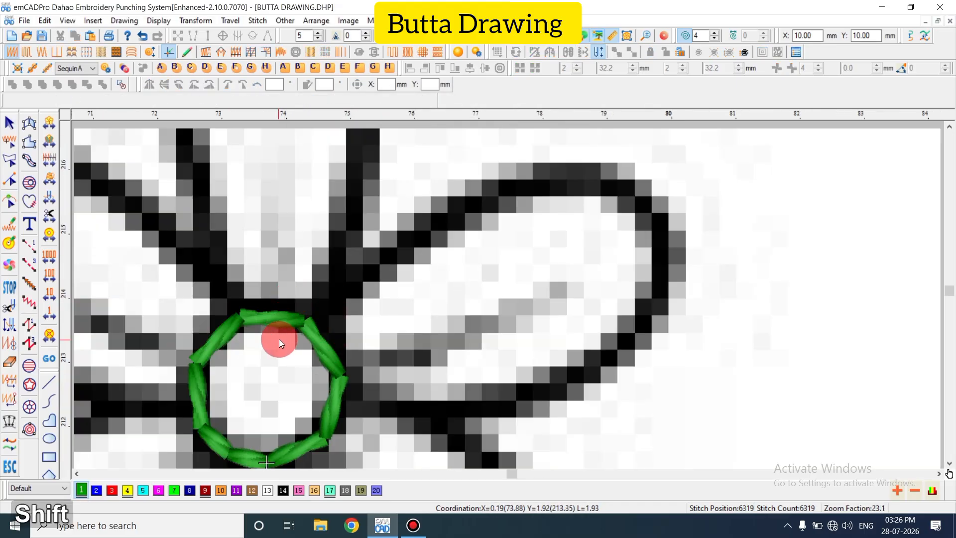
Trace the topmost flower's upper petal as a curved run line starting and ending at the centre circle
key("shift+z")
scroll(276, 361, "up", 3)
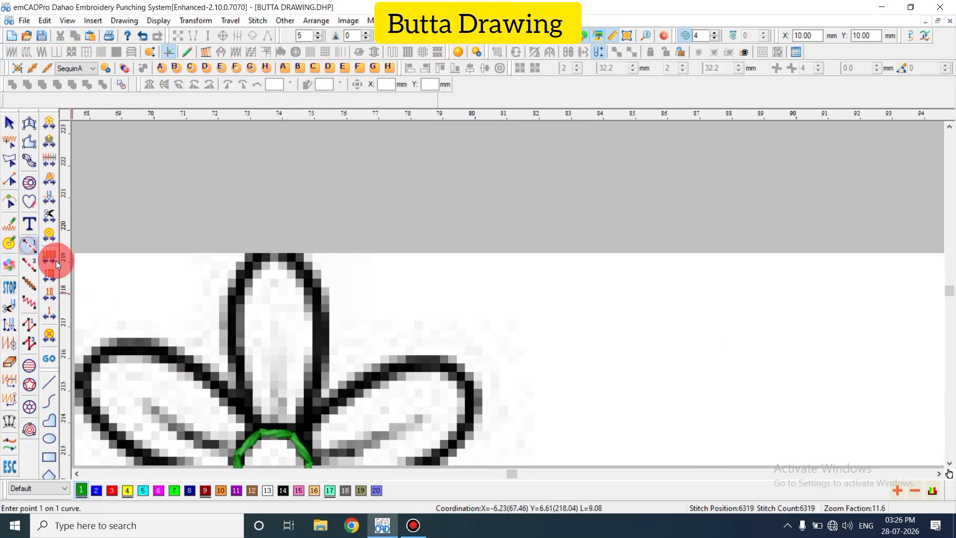
left_click(257, 430)
left_click(240, 367)
left_click(237, 276)
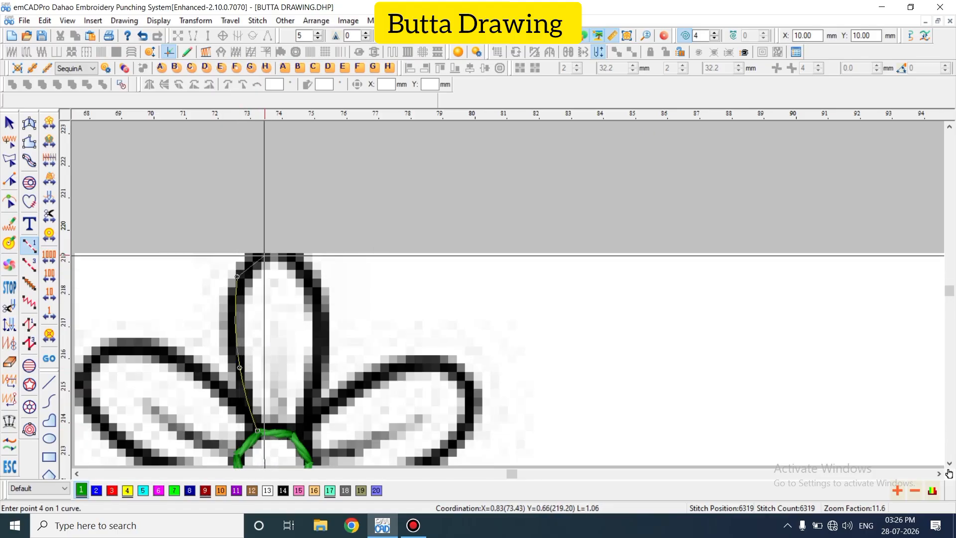
left_click(275, 254)
left_click(311, 275)
left_click(323, 320)
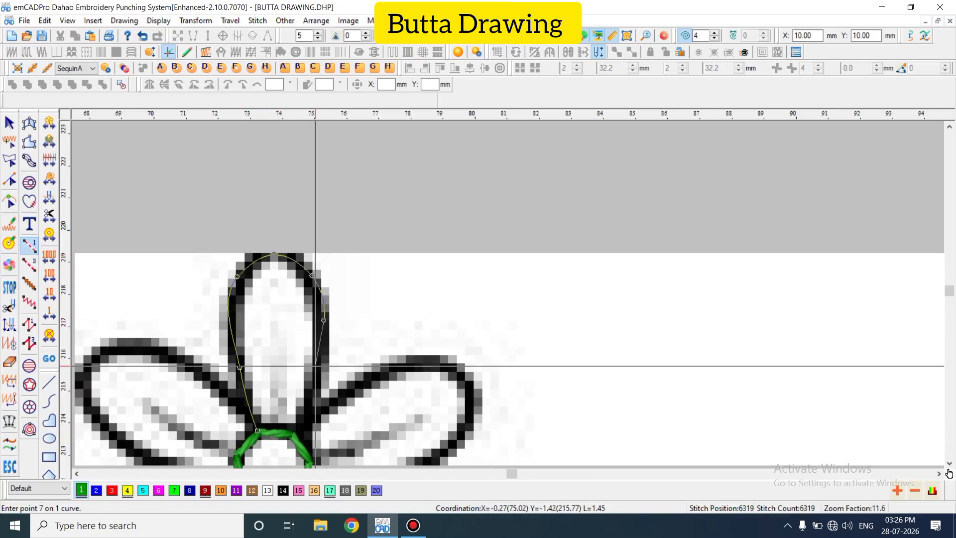
left_click(317, 392)
left_click(300, 440)
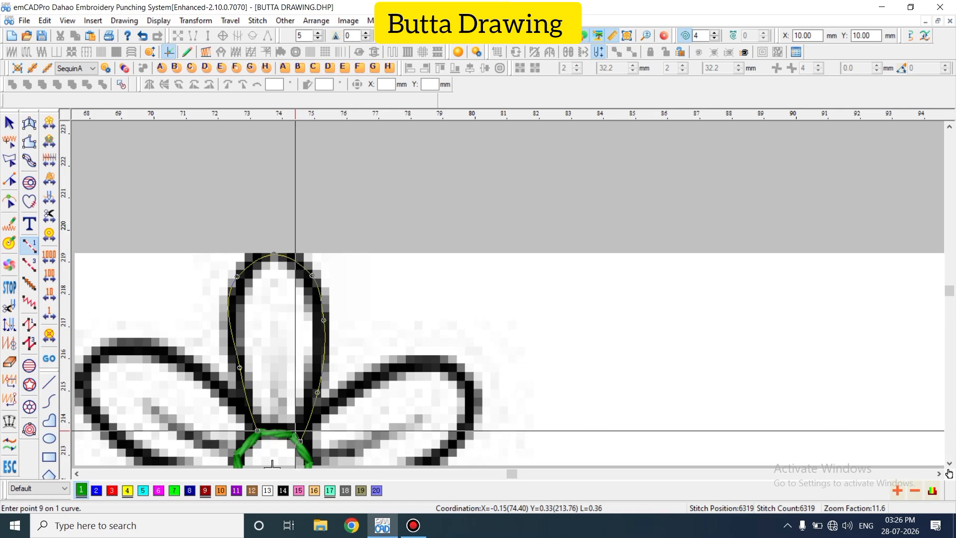
key("Return")
key("Escape")
Set the upper petal outline's run length to 1.5 mm
key("t")
left_click(320, 358)
key("a")
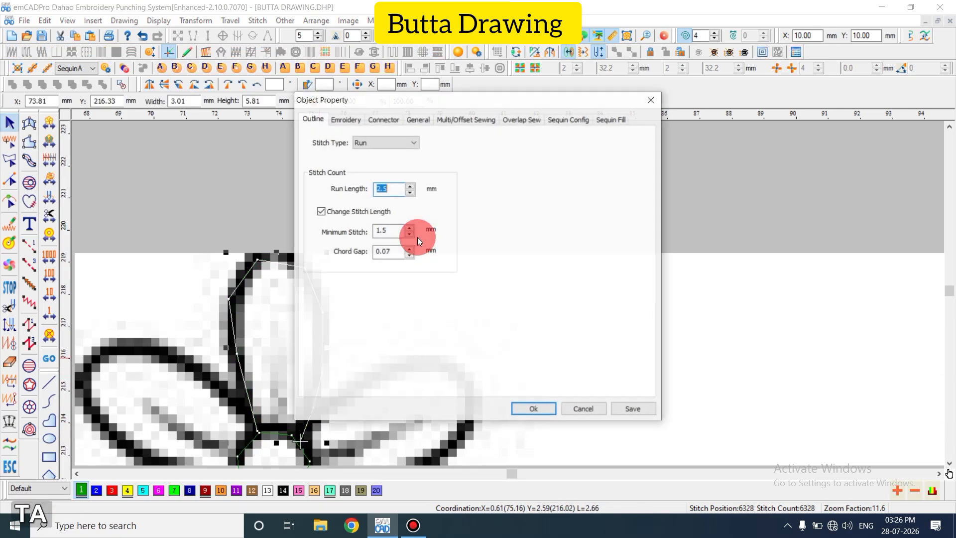
type("1.5")
key("Return")
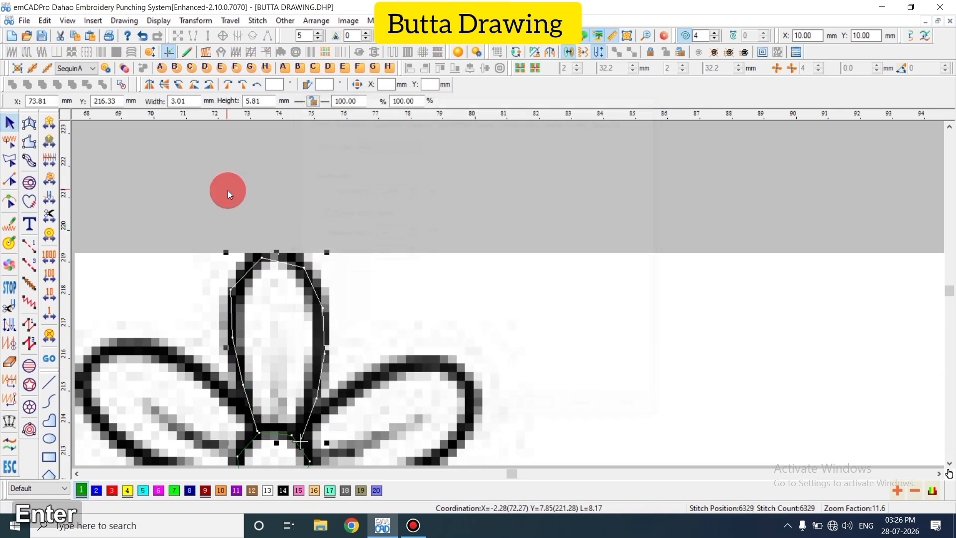
Reshape the upper petal's run-line outline by its nodes so it follows the sketched petal down to the centre circle
key("Escape")
key("h")
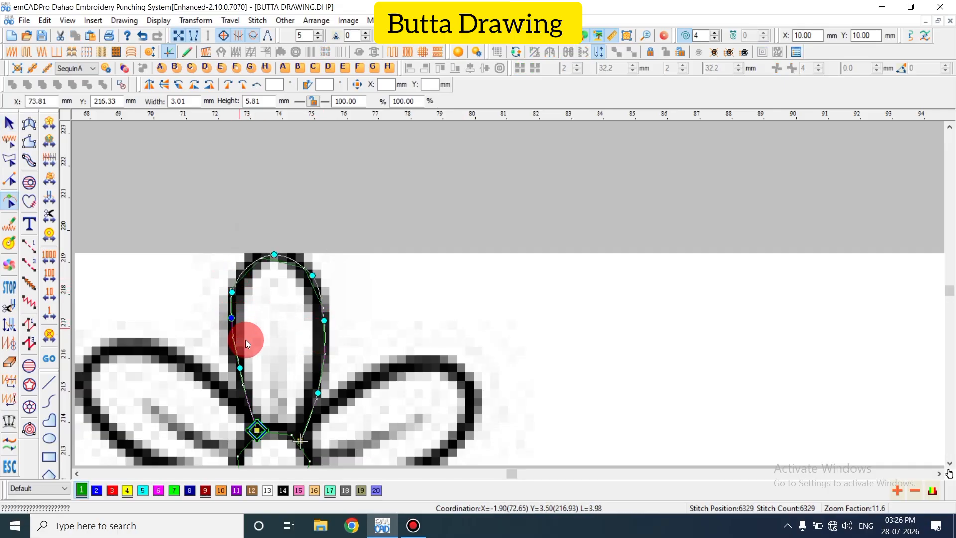
key("Escape")
key("h")
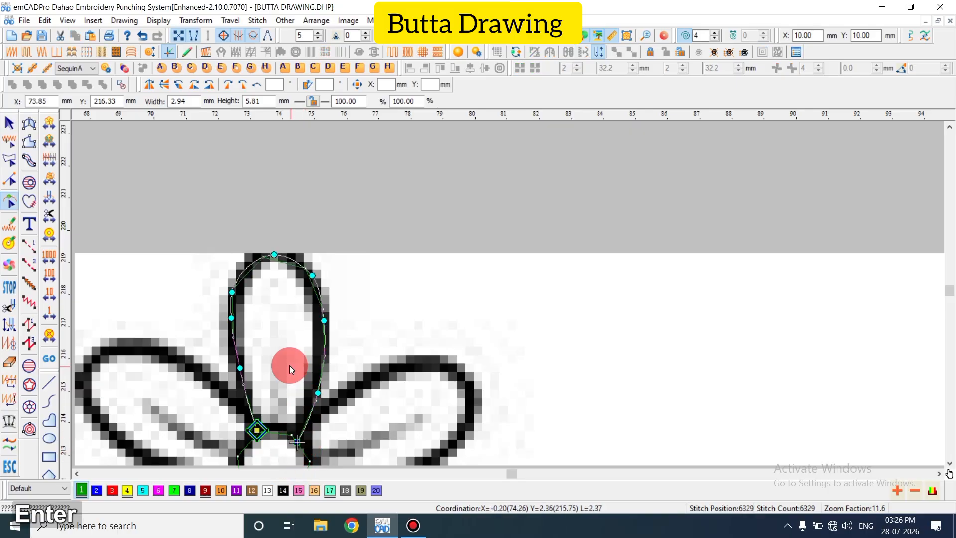
key("Escape")
Trace a closed curved fill shape over the upper petal, starting and ending at the centre circle
scroll(202, 320, "down", 3)
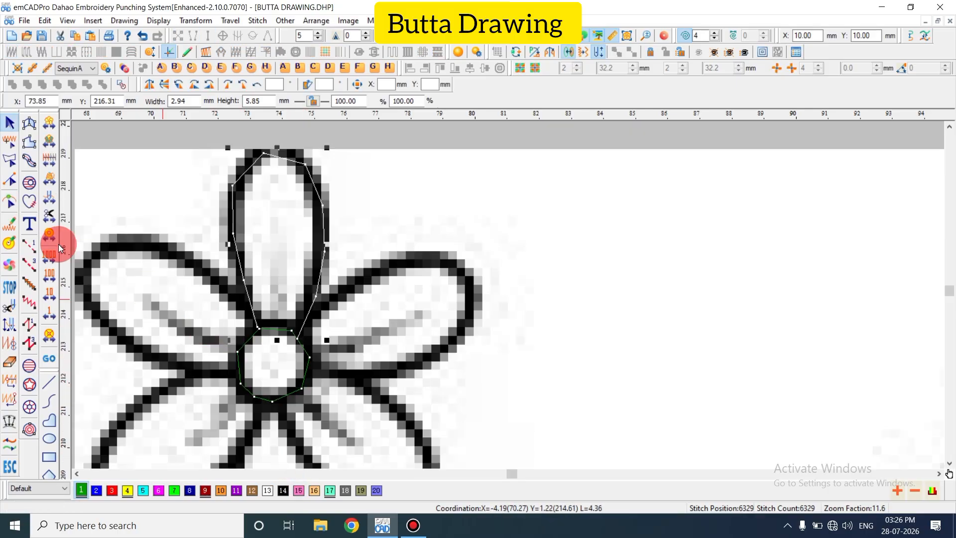
left_click(29, 182)
left_click(260, 329)
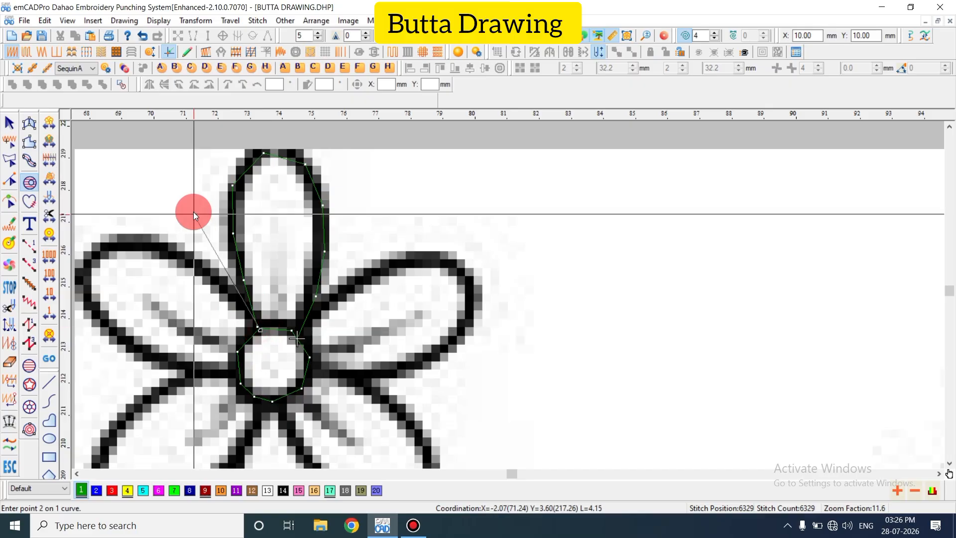
left_click(232, 232)
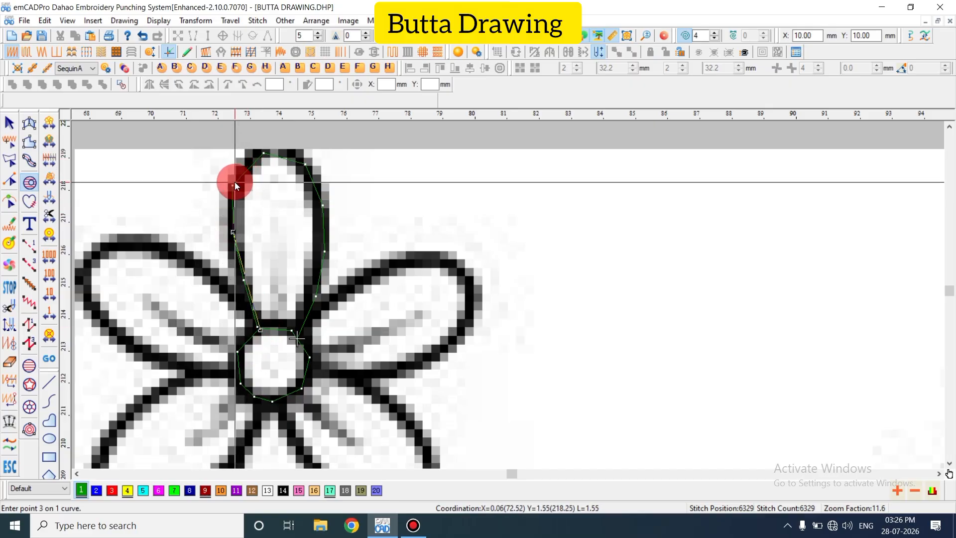
left_click(233, 182)
left_click(275, 158)
left_click(313, 181)
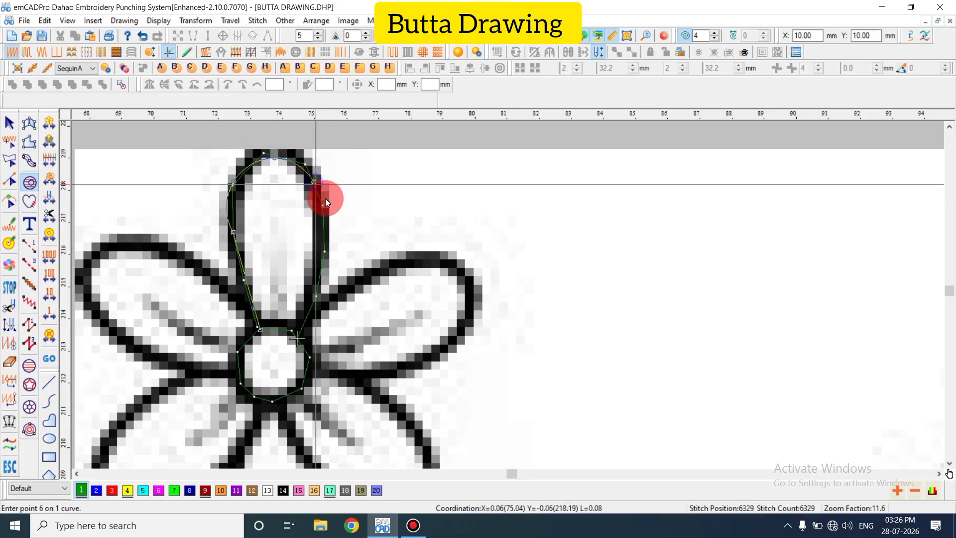
left_click(323, 255)
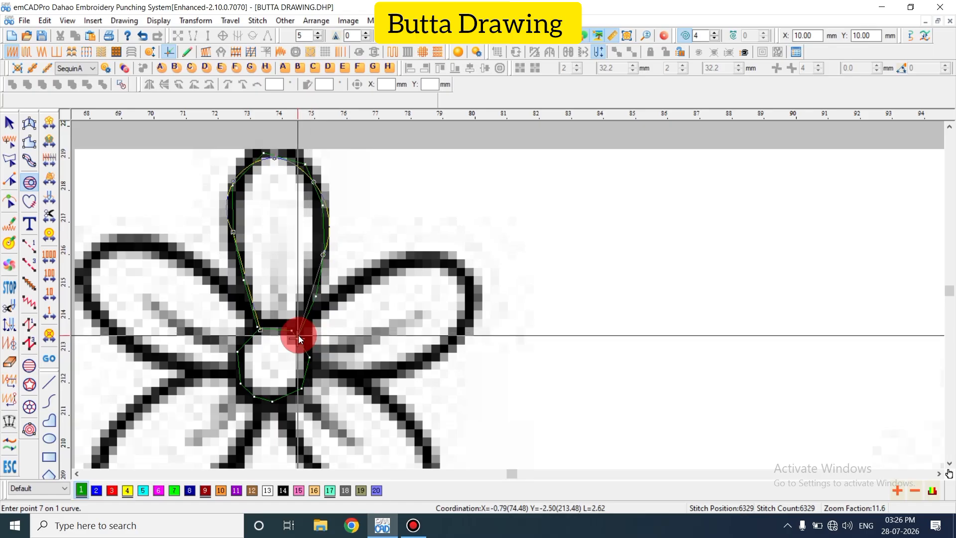
left_click(299, 335)
left_click(278, 327)
left_click(257, 328)
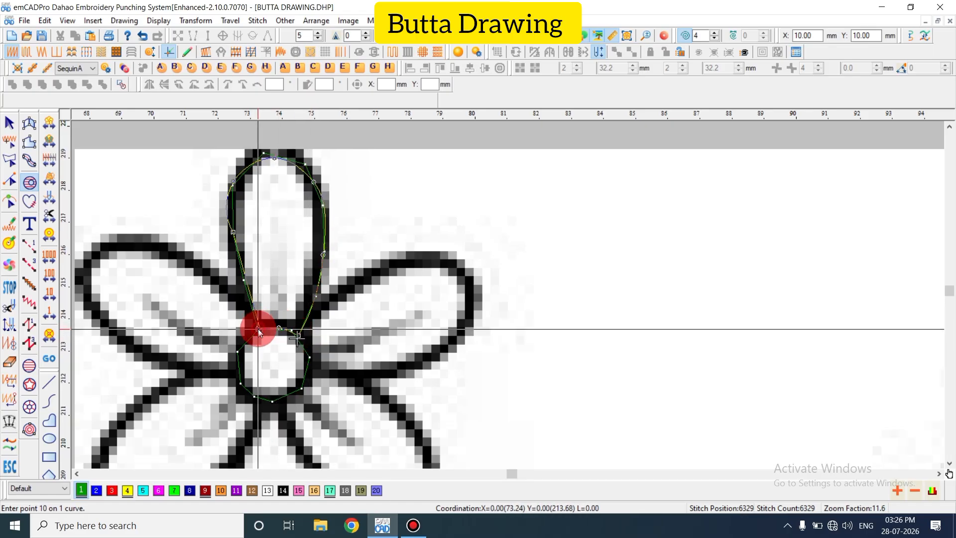
key("Return")
key("Escape")
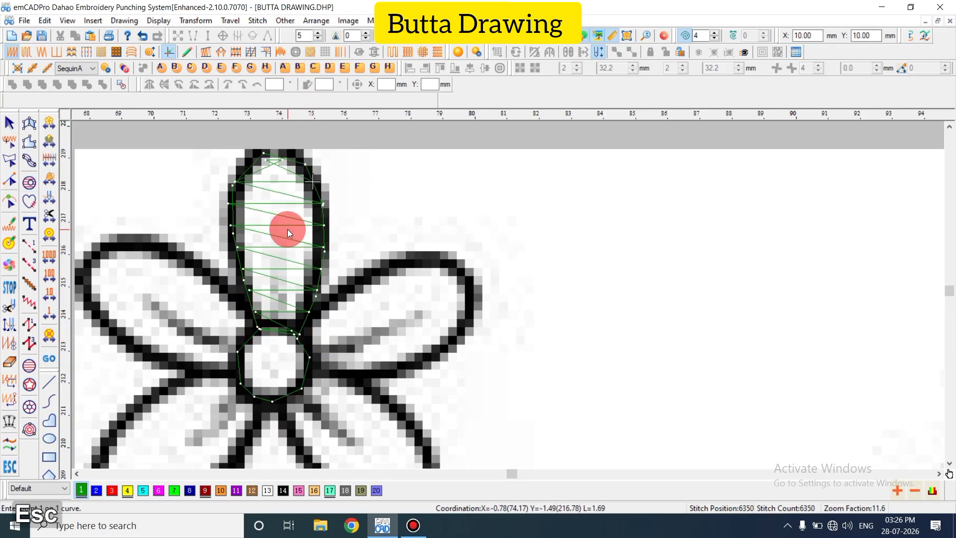
Assign thread colour 17 to the upper petal's fill
key("shift+z")
key("z")
scroll(279, 244, "up", 1)
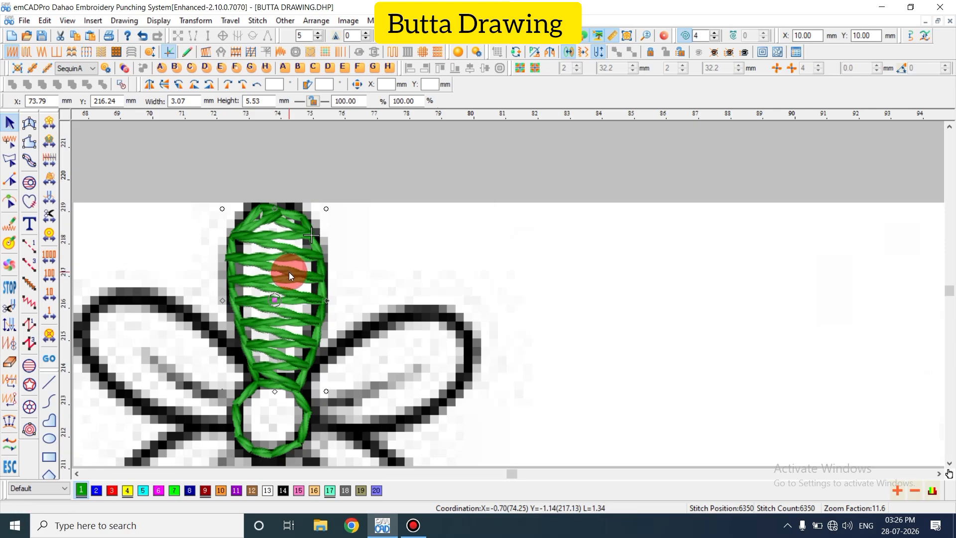
key("h")
key("Escape")
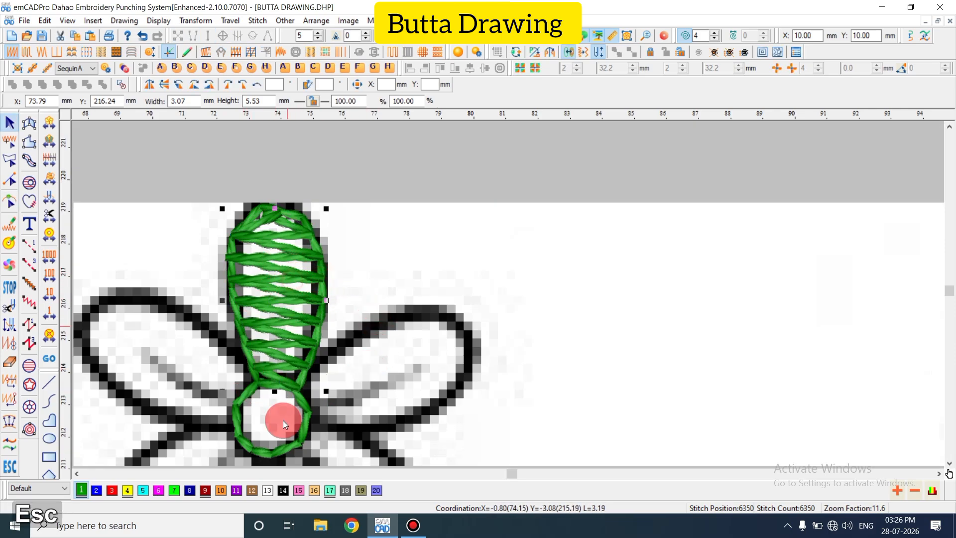
left_click(330, 491)
key("Escape")
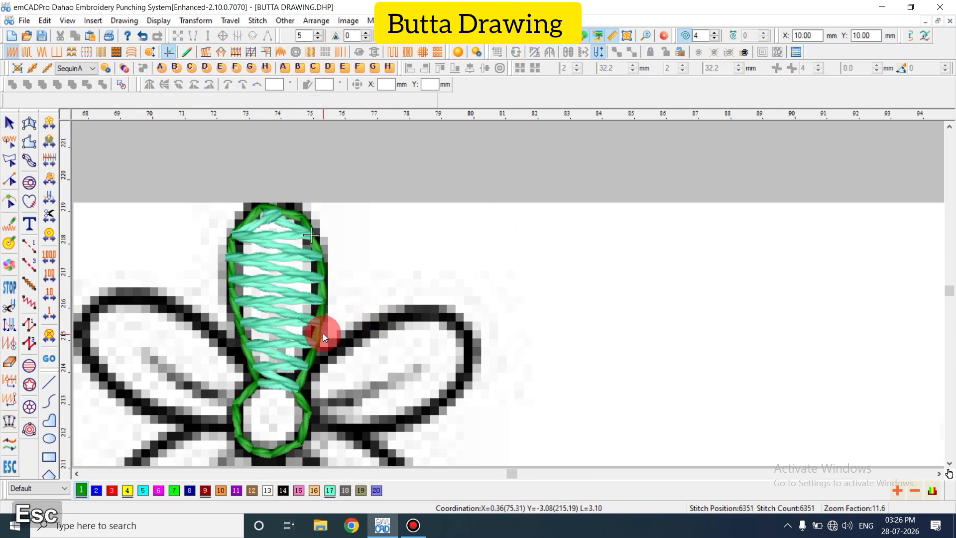
Undo the fill's displacement, and cut and paste the petal outline so it sews after the fill
key("t")
left_click(315, 350)
left_click_drag(302, 349, 282, 330)
left_click(309, 357)
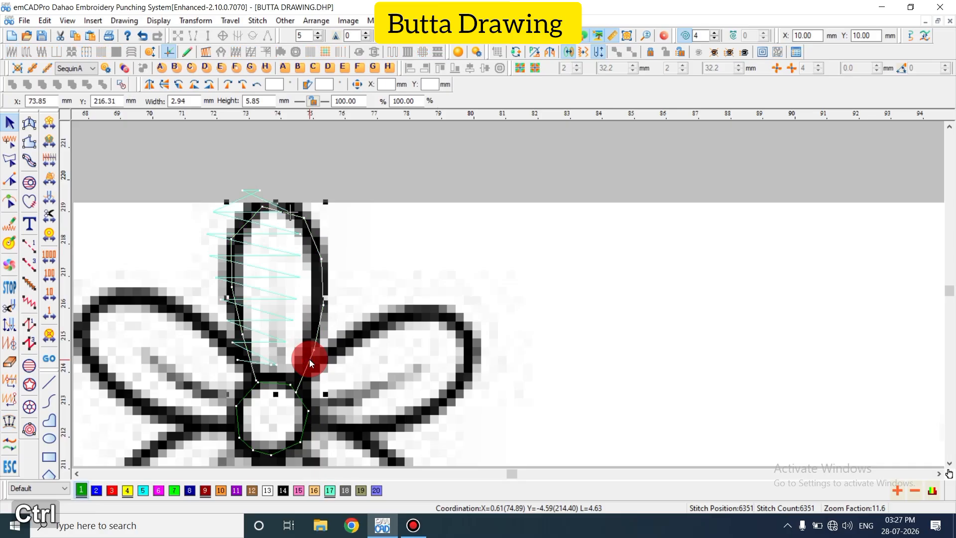
key("ctrl+z")
key("ctrl+x")
key("ctrl+v")
key("Escape")
key("shift+z")
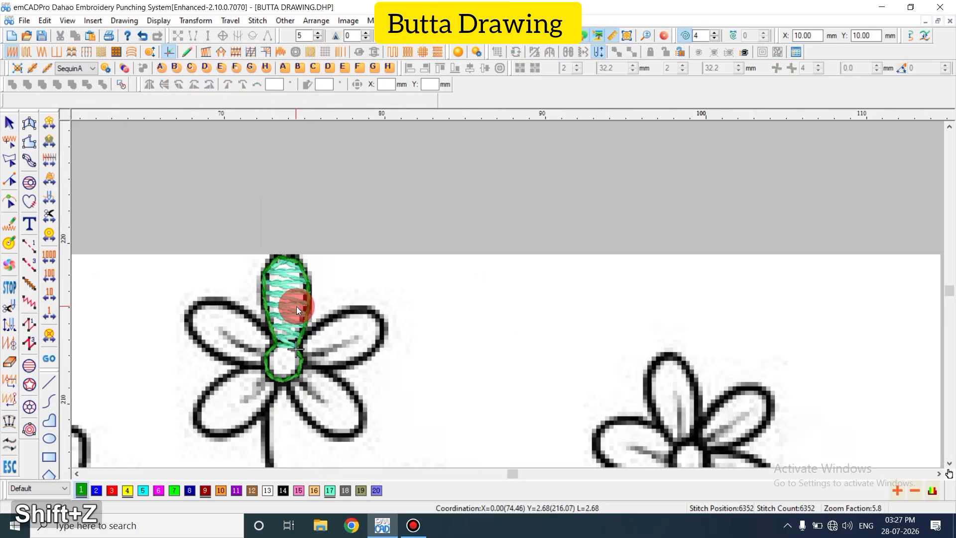
Group the upper petal's fill and outline, leaving out the centre circle
key("z")
key("t")
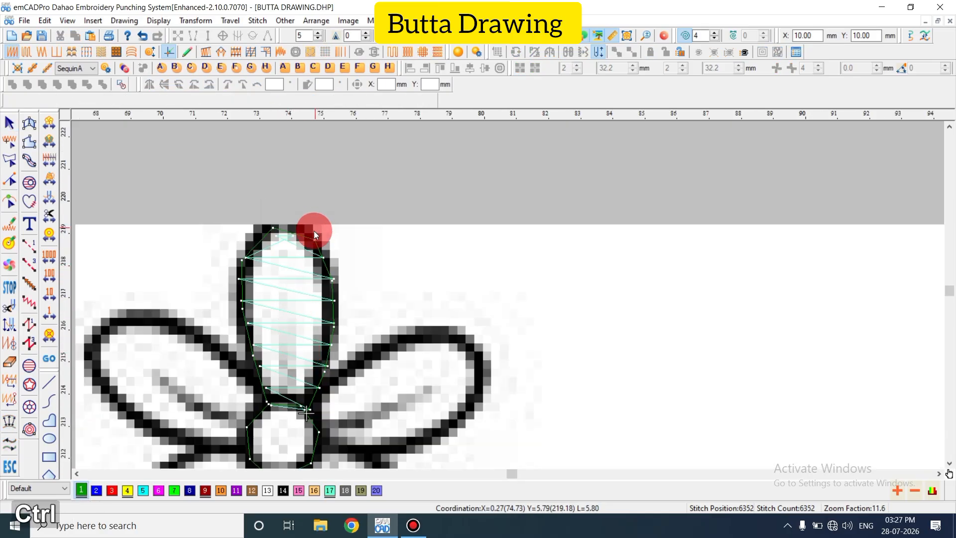
key("ctrl+h")
key("ctrl+a")
key("shift+z")
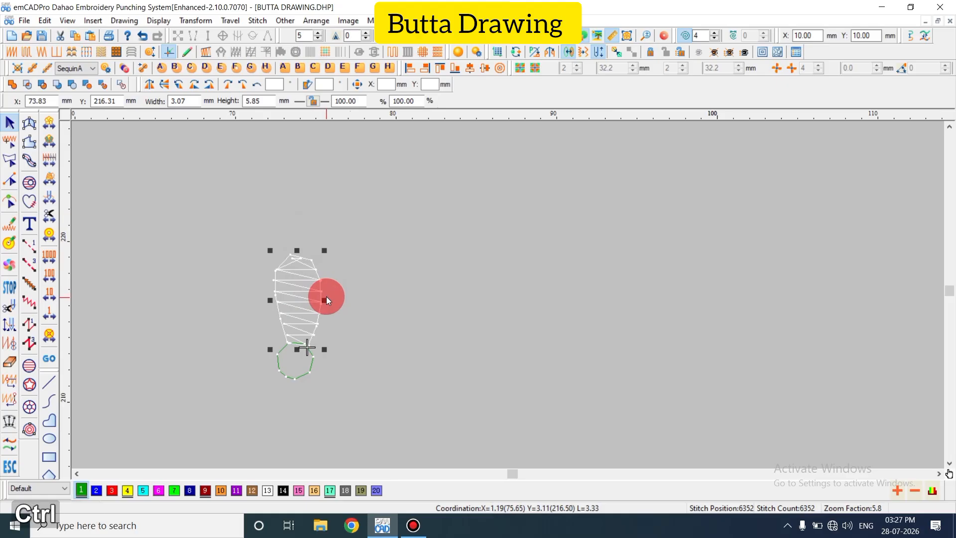
key("ctrl+g")
key("grave")
Repeat the grouped petal radially as 5 copies around the centre circle
key("t")
key("d")
left_click(300, 335)
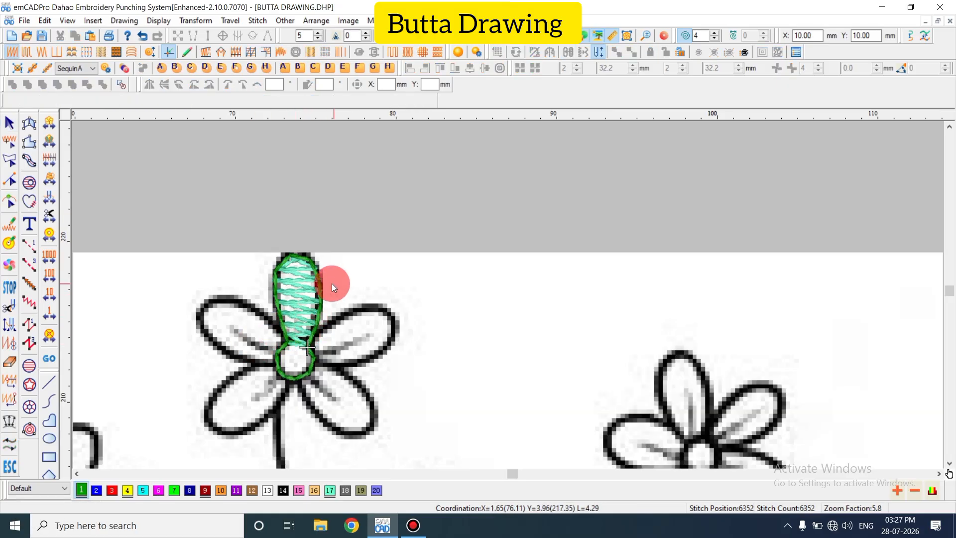
left_click(775, 68)
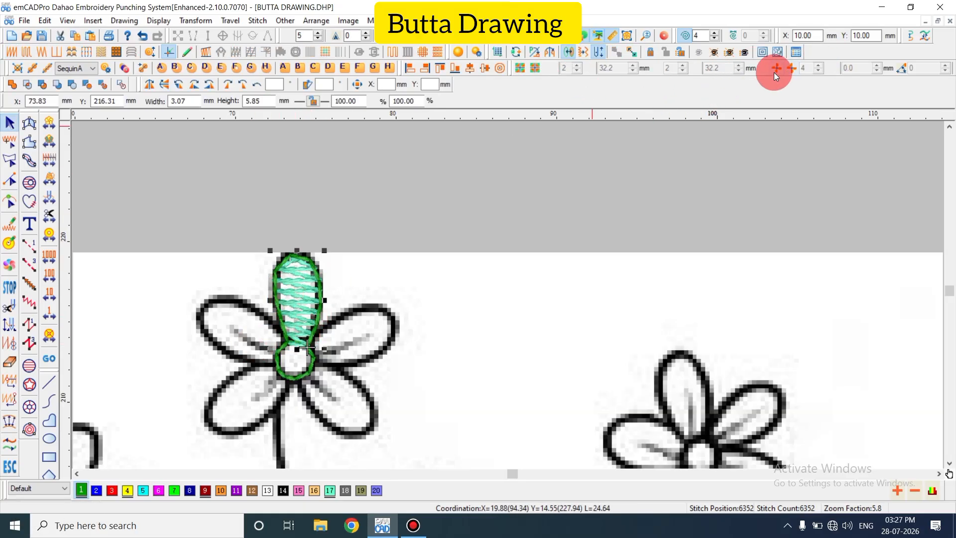
left_click(796, 69)
type("5")
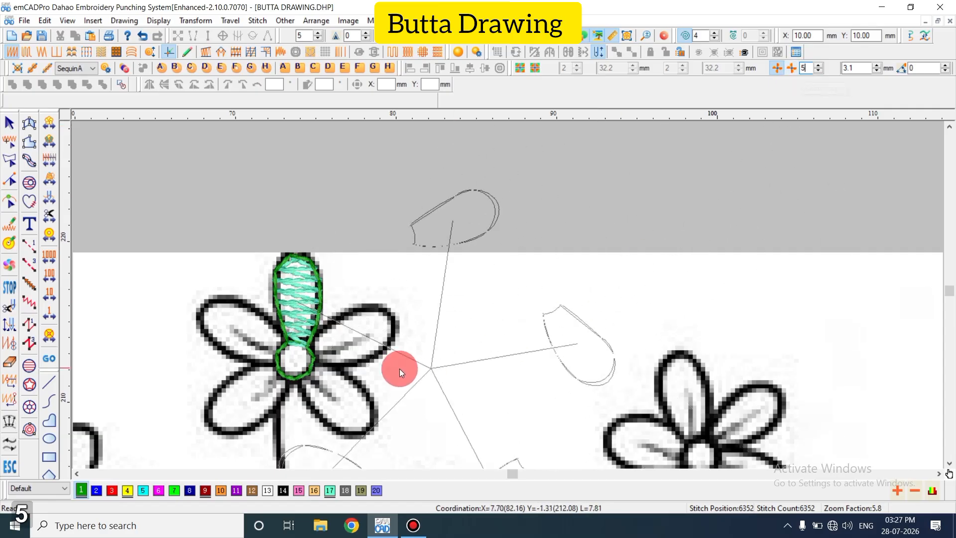
left_click(295, 356)
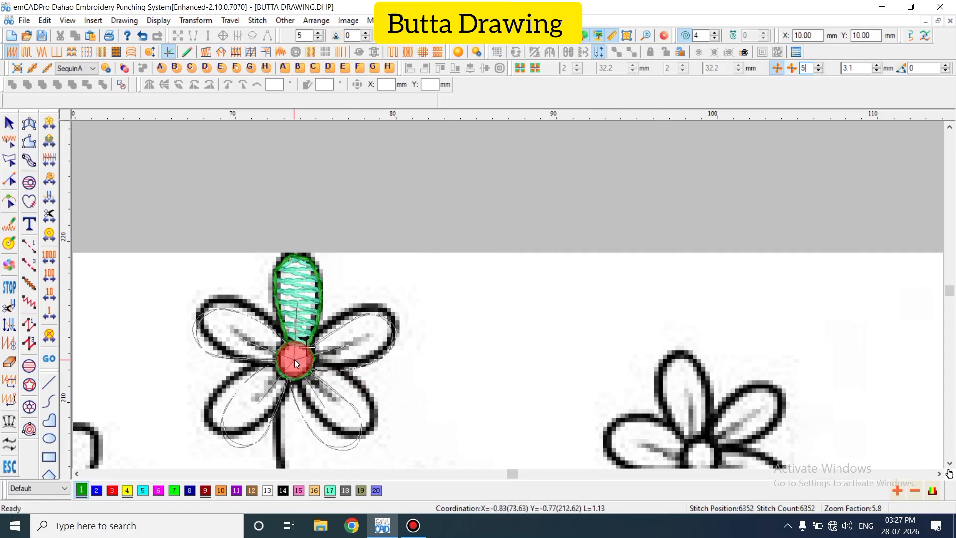
key("Escape")
Undo the lower petal's displacement and resequence the centre circle to sew after the petals
scroll(305, 360, "up", 1)
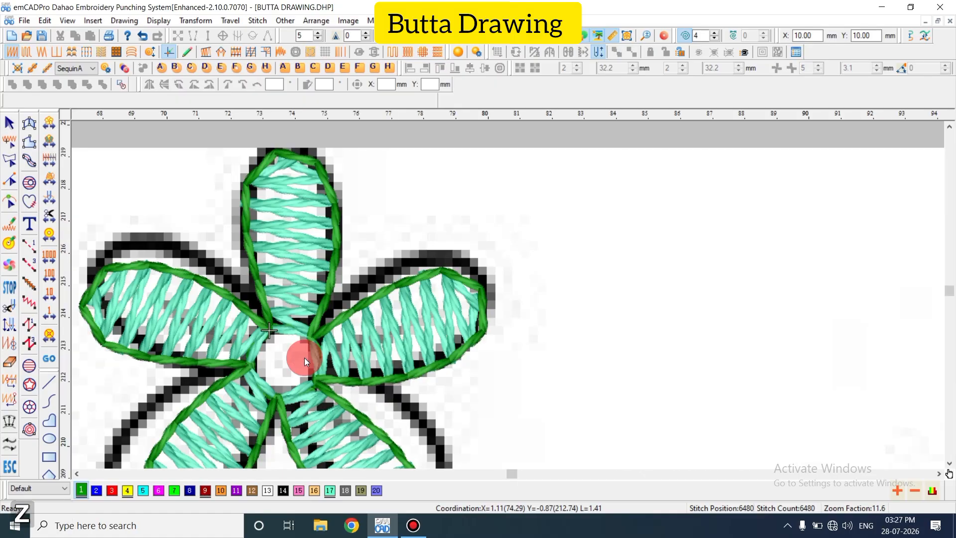
scroll(305, 359, "down", 2)
left_click(299, 293)
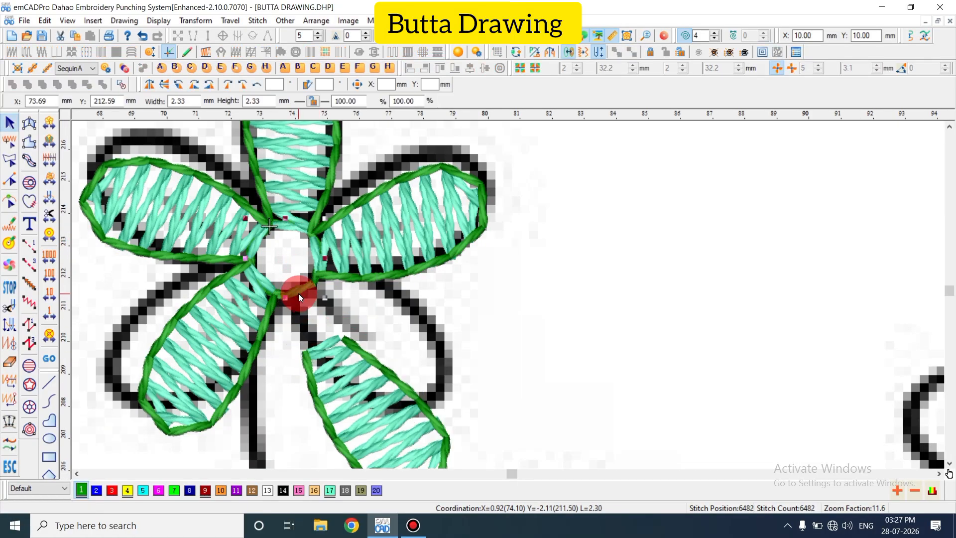
key("ctrl+z")
key("Escape")
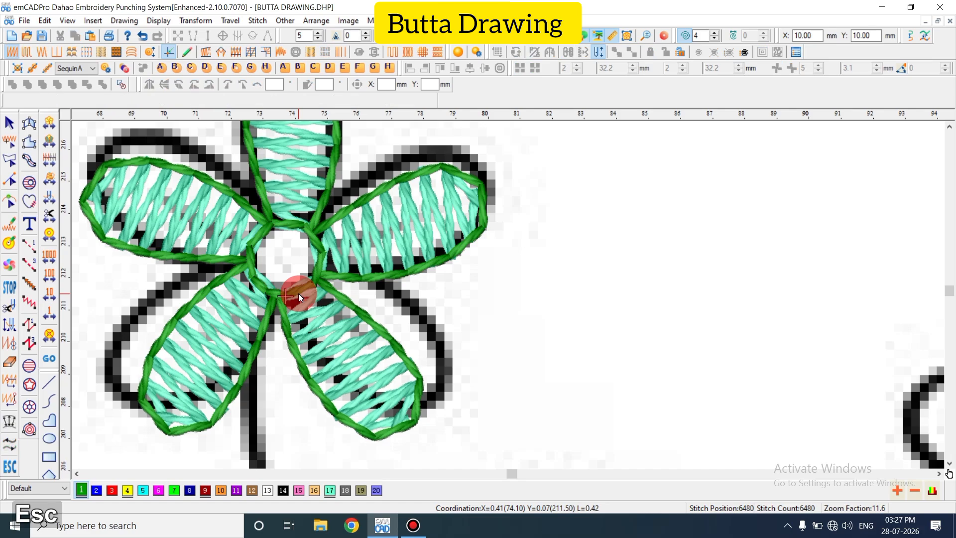
Select the five petals with their centre circle and group them as one flower
key("shift+z")
key("shift+z")
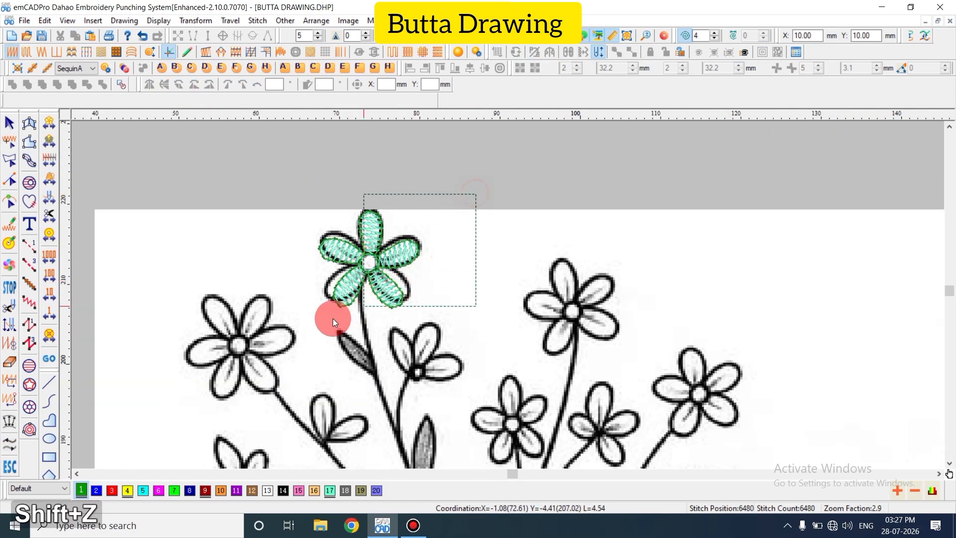
left_click(333, 318)
key("ctrl+g")
key("Escape")
Copy the grouped flower onto the three other large sketched flowers, rotating them to match and enlarging the leftmost copy
left_click_drag(396, 283, 573, 316)
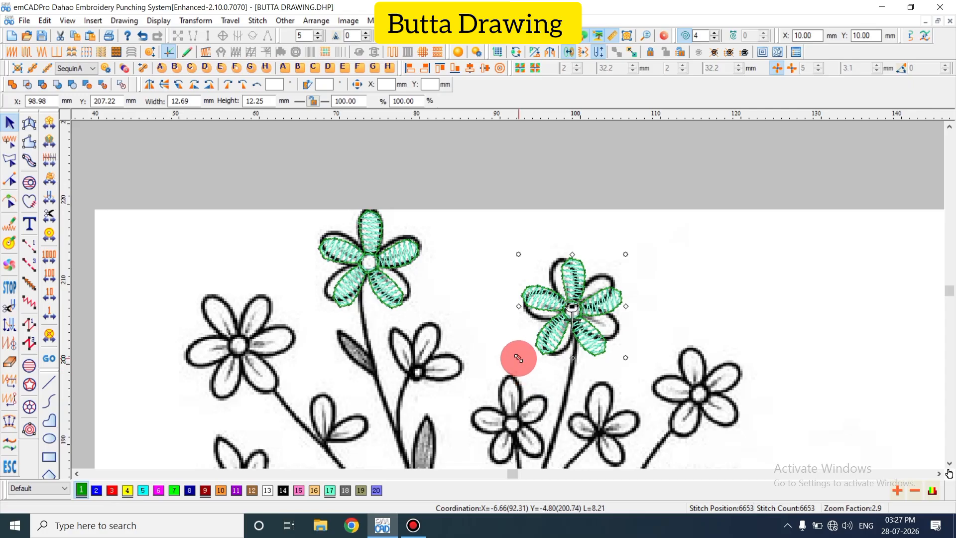
left_click_drag(518, 358, 240, 354)
key("Escape")
left_click(577, 321)
mouse_move(283, 398)
left_mouse_down()
mouse_move(299, 412)
mouse_move(308, 402)
mouse_move(308, 260)
mouse_move(244, 348)
left_mouse_up()
left_click(266, 368)
key("Return")
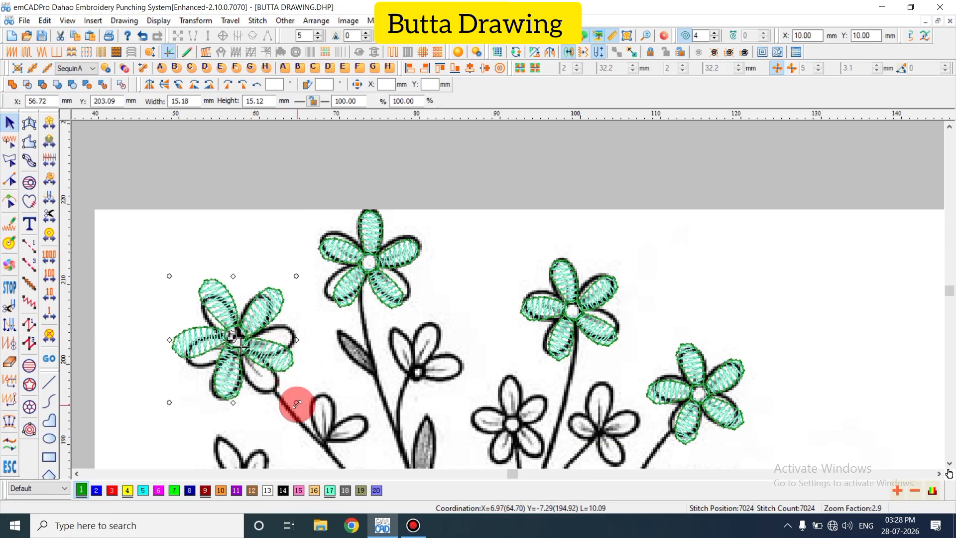
Rotate the leftmost flower copy so one petal points straight up, ungroup it and hide the sketch
left_click_drag(297, 403, 256, 423, "ctrl")
key("Escape")
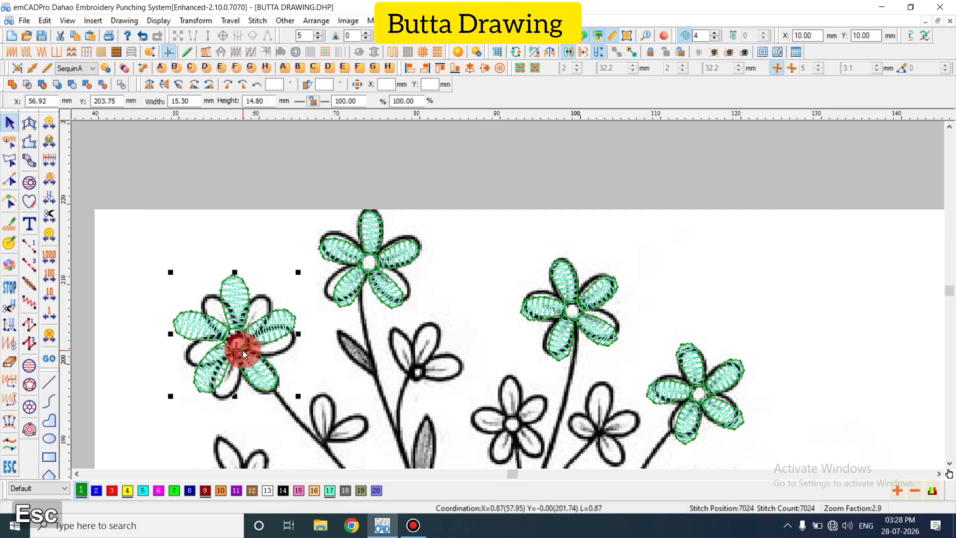
key("ctrl+u")
key("Escape")
key("p")
Delete four petals of the leftmost flower, keeping only its upright petal and centre circle
left_click(257, 344)
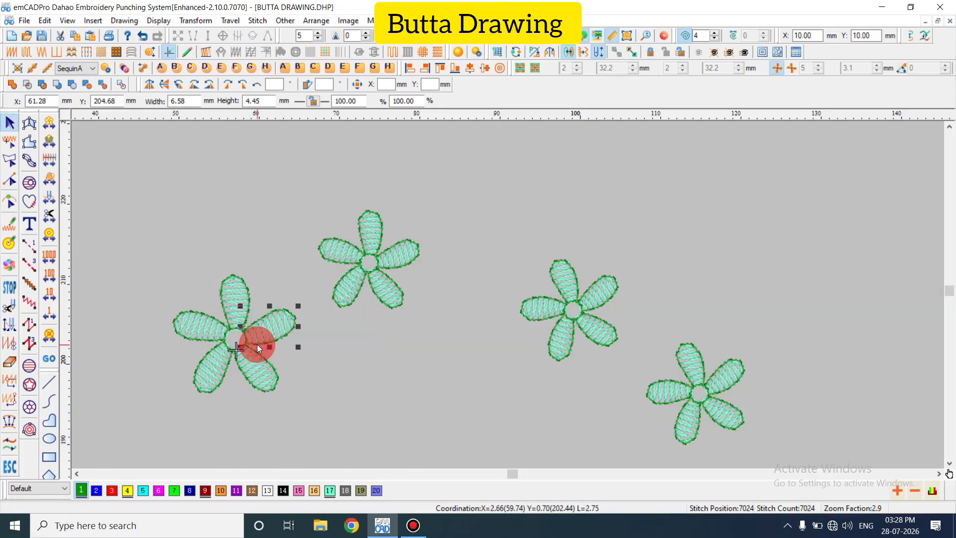
key("Delete")
left_click(255, 363)
key("Delete")
left_click(206, 363)
key("Delete")
left_click(202, 325)
key("Delete")
Repeat the leftmost flower's upright petal radially as 6 copies around its centre circle
left_click(237, 313)
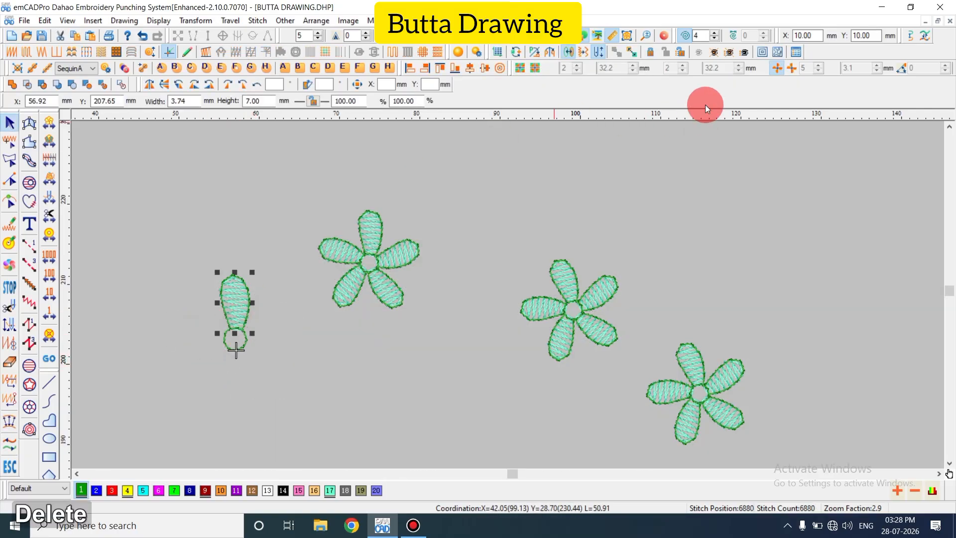
left_click(792, 69)
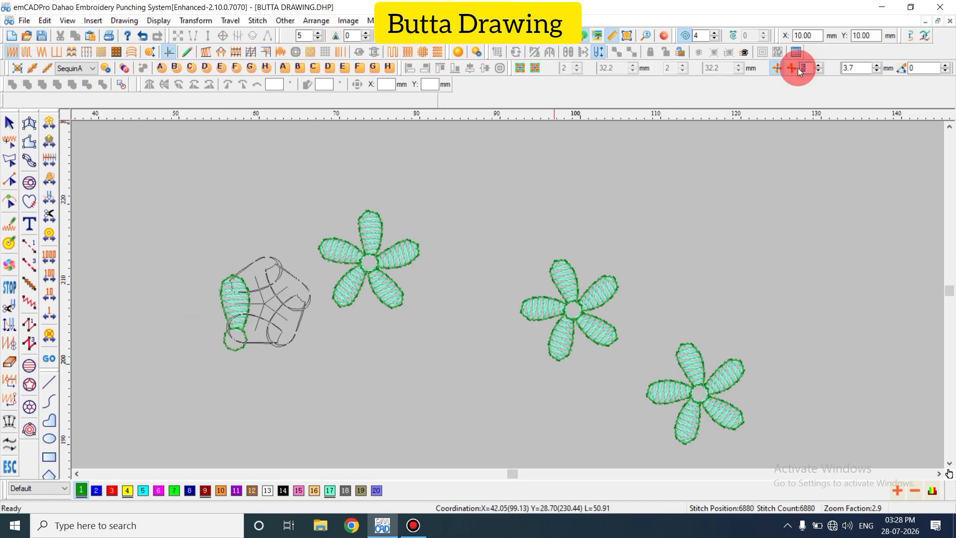
type("6")
left_click(235, 342)
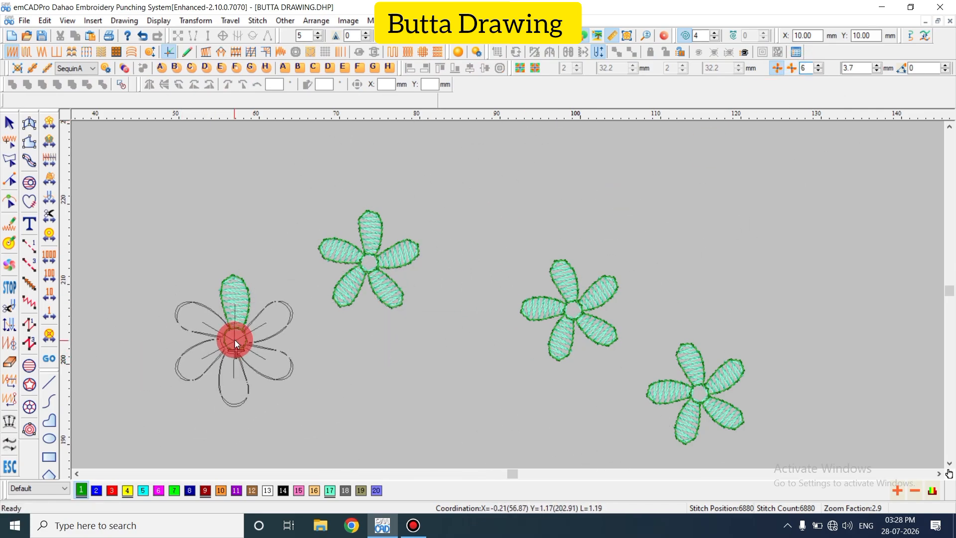
key("d")
key("d")
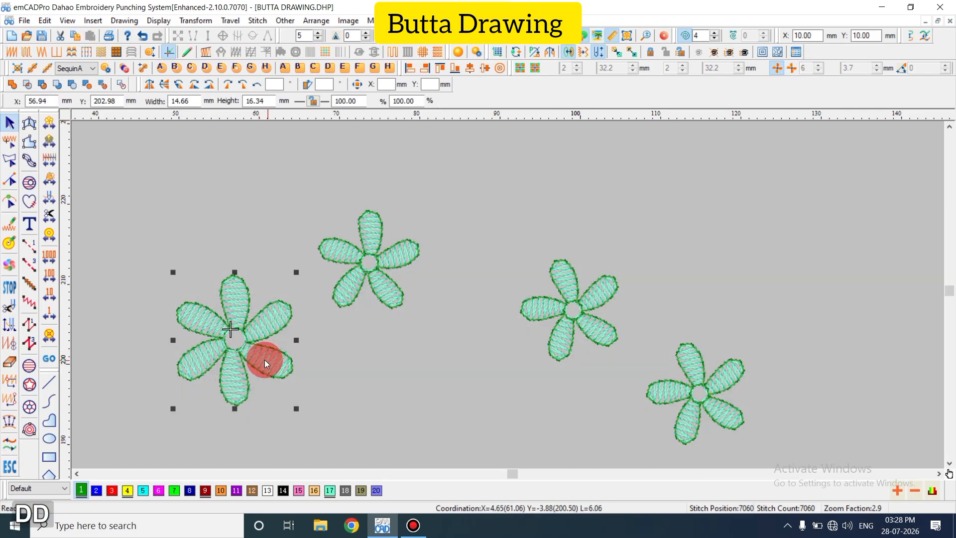
Restore the displaced six petals and resequence their centre circle to sew last, with the sketch shown again
scroll(264, 360, "up", 2)
left_click_drag(220, 356, 214, 327)
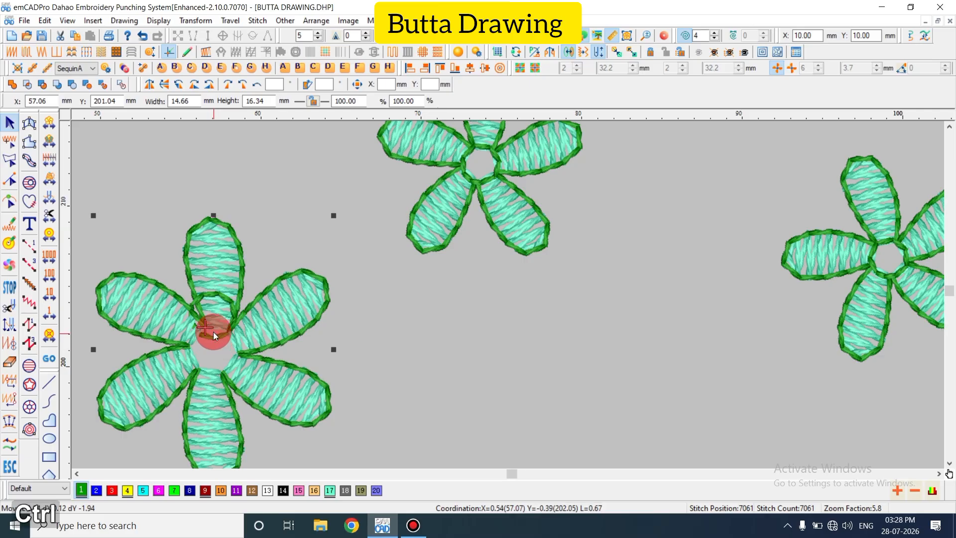
key("ctrl+v")
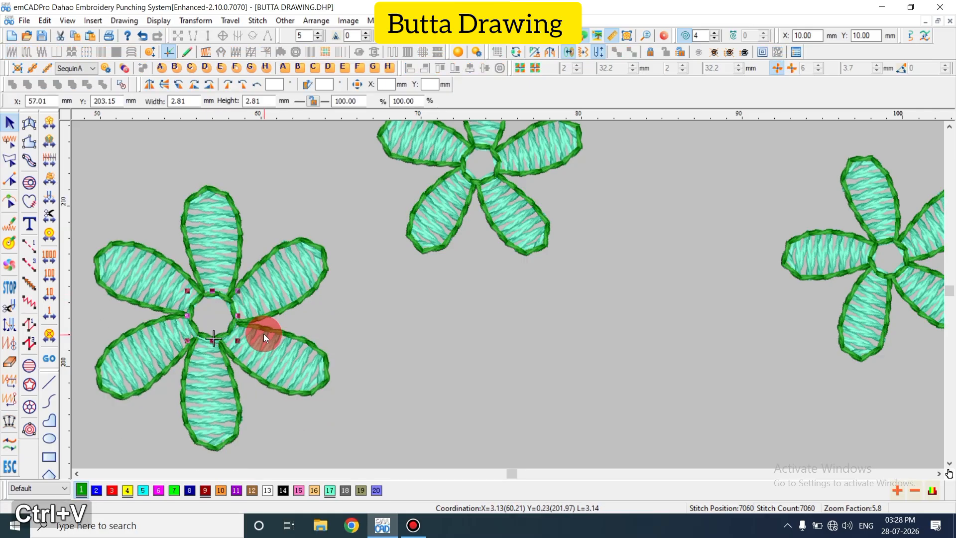
key("Escape")
key("d")
Group the leftmost six-petal flower with its centre circle, then rotate and align it over the sketched flower beneath it
key("shift+z")
left_click_drag(181, 220, 286, 361)
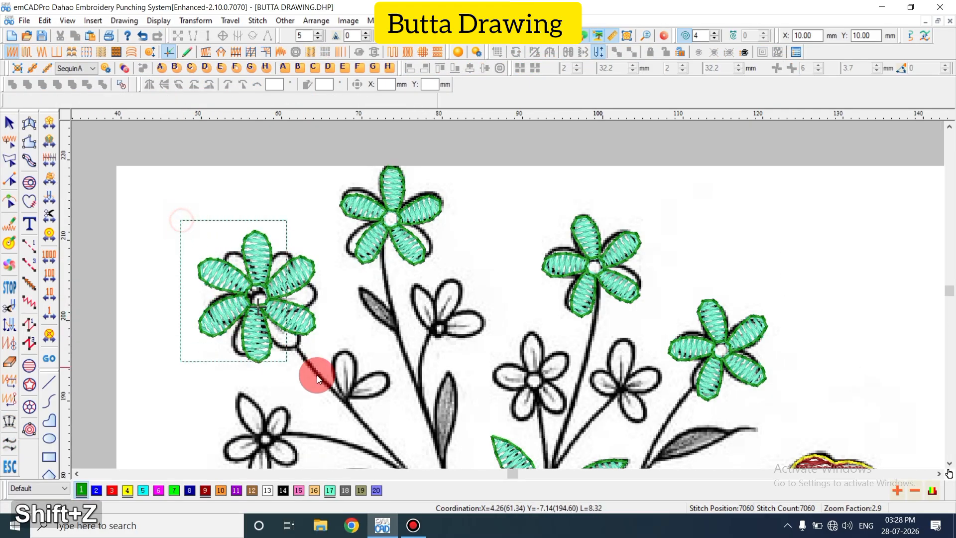
key("ctrl+g")
key("Escape")
left_click_drag(278, 313, 283, 323)
left_click(278, 318)
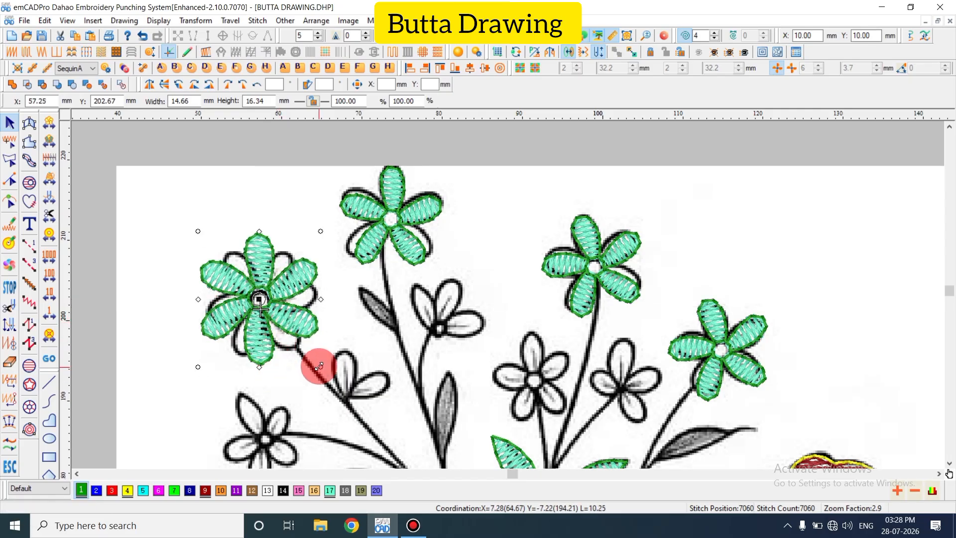
left_click_drag(319, 366, 352, 326)
left_click_drag(275, 315, 286, 322)
Copy the topmost five-petal flower onto the sketched flower below the leftmost one and the middle sketched flower, discarding the extra copy
key("shift+z")
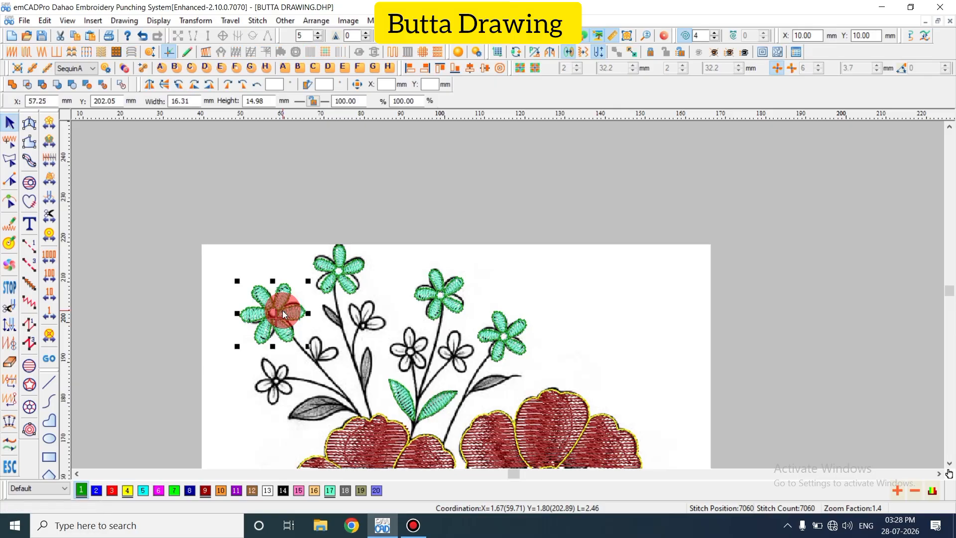
left_click(339, 269)
right_click_drag(338, 270, 275, 379)
right_click_drag(275, 380, 410, 348)
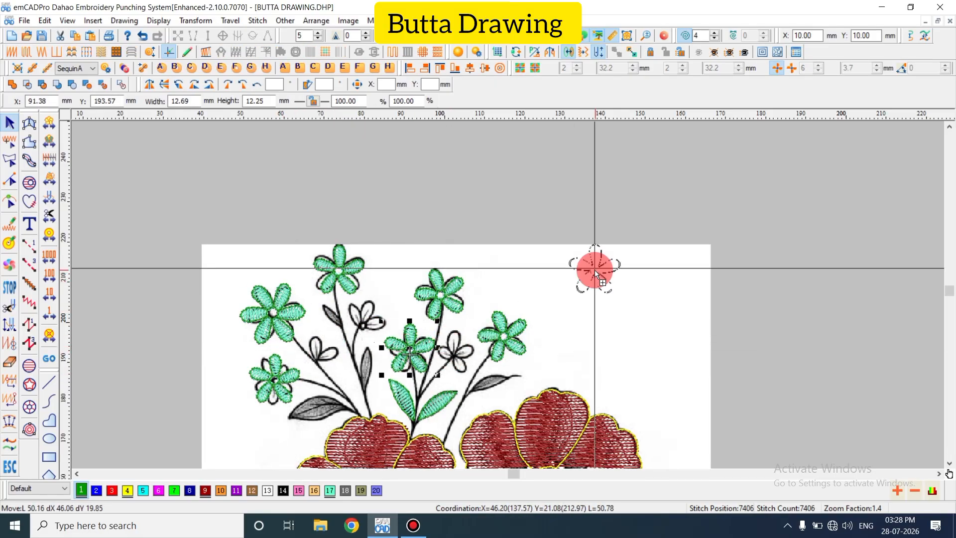
right_click_drag(594, 269, 594, 270)
key("Delete")
Copy the rightmost small five-petal flower into the blank area beside it
scroll(479, 318, "down", 2)
key("z")
scroll(424, 329, "up", 3)
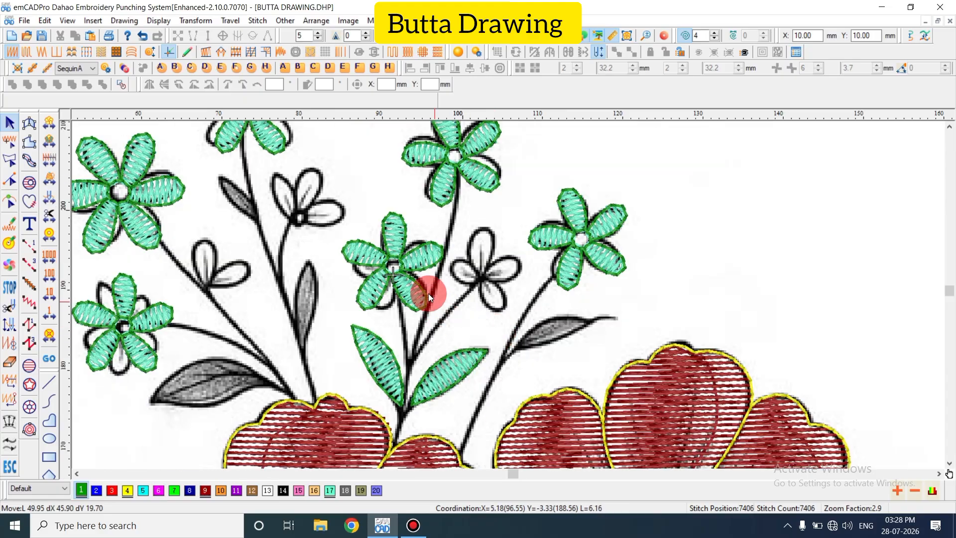
left_click(412, 260)
left_click(575, 234)
right_click_drag(575, 234, 730, 232)
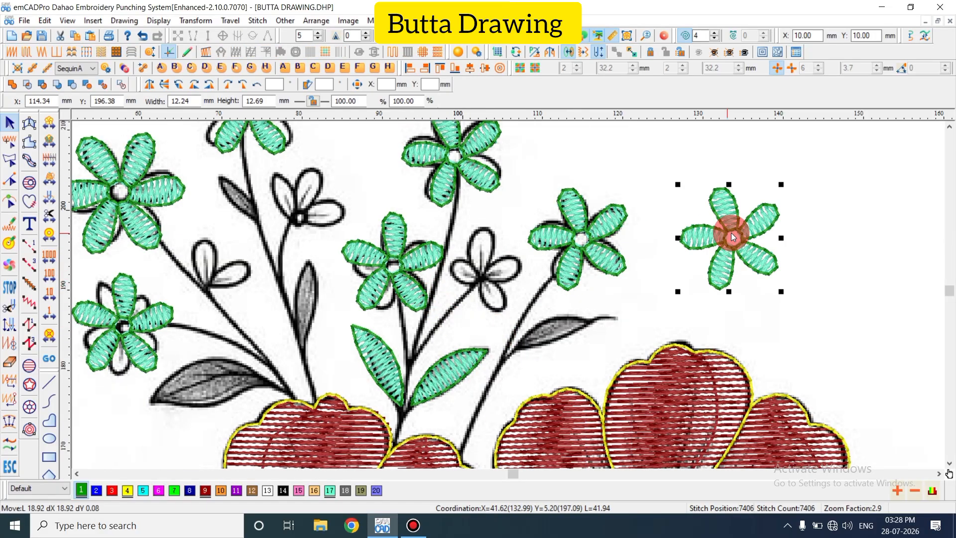
key("Escape")
key("ctrl+u")
key("Escape")
left_click(739, 242)
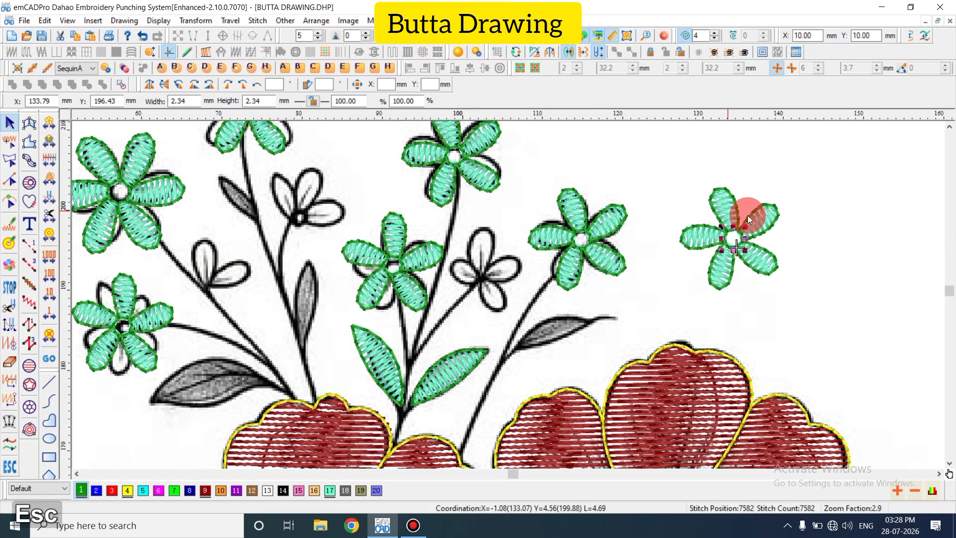
key("z")
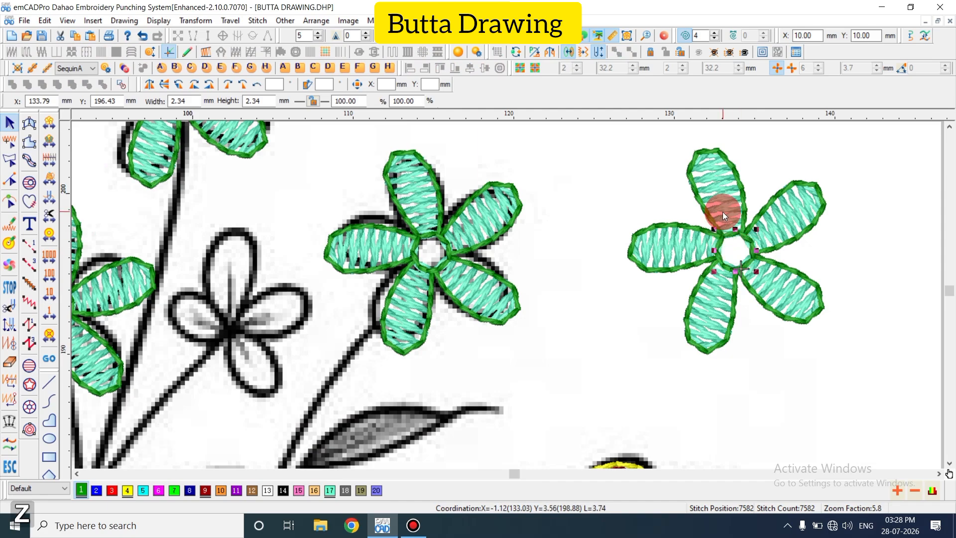
key("ctrl+z")
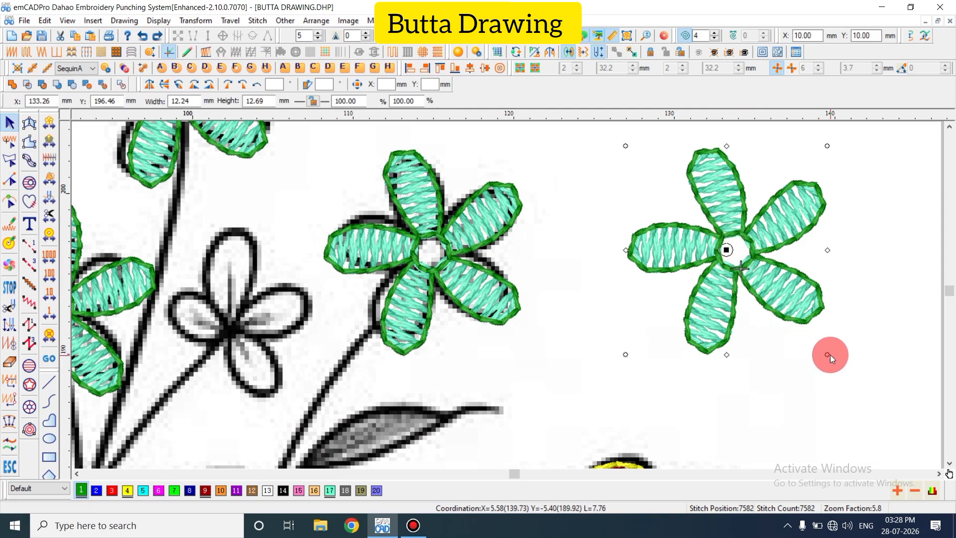
Rotate the five-petal copy beside the sketch flowers so one petal points straight up, ungroup it and hide the sketch
left_click_drag(829, 354, 816, 371)
key("Escape")
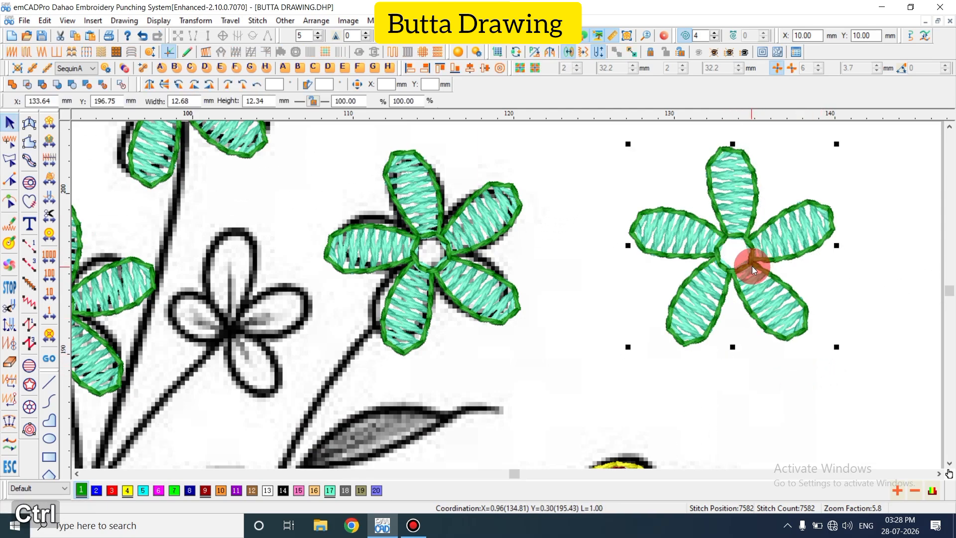
key("ctrl+g")
key("Escape")
key("t")
left_click(753, 273)
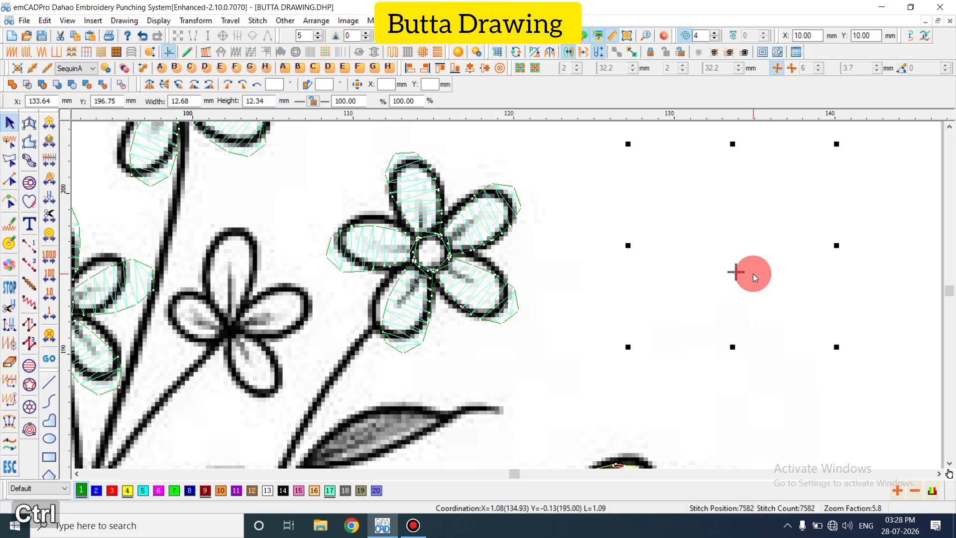
key("d")
key("ctrl+u")
key("Escape")
Delete four petals of the ungrouped copy, keeping only its upright petal and centre circle
left_click(772, 249)
left_click(768, 299, "ctrl")
left_click(709, 315, "ctrl")
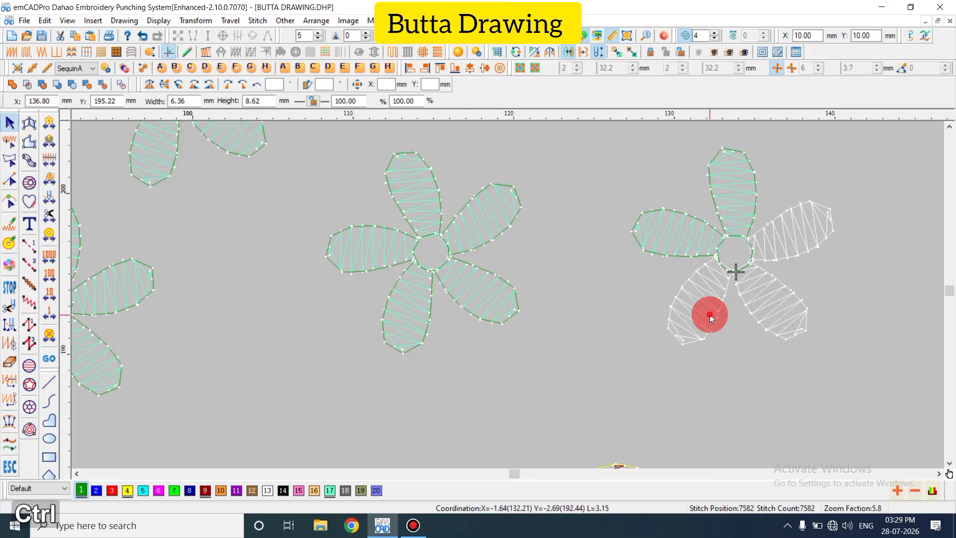
left_click(674, 252, "ctrl")
key("Delete")
Repeat the upright petal radially as 4 copies around its centre circle
left_click(706, 232)
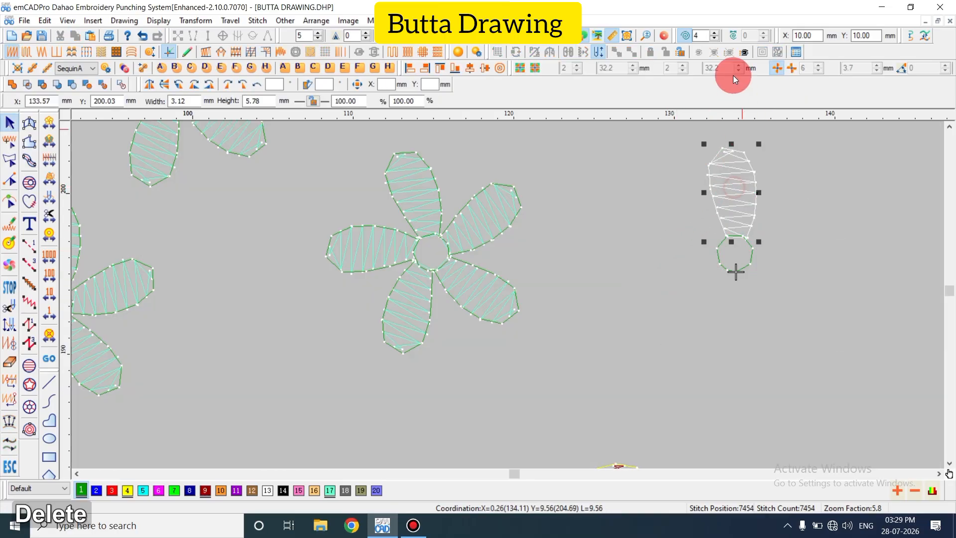
left_click(777, 68)
double_click(804, 68)
type("4")
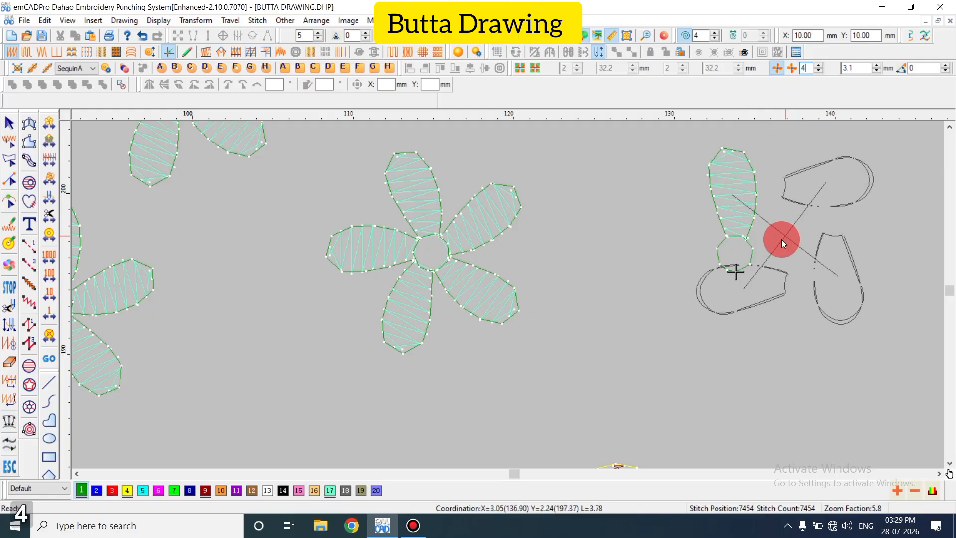
left_click(737, 253)
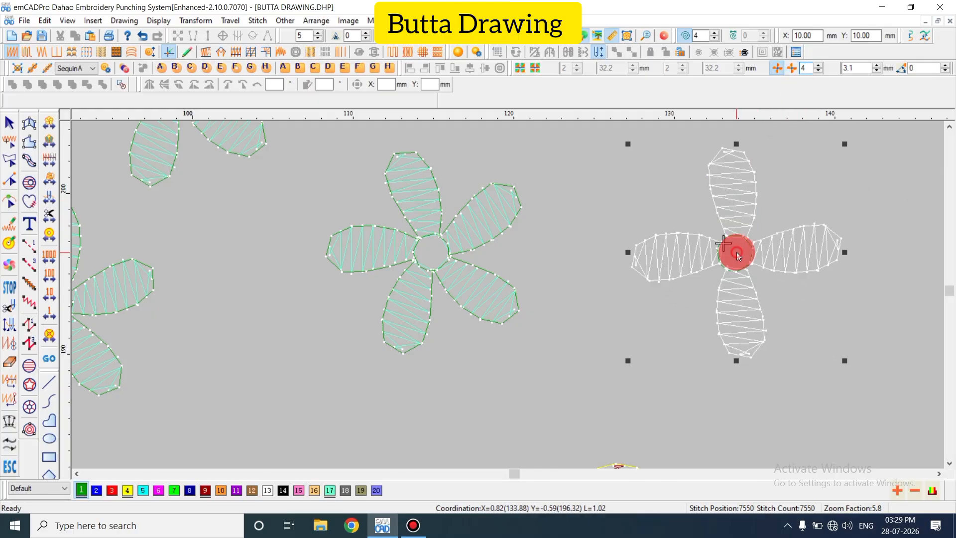
key("Return")
Restore the displaced four petals and resequence their centre circle to sew last
left_click_drag(730, 305, 737, 342)
left_click(736, 271)
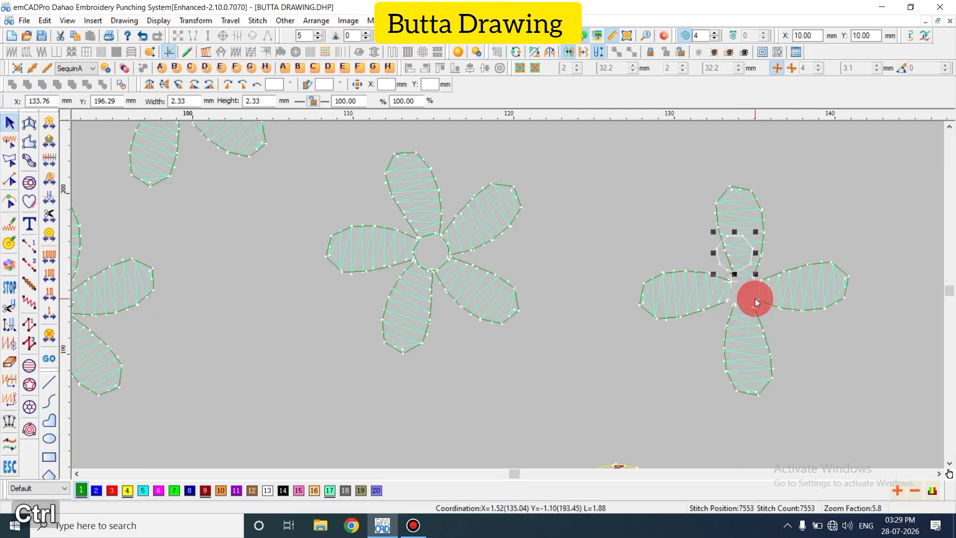
key("ctrl+v")
Group the four petals with their centre circle into one flower and show the sketch again
key("shift+z")
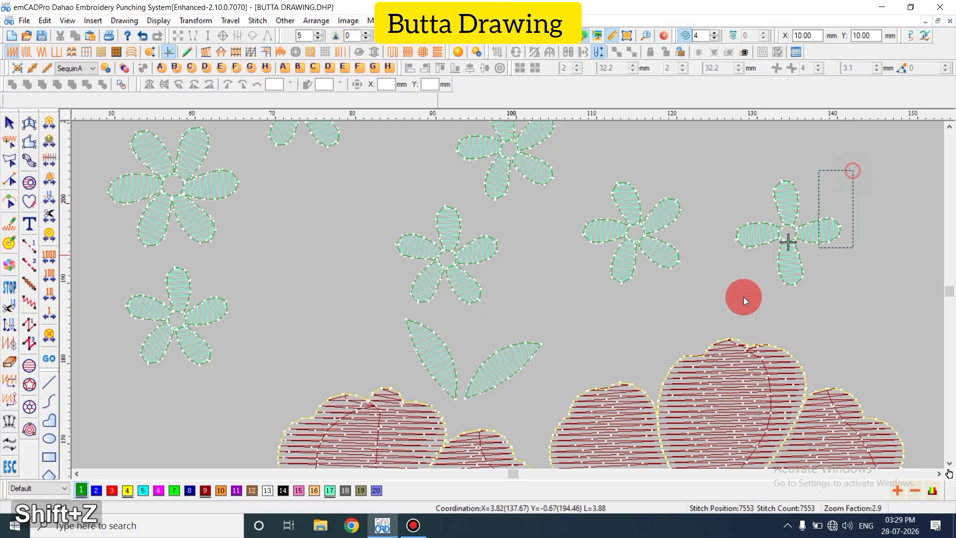
left_click_drag(743, 297, 717, 297)
key("ctrl+g")
key("Escape")
key("d")
left_click(782, 248)
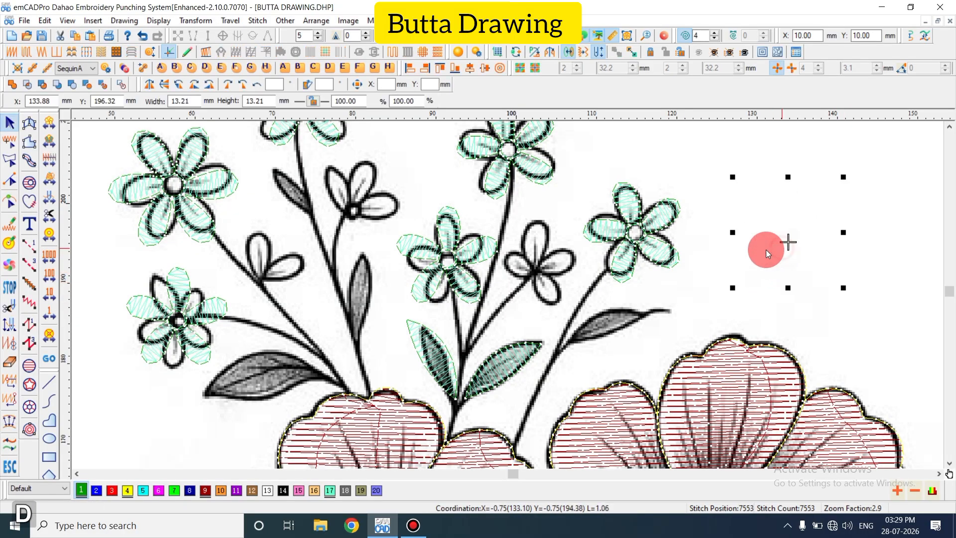
Move the four-petal flower onto the sketched four-petal flower and rotate it so its petals lie diagonally
left_click_drag(766, 249, 533, 274)
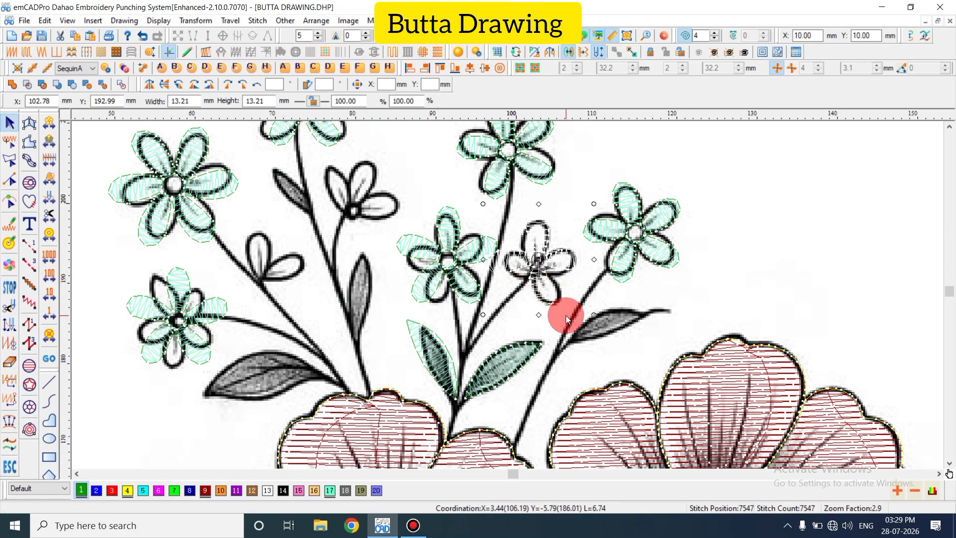
left_click_drag(594, 315, 572, 324)
key("Escape")
left_click(544, 288)
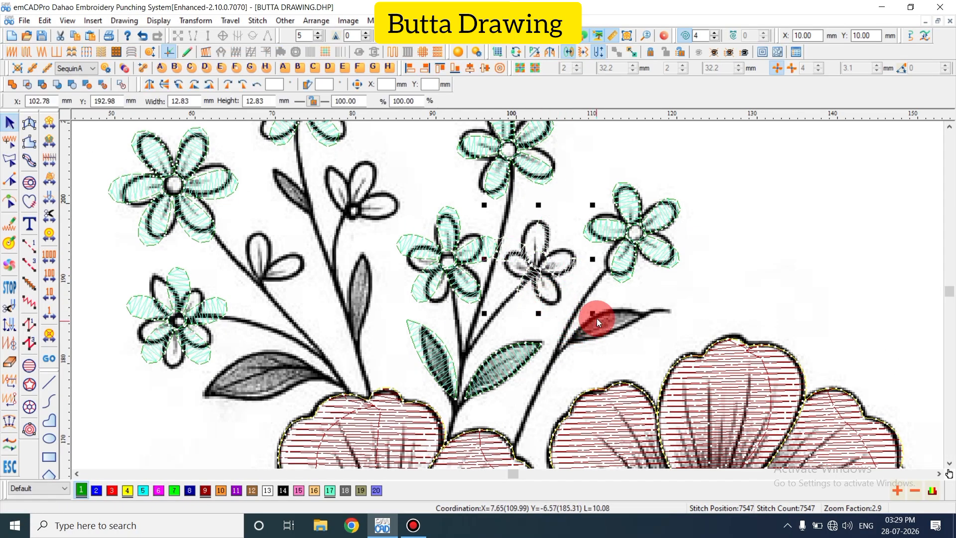
left_click_drag(592, 314, 540, 273)
key("Escape")
Examine the stitched flowers and leaves across the design, with the sketch hidden and shown
key("d")
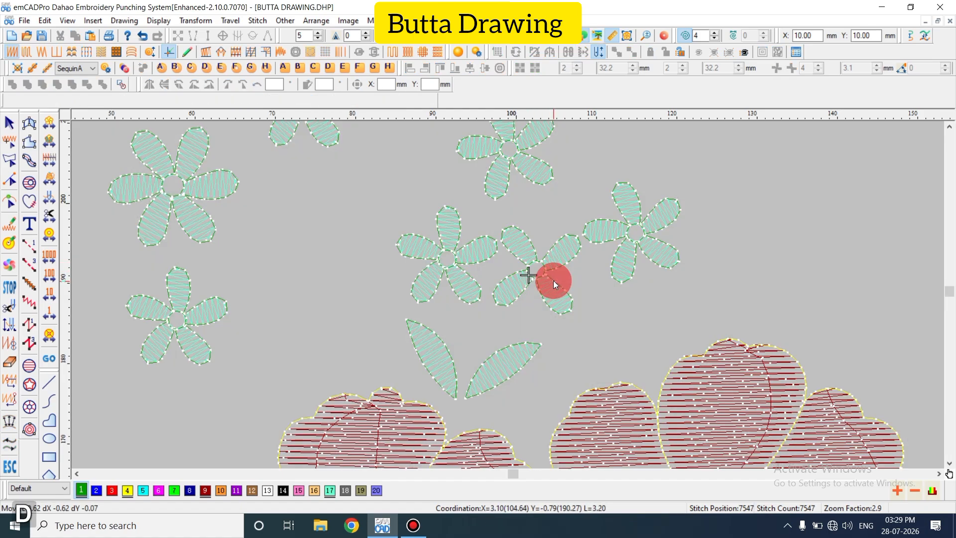
key("shift+z")
key("t")
key("shift+z")
key("z")
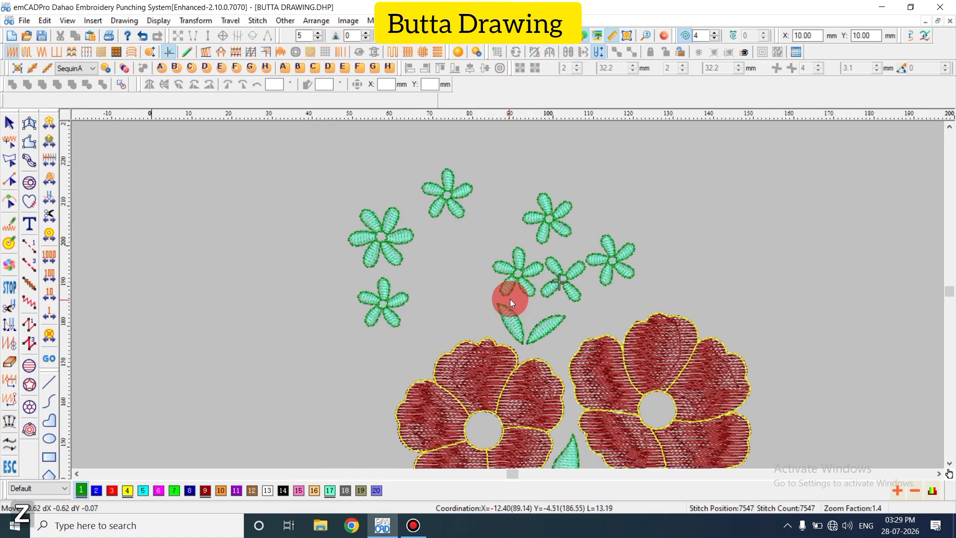
key("d")
scroll(496, 318, "down", 2)
key("shift+z")
key("z")
scroll(537, 316, "down", 3)
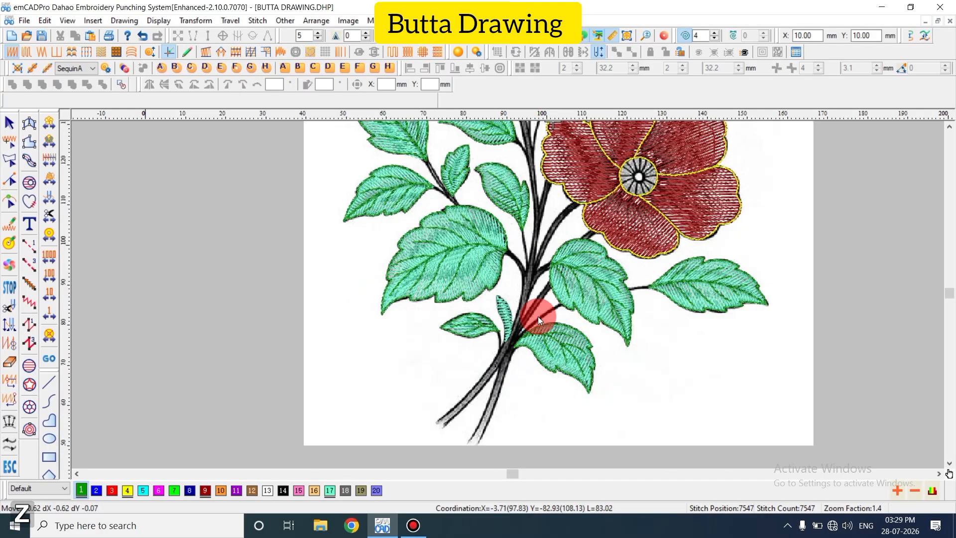
scroll(519, 395, "up", 5)
key("z")
key("z")
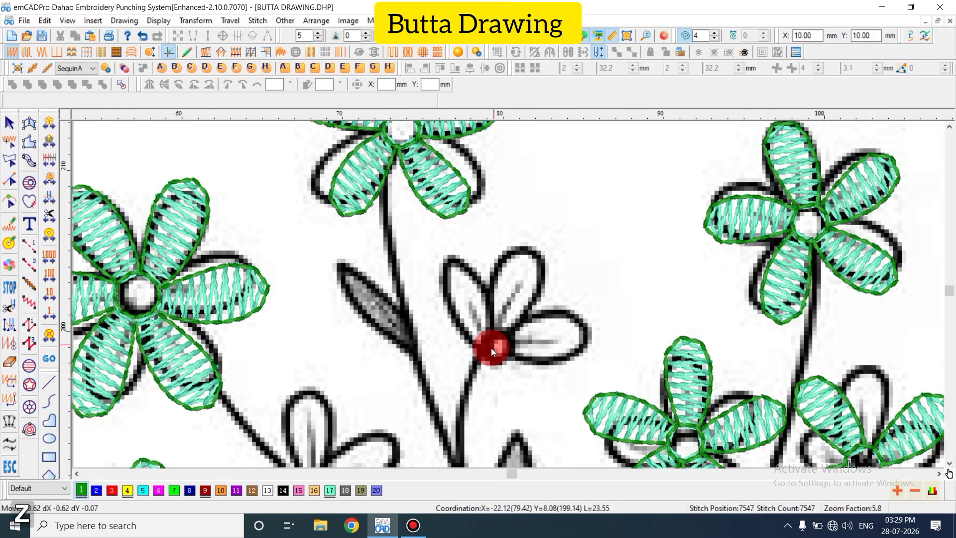
Copy the four-petal flower into the blank area above the sketch and ungroup the copy
key("shift+z")
key("shift+z")
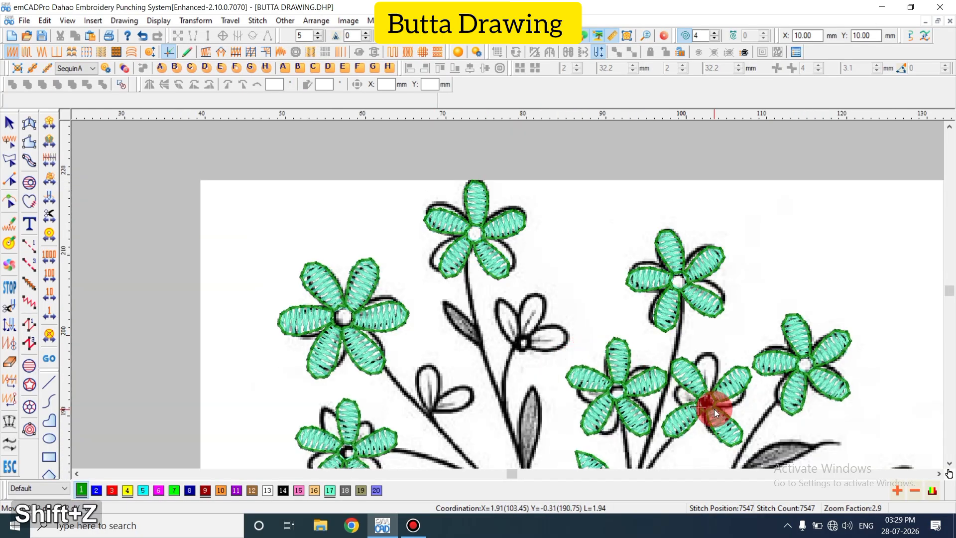
left_click(695, 389)
right_click_drag(701, 396, 721, 188)
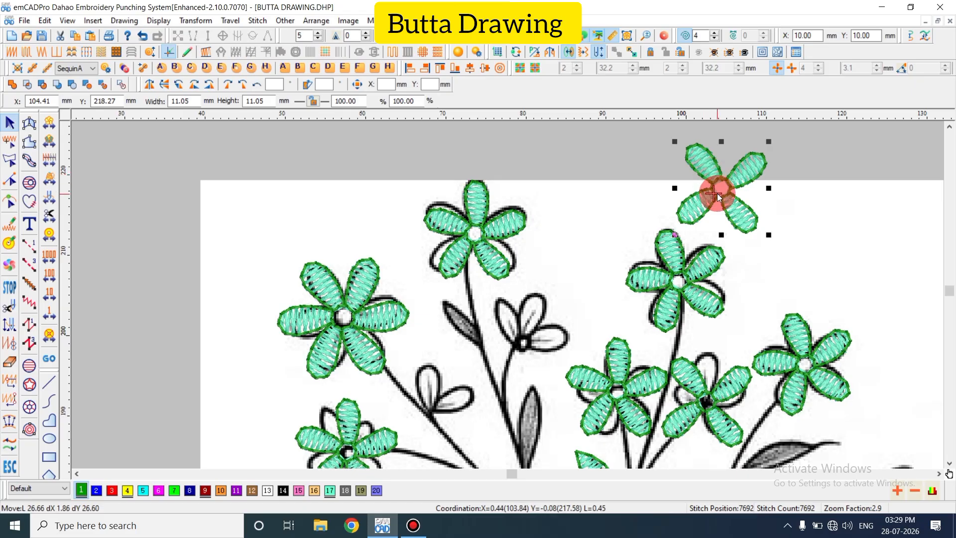
key("Escape")
left_click_drag(719, 187, 714, 157)
key("Escape")
scroll(709, 244, "up", 3)
left_click(709, 259)
key("ctrl+u")
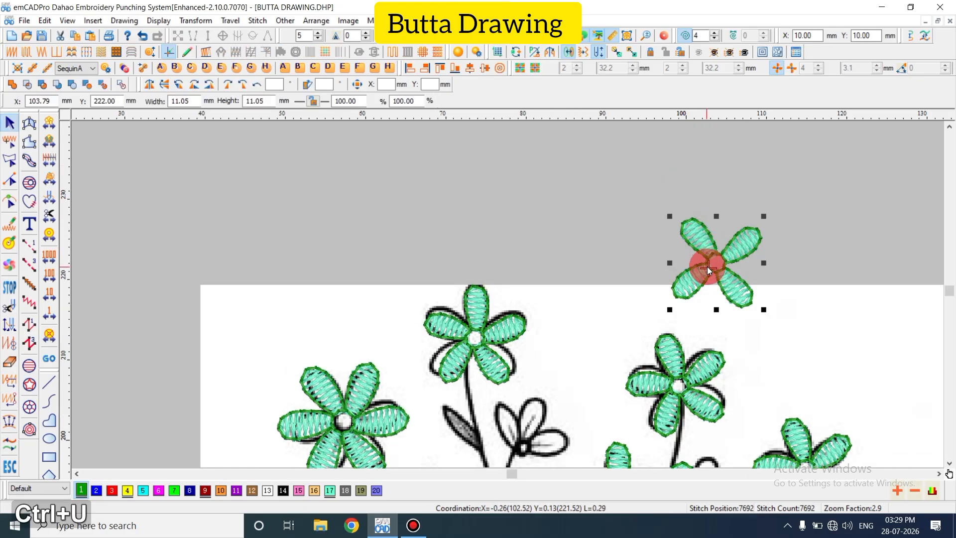
key("Escape")
Delete three petals of the ungrouped four-petal copy, keeping its upper-left petal and centre circle
key("t")
left_click(740, 254)
left_click(738, 287, "ctrl")
left_click(686, 281, "ctrl")
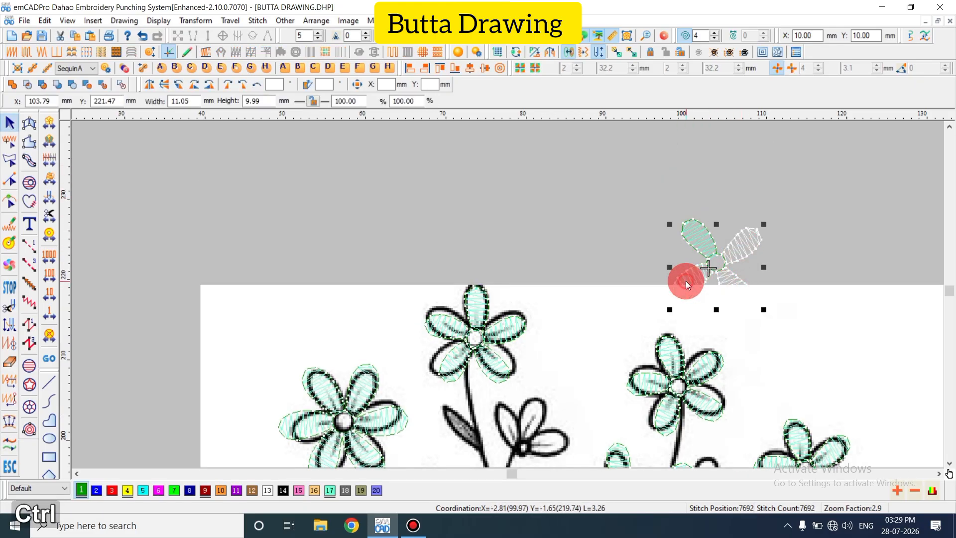
key("Delete")
Repeat the remaining petal radially as 9 copies around its centre circle
left_click(702, 236)
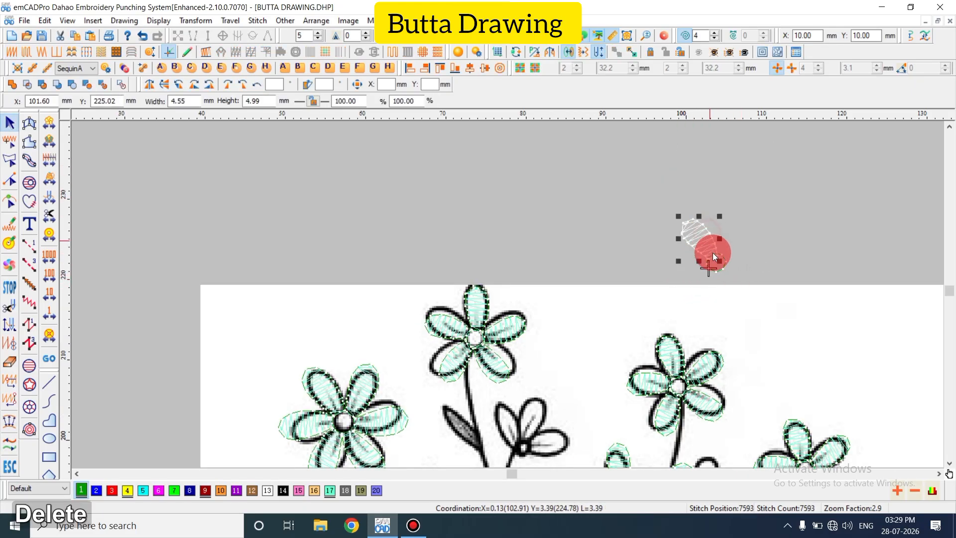
left_click(775, 69)
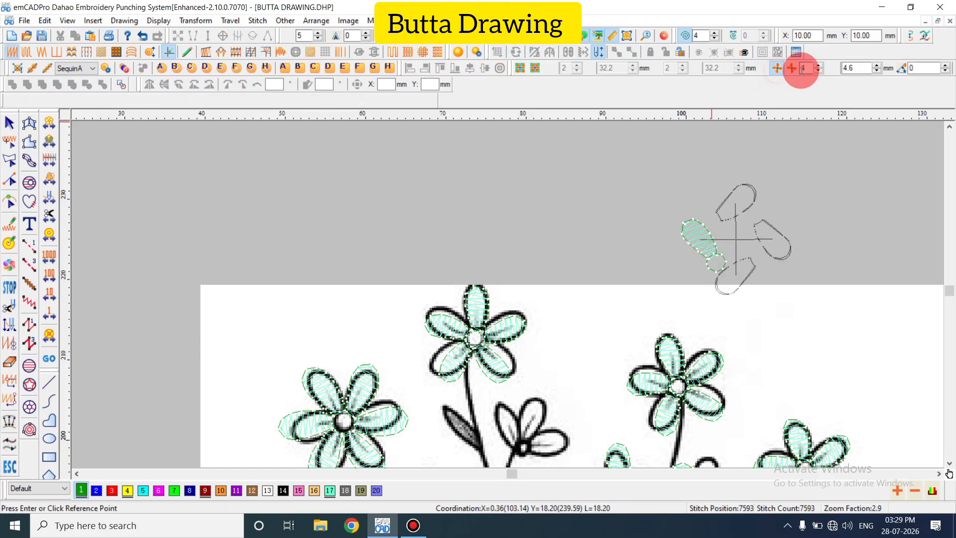
left_click(805, 68)
type("9")
left_click(716, 267)
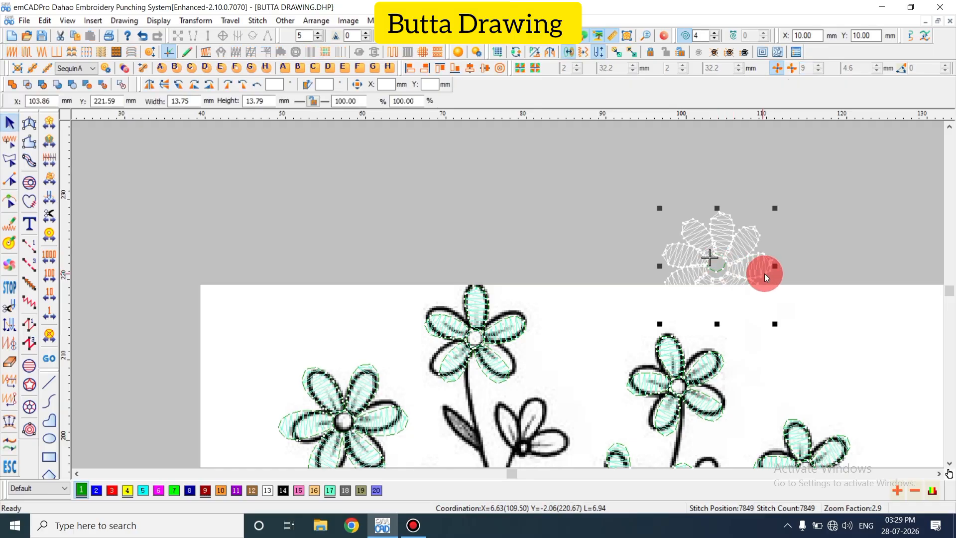
key("Escape")
Resequence the nine-petal flower's centre circle to sew last and check the flower in stitch view
left_click(716, 270)
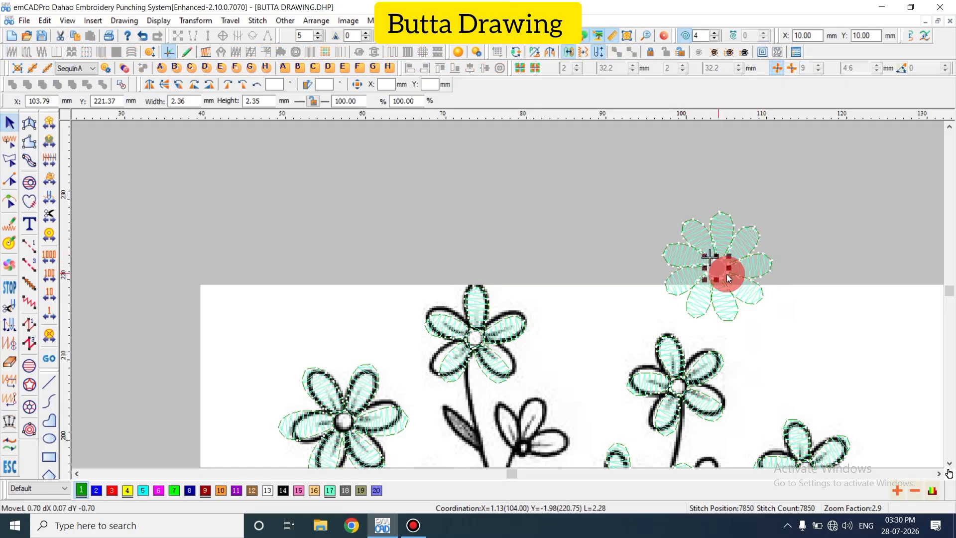
key("ctrl+x")
key("Escape")
key("t")
key("t")
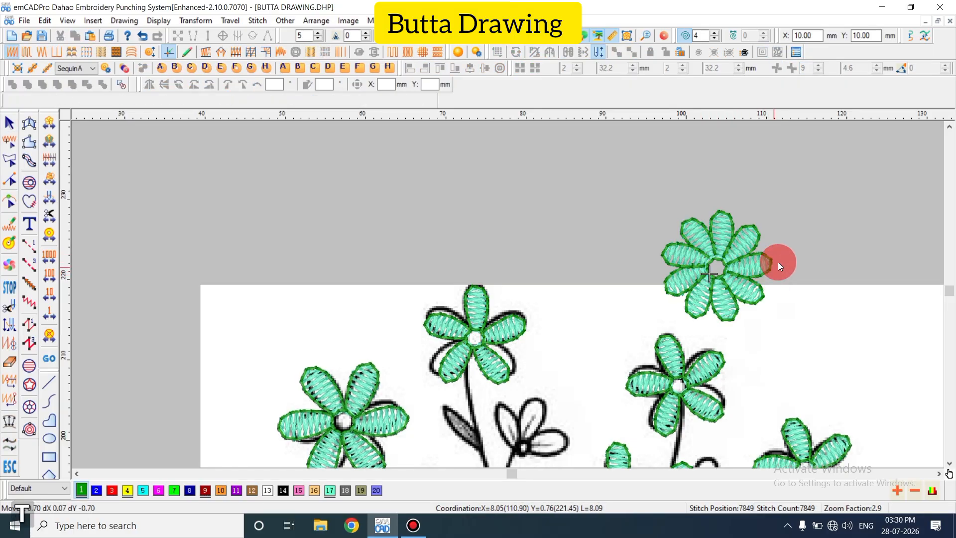
Undo the nine-petal radial repeat and the changes to its centre circle
left_click(719, 246)
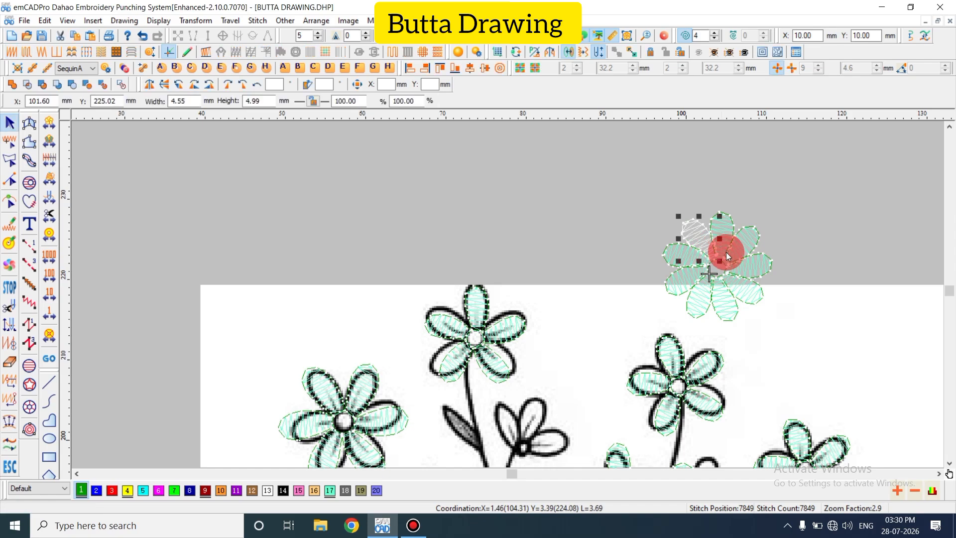
key("ctrl+z")
key("ctrl+z")
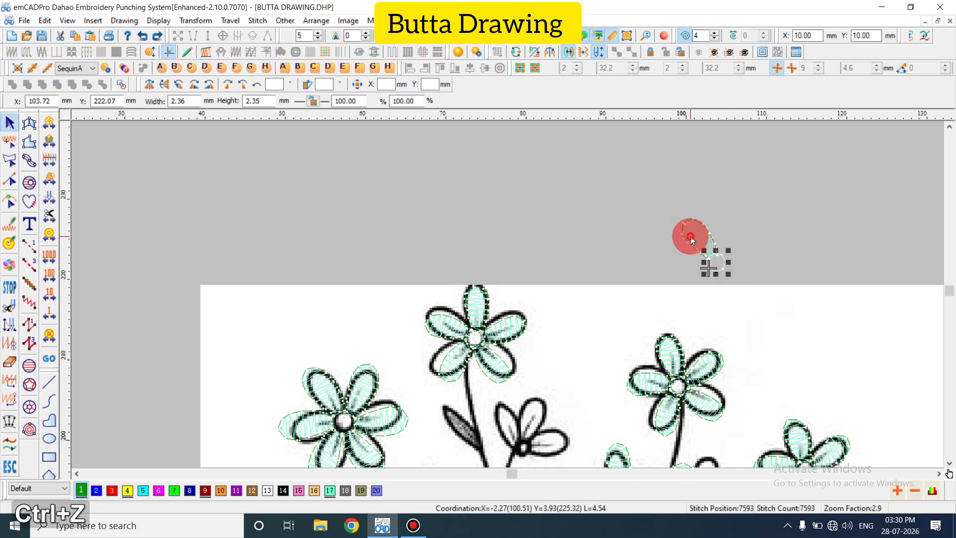
Repeat the remaining petal radially as 7 copies around its centre circle
left_click(779, 69)
left_click_drag(806, 70, 798, 70)
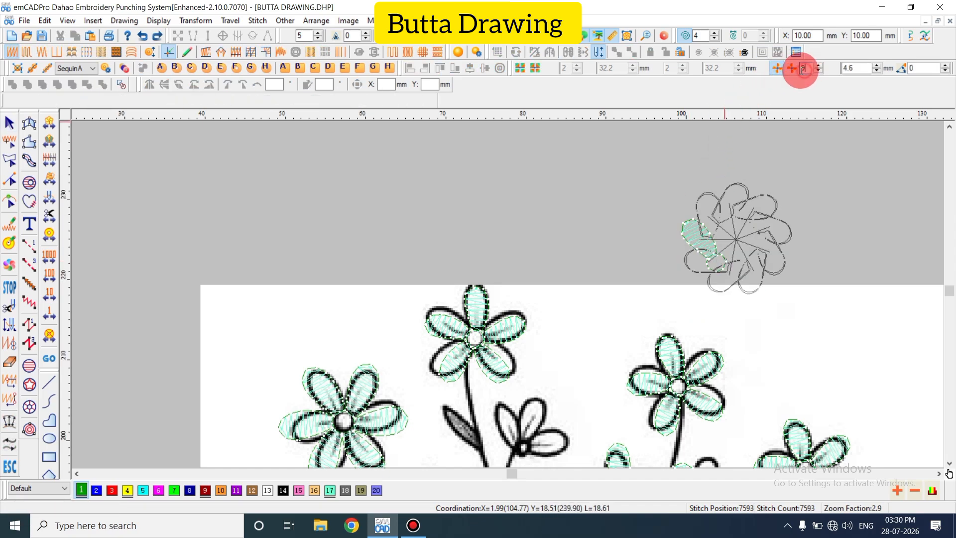
type("7")
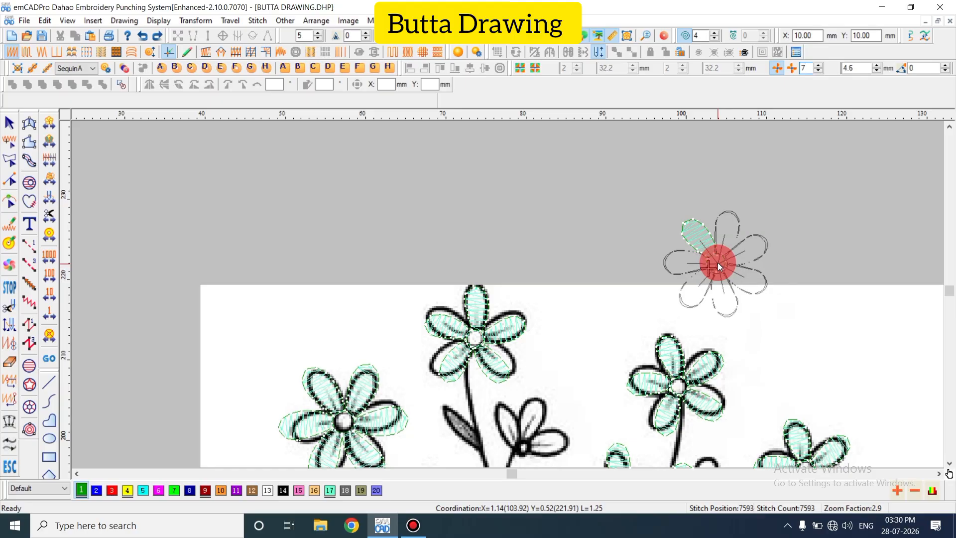
left_click(717, 262)
scroll(728, 279, "up", 2)
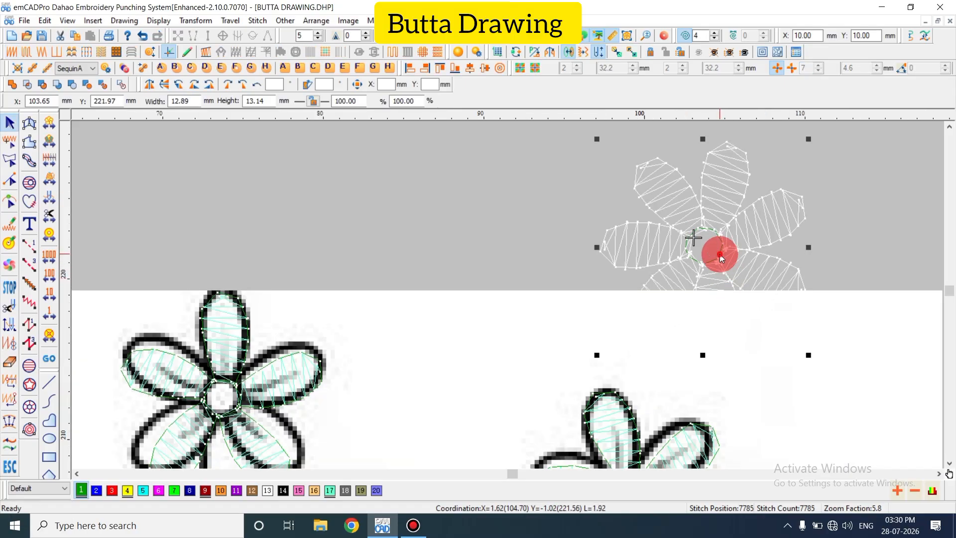
left_click(732, 264)
key("ctrl+z")
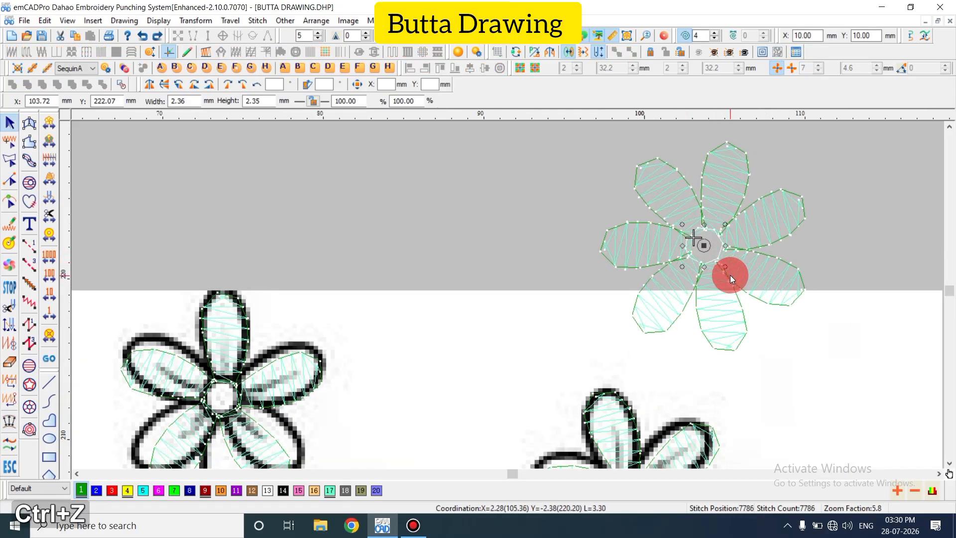
key("ctrl+v")
key("Escape")
Delete the four lower petals of the seven-petal flower, keeping its three upper petals and centre circle
left_click(760, 278)
left_click(725, 302, "ctrl")
left_click(665, 303, "ctrl")
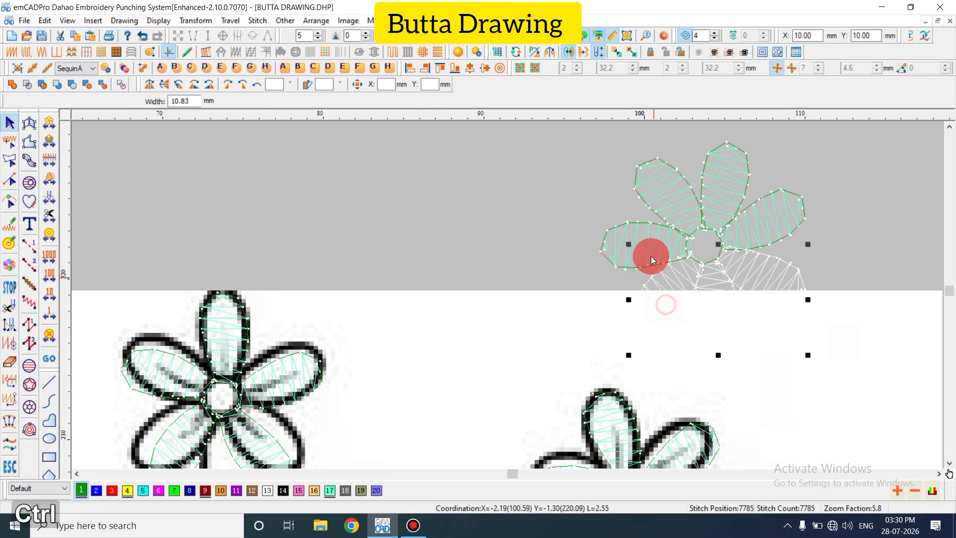
left_click(650, 256, "ctrl")
key("Delete")
Group the three remaining petals with their centre circle
left_click(738, 242)
left_click(724, 209, "ctrl")
left_click(691, 203, "ctrl")
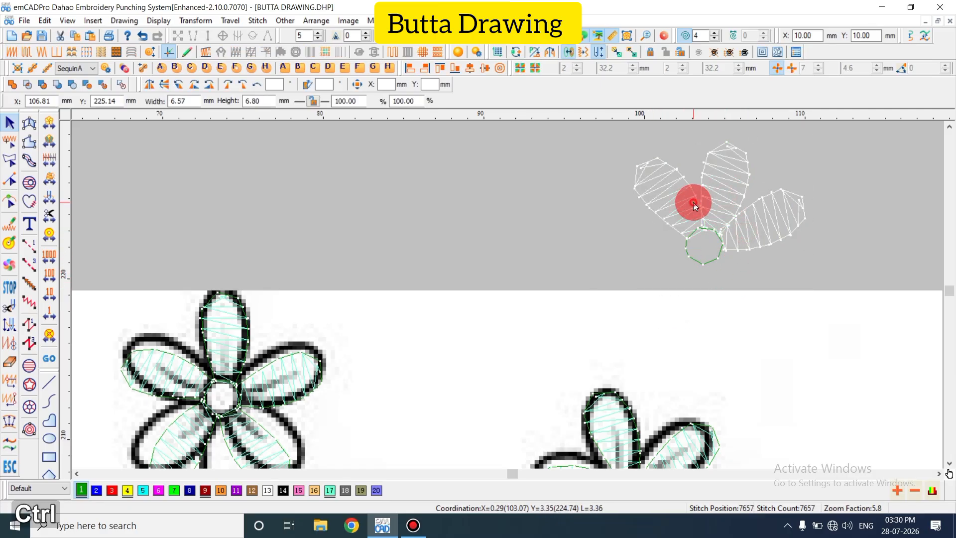
left_click(702, 267, "ctrl")
key("ctrl+g")
Move the three-petal group onto the small sketched flower below the top flower and rotate it slightly to match the drawing
key("shift+z")
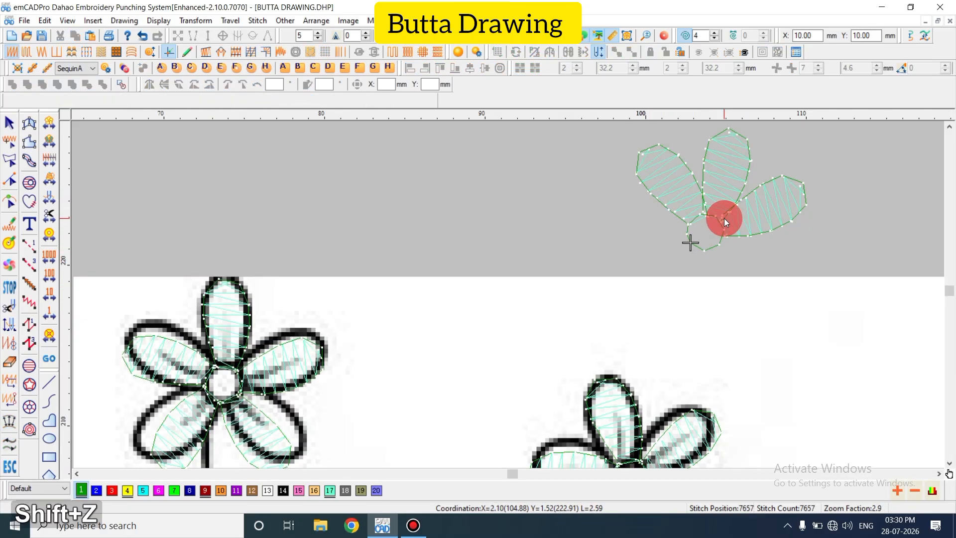
left_click_drag(721, 211, 525, 390)
left_click(528, 392)
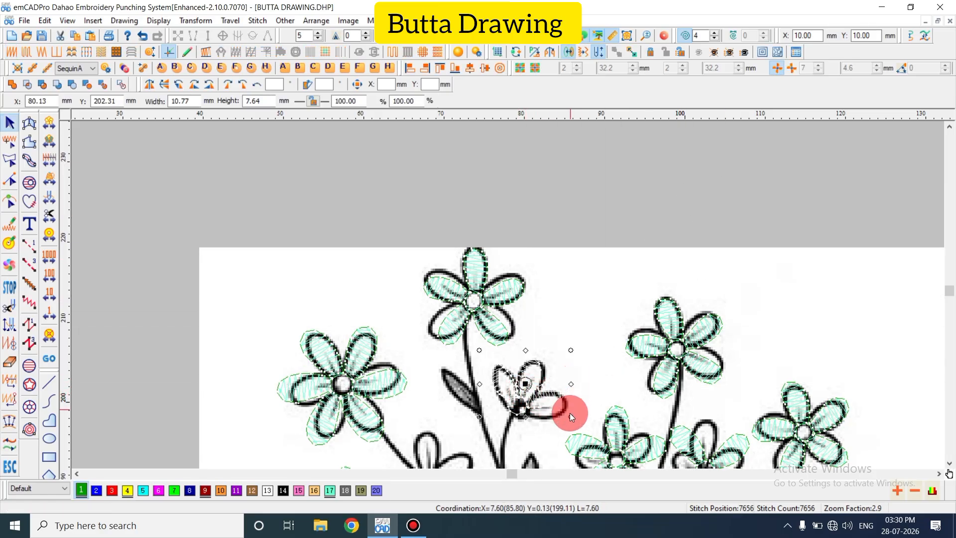
left_click_drag(571, 417, 569, 430)
left_click_drag(523, 392, 527, 400)
key("Escape")
Examine the whole design against the sketch, from the small upper flowers down to the lower leaves and stems, for parts not yet digitized
key("d")
key("shift+z")
scroll(530, 375, "down", 2)
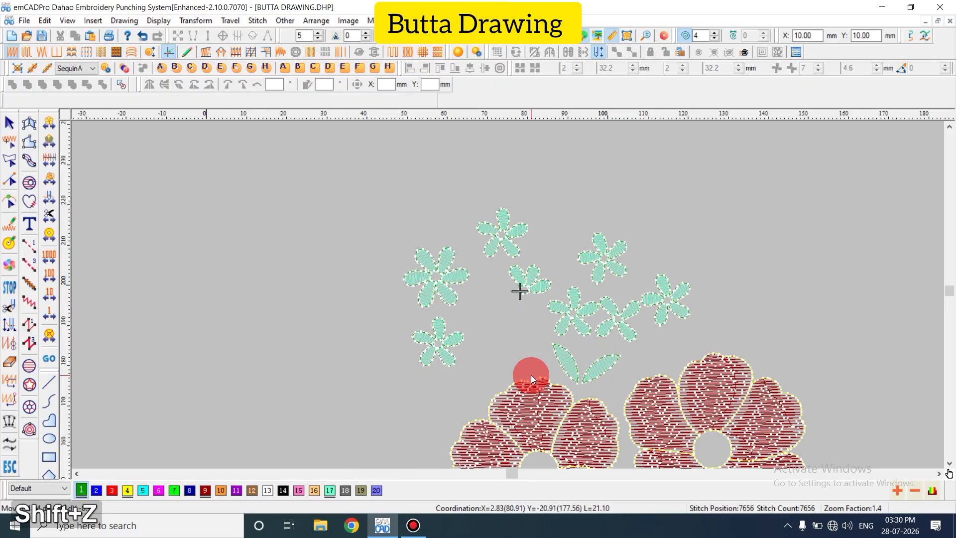
key("z")
key("shift+z")
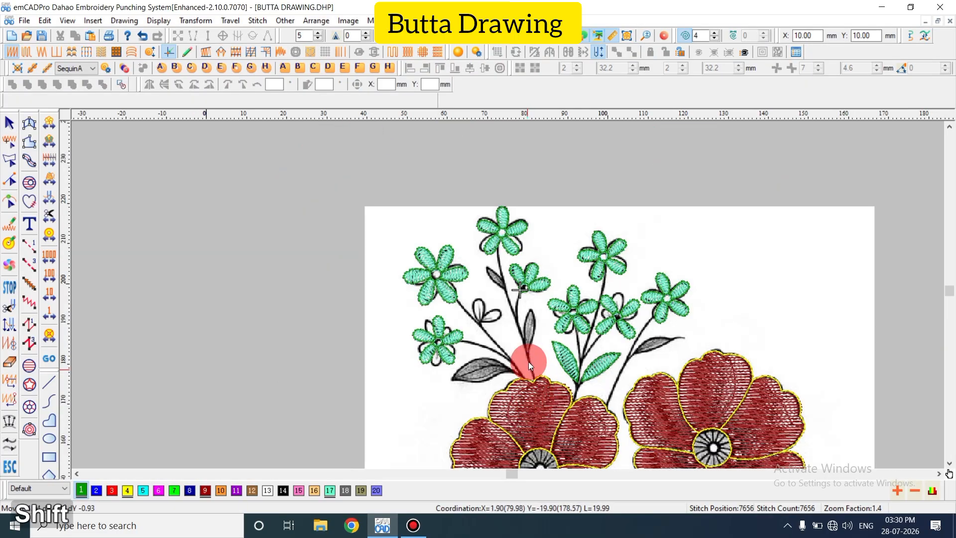
key("z")
key("shift+z")
key("shift+z")
key("z")
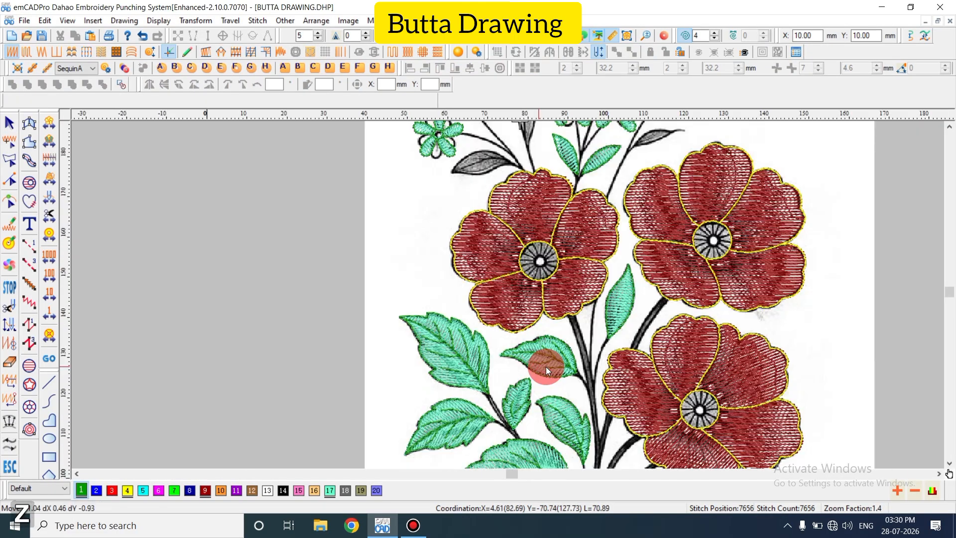
key("shift+z")
key("shift+z")
key("z")
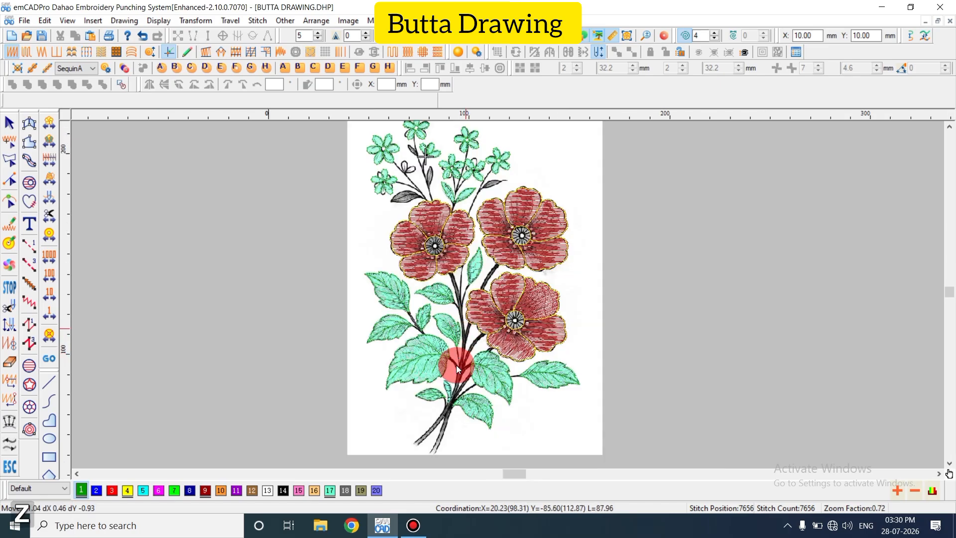
key("z")
key("z")
key("shift+z")
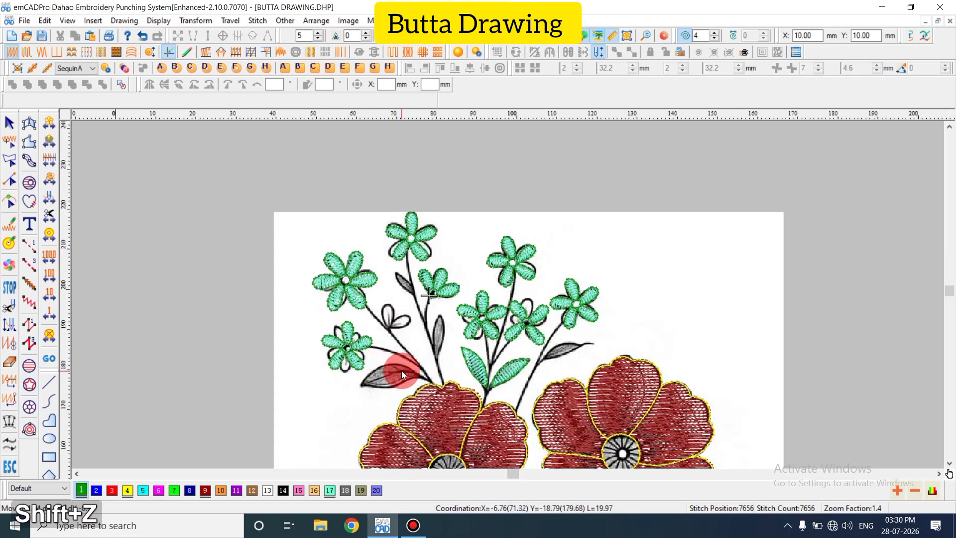
key("z")
key("shift+z")
key("z")
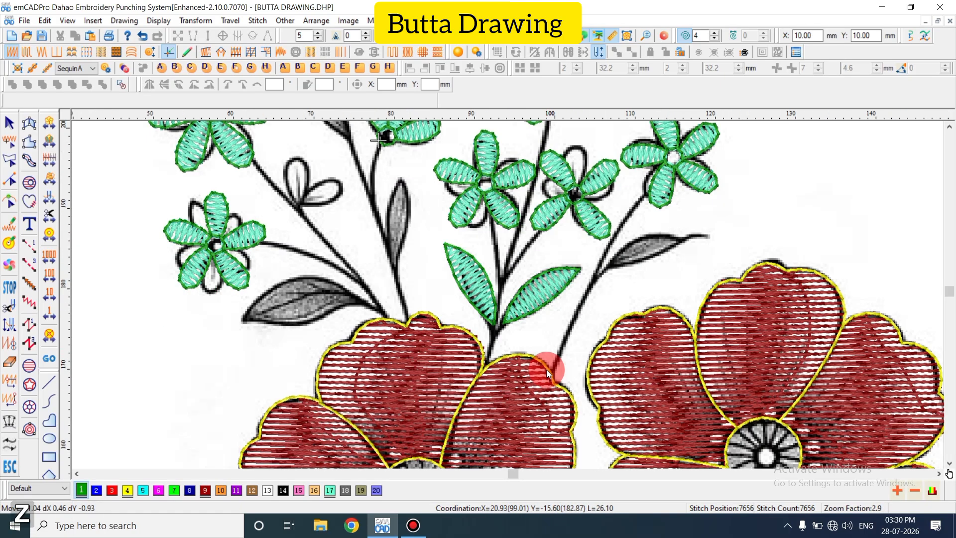
key("z")
key("shift+z")
key("shift+z")
key("z")
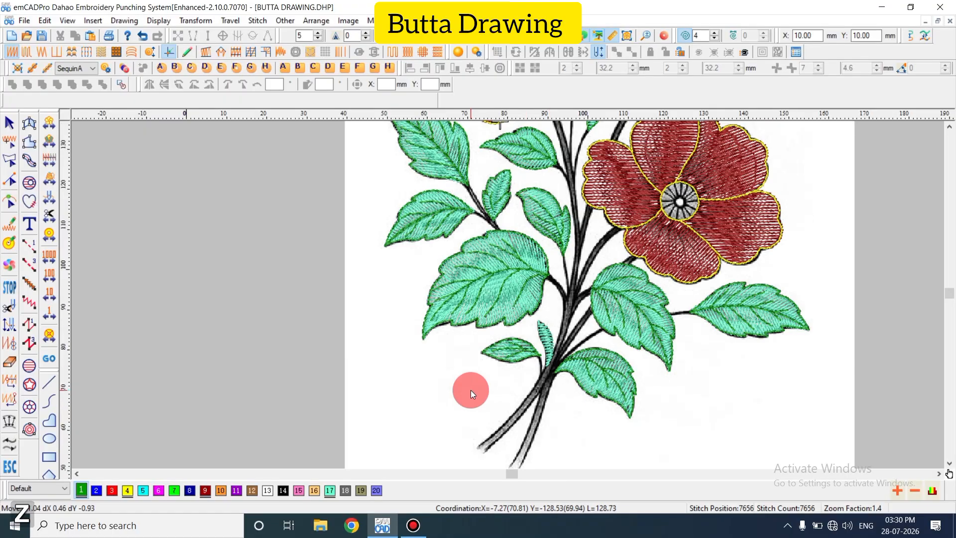
key("z")
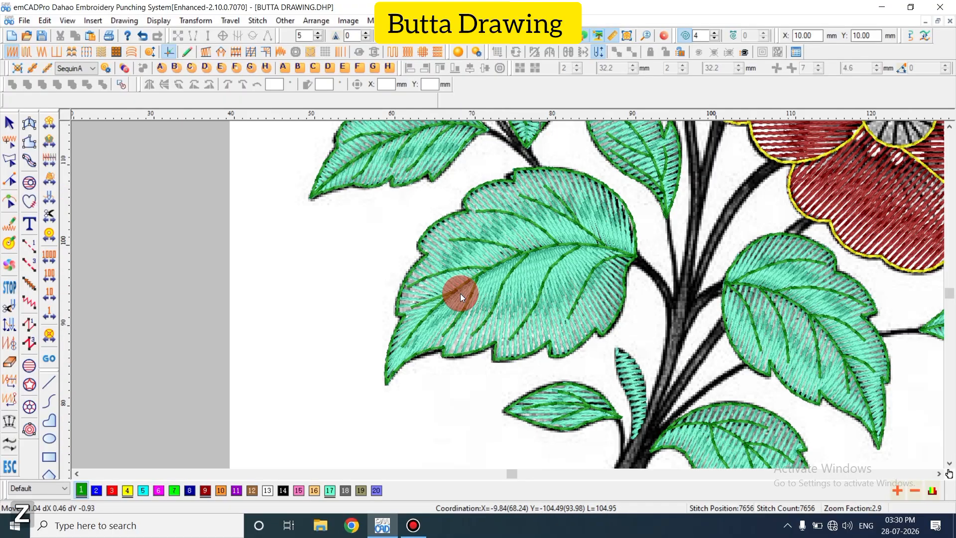
Digitize a curve along the main stem, from the lower-left stem end up to the underside of the left red flower
left_click(30, 244)
scroll(572, 348, "down", 1)
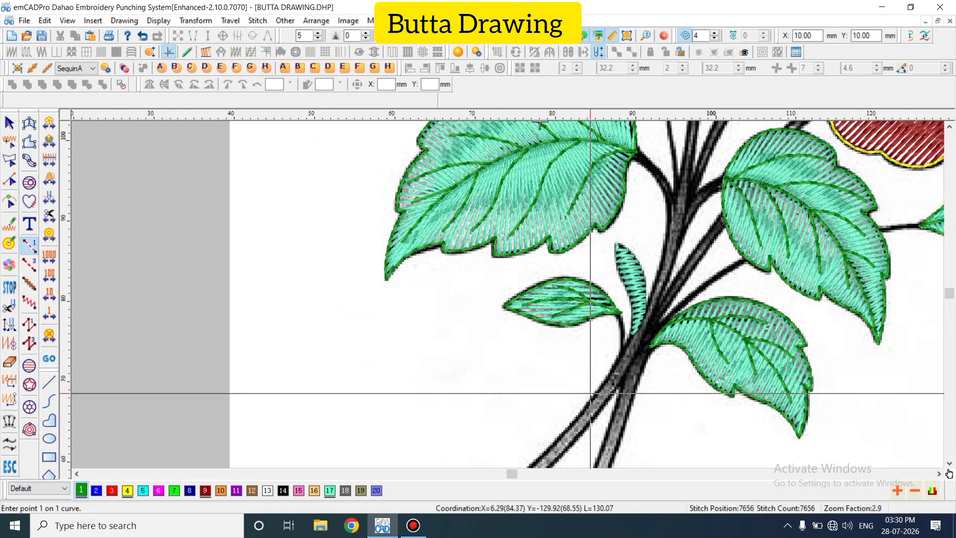
scroll(565, 390, "down", 1)
left_click(504, 393)
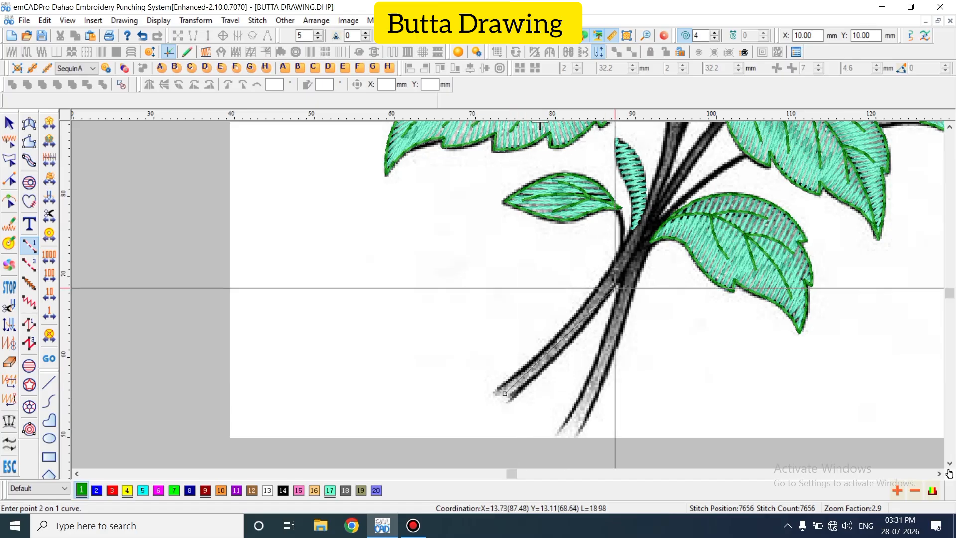
left_click(616, 271)
left_click(663, 162)
scroll(675, 144, "up", 1)
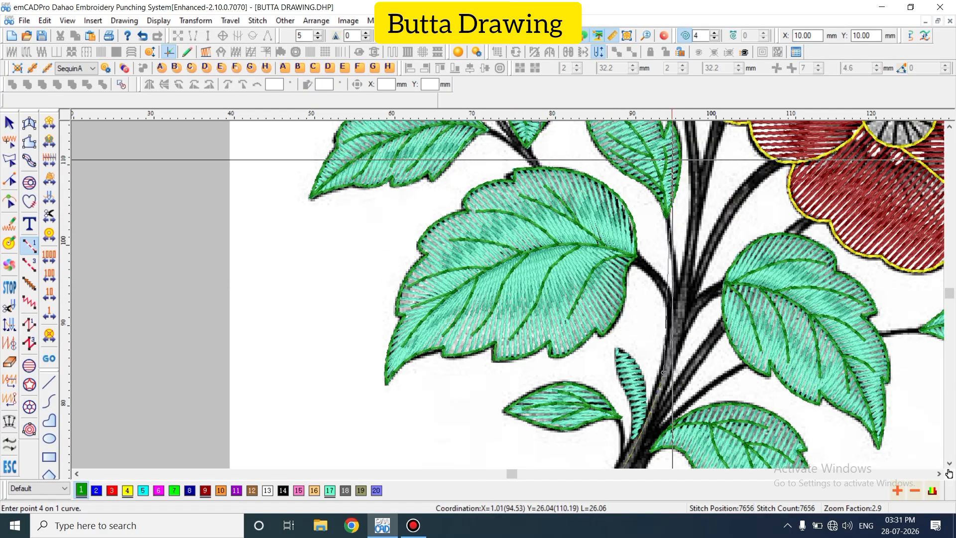
left_click(692, 242)
scroll(691, 235, "up", 1)
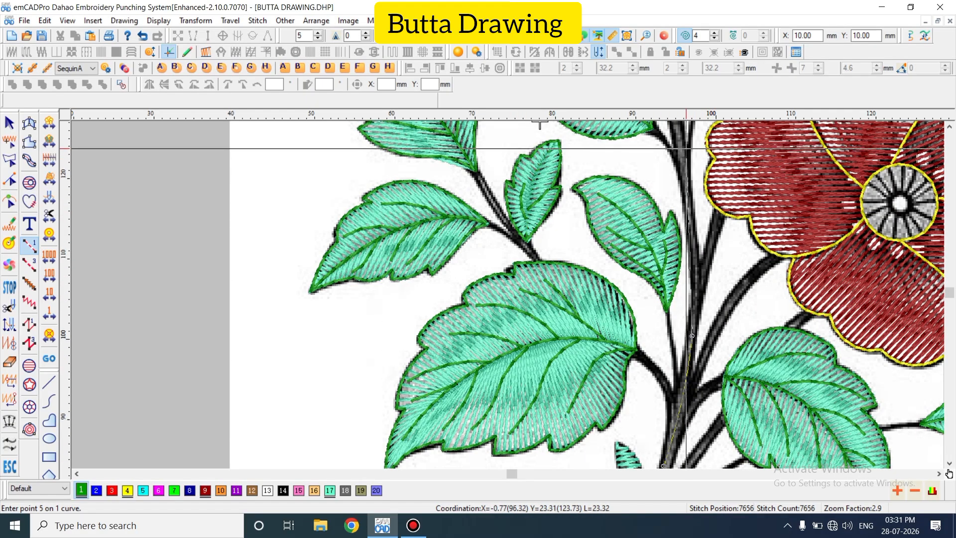
left_click(686, 162)
scroll(685, 165, "up", 2)
left_click(638, 200)
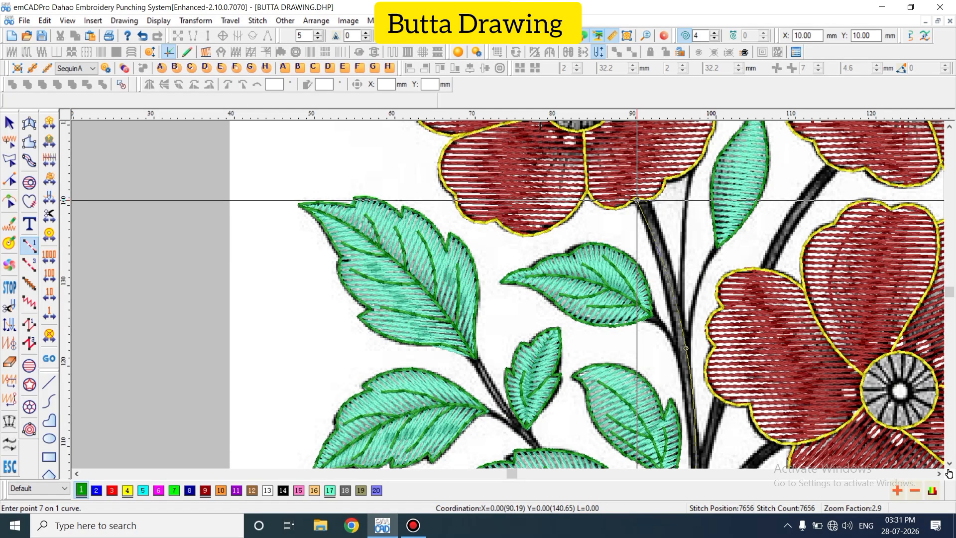
key("Return")
Digitize a curve along the second lower stem, from its bottom end through the crossing up to the large leaf right of the main stem
key("shift+z")
scroll(764, 381, "down", 3)
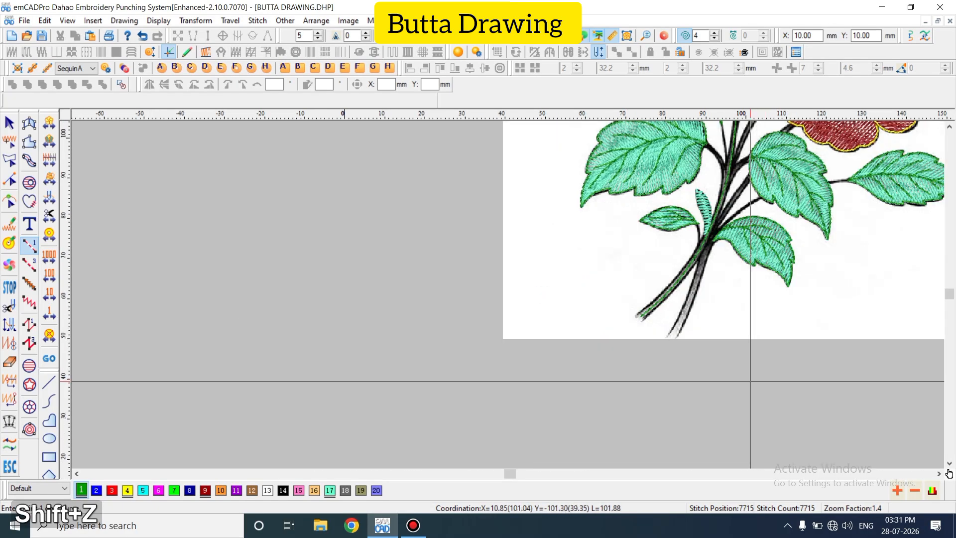
key("z")
scroll(669, 386, "up", 1)
key("shift+n")
left_click(635, 465)
scroll(635, 463, "down", 1)
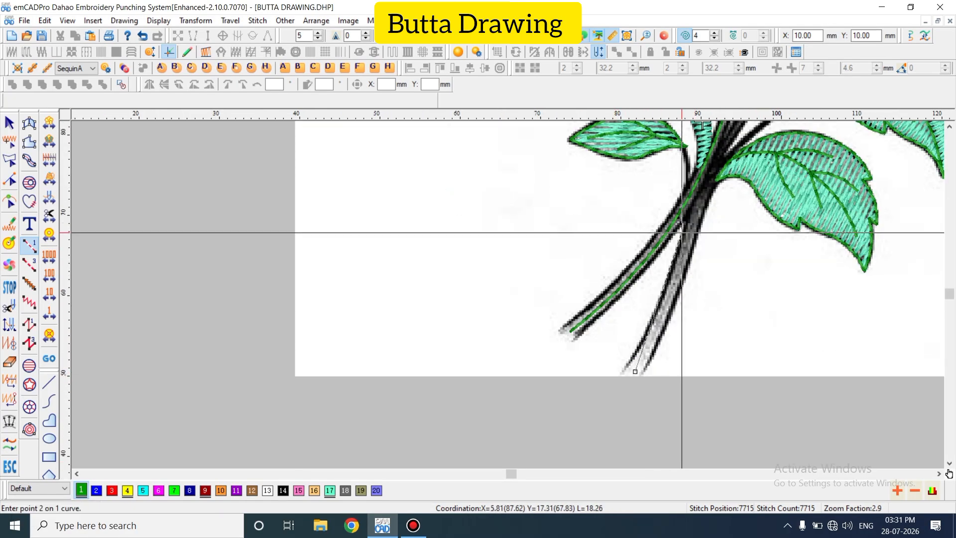
left_click(700, 196)
scroll(703, 194, "up", 1)
left_click(750, 188)
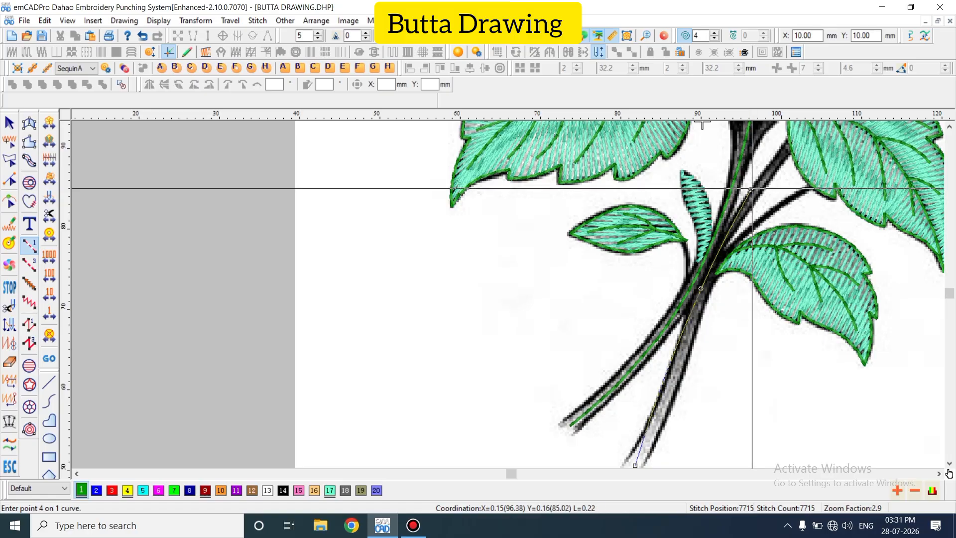
key("Return")
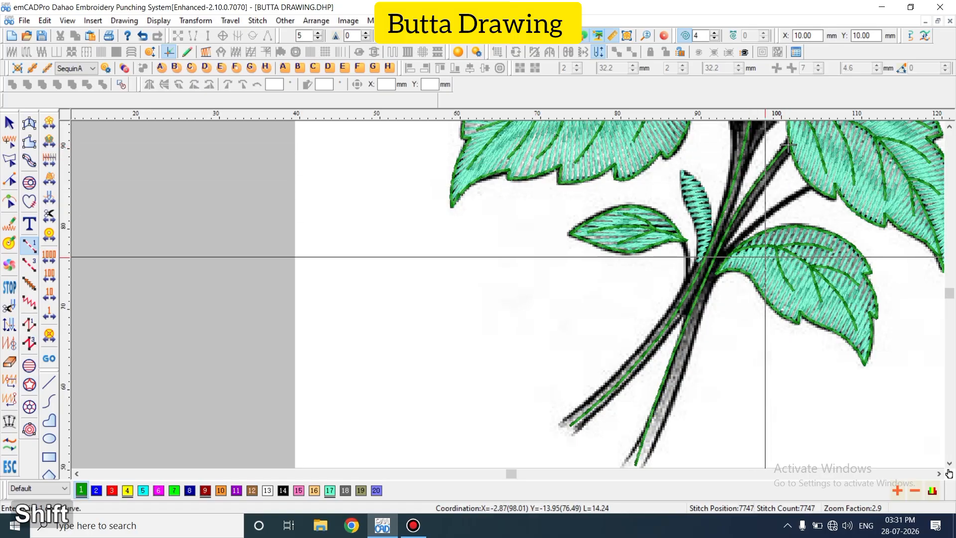
Digitize the thin branch from the stem crossing to the lower edge of the large right leaf
key("shift+n")
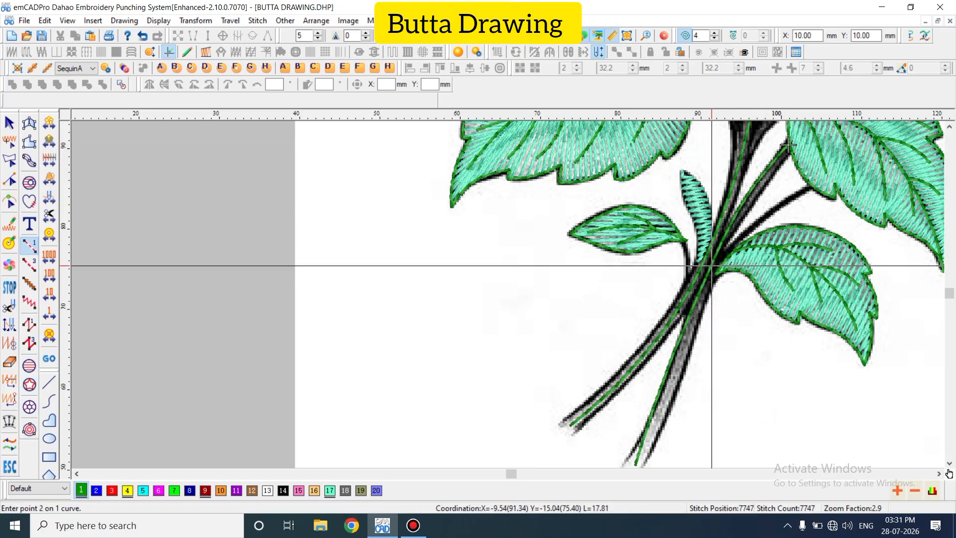
left_click(758, 218)
key("Return")
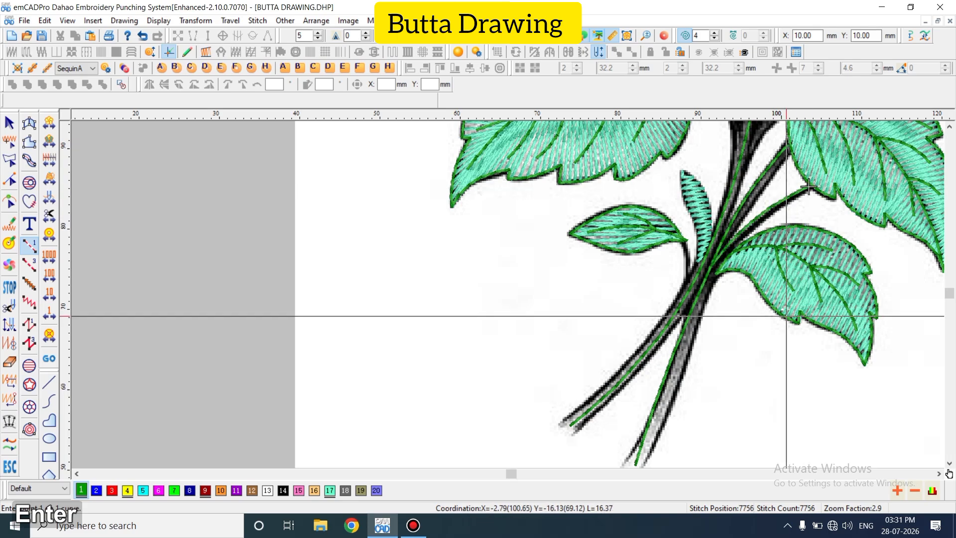
Digitize a curve along the thick branch from the main stem up to the lower-right red flower
scroll(746, 319, "up", 3)
key("shift+n")
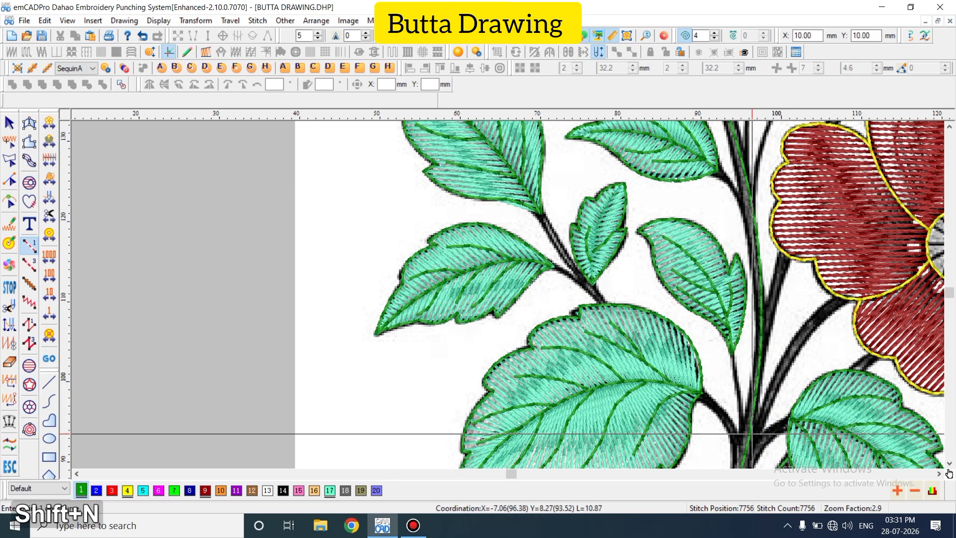
left_click(751, 437)
left_click(789, 347)
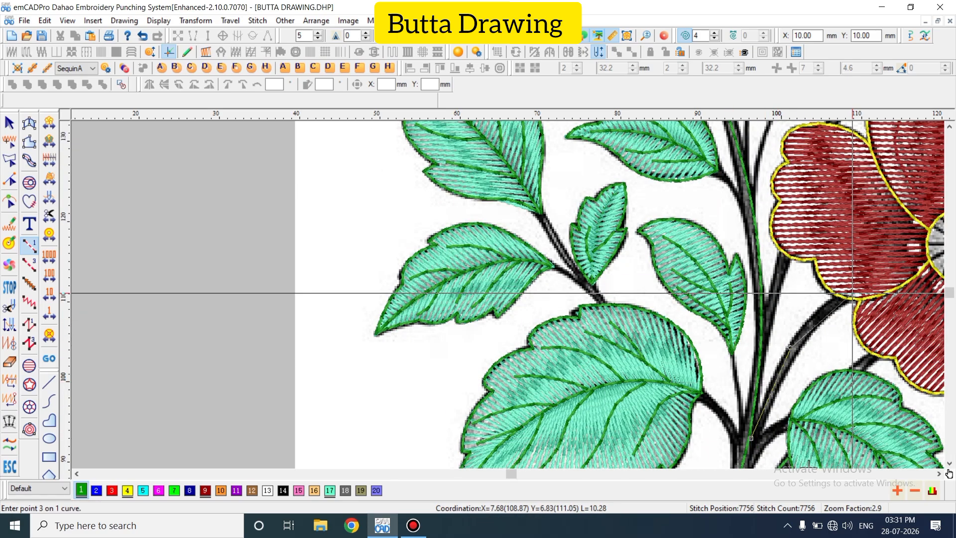
key("Return")
key("Escape")
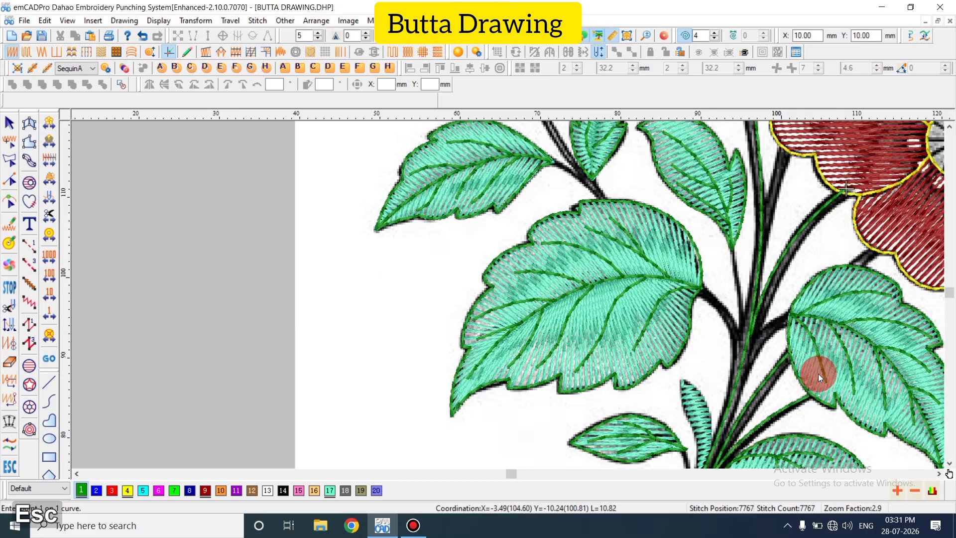
Digitize the left leaf stem up to the upper-left leaf, plus its short side branch to the leaf below
scroll(668, 387, "up", 5)
scroll(667, 384, "down", 3)
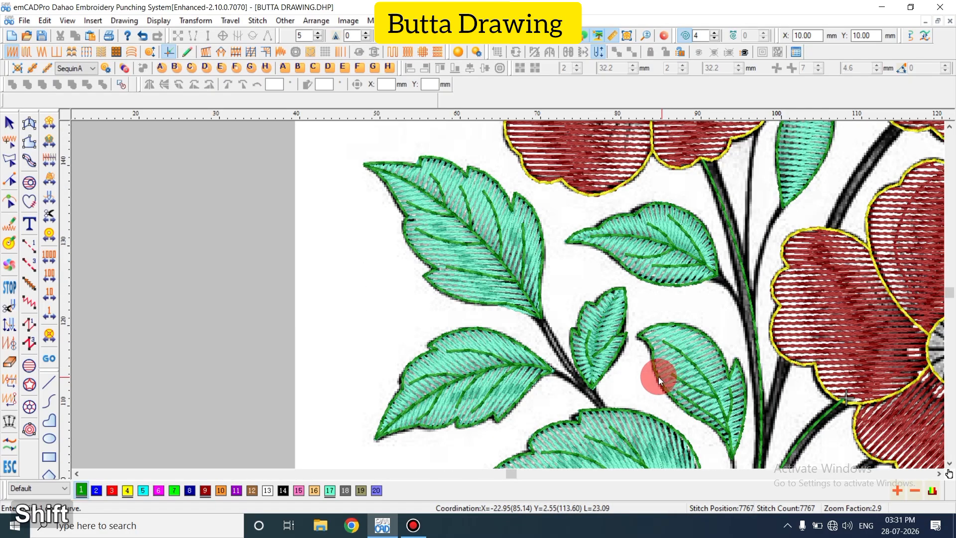
key("shift+n")
left_click(603, 406)
left_click(567, 367)
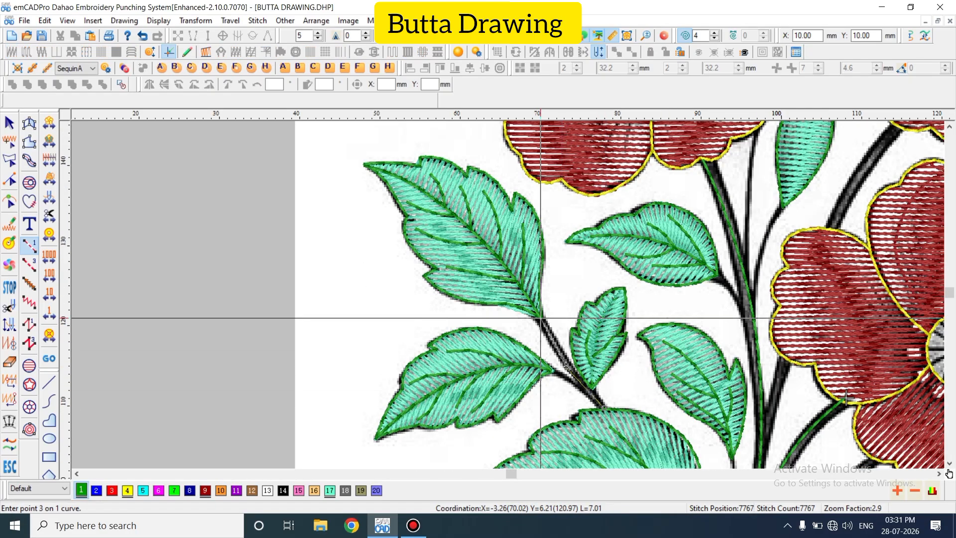
left_click(542, 322)
key("Return")
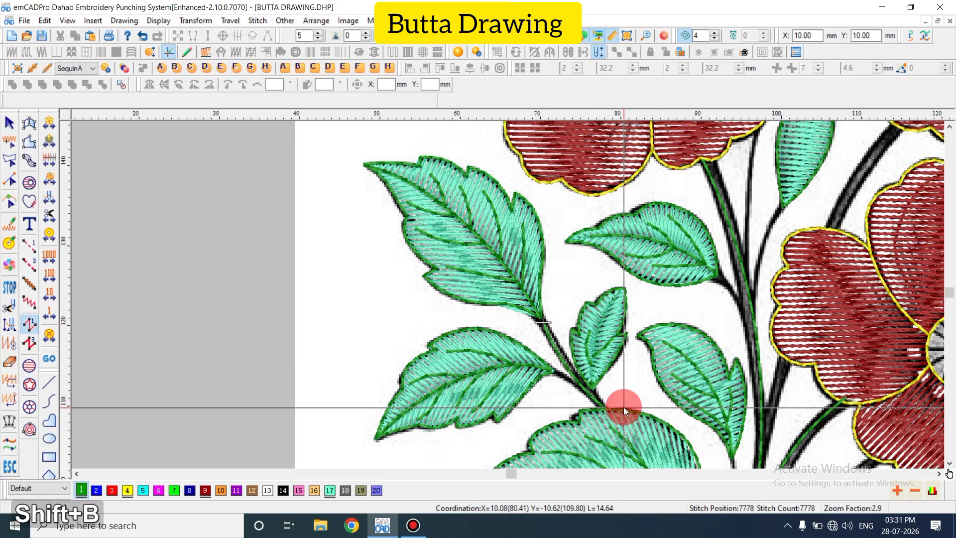
left_click(560, 369)
key("Return")
Digitize a curve along the steep thick branch from the main stem up to the left edge of the lower-right red flower
scroll(786, 353, "up", 1)
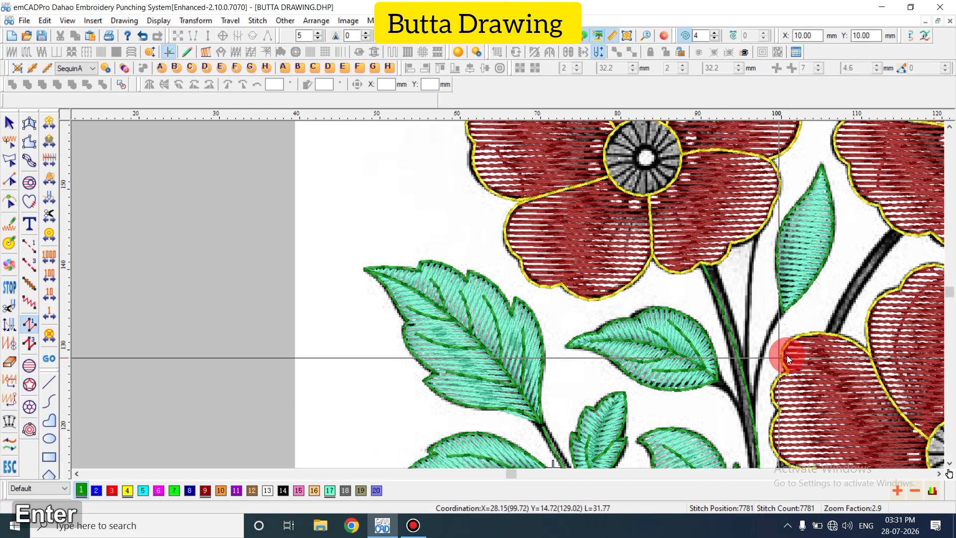
scroll(817, 378, "down", 2)
key("shift+n")
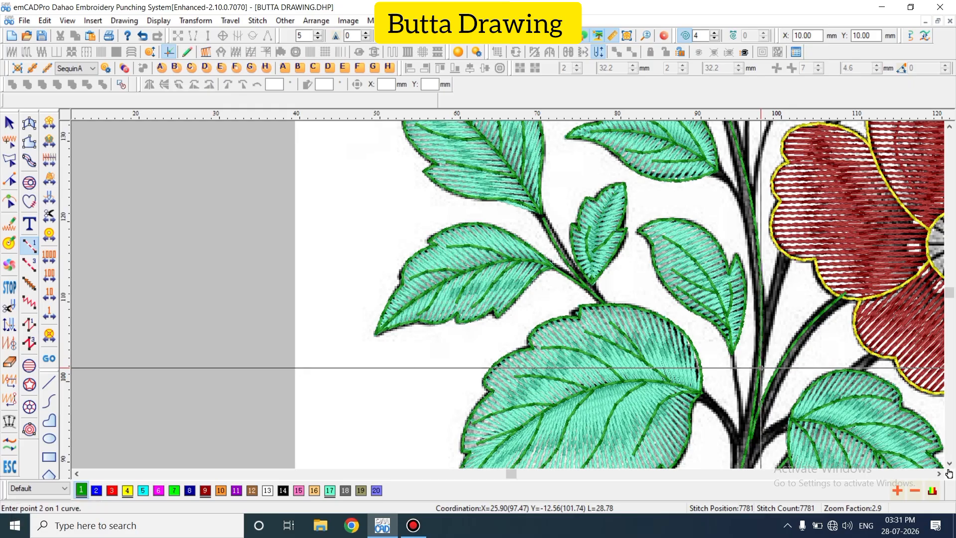
left_click(761, 367)
left_click(768, 302)
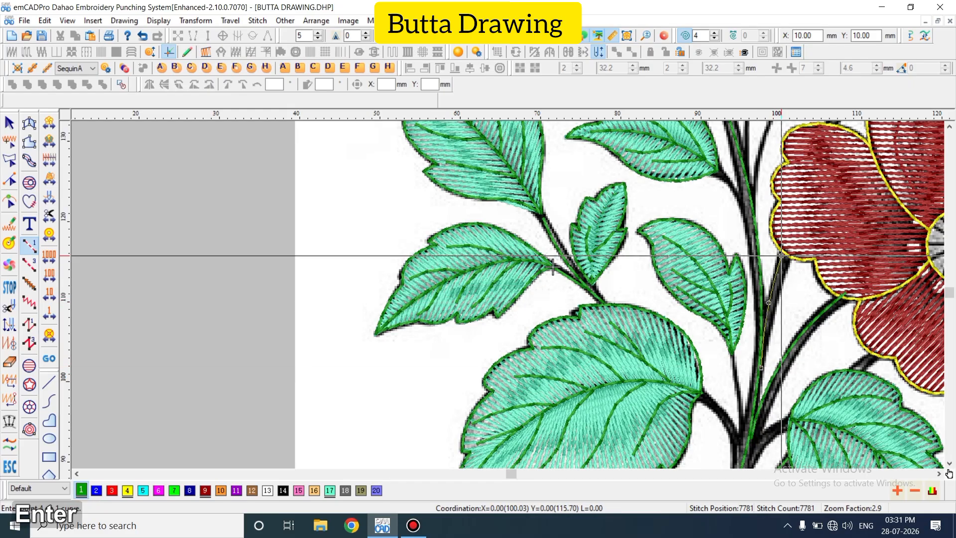
Digitize the continuation of that branch from the top of the lower-right red flower up to the upper-right red flower
scroll(780, 255, "up", 3)
key("shift+n")
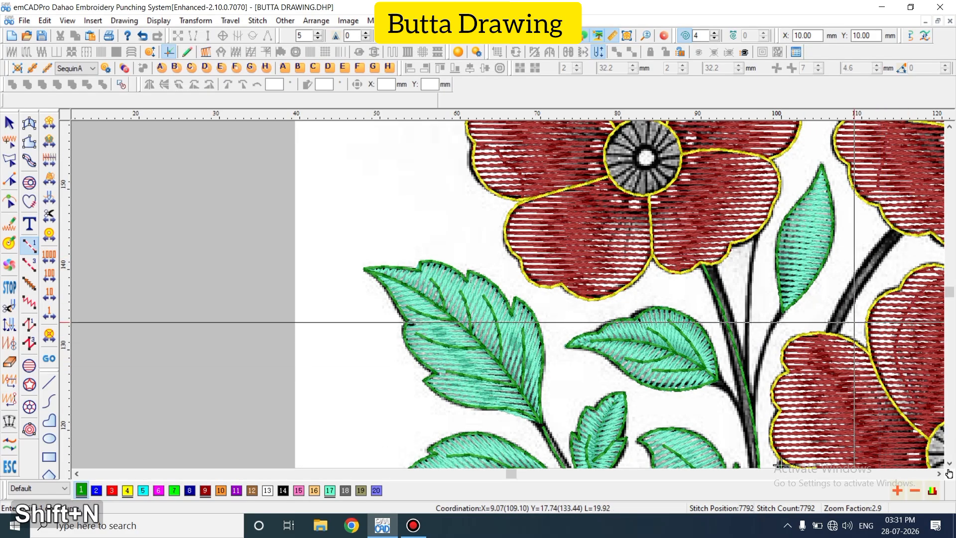
left_click(831, 332)
left_click(861, 278)
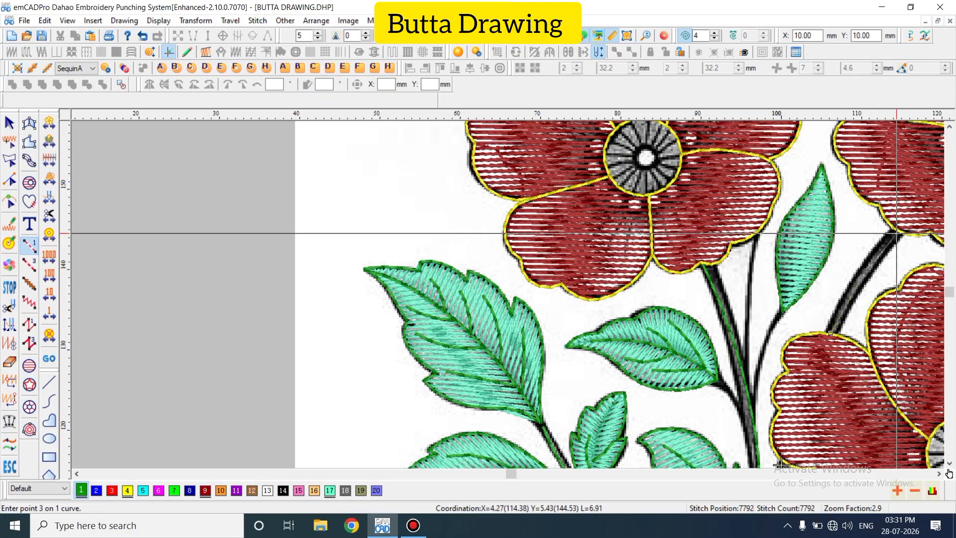
key("Return")
Digitize the short stem between the large right leaf and the separate leaf at the far right
key("shift+z")
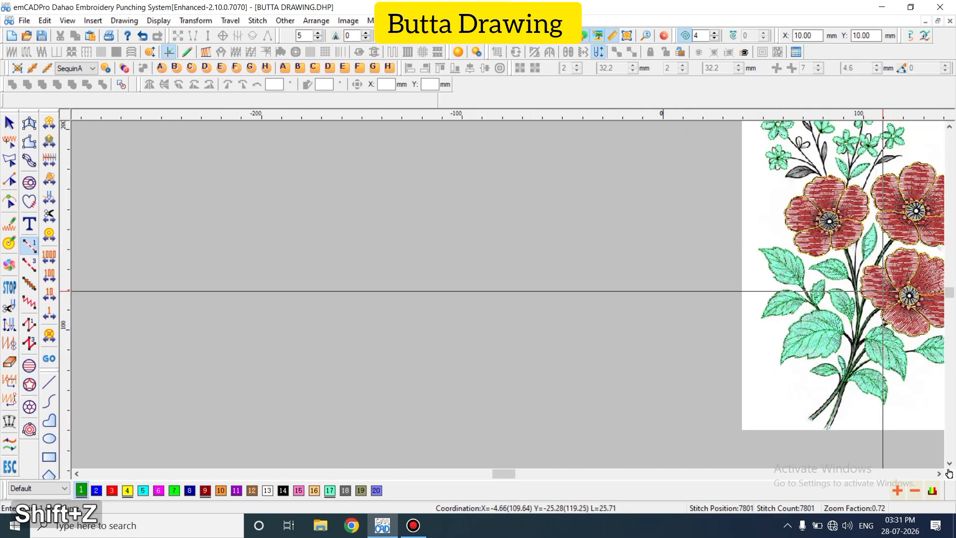
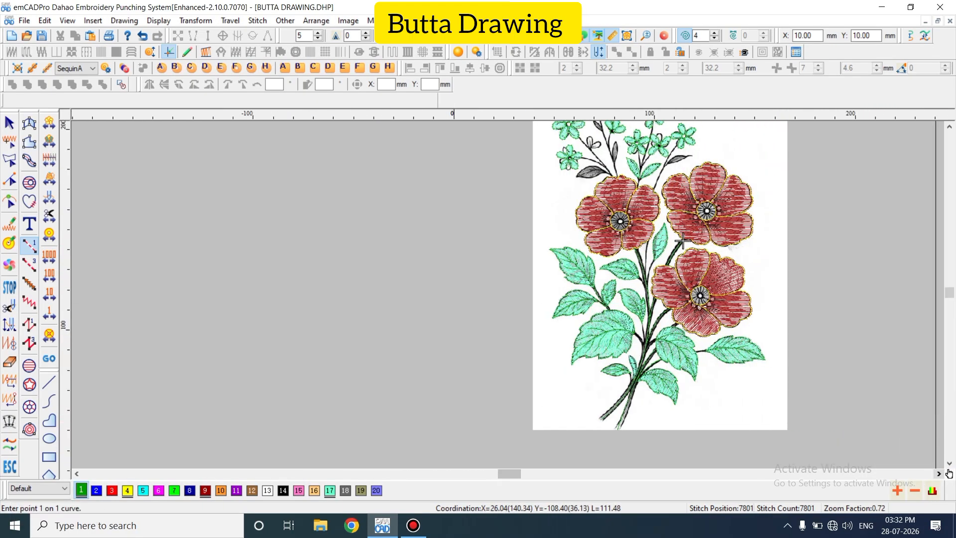
key("z")
key("z")
scroll(384, 316, "up", 5)
key("shift+n")
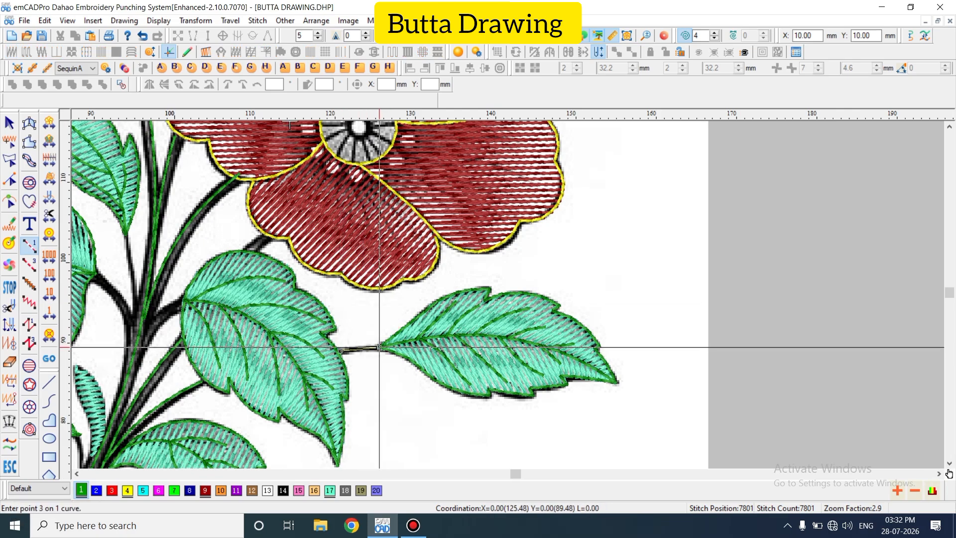
key("Return")
key("Escape")
Digitize the short stem piece between the large right leaf and the lower-right red flower, plus the branch joining that leaf to the main stem
key("shift+n")
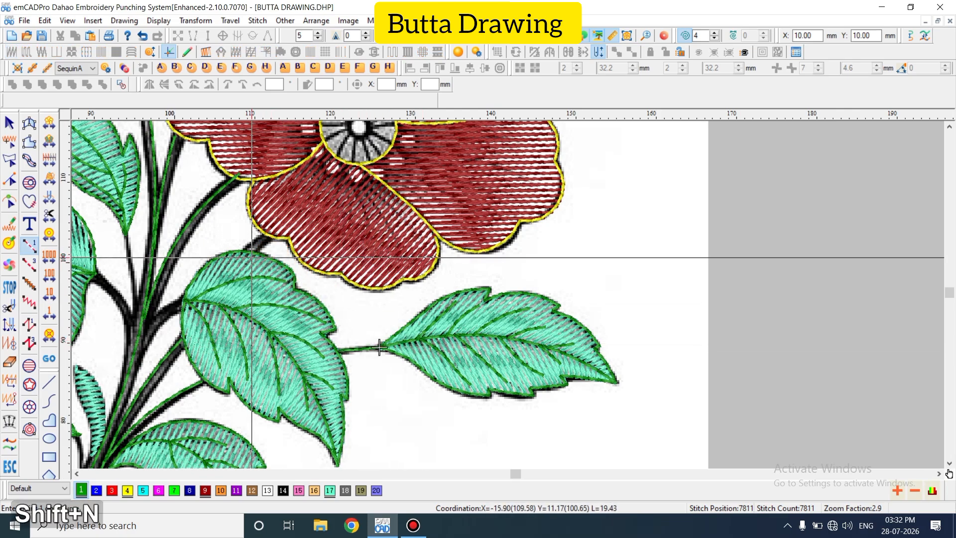
left_click(267, 237)
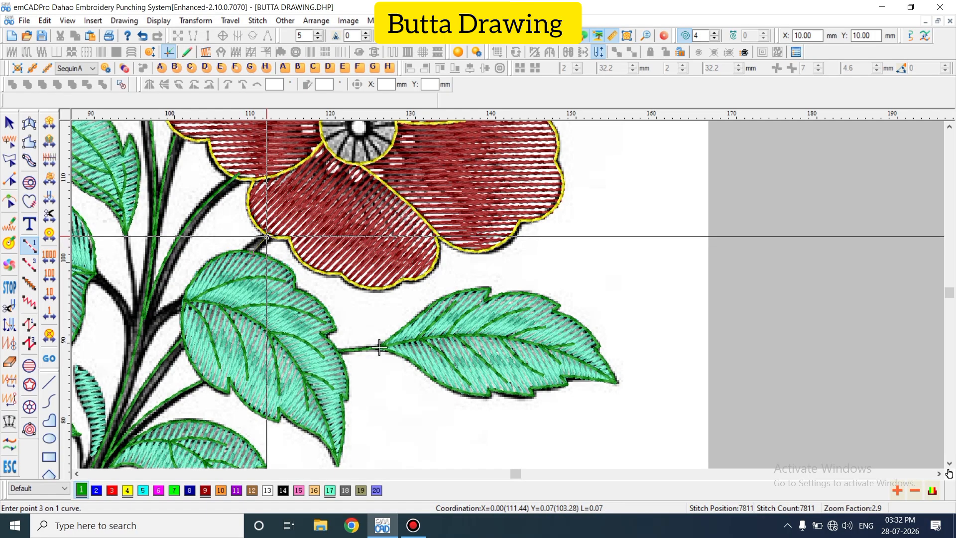
key("Return")
key("shift+n")
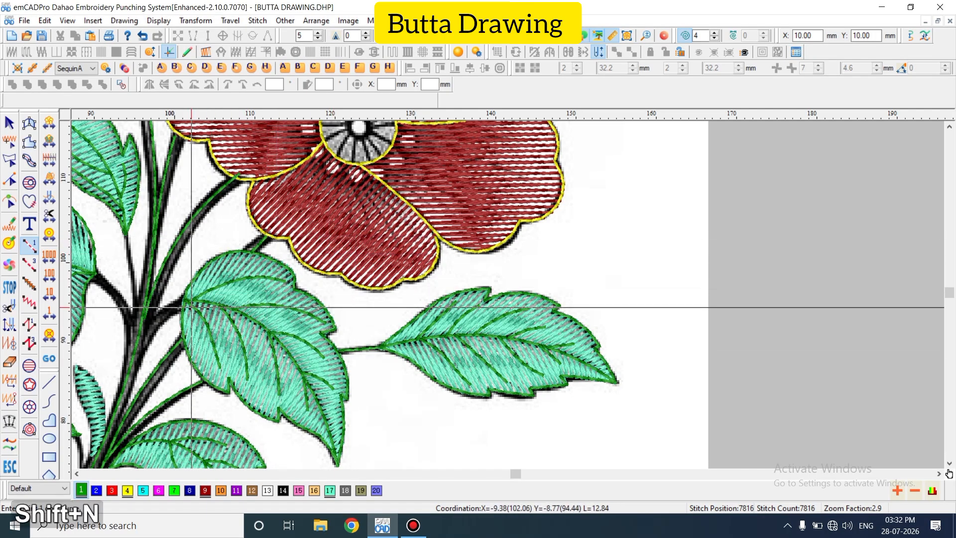
left_click(183, 300)
left_click(151, 327)
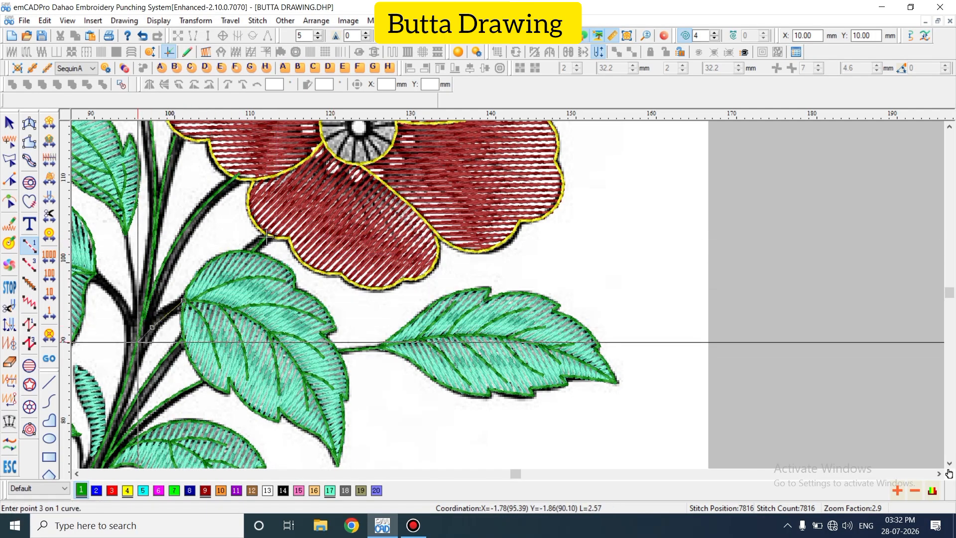
key("Return")
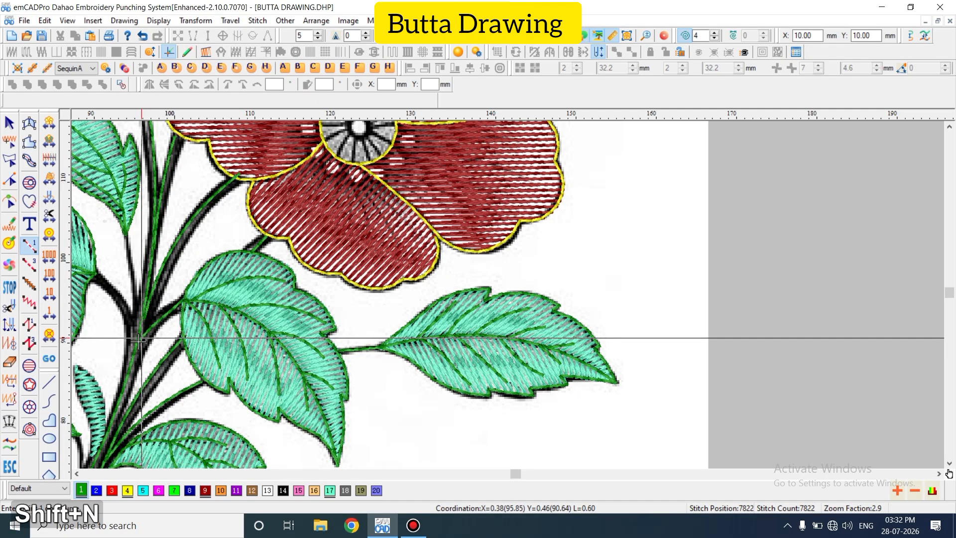
Digitize the curved branch from the main stem to the large left leaf, plus the thin stem up to the leaf above it
left_click(140, 334)
left_click(123, 299)
left_click(96, 276)
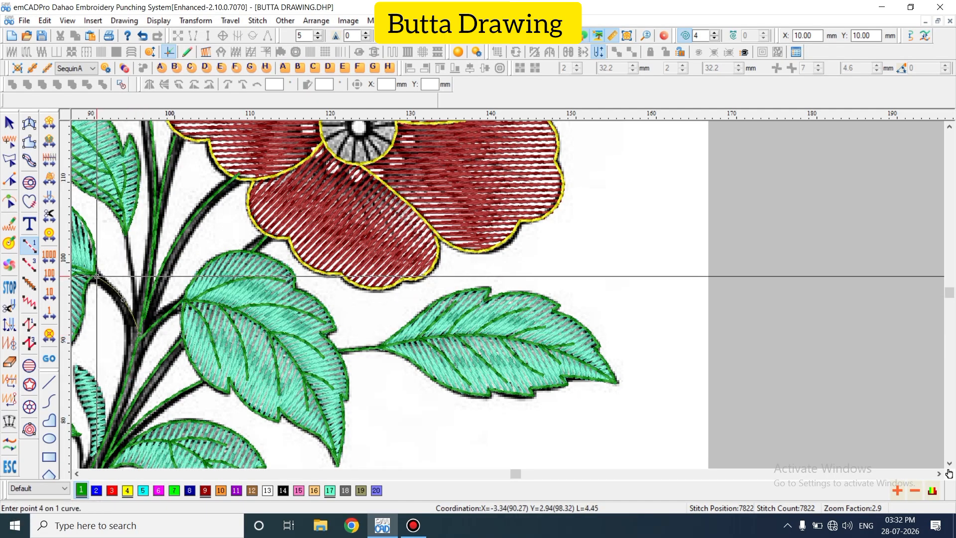
key("Return")
key("shift+n")
left_click(139, 333)
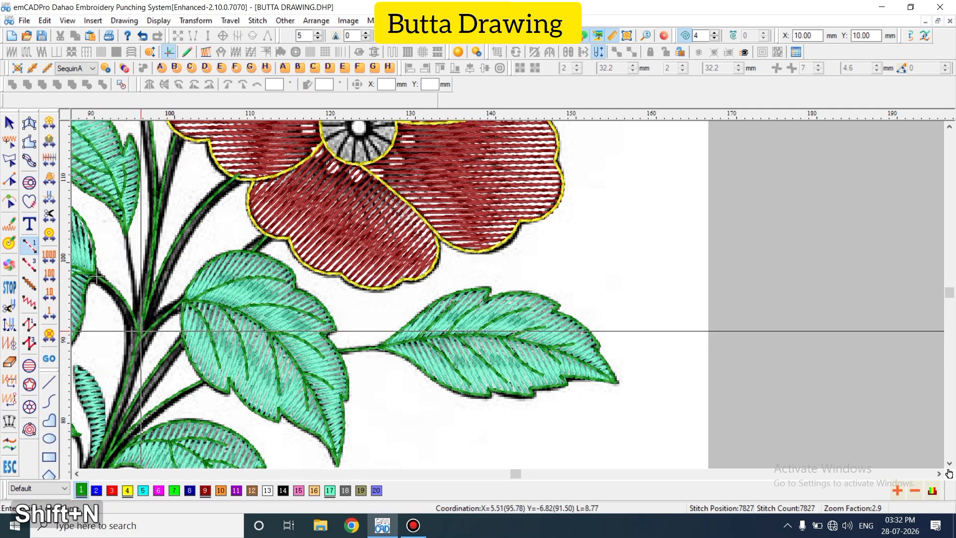
left_click(133, 267)
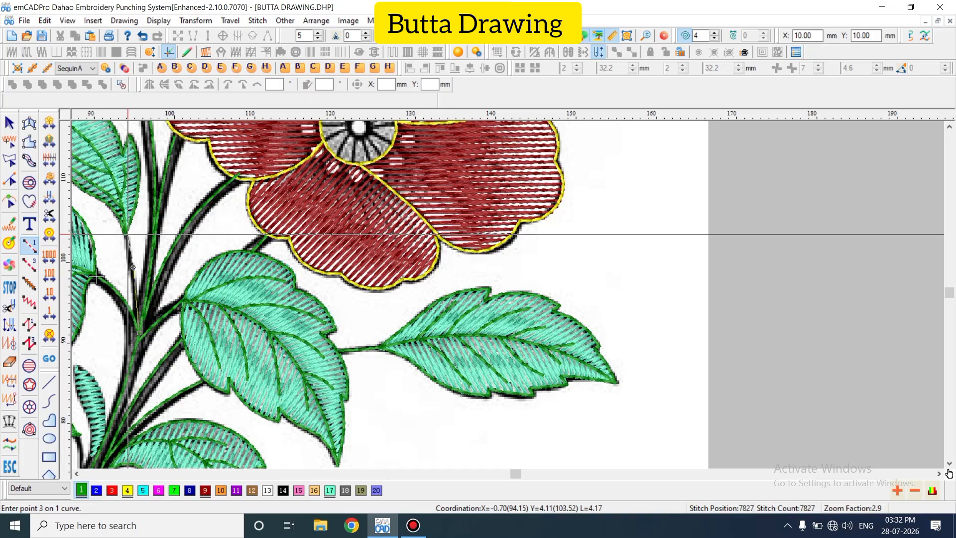
key("Return")
Digitize the curved stem to the narrow leaf between the red flowers, plus the thin stem beside it up to the upper-left red flower
scroll(122, 348, "up", 5)
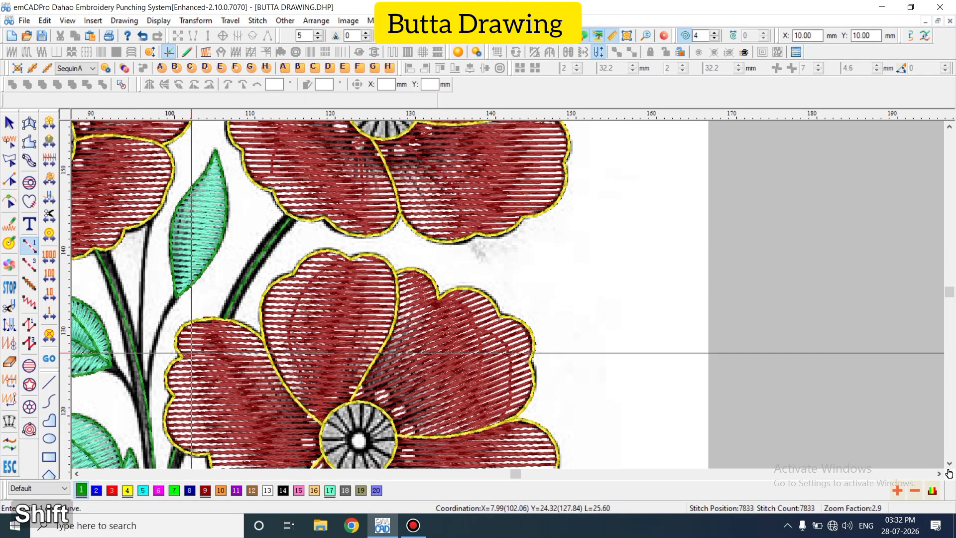
key("shift+n")
left_click(146, 398)
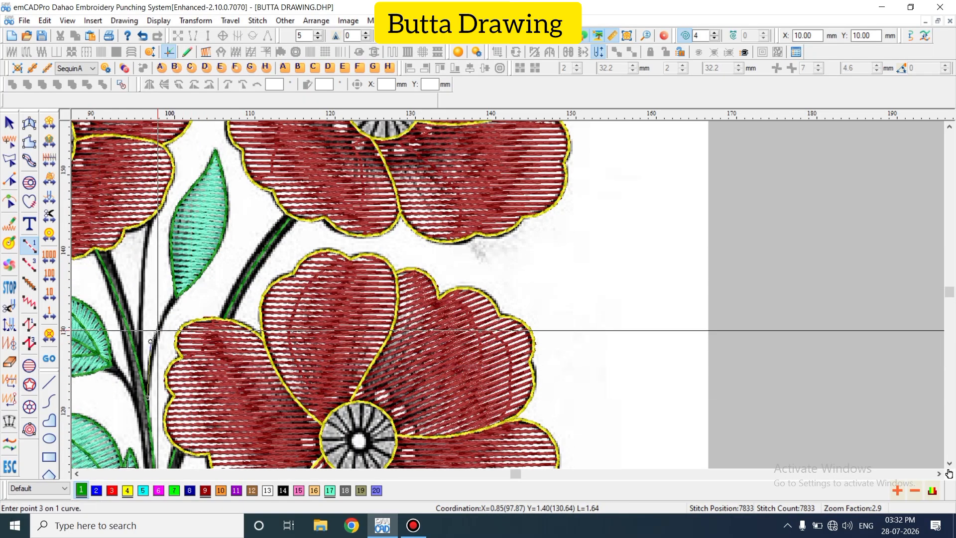
key("Return")
key("shift+n")
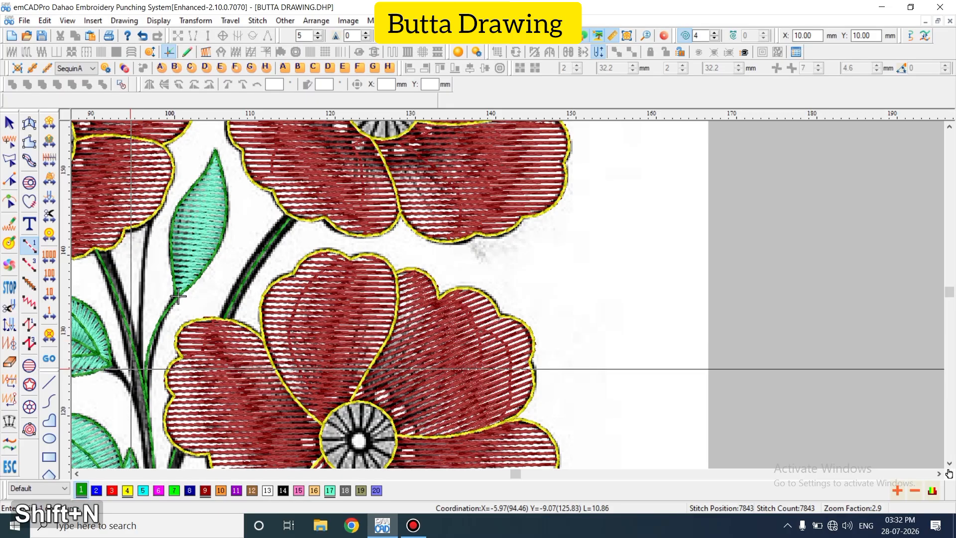
left_click(140, 362)
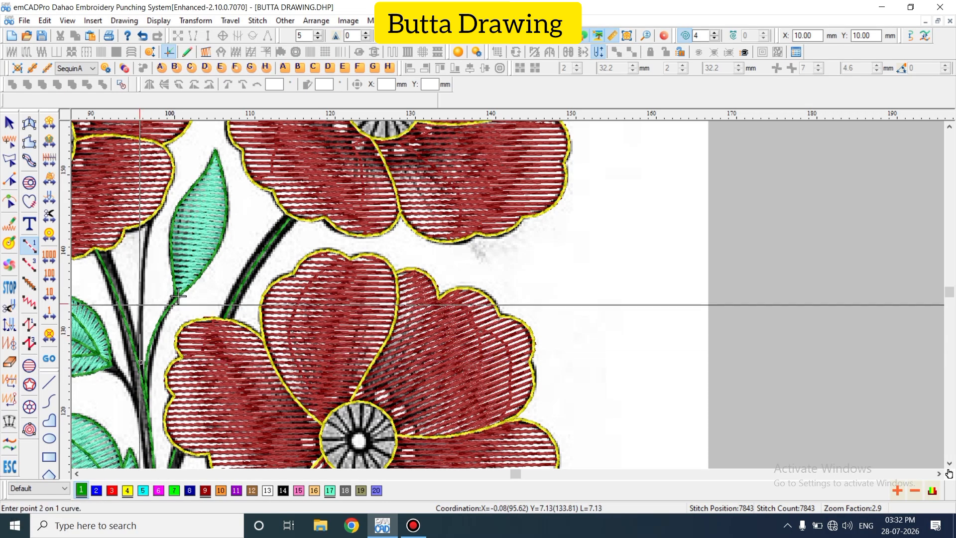
left_click(143, 272)
key("Return")
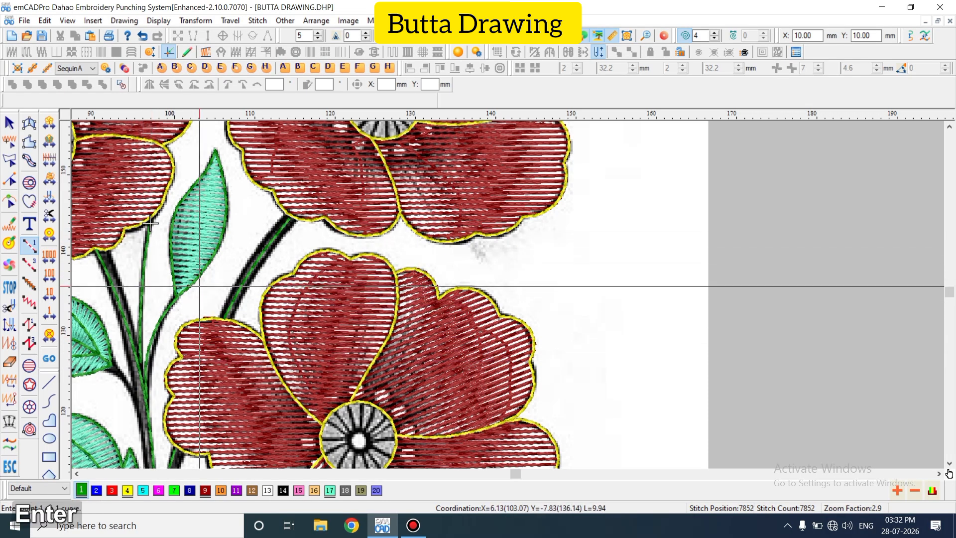
Digitize the long thin stem from the top right of the upper-left red flower up to the rightmost small green flower
key("shift+z")
scroll(172, 294, "up", 3)
left_click(76, 473)
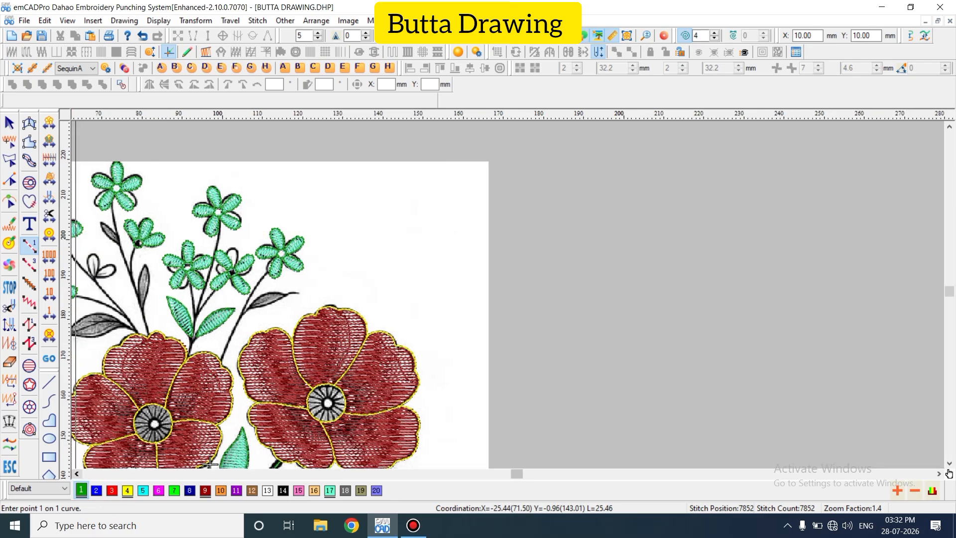
key("z")
scroll(447, 335, "up", 3)
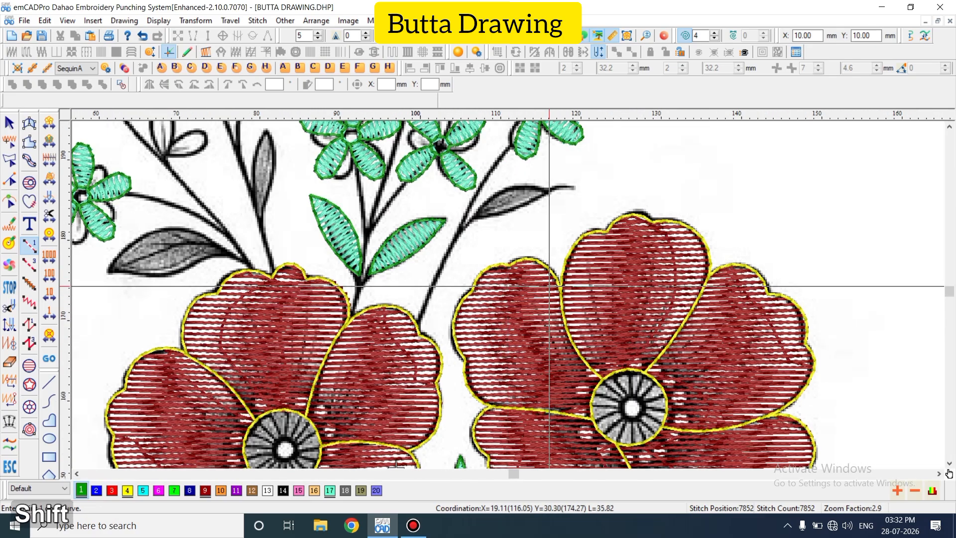
key("shift+n")
left_click(418, 324)
left_click(460, 225)
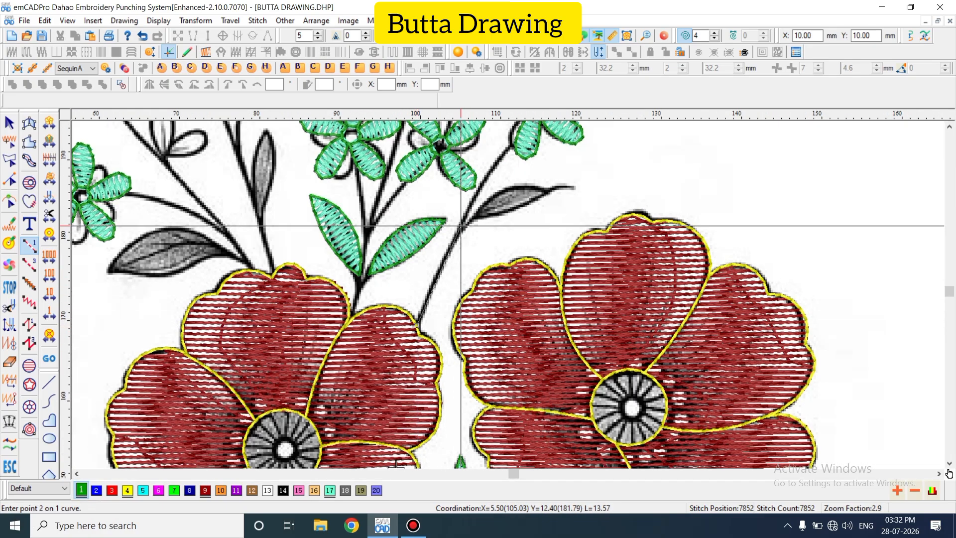
key("Return")
Digitize the stem from the top of the upper-left red flower, between the two small leaves, up to the topmost middle green flower
scroll(498, 147, "up", 6)
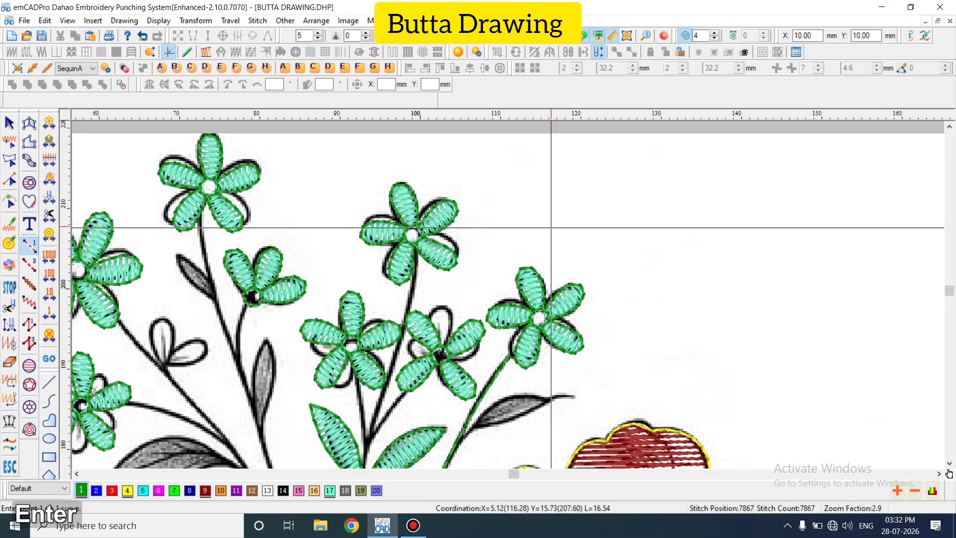
key("shift+n")
scroll(376, 399, "down", 6)
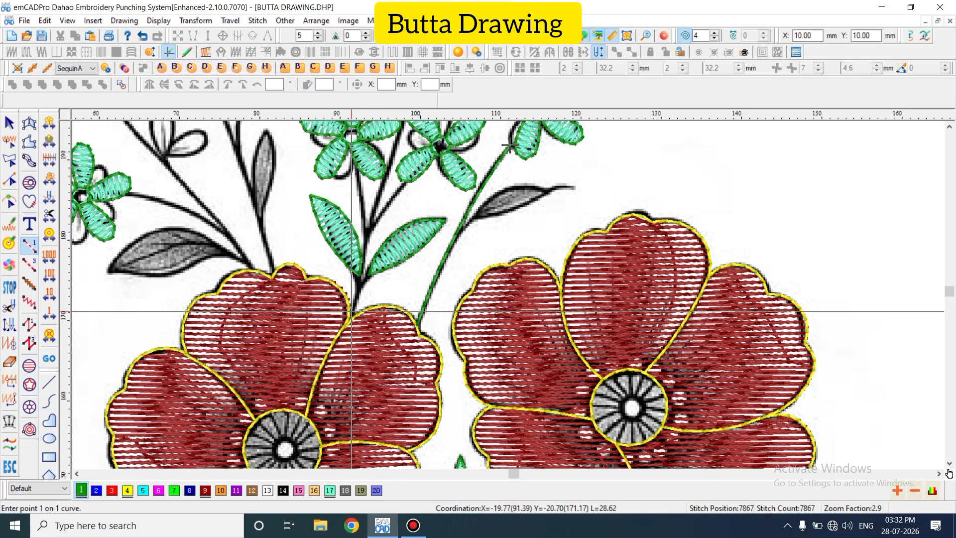
left_click(366, 246)
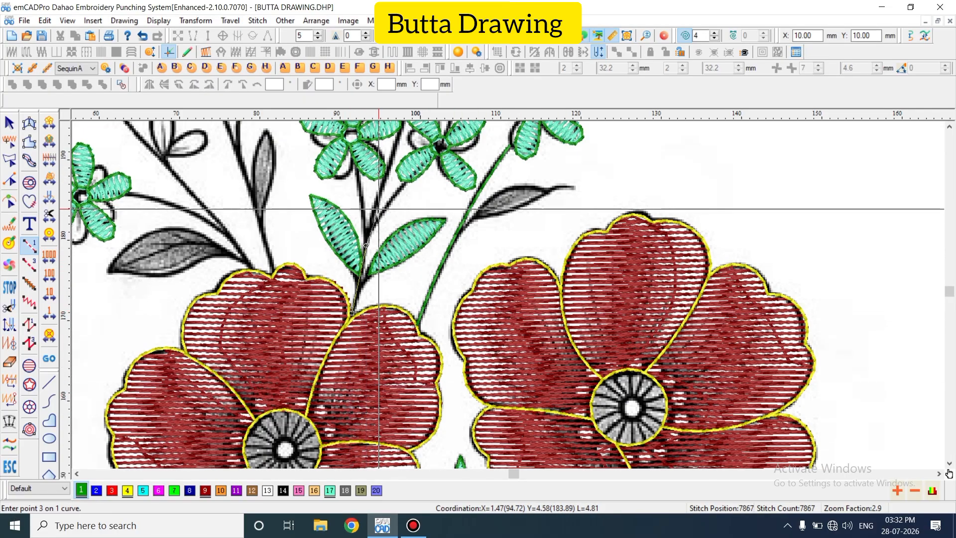
left_click(376, 200)
scroll(376, 200, "up", 3)
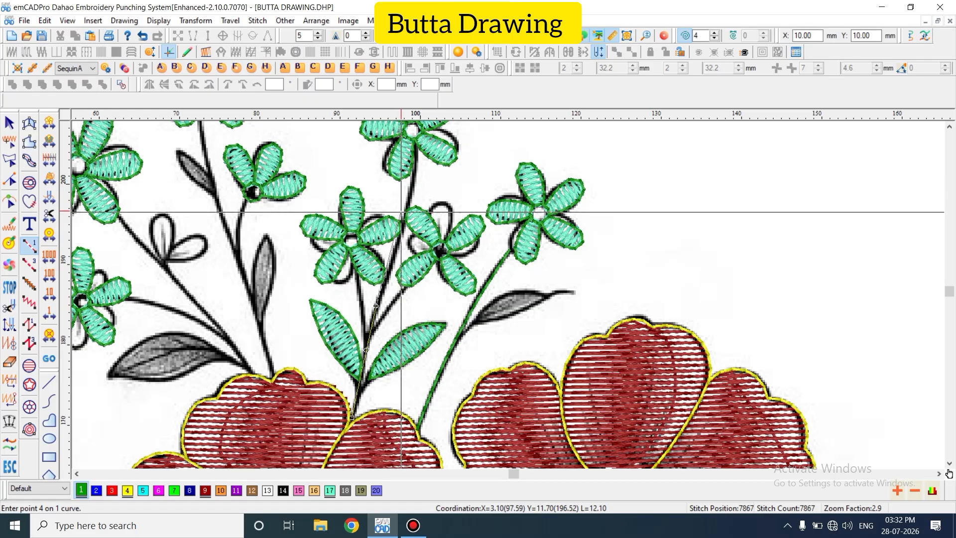
left_click(403, 227)
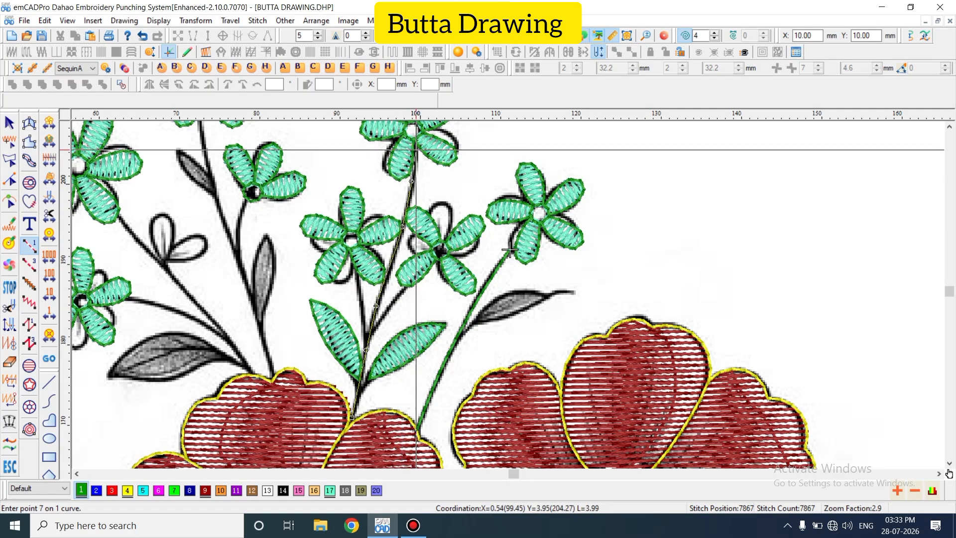
key("Return")
Digitize the two side branches of that stem, leading to the small green flowers on its right and left
scroll(416, 149, "up", 3)
scroll(406, 377, "down", 3)
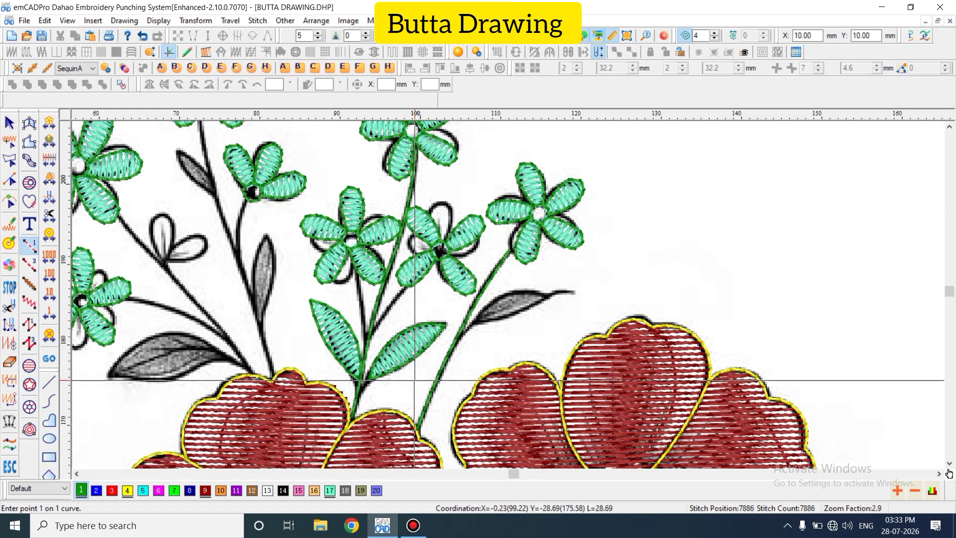
key("shift+n")
left_click(370, 332)
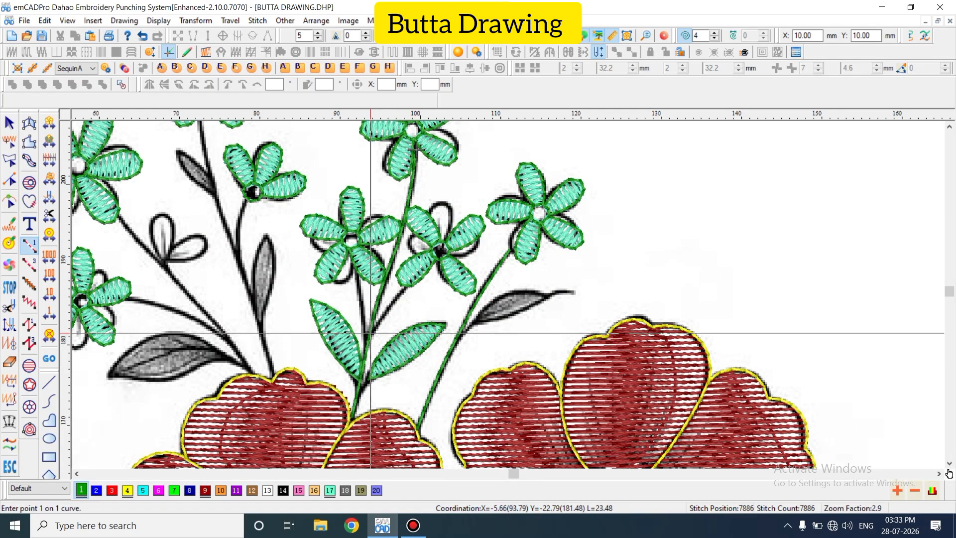
left_click(404, 288)
key("Return")
key("shift+n")
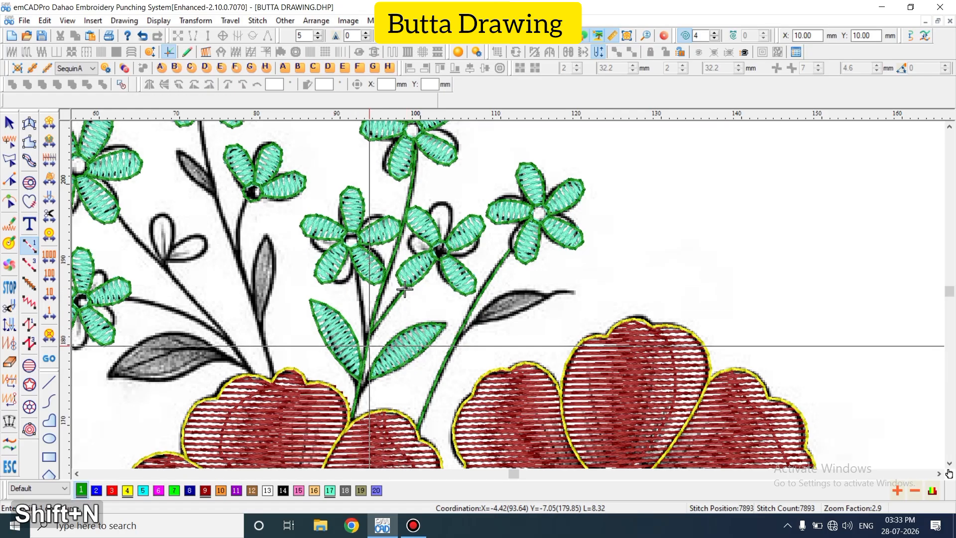
left_click(366, 352)
left_click(362, 301)
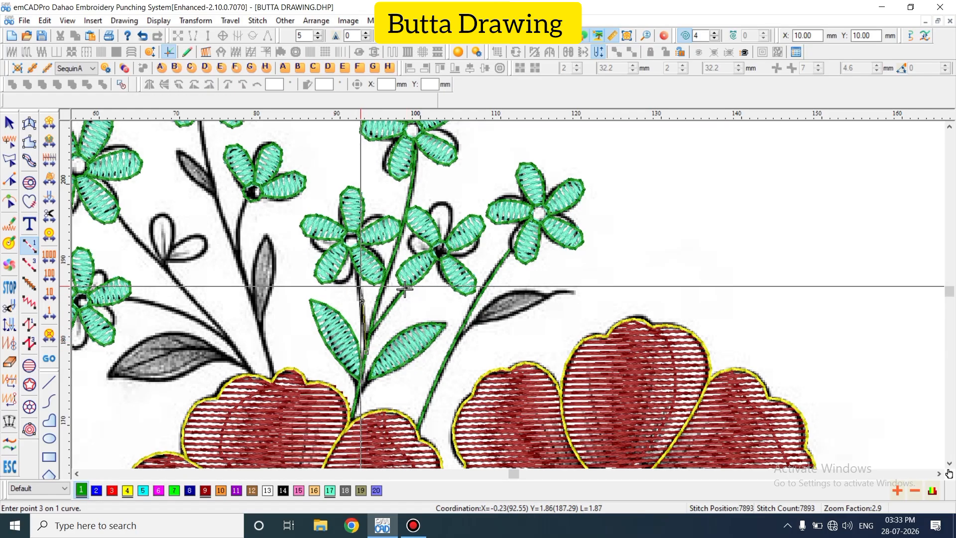
key("Return")
Digitize the long stem from the top of the upper-left red flower, past the two grey leaves, up to the topmost left green flower
key("shift+n")
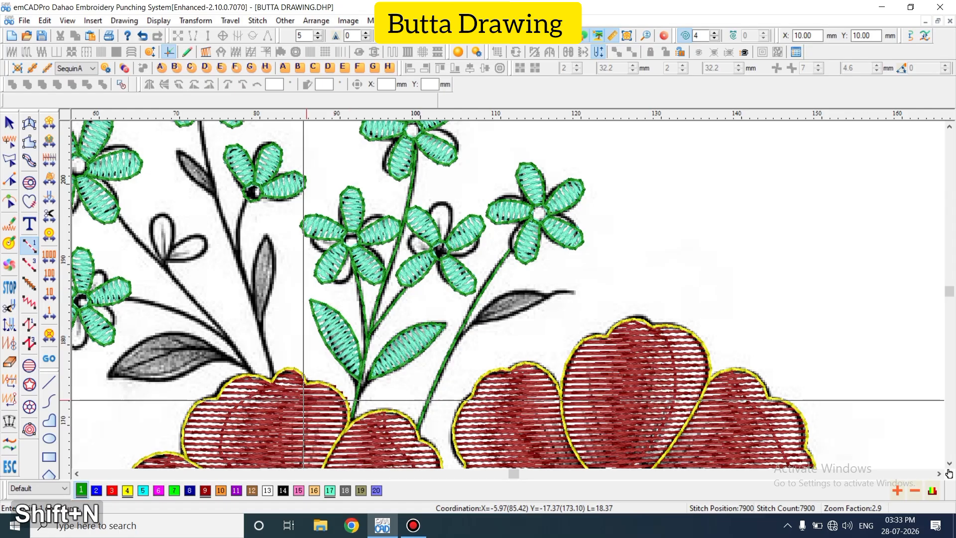
left_click(274, 375)
left_click(244, 285)
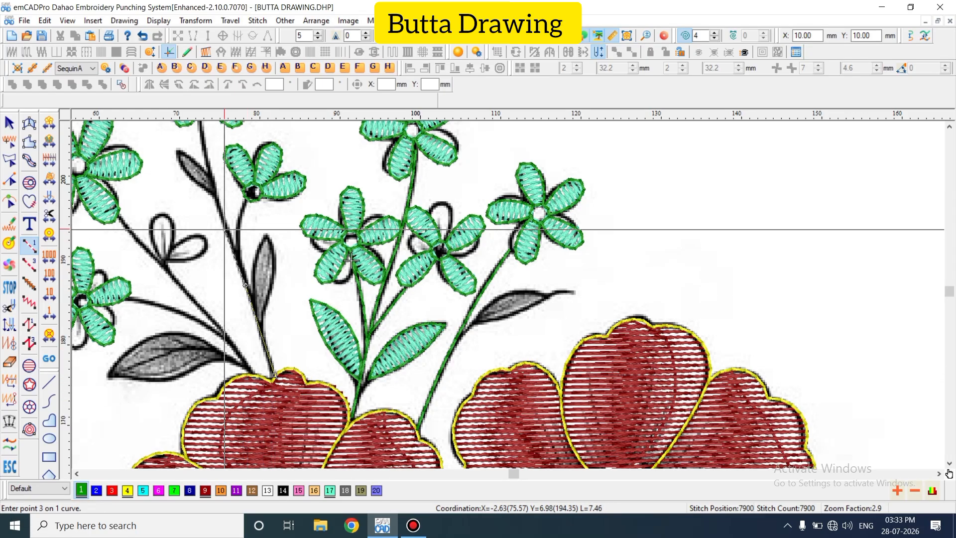
scroll(214, 194, "up", 2)
left_click(216, 302)
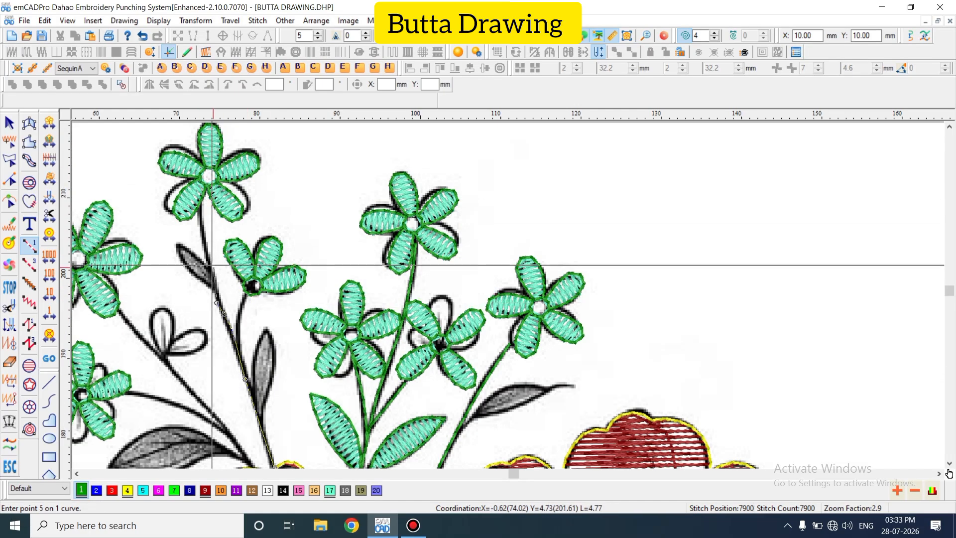
left_click(203, 241)
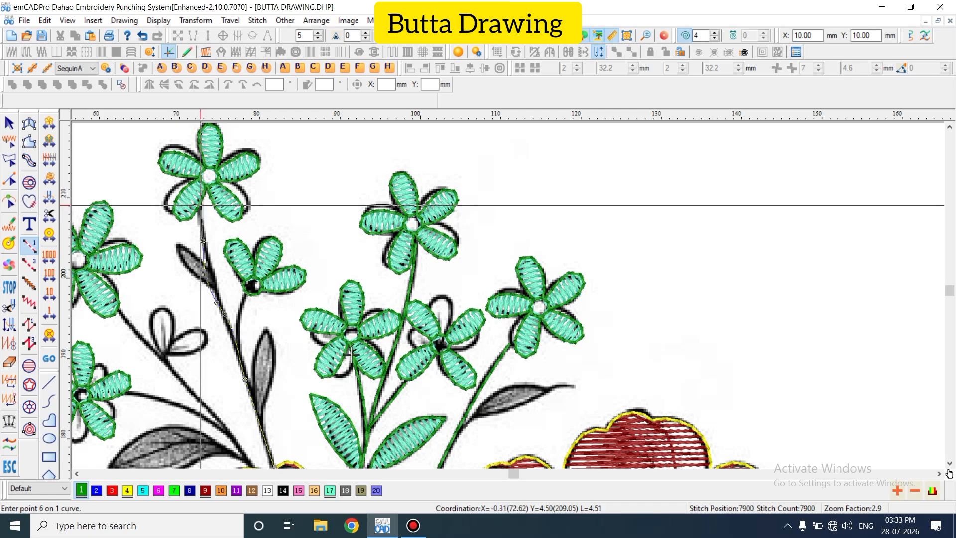
key("Return")
Digitize the short curved branch from that stem up to the three-petal green flower beside it
key("shift+n")
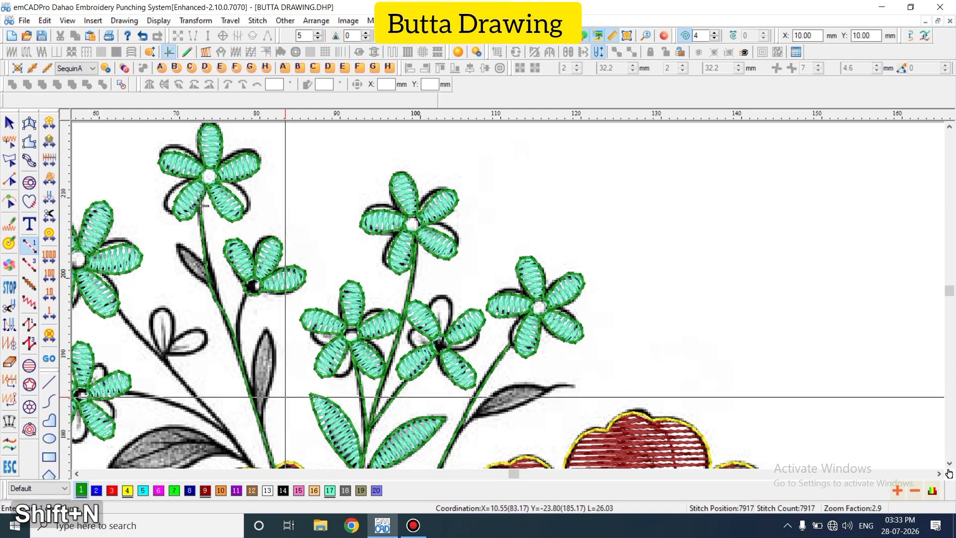
left_click(240, 357)
left_click(235, 325)
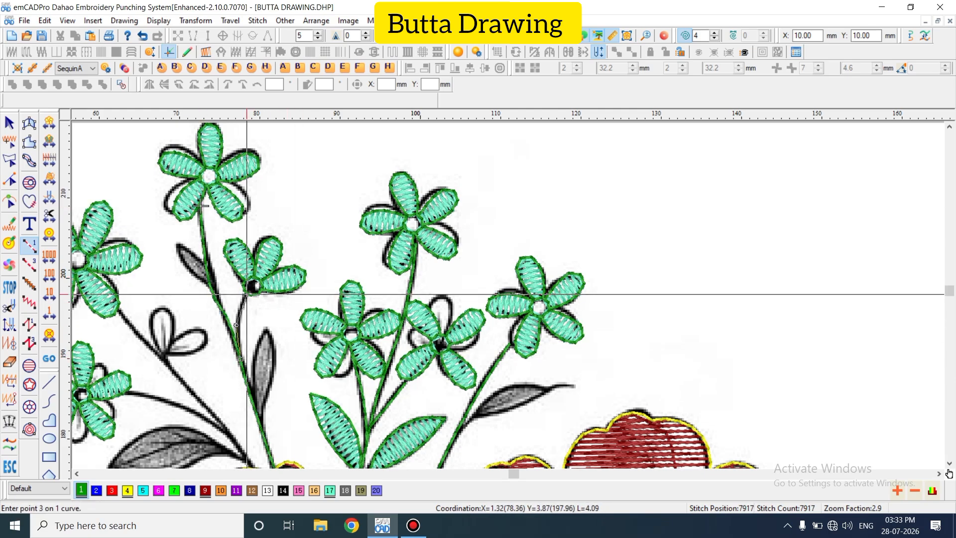
key("Return")
Digitize the diagonal stem from the top of the upper-left red flower, past the unfilled bud, up to the large green flower on the left
key("shift+n")
scroll(251, 278, "down", 5)
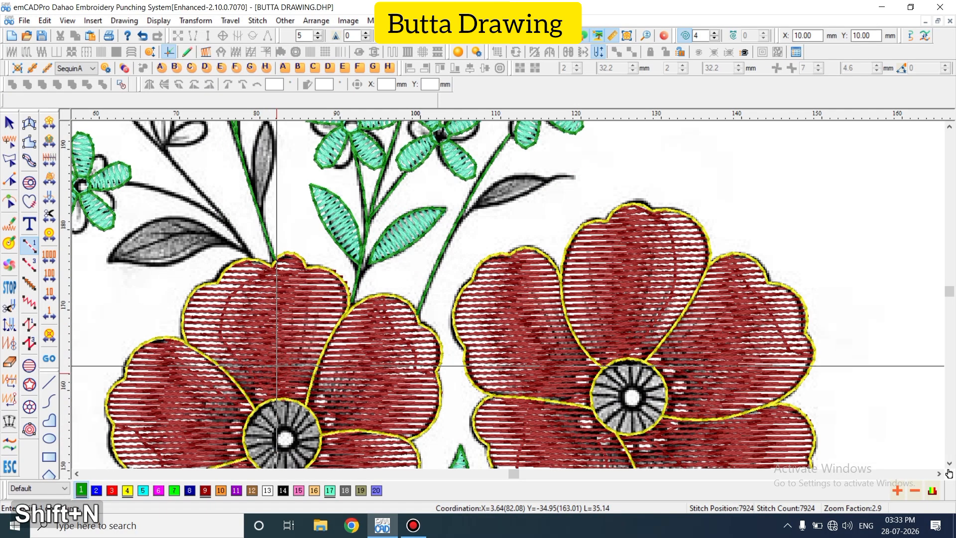
left_click(252, 259)
scroll(195, 184, "up", 3)
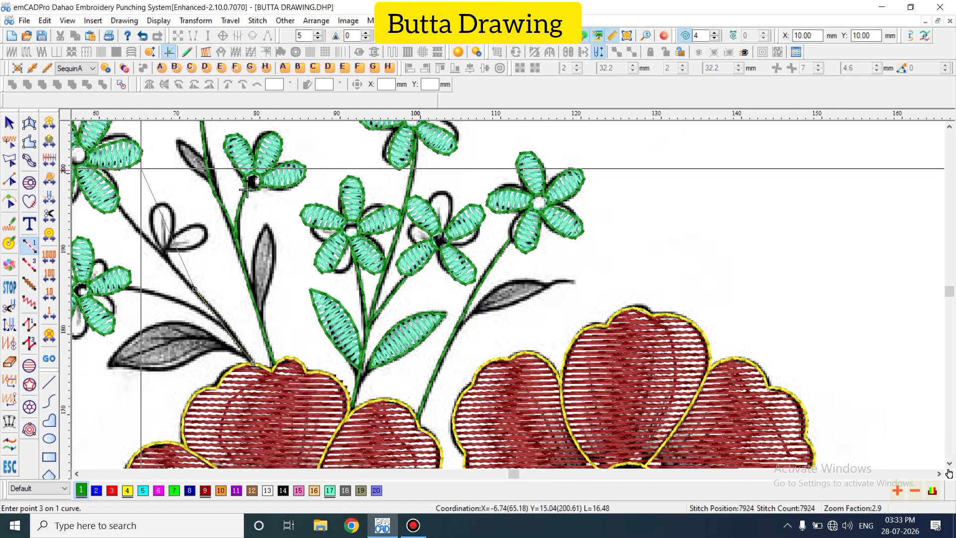
left_click(153, 245)
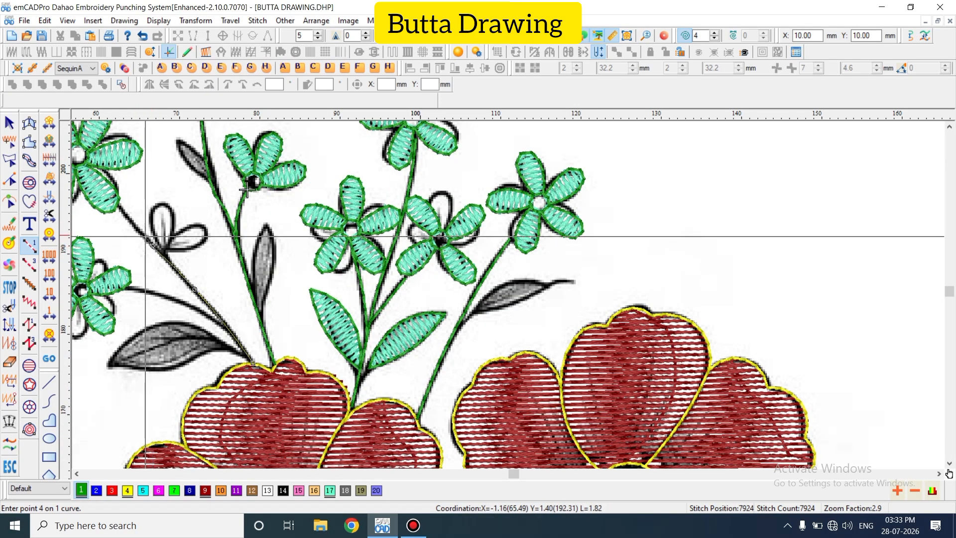
left_click(120, 204)
key("Return")
Digitize the curved side branch from the base of the diagonal stem to the lowest left green flower
key("shift+n")
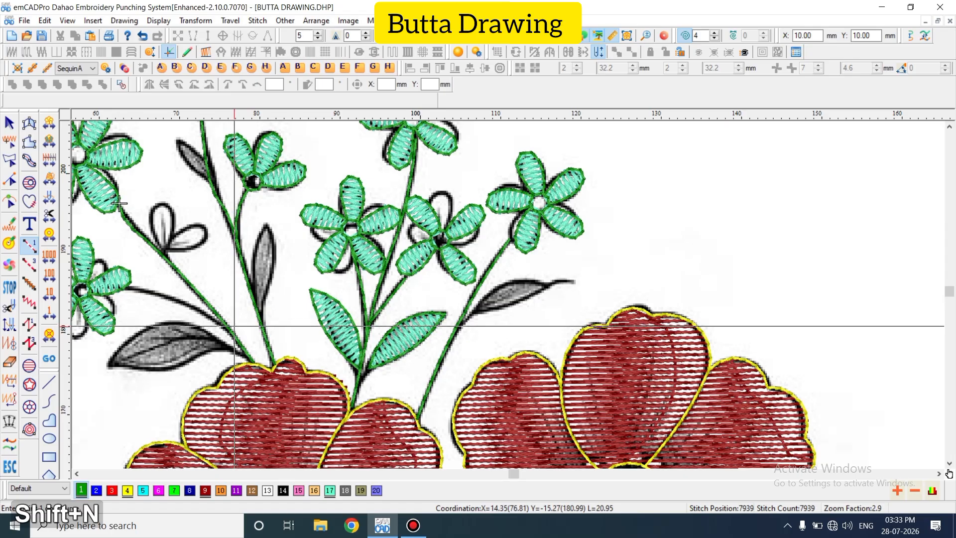
left_click(236, 340)
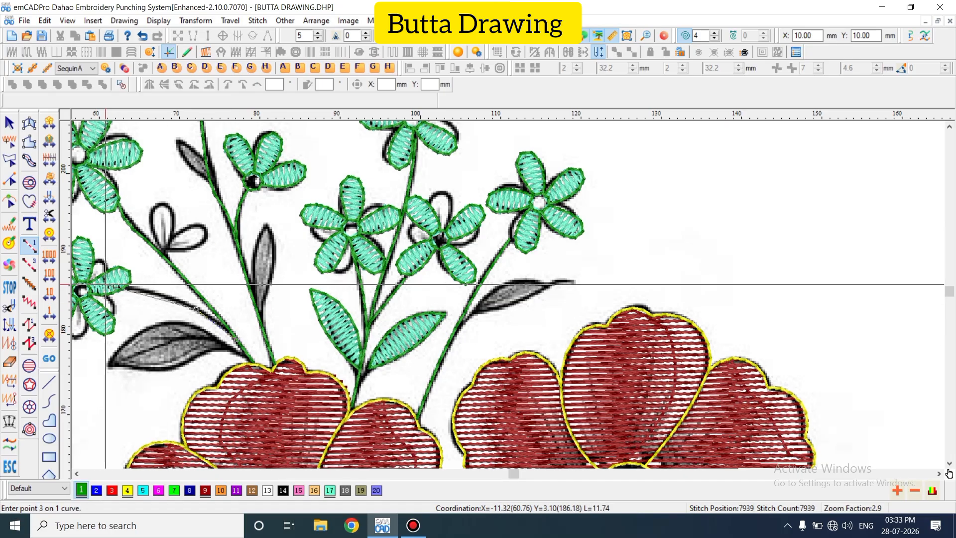
left_click(127, 288)
key("Return")
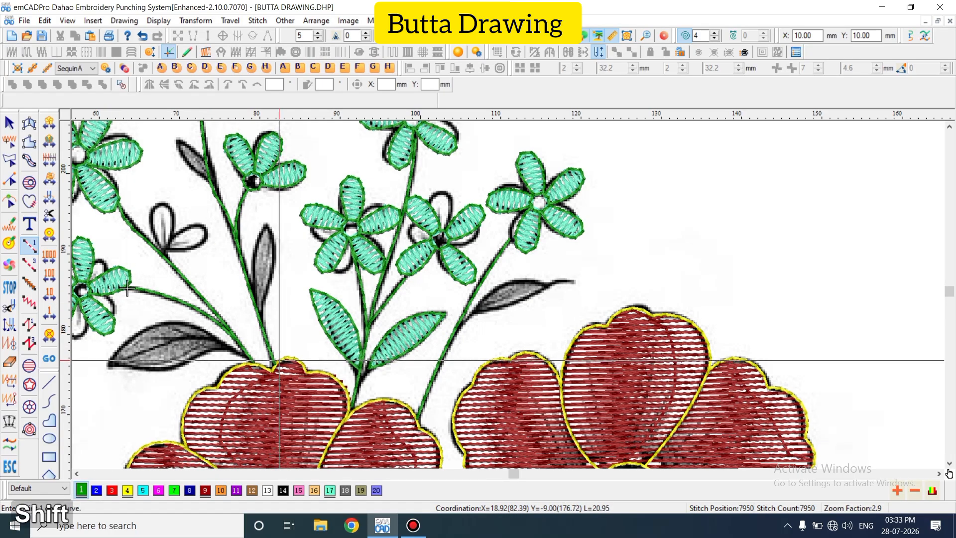
Hide the background drawing and inspect the digitized bouquet from the small green flowers down to the main stems
key("shift+z")
scroll(344, 326, "down", 3)
scroll(354, 322, "down", 3)
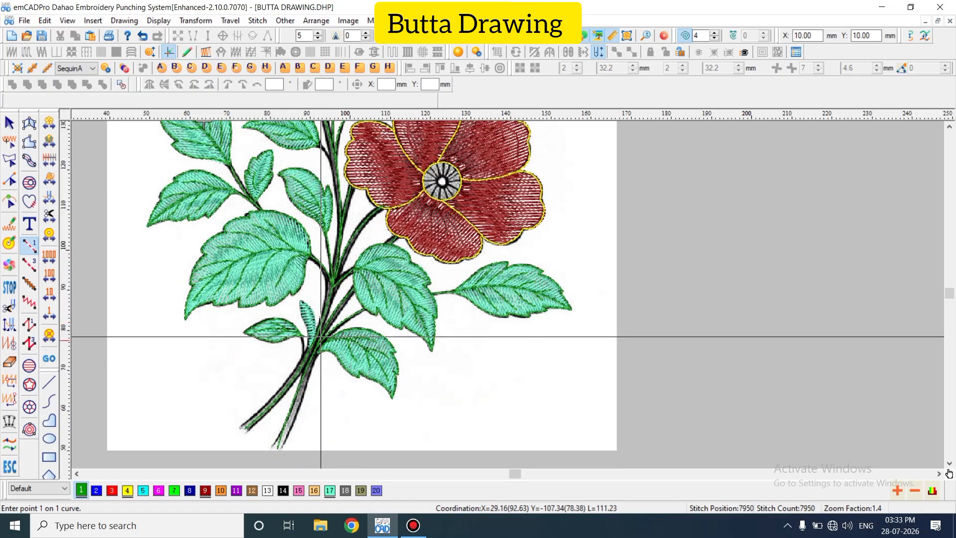
key("Escape")
key("d")
key("shift+z")
key("shift+z")
key("z")
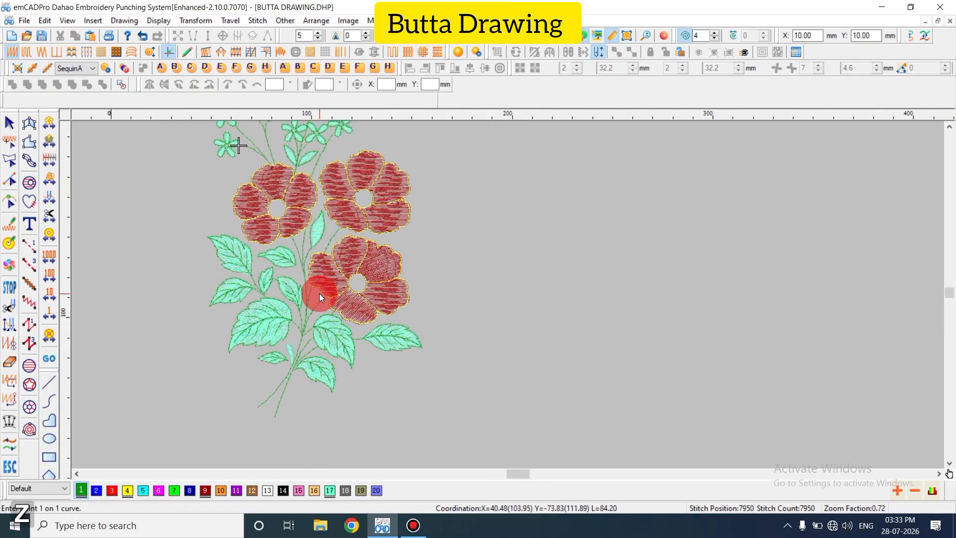
scroll(318, 294, "up", 3)
key("z")
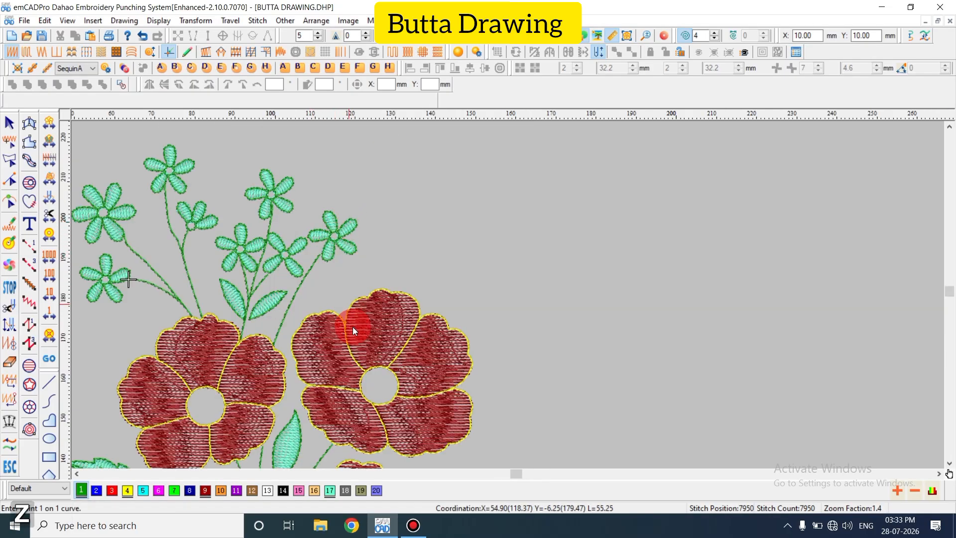
key("shift+z")
key("z")
key("shift+z")
key("z")
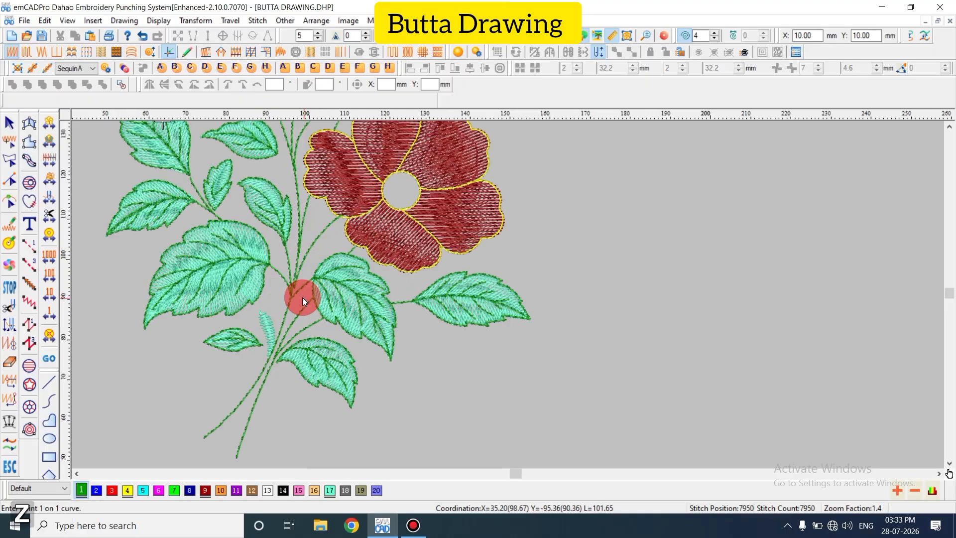
Convert the shorter lower main stem to a Cord stitch and select the long main stem crossing it
left_click(283, 321)
left_click(33, 305)
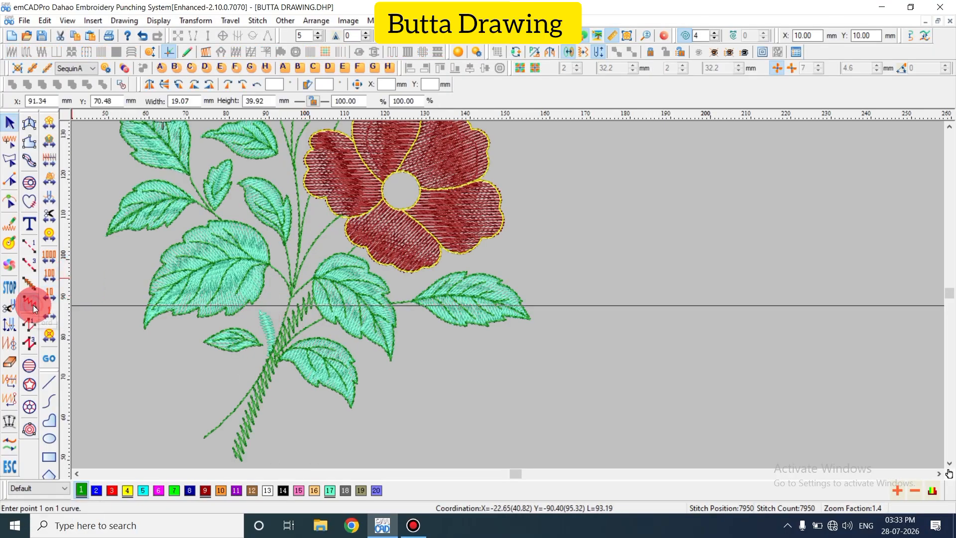
key("Return")
key("Escape")
left_click(243, 400)
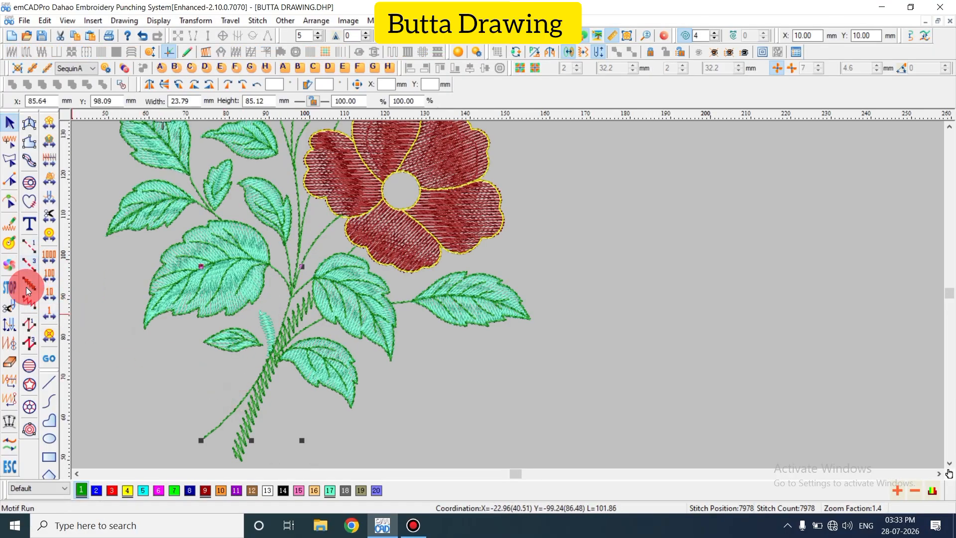
left_click(27, 291)
key("Return")
key("ctrl+z")
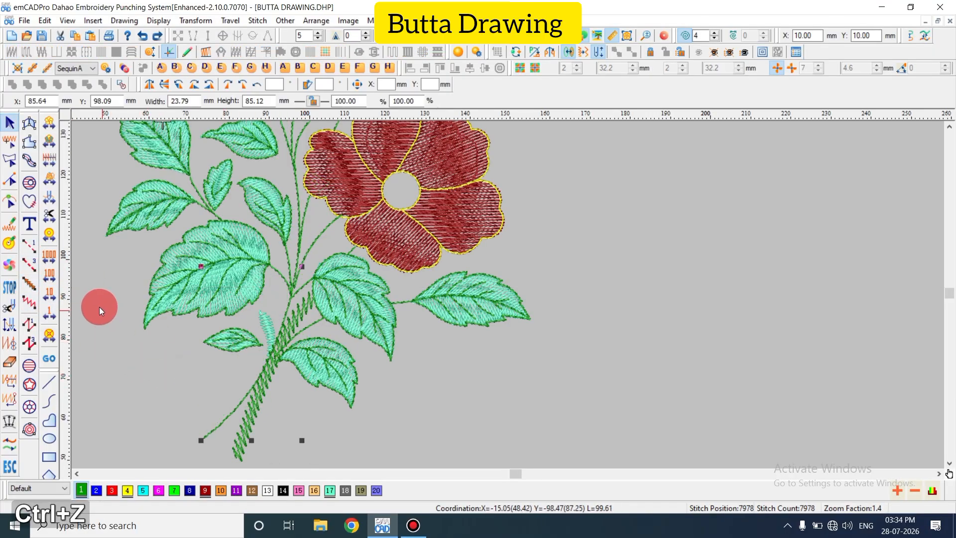
Convert the selected long main stem to a Cord stitch with a height of 2 mm
left_click(28, 304)
key("a")
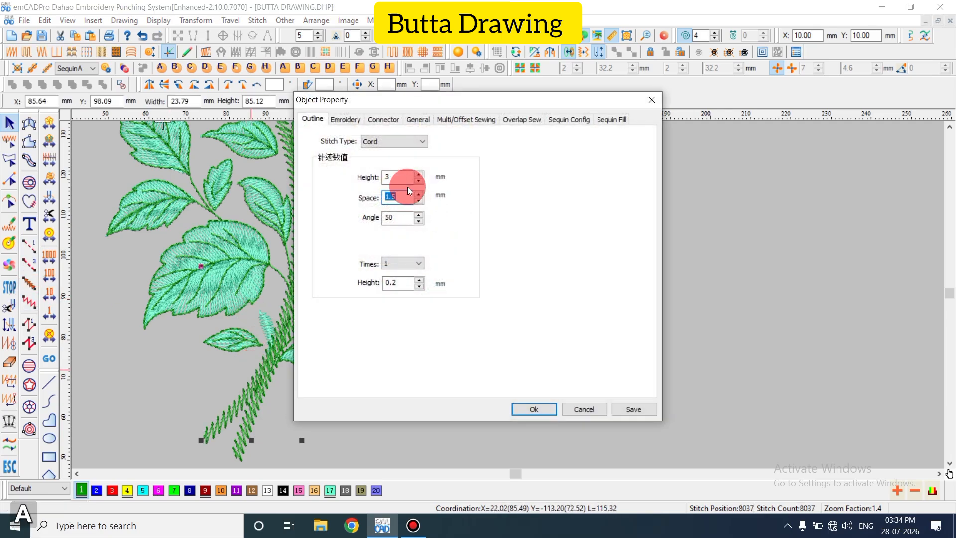
type("2")
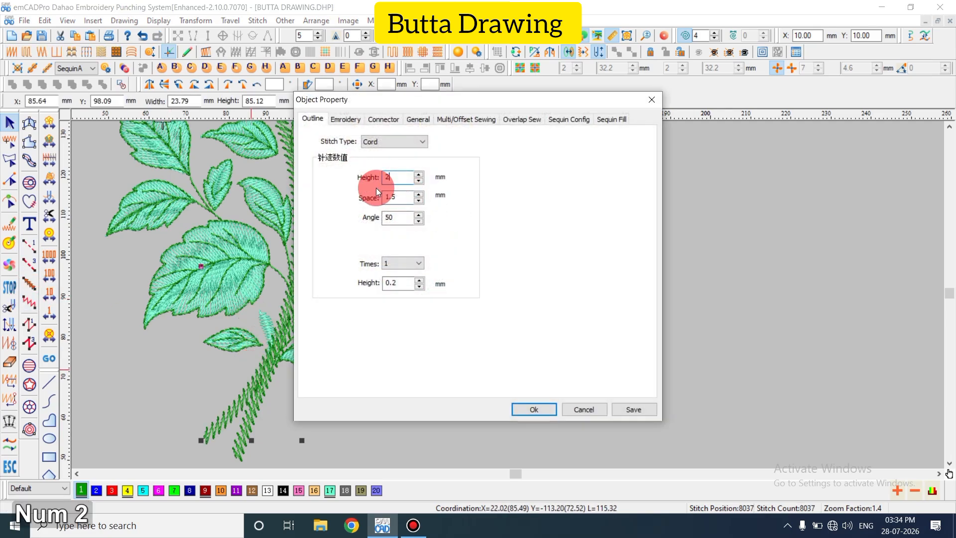
key("Return")
Reduce the cord height of the shorter main stem to match the long one
left_click(257, 417)
key("a")
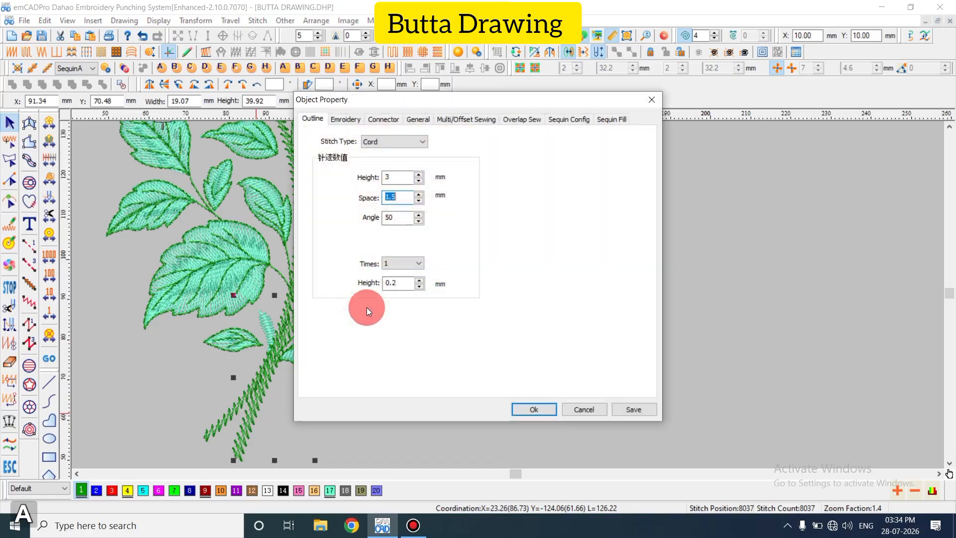
key("Return")
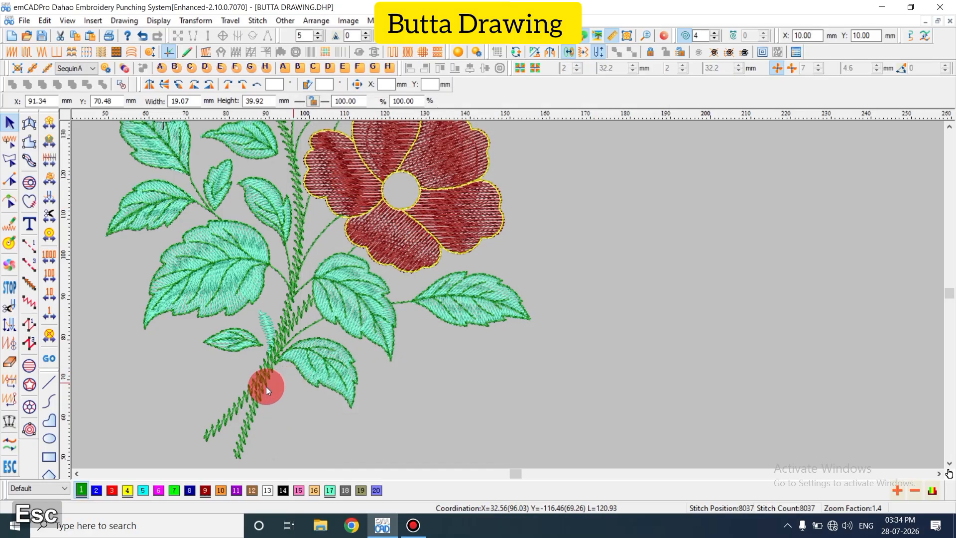
Convert the short branch above the lowest right leaf and the curved stem leading to the lowest red flower to Cord stitch
left_click(265, 386)
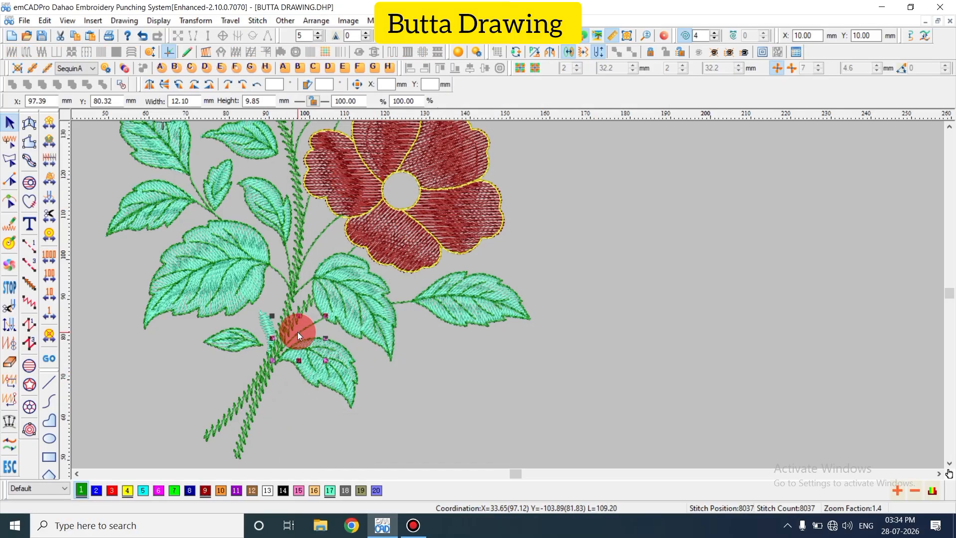
key("Return")
left_click(230, 295)
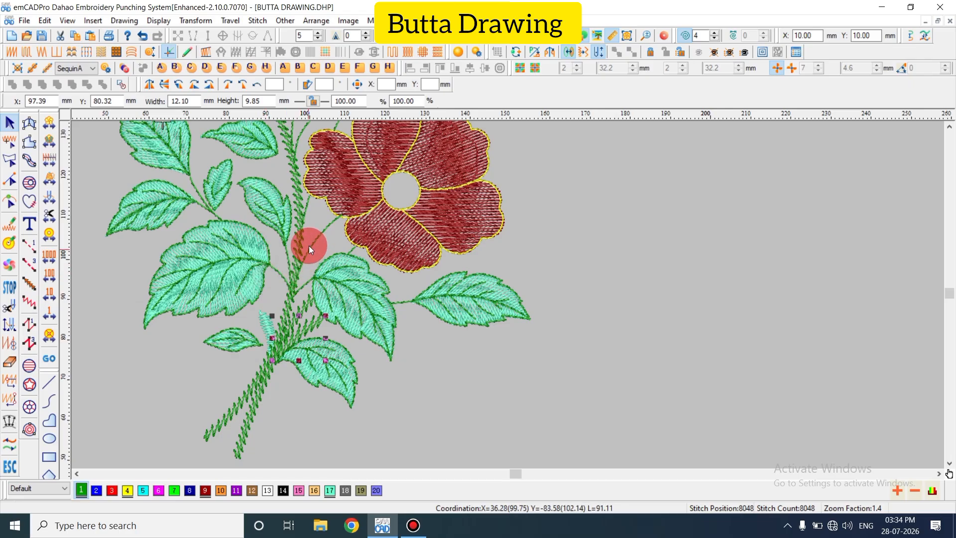
scroll(309, 244, "up", 3)
key("Return")
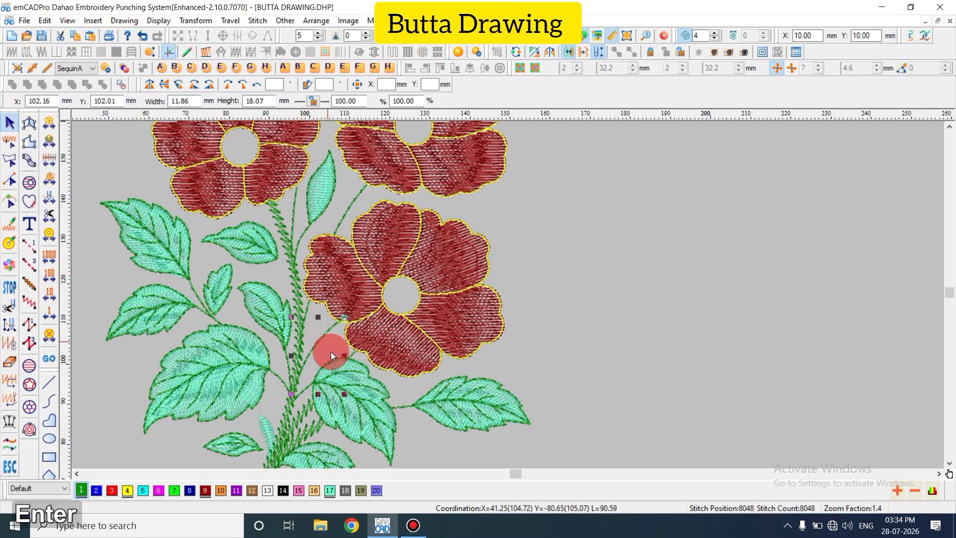
left_click(30, 302)
key("Escape")
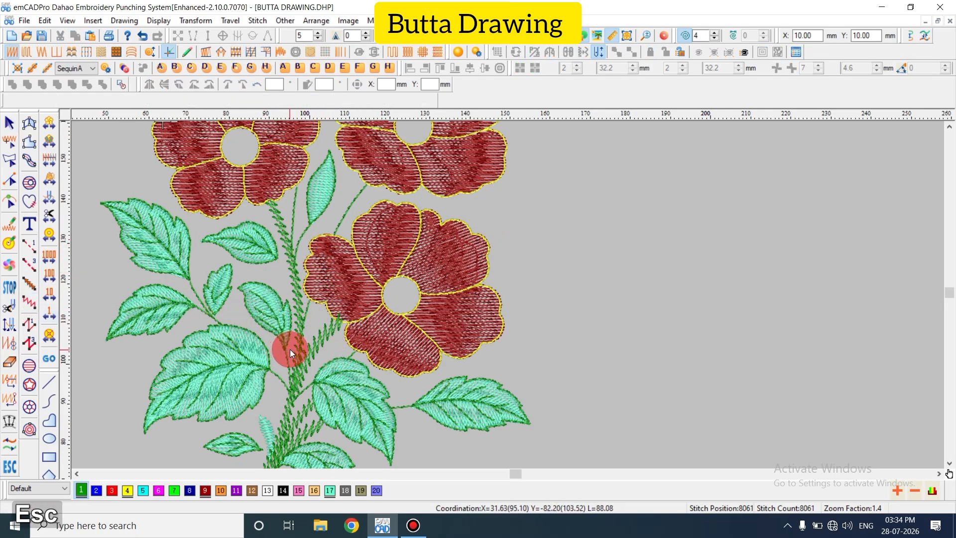
Convert both stem segments of the upper-right red flower, above and below the lowest red flower's left petal, to Cord stitch, checking against the background drawing
key("t")
key("d")
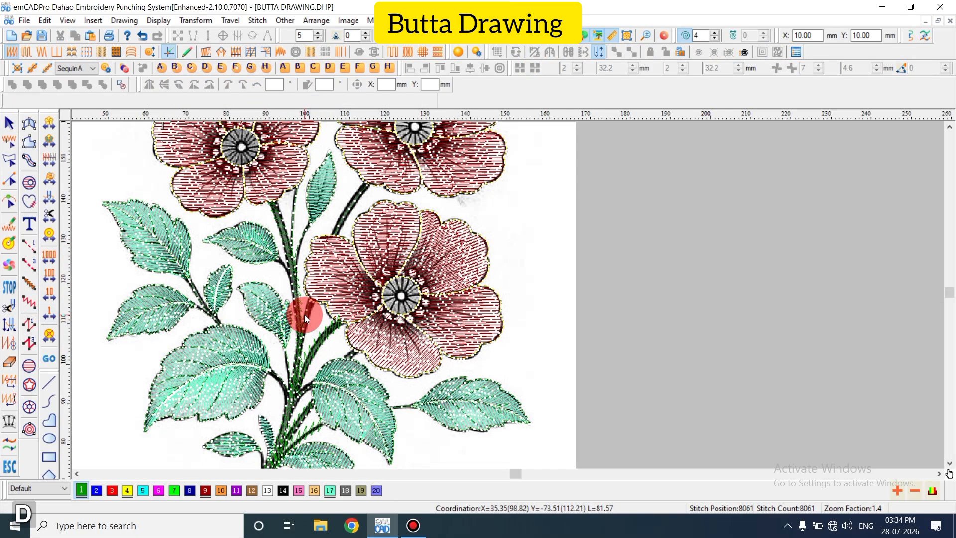
left_click(351, 215, "shift")
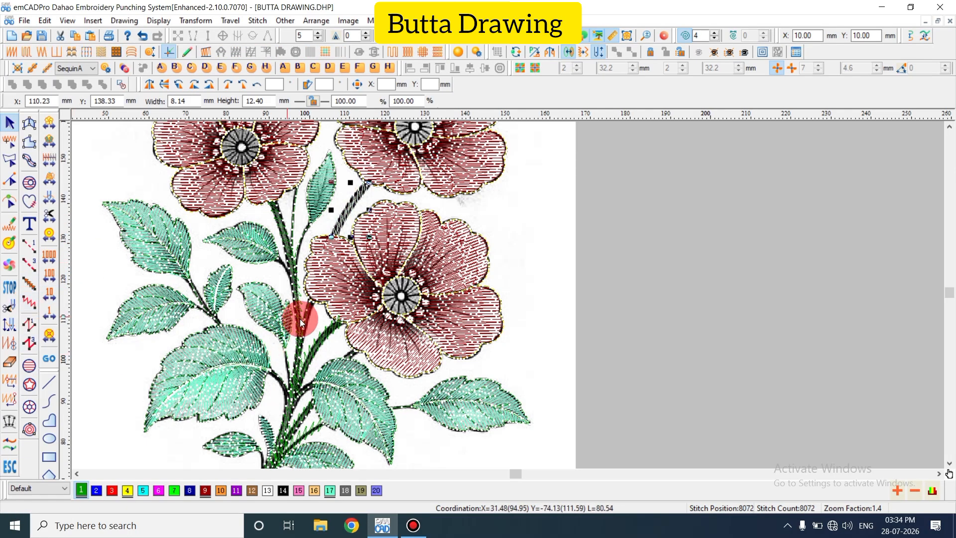
left_click(31, 299)
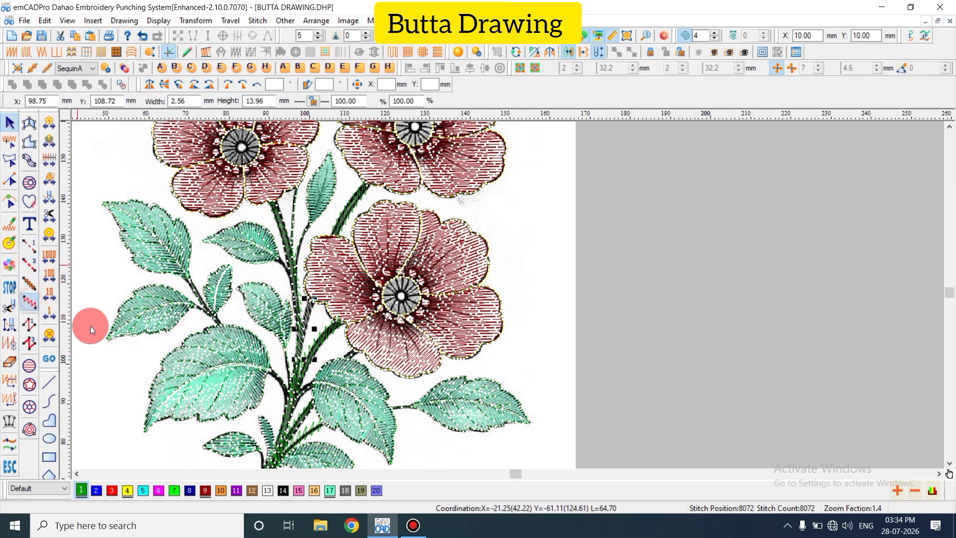
key("d")
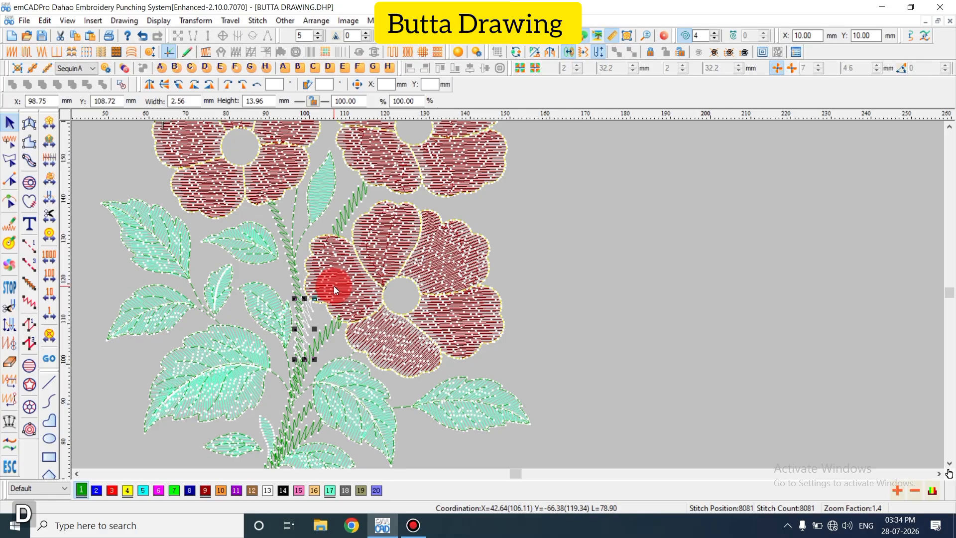
Inspect the cord stems up close and check the shape points of the stem leading to the lowest red flower
key("shift+z")
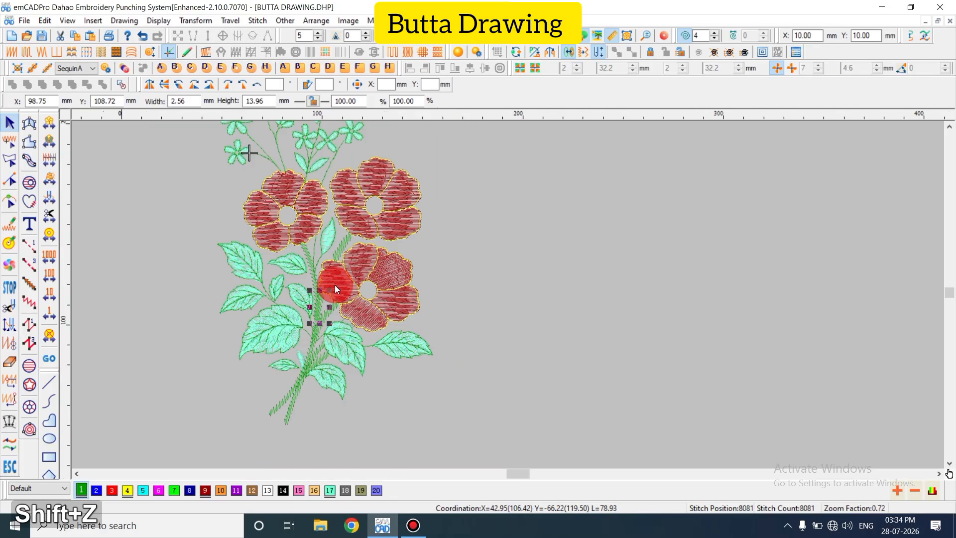
key("z")
key("z")
left_click(362, 380)
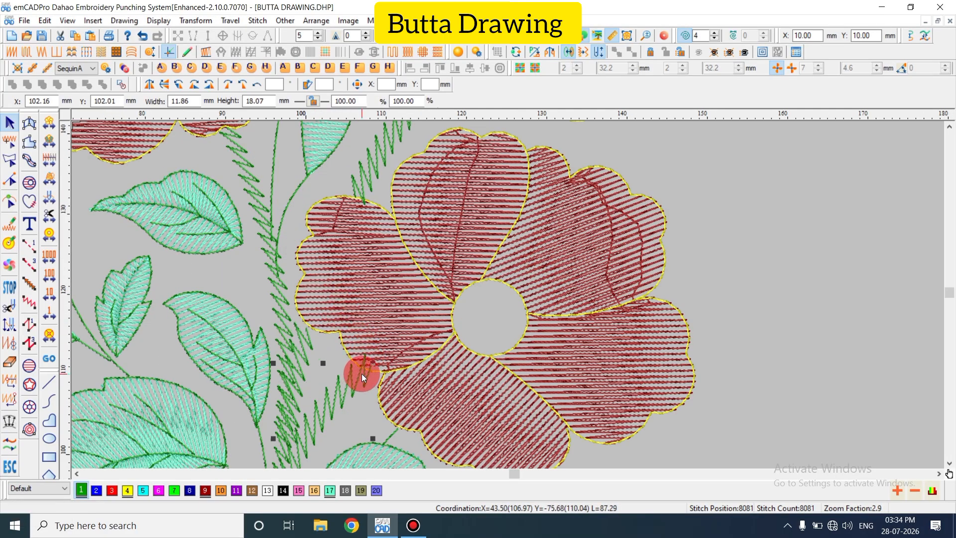
key("h")
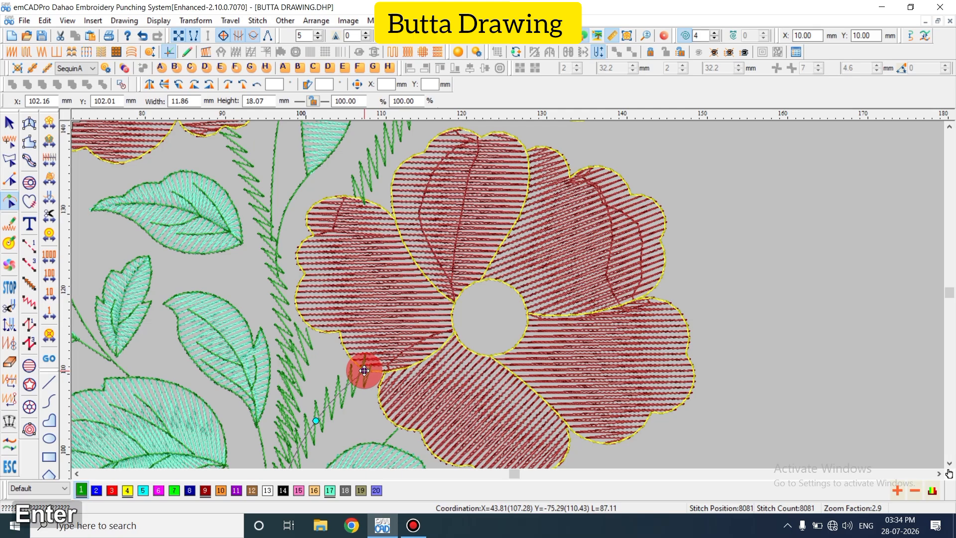
key("Escape")
key("shift+z")
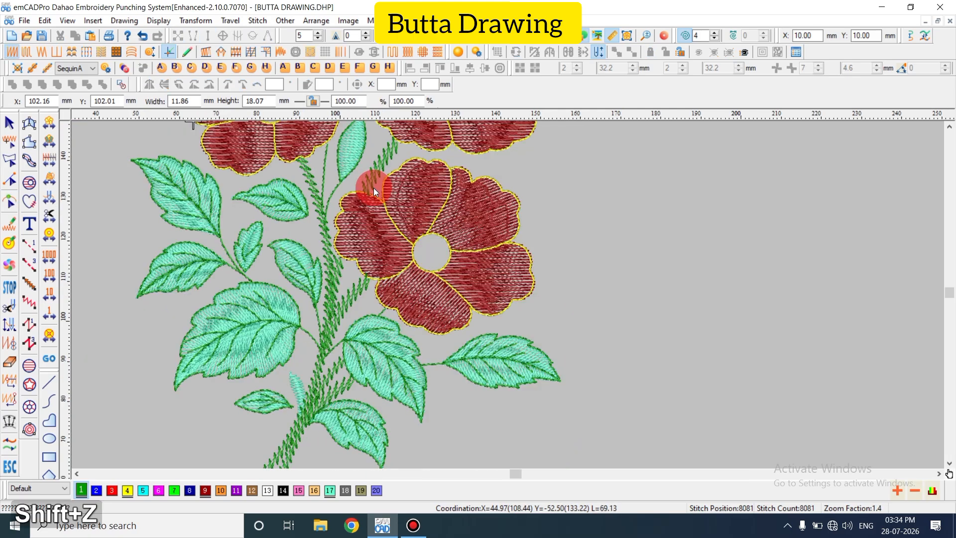
left_click(348, 202)
key("7")
key("8")
key("9")
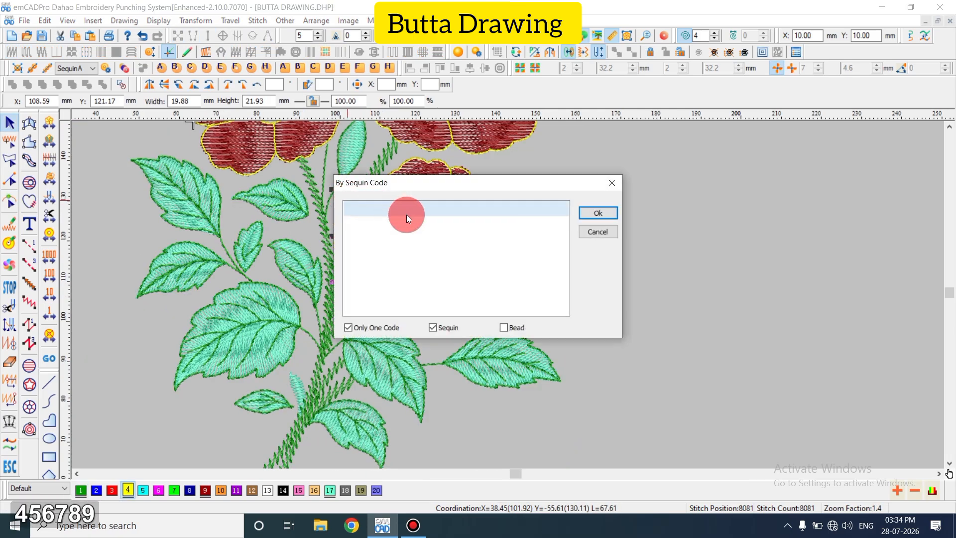
key("Escape")
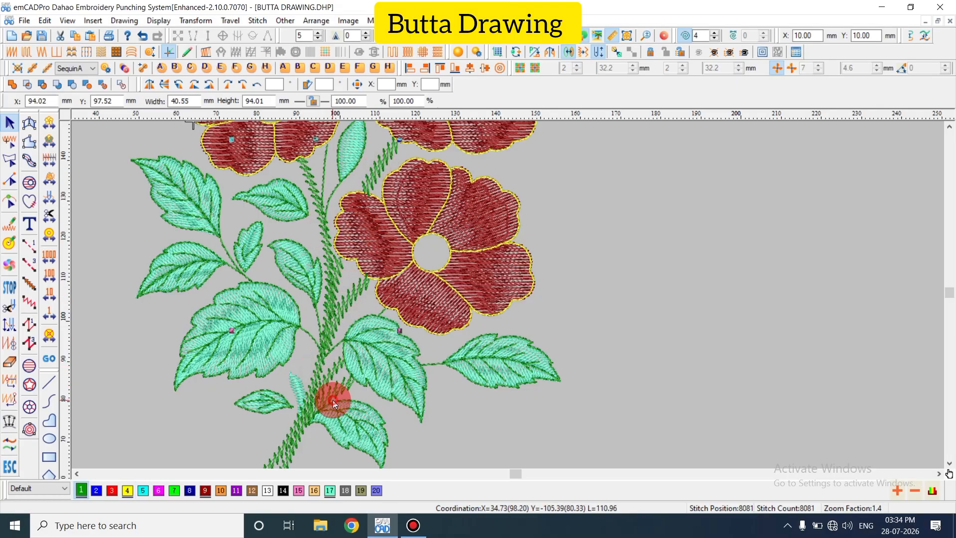
Try to apply Cord stitch with a new height to all the stem segments together, and undo it
left_click(283, 451)
key("a")
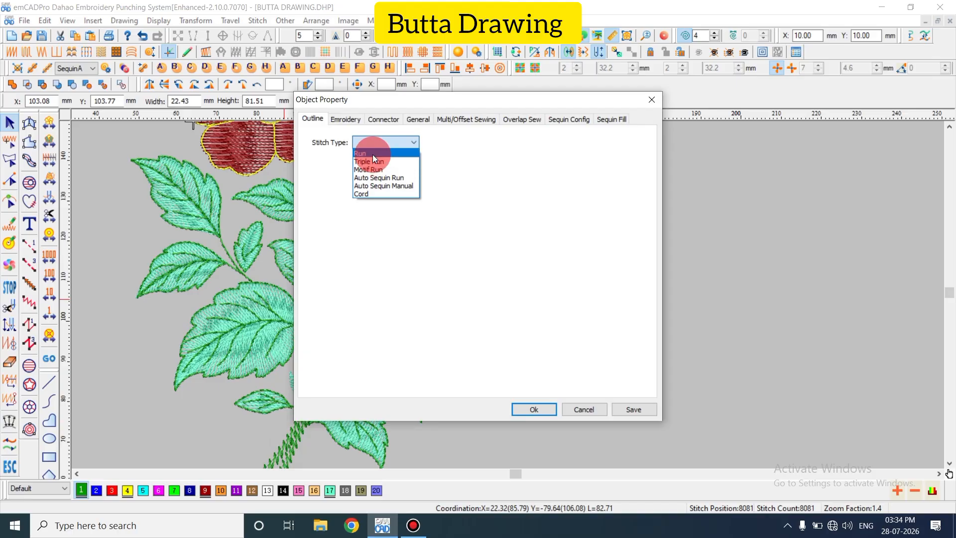
left_click(378, 194)
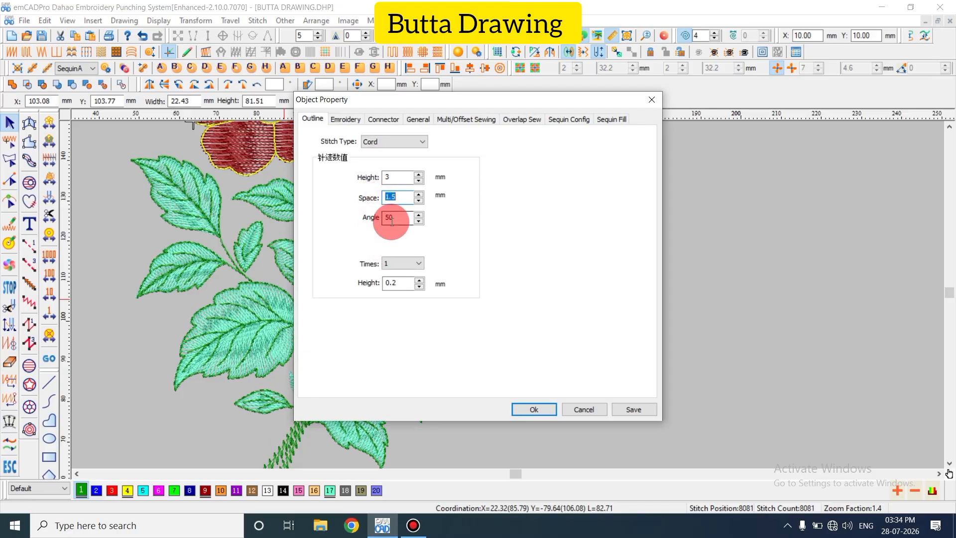
type("2")
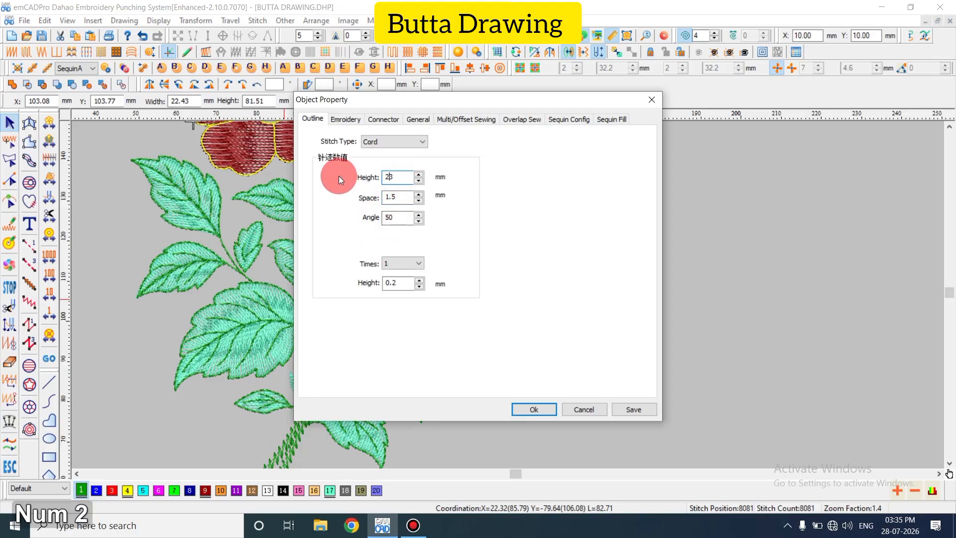
key("Return")
key("ctrl+z")
key("Escape")
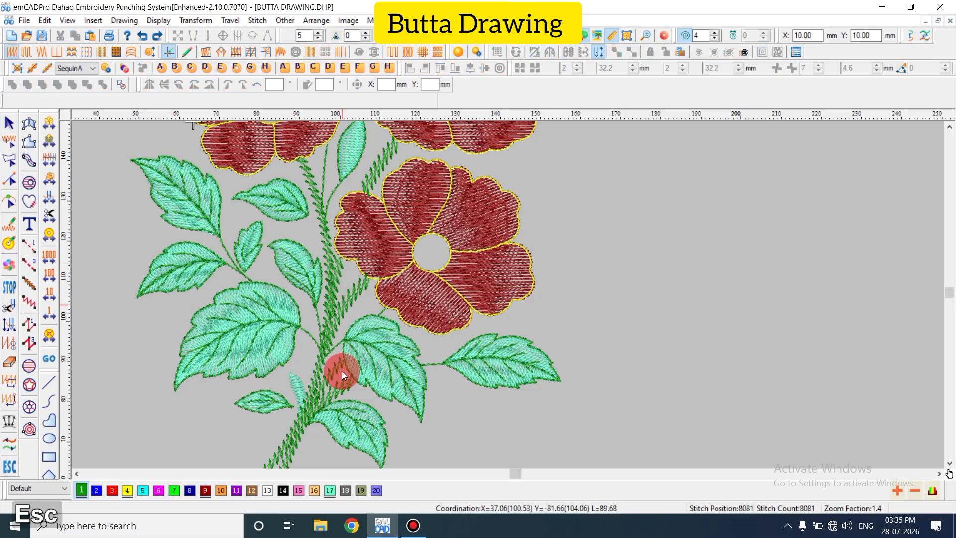
Select the main stems with their lower branches in the stitch-point view and set their cord height to 1.50 mm
scroll(333, 323, "down", 2)
key("z")
key("t")
left_click(265, 411)
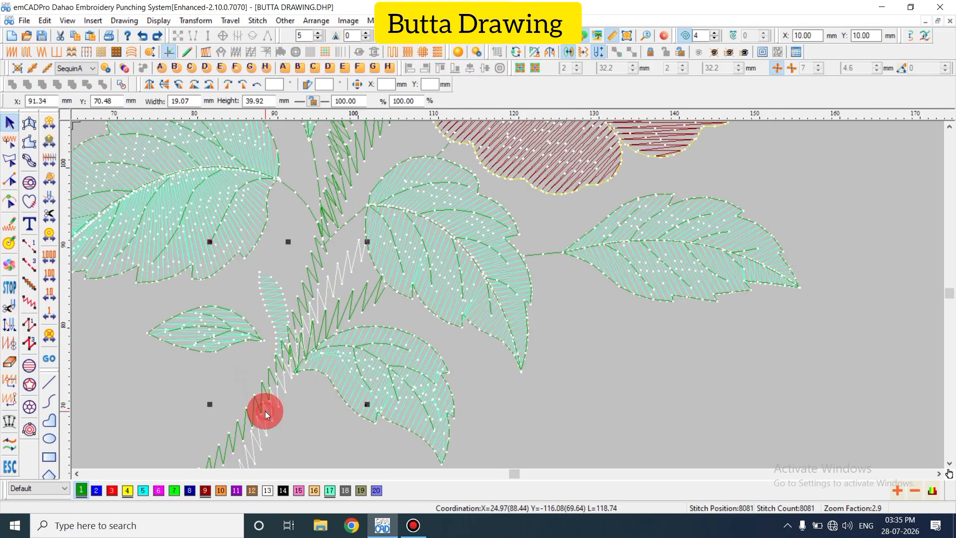
left_click(325, 334, "ctrl")
key("a")
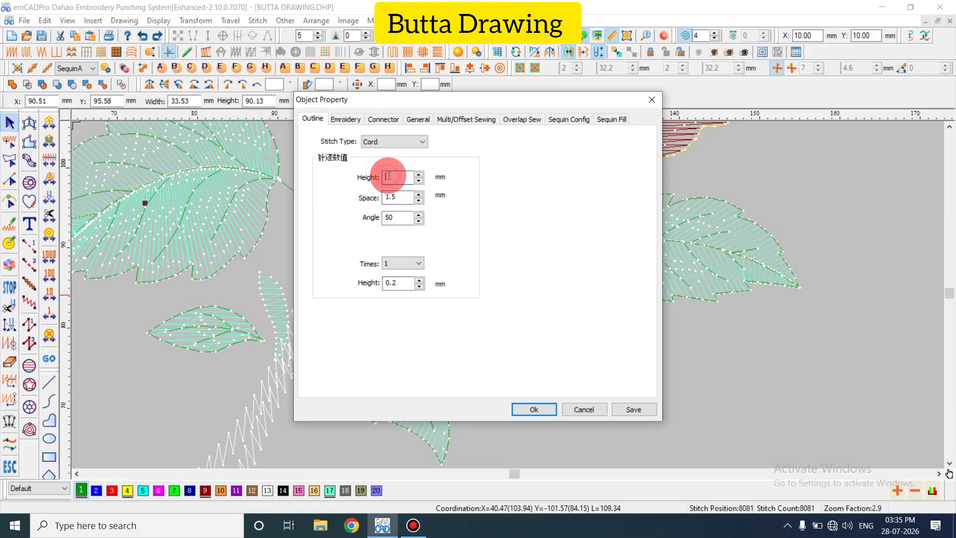
left_click(389, 176)
type("1.5")
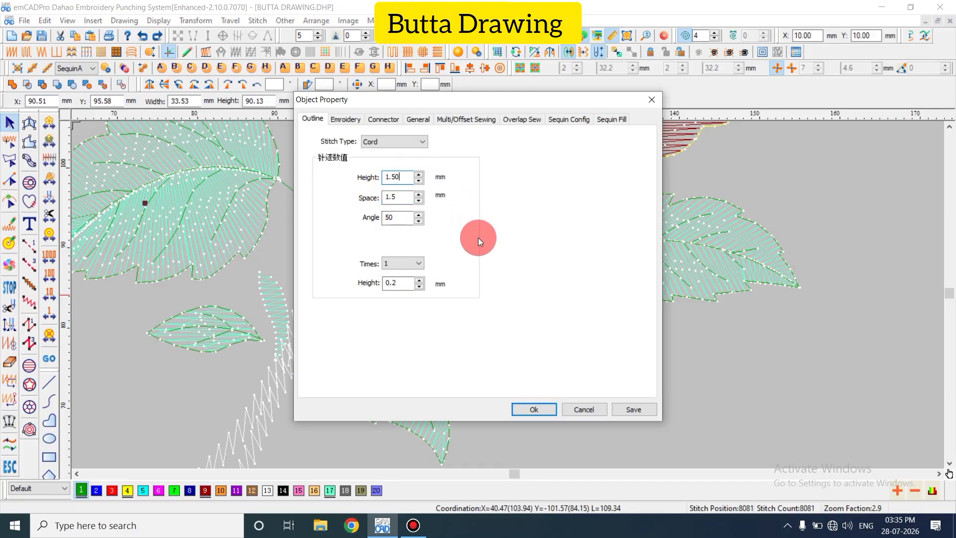
key("Return")
key("Escape")
Set the cord height of the stem segment below the lowest red flower's left petal to 1.50 mm and reduce the segment above it
scroll(321, 295, "up", 5)
left_click(351, 286)
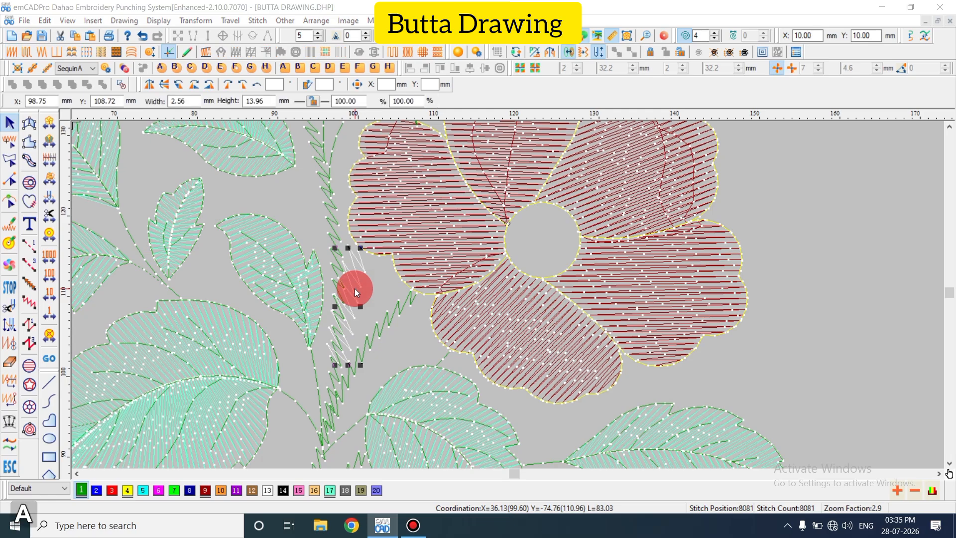
type("a1.50")
key("Return")
scroll(330, 321, "up", 5)
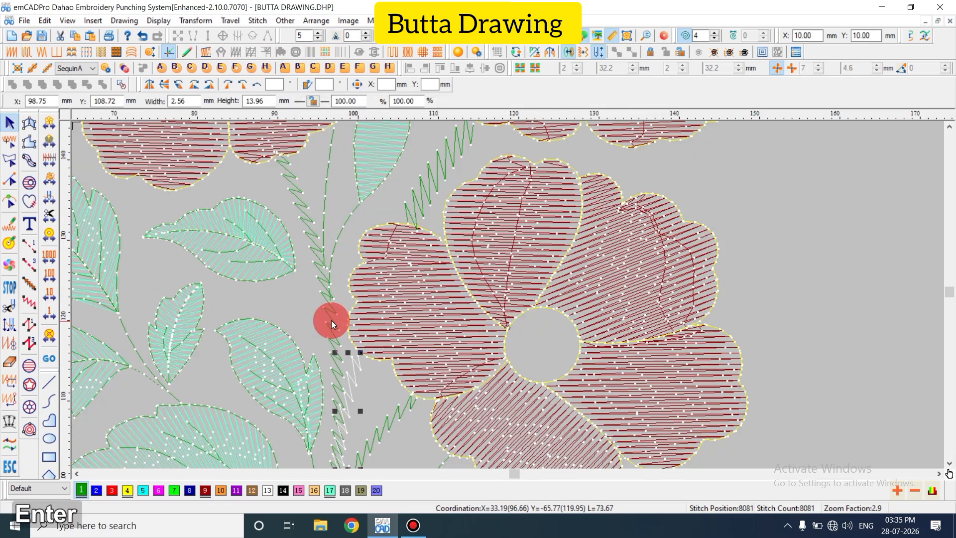
left_click(431, 284)
key("a")
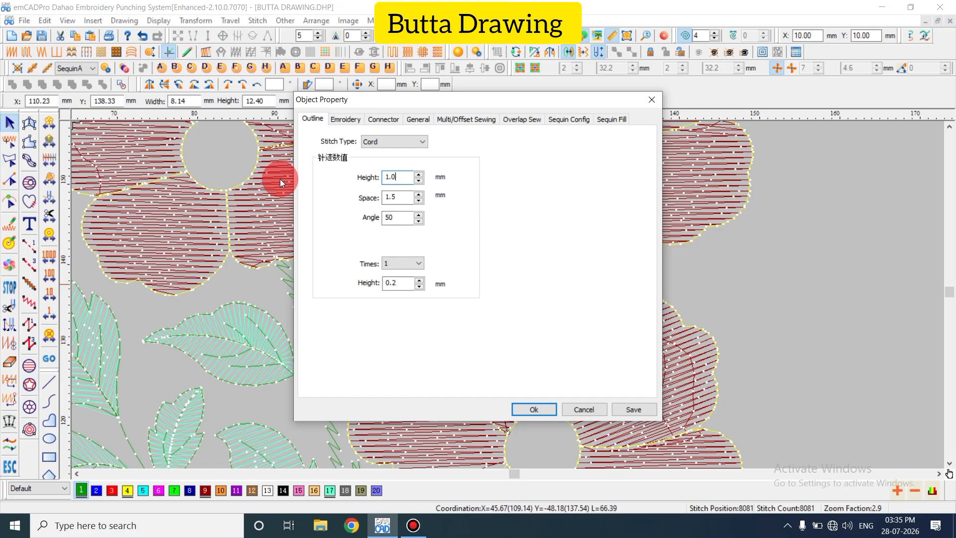
type("5")
key("Return")
Select all the cord stems and branches together and reduce their stitch spacing so the cords sew denser
left_click(304, 315)
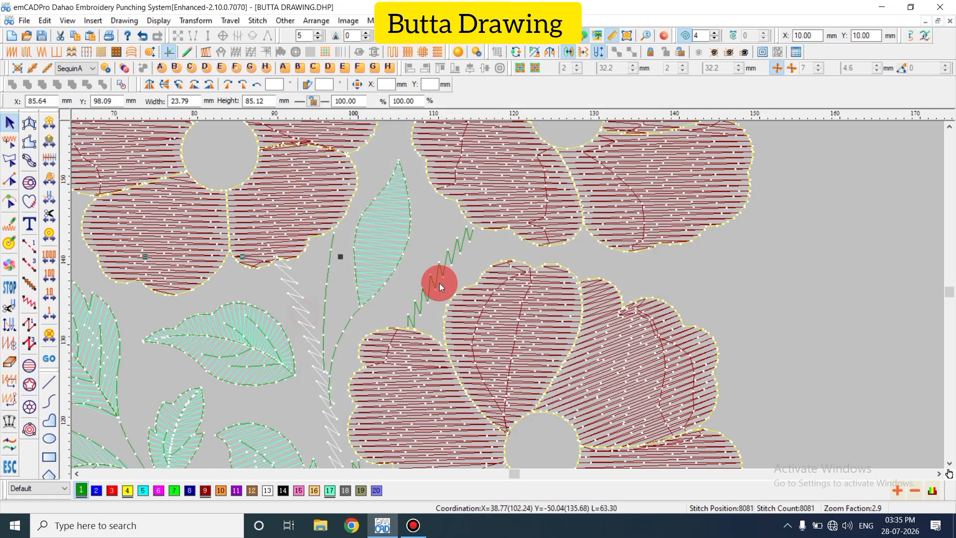
left_click(432, 271, "ctrl")
scroll(354, 342, "down", 3)
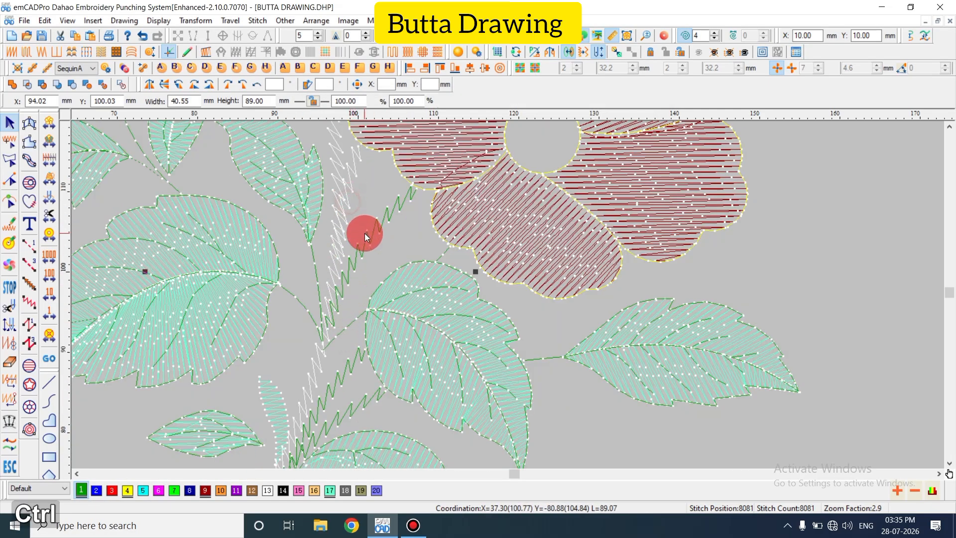
left_click(348, 406, "ctrl")
scroll(307, 297, "down", 3)
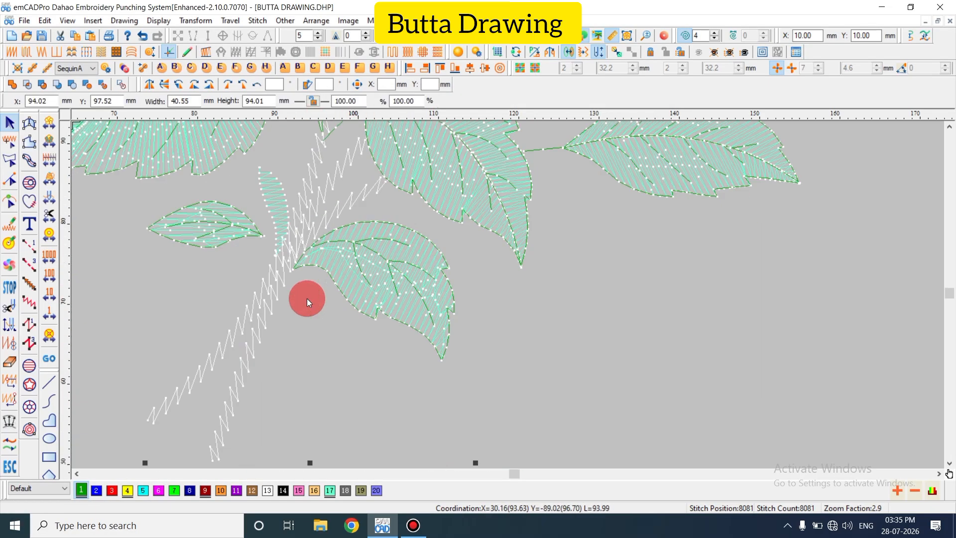
double_click(275, 342)
key("Return")
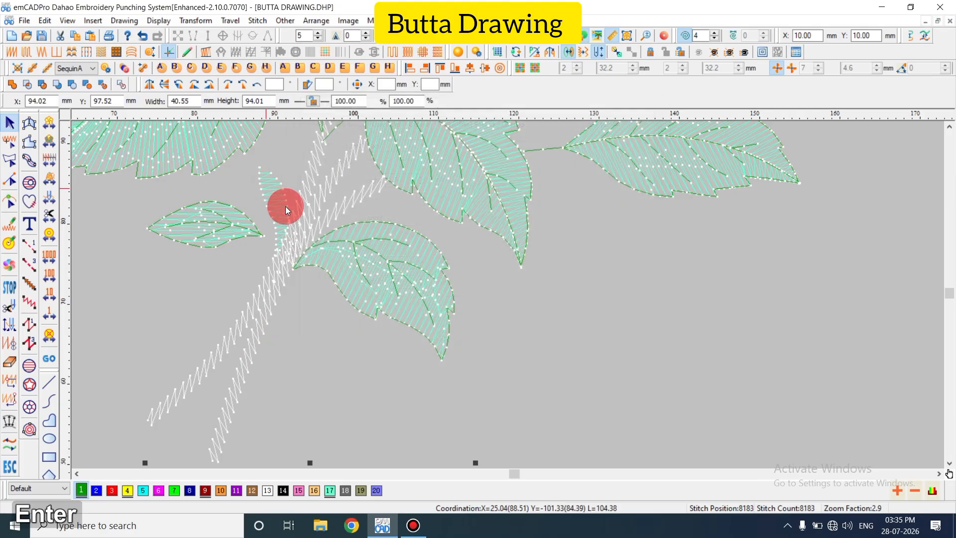
Examine the whole bouquet at several magnifications, from the small top flowers down to the cord stems, with and without the realistic stitch view
key("Escape")
key("shift+z")
key("shift+z")
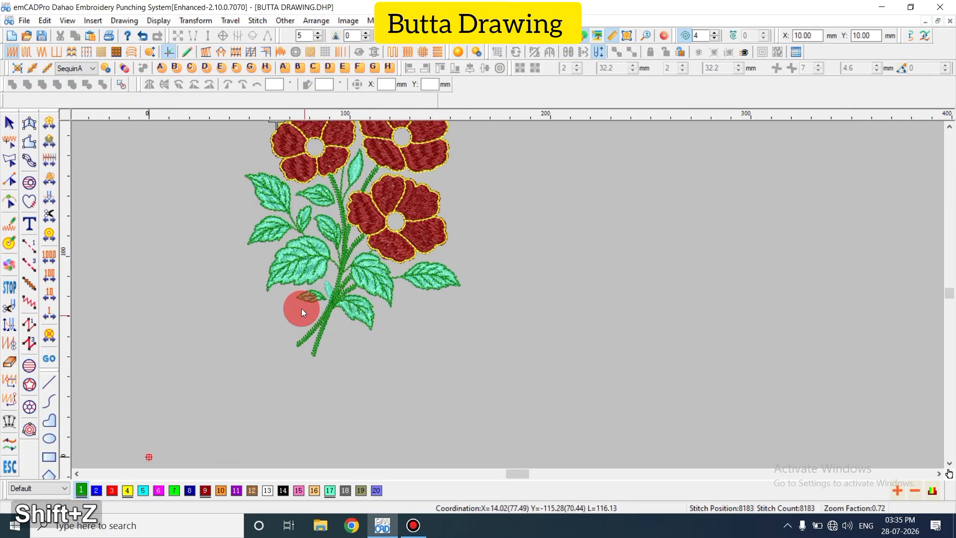
scroll(300, 309, "up", 2)
key("z")
key("shift+z")
scroll(324, 334, "up", 2)
key("z")
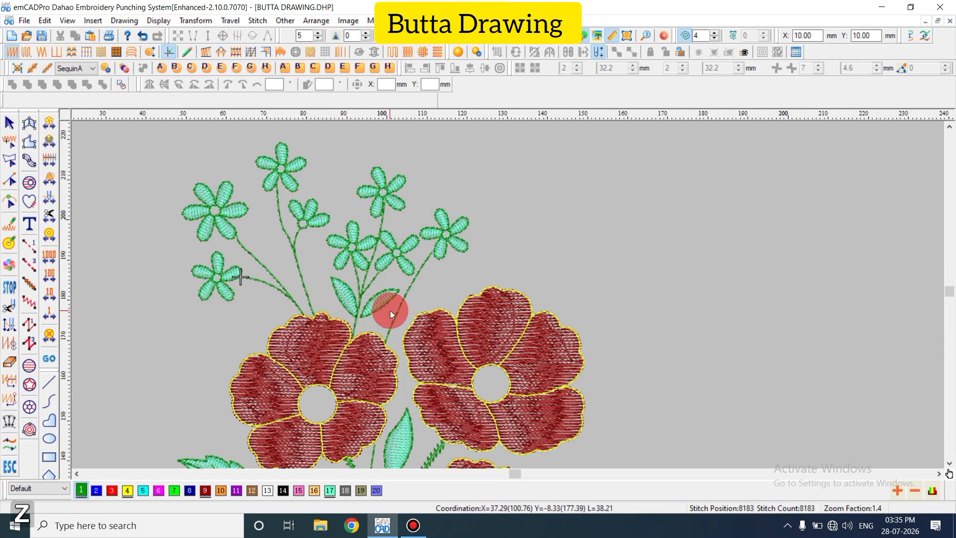
scroll(432, 305, "down", 3)
key("t")
key("t")
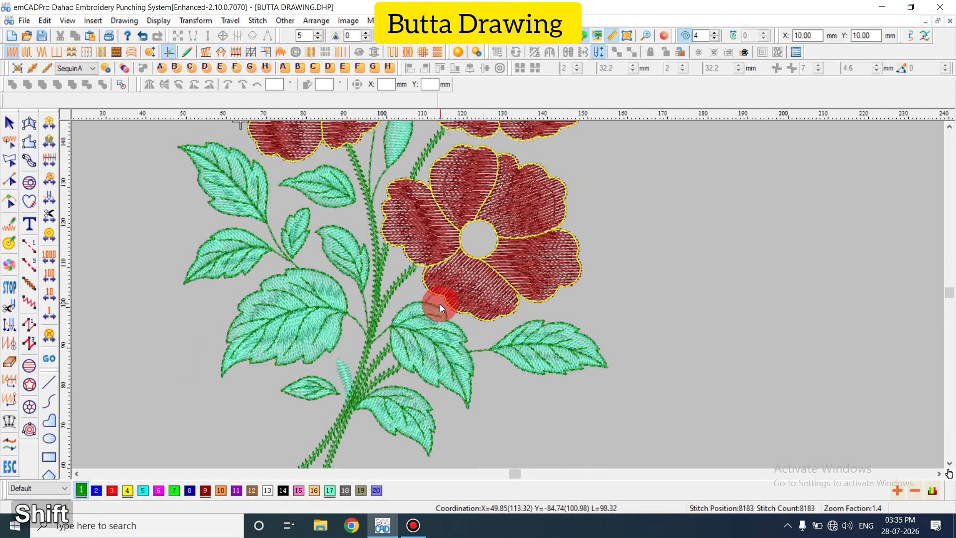
key("shift+z")
key("shift+z")
key("z")
scroll(416, 300, "up", 3)
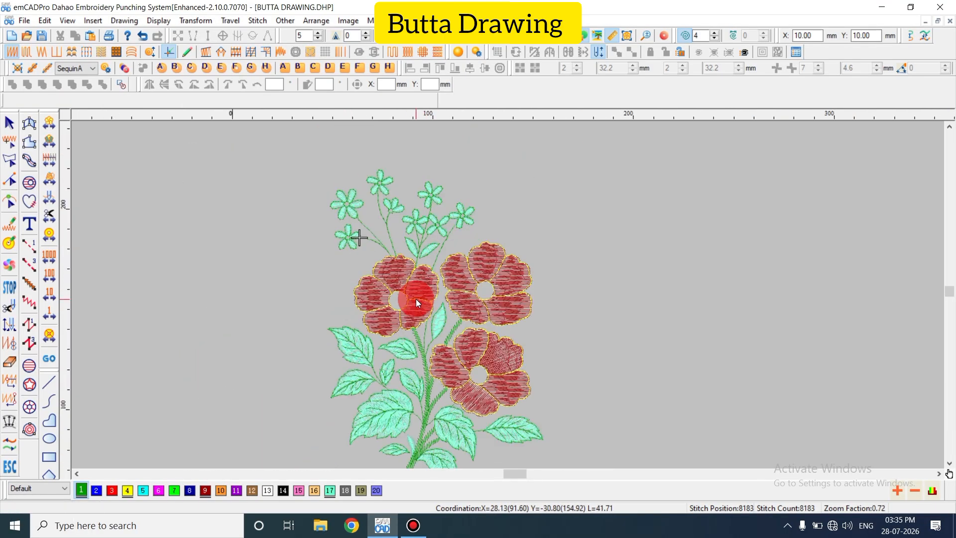
key("shift+z")
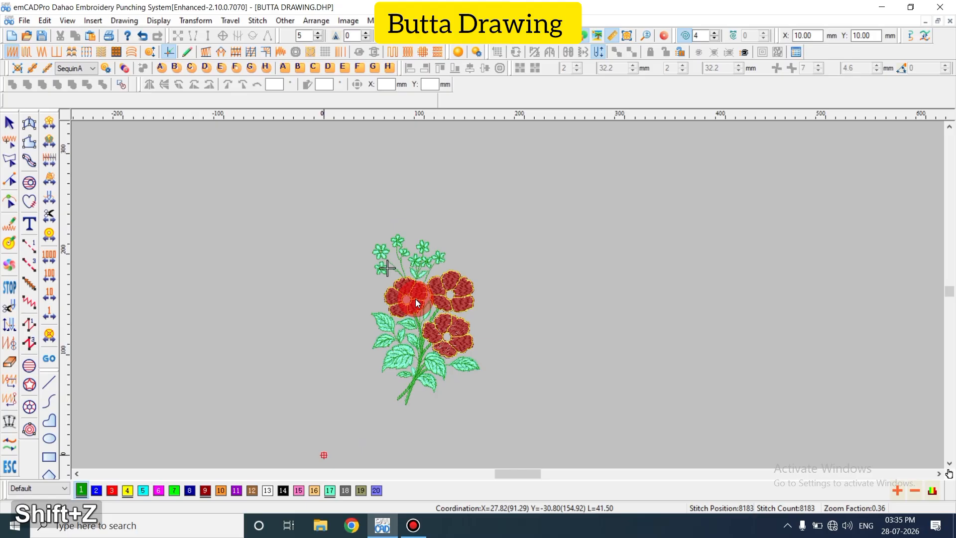